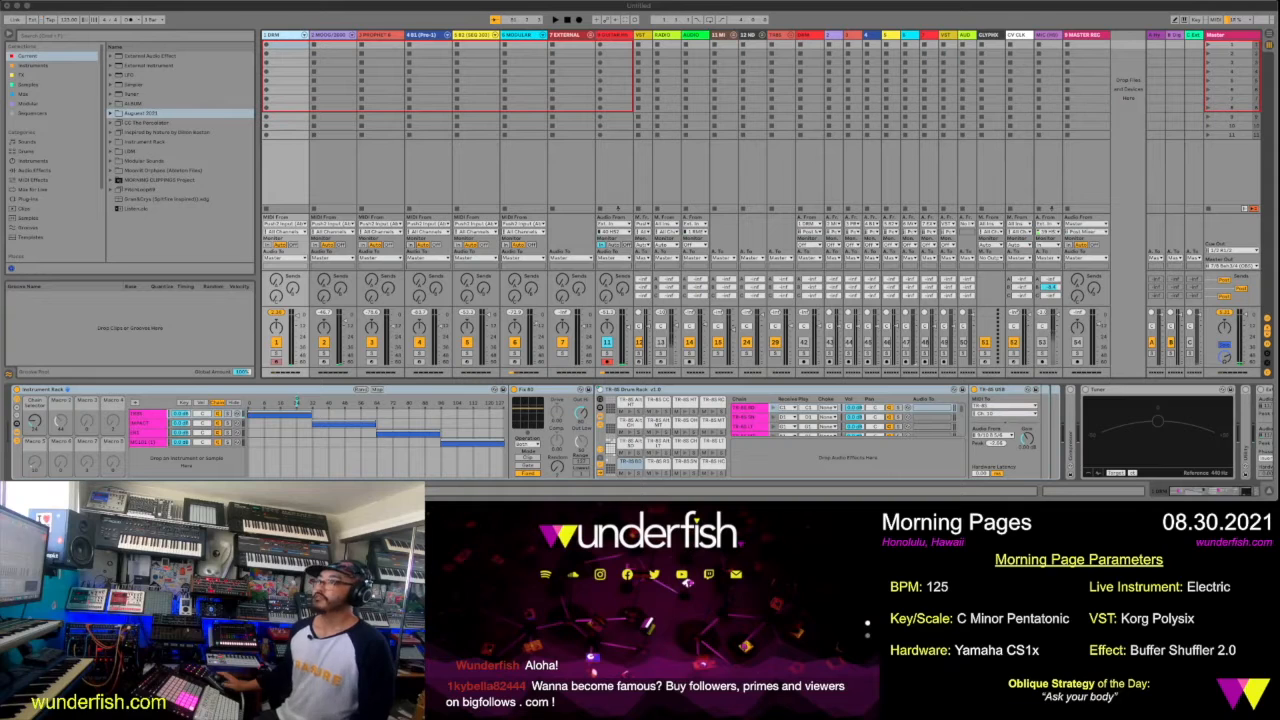
Select the MODULAR track to show its device chain
{"action": "left_click", "coordinate": [66, 22]}
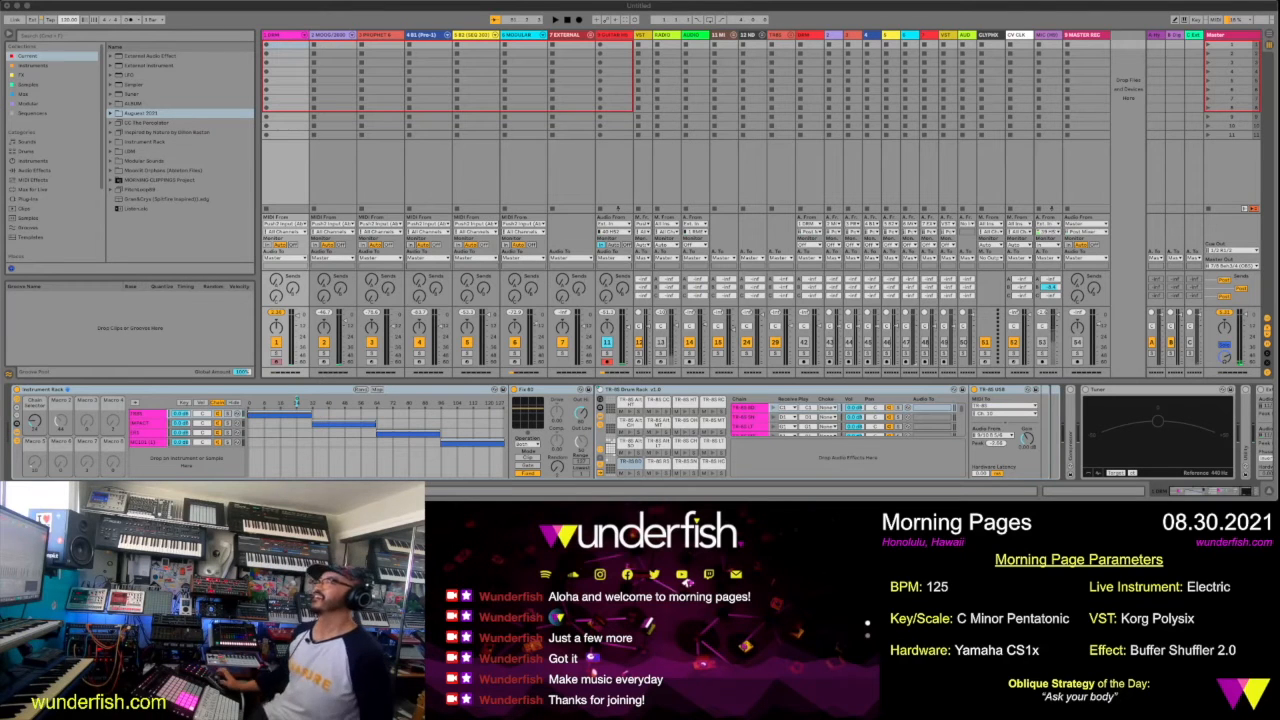
{"action": "left_click", "coordinate": [511, 39]}
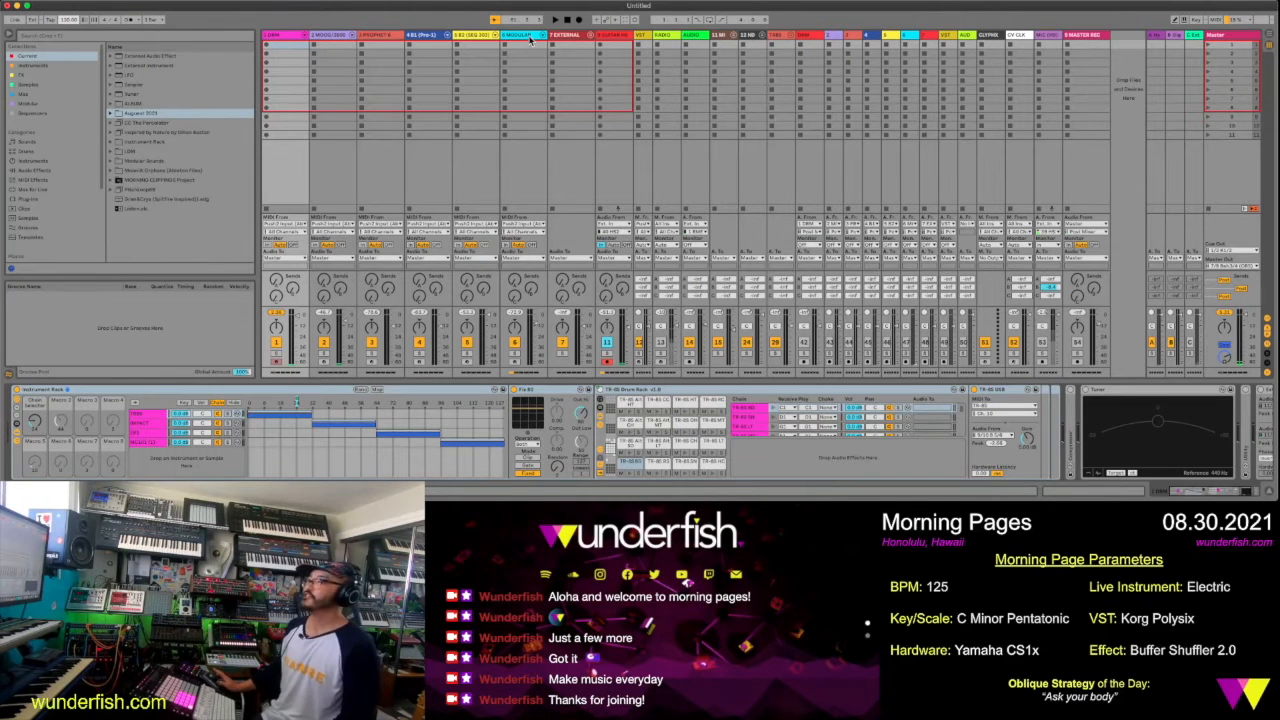
{"action": "left_click", "coordinate": [530, 38]}
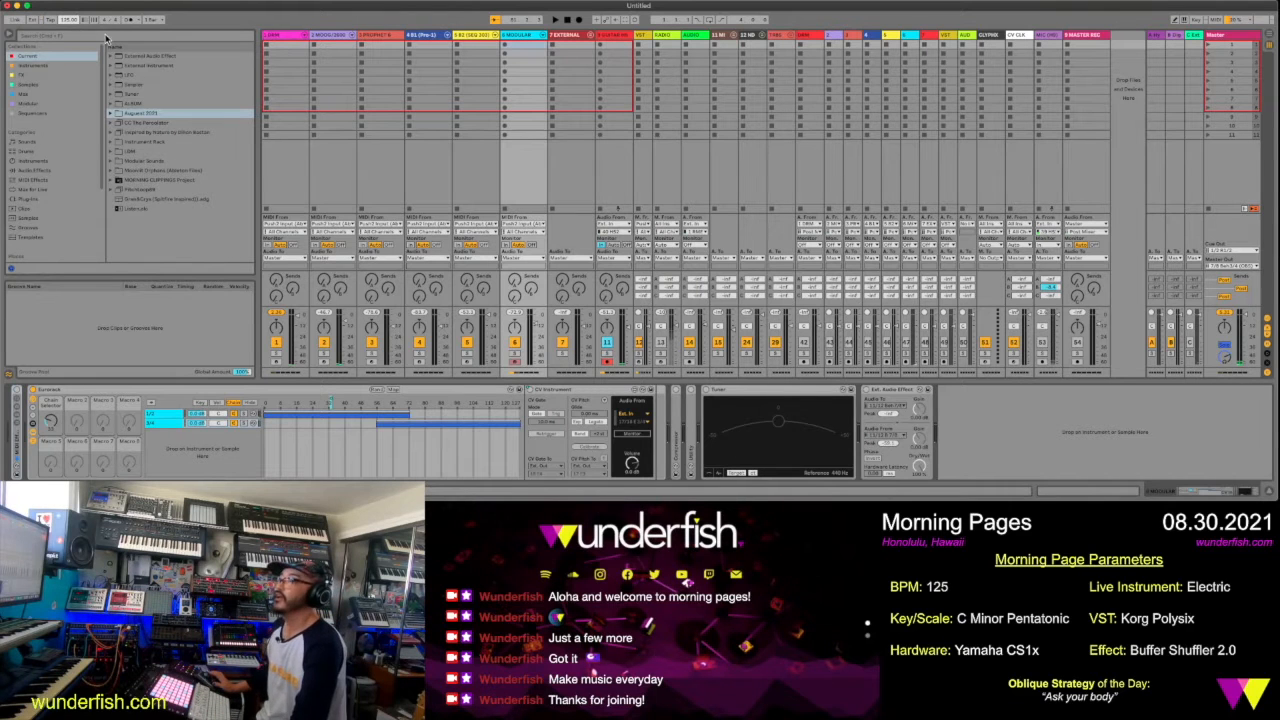
Search the Instruments collection for the Korg Polysix and load it onto the VST track
{"action": "left_click", "coordinate": [645, 37]}
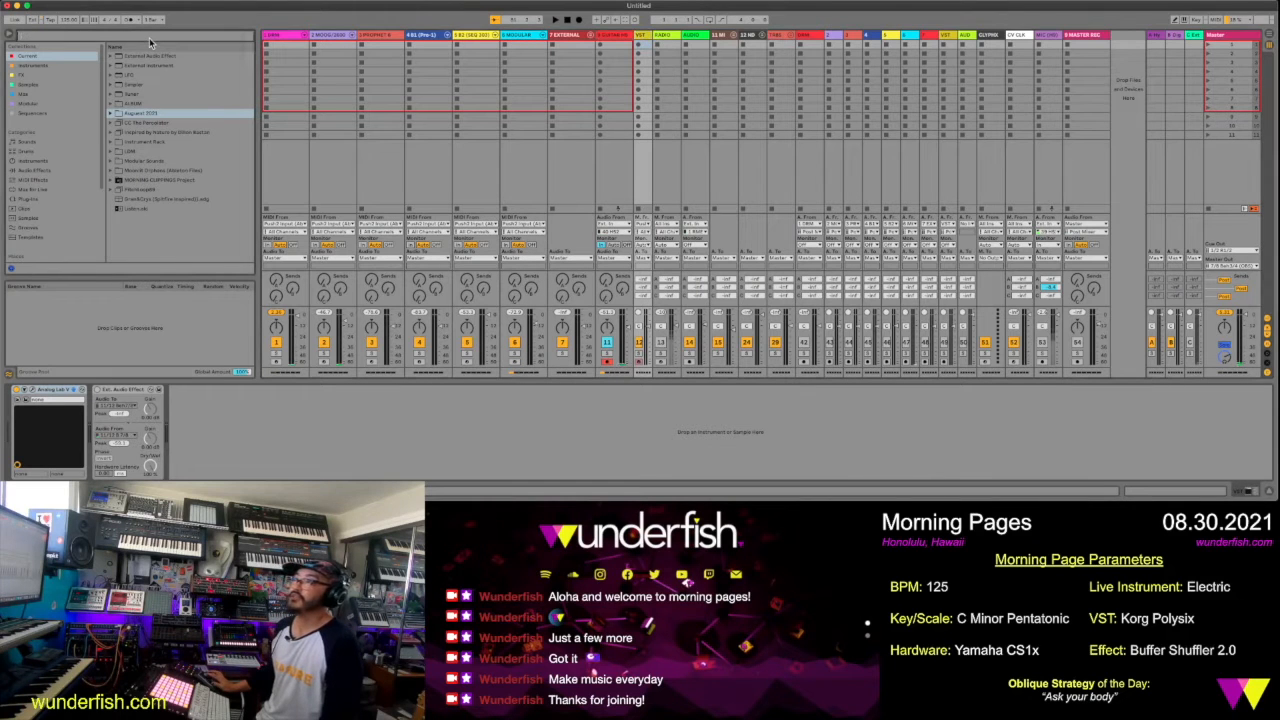
{"action": "type", "text": "polysix"}
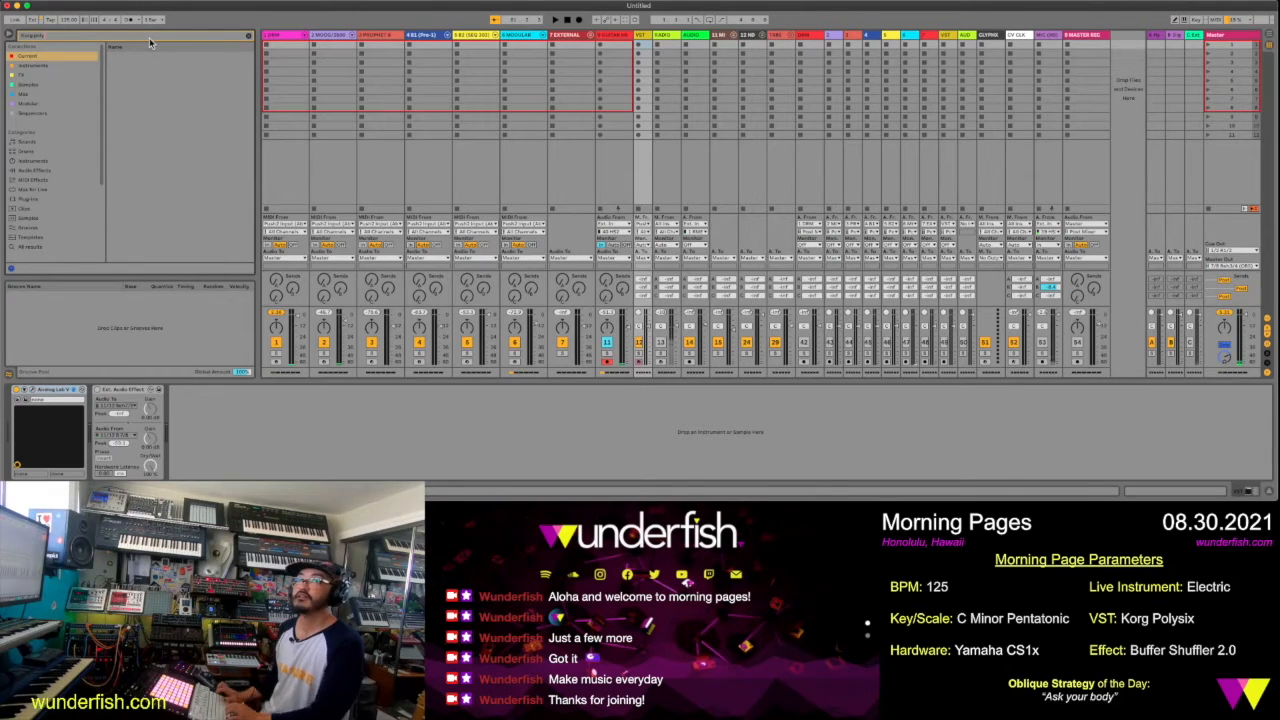
{"action": "left_click", "coordinate": [40, 66]}
{"action": "left_click", "coordinate": [125, 66]}
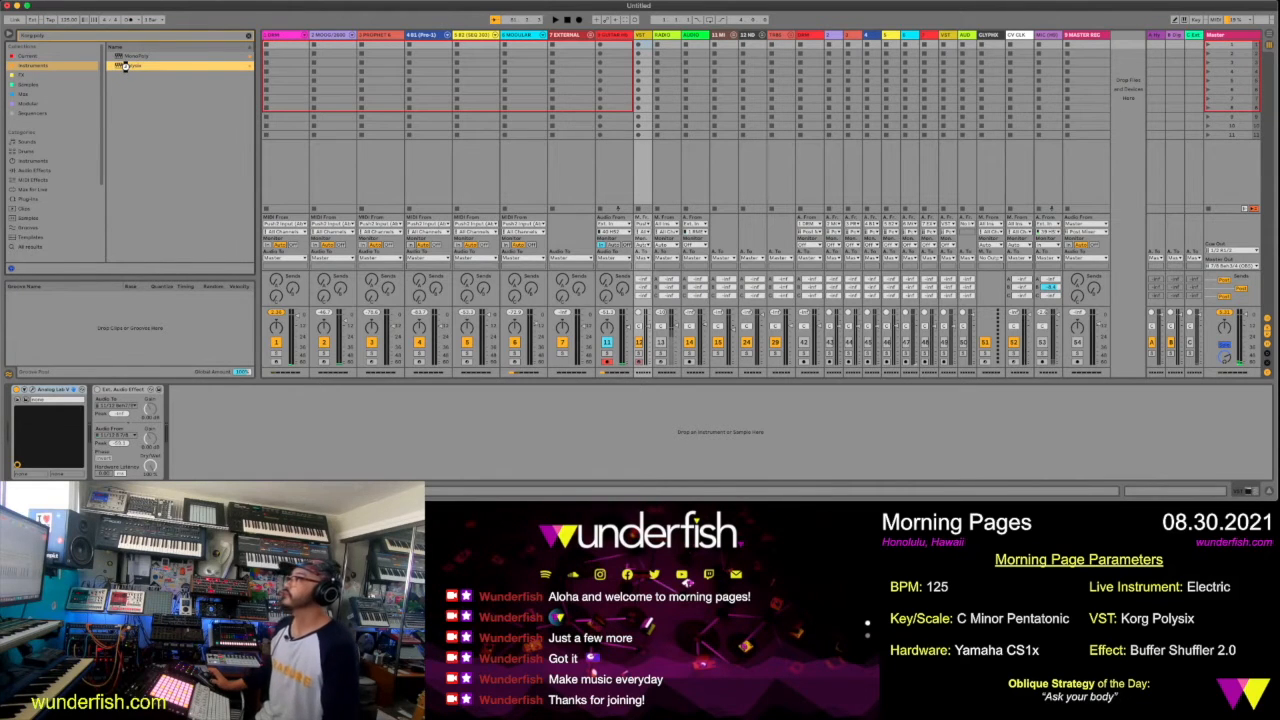
{"action": "double_click", "coordinate": [125, 66]}
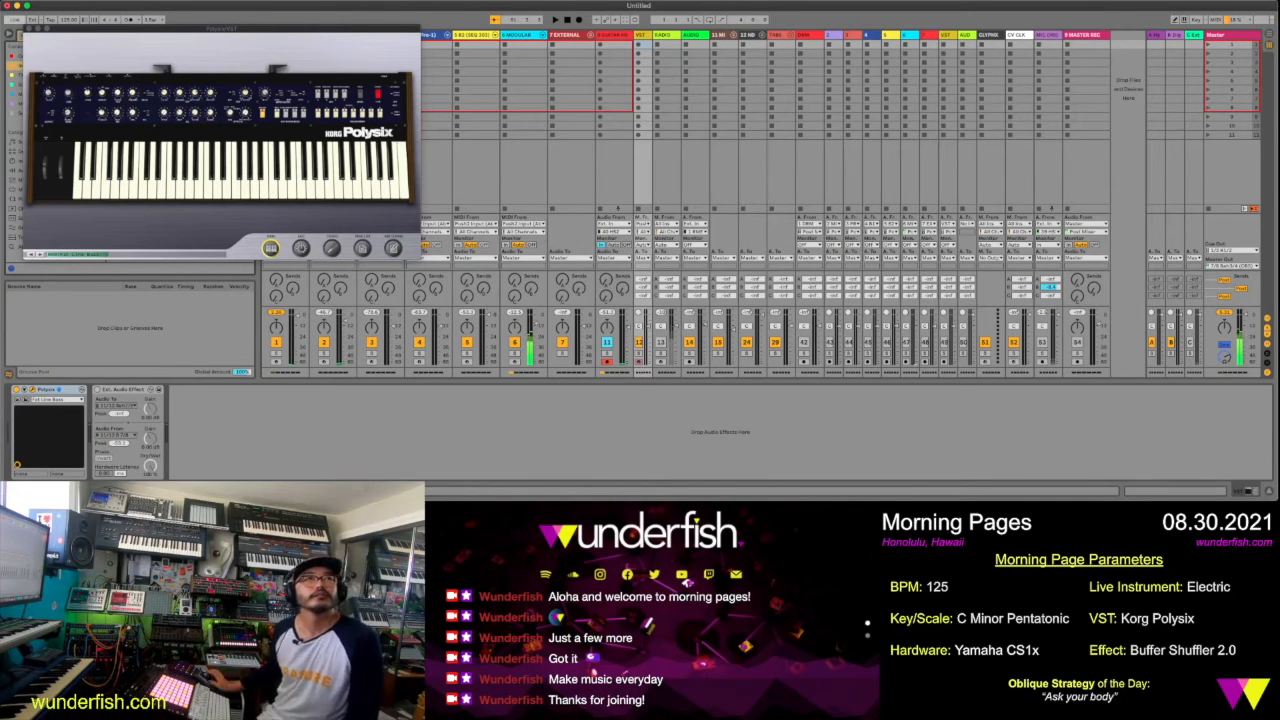
Audition the Polysix by playing a few notes on its on-screen keyboard
{"action": "left_click", "coordinate": [299, 179]}
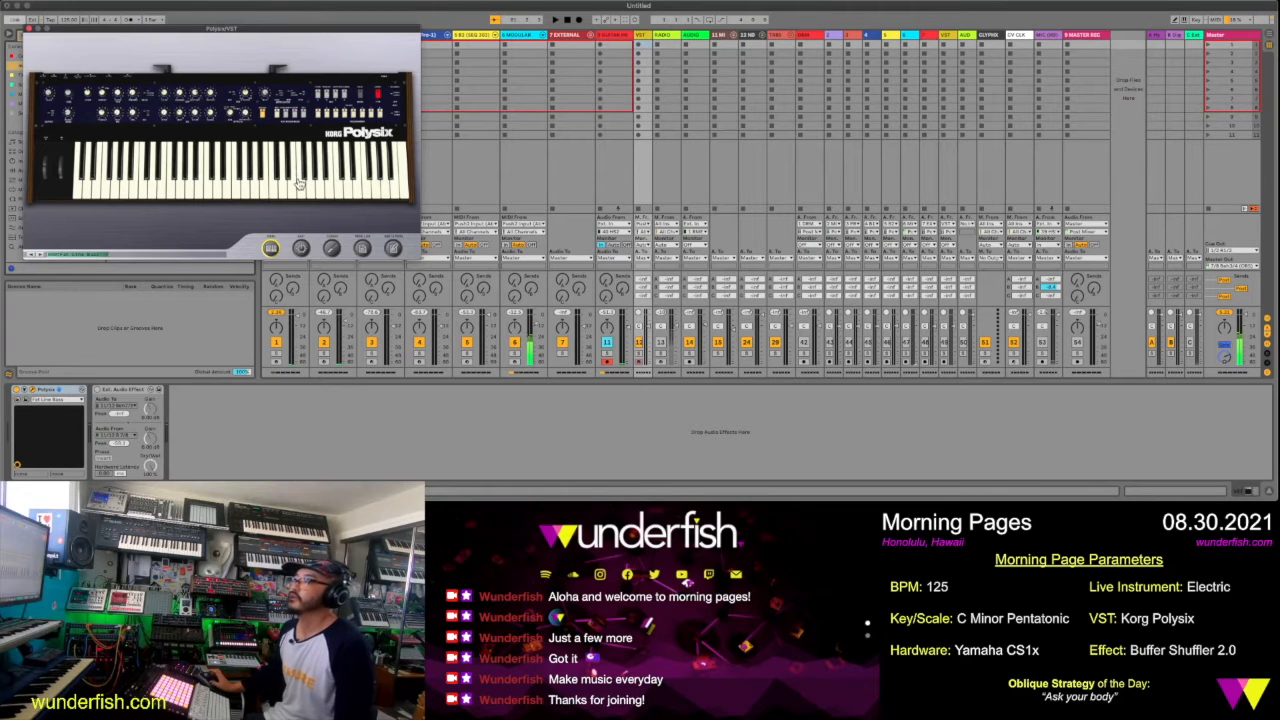
{"action": "left_click_drag", "start_coordinate": [294, 186], "coordinate": [278, 189]}
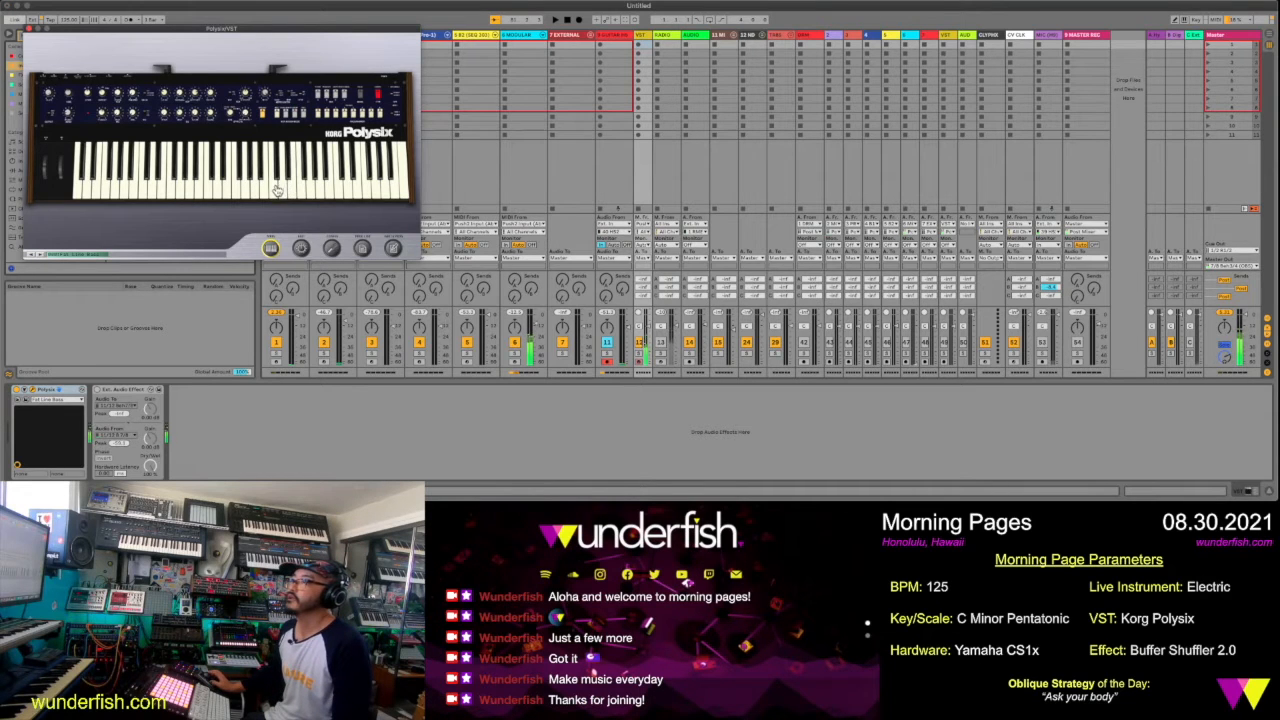
{"action": "left_click", "coordinate": [277, 190]}
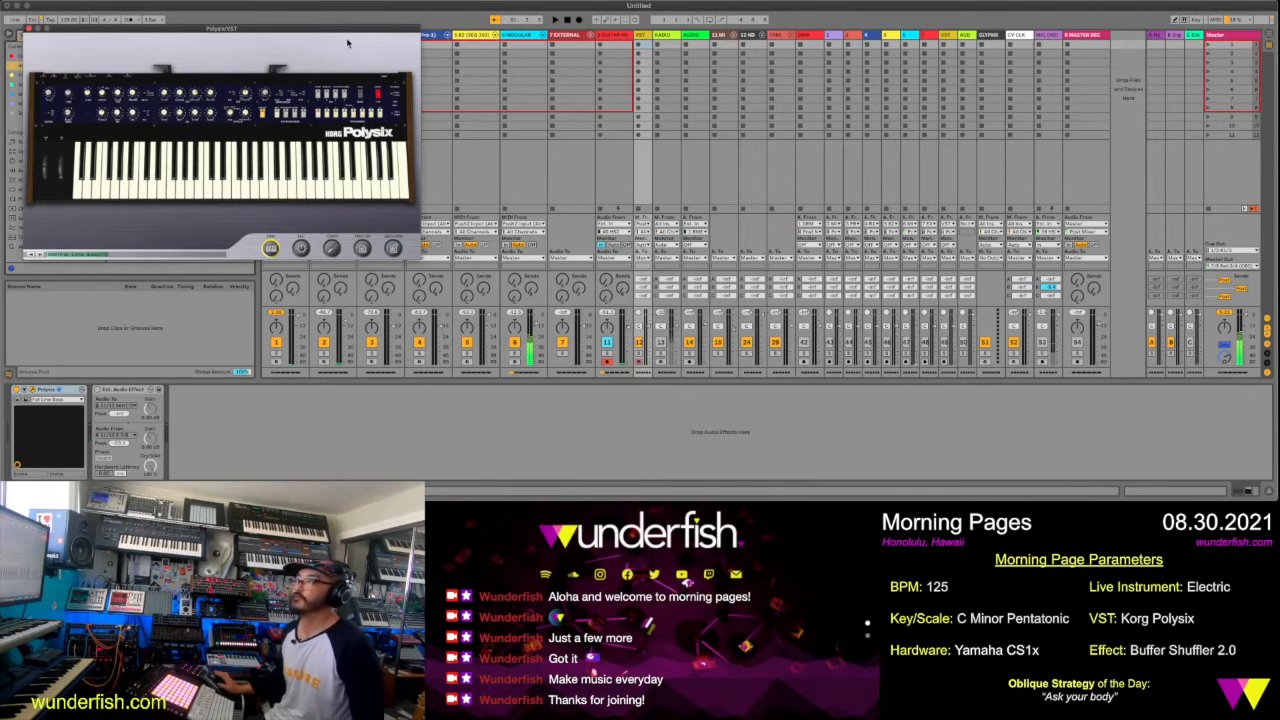
Reselect the VST track and move the Polysix window clear of the first mixer tracks
{"action": "left_click_drag", "start_coordinate": [340, 30], "coordinate": [548, 160]}
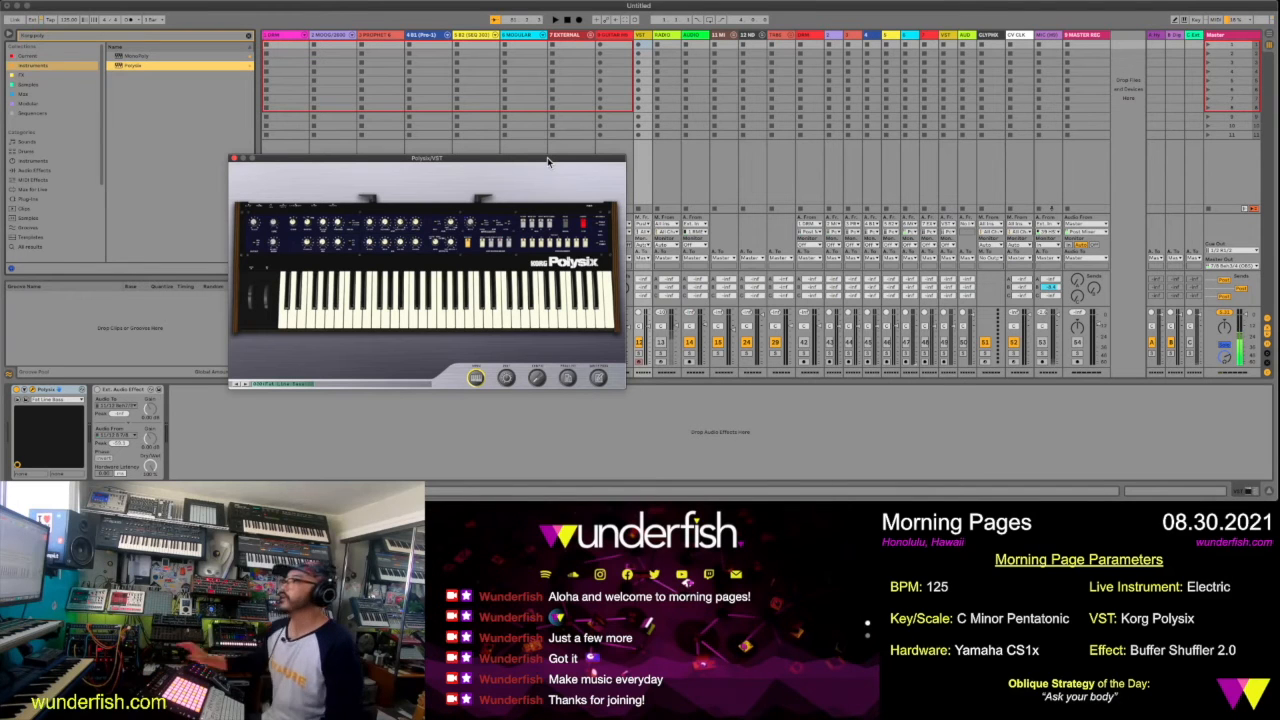
{"action": "left_click", "coordinate": [642, 37]}
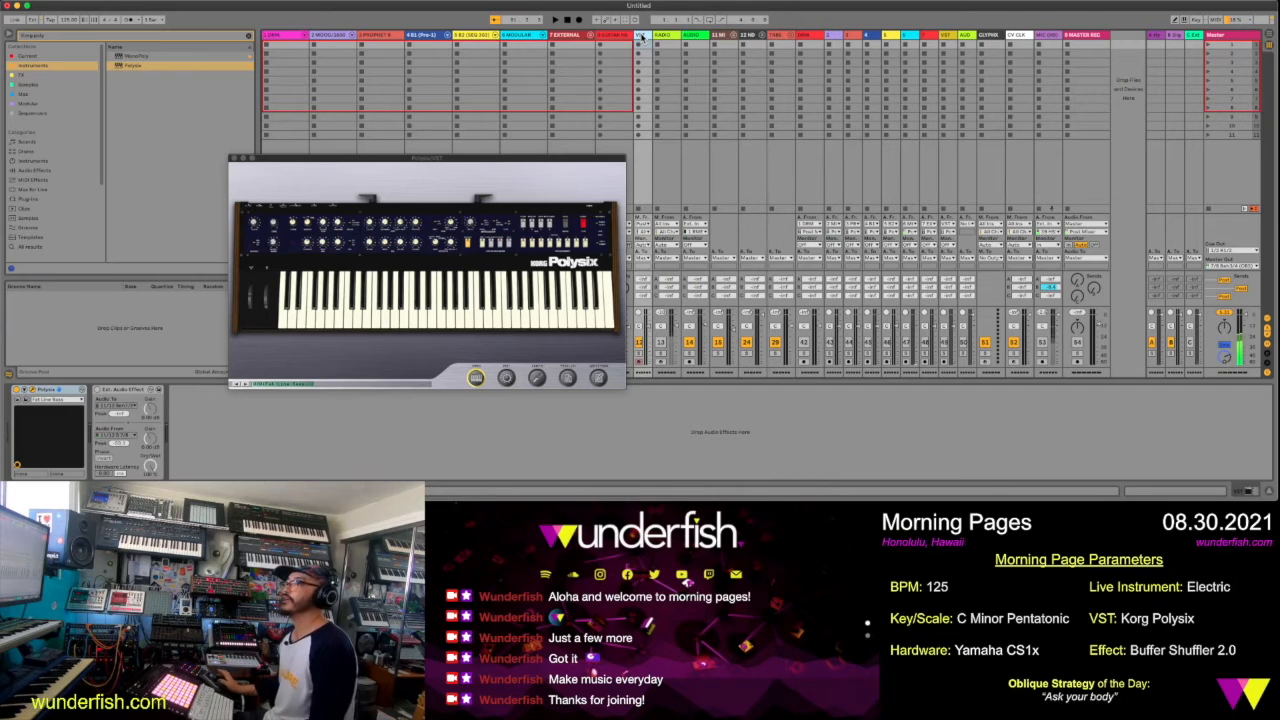
{"action": "left_click_drag", "start_coordinate": [516, 155], "coordinate": [562, 137]}
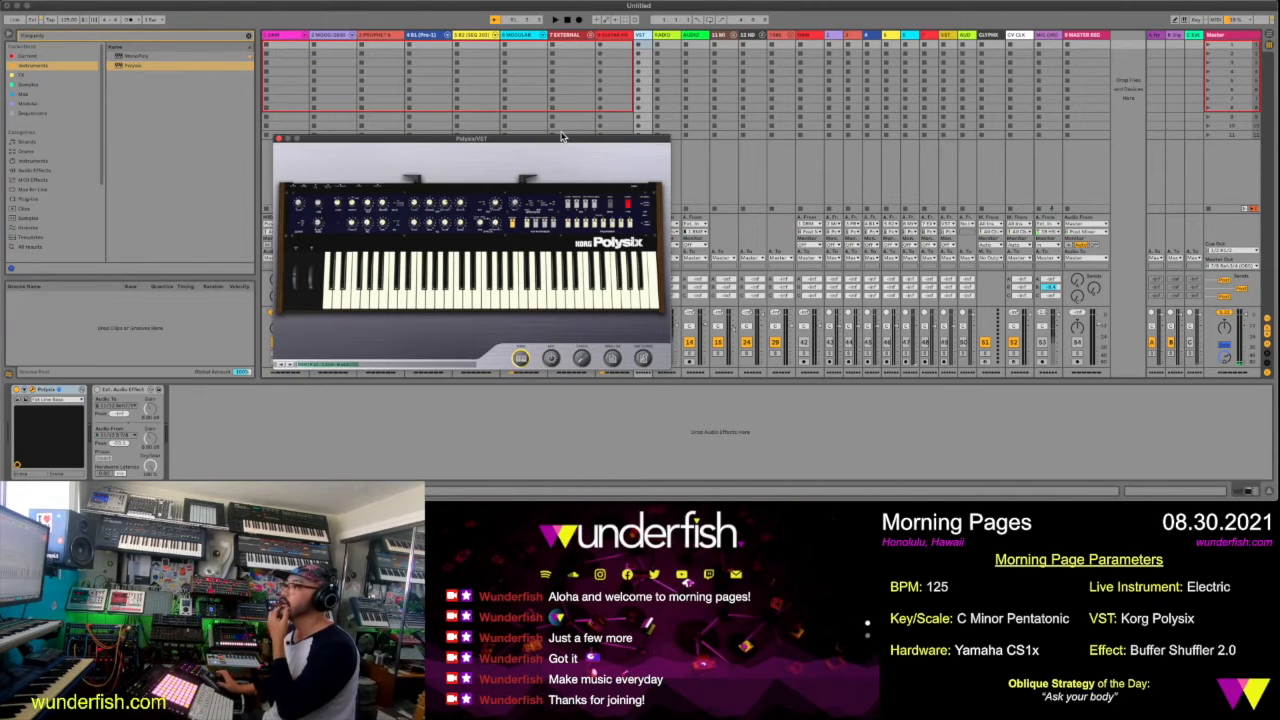
{"action": "left_click_drag", "start_coordinate": [561, 137], "coordinate": [969, 137]}
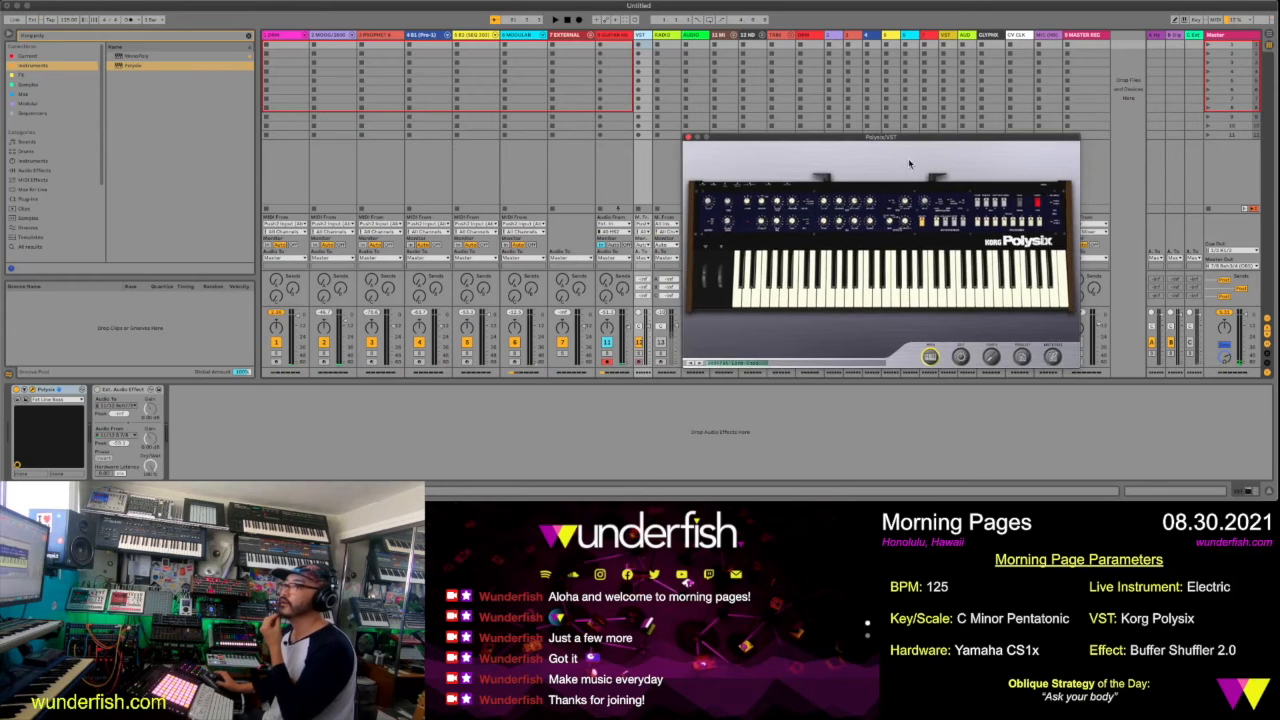
Arm track 2 and lower the Chain Selector of its lead Instrument Rack to the first chain's range
{"action": "left_click", "coordinate": [325, 361]}
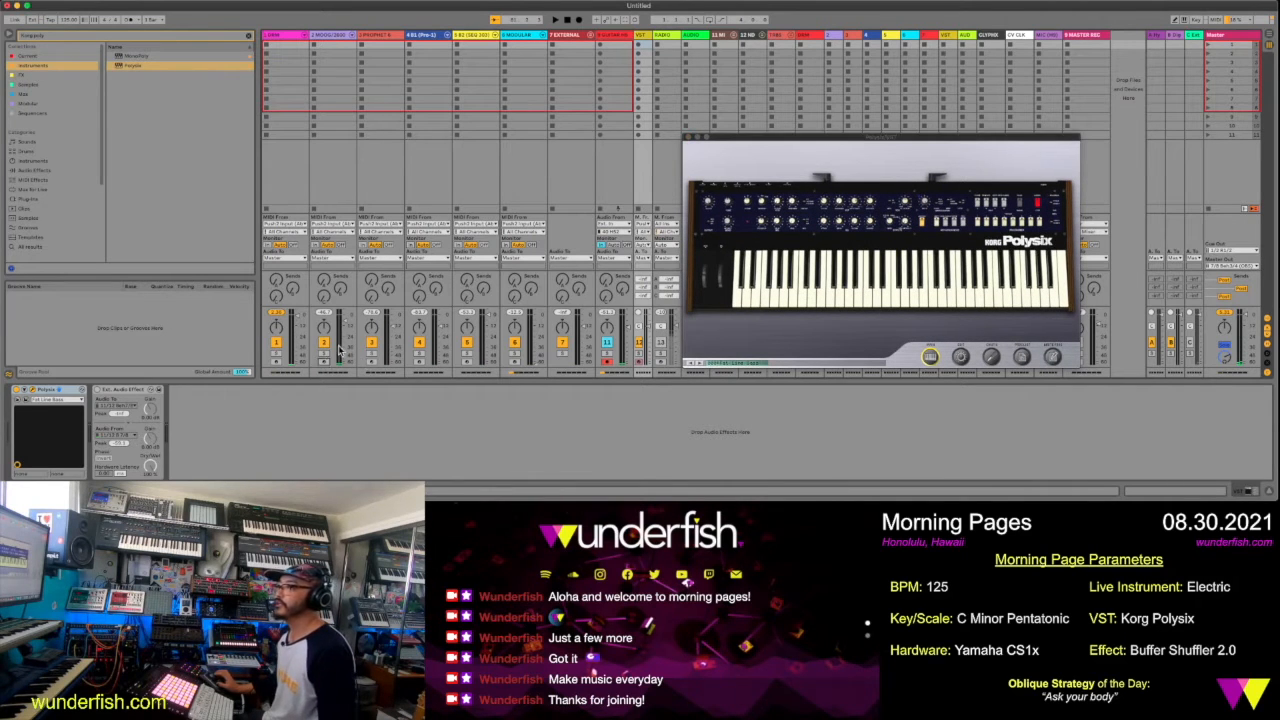
{"action": "left_click", "coordinate": [339, 351]}
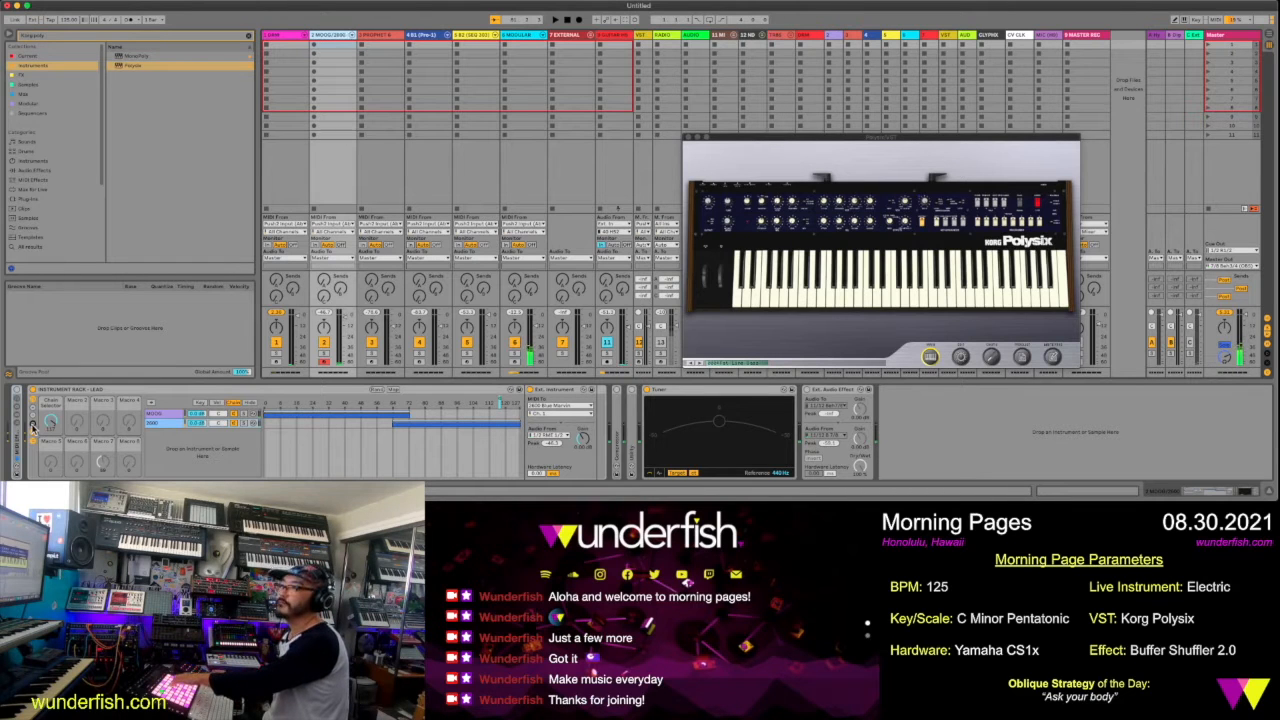
{"action": "left_click_drag", "start_coordinate": [51, 427], "coordinate": [51, 464]}
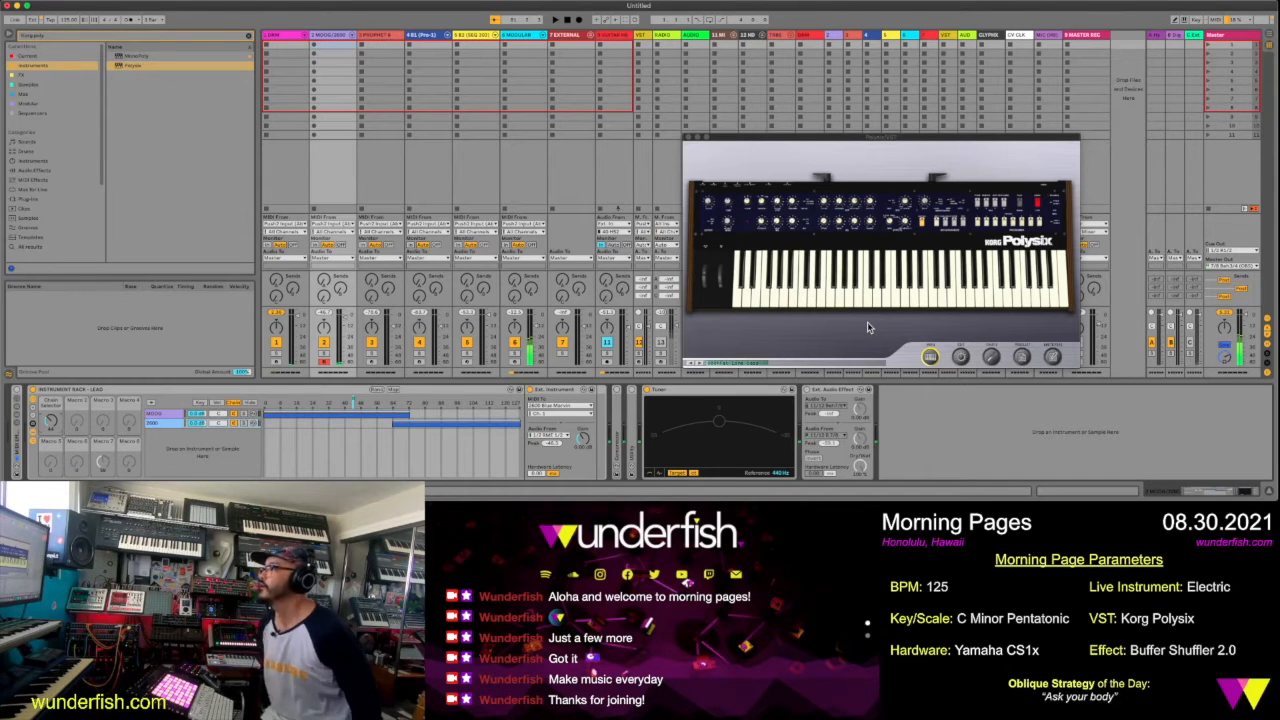
Briefly start and stop playback, and deactivate track 5
{"action": "left_click", "coordinate": [556, 20]}
{"action": "left_click", "coordinate": [570, 22]}
{"action": "left_click", "coordinate": [466, 343]}
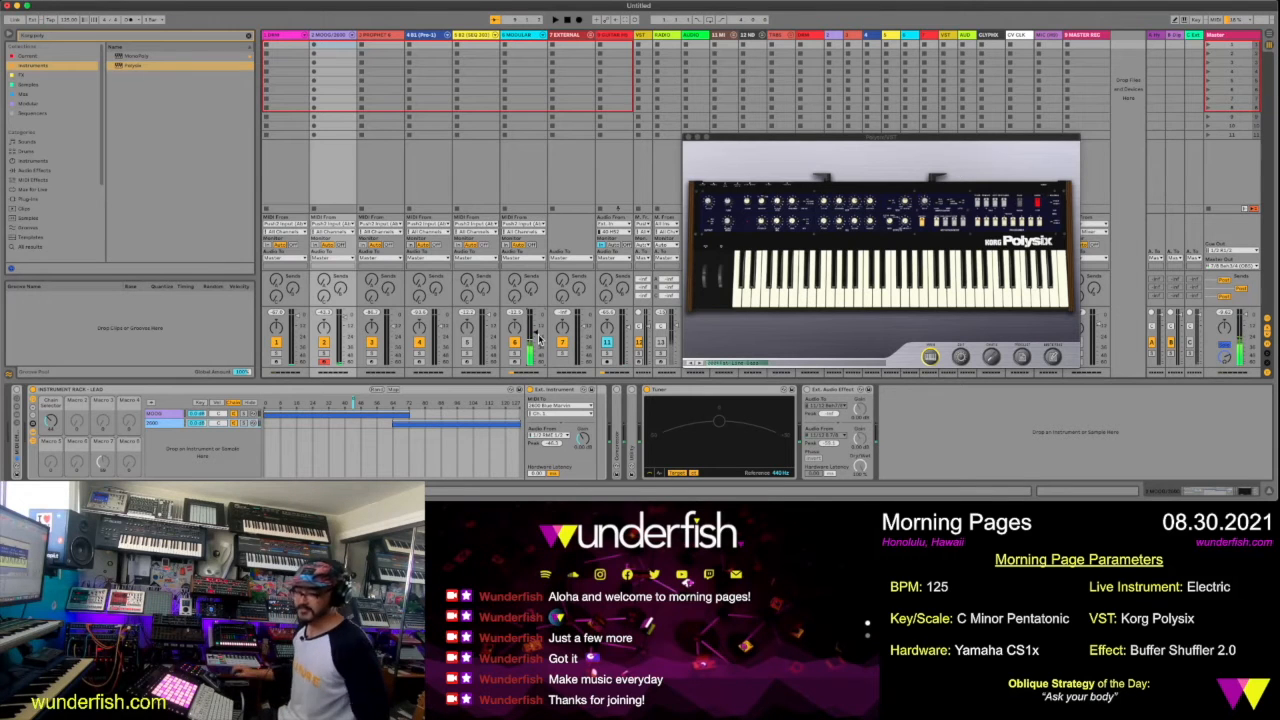
Select and arm the VST track for recording, and disarm track 2
{"action": "left_click", "coordinate": [808, 308]}
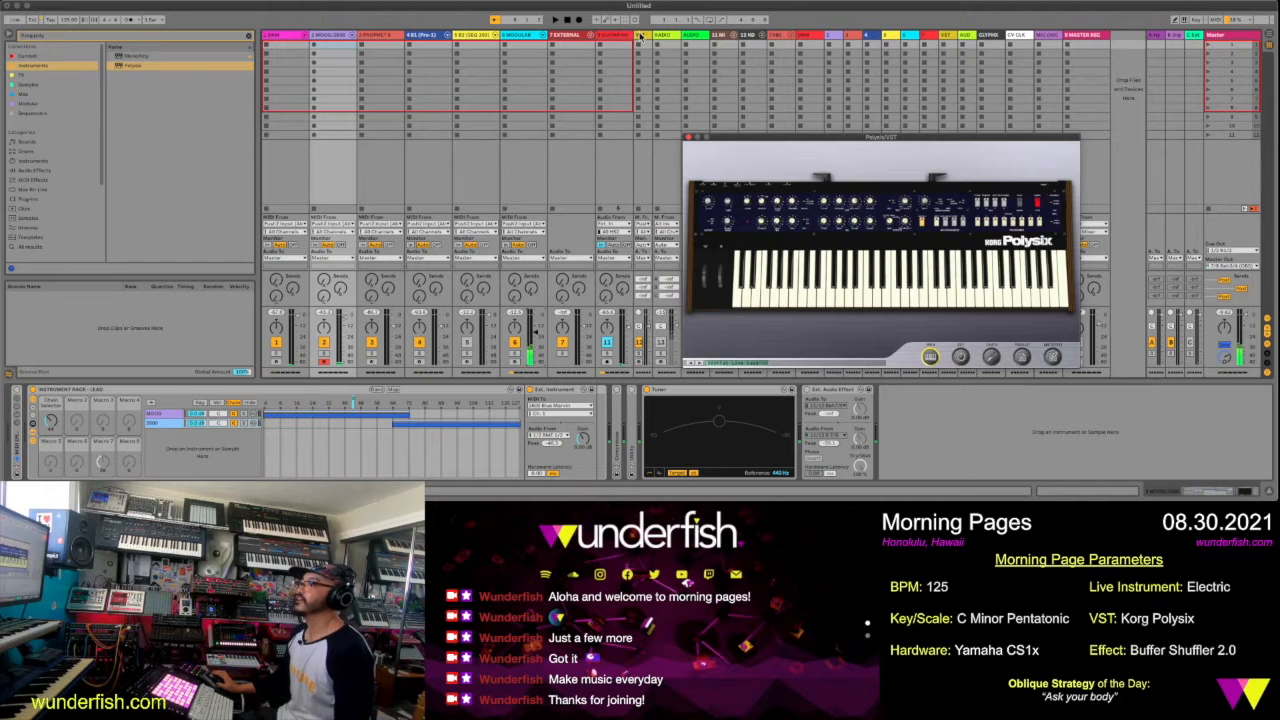
{"action": "left_click", "coordinate": [646, 240]}
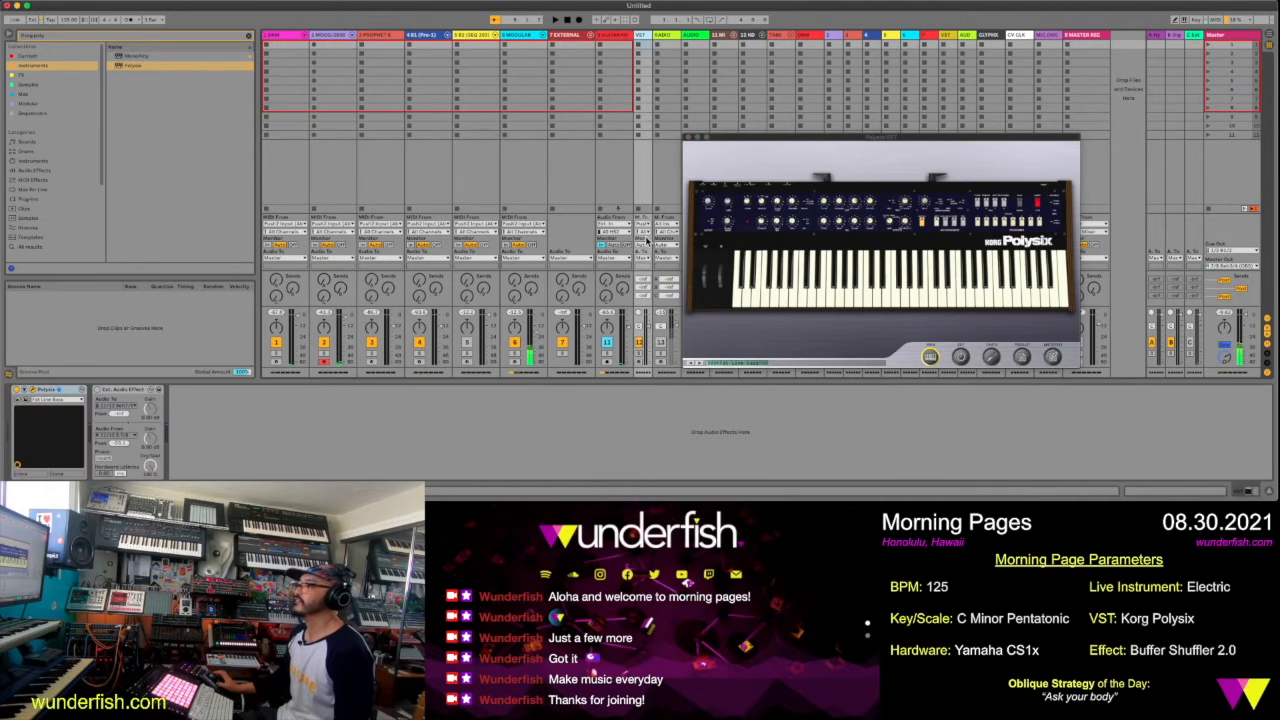
{"action": "left_click", "coordinate": [639, 361]}
{"action": "left_click", "coordinate": [325, 363]}
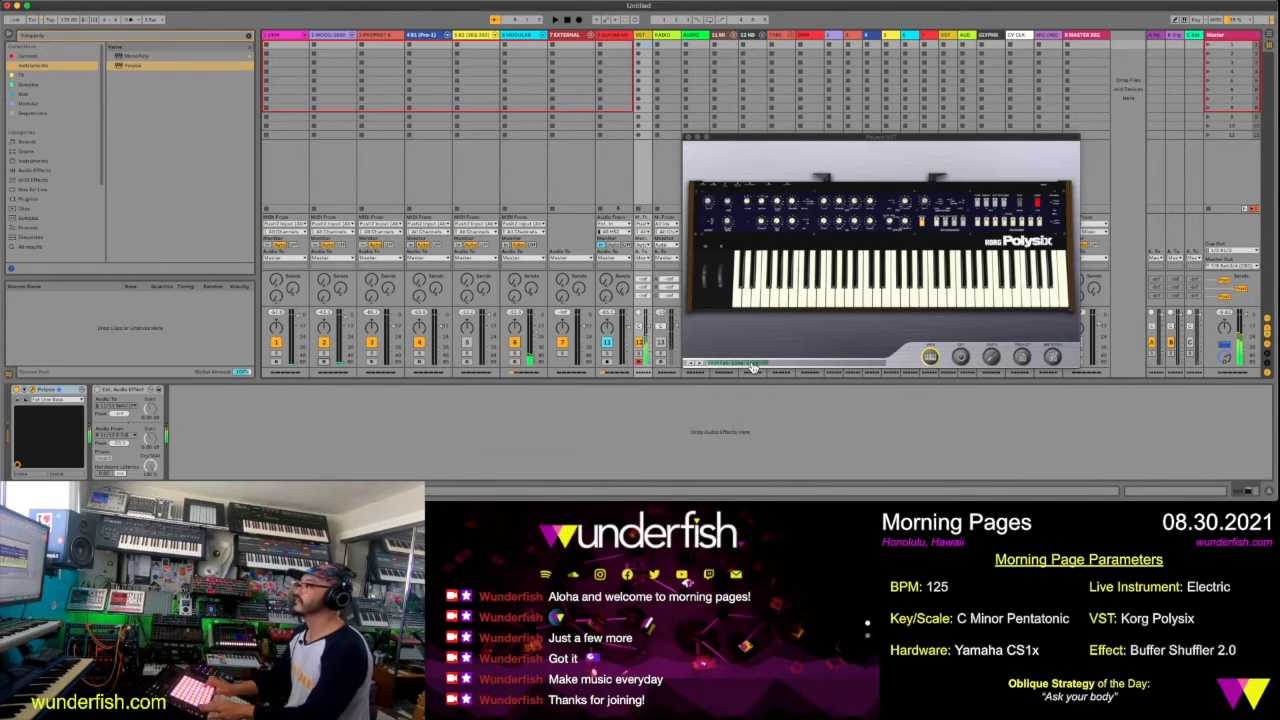
Switch the Polysix to its detailed knob view and reposition its window
{"action": "left_click", "coordinate": [961, 360]}
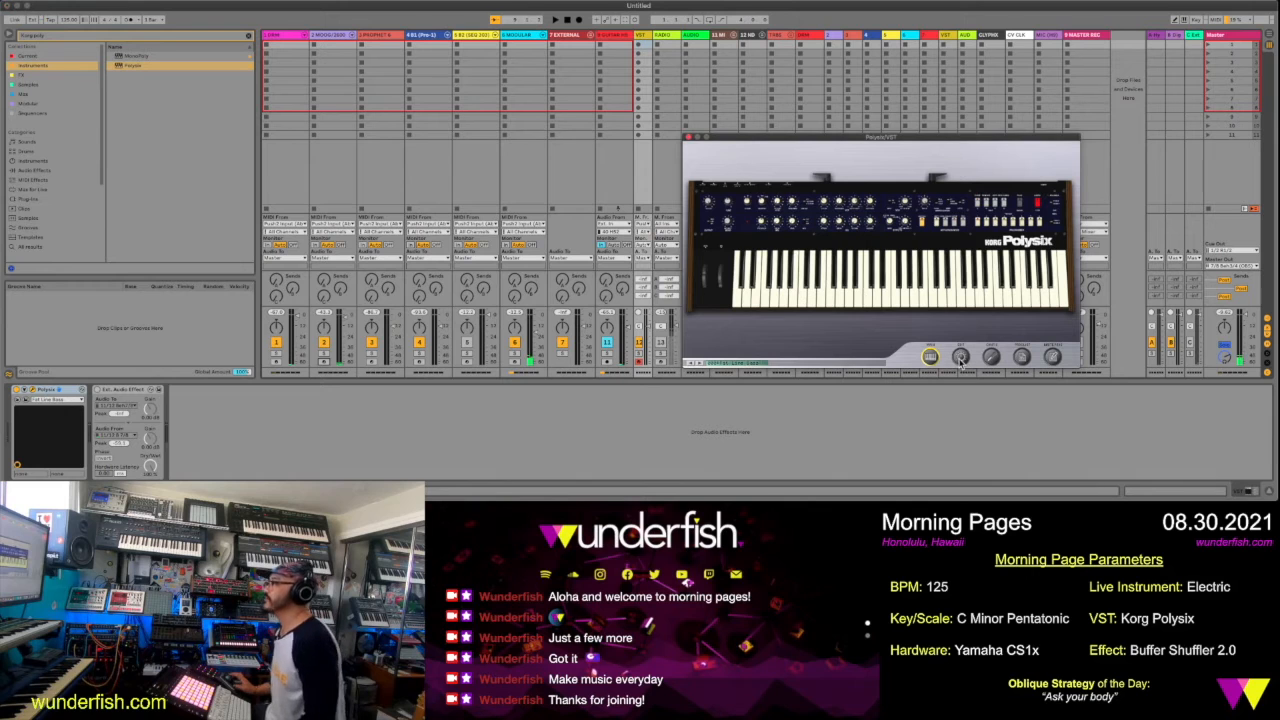
{"action": "left_click", "coordinate": [961, 360]}
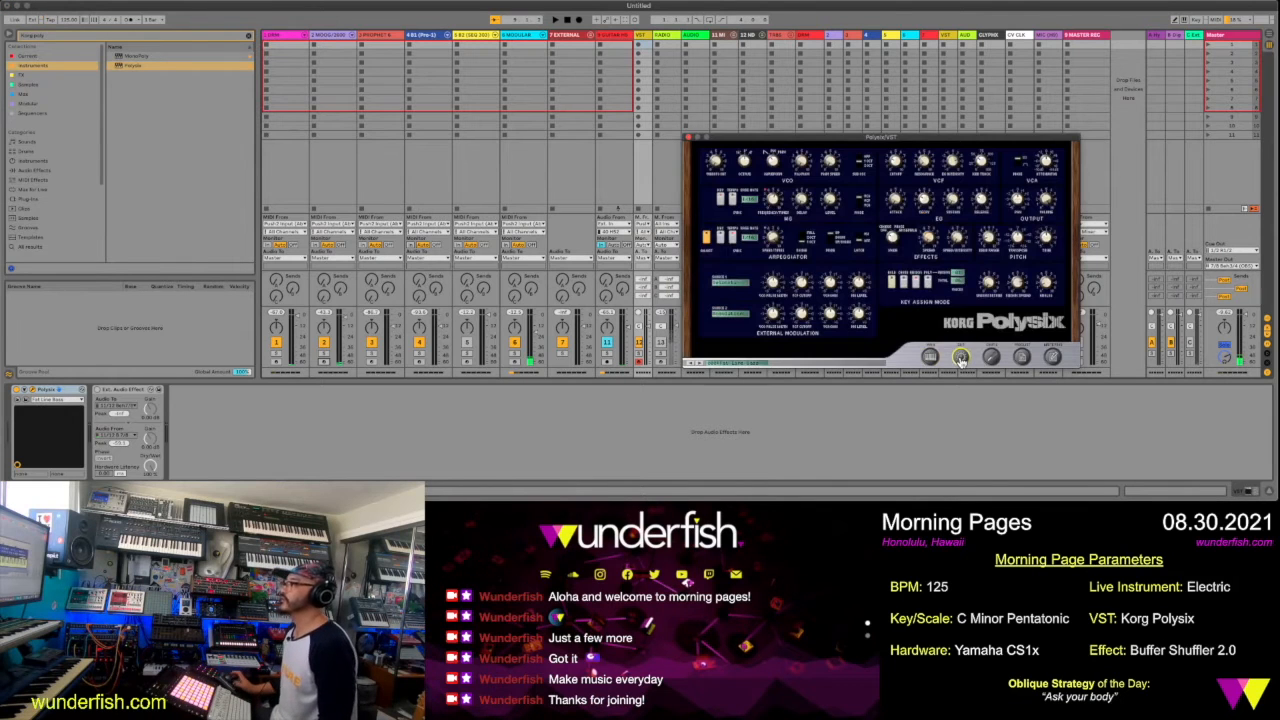
{"action": "left_click_drag", "start_coordinate": [942, 140], "coordinate": [790, 104]}
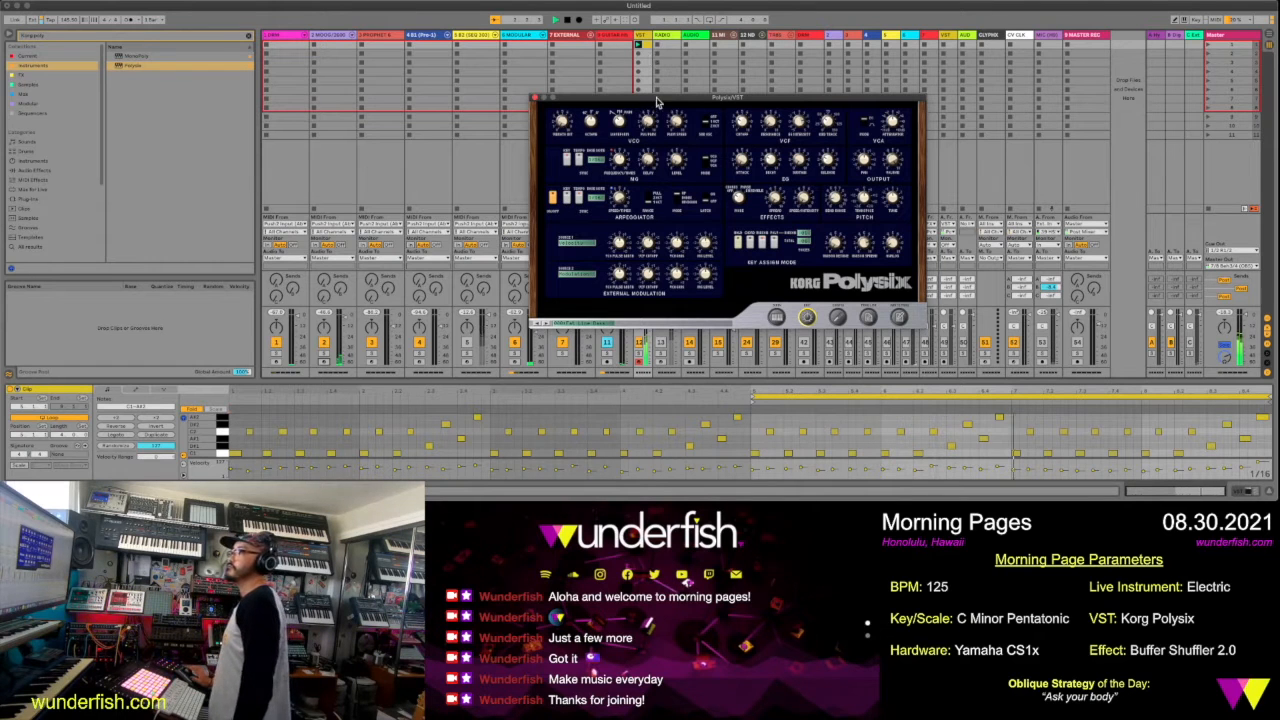
Move the Polysix window off the VST track and open that track's clip, magnifying its looped notes
{"action": "left_click_drag", "start_coordinate": [672, 90], "coordinate": [975, 58]}
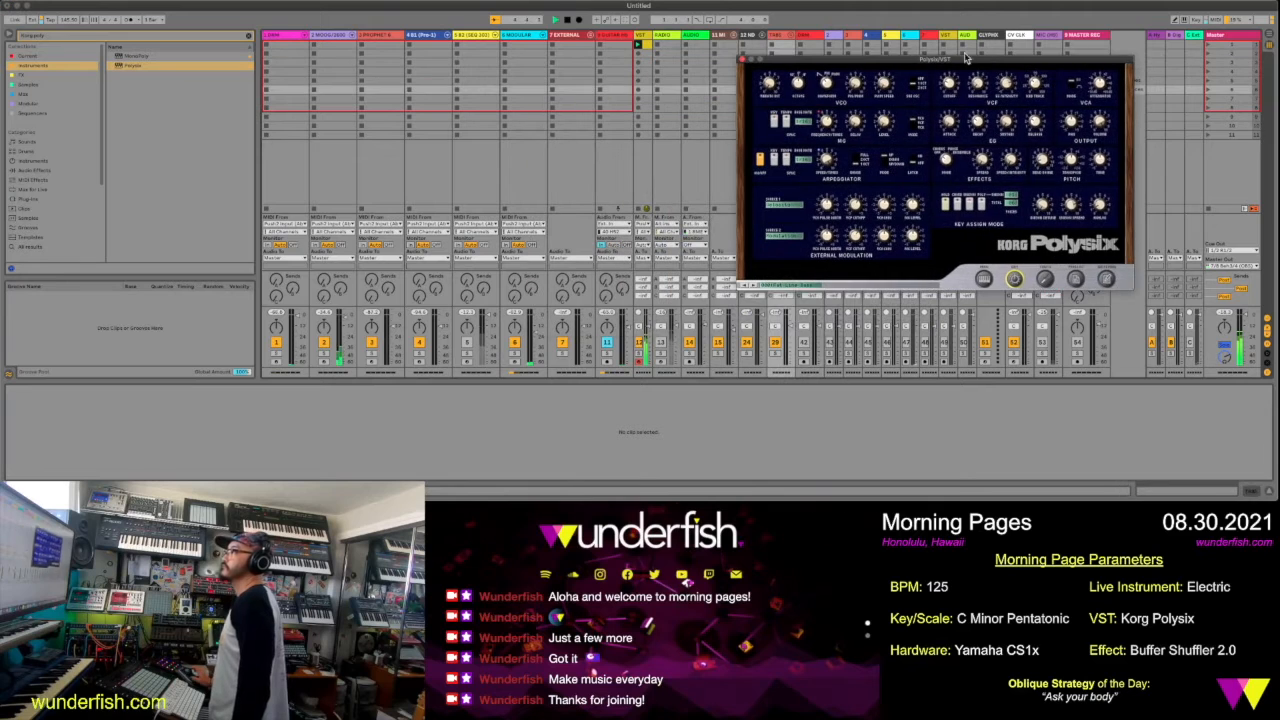
{"action": "left_click", "coordinate": [641, 45]}
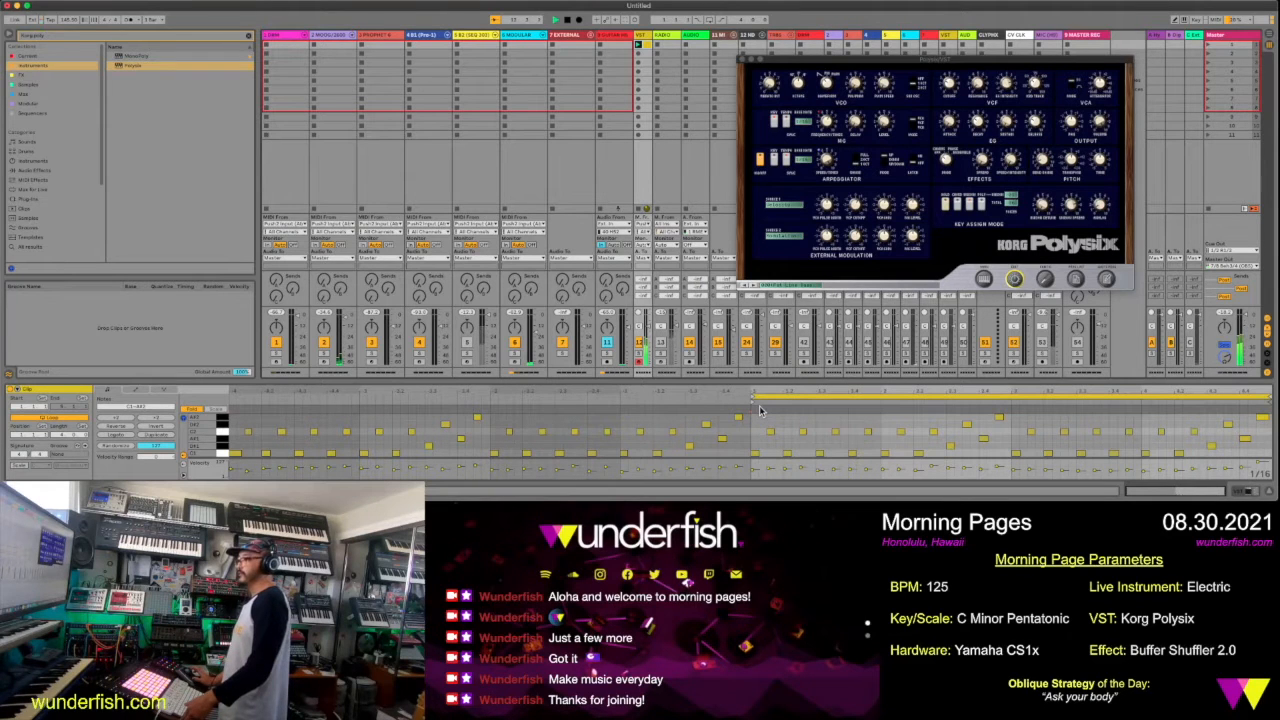
{"action": "left_click_drag", "start_coordinate": [785, 394], "coordinate": [535, 450]}
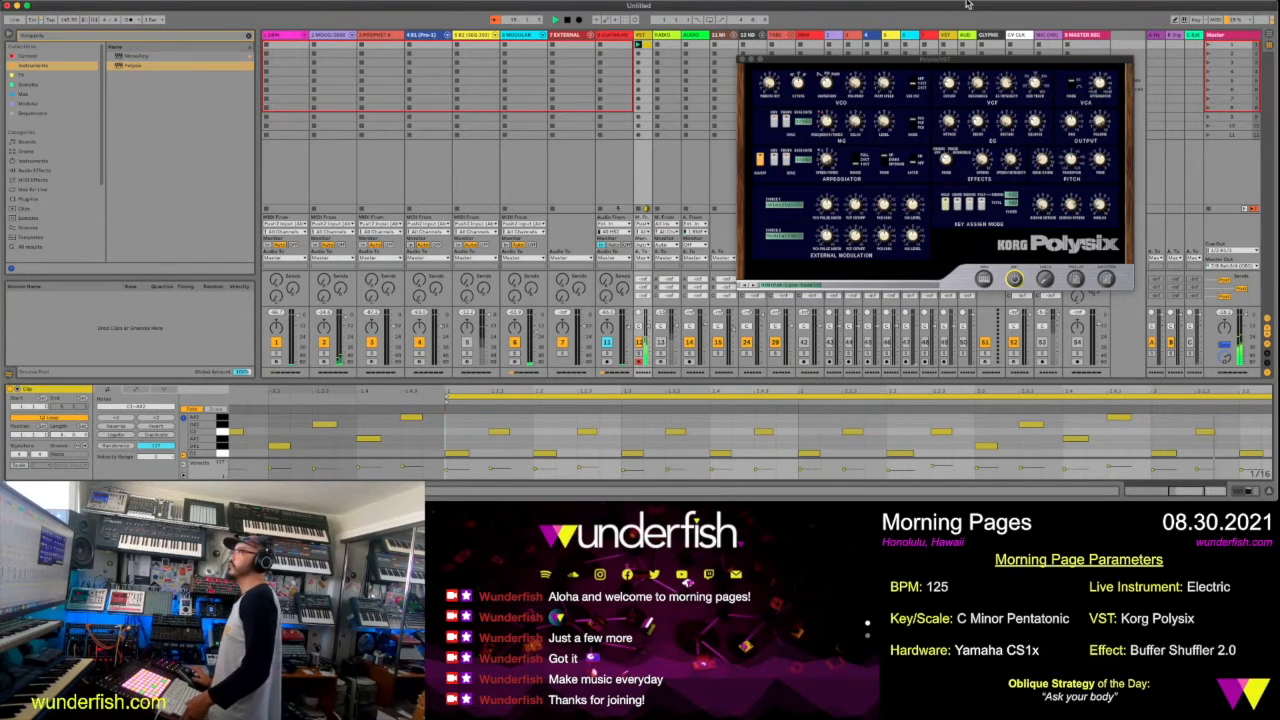
Adjust the Polysix VCO's waveform, pulse-width amount and PWM speed while the clip plays
{"action": "left_click_drag", "start_coordinate": [965, 65], "coordinate": [883, 113]}
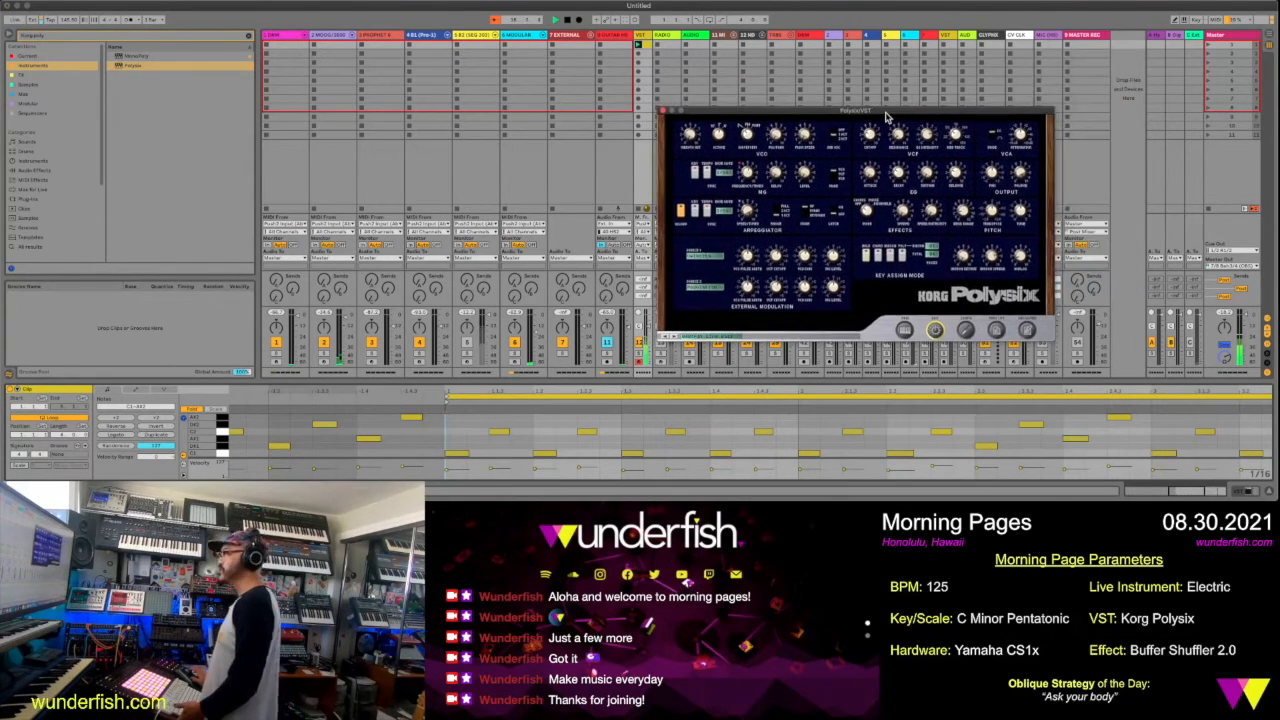
{"action": "left_click", "coordinate": [648, 323]}
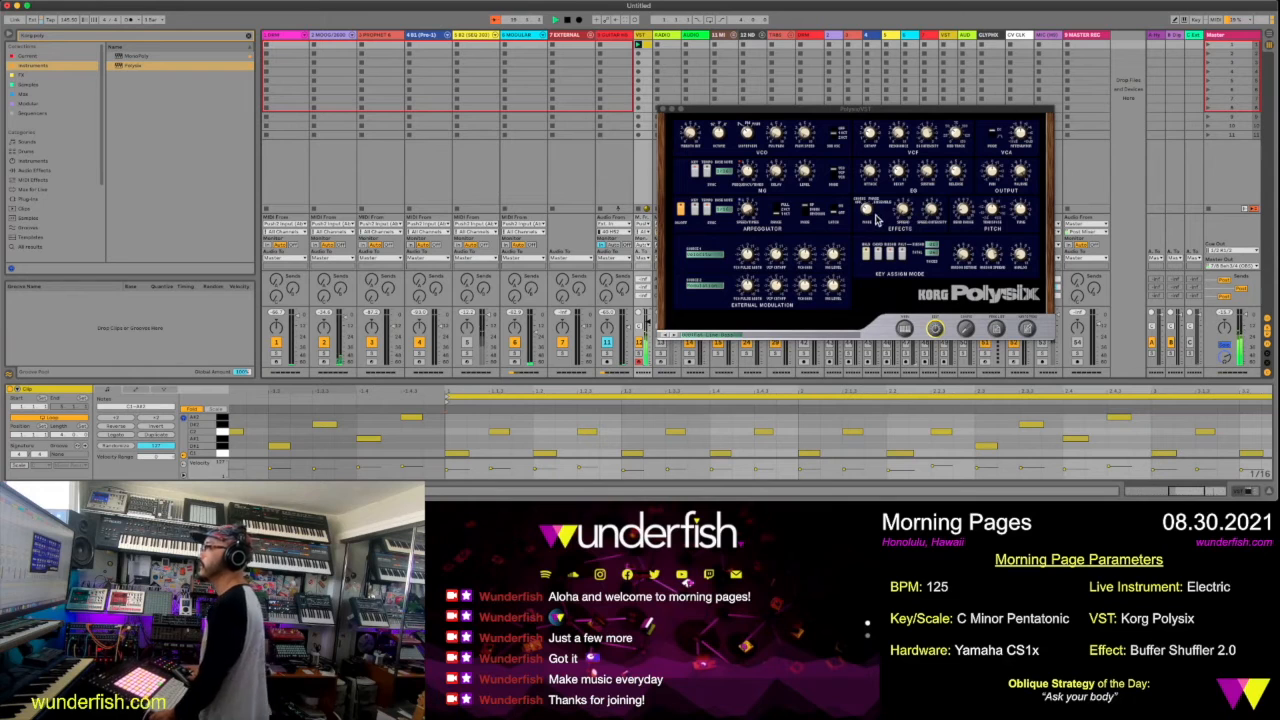
{"action": "left_click", "coordinate": [748, 130]}
{"action": "mouse_move", "coordinate": [750, 130]}
{"action": "left_mouse_down"}
{"action": "mouse_move", "coordinate": [753, 113]}
{"action": "mouse_move", "coordinate": [760, 132]}
{"action": "mouse_move", "coordinate": [719, 134]}
{"action": "mouse_move", "coordinate": [721, 162]}
{"action": "mouse_move", "coordinate": [729, 137]}
{"action": "left_mouse_up"}
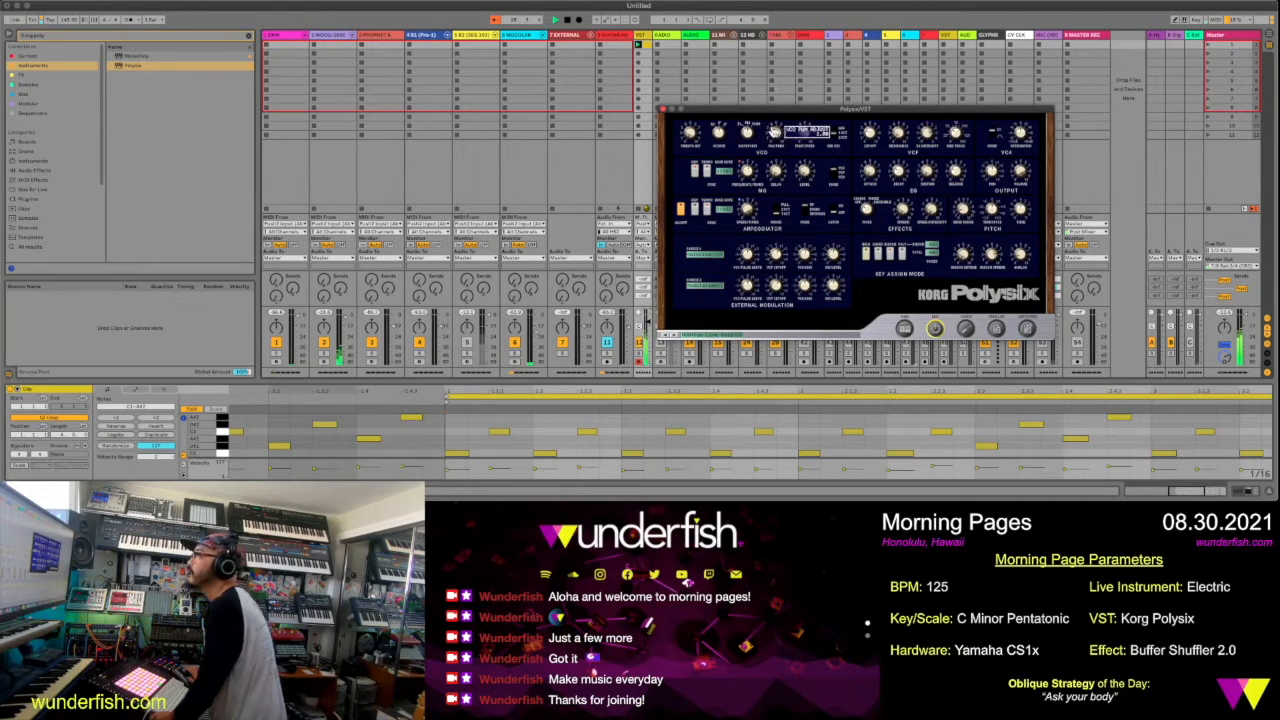
{"action": "mouse_move", "coordinate": [775, 120]}
{"action": "left_mouse_down"}
{"action": "mouse_move", "coordinate": [775, 86]}
{"action": "mouse_move", "coordinate": [786, 130]}
{"action": "left_mouse_up"}
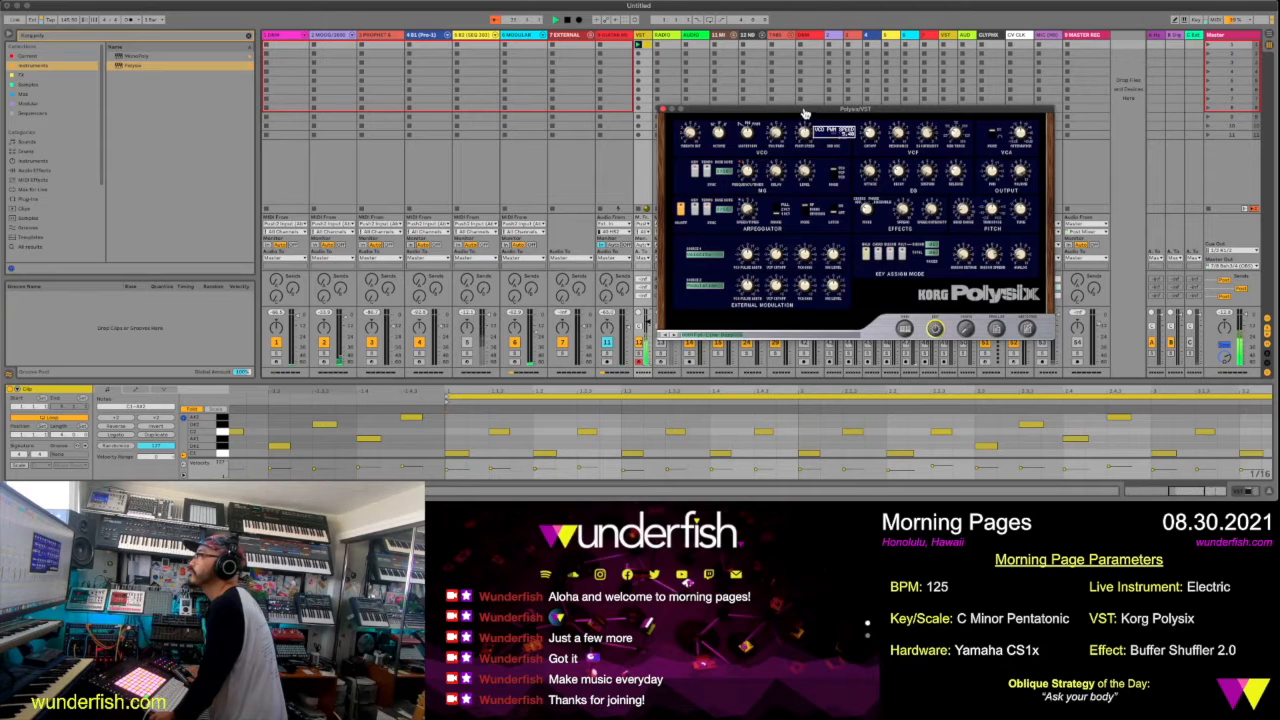
{"action": "left_click_drag", "start_coordinate": [806, 112], "coordinate": [820, 114]}
Adjust the Polysix's VCF resonance while the clip plays
{"action": "left_click_drag", "start_coordinate": [895, 141], "coordinate": [898, 110]}
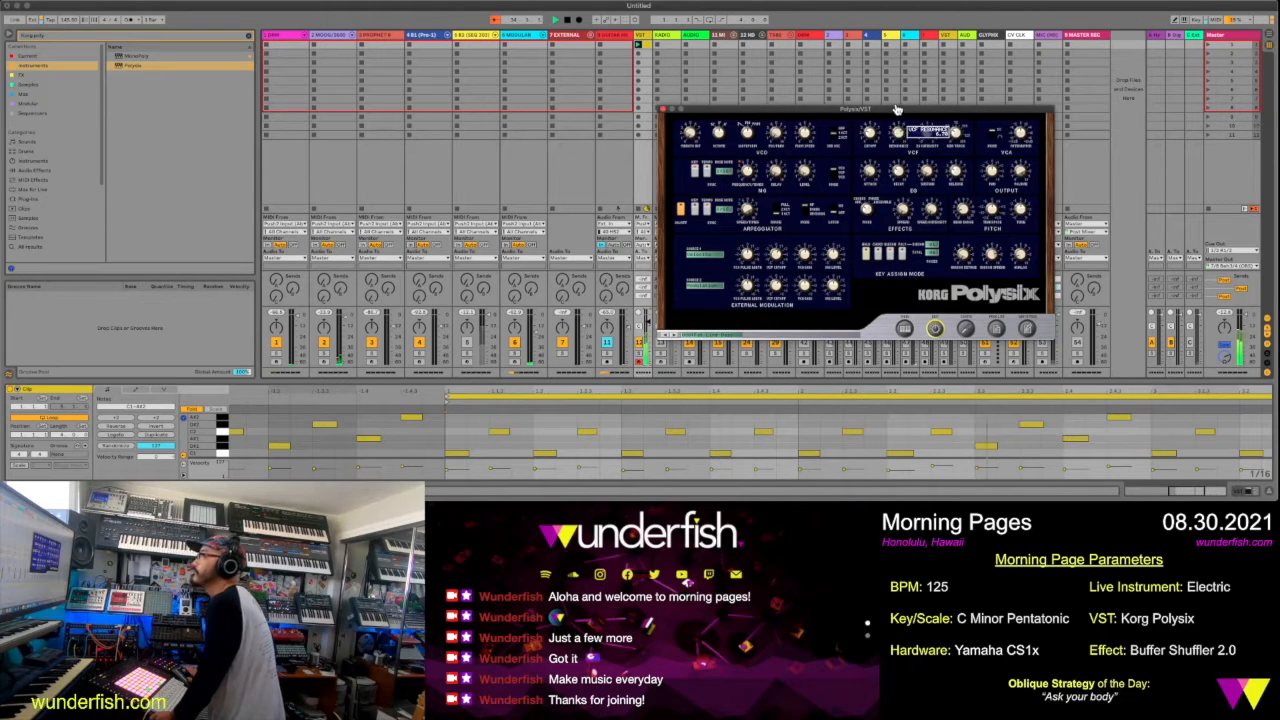
{"action": "mouse_move", "coordinate": [899, 141]}
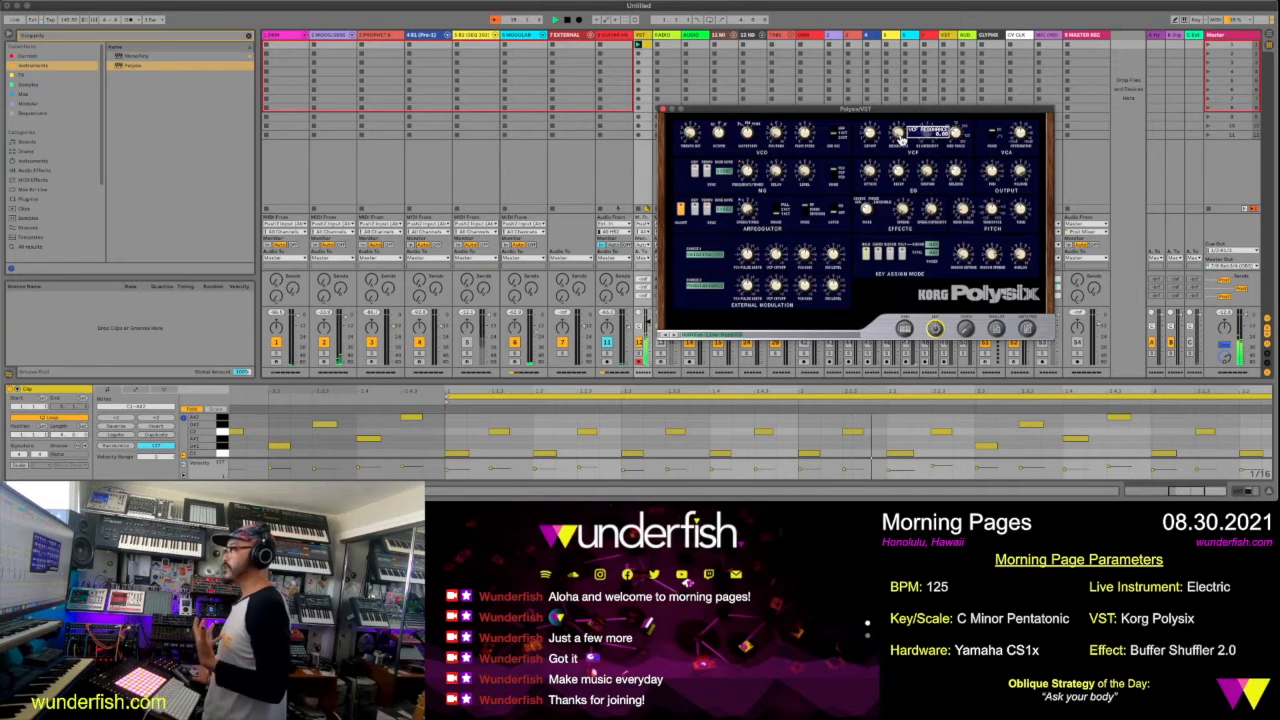
{"action": "mouse_move", "coordinate": [901, 141]}
{"action": "left_mouse_down"}
{"action": "mouse_move", "coordinate": [897, 106]}
{"action": "mouse_move", "coordinate": [872, 148]}
{"action": "mouse_move", "coordinate": [868, 112]}
{"action": "mouse_move", "coordinate": [881, 145]}
{"action": "left_mouse_up"}
{"action": "mouse_move", "coordinate": [898, 136]}
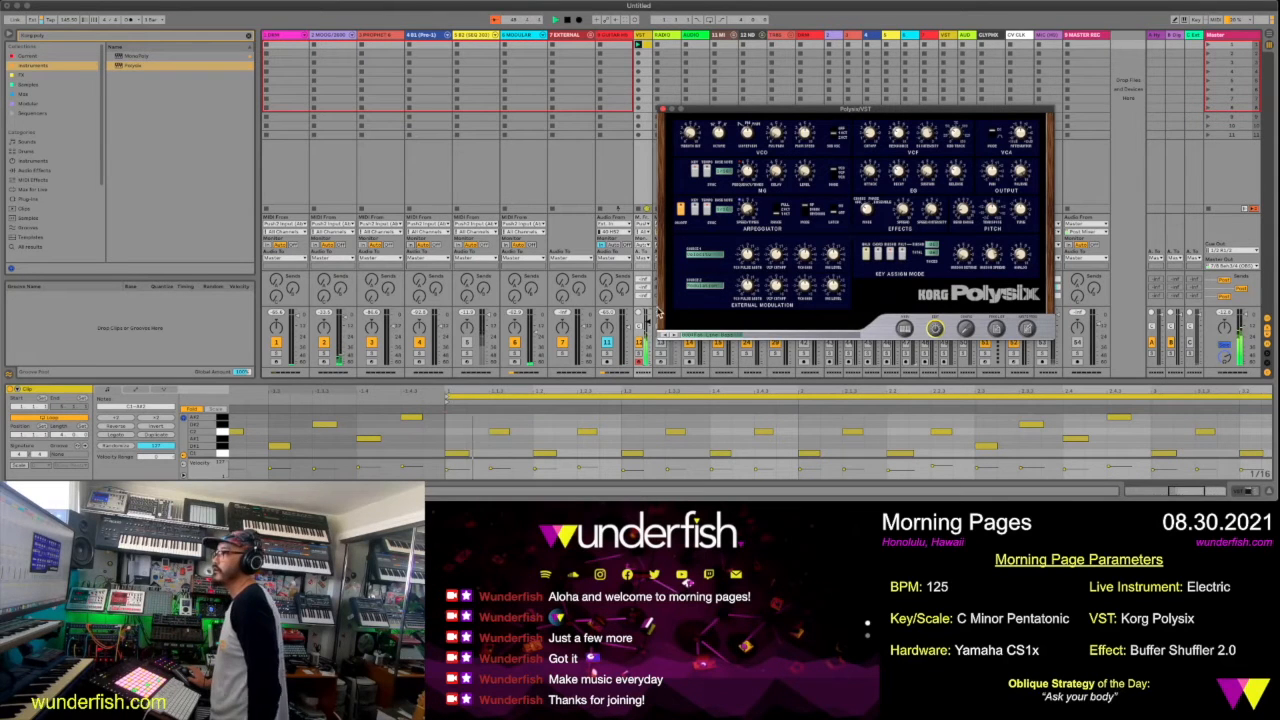
Solo track 2
{"action": "left_click", "coordinate": [321, 358]}
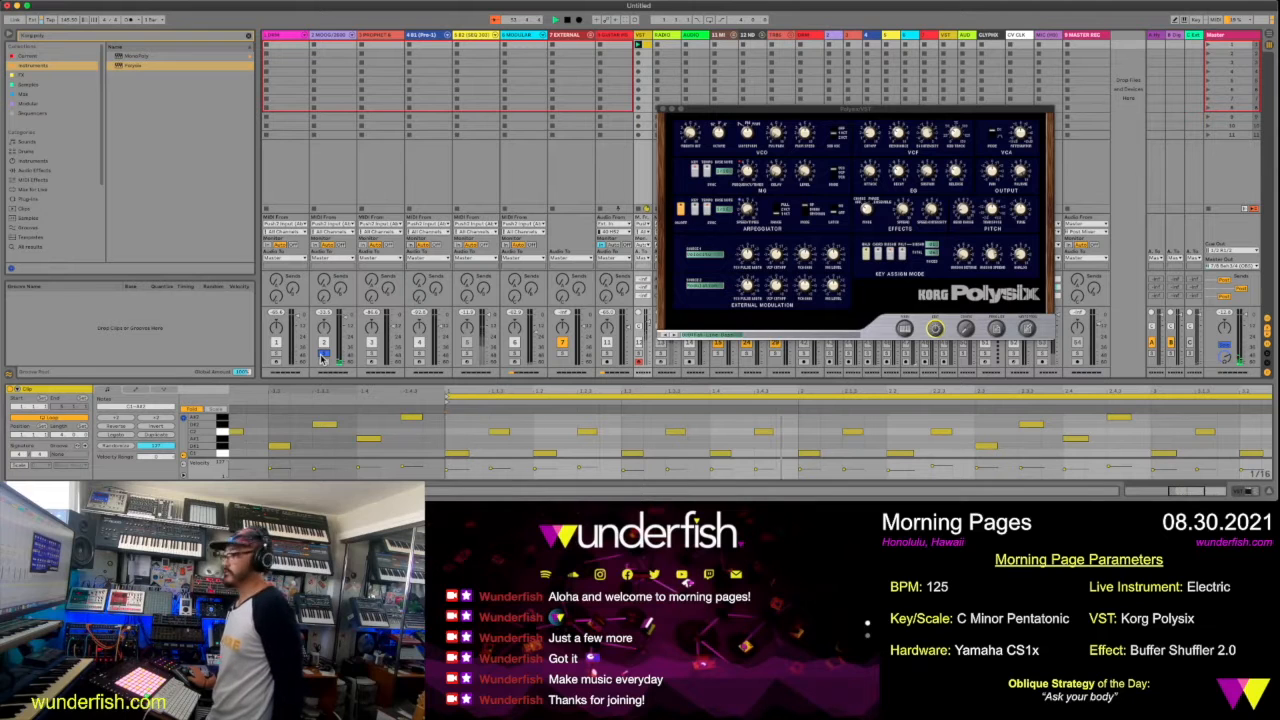
Turn off the solo on track 2 and show the VST track's device chain
{"action": "left_click", "coordinate": [321, 357]}
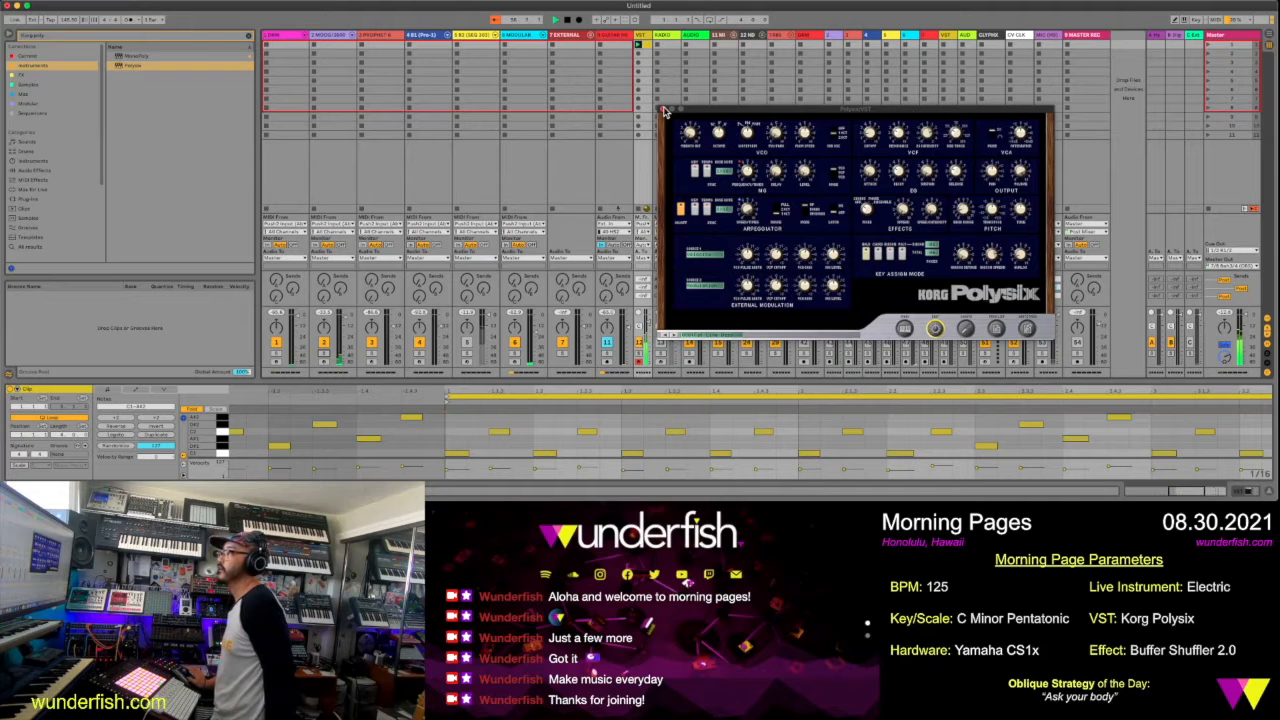
{"action": "left_click", "coordinate": [638, 38]}
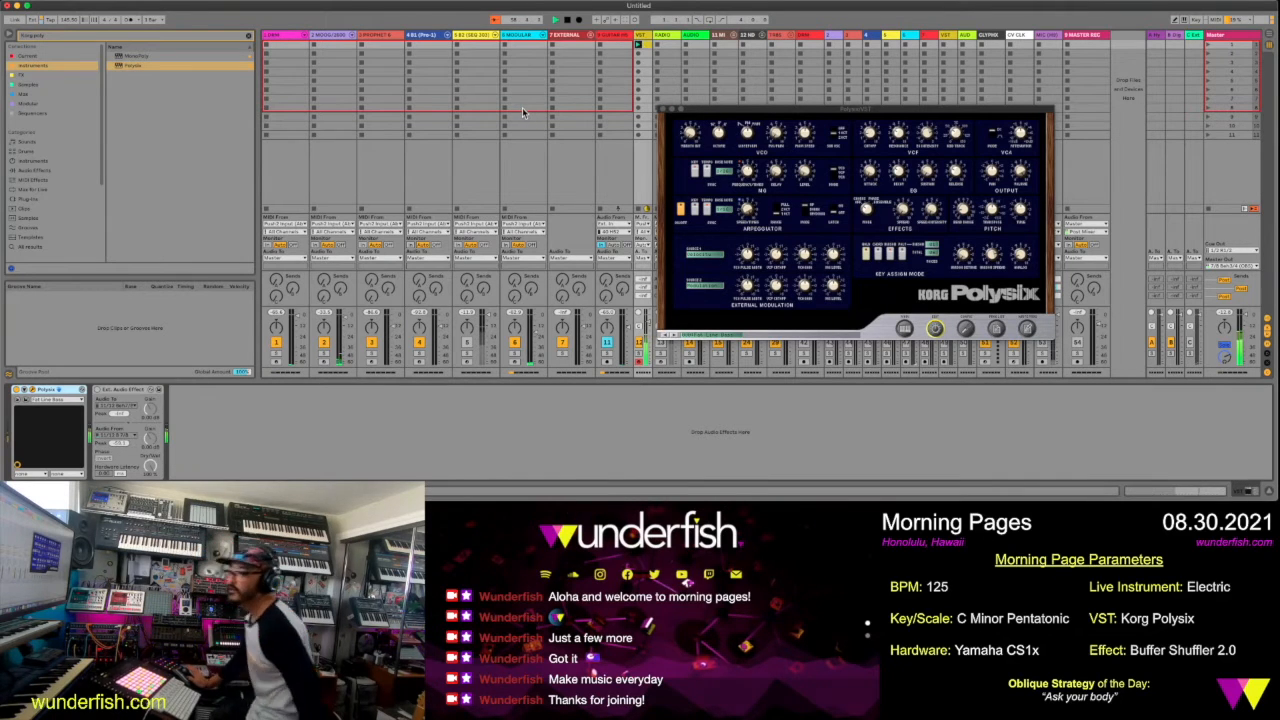
Search the browser's Current collection for LFO and load the LFO device at the end of the VST track's chain
{"action": "left_click", "coordinate": [250, 38]}
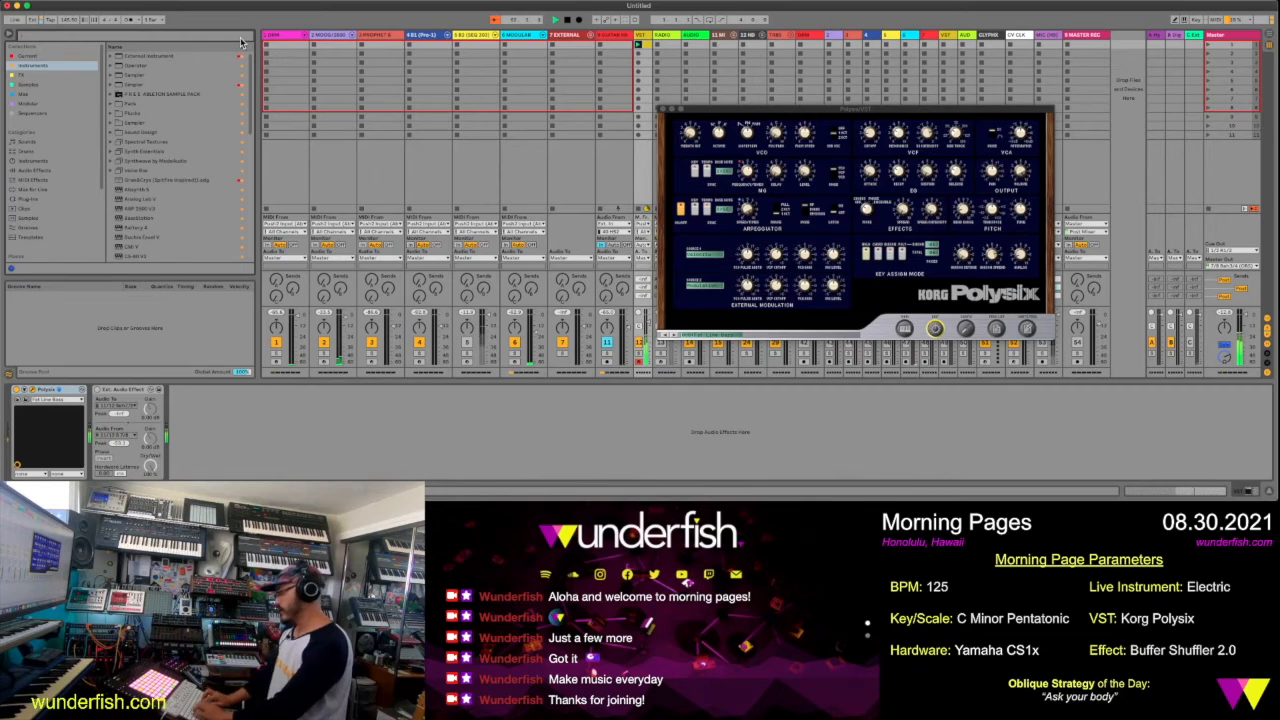
{"action": "type", "text": "buf"}
{"action": "left_click", "coordinate": [84, 56]}
{"action": "left_click", "coordinate": [121, 57]}
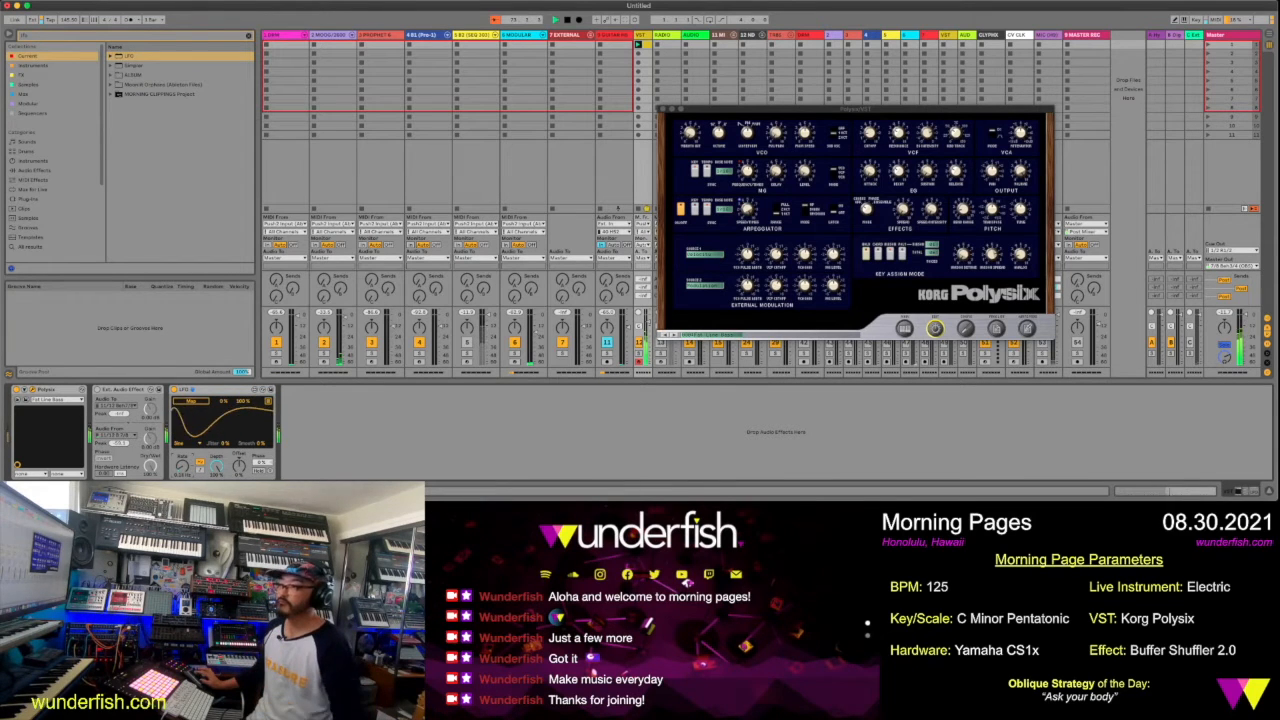
Expose the Polysix's VCF resonance and cutoff as configured parameters, map the LFO to VCF Cutoff and close the Polysix window
{"action": "left_click", "coordinate": [24, 392]}
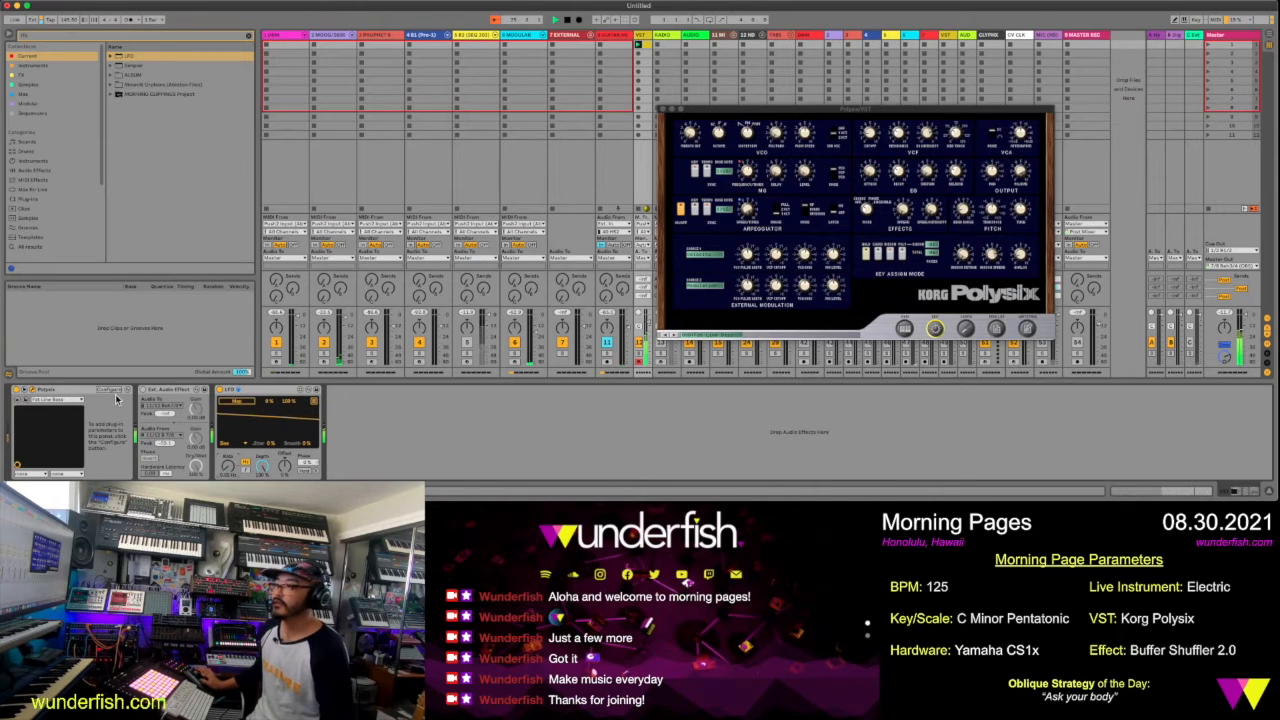
{"action": "left_click", "coordinate": [868, 139]}
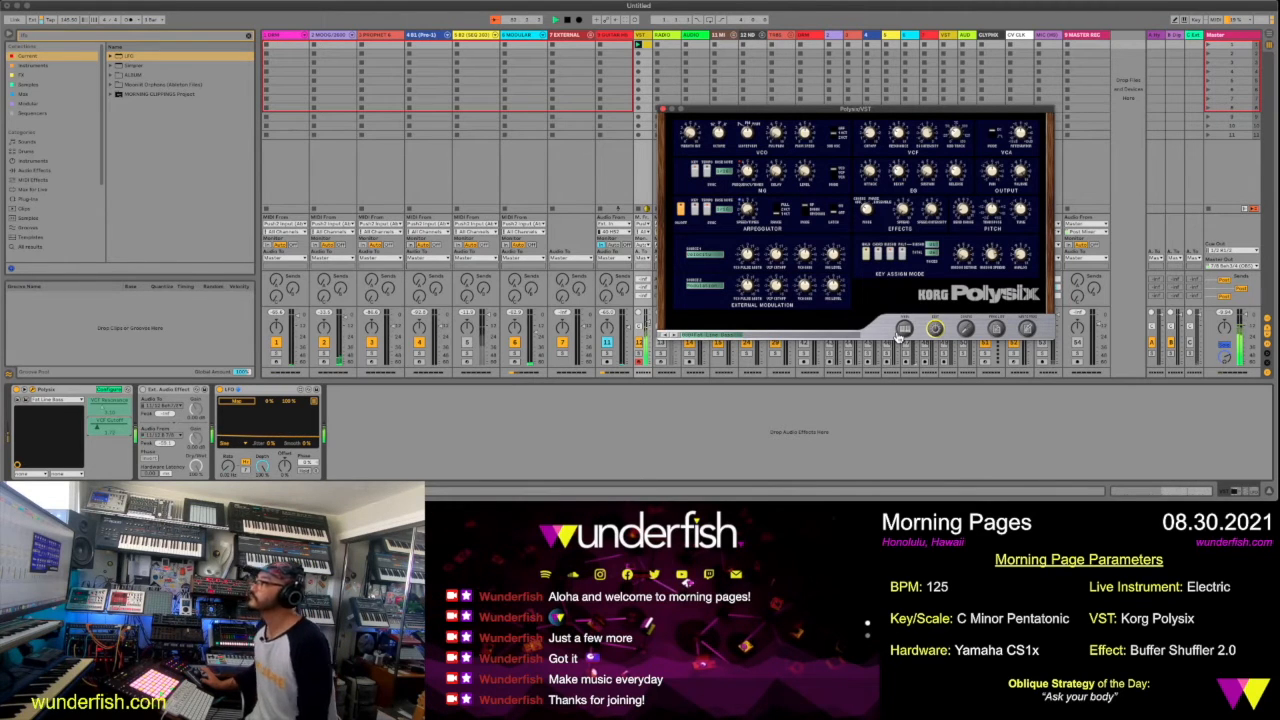
{"action": "left_click", "coordinate": [243, 404]}
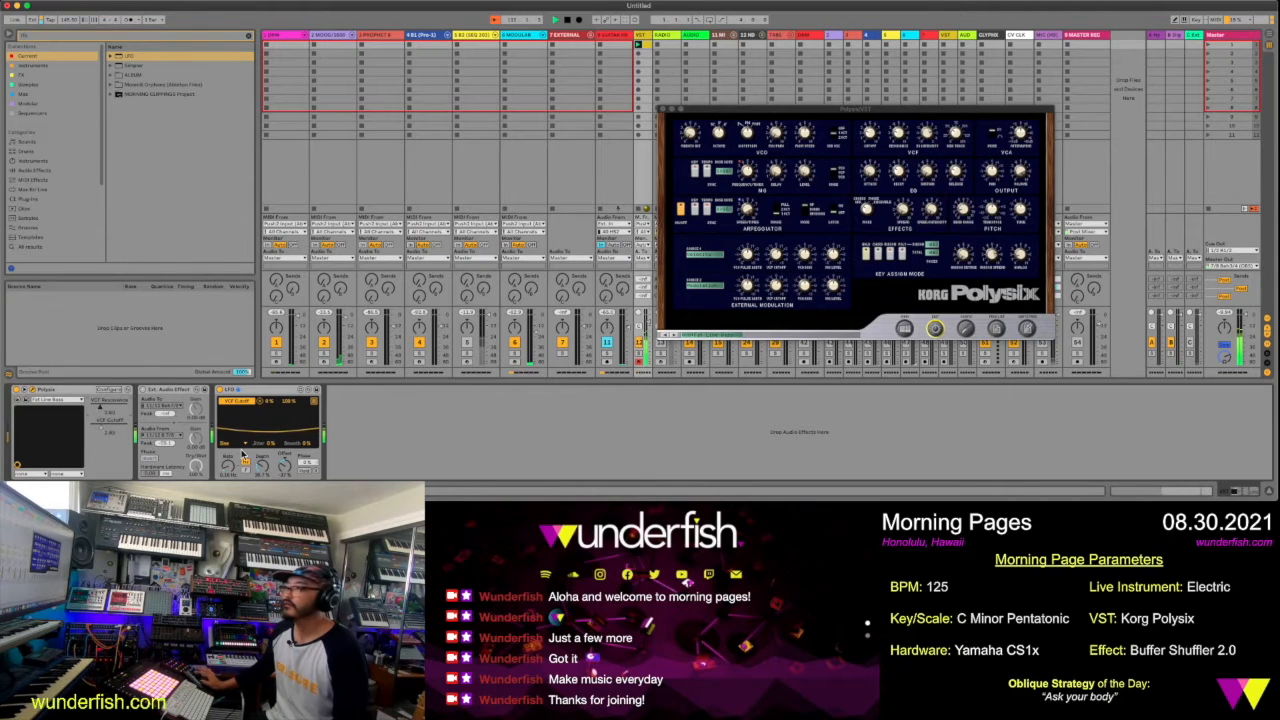
{"action": "left_click", "coordinate": [662, 109]}
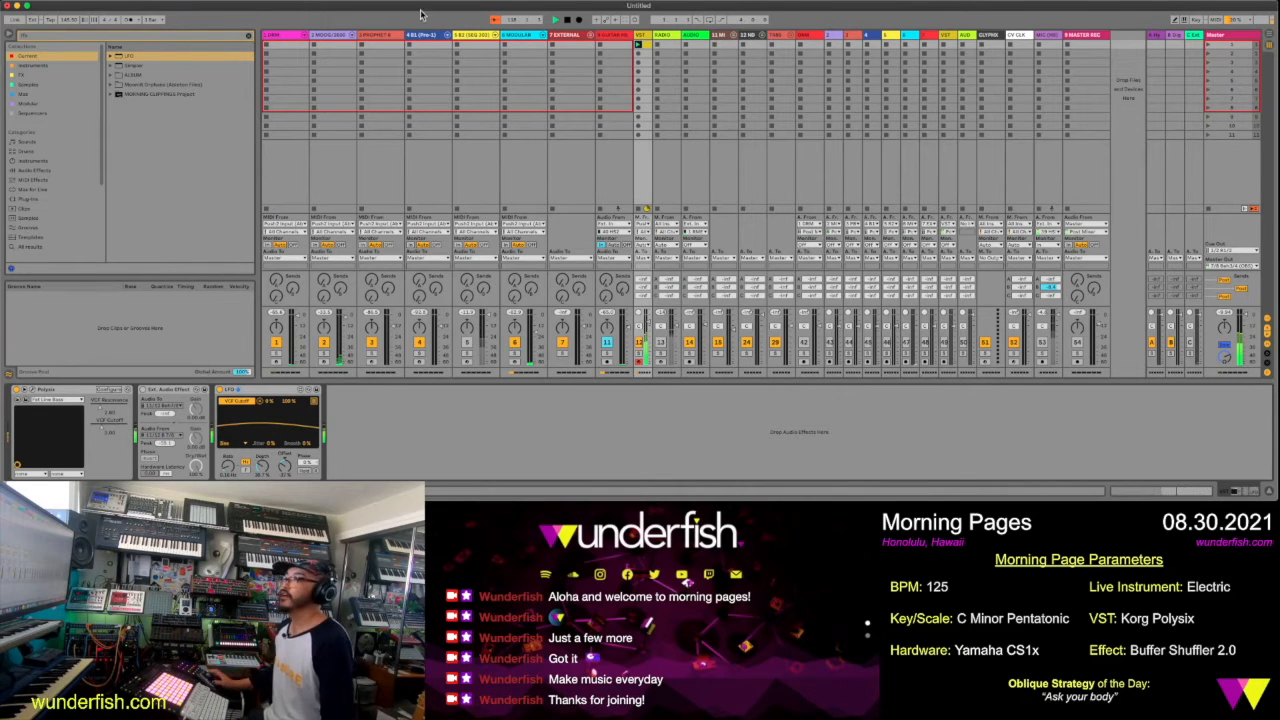
Search the Max for Live audio effects for Buffer Shuffler and load Buffer Shuffler 2.0 onto the VST track
{"action": "left_click", "coordinate": [217, 40]}
{"action": "type", "text": "buffer"}
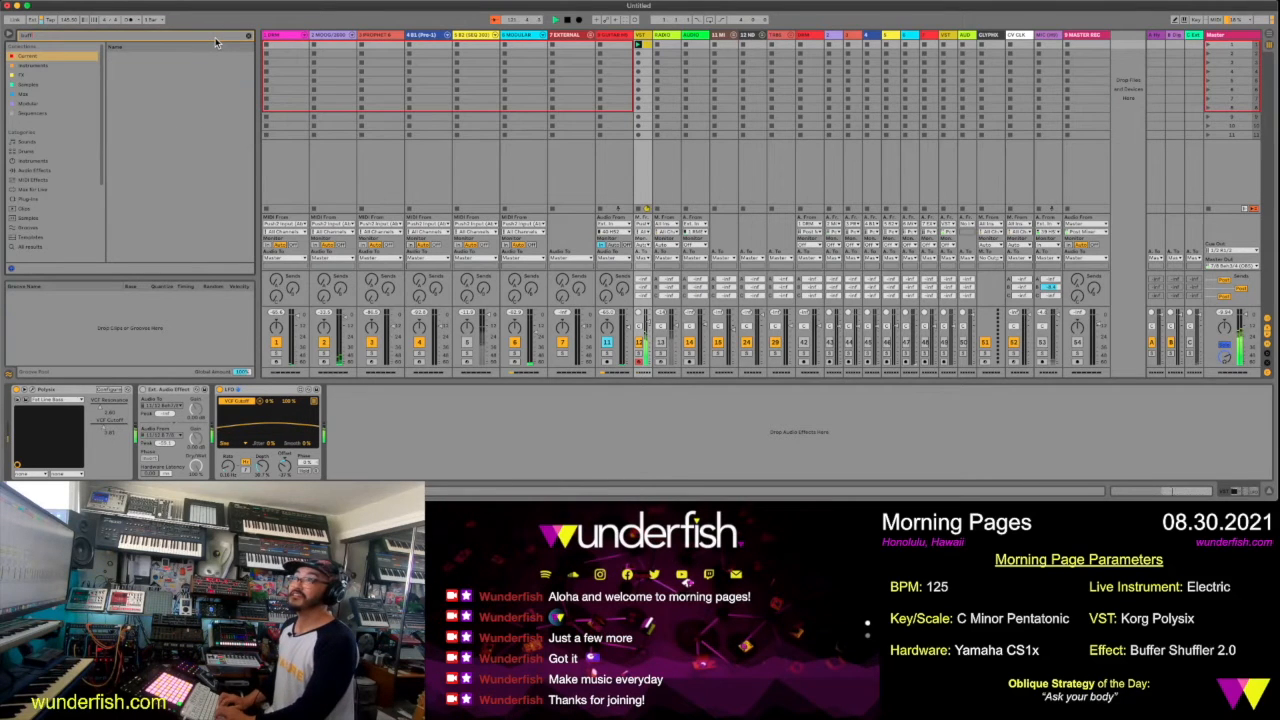
{"action": "left_click", "coordinate": [41, 189]}
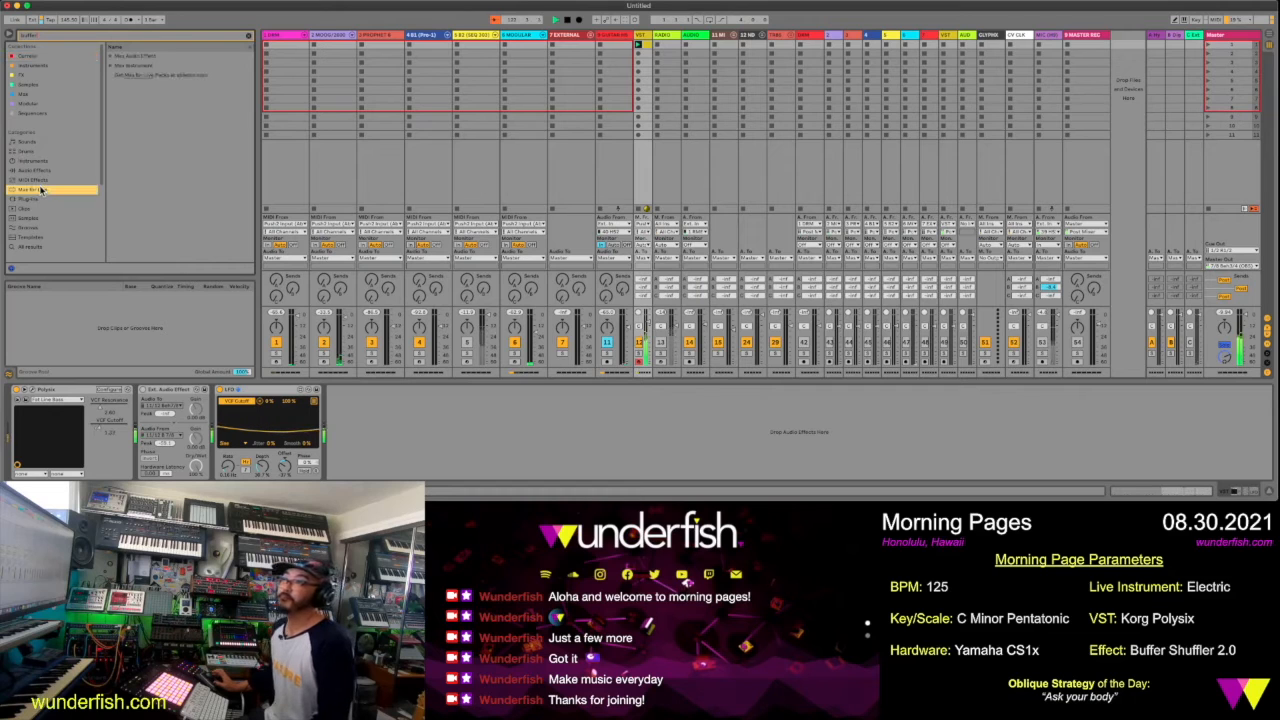
{"action": "left_click", "coordinate": [110, 57]}
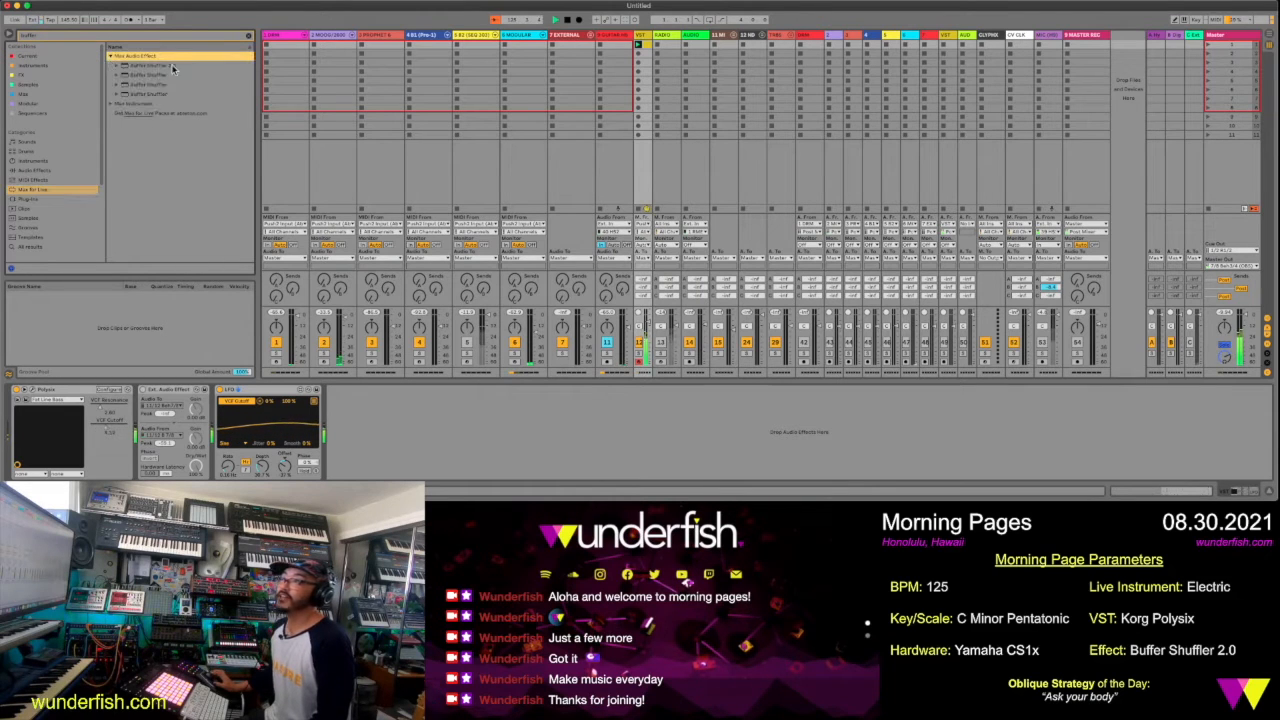
{"action": "left_click", "coordinate": [150, 66]}
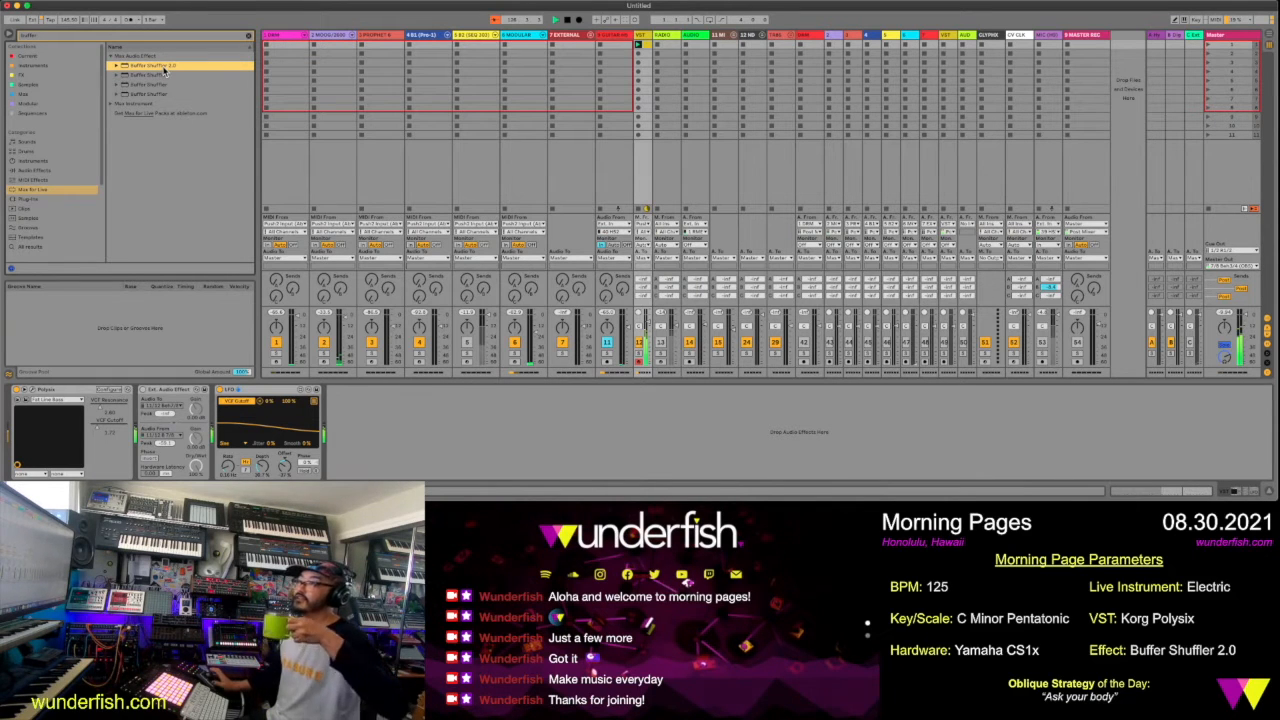
{"action": "double_click", "coordinate": [165, 70]}
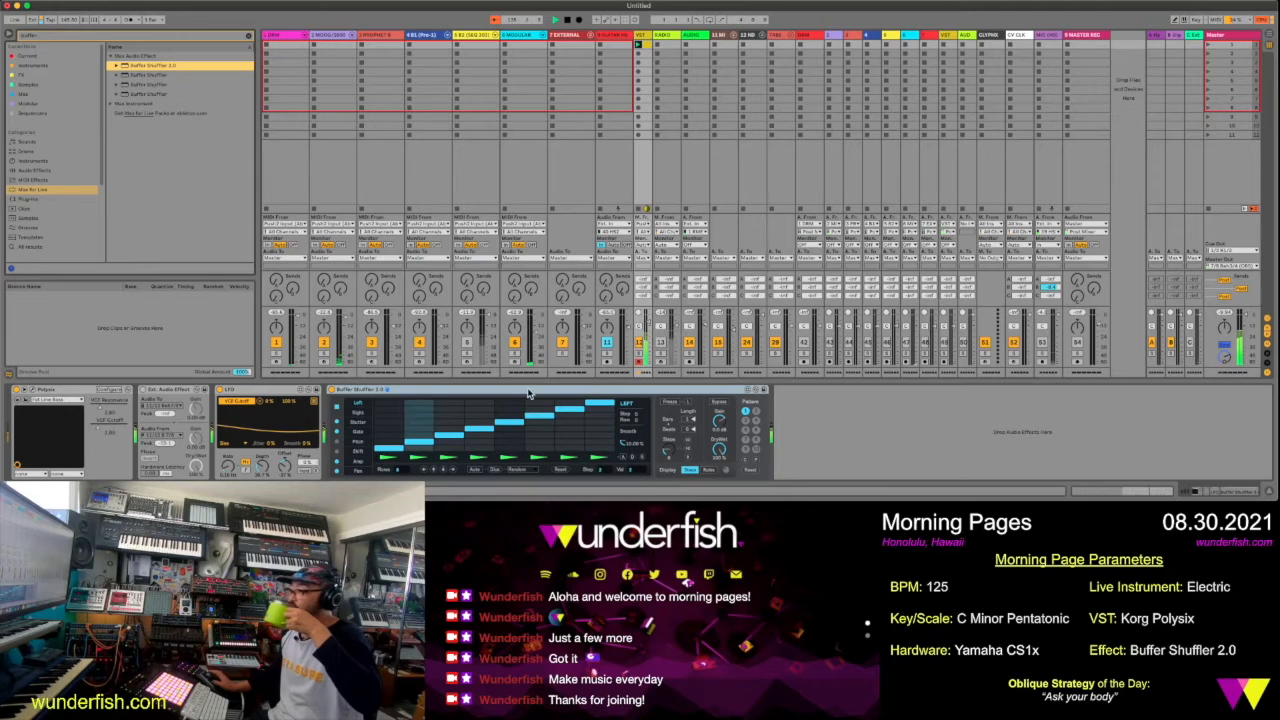
Set steps 2 to 8 of Buffer Shuffler's Left pattern to rows 3, 6, 2, 1, 3, 5 and 3
{"action": "left_click", "coordinate": [549, 438]}
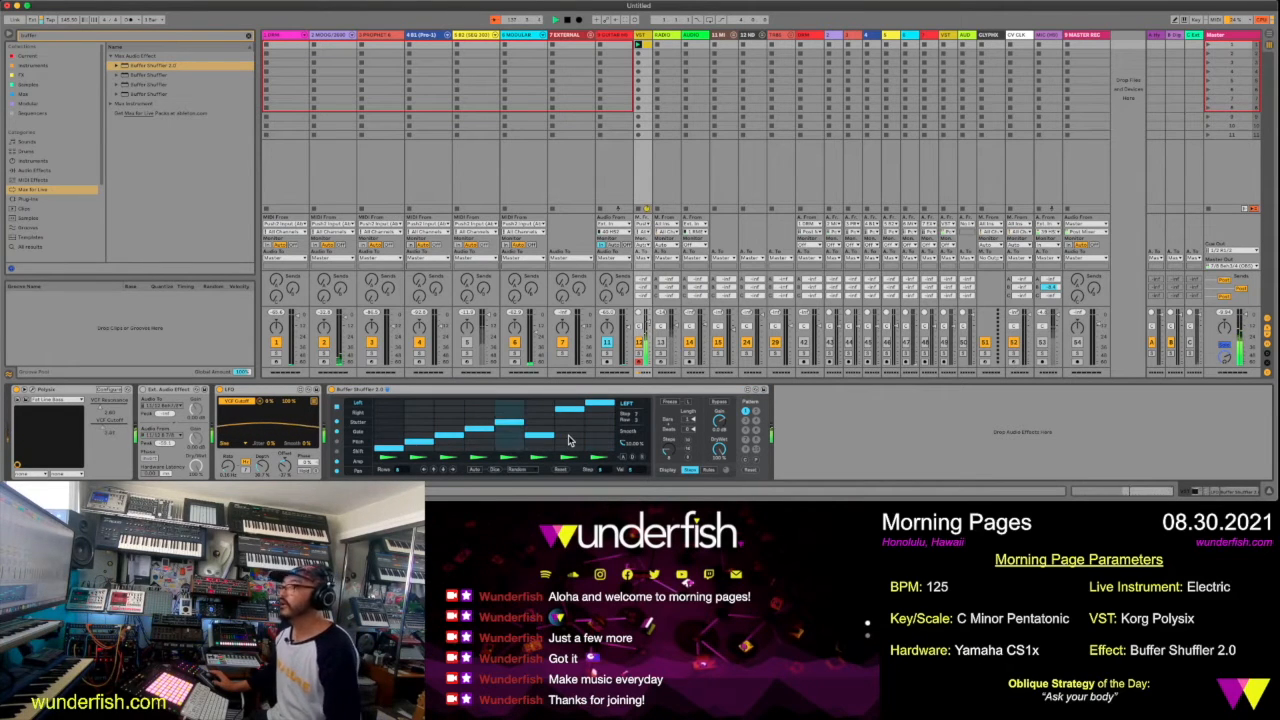
{"action": "left_click", "coordinate": [569, 423]}
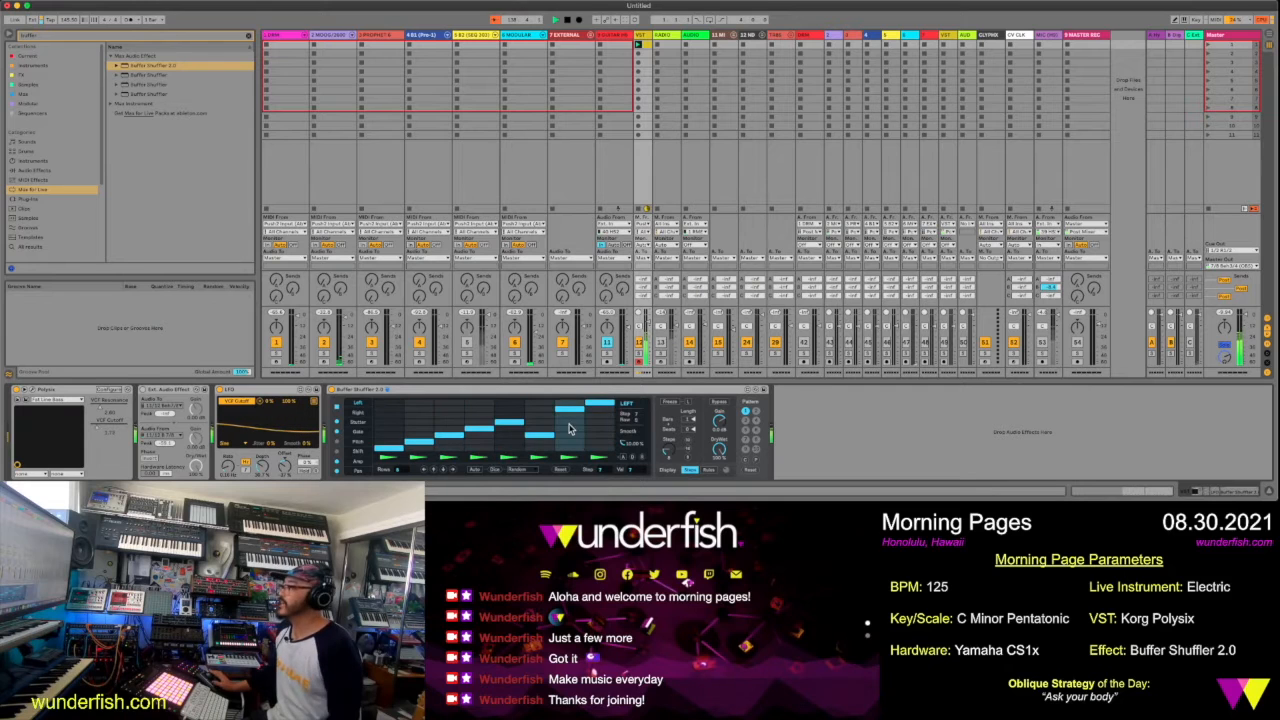
{"action": "left_click", "coordinate": [590, 434]}
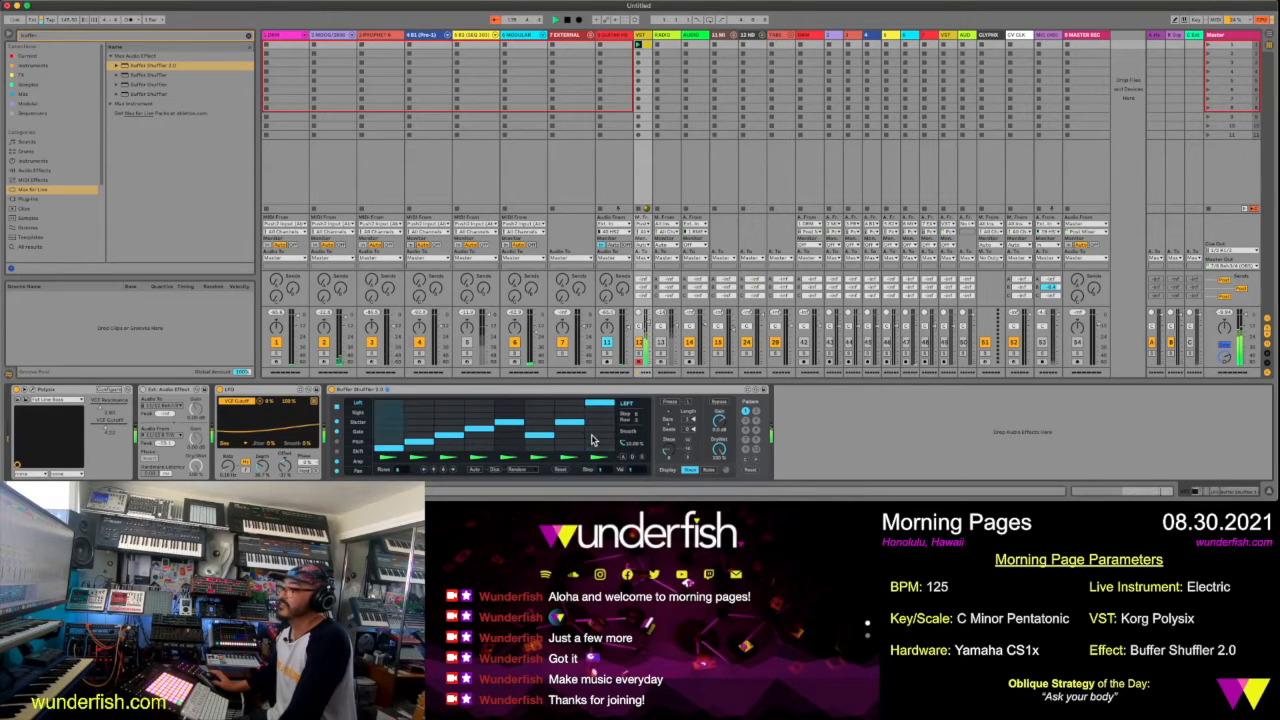
{"action": "left_click", "coordinate": [497, 447]}
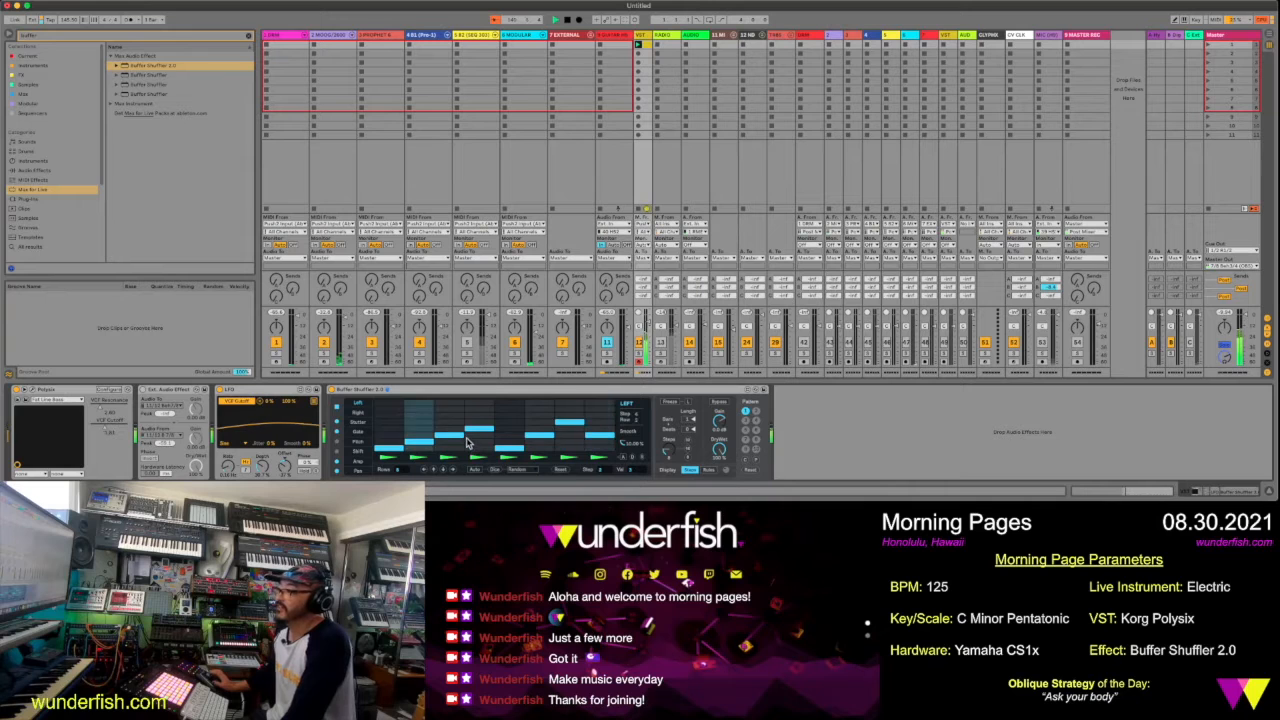
{"action": "left_click", "coordinate": [474, 441]}
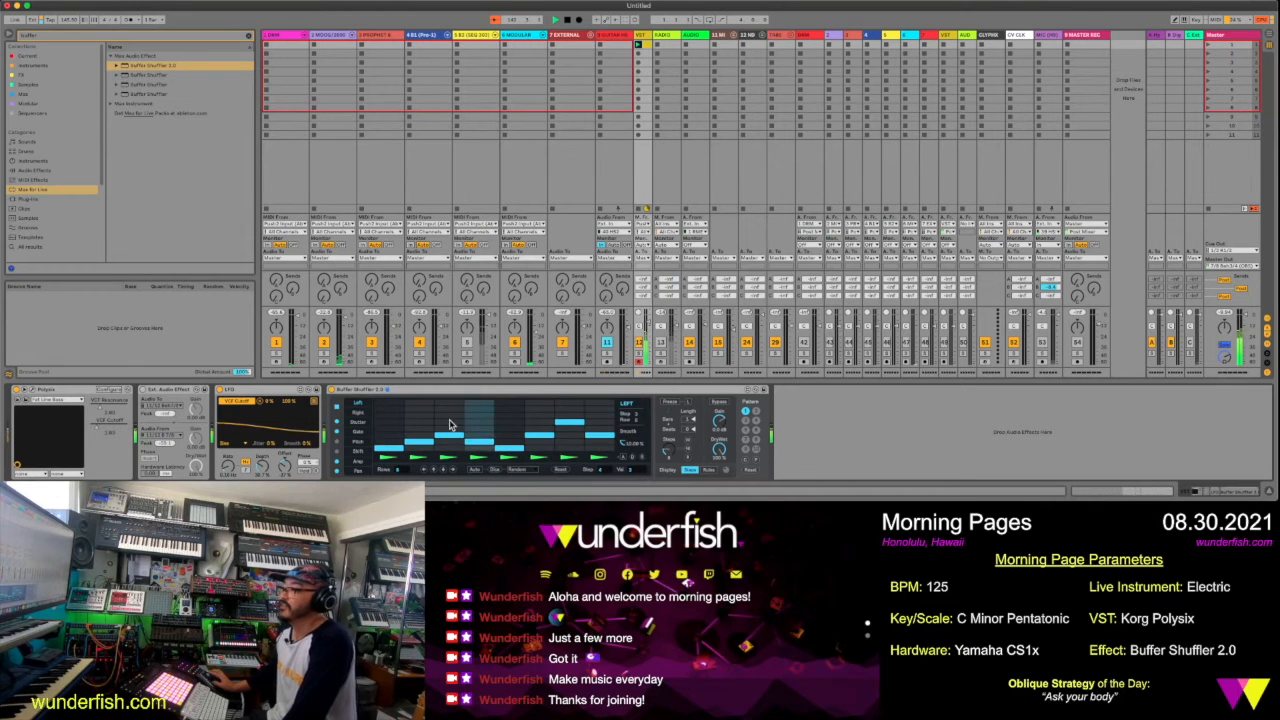
{"action": "left_click", "coordinate": [450, 418]}
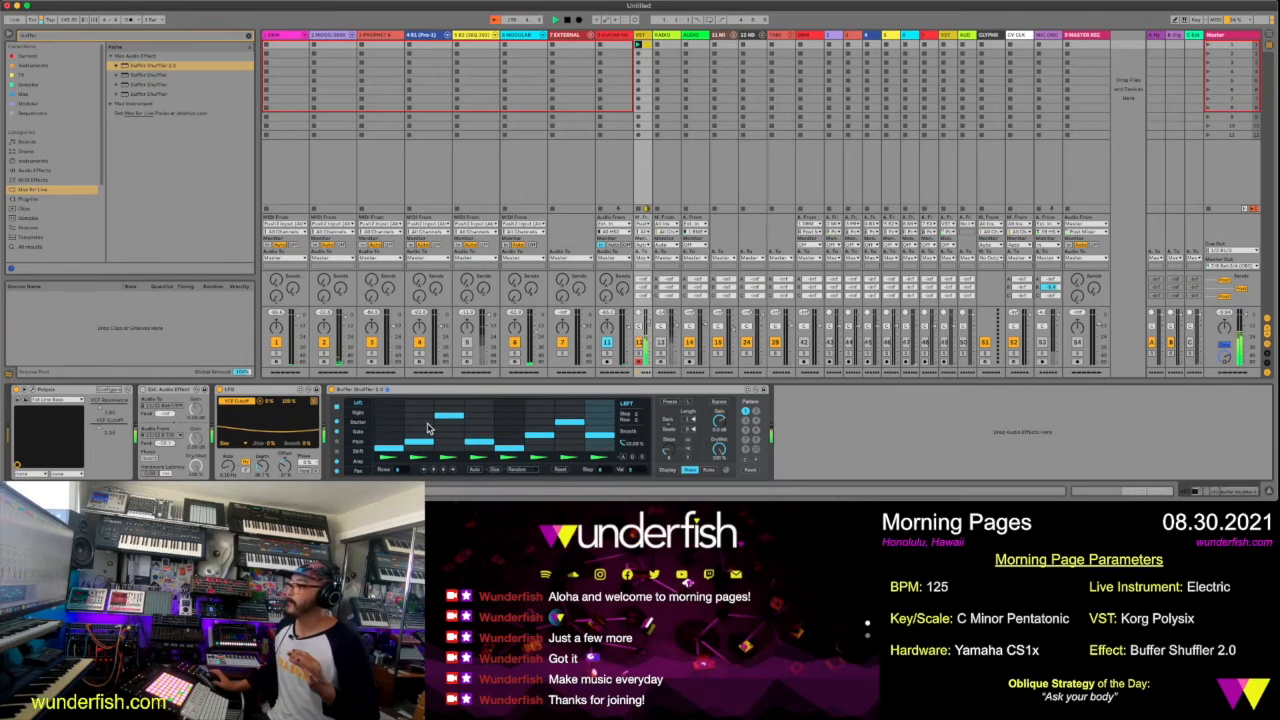
{"action": "left_click", "coordinate": [425, 424]}
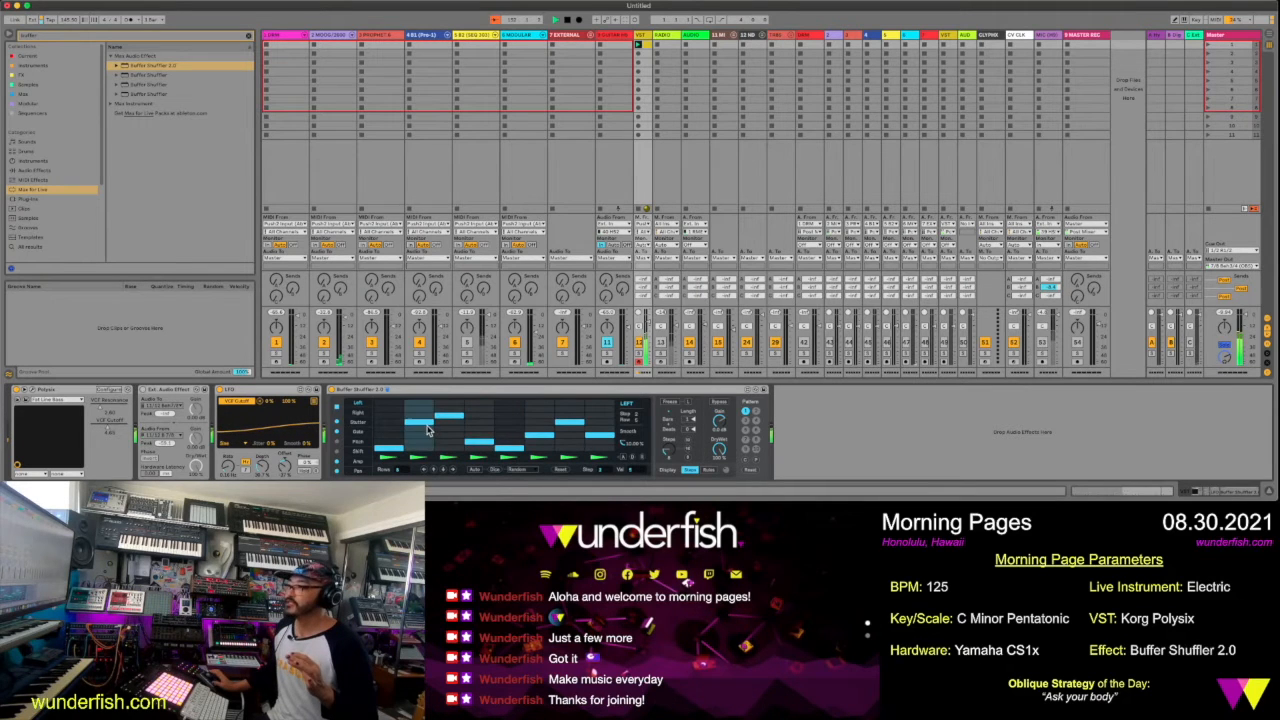
{"action": "left_click", "coordinate": [426, 435]}
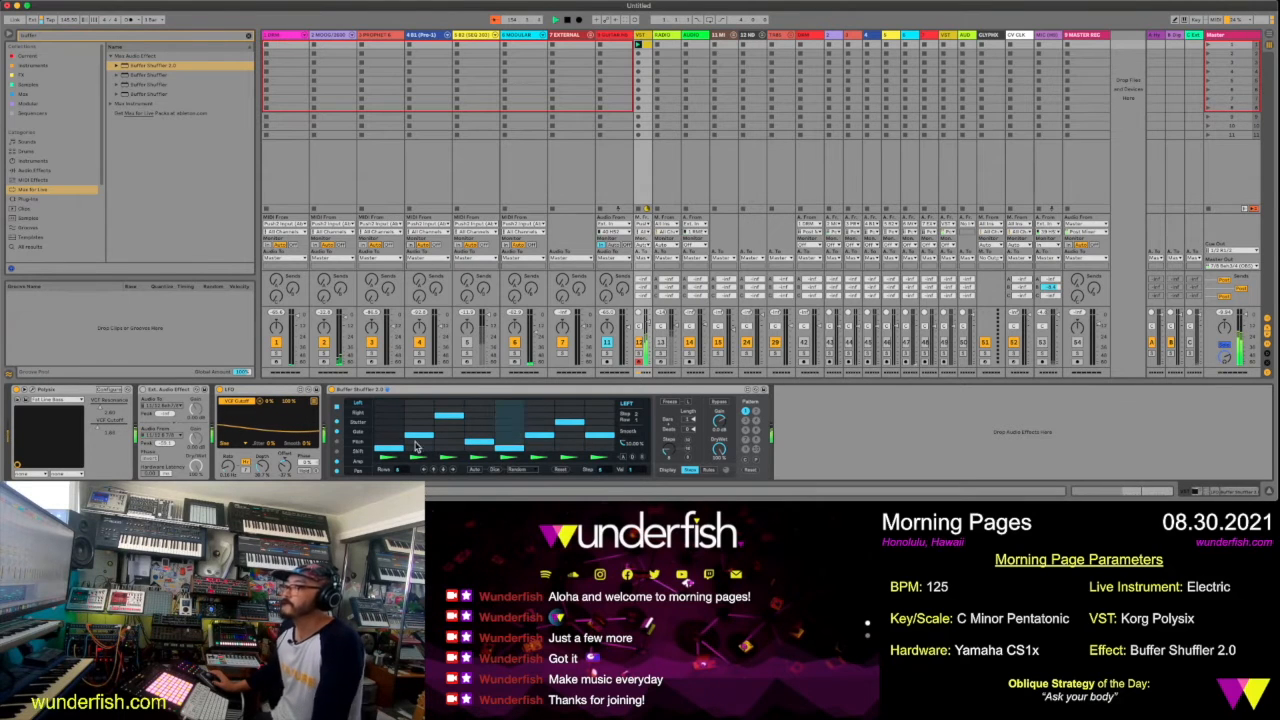
Lower steps 2 and 5 in Buffer Shuffler's Gate pattern to the minimum
{"action": "left_click", "coordinate": [359, 413]}
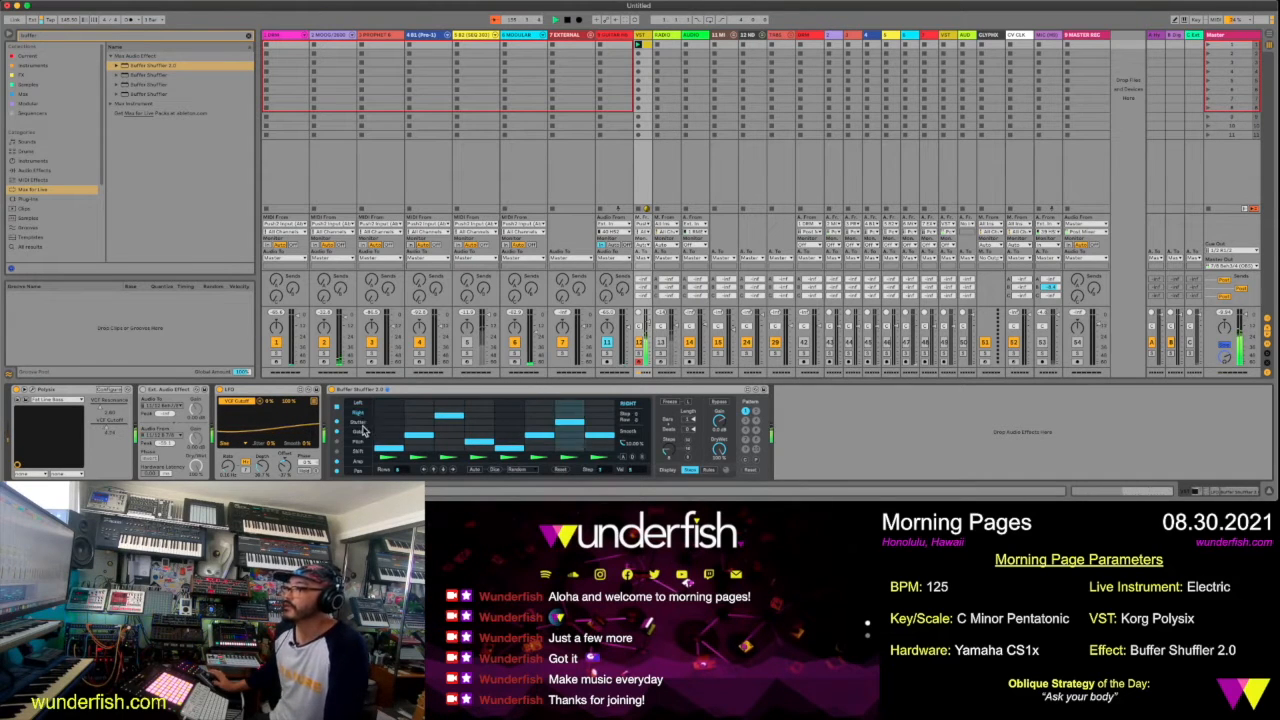
{"action": "left_click", "coordinate": [360, 431]}
{"action": "left_click", "coordinate": [418, 426]}
{"action": "left_click", "coordinate": [433, 444]}
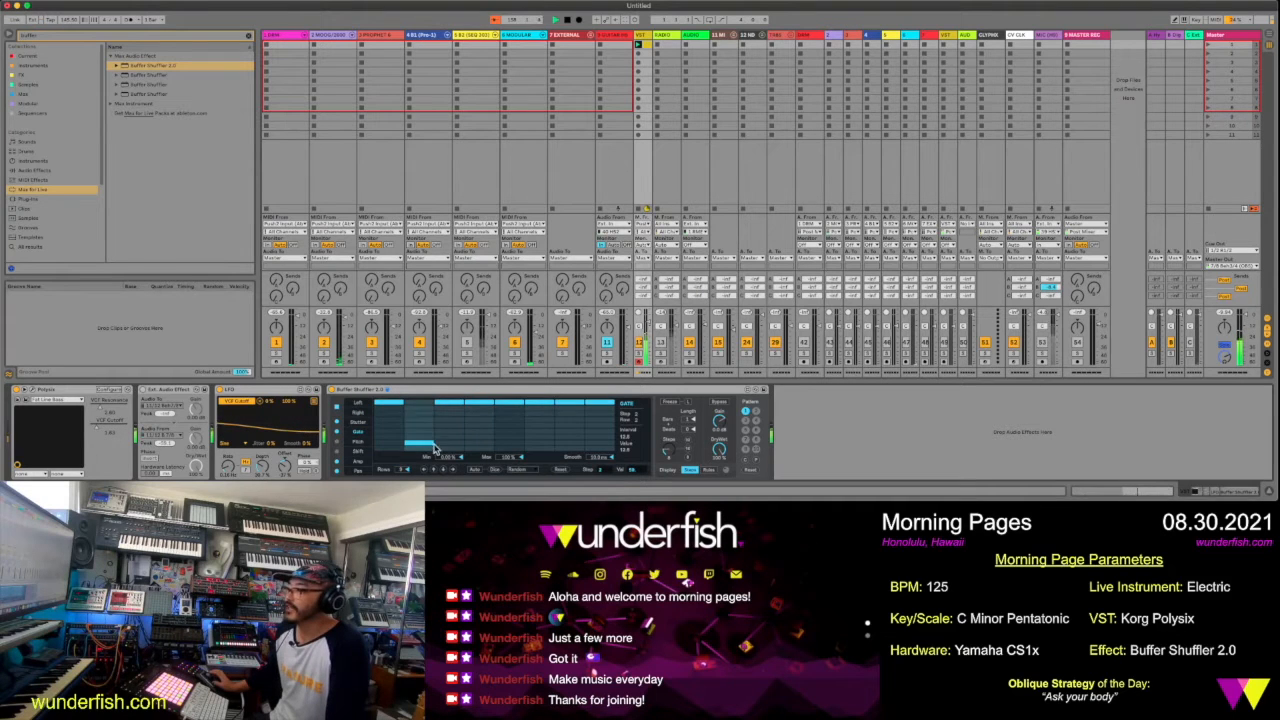
{"action": "left_click", "coordinate": [508, 438]}
{"action": "left_click", "coordinate": [508, 447]}
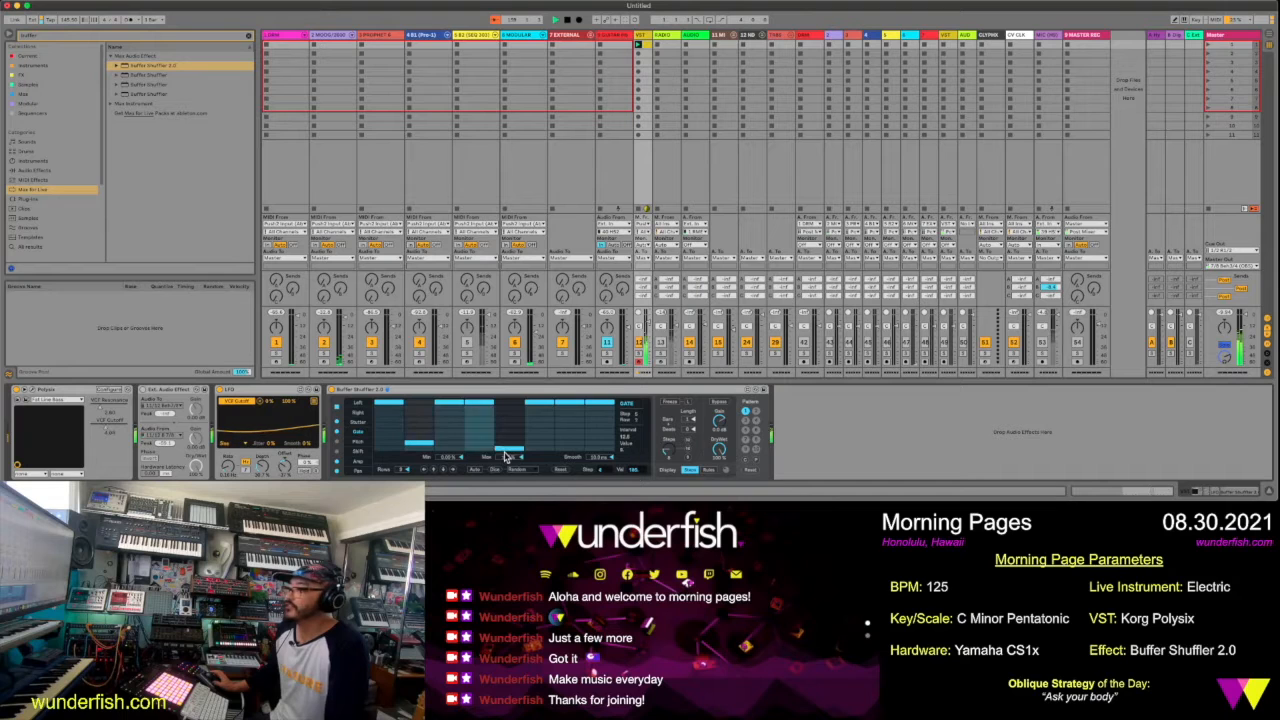
{"action": "left_click", "coordinate": [428, 447]}
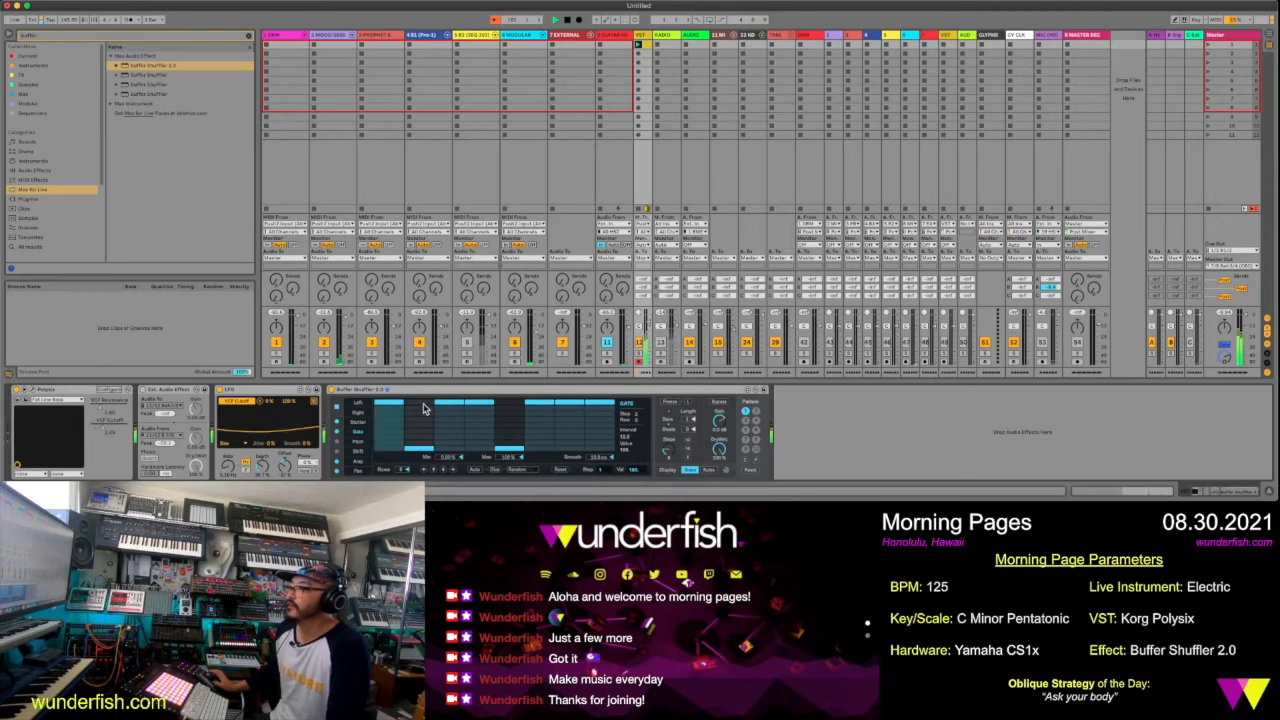
Raise Gate steps 2 and 5 to about mid-height and lower step 8 slightly below the maximum
{"action": "left_click", "coordinate": [423, 404]}
{"action": "left_click", "coordinate": [510, 408]}
{"action": "left_click", "coordinate": [510, 426]}
{"action": "left_click", "coordinate": [424, 420]}
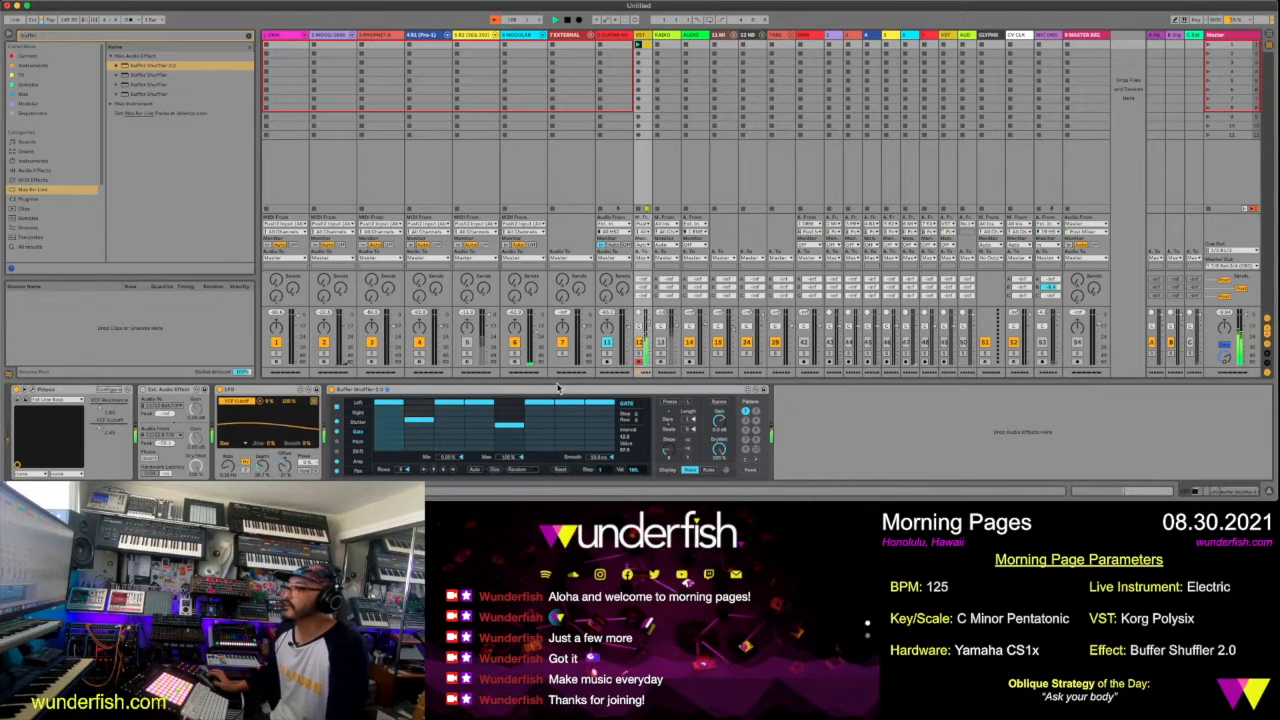
{"action": "left_click", "coordinate": [604, 414]}
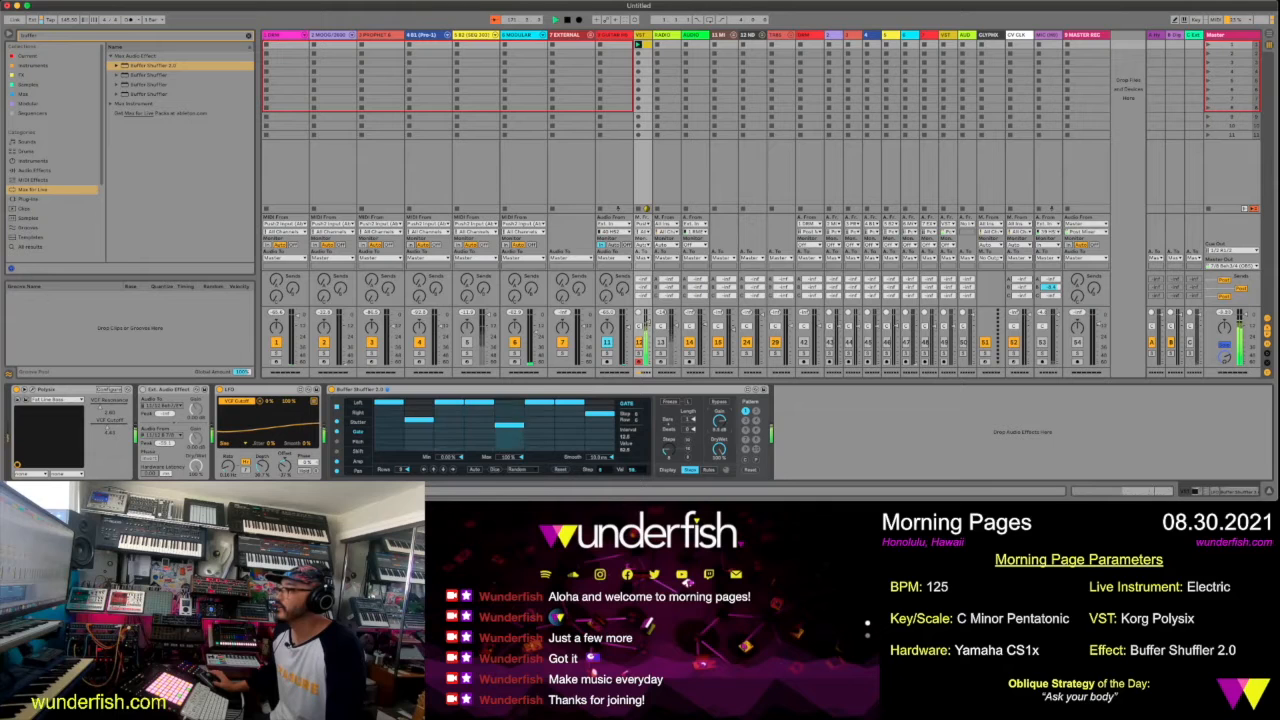
Turn on Buffer Shuffler's Bypass option and draw descending values in the Pitch pattern from step 2 onward
{"action": "left_click", "coordinate": [719, 402]}
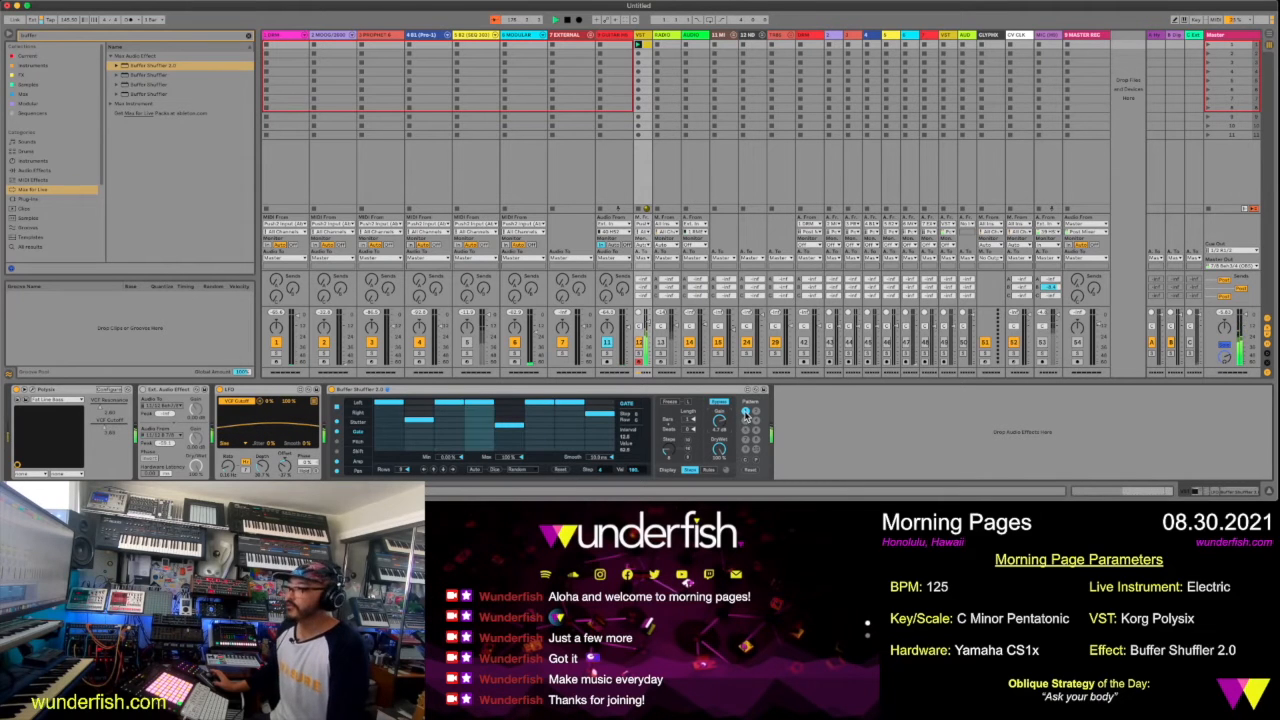
{"action": "left_click", "coordinate": [372, 443]}
{"action": "left_click_drag", "start_coordinate": [423, 414], "coordinate": [499, 418]}
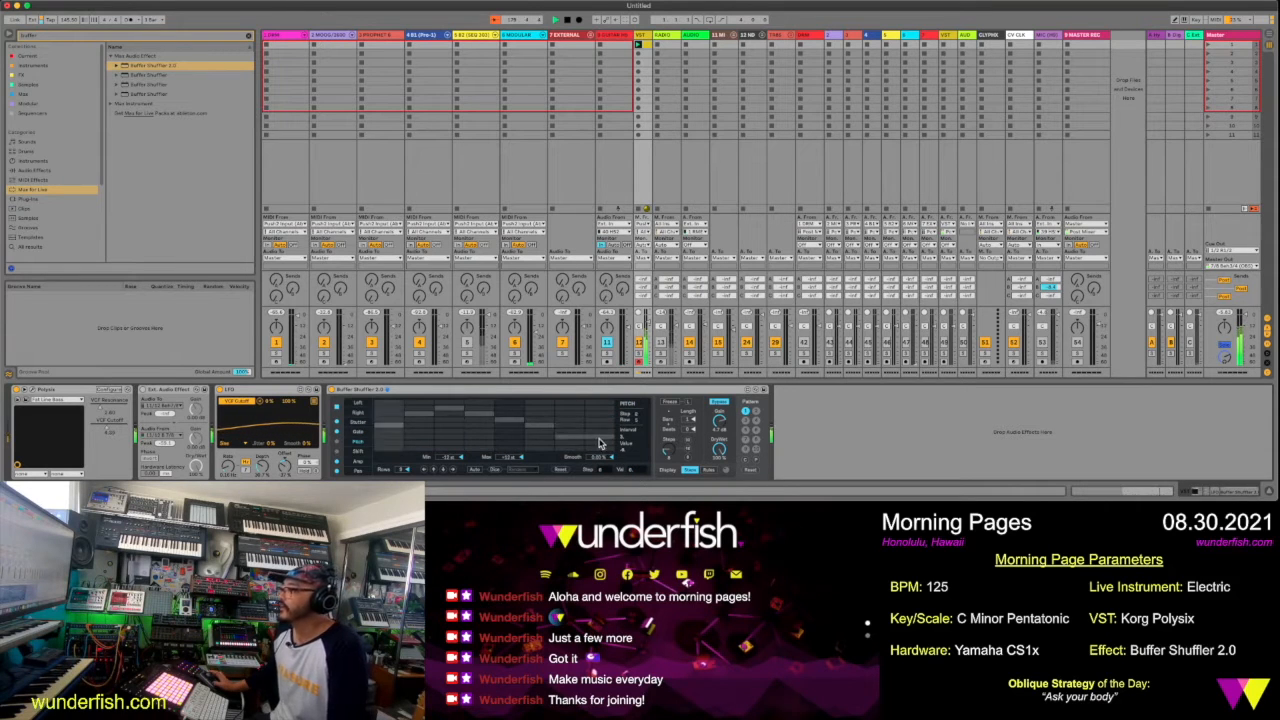
Set step 1 of Buffer Shuffler's Right pattern to row 2 and step 2 to row 5
{"action": "left_click", "coordinate": [357, 412]}
{"action": "left_click", "coordinate": [389, 409]}
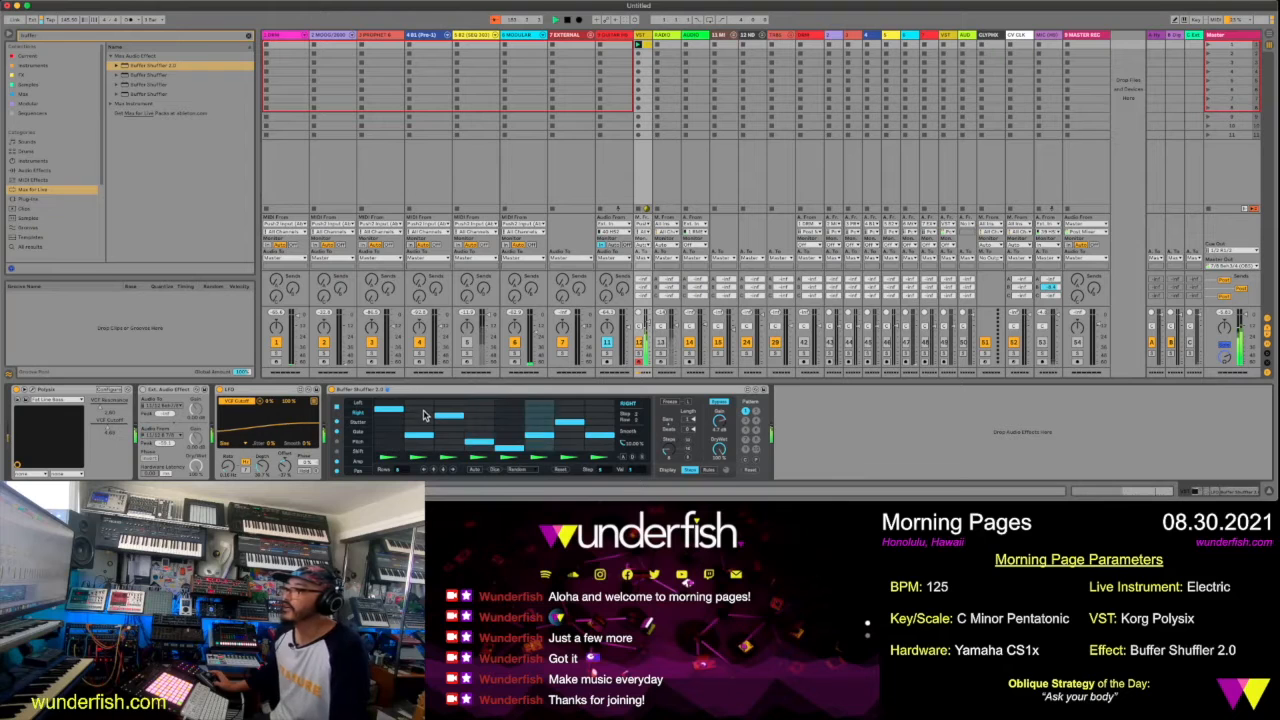
{"action": "left_click_drag", "start_coordinate": [427, 411], "coordinate": [430, 426]}
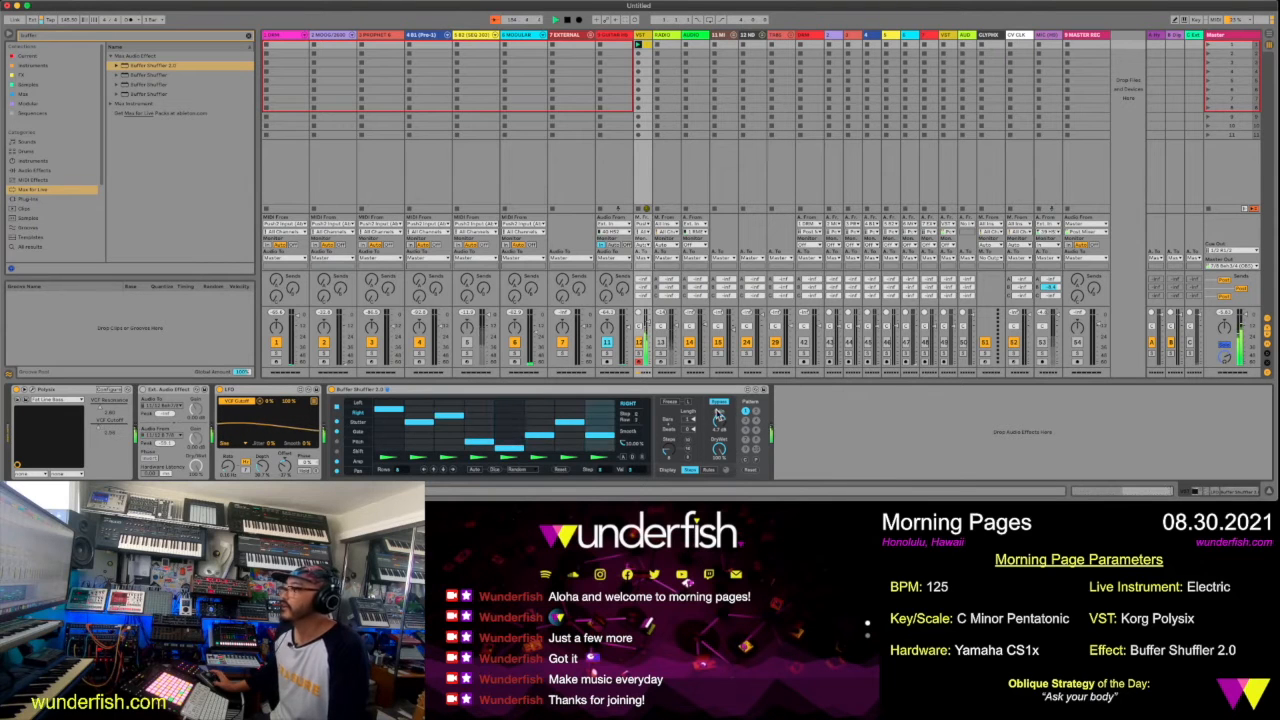
{"action": "left_click", "coordinate": [388, 441]}
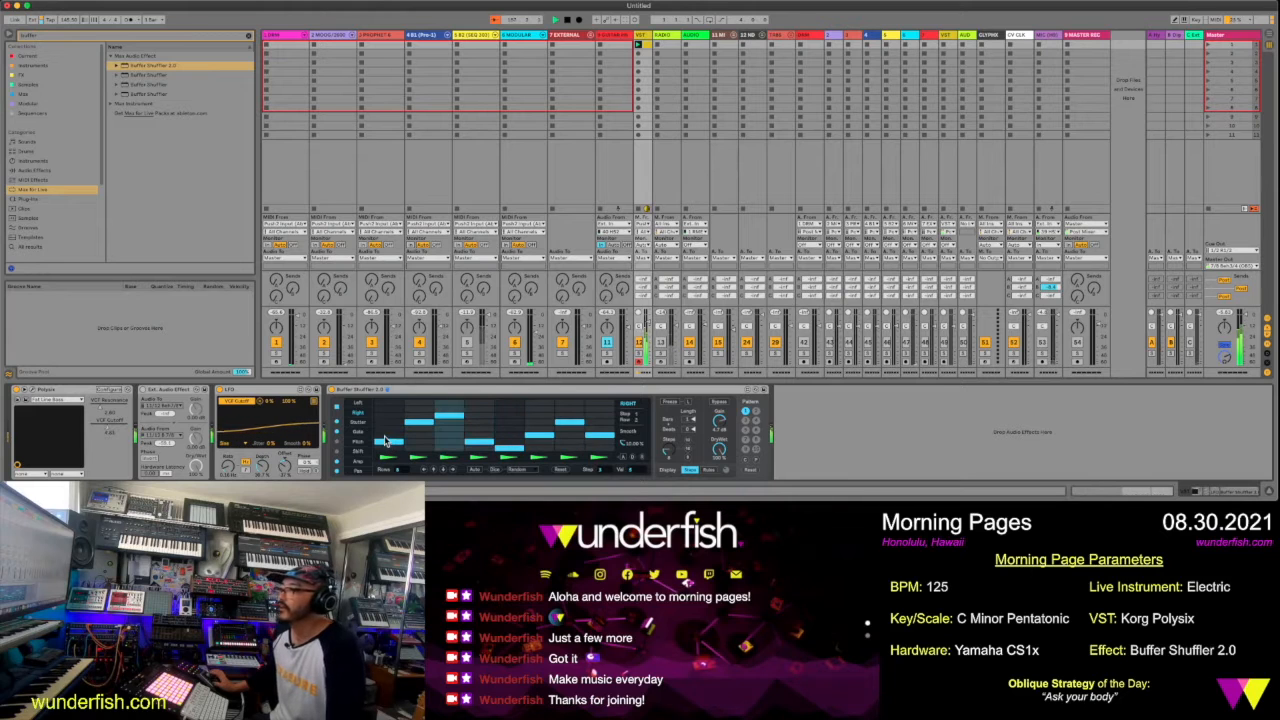
Raise Gate steps 2 and 5 to just below the maximum and switch Buffer Shuffler to its Left pattern
{"action": "left_click", "coordinate": [360, 433]}
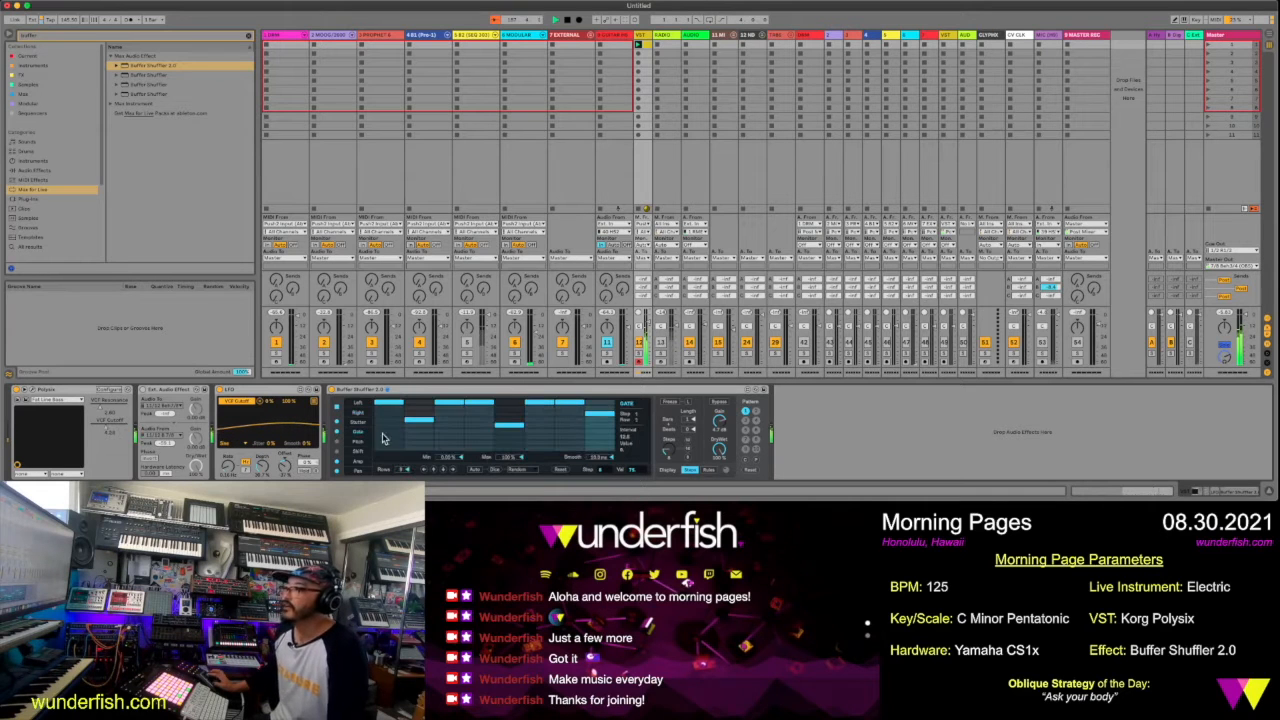
{"action": "left_click", "coordinate": [505, 411]}
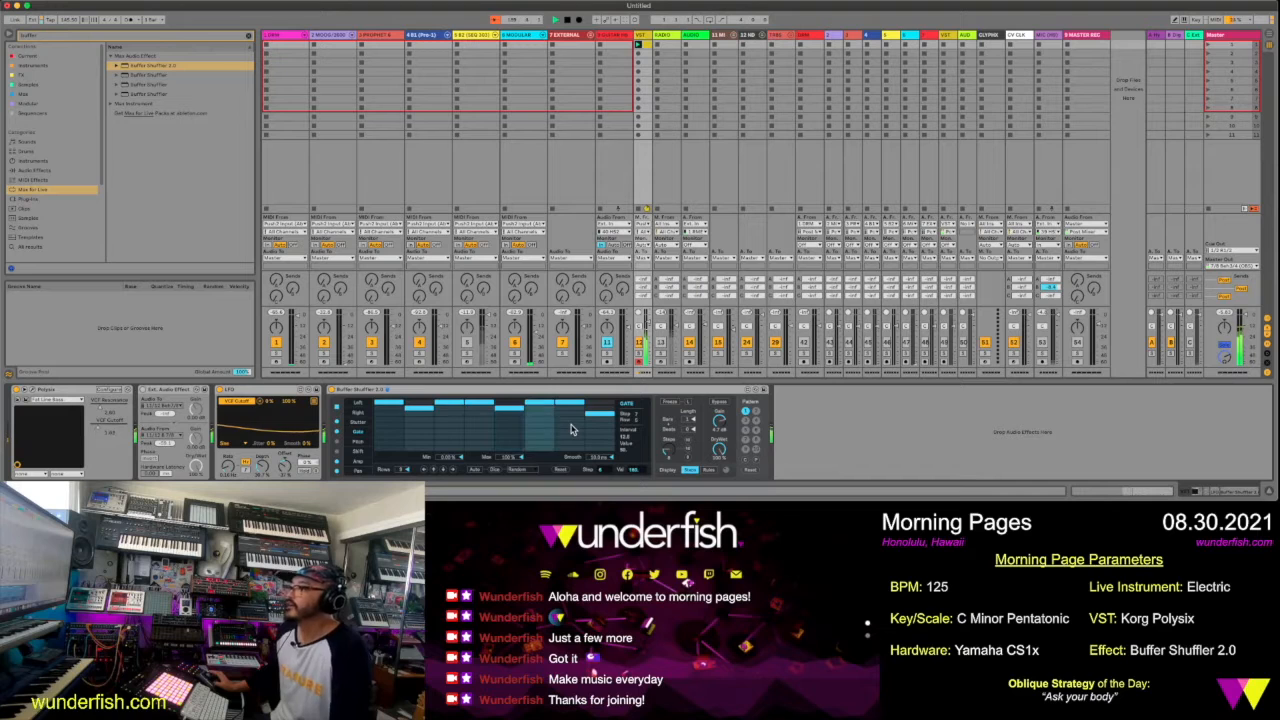
{"action": "left_click", "coordinate": [362, 441]}
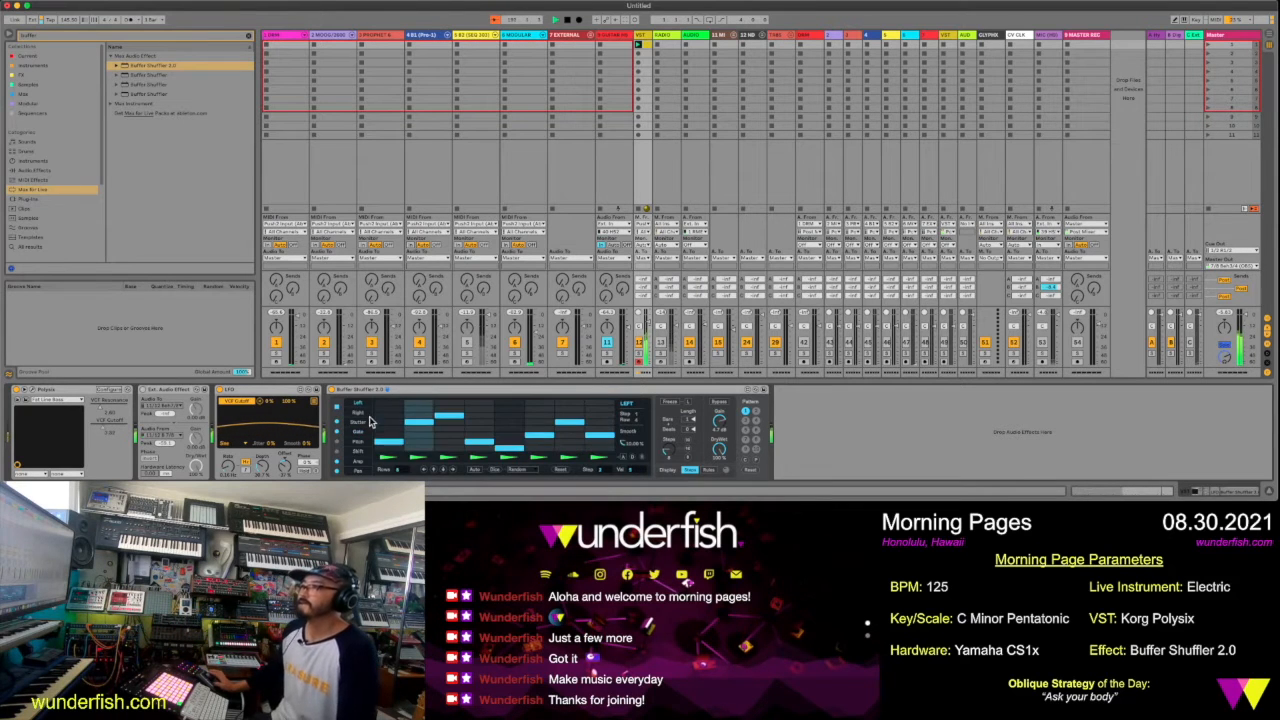
Switch Buffer Shuffler to its Amp pattern, keep step 1 at the maximum, and lower steps 2 to 4 slightly, step 4 the least
{"action": "left_click", "coordinate": [364, 453]}
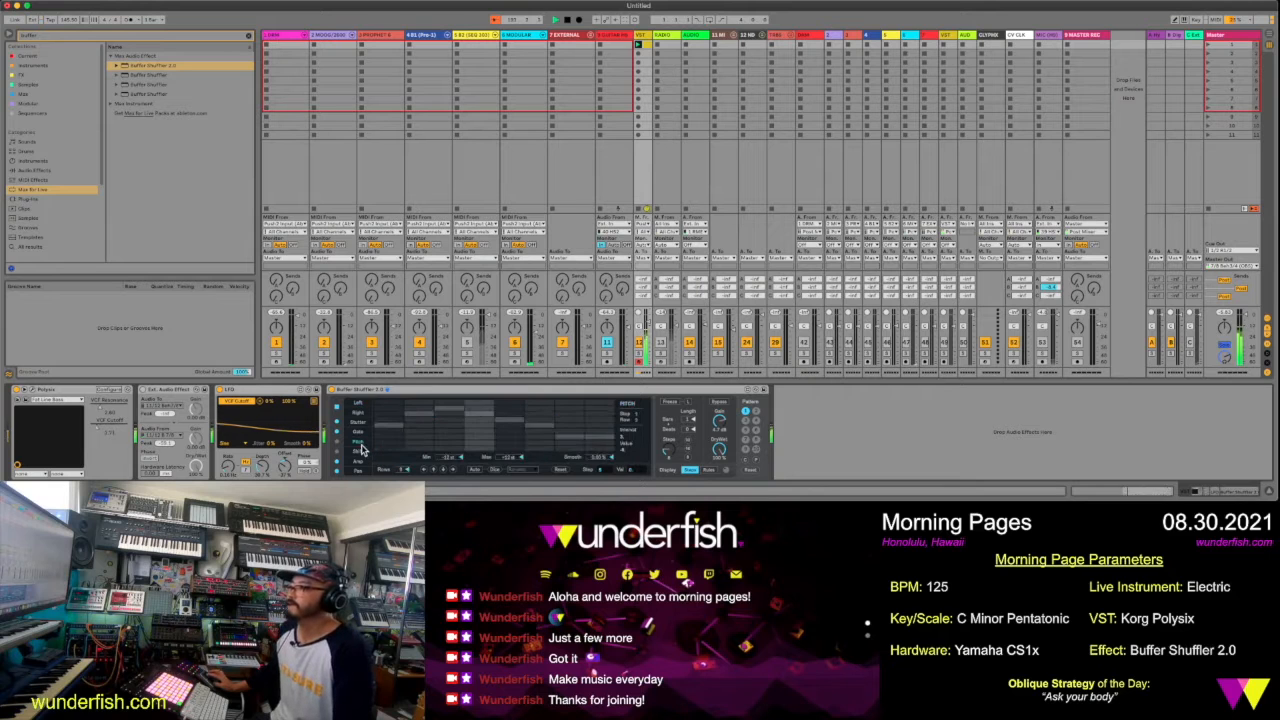
{"action": "left_click", "coordinate": [362, 461]}
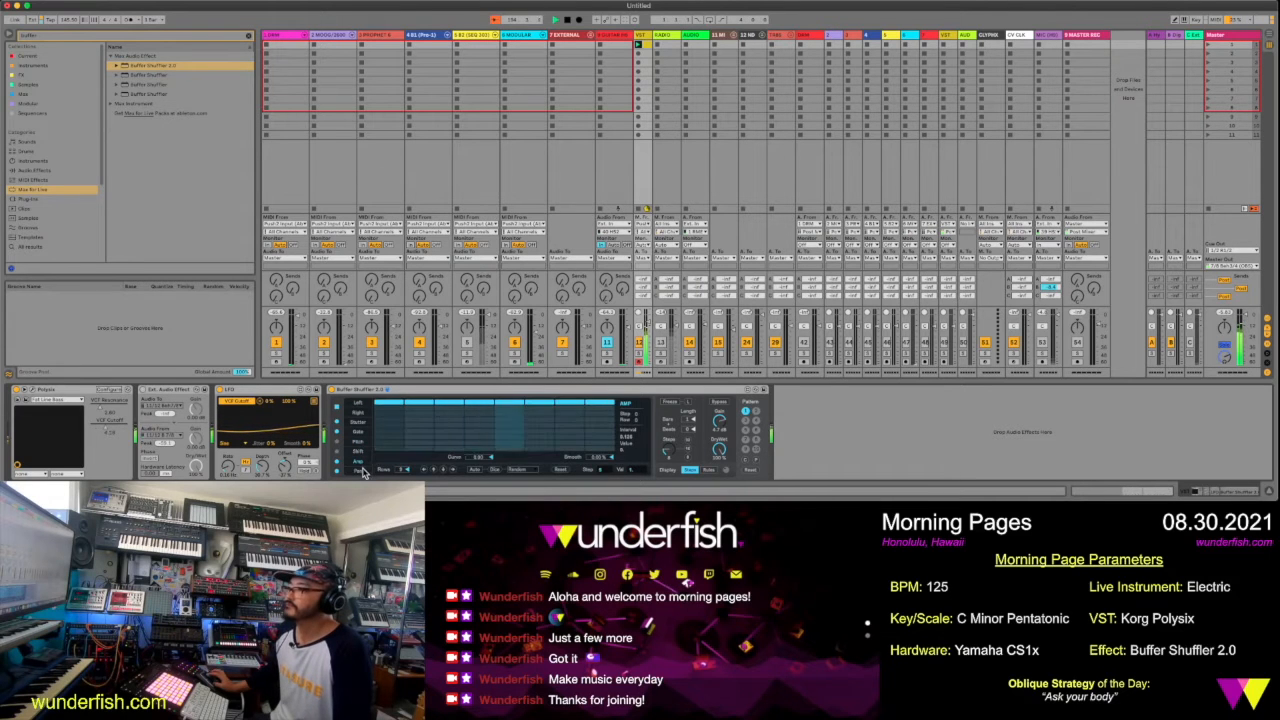
{"action": "left_click", "coordinate": [386, 432]}
{"action": "left_click", "coordinate": [390, 415]}
{"action": "left_click", "coordinate": [393, 410]}
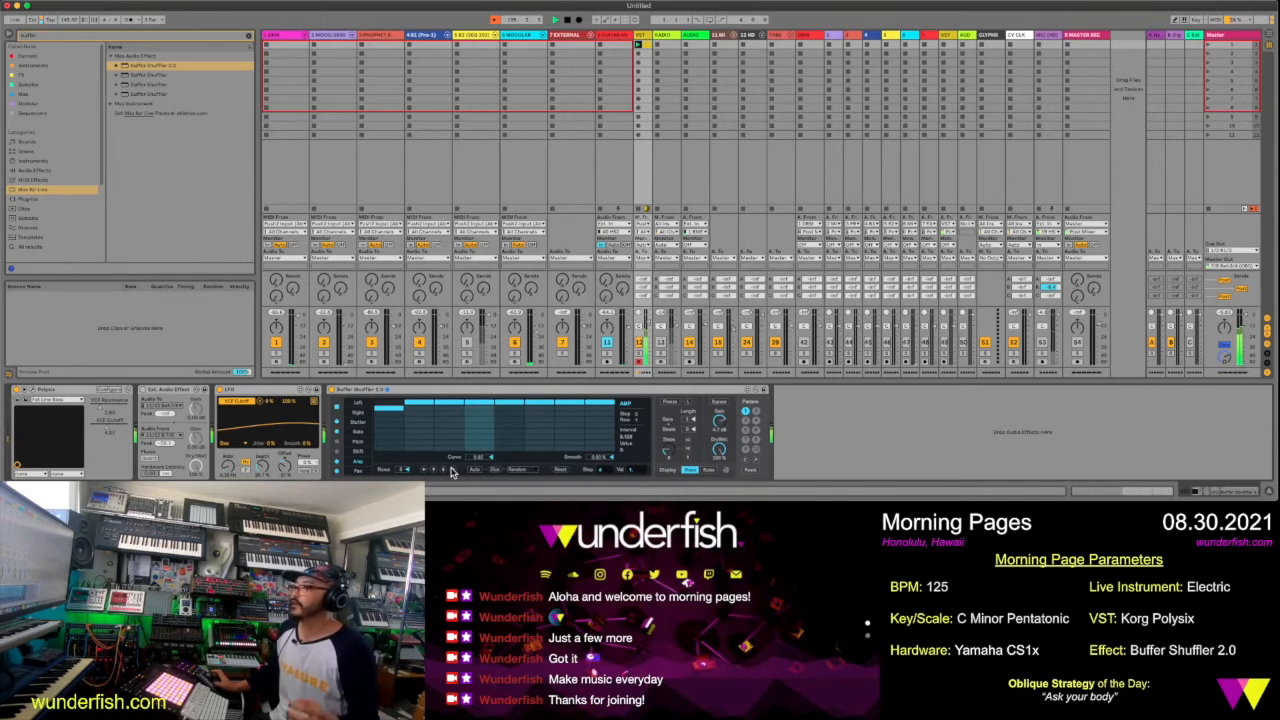
{"action": "left_click_drag", "start_coordinate": [386, 409], "coordinate": [387, 395]}
{"action": "left_click", "coordinate": [420, 415]}
{"action": "left_click", "coordinate": [450, 414]}
{"action": "left_click", "coordinate": [475, 408]}
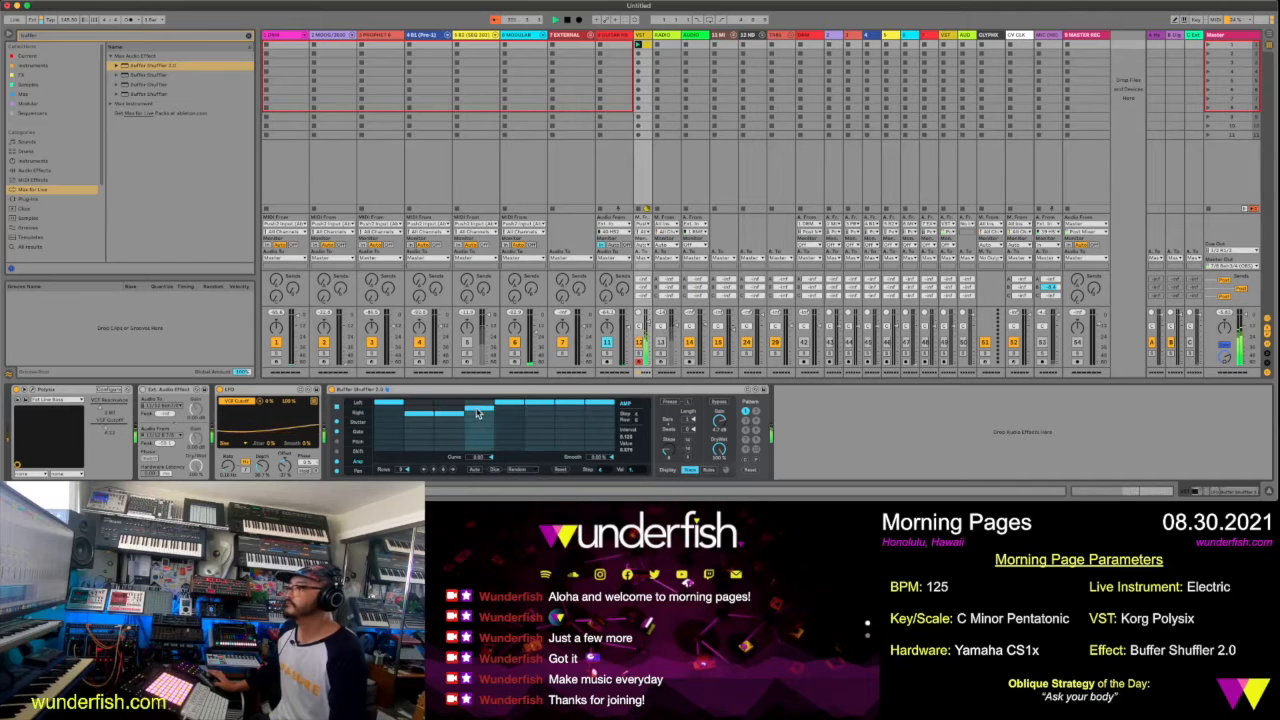
Lower Amp steps 6 and 8 slightly below the maximum and step 7 a little further
{"action": "left_click", "coordinate": [550, 428]}
{"action": "left_click", "coordinate": [572, 416]}
{"action": "left_click", "coordinate": [601, 418]}
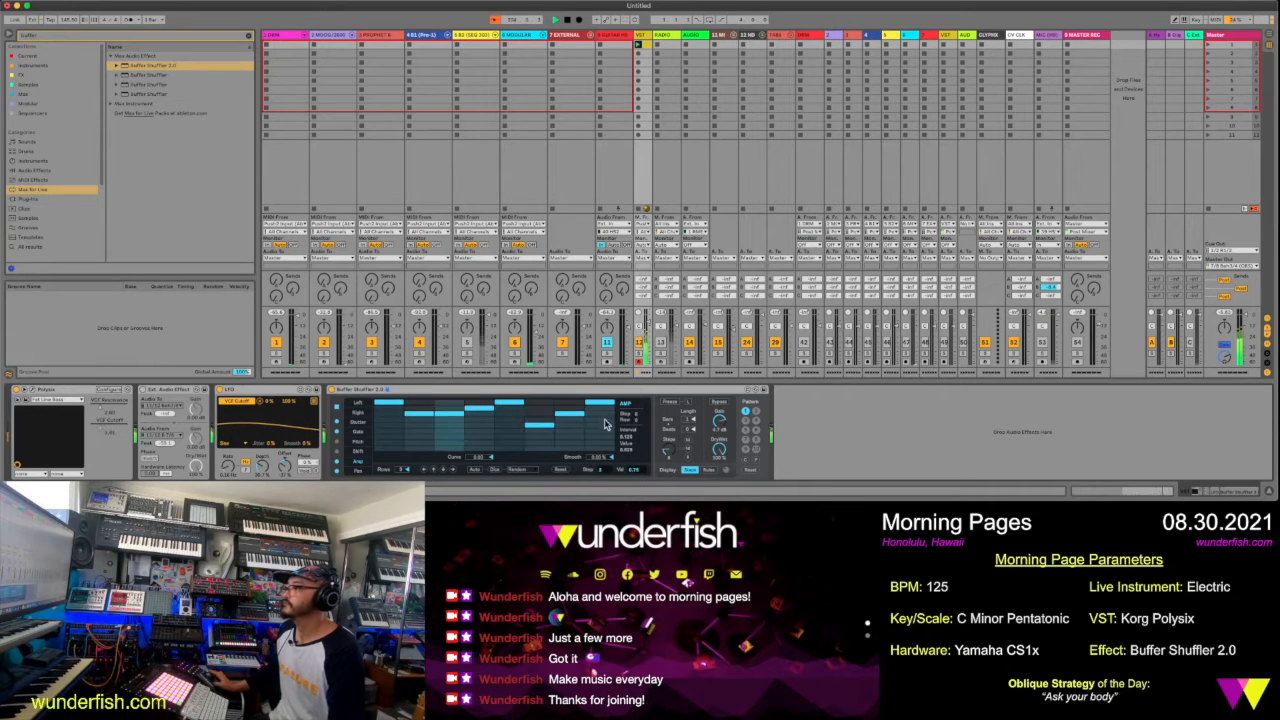
{"action": "left_click", "coordinate": [540, 408]}
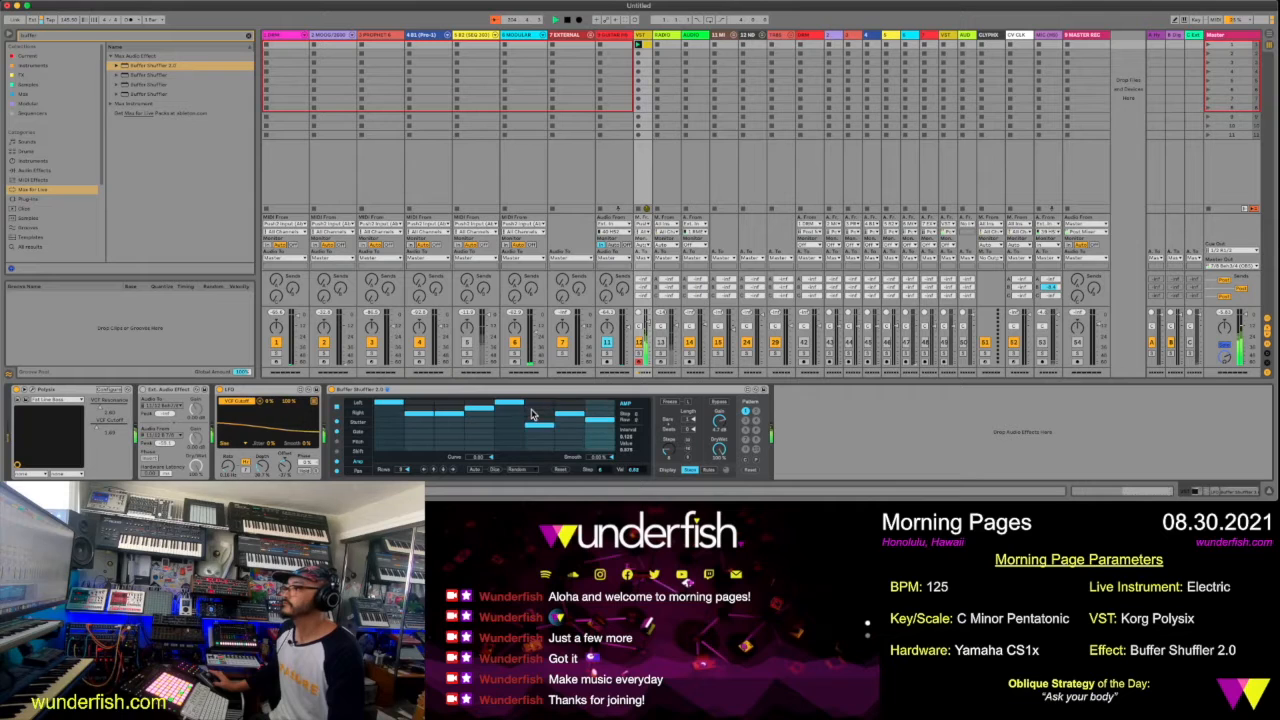
{"action": "left_click", "coordinate": [600, 413]}
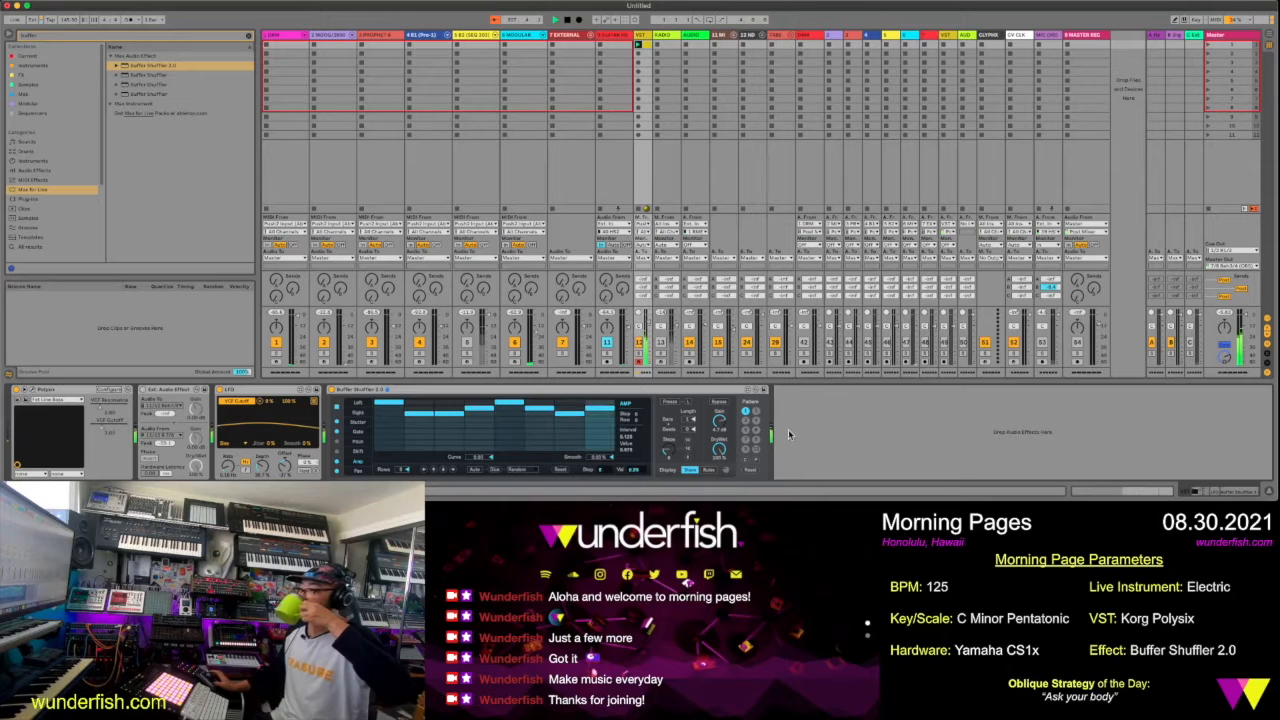
Compare the part with Buffer Shuffler's Bypass and Freeze options on and off, leaving Bypass on and Freeze off
{"action": "left_click", "coordinate": [727, 403]}
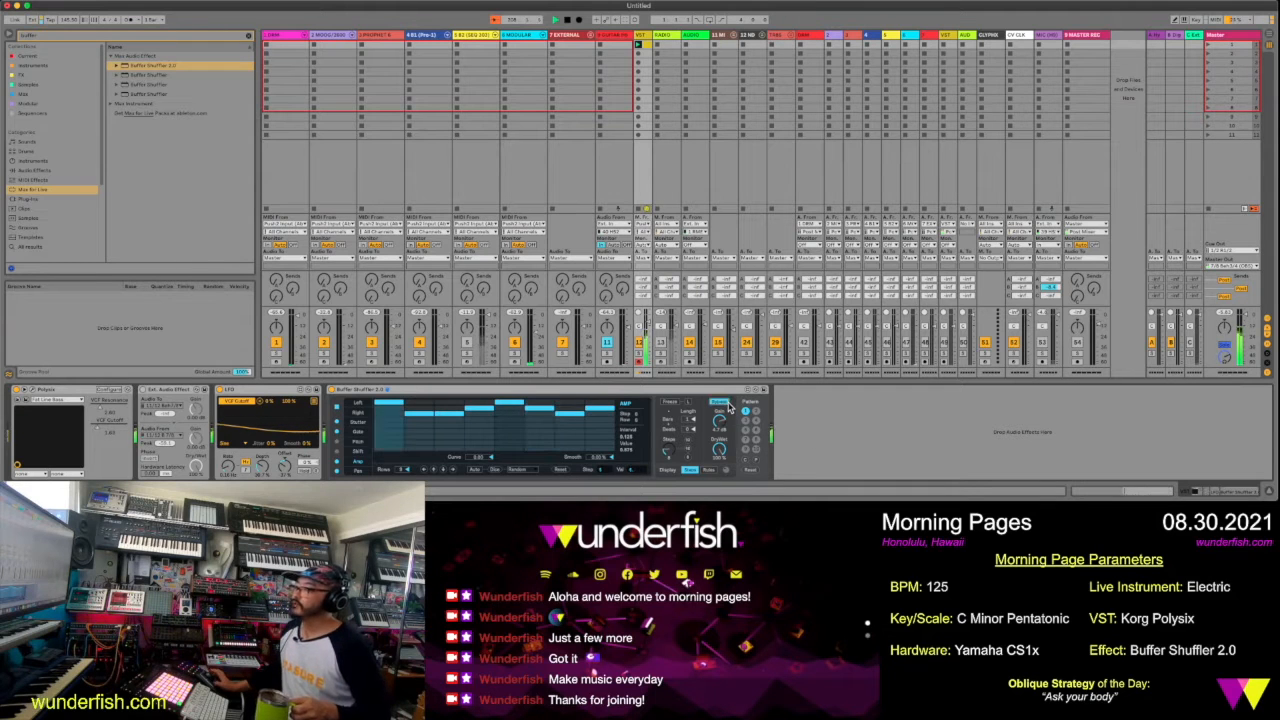
{"action": "left_click", "coordinate": [664, 404]}
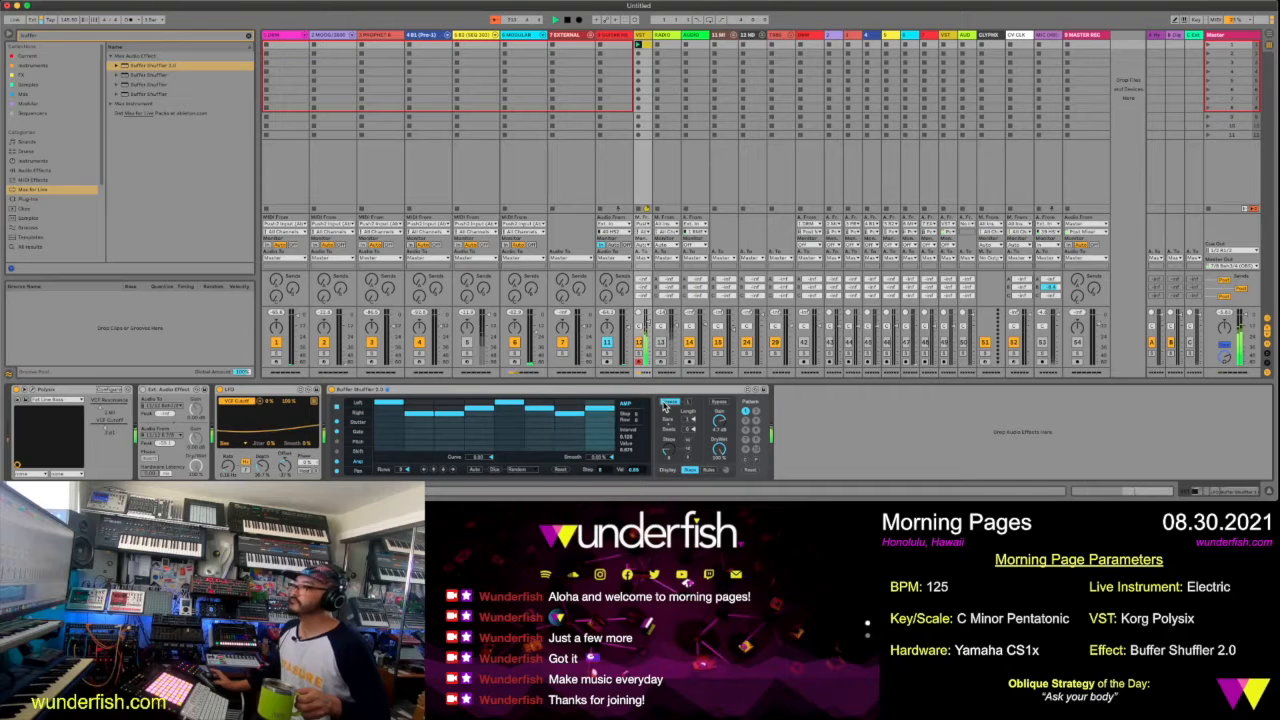
{"action": "left_click", "coordinate": [665, 405]}
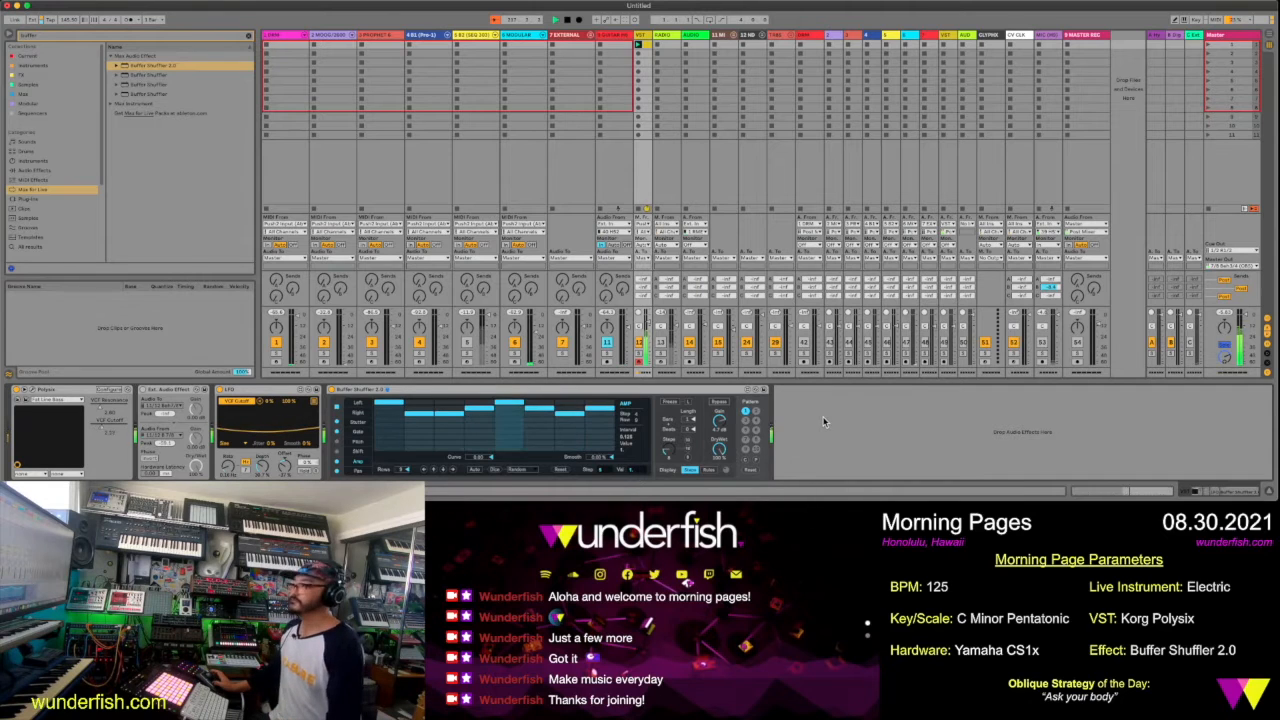
{"action": "left_click", "coordinate": [725, 403]}
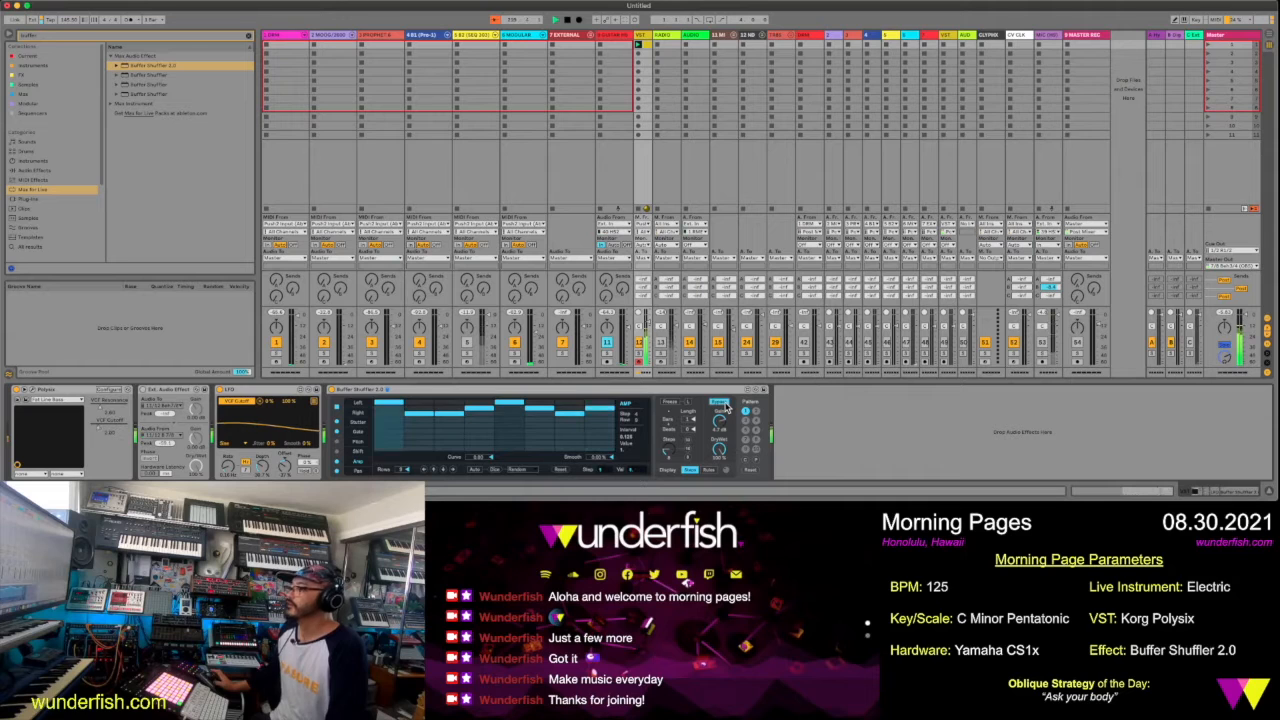
{"action": "left_click", "coordinate": [726, 404]}
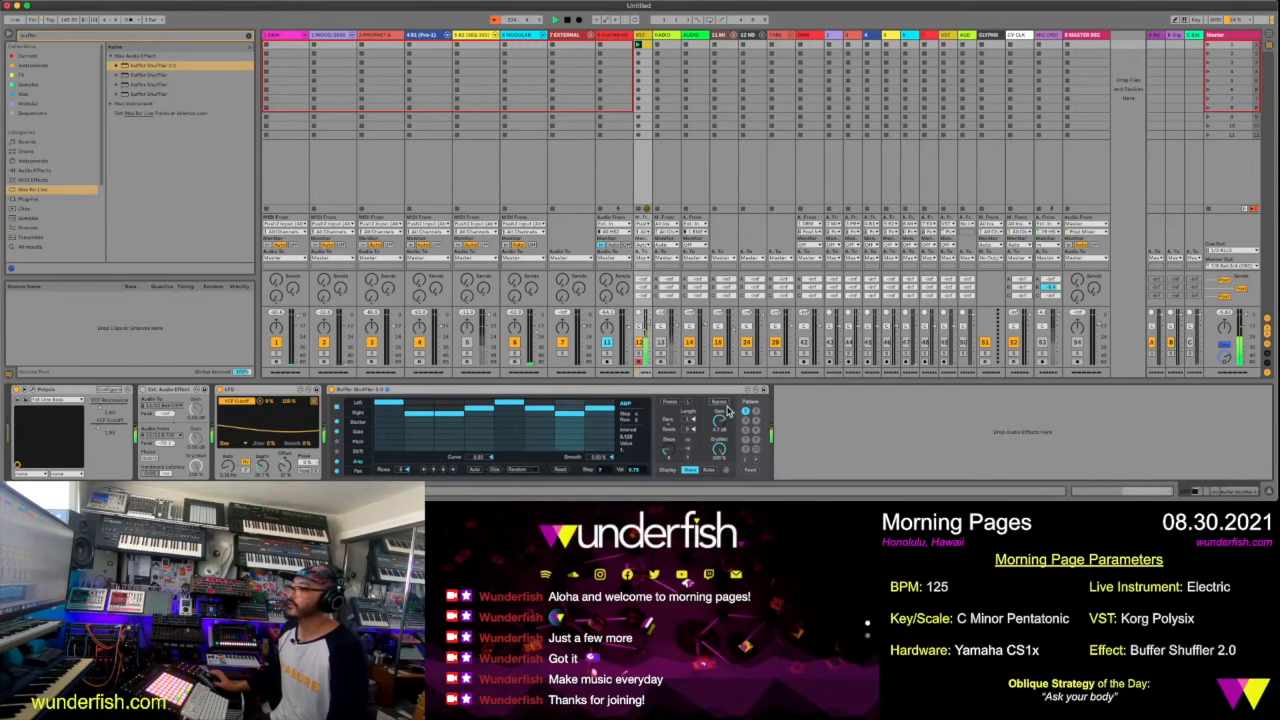
{"action": "left_click", "coordinate": [722, 403]}
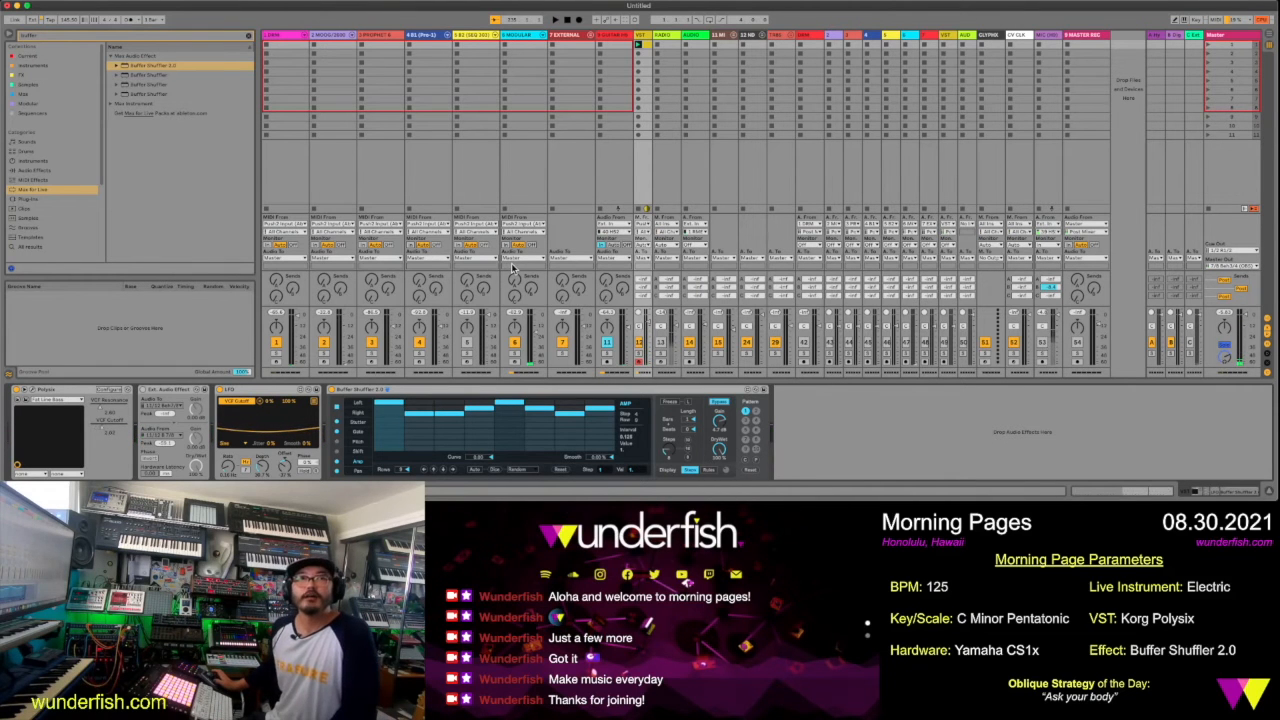
Select the second track, start playback, and set the tempo to 125 BPM
{"action": "left_click", "coordinate": [339, 40]}
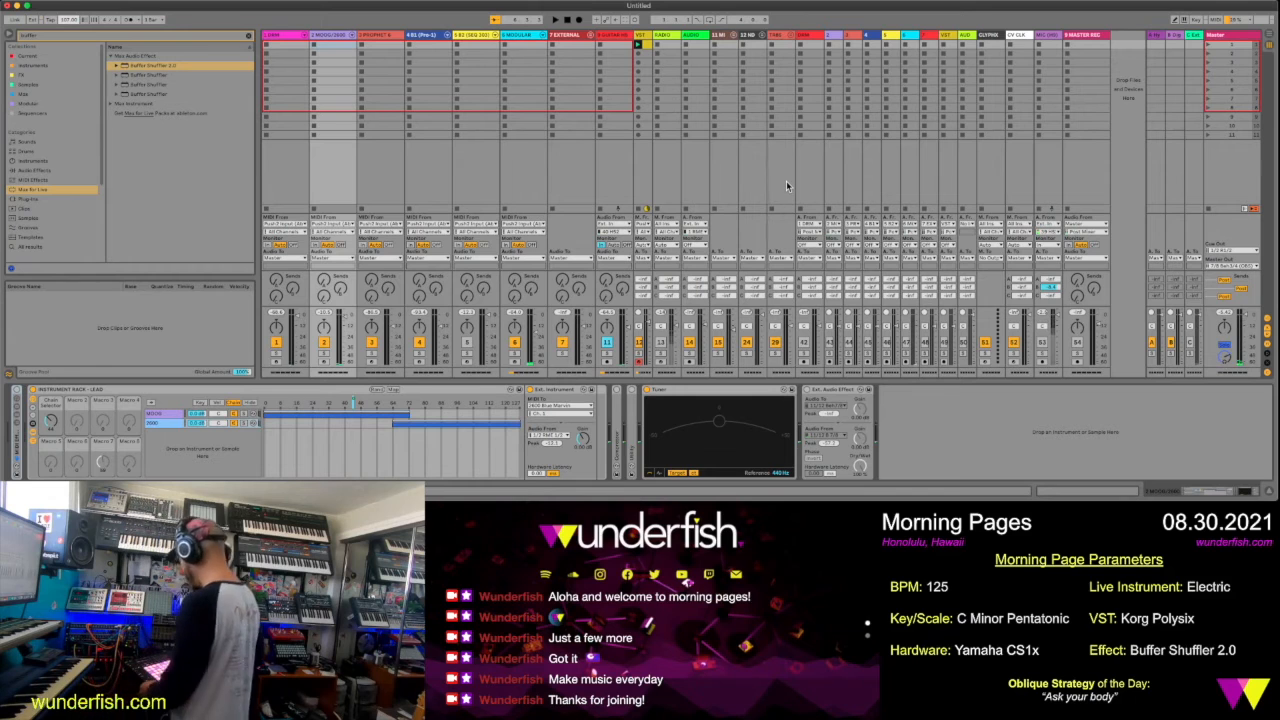
{"action": "key", "text": "space"}
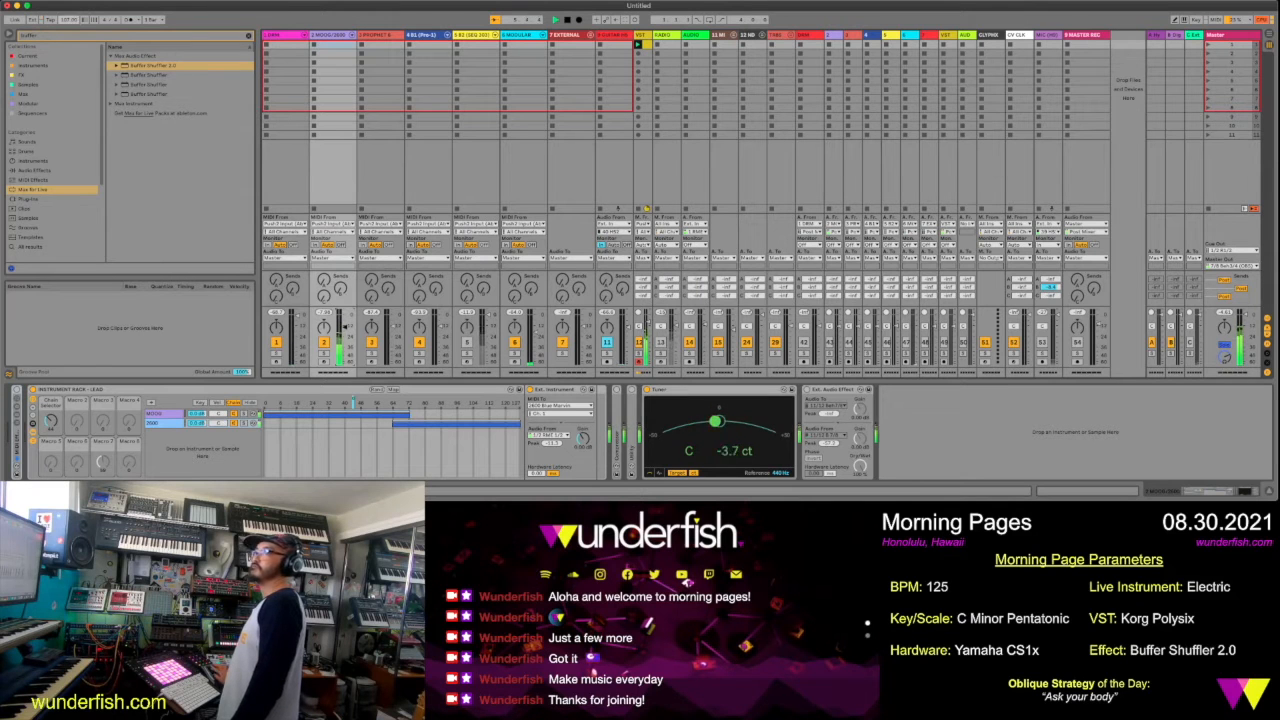
{"action": "type", "text": "125"}
{"action": "key", "text": "Return"}
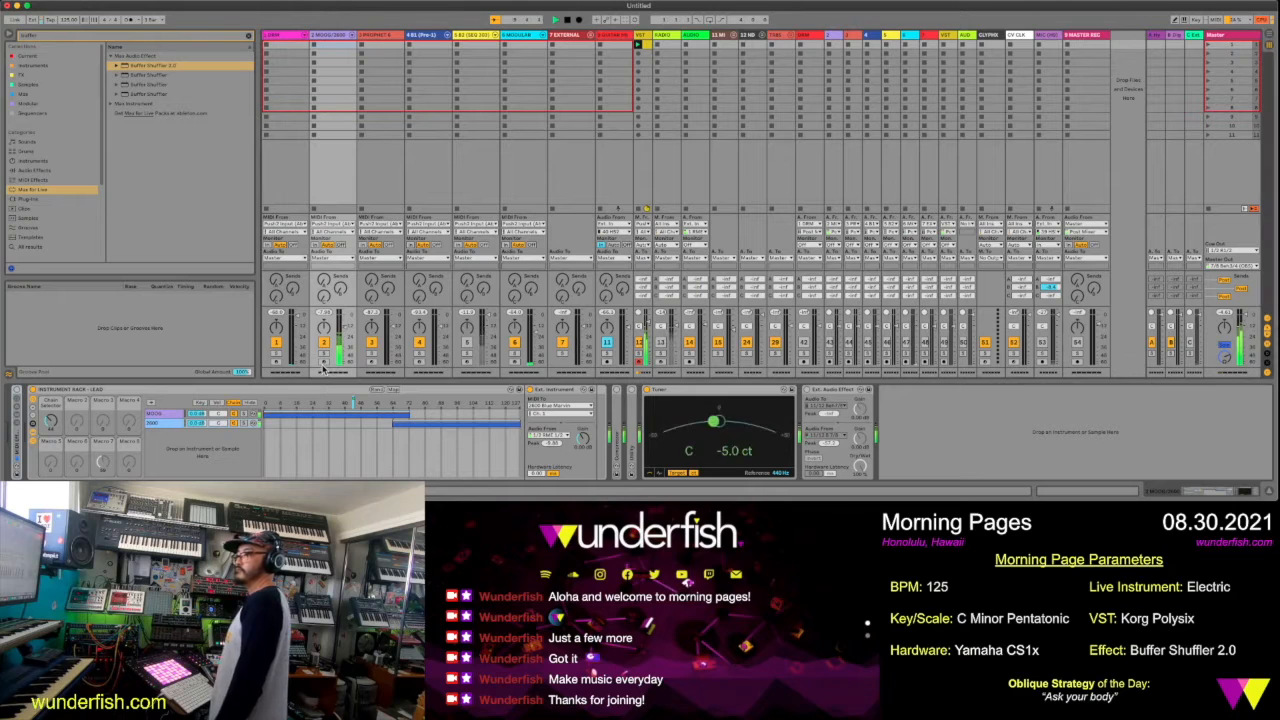
Route the lead rack's external instrument MIDI output to USB MIDI Device on channel 3
{"action": "left_click", "coordinate": [177, 415]}
{"action": "left_click", "coordinate": [588, 410]}
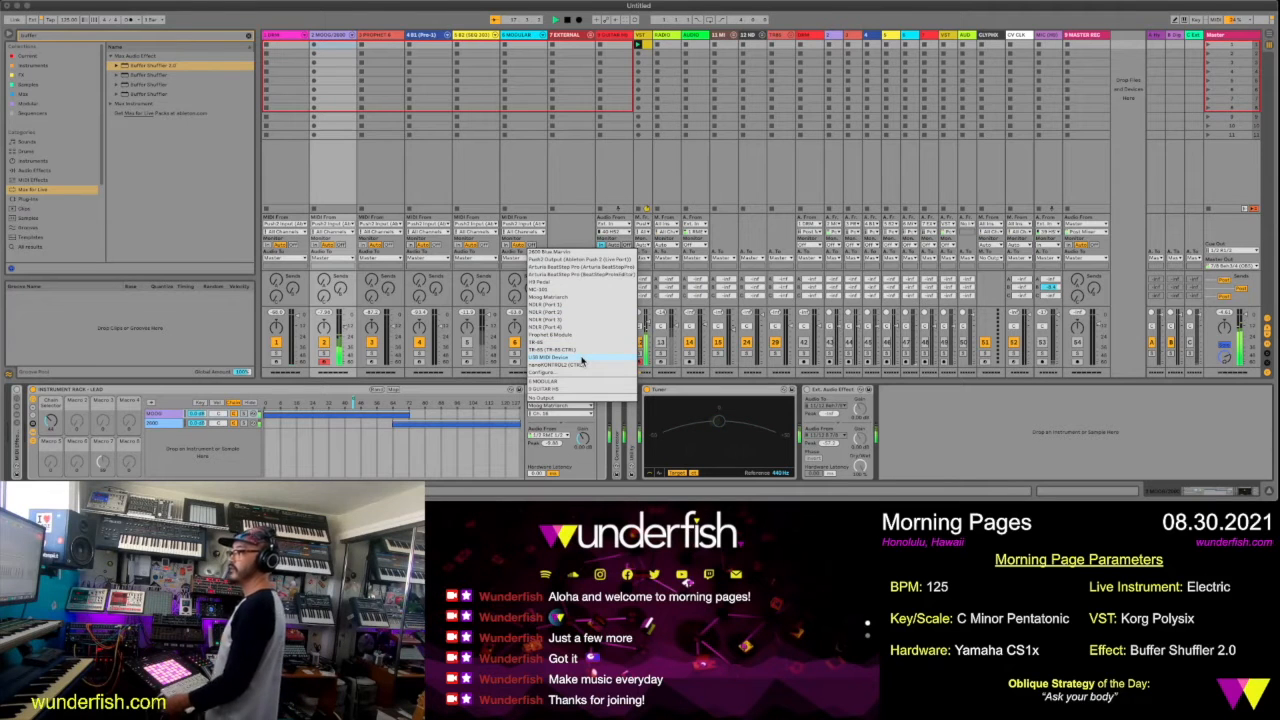
{"action": "left_click", "coordinate": [581, 360]}
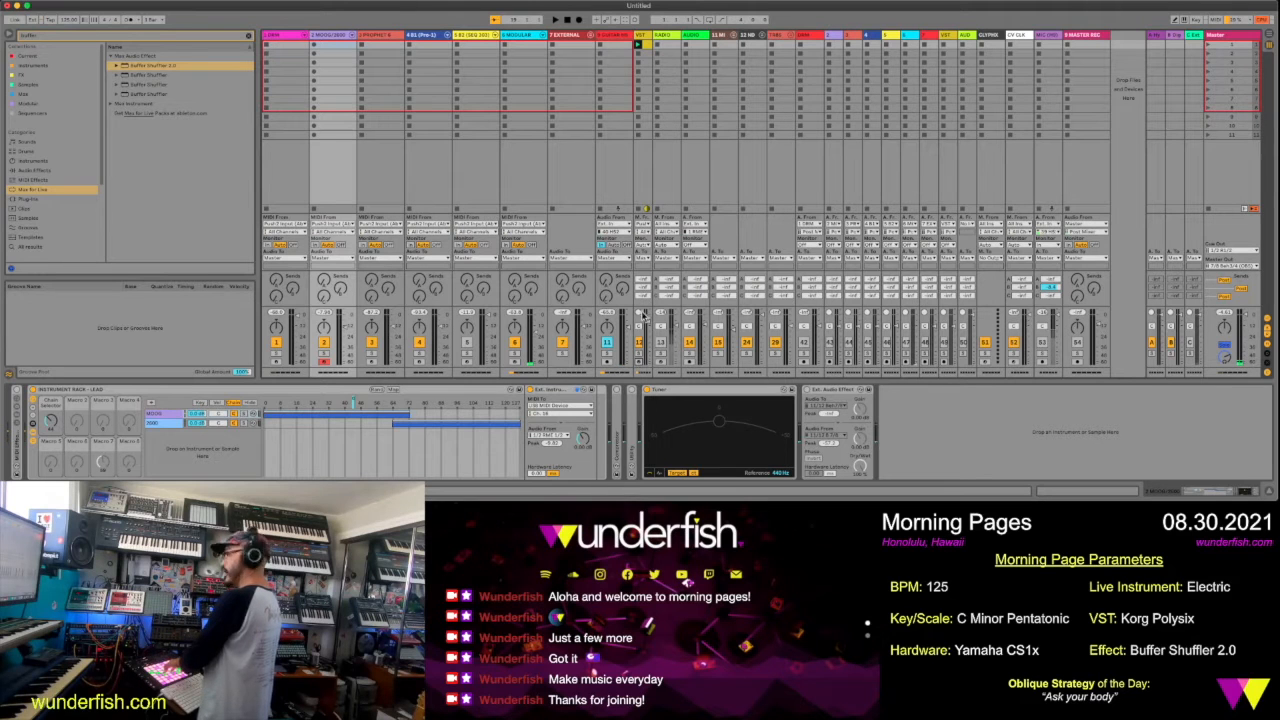
{"action": "left_click", "coordinate": [570, 414]}
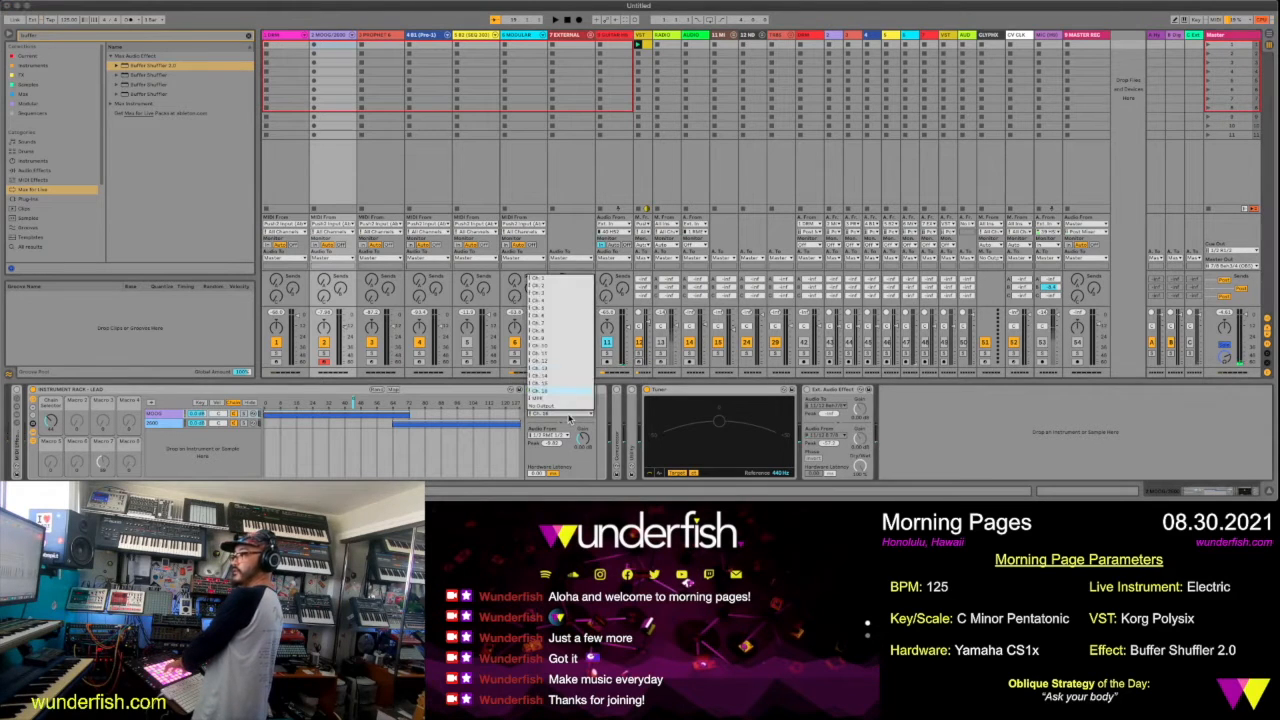
{"action": "left_click", "coordinate": [545, 284]}
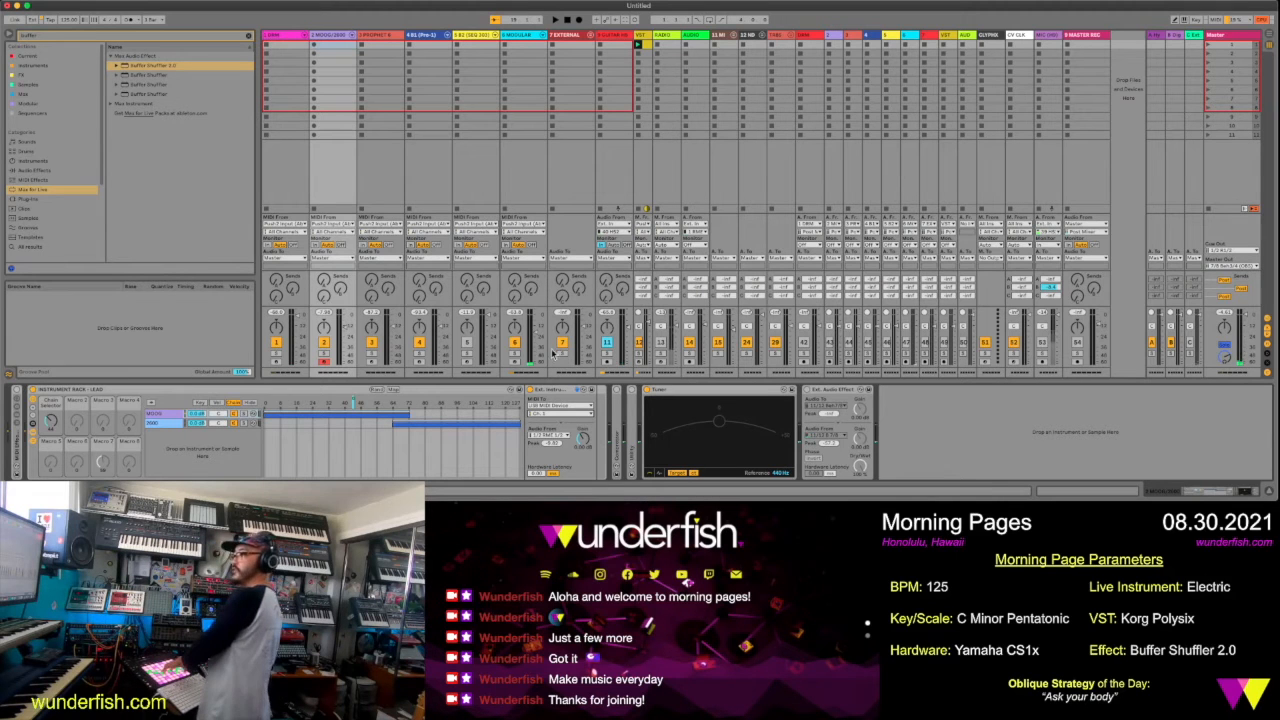
{"action": "left_click", "coordinate": [563, 413]}
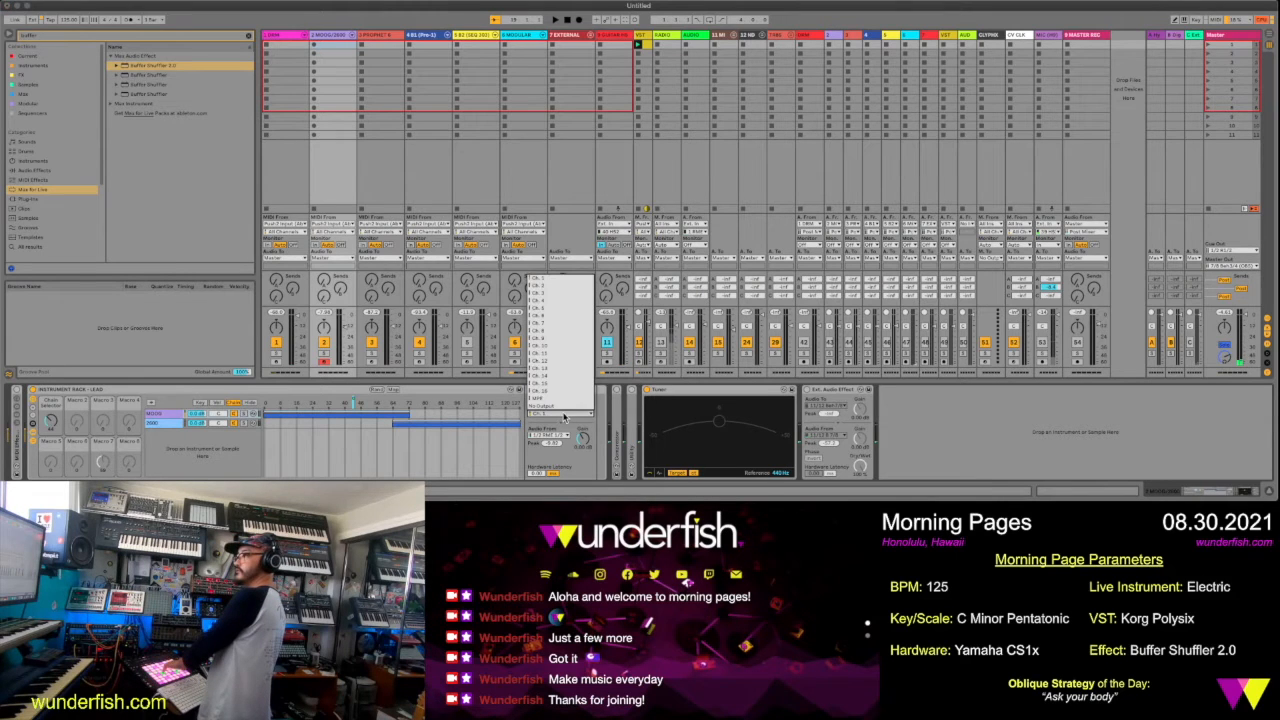
{"action": "left_click", "coordinate": [547, 292]}
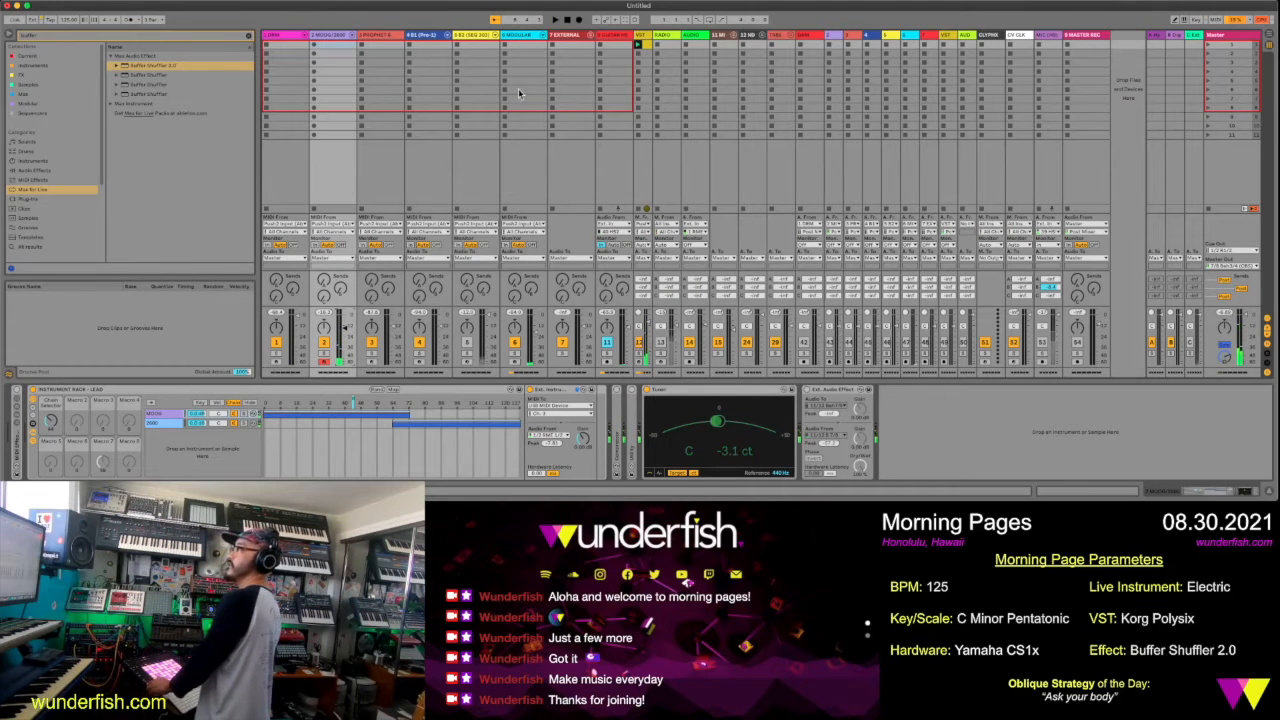
Arm the light purple audio track and record a take into its first clip slot
{"action": "left_click", "coordinate": [830, 368]}
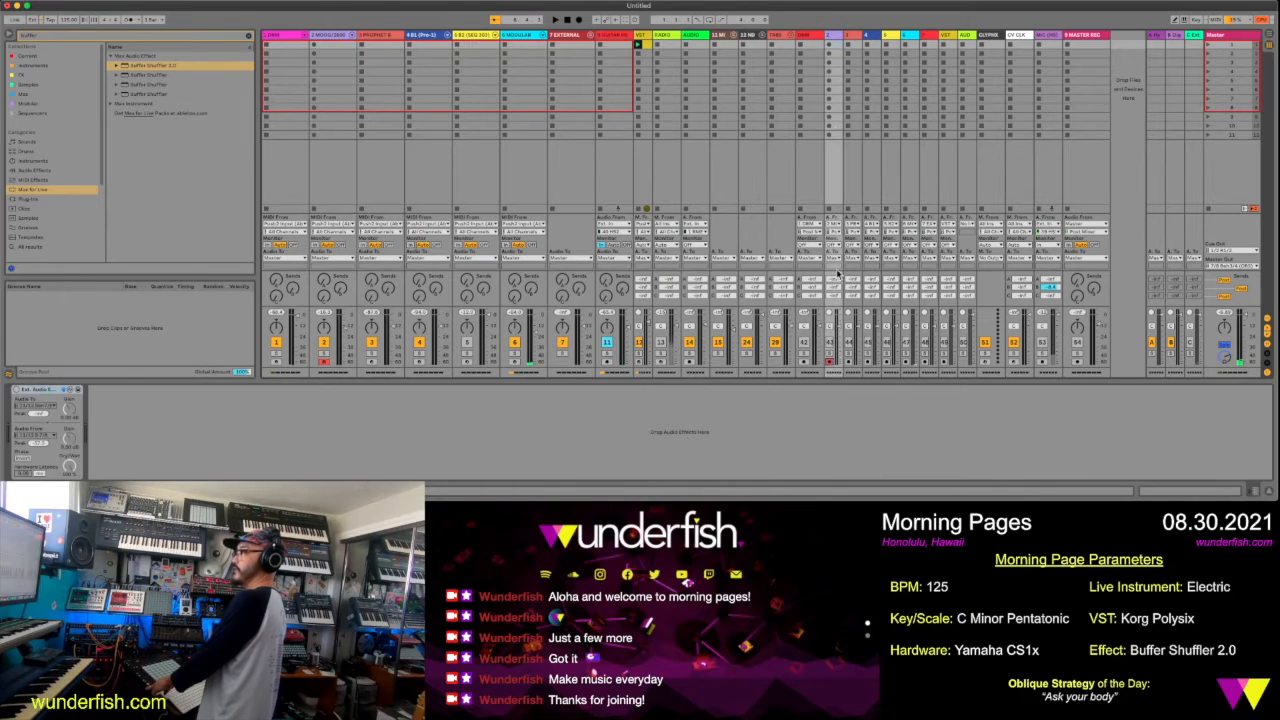
{"action": "left_click", "coordinate": [830, 45]}
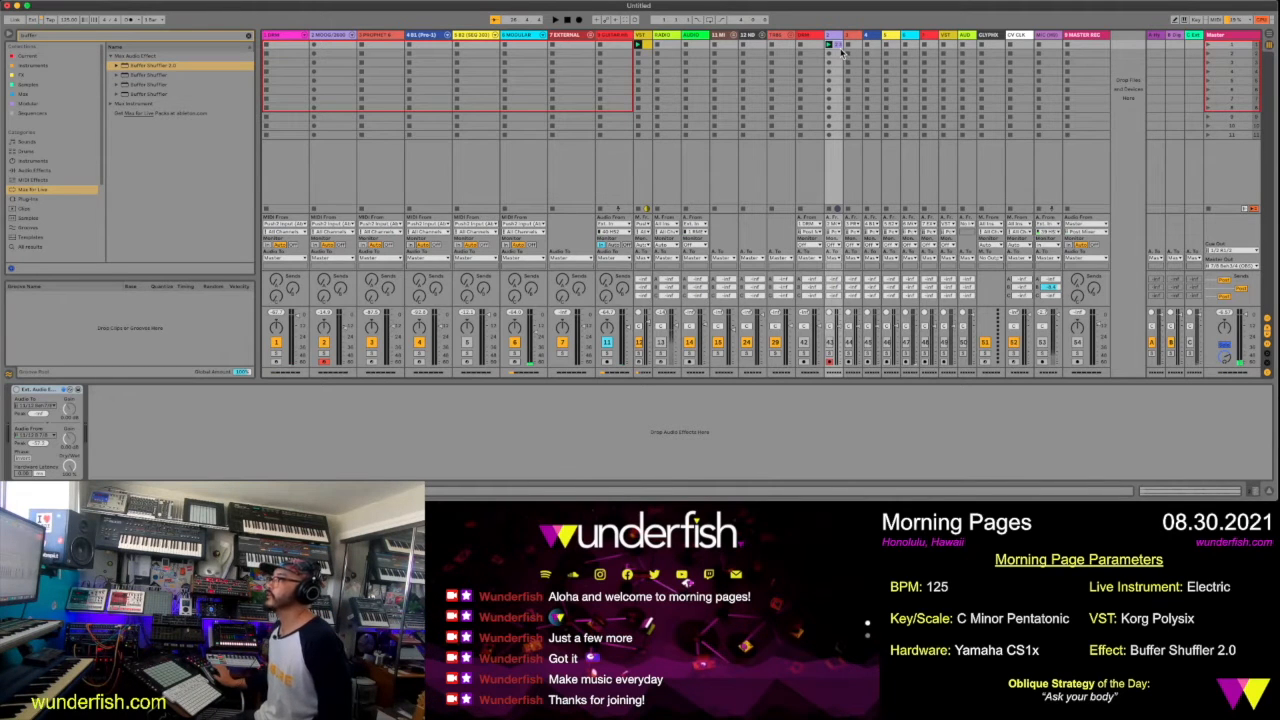
Loop the recorded clip from bar 2 to bar 9 in an enlarged clip view and play it with its track turned on
{"action": "left_click", "coordinate": [839, 48]}
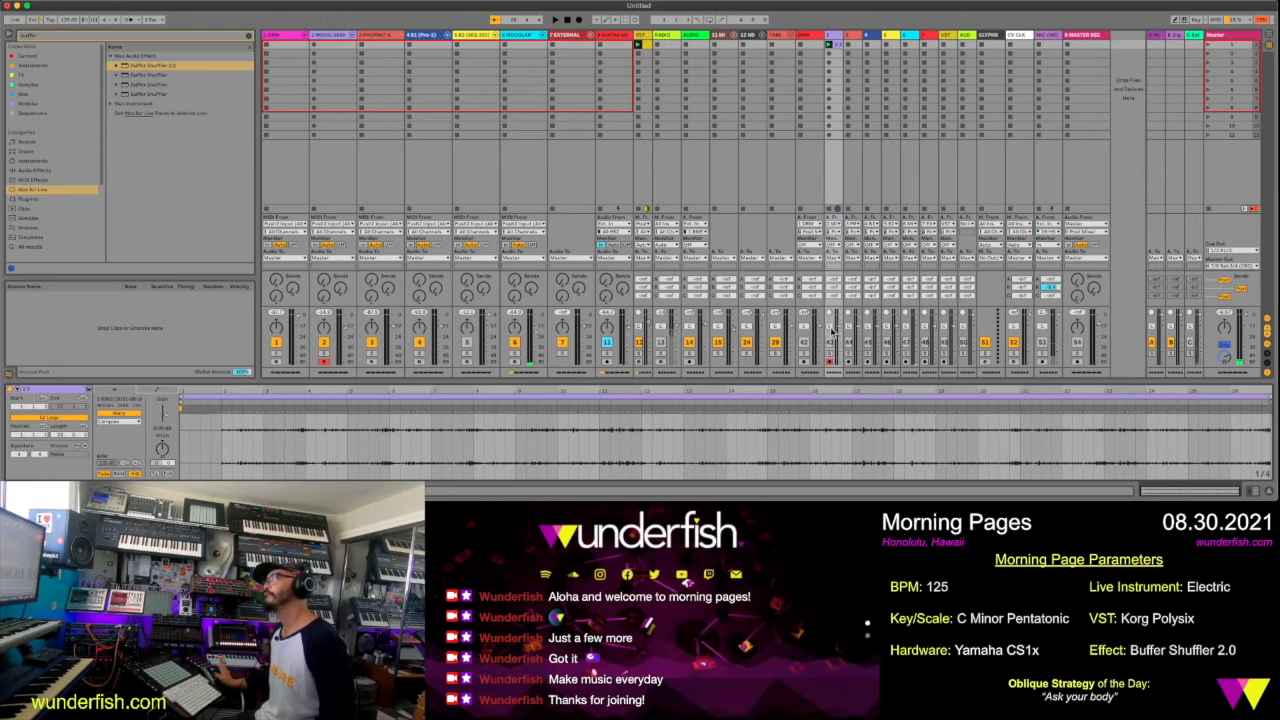
{"action": "left_click_drag", "start_coordinate": [807, 380], "coordinate": [455, 226]}
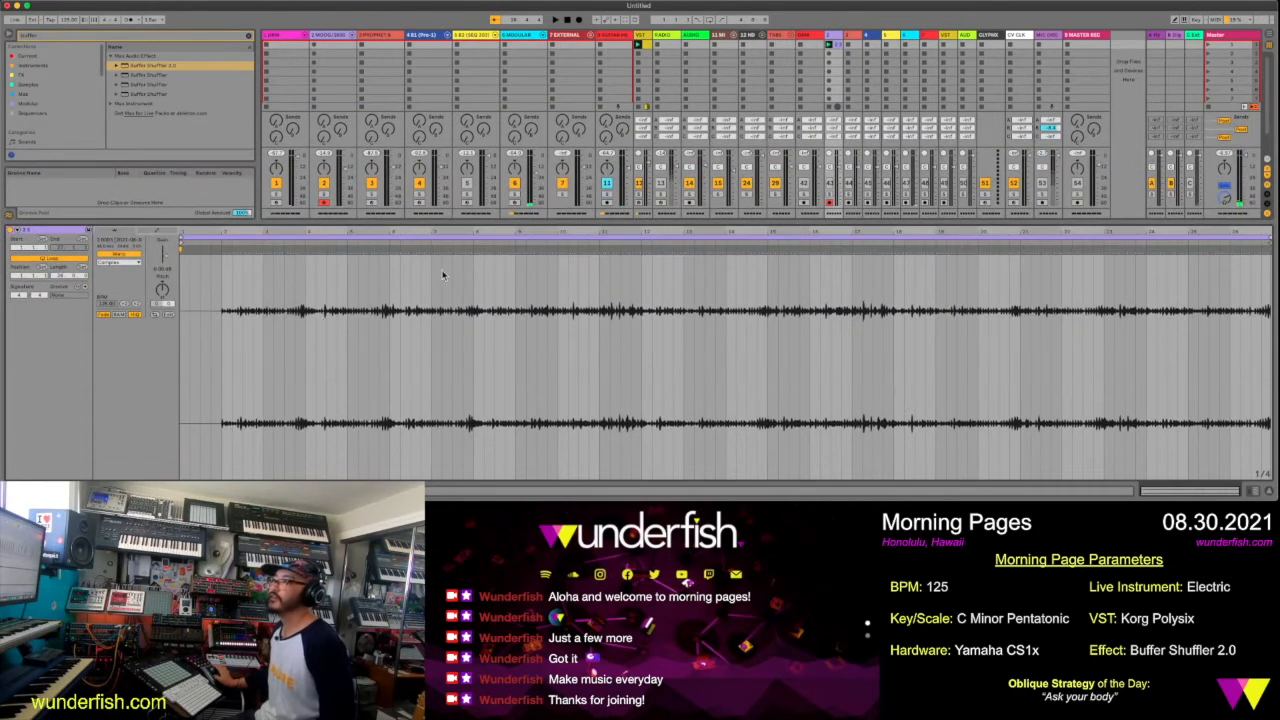
{"action": "left_click_drag", "start_coordinate": [221, 285], "coordinate": [514, 295]}
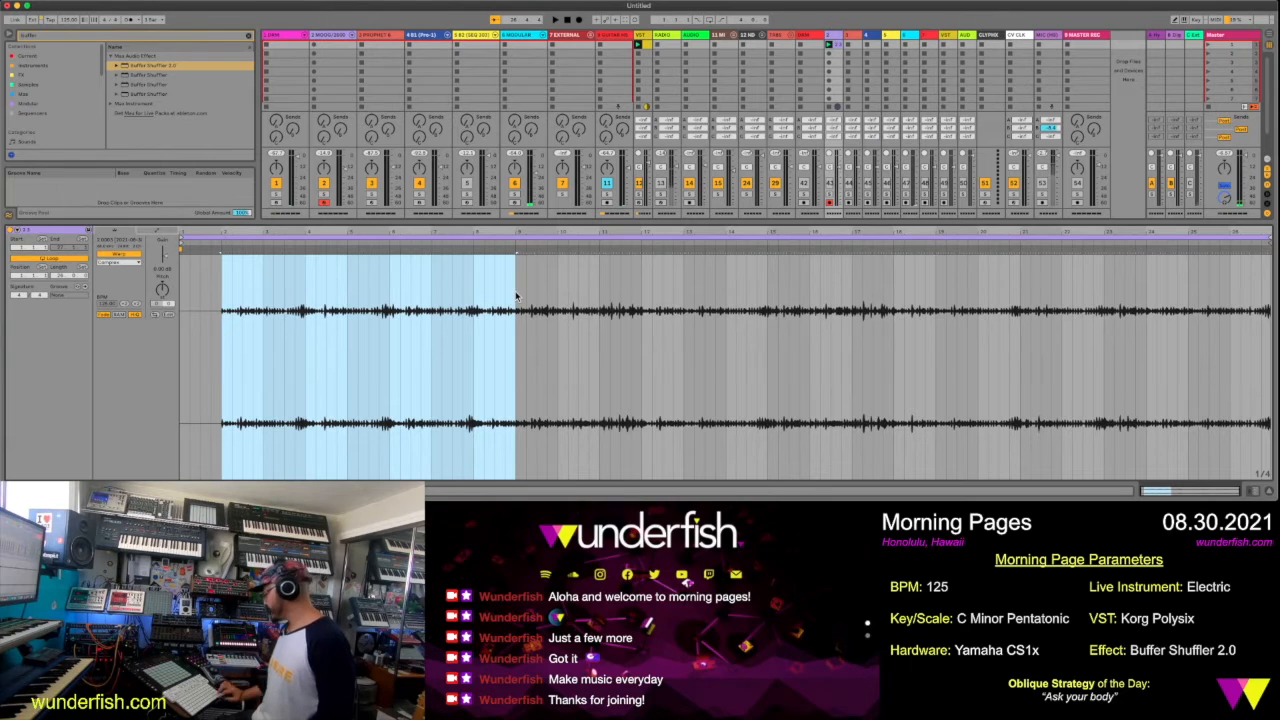
{"action": "key", "text": "super+l"}
{"action": "key", "text": "space"}
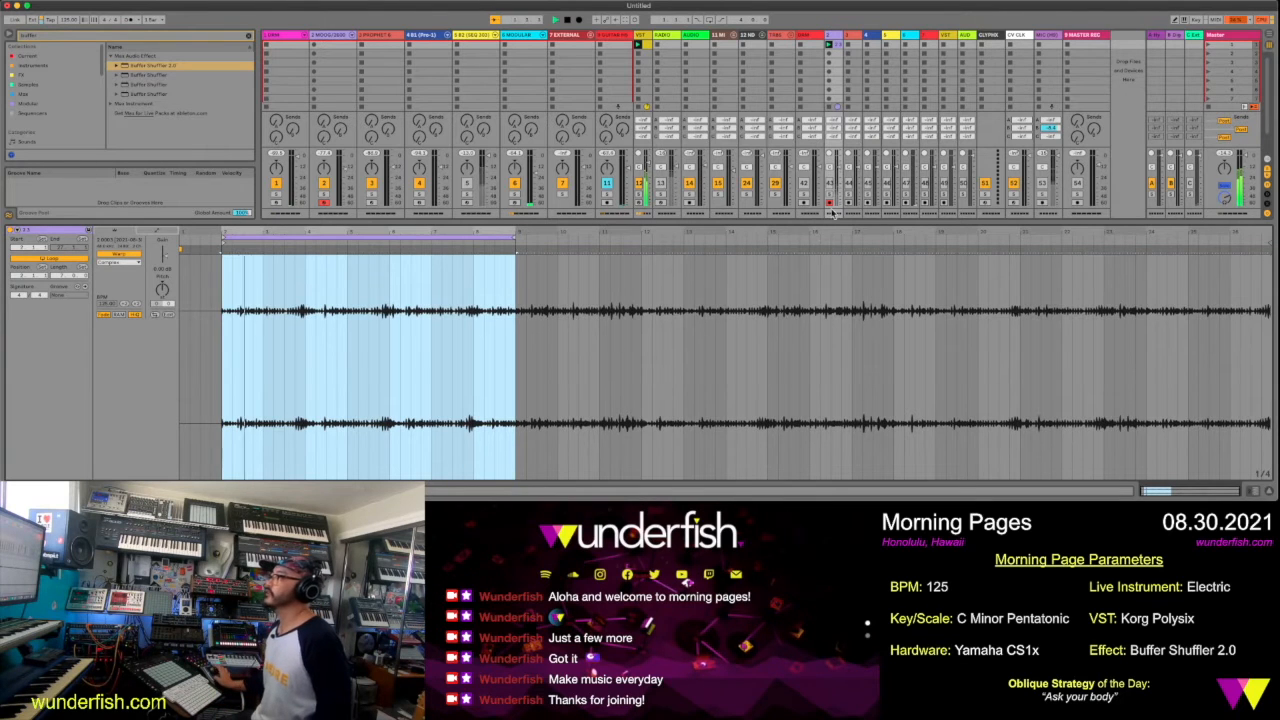
{"action": "left_click", "coordinate": [829, 197]}
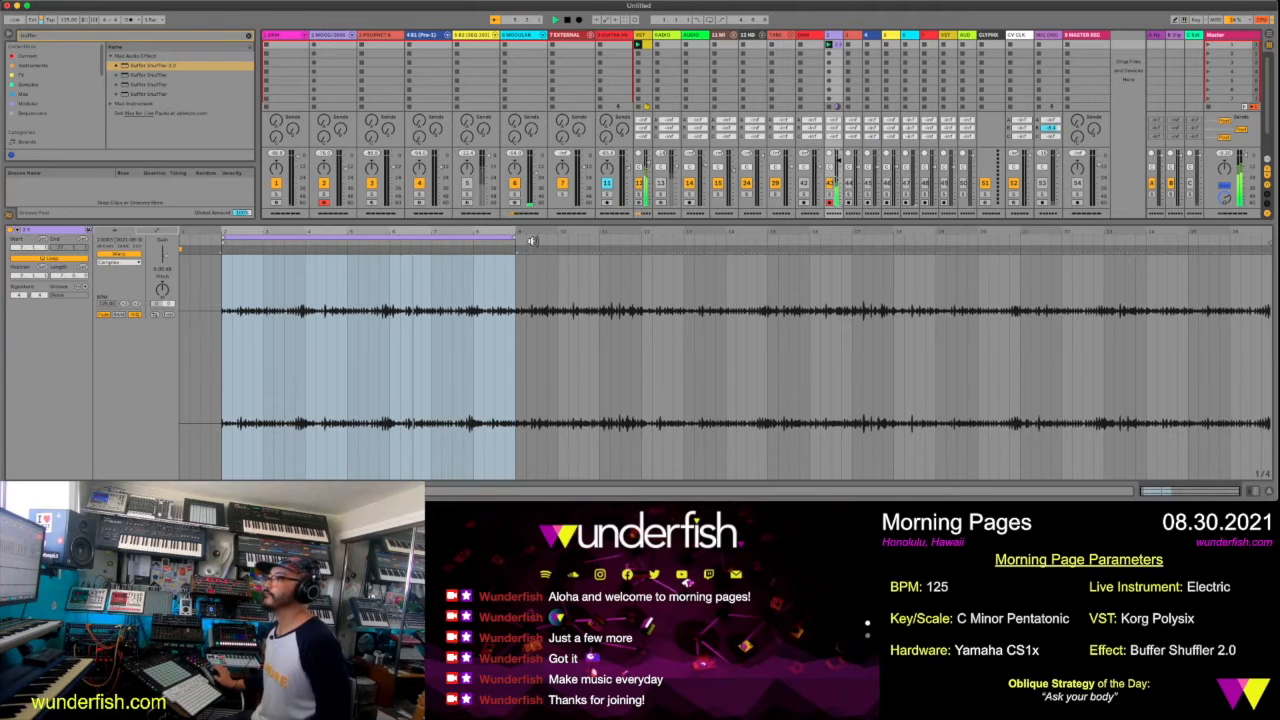
Try extending the clip's loop end to bar 10 and restore it to bar 9
{"action": "mouse_move", "coordinate": [481, 235]}
{"action": "left_mouse_down"}
{"action": "mouse_move", "coordinate": [481, 290]}
{"action": "mouse_move", "coordinate": [481, 235]}
{"action": "left_mouse_up"}
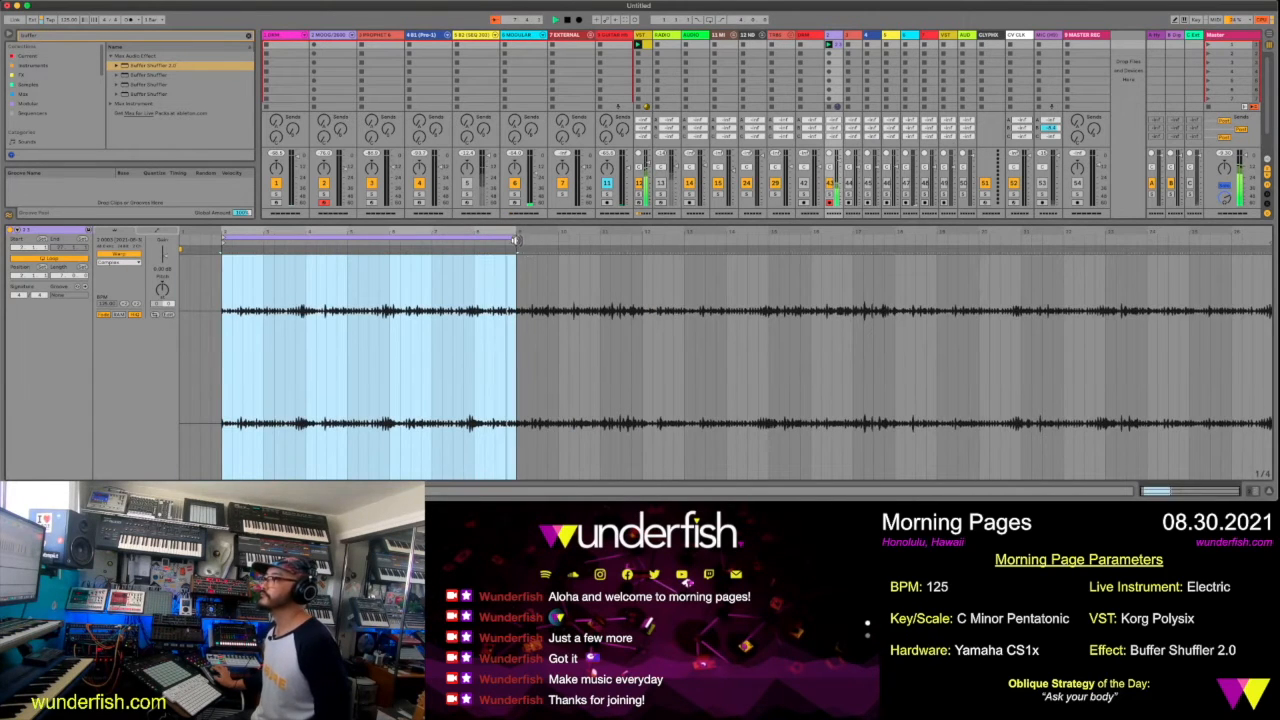
{"action": "left_click", "coordinate": [514, 238]}
{"action": "left_click_drag", "start_coordinate": [515, 238], "coordinate": [558, 241]}
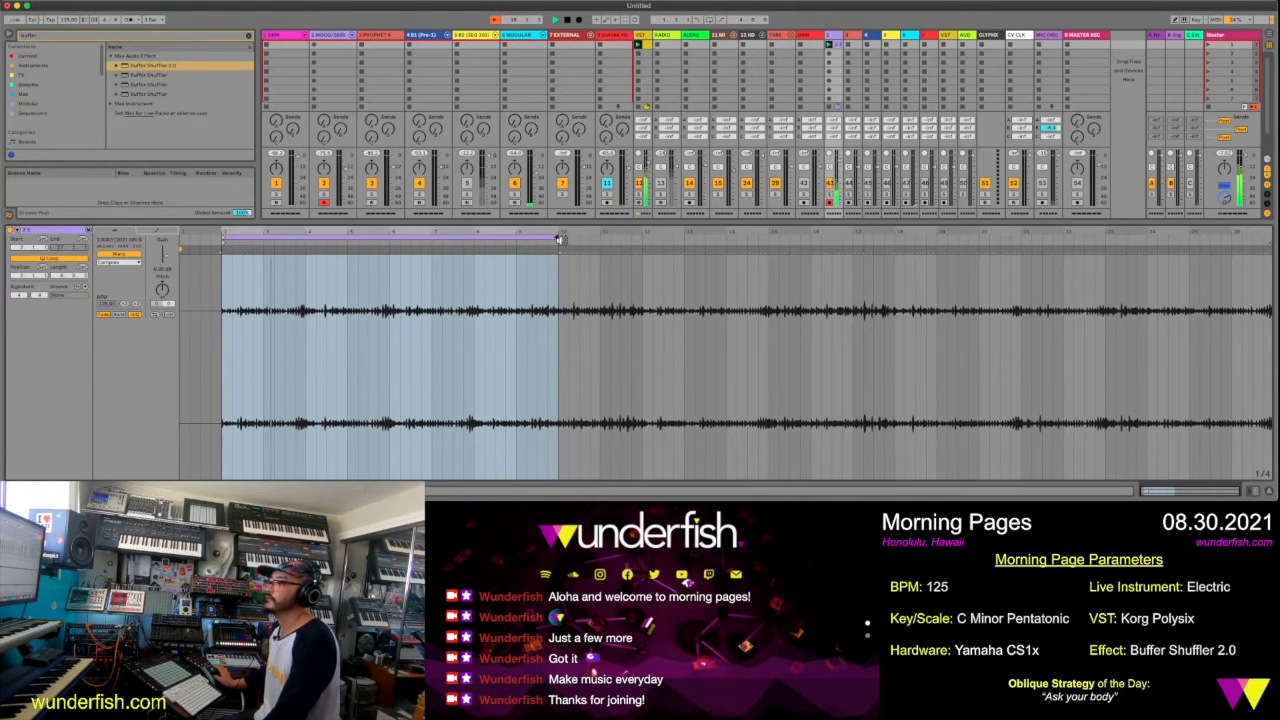
{"action": "left_click_drag", "start_coordinate": [557, 248], "coordinate": [516, 248]}
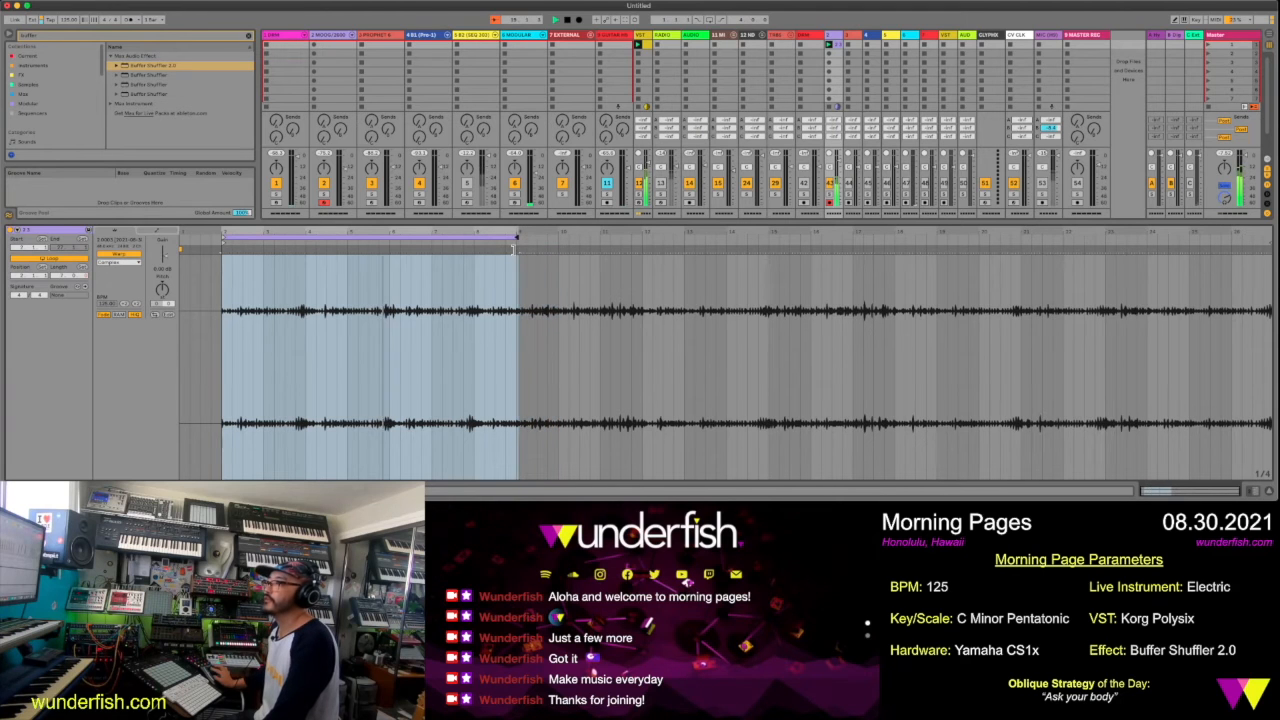
Warp the recorded clip from bar 2 onward and set its loop start to bar 3
{"action": "right_click", "coordinate": [225, 244]}
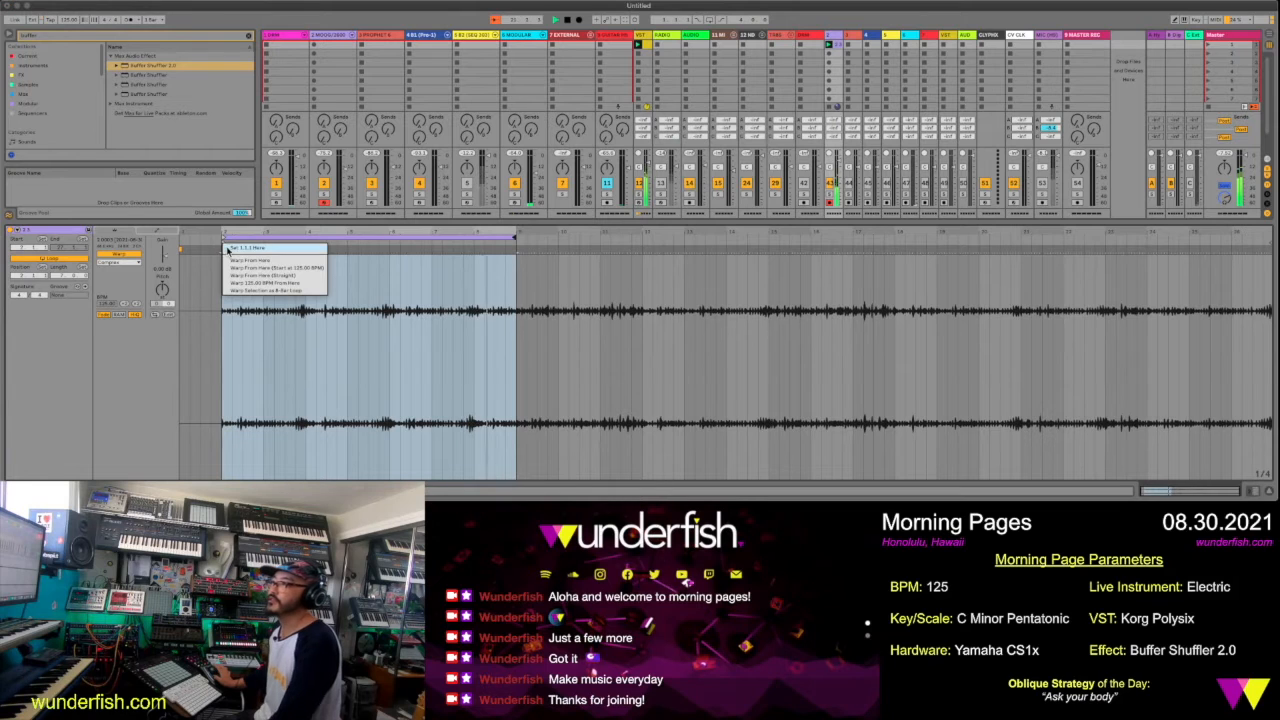
{"action": "left_click", "coordinate": [237, 260]}
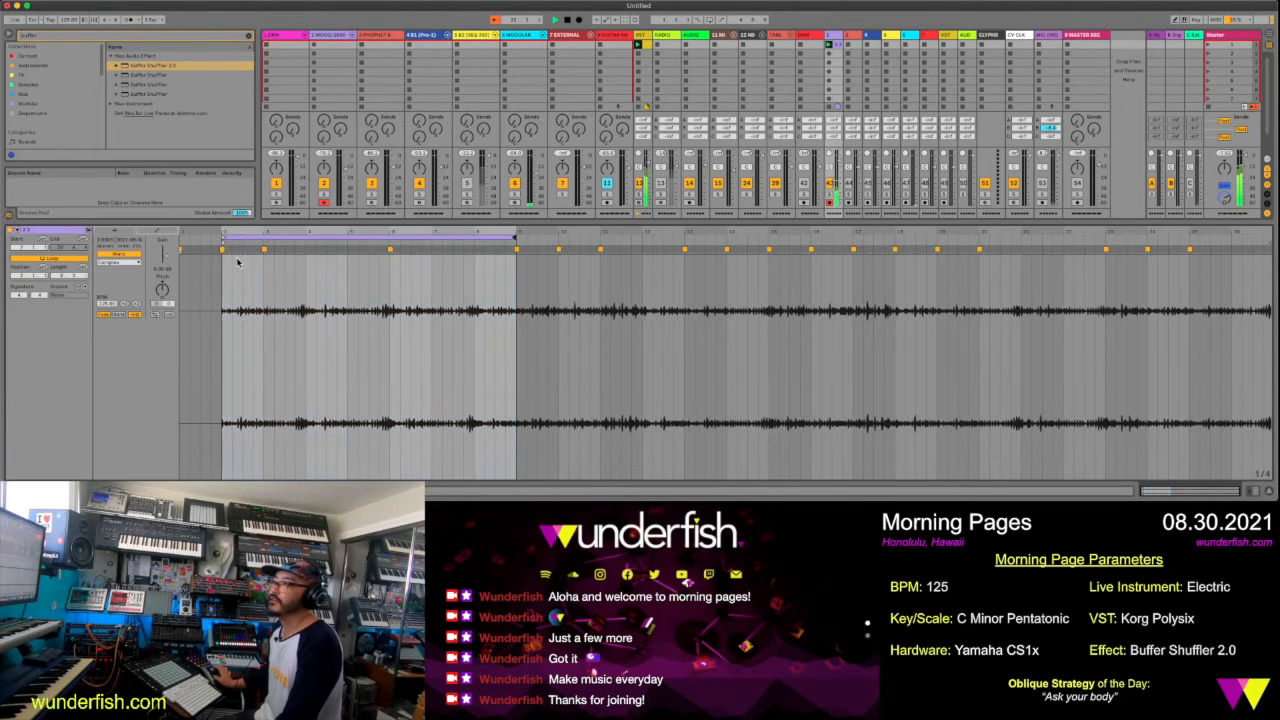
{"action": "mouse_move", "coordinate": [224, 238]}
{"action": "left_mouse_down"}
{"action": "mouse_move", "coordinate": [265, 252]}
{"action": "mouse_move", "coordinate": [222, 246]}
{"action": "left_mouse_up"}
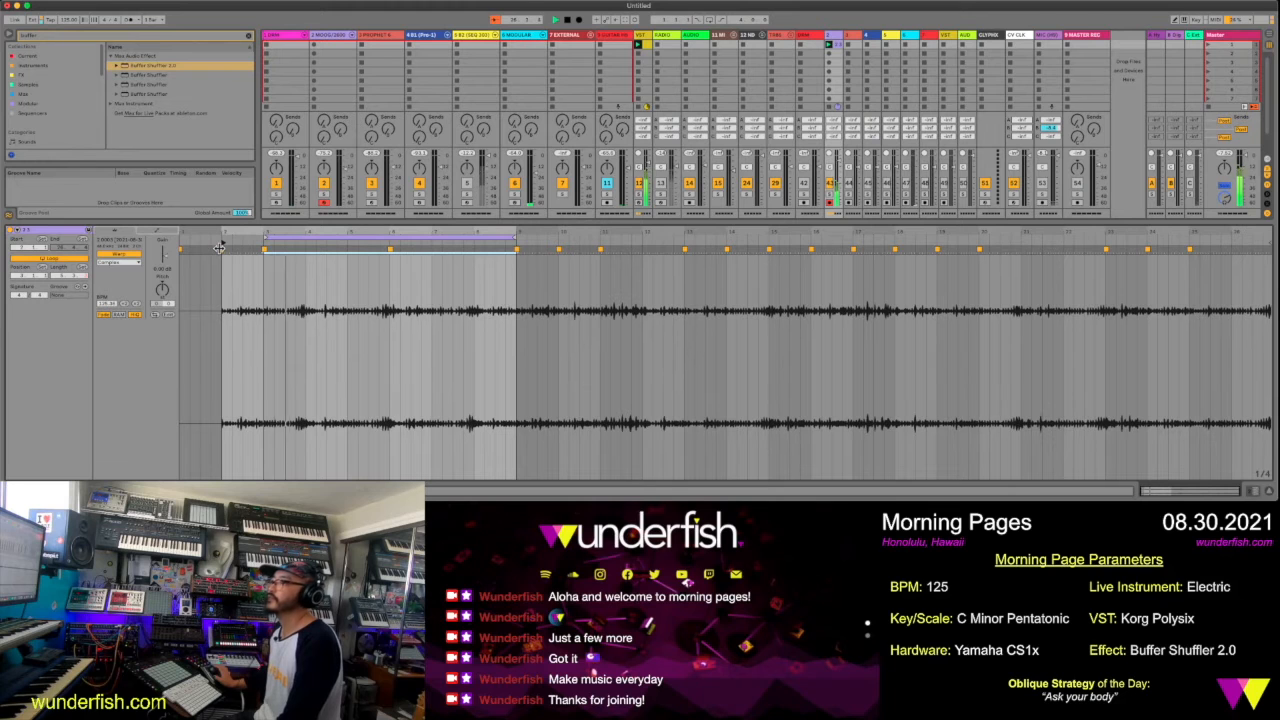
Duplicate the recorded clip on the light purple track into the slot below it
{"action": "left_click", "coordinate": [841, 48]}
{"action": "key", "text": "super+d"}
{"action": "left_click", "coordinate": [841, 48]}
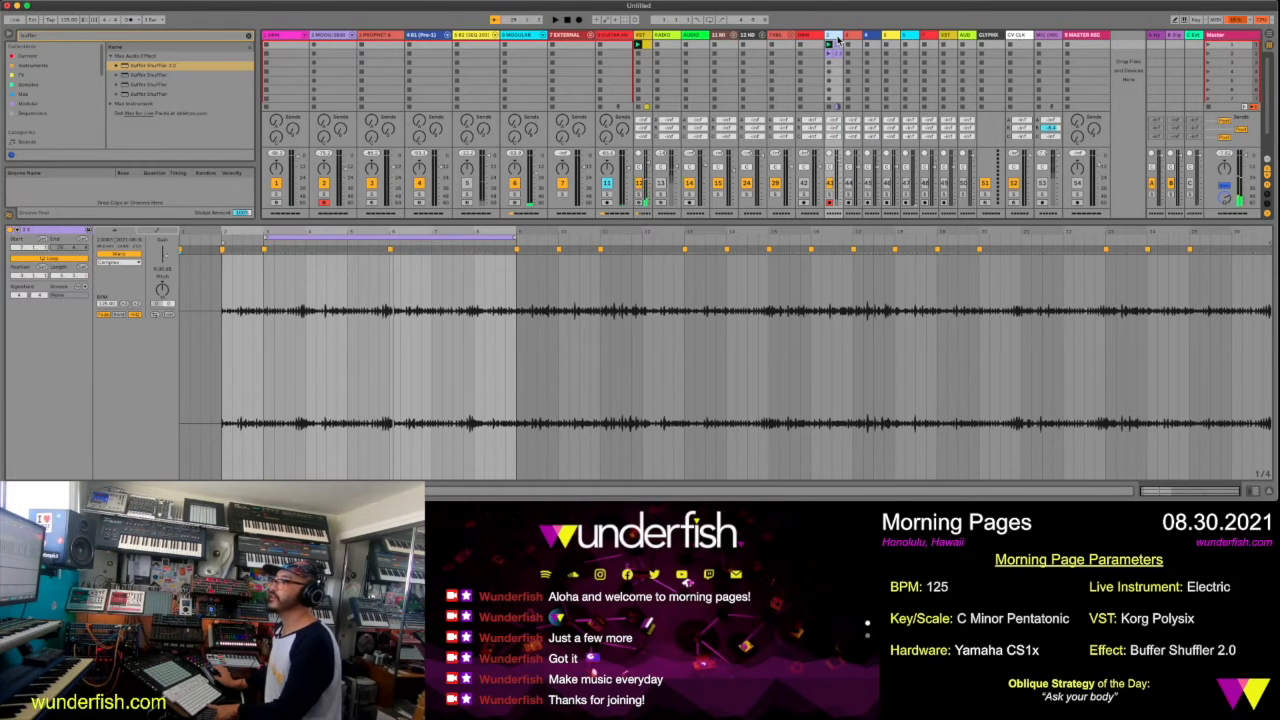
Clear the browser search and add EQ Eight from the FX collection after the light purple track's external audio effect
{"action": "double_click", "coordinate": [838, 38]}
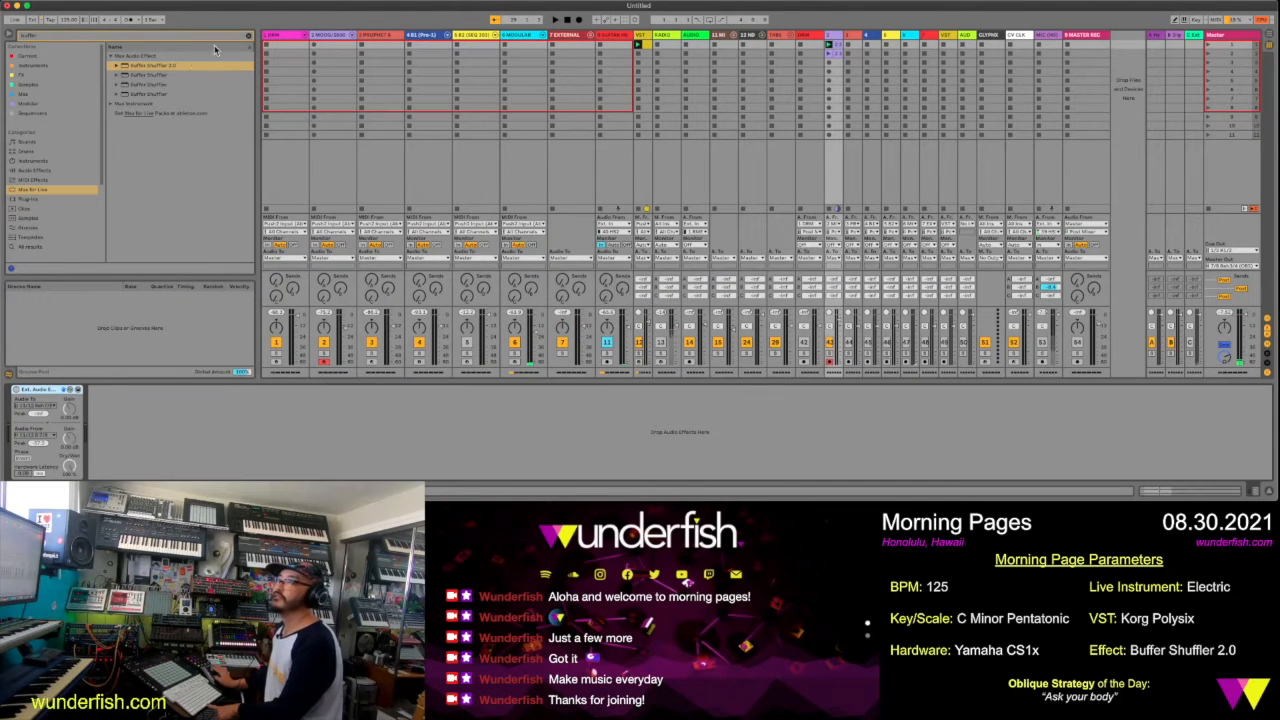
{"action": "left_click", "coordinate": [248, 39]}
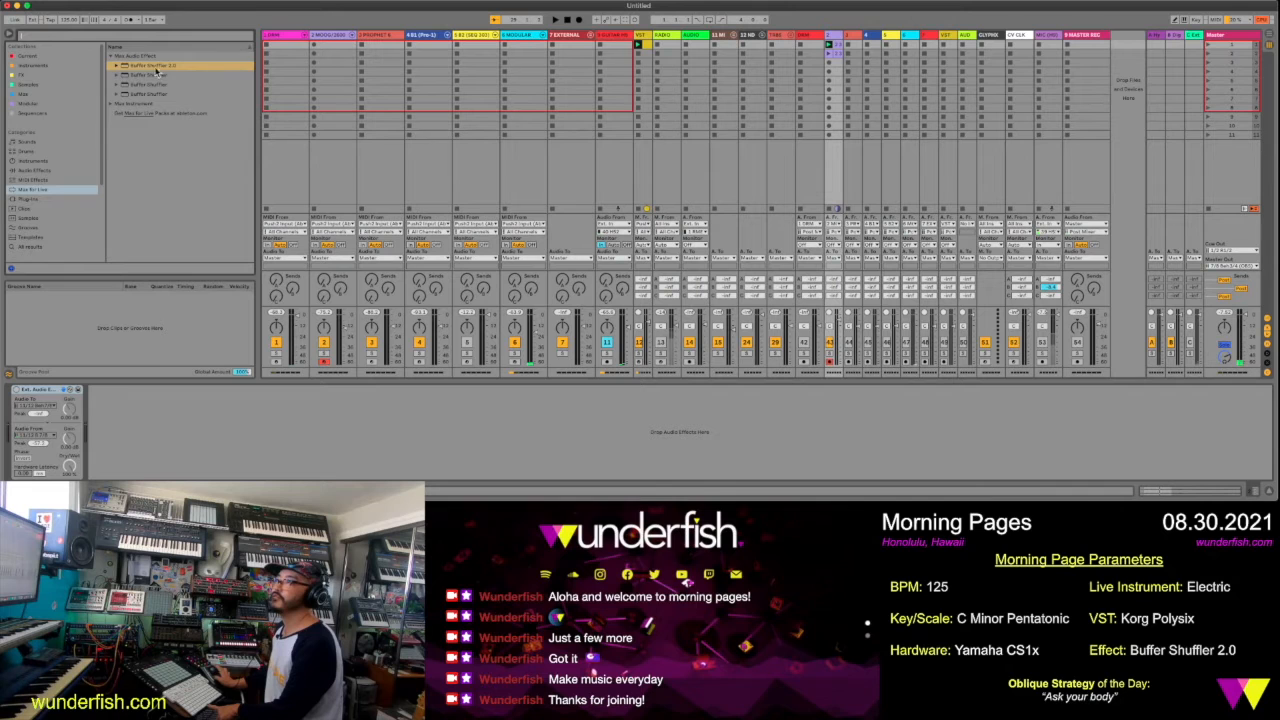
{"action": "left_click", "coordinate": [39, 66]}
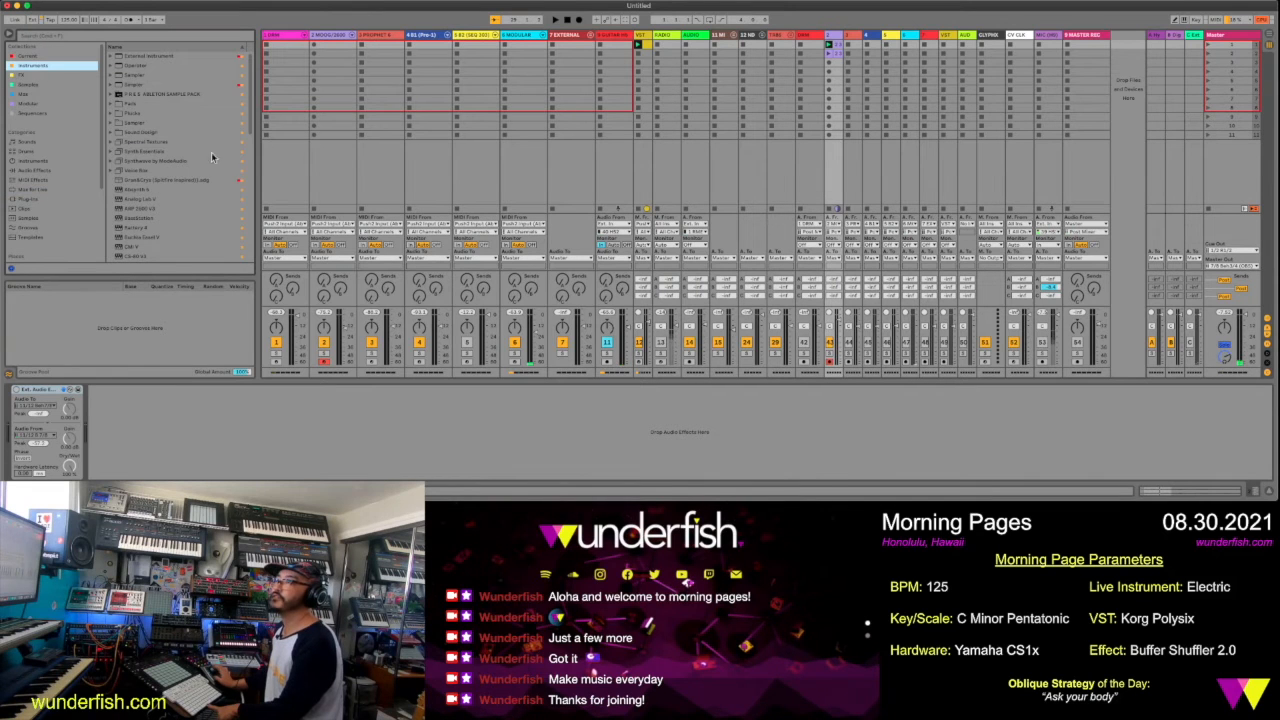
{"action": "left_click", "coordinate": [52, 56]}
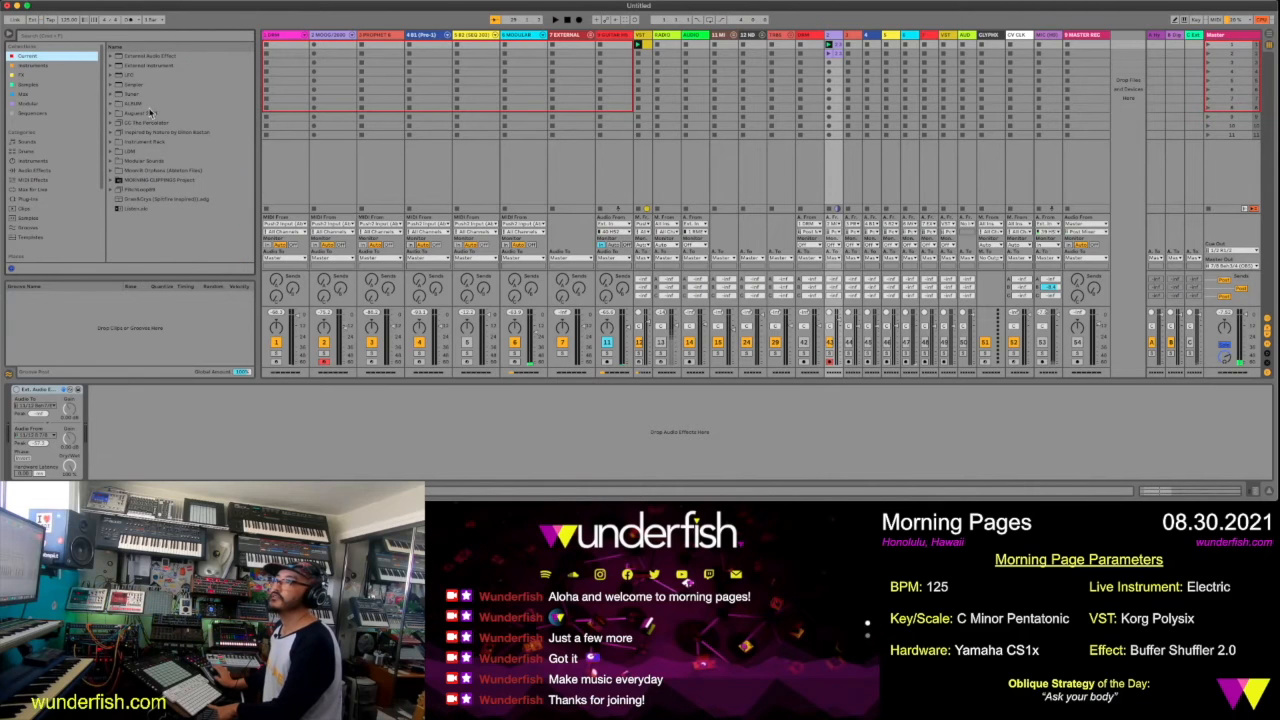
{"action": "left_click", "coordinate": [50, 75]}
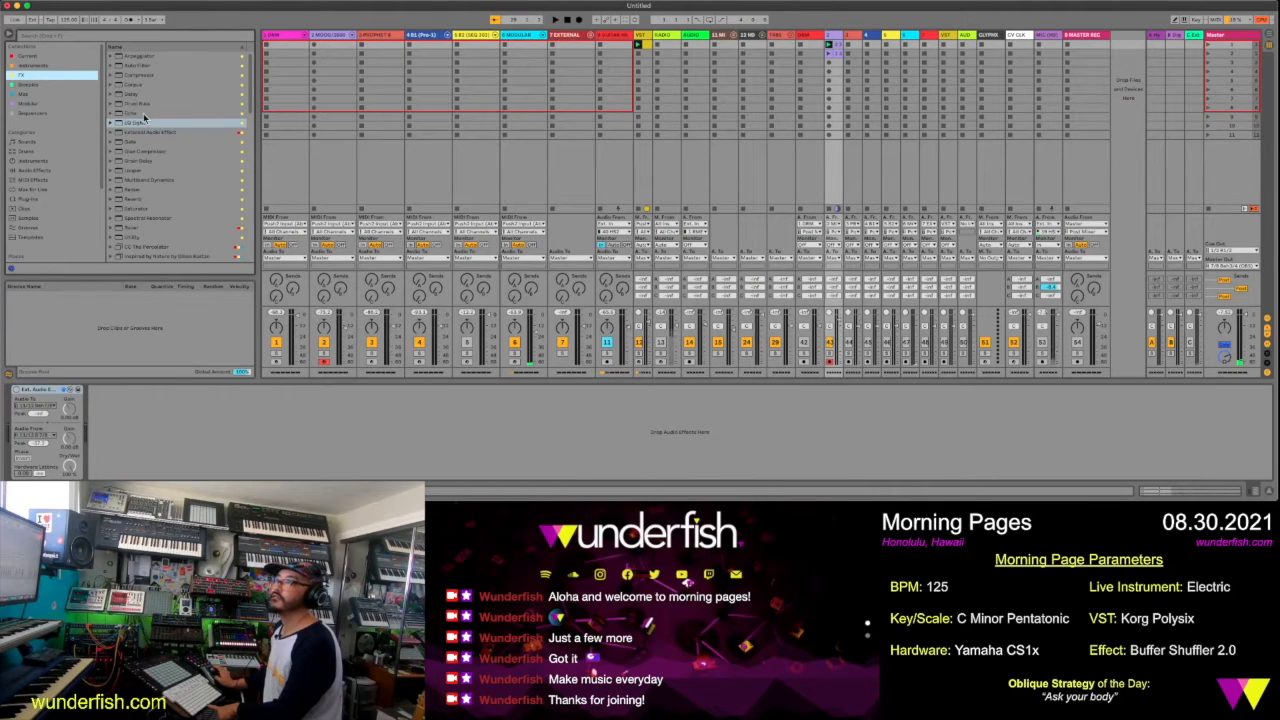
{"action": "left_click", "coordinate": [142, 122]}
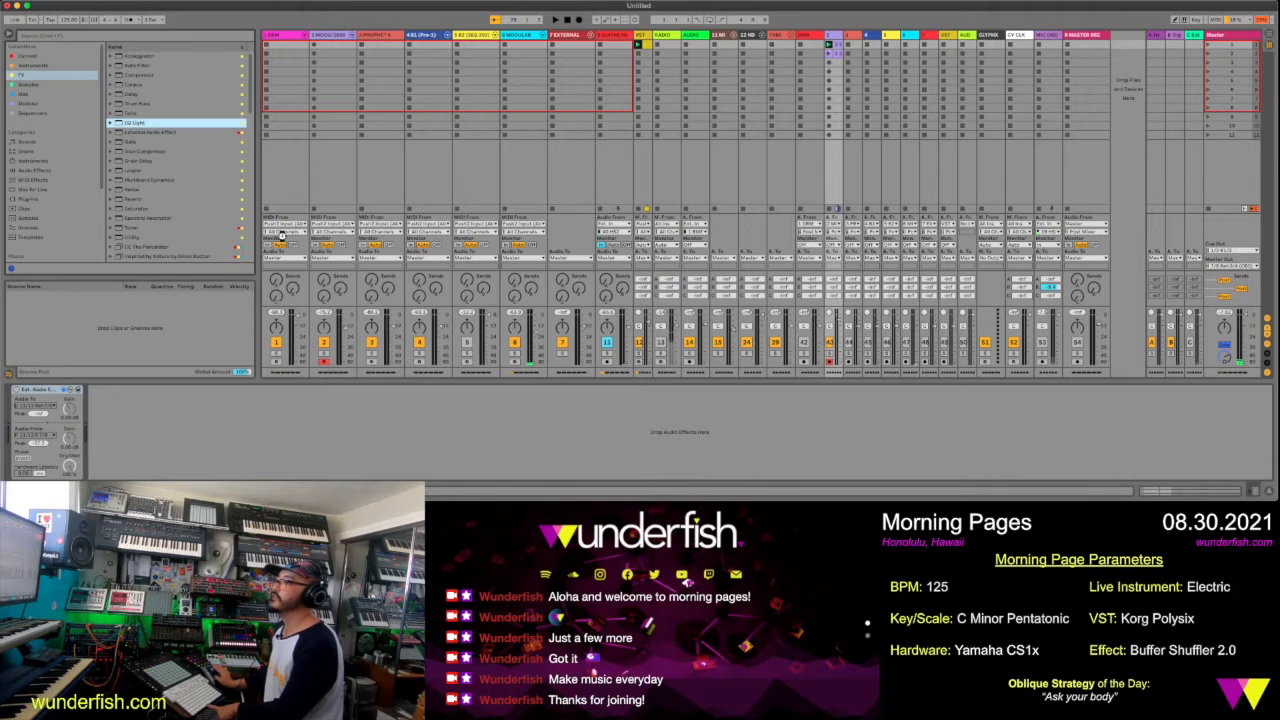
{"action": "left_click_drag", "start_coordinate": [365, 365], "coordinate": [357, 400]}
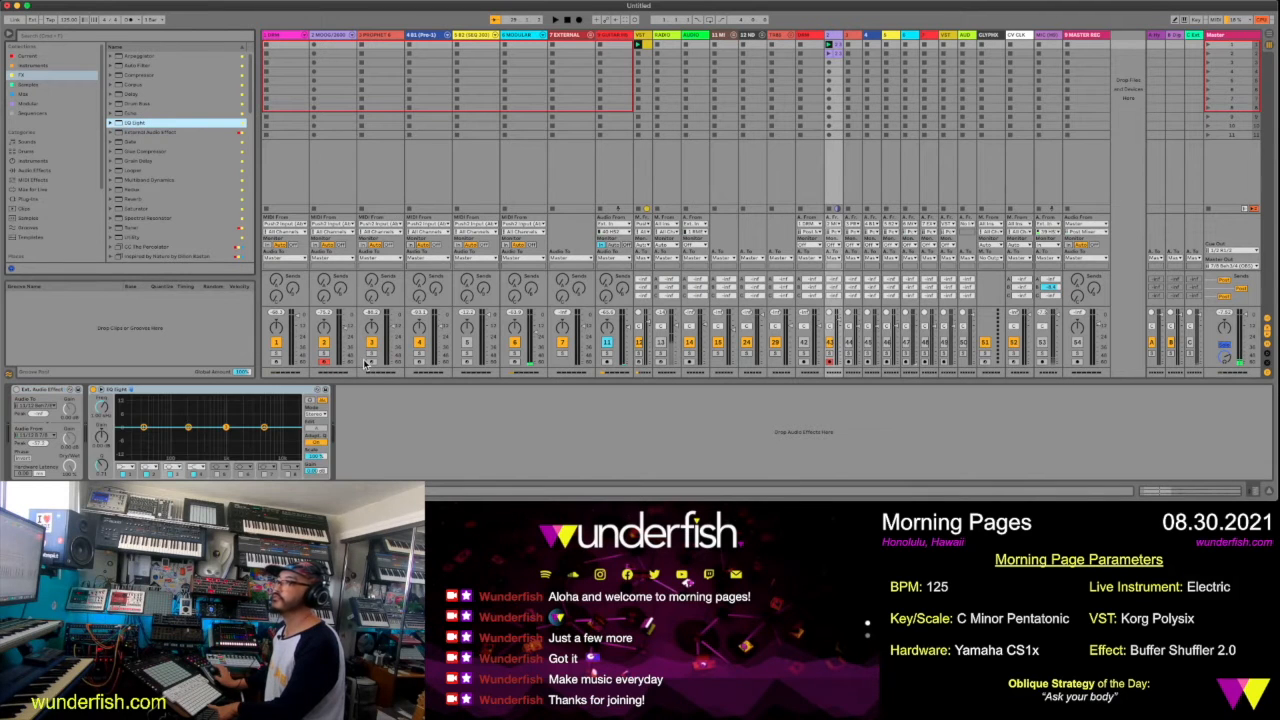
Start playback and open the filter type choices for band 8 of the EQ Eight
{"action": "key", "text": "space"}
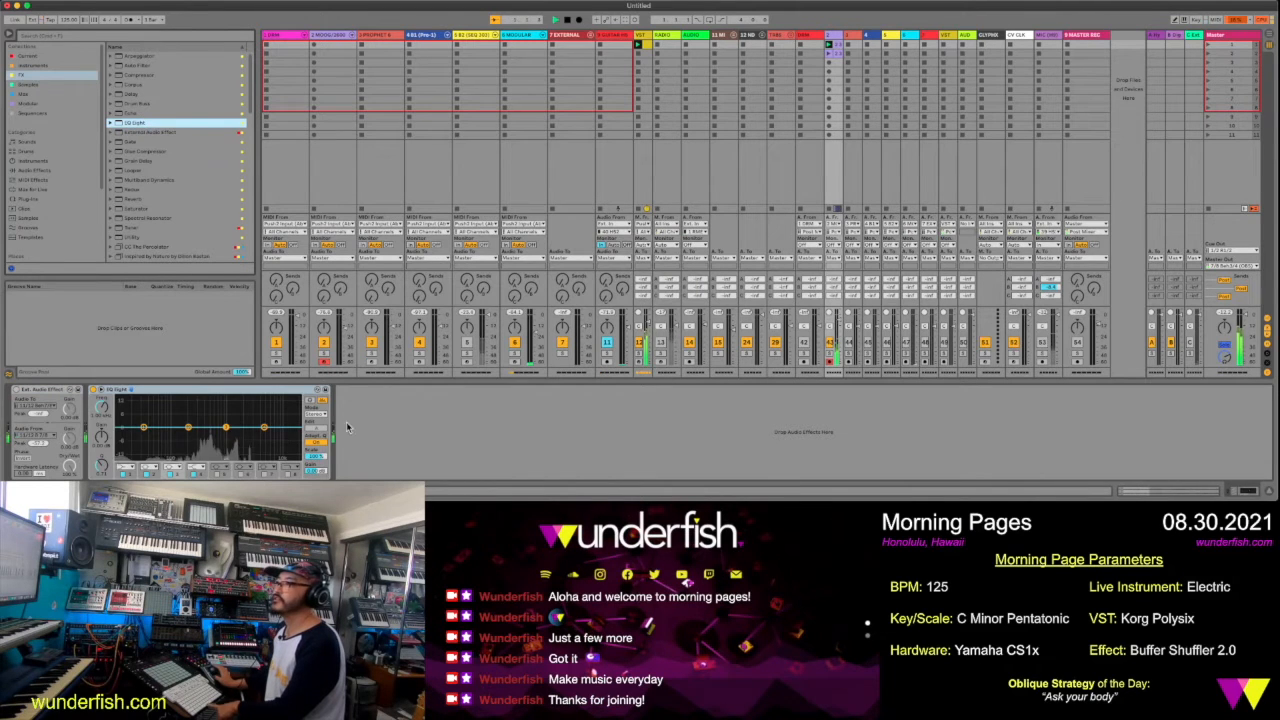
{"action": "left_click", "coordinate": [289, 471]}
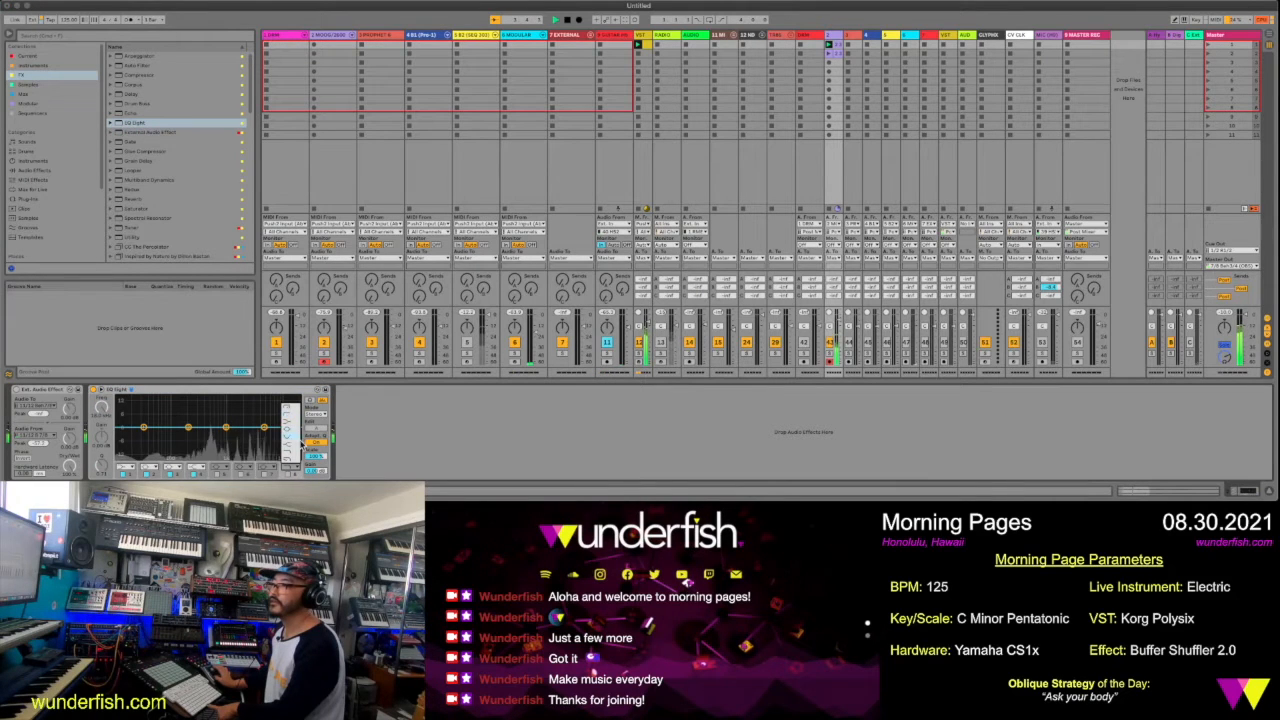
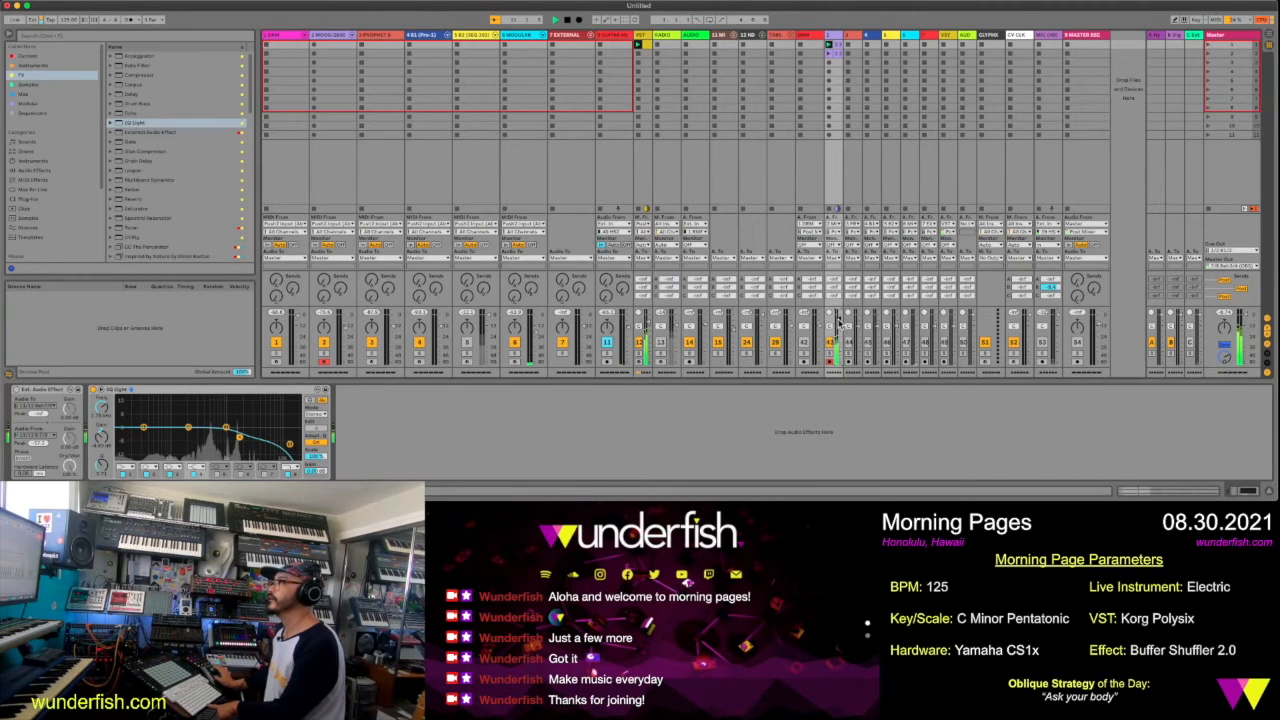
Open and launch the duplicated clip in the light purple track's second slot and shift its loop to start at bar 15
{"action": "double_click", "coordinate": [835, 58]}
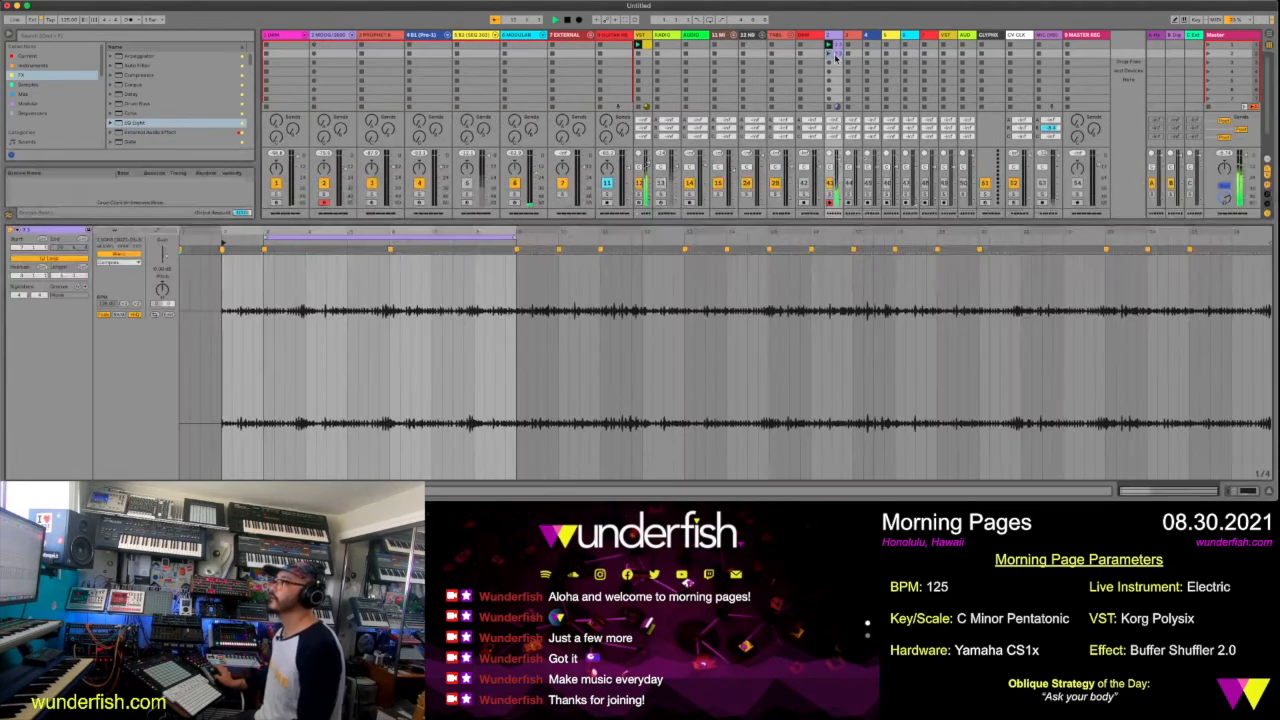
{"action": "left_click", "coordinate": [487, 236]}
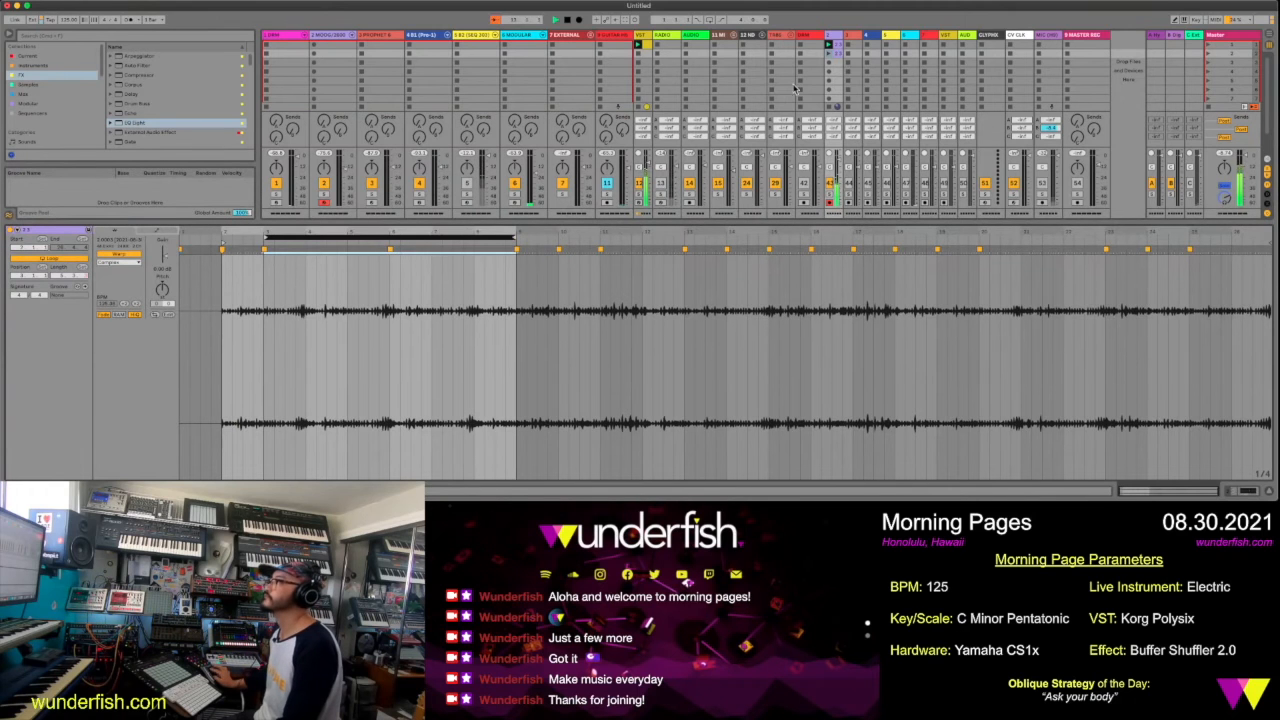
{"action": "left_click", "coordinate": [829, 58]}
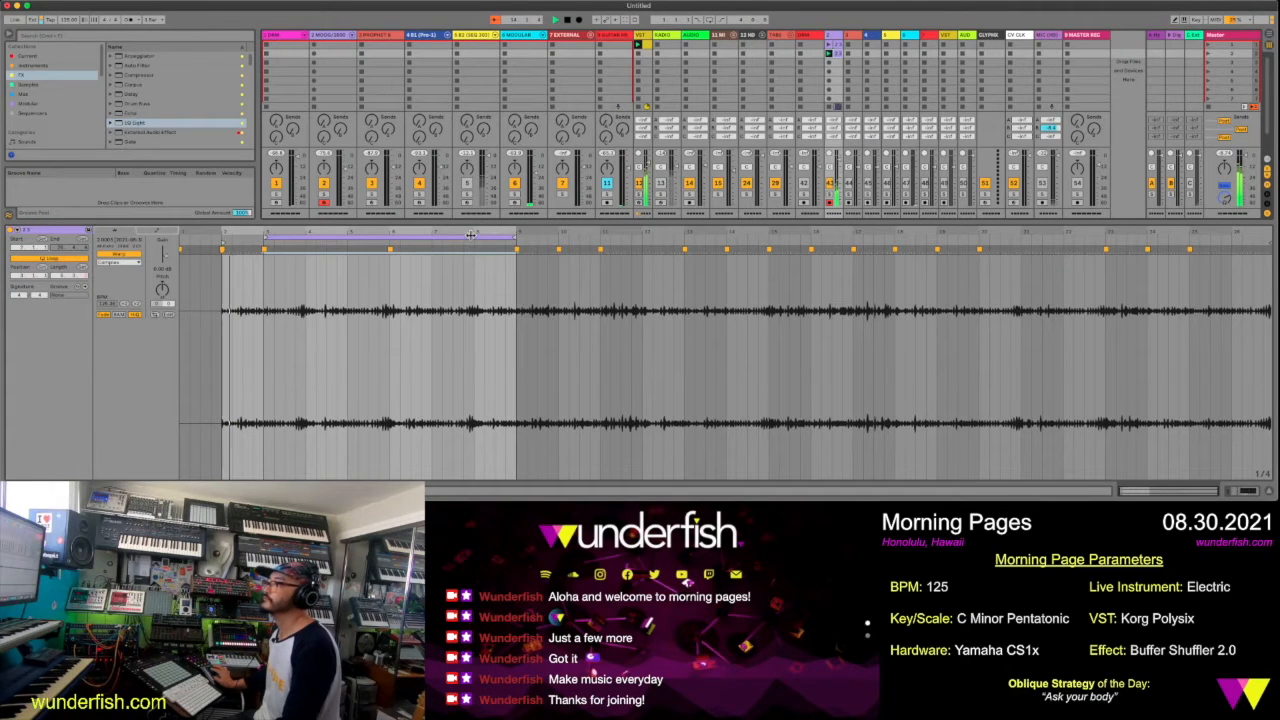
{"action": "left_click_drag", "start_coordinate": [481, 236], "coordinate": [682, 265]}
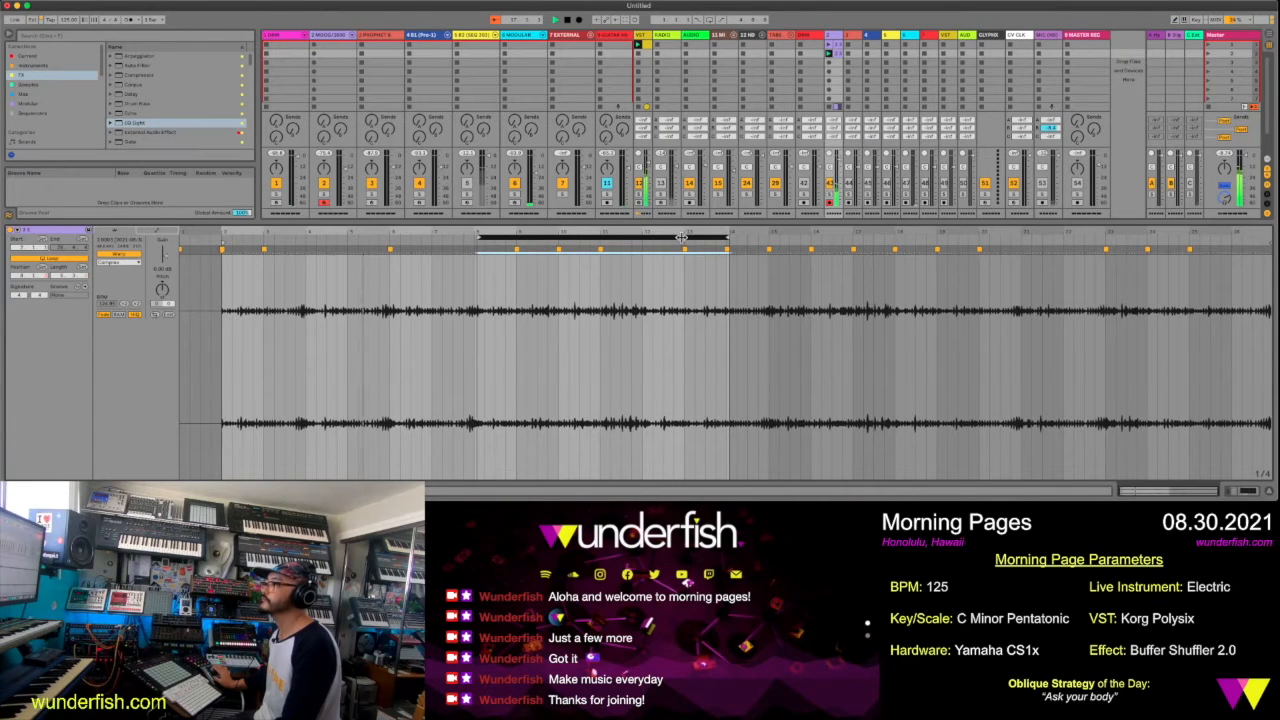
{"action": "left_click_drag", "start_coordinate": [810, 236], "coordinate": [970, 254]}
{"action": "left_click", "coordinate": [769, 241]}
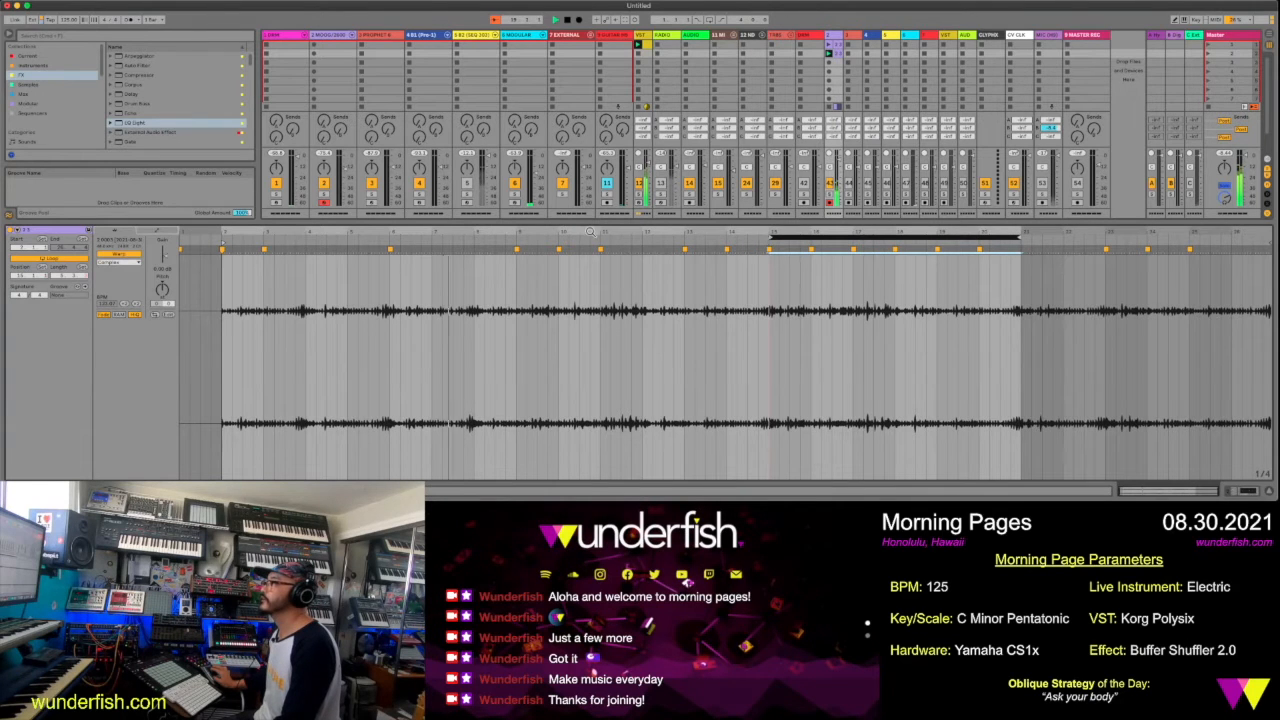
Audition other sections of the duplicated clip and set its loop and start marker to bar 12, with the loop ending at bar 17
{"action": "left_click", "coordinate": [223, 244]}
{"action": "left_click_drag", "start_coordinate": [223, 244], "coordinate": [611, 290]}
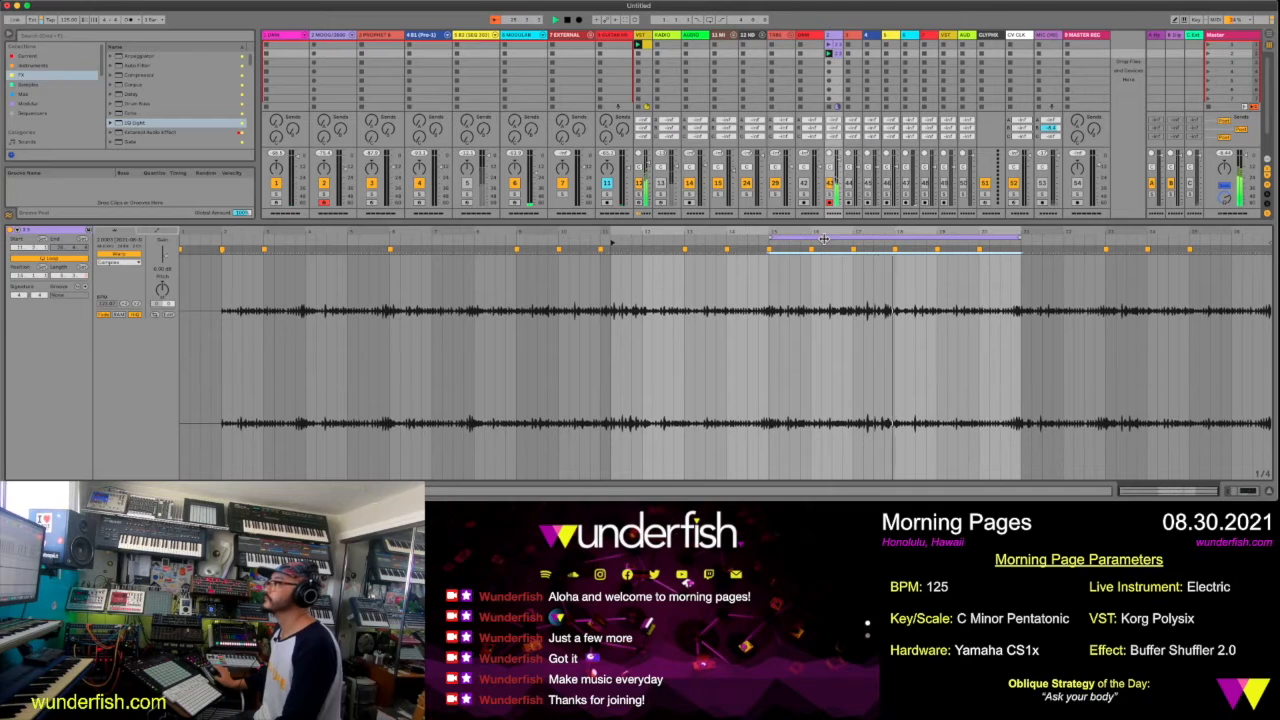
{"action": "left_click_drag", "start_coordinate": [823, 238], "coordinate": [977, 237]}
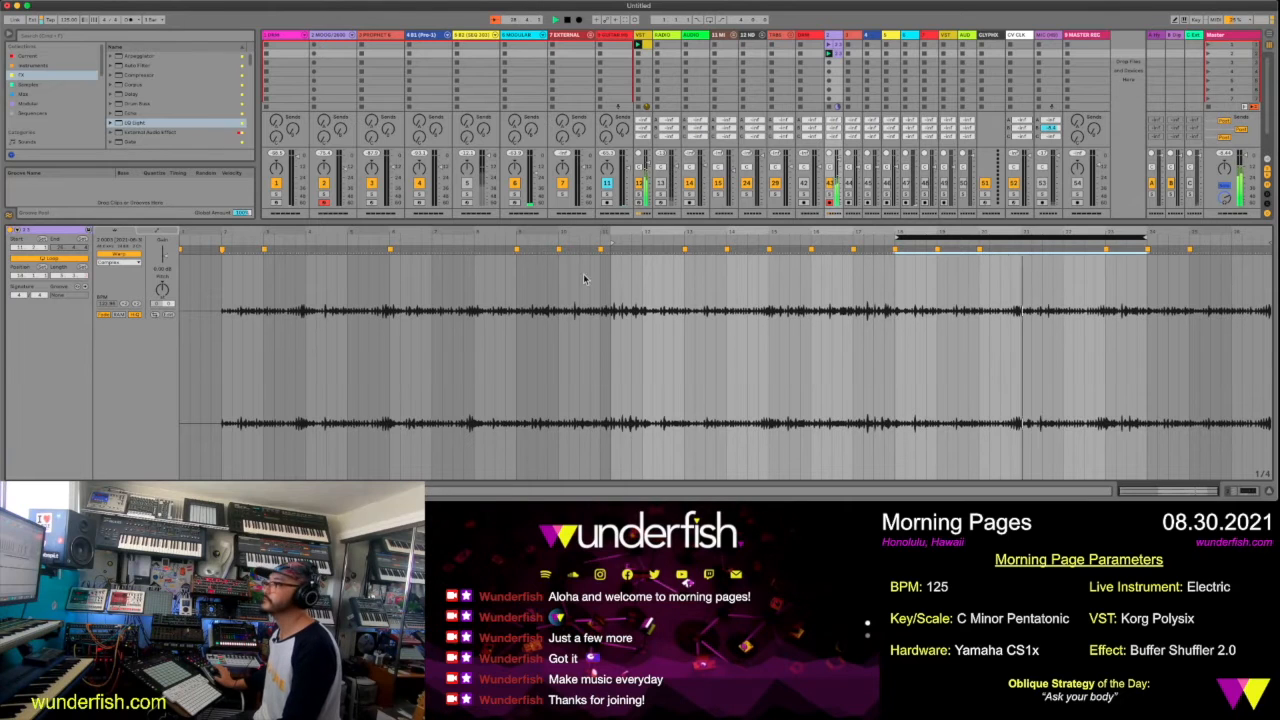
{"action": "mouse_move", "coordinate": [614, 244]}
{"action": "left_mouse_down"}
{"action": "mouse_move", "coordinate": [763, 281]}
{"action": "mouse_move", "coordinate": [903, 289]}
{"action": "left_mouse_up"}
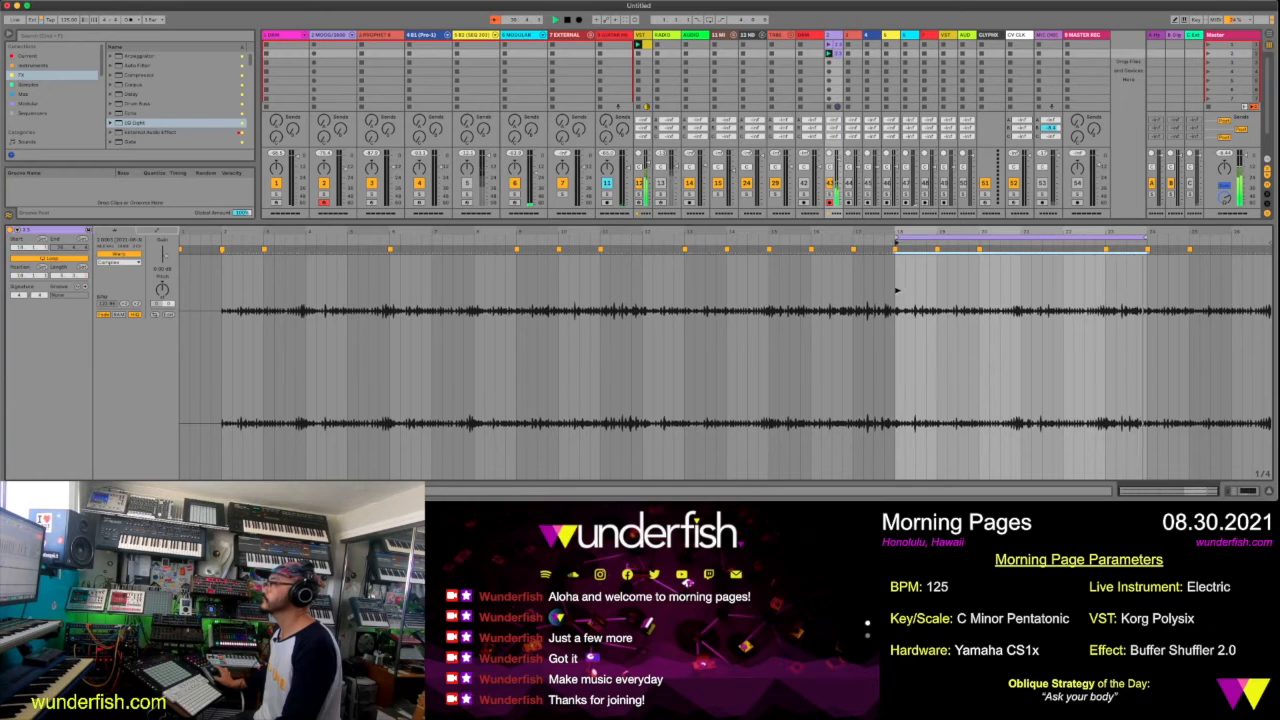
{"action": "left_click_drag", "start_coordinate": [928, 239], "coordinate": [634, 275]}
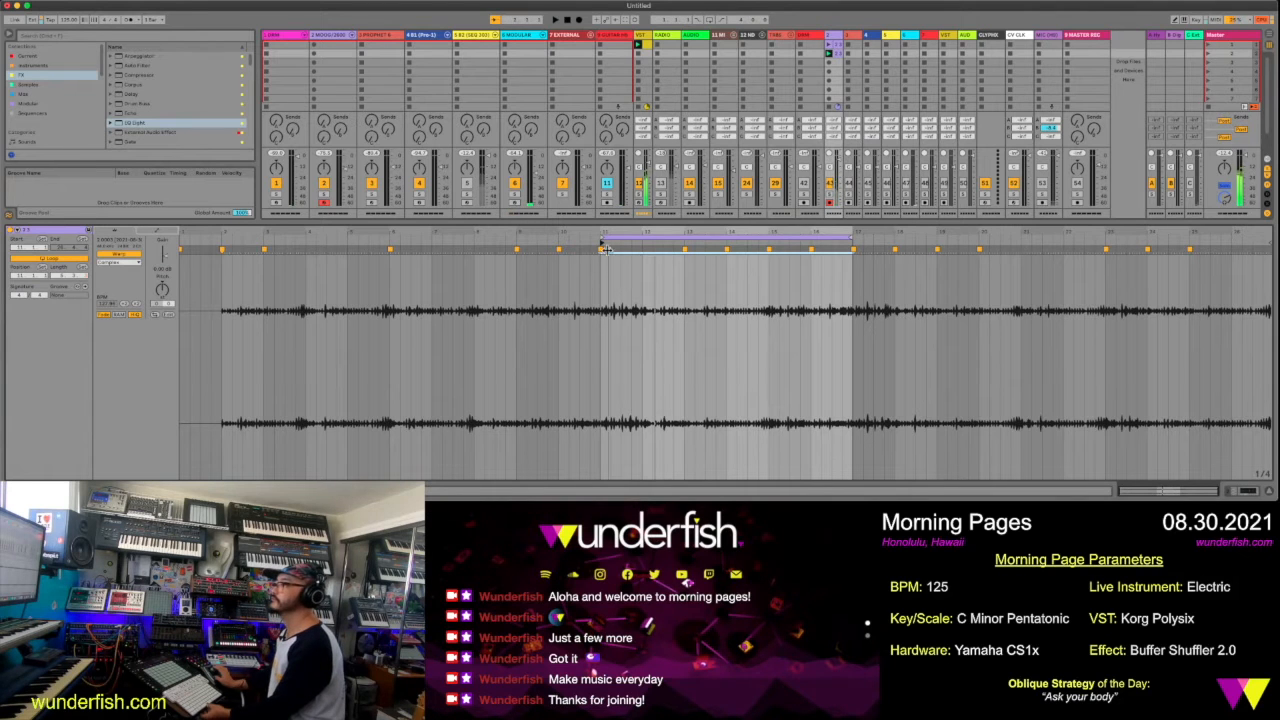
{"action": "left_click_drag", "start_coordinate": [601, 236], "coordinate": [643, 238]}
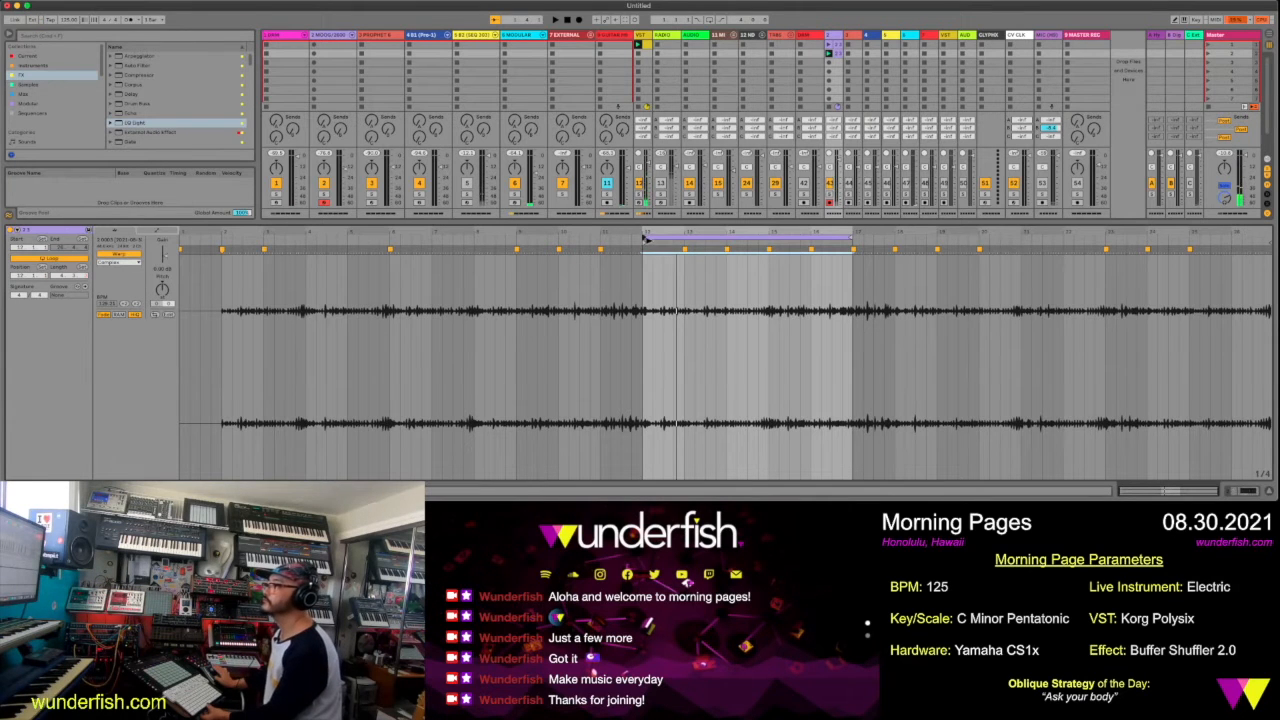
Place a warp marker at bar 12 of the clip, nudge it slightly earlier, and apply Warp From Here
{"action": "left_click_drag", "start_coordinate": [645, 232], "coordinate": [640, 285]}
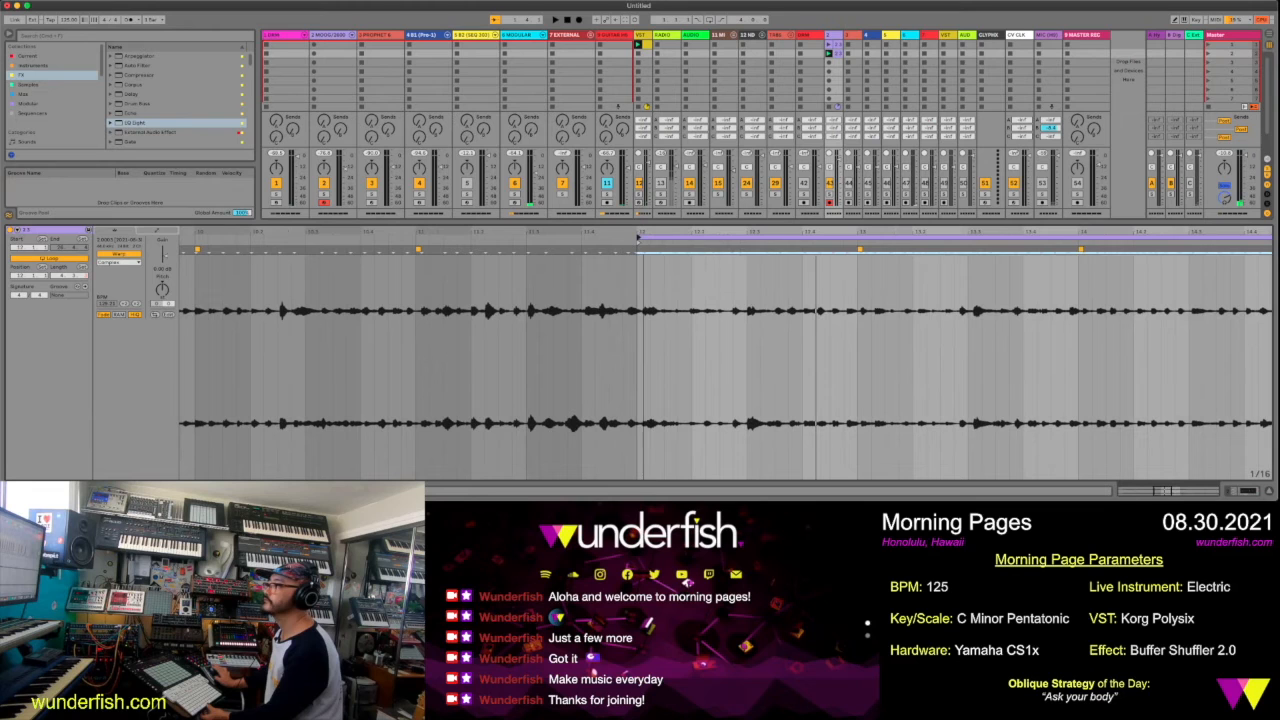
{"action": "left_click", "coordinate": [642, 249]}
{"action": "left_click_drag", "start_coordinate": [640, 249], "coordinate": [637, 250]}
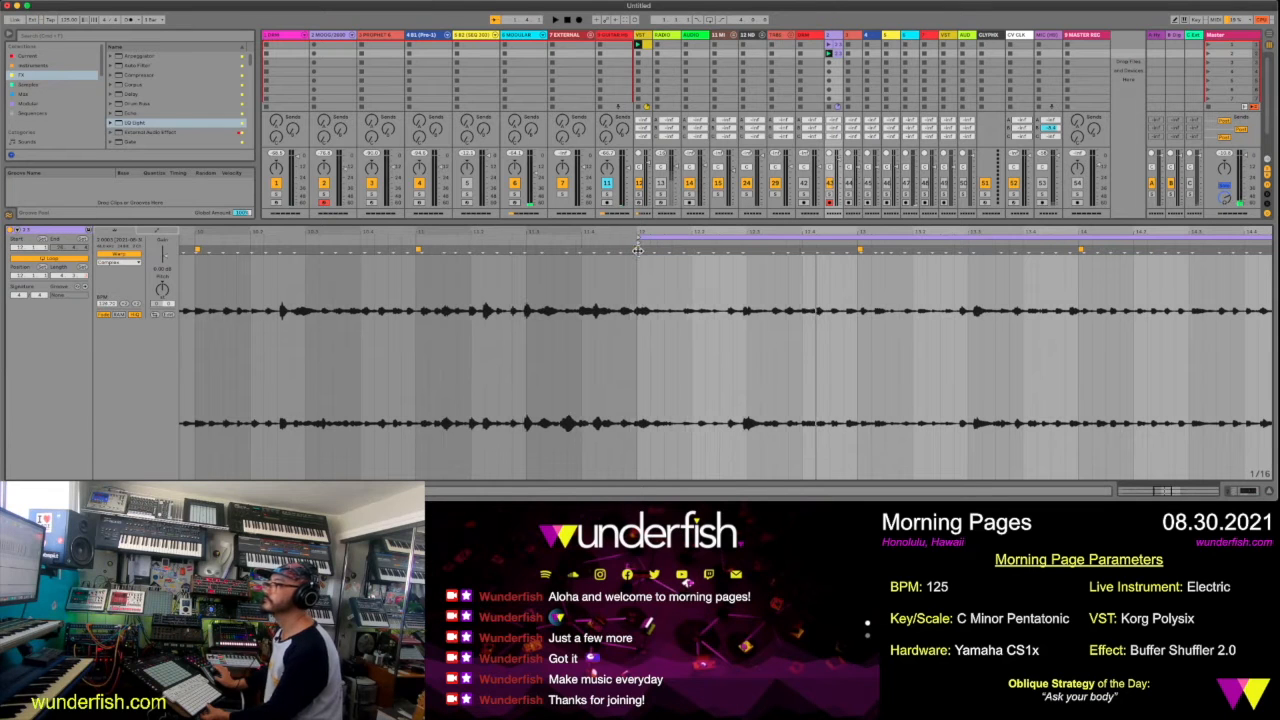
{"action": "right_click", "coordinate": [639, 247]}
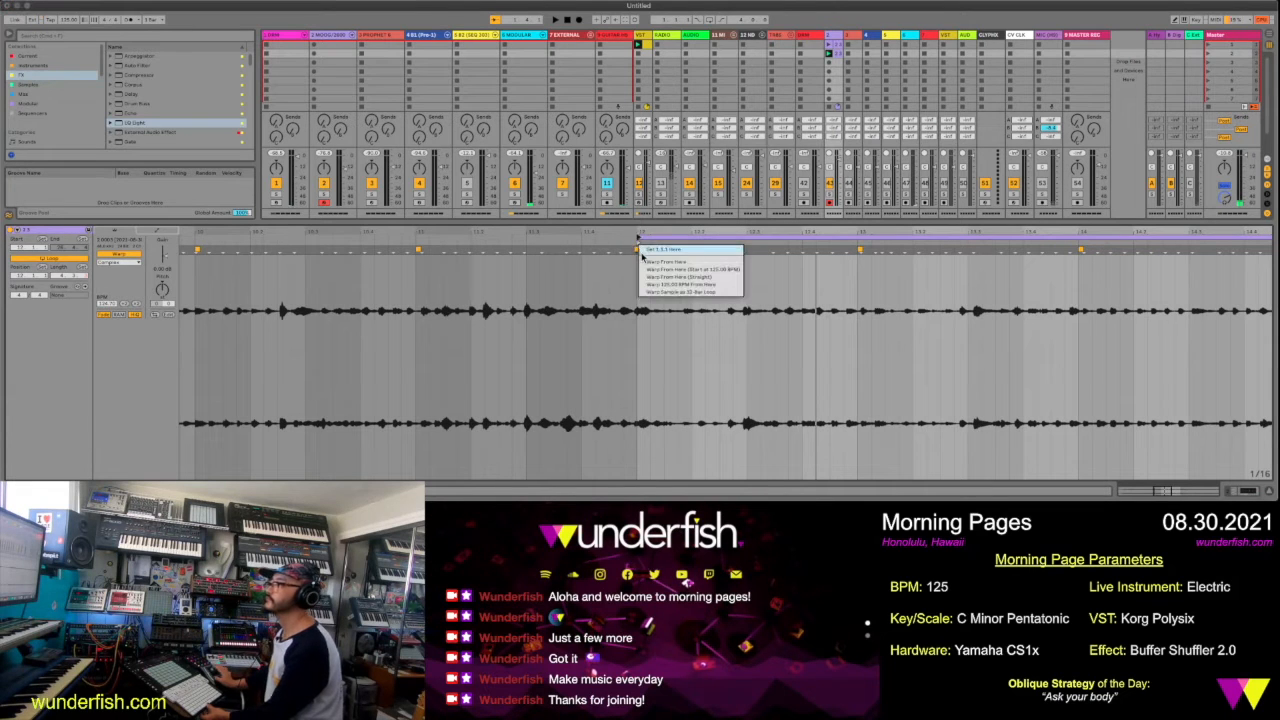
{"action": "left_click", "coordinate": [647, 262]}
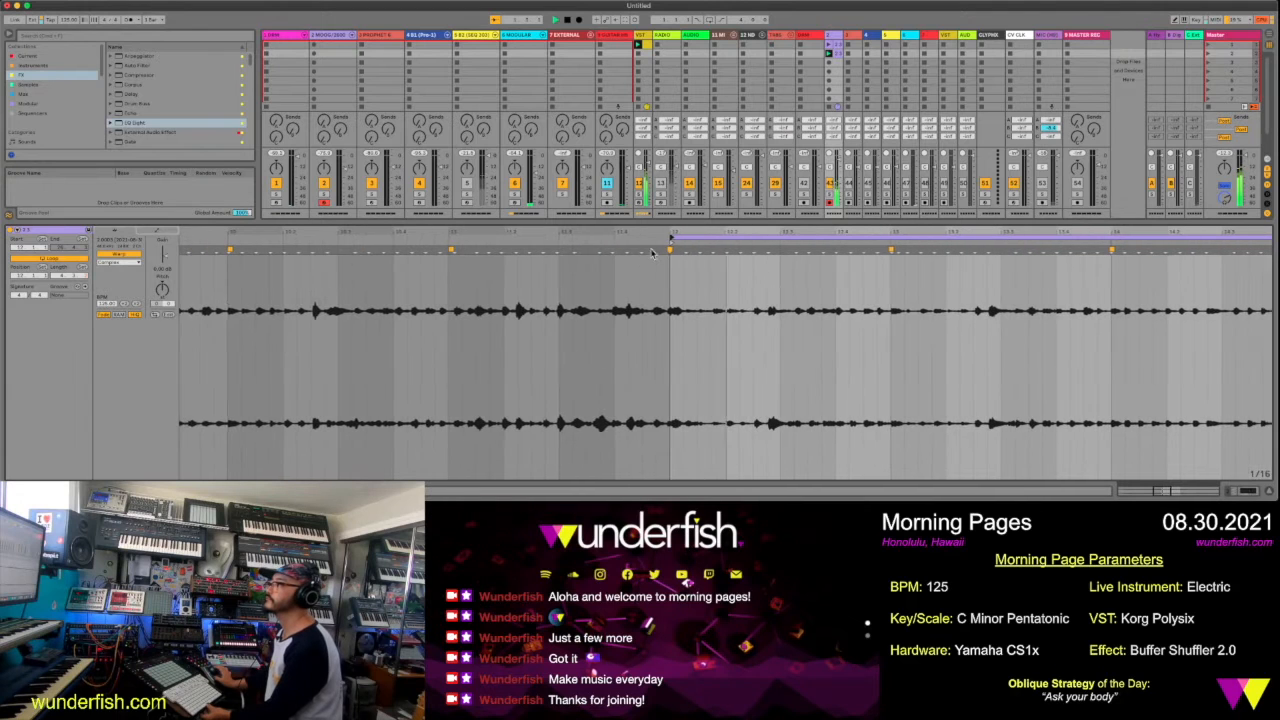
Start playback and try different loop lengths for the clip, settling on a loop end at bar 18
{"action": "key", "text": "space"}
{"action": "left_click_drag", "start_coordinate": [650, 232], "coordinate": [590, 168]}
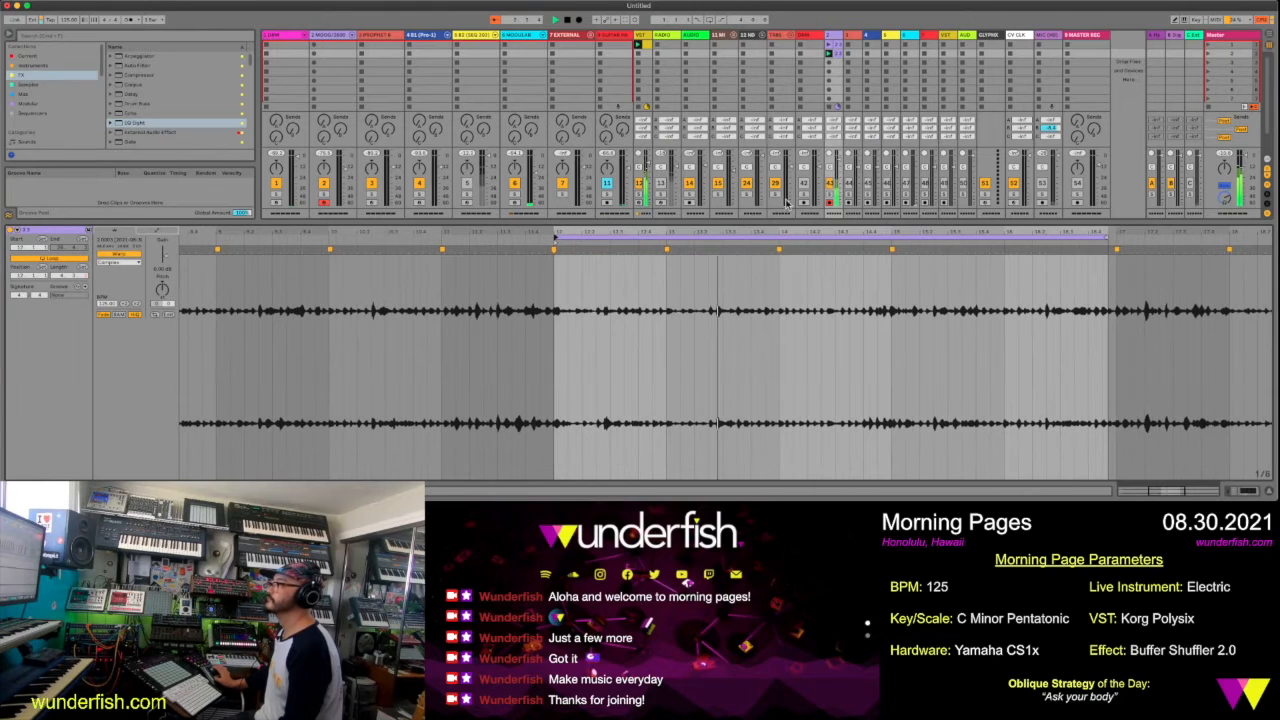
{"action": "left_click_drag", "start_coordinate": [1108, 237], "coordinate": [1117, 237]}
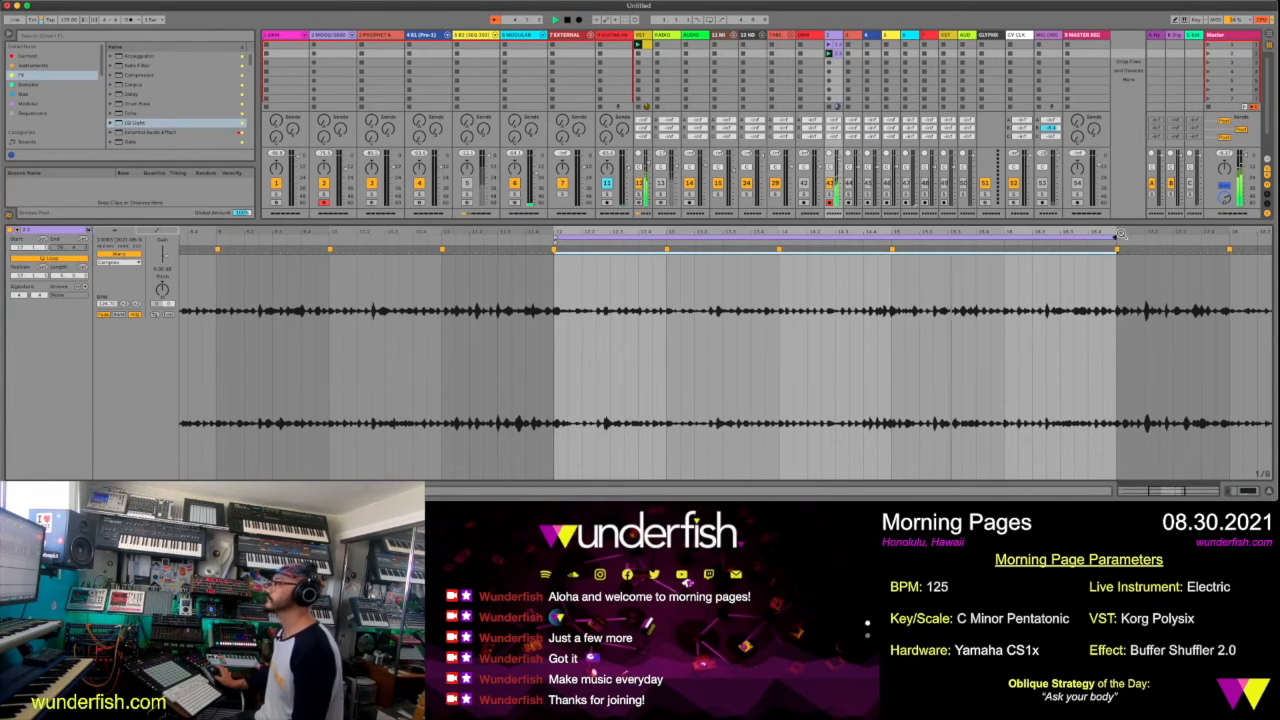
{"action": "left_click_drag", "start_coordinate": [1121, 234], "coordinate": [861, 257]}
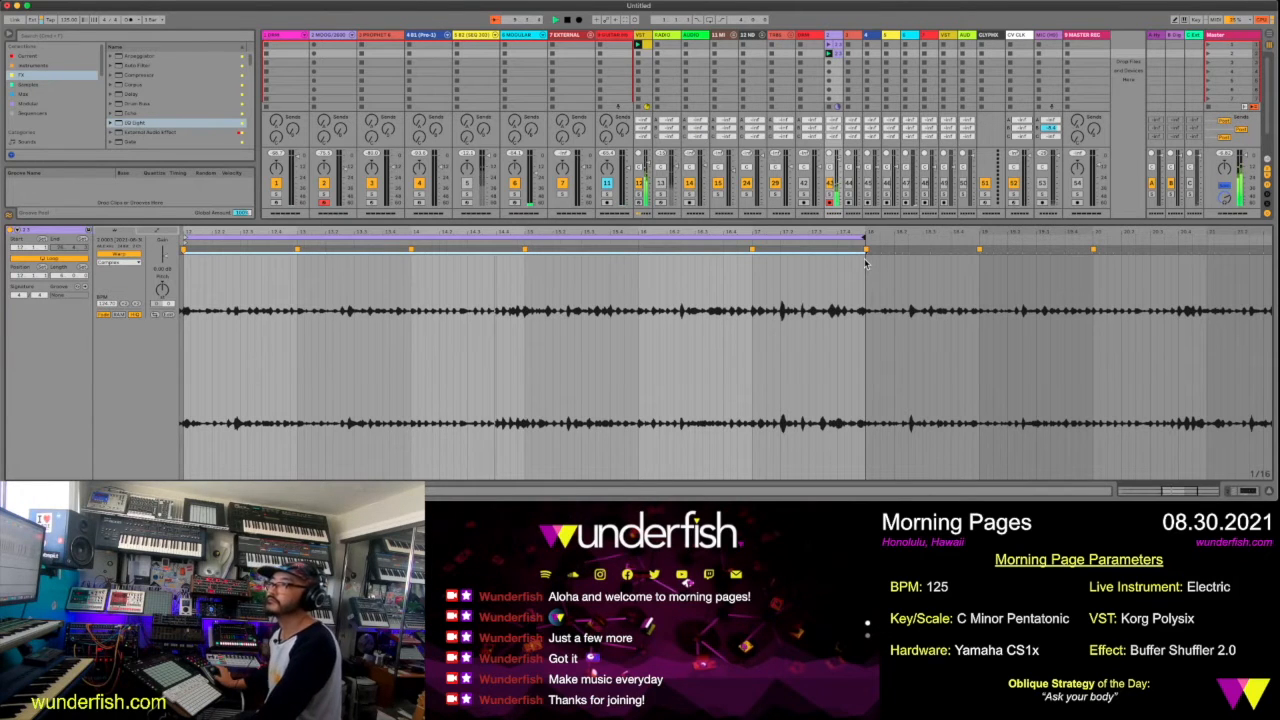
{"action": "left_click_drag", "start_coordinate": [857, 240], "coordinate": [760, 240]}
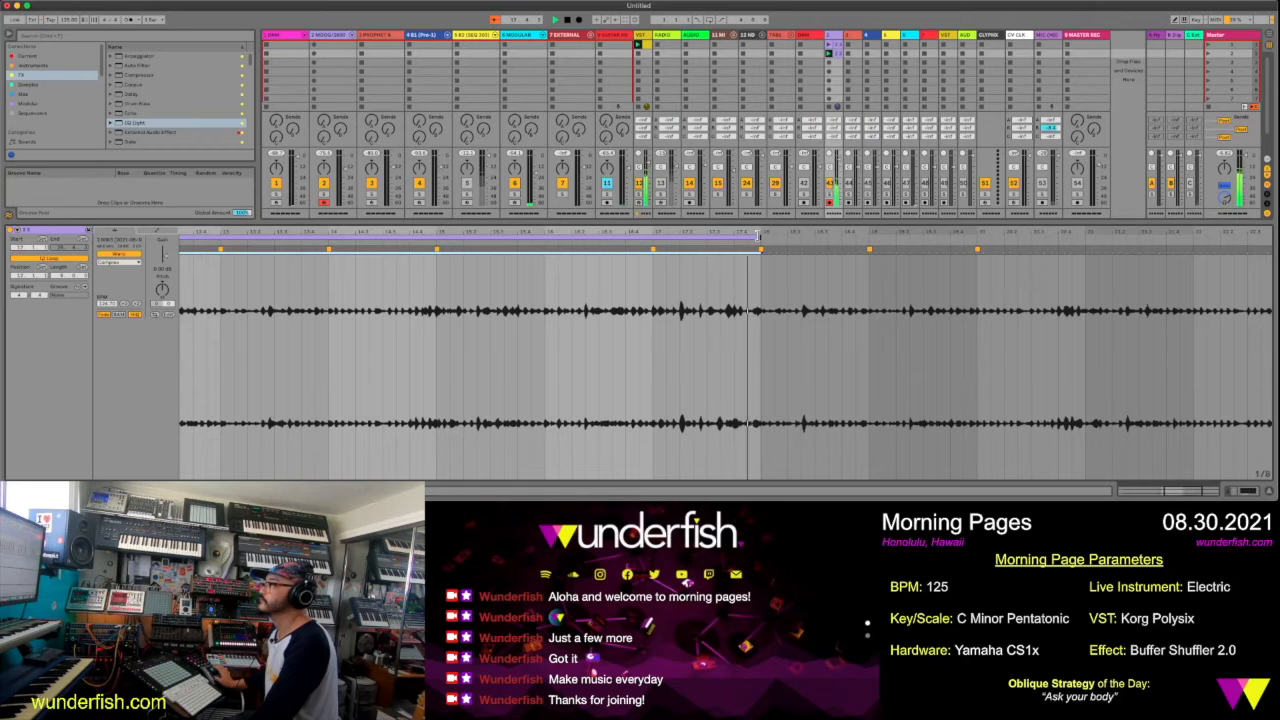
{"action": "left_click_drag", "start_coordinate": [758, 238], "coordinate": [975, 252]}
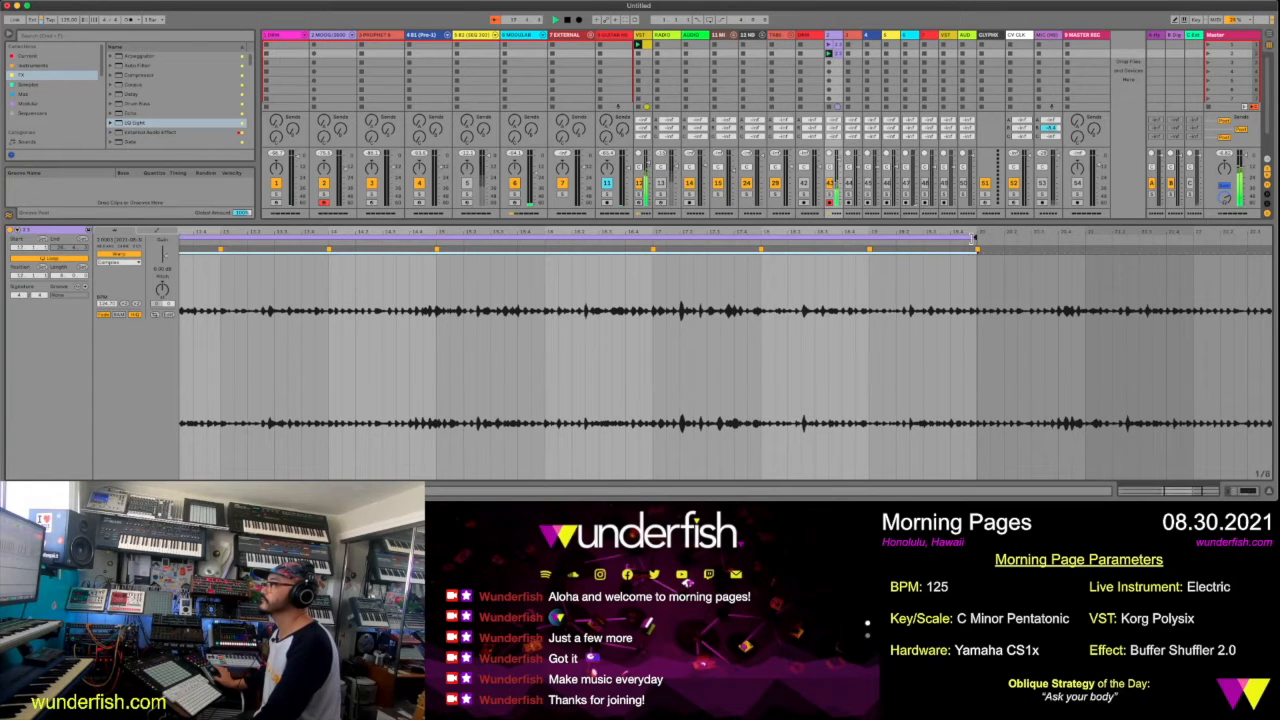
{"action": "left_click_drag", "start_coordinate": [973, 240], "coordinate": [821, 198]}
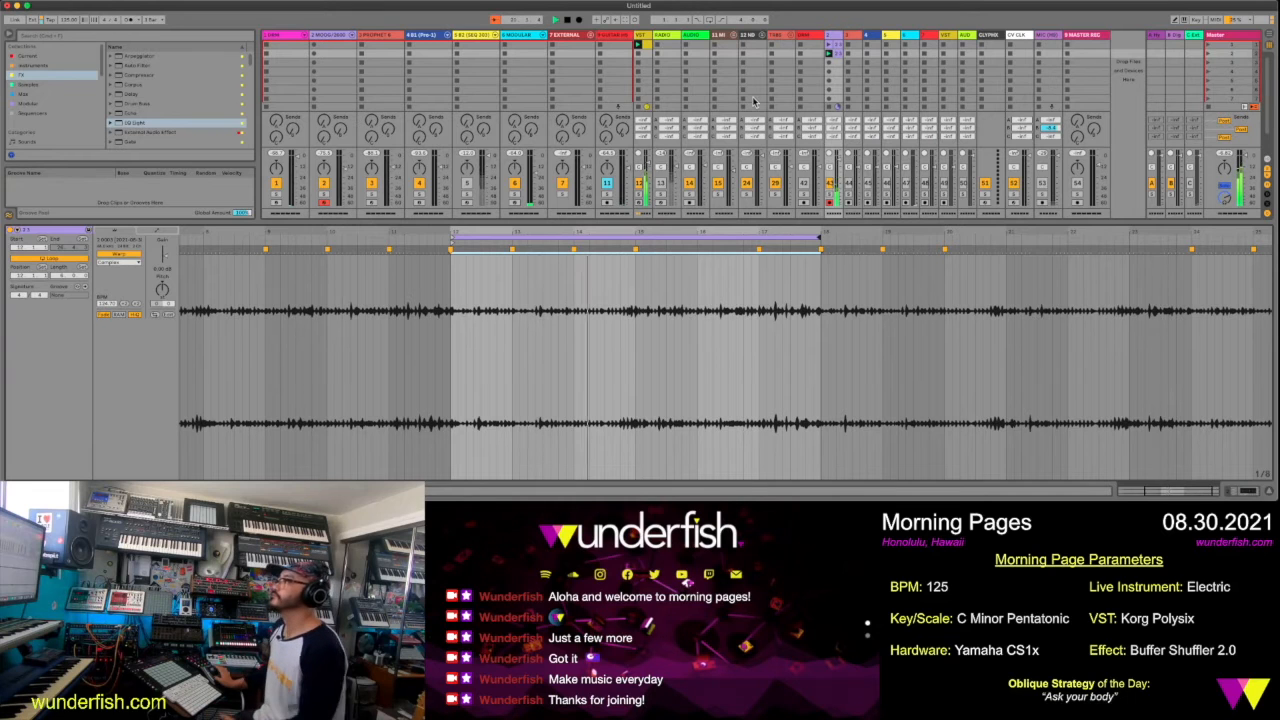
Create an empty MIDI clip in the first slot of the pink drum track and enlarge its note editor
{"action": "left_click", "coordinate": [835, 37]}
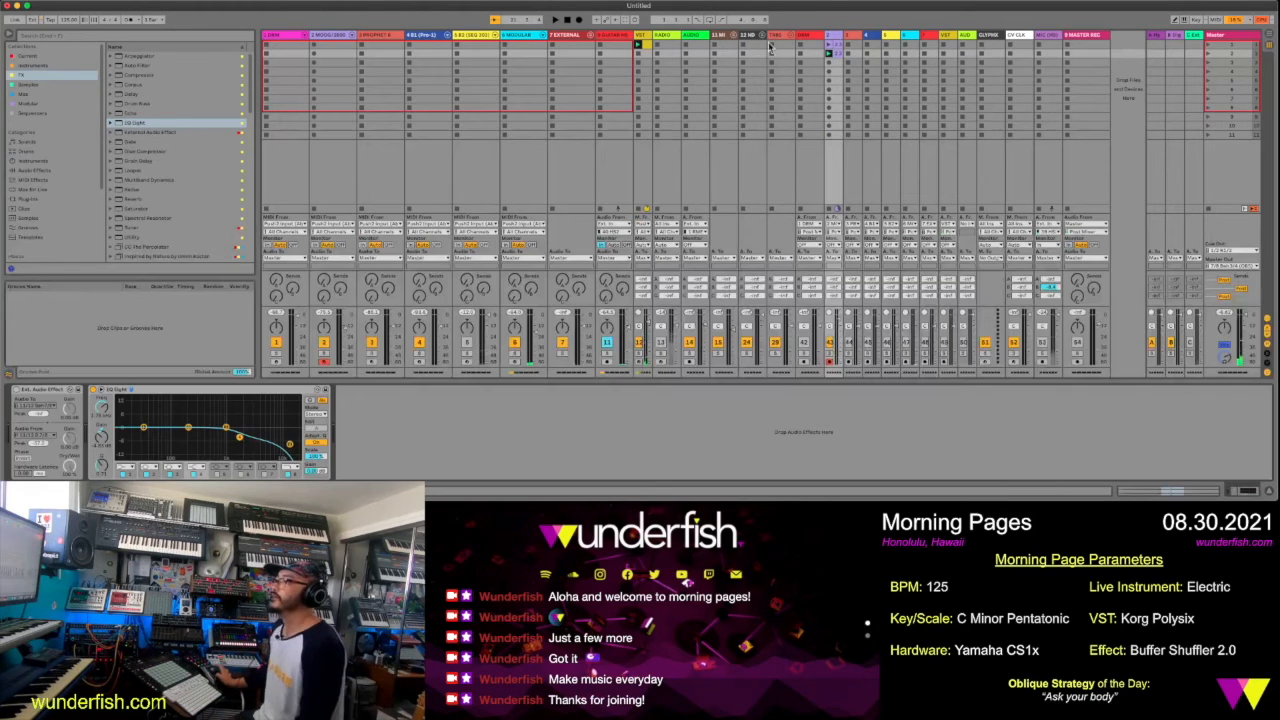
{"action": "left_click", "coordinate": [174, 36]}
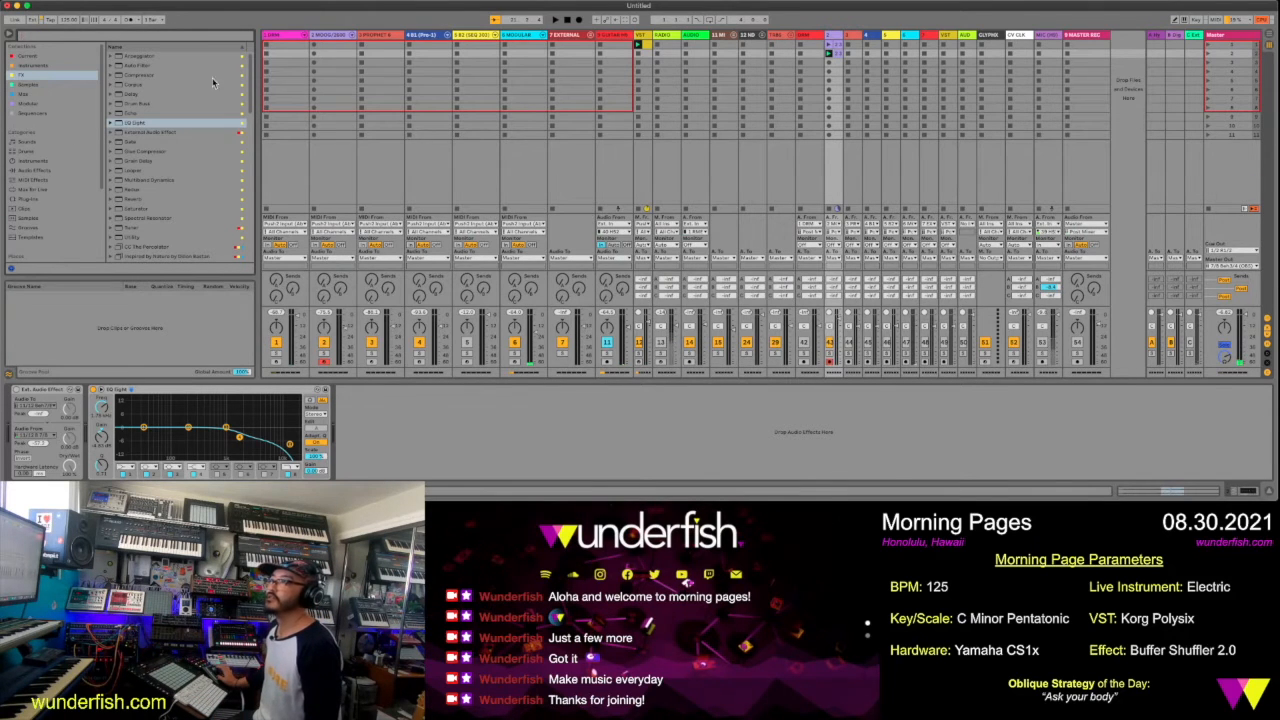
{"action": "left_click", "coordinate": [286, 47]}
{"action": "double_click", "coordinate": [286, 47]}
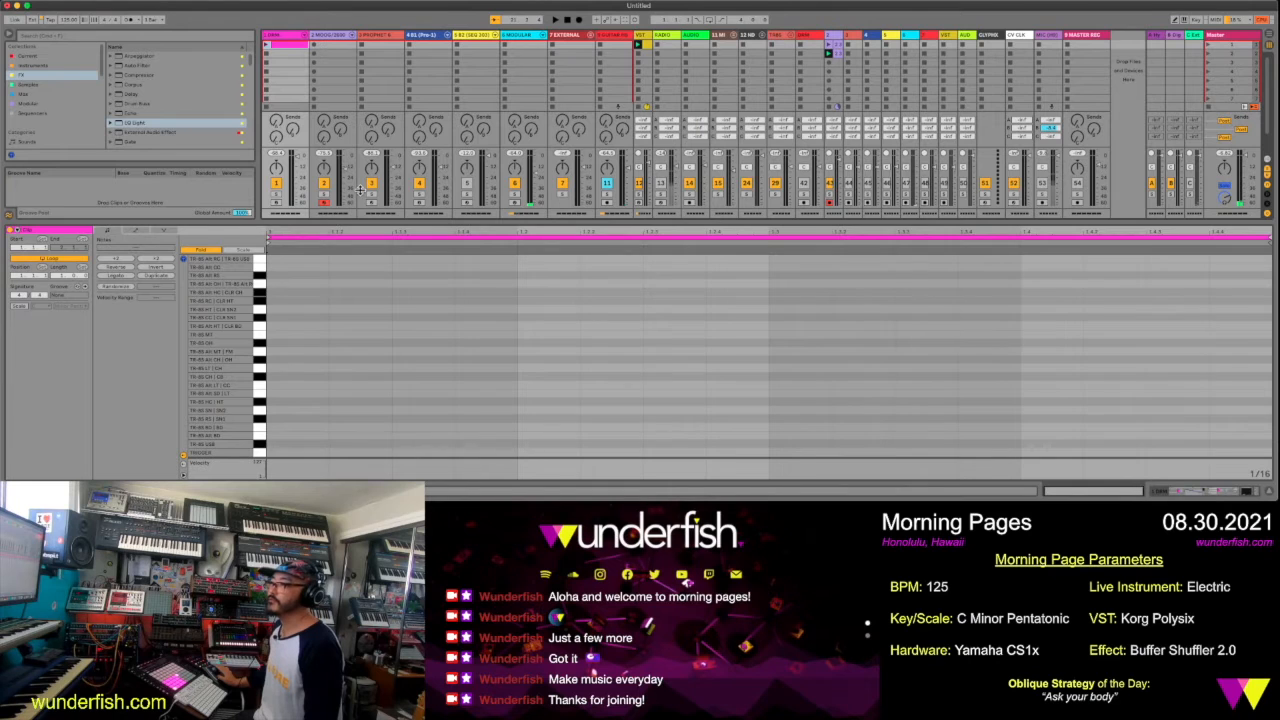
{"action": "left_click_drag", "start_coordinate": [360, 221], "coordinate": [360, 190]}
Draw a bass drum (BD) note on each of the four beats of the drum clip and launch it
{"action": "left_click", "coordinate": [264, 423]}
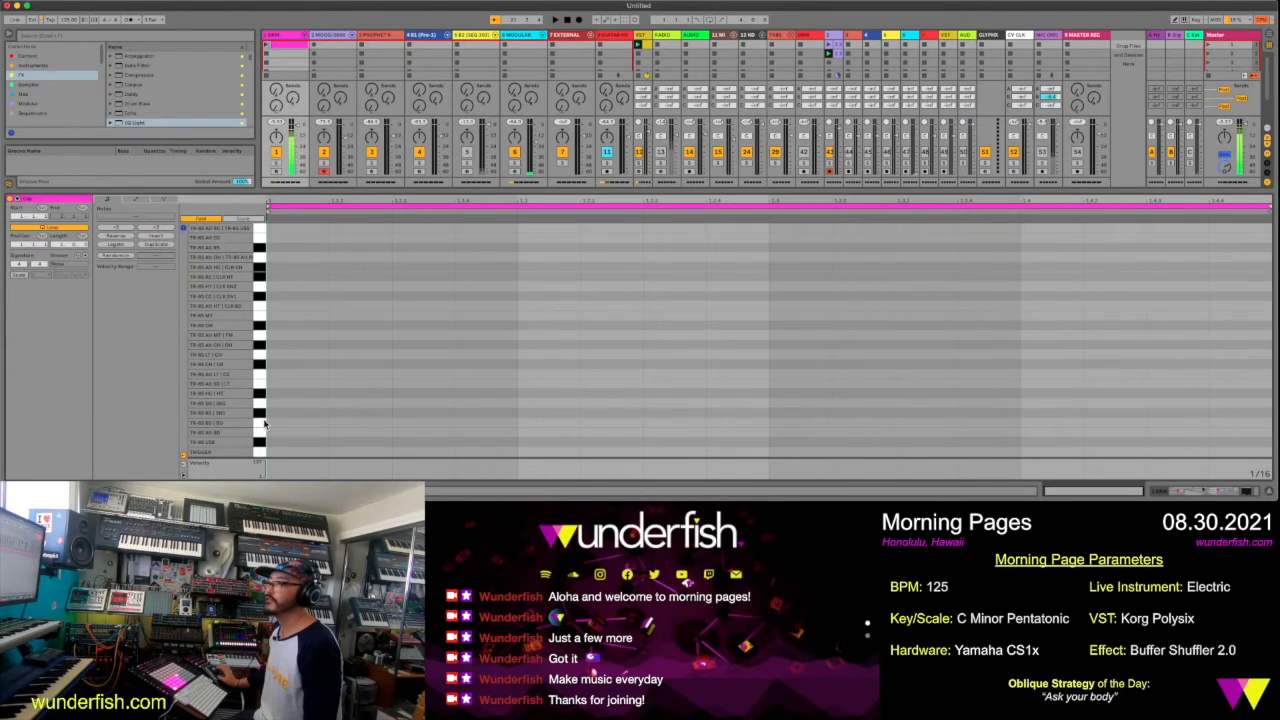
{"action": "double_click", "coordinate": [272, 425]}
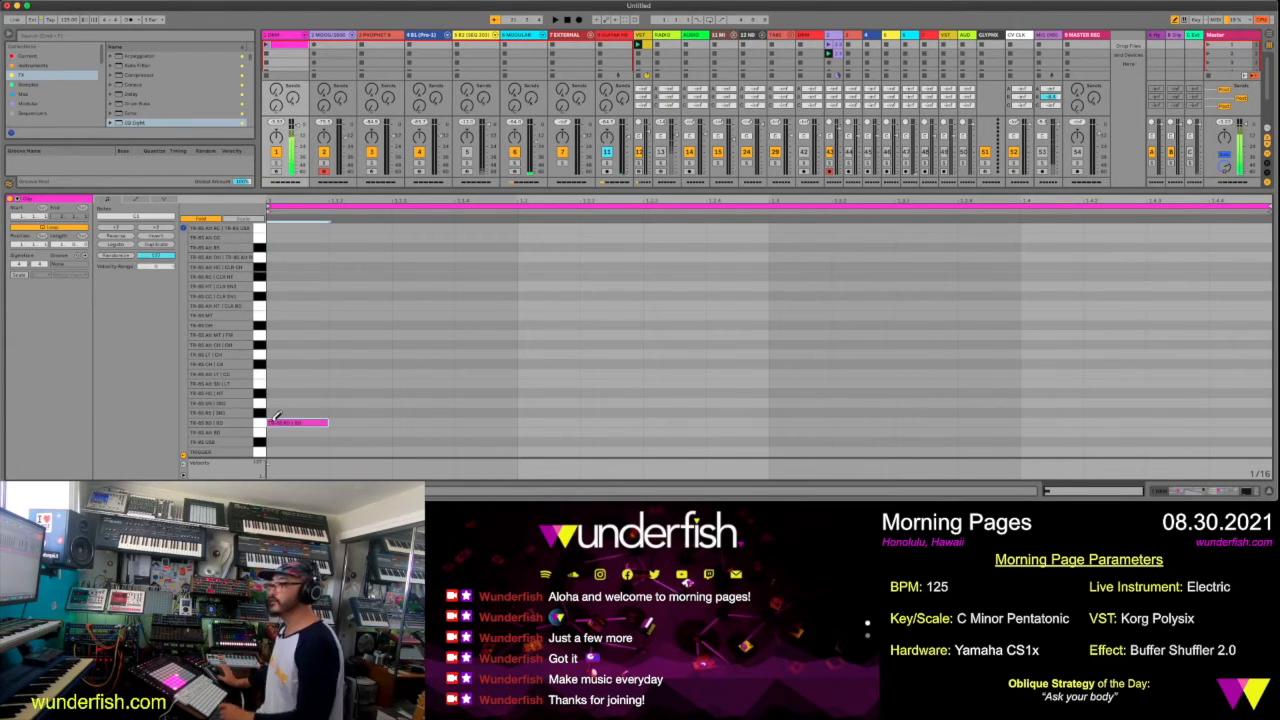
{"action": "left_click", "coordinate": [534, 421]}
{"action": "left_click", "coordinate": [787, 421]}
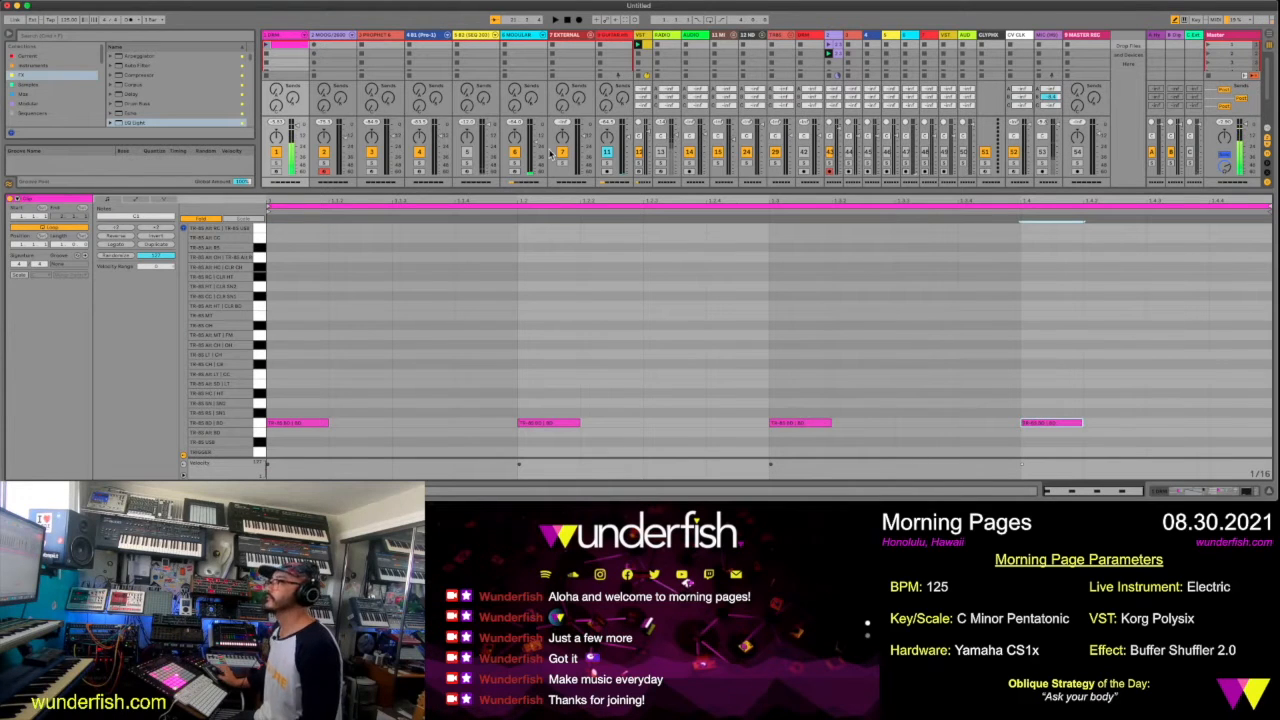
{"action": "left_click", "coordinate": [267, 47]}
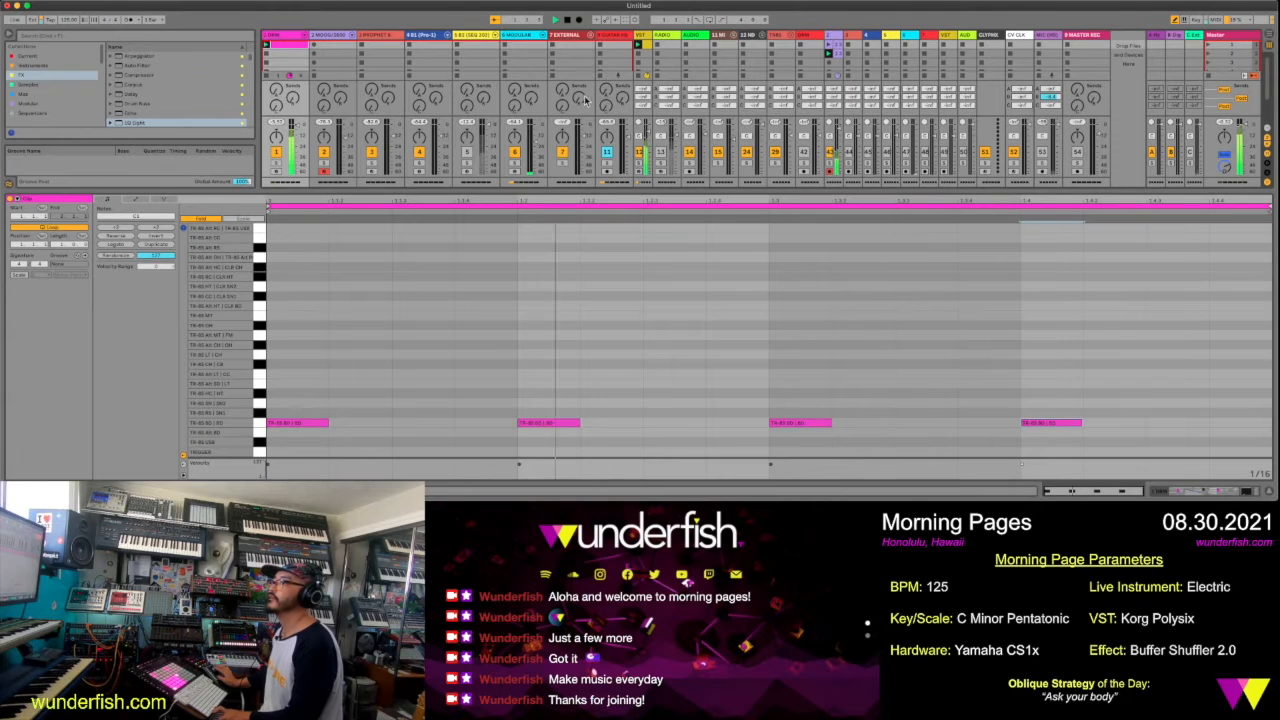
Reopen the light purple track's looped clip and add three warp markers in the second half of bar 17 and one in bar 16
{"action": "left_click_drag", "start_coordinate": [750, 190], "coordinate": [755, 305]}
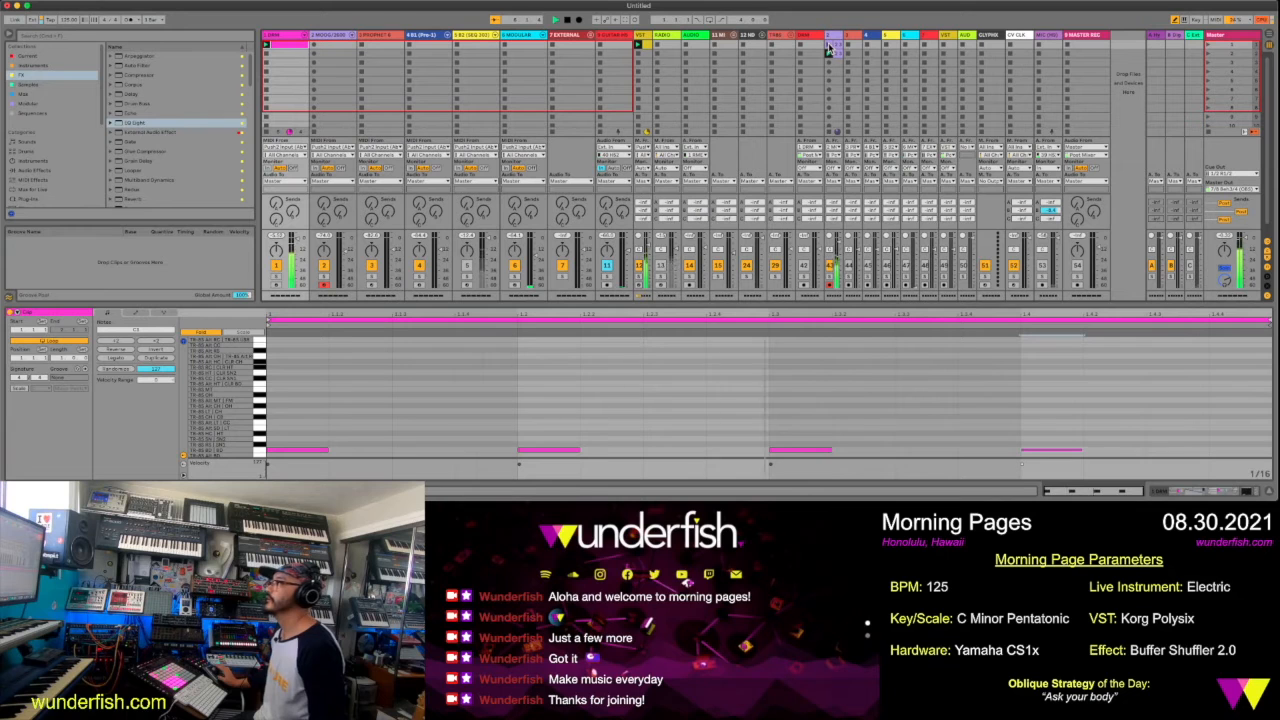
{"action": "left_click", "coordinate": [828, 50]}
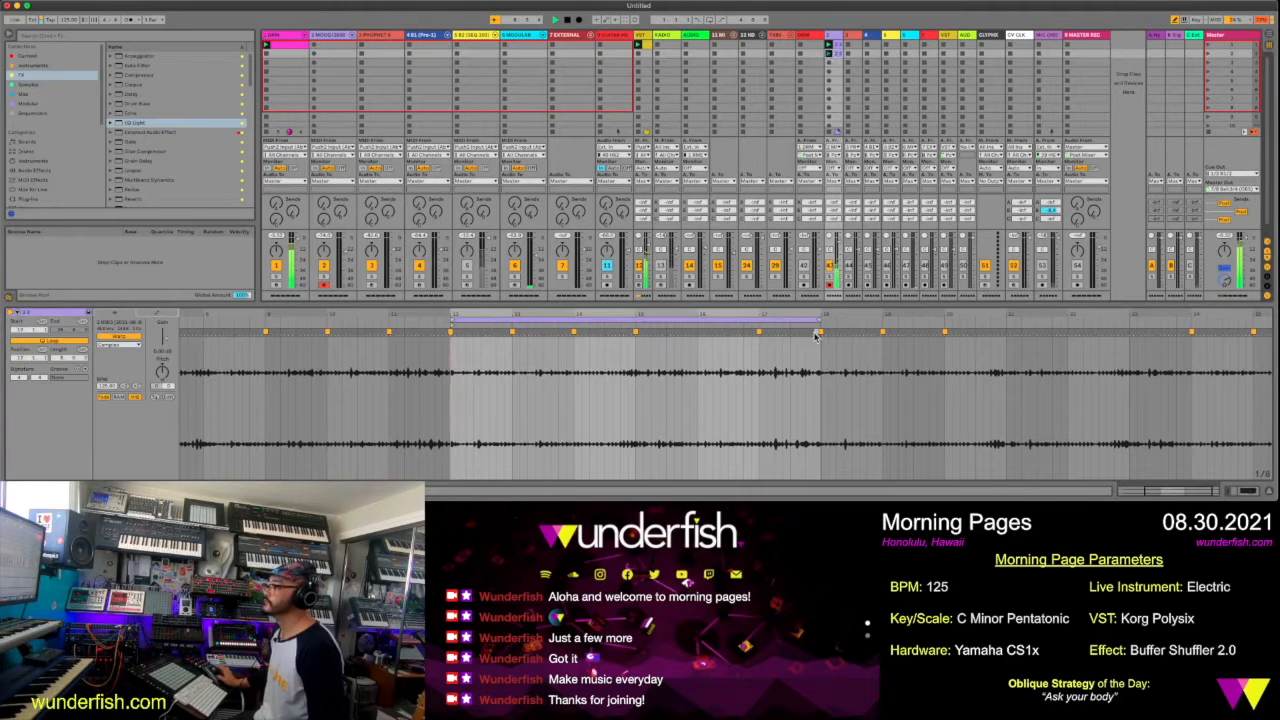
{"action": "left_click_drag", "start_coordinate": [799, 315], "coordinate": [405, 380]}
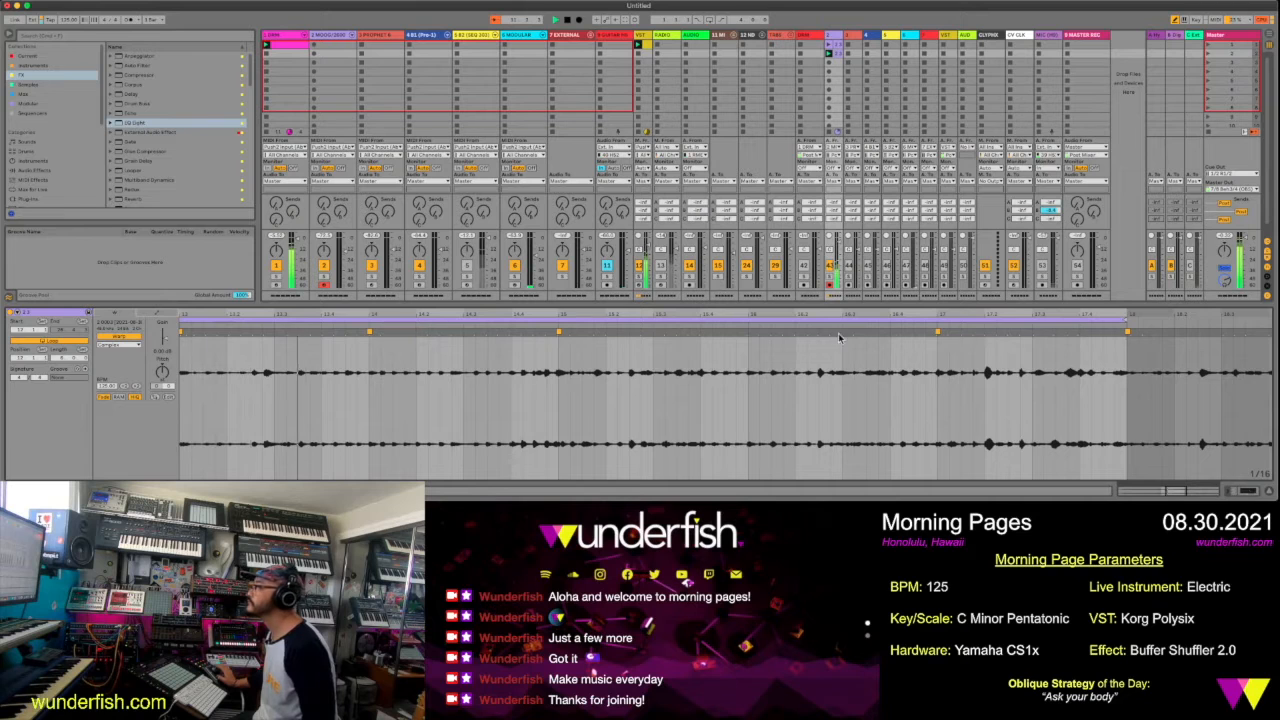
{"action": "double_click", "coordinate": [1033, 332]}
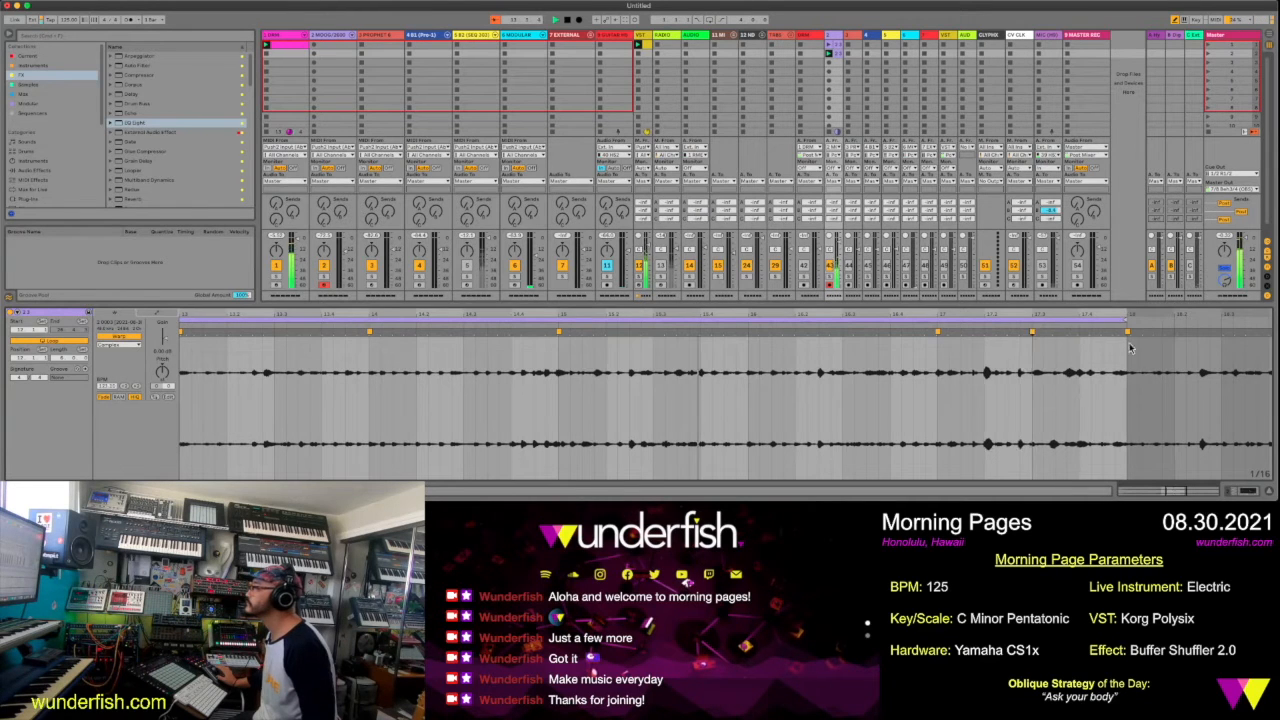
{"action": "double_click", "coordinate": [1068, 334]}
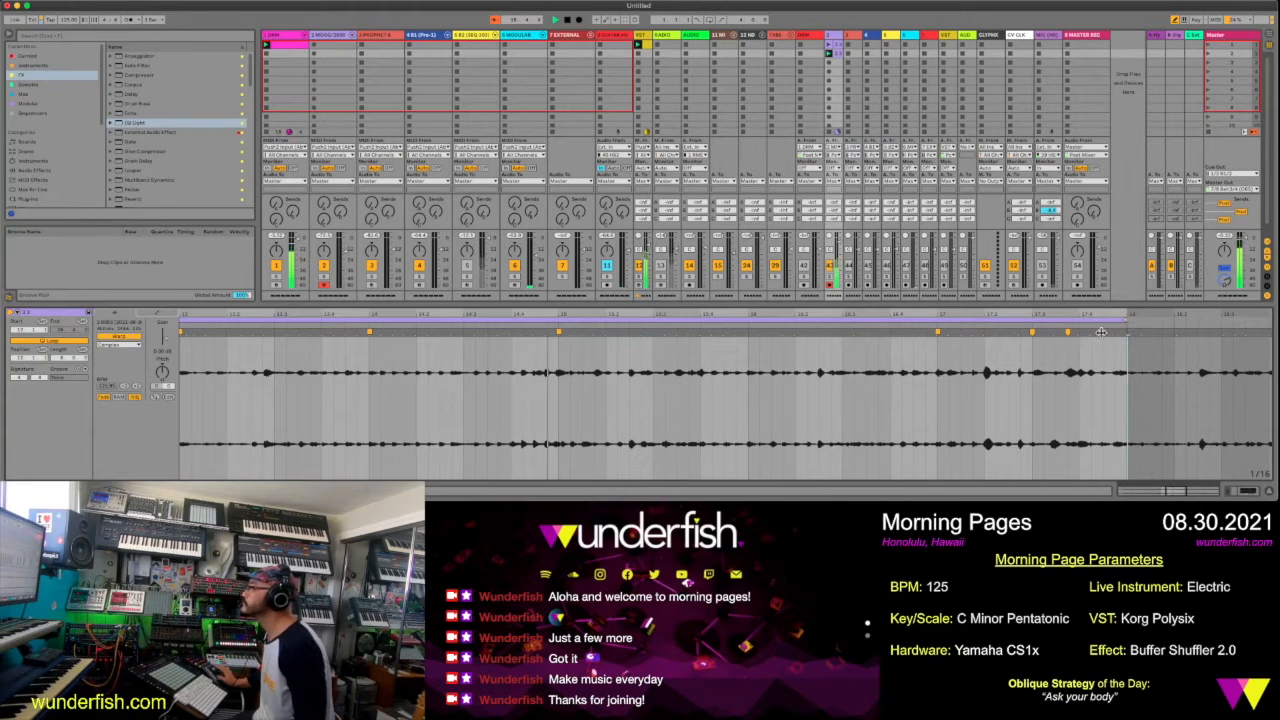
{"action": "double_click", "coordinate": [1108, 352]}
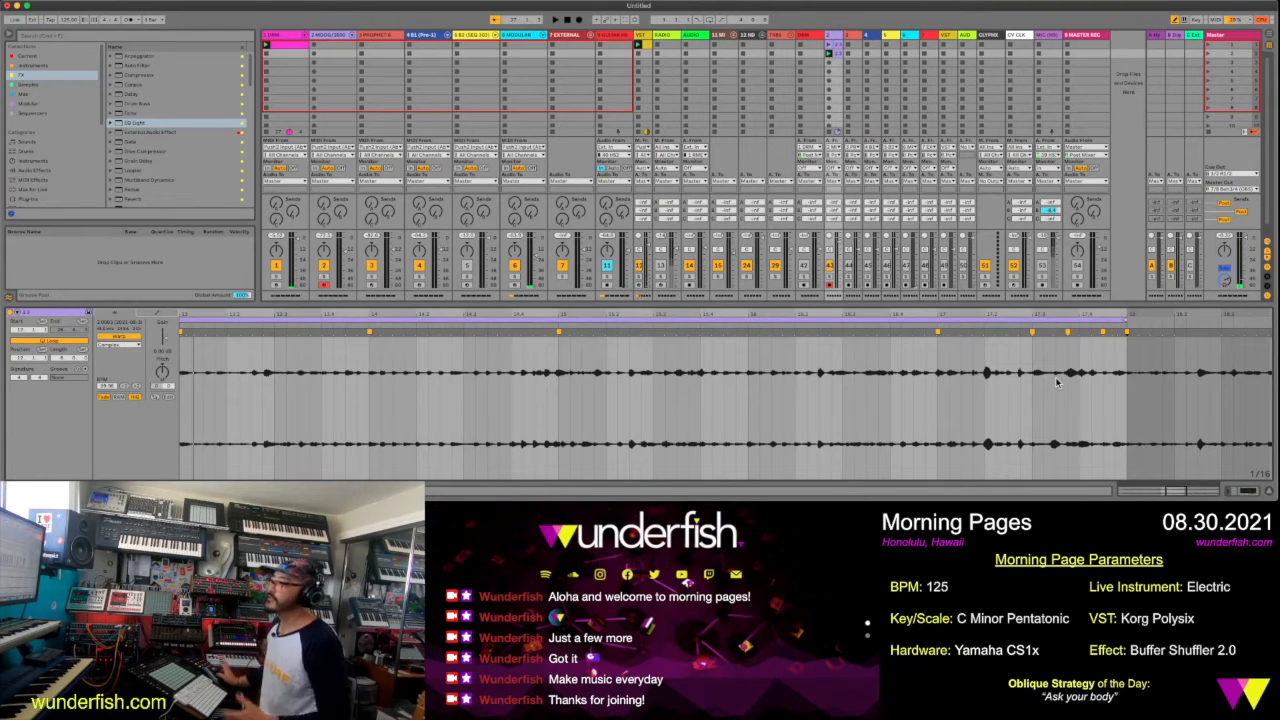
{"action": "double_click", "coordinate": [819, 333]}
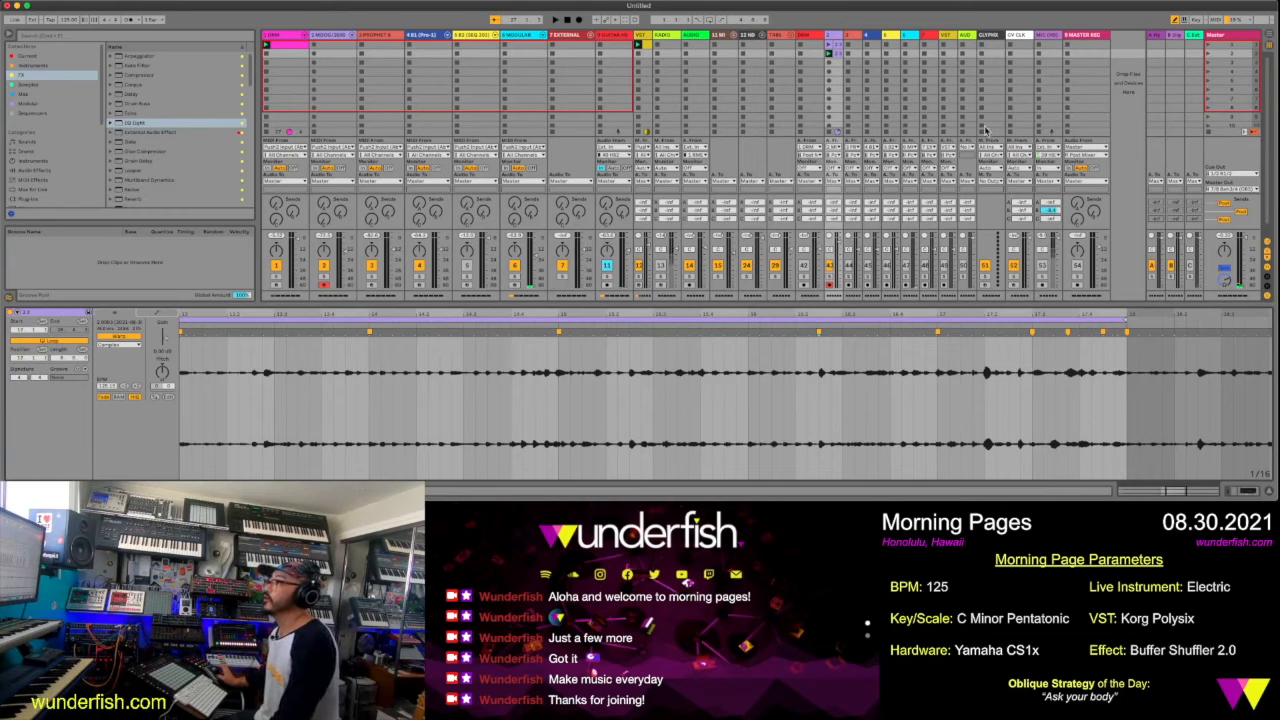
Add an Echo effect and an LFO device after the EQ Eight on the light purple track
{"action": "left_click", "coordinate": [834, 37]}
{"action": "left_click", "coordinate": [199, 39]}
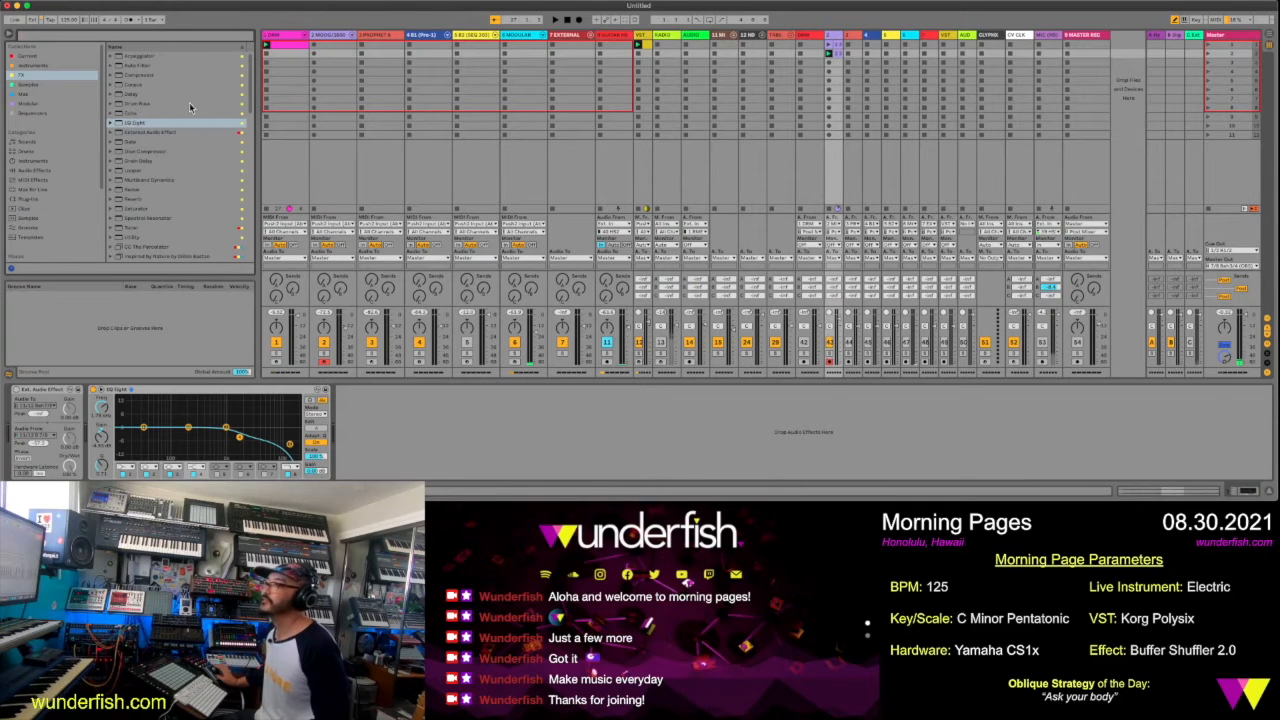
{"action": "left_click", "coordinate": [130, 115]}
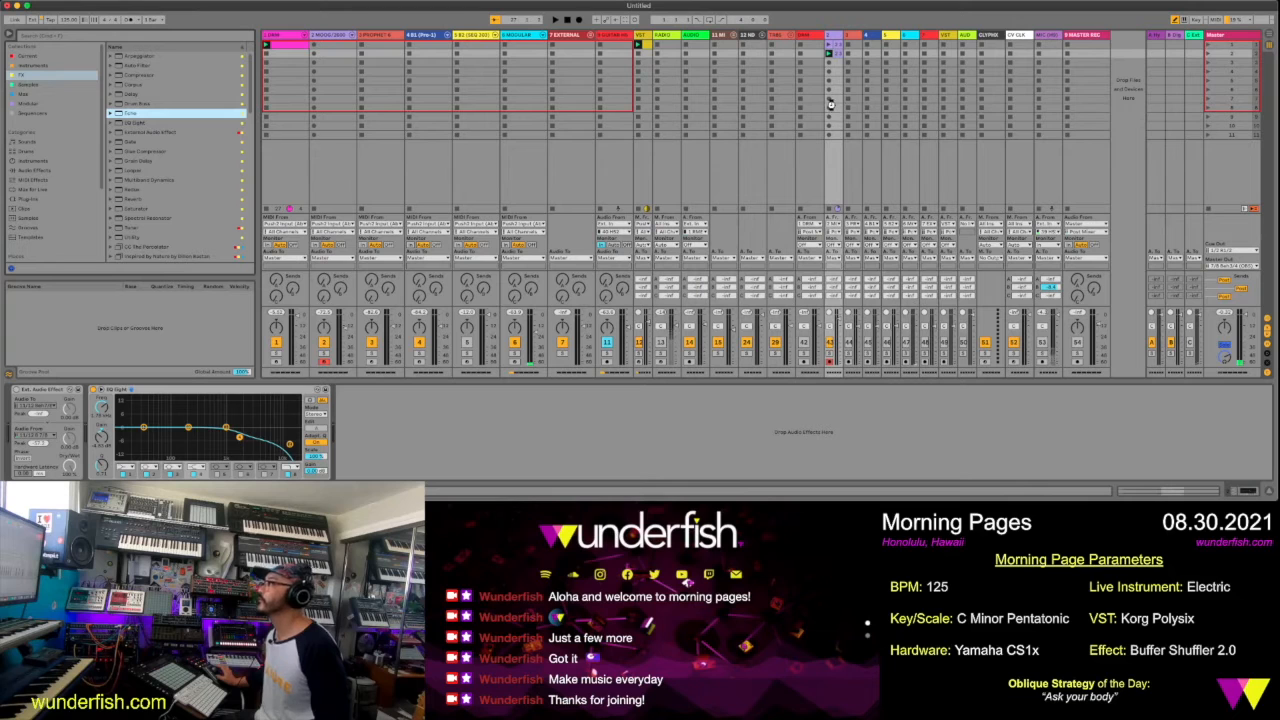
{"action": "left_click_drag", "start_coordinate": [830, 104], "coordinate": [830, 105]}
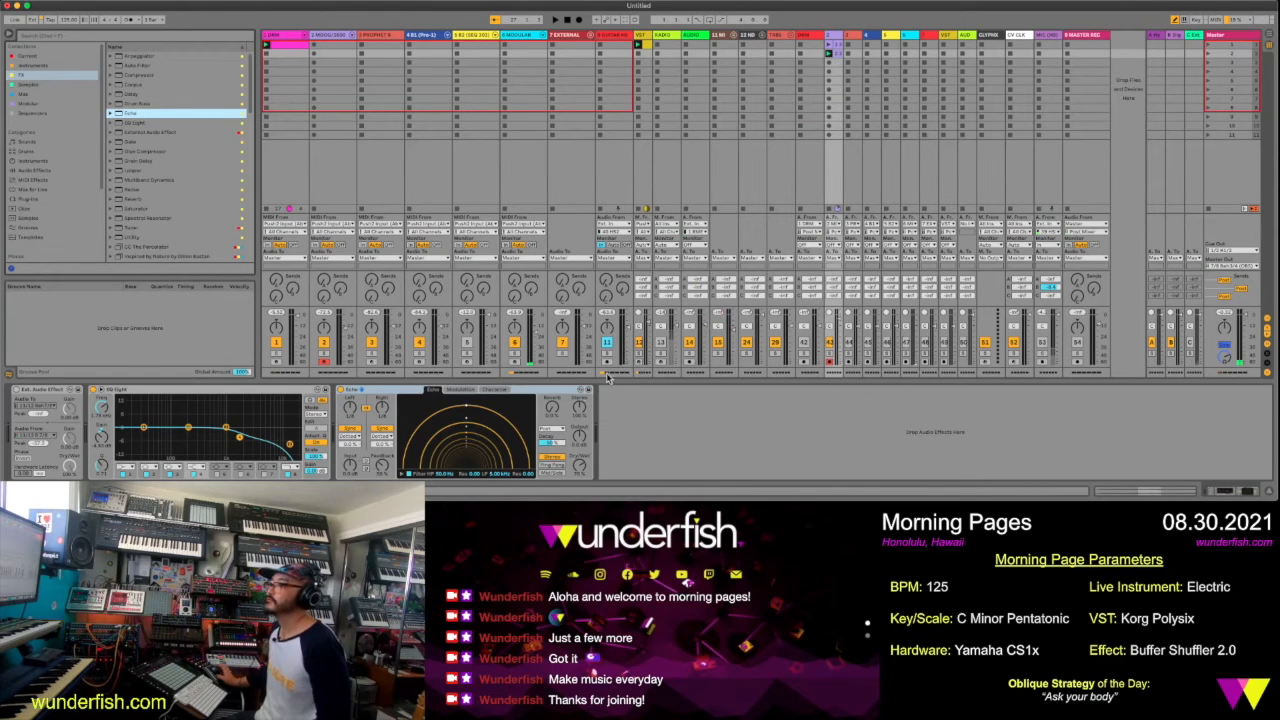
{"action": "left_click", "coordinate": [50, 57]}
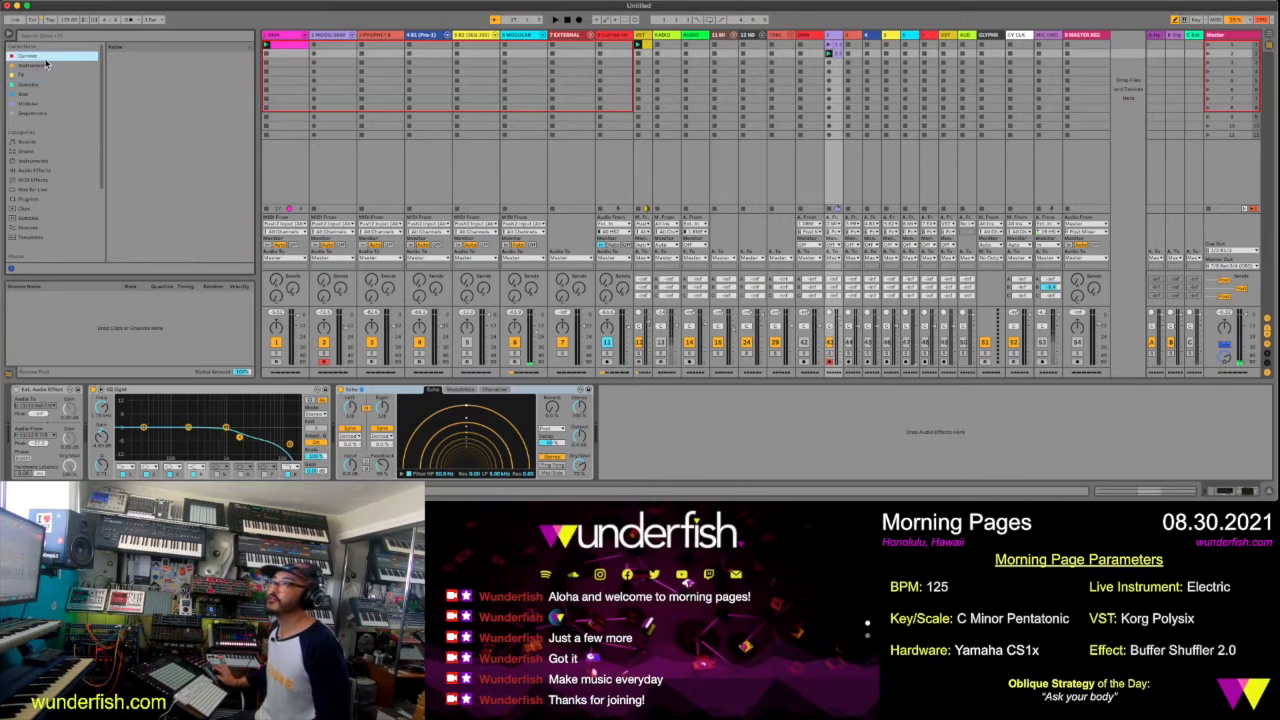
{"action": "left_click", "coordinate": [133, 75]}
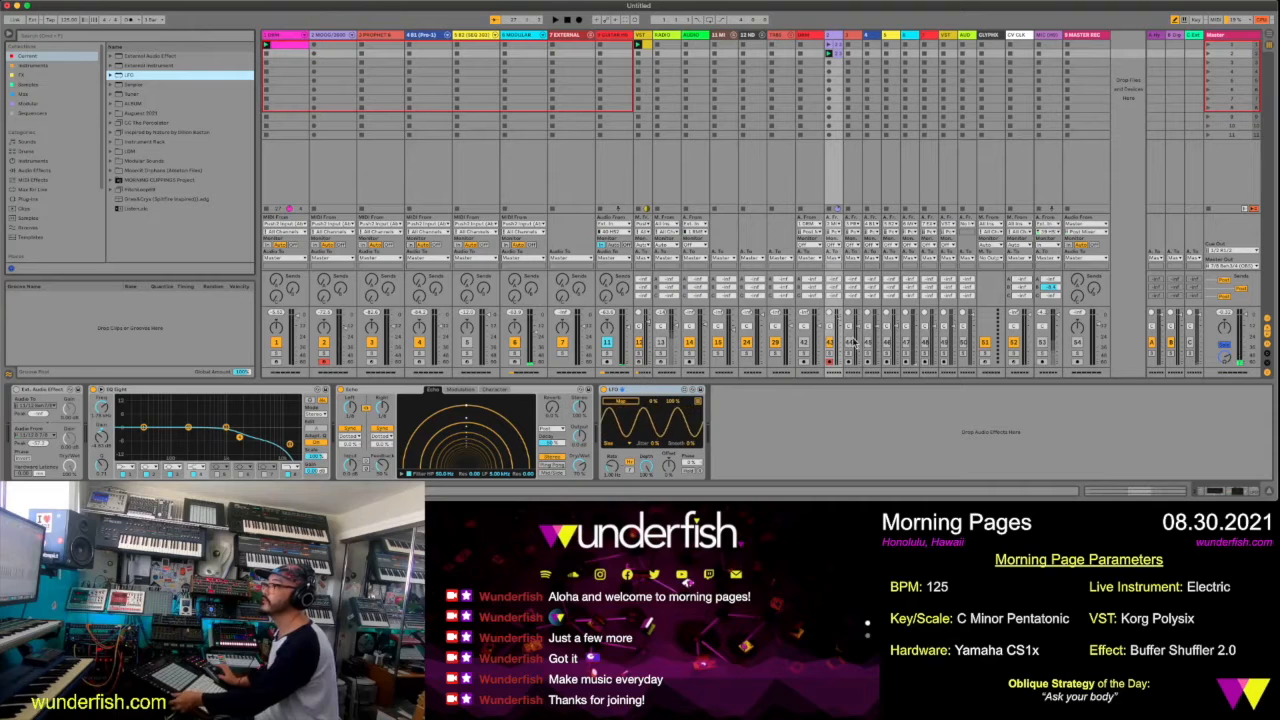
Start playback, unlink the Echo's left and right delay times, and adjust the right one
{"action": "key", "text": "space"}
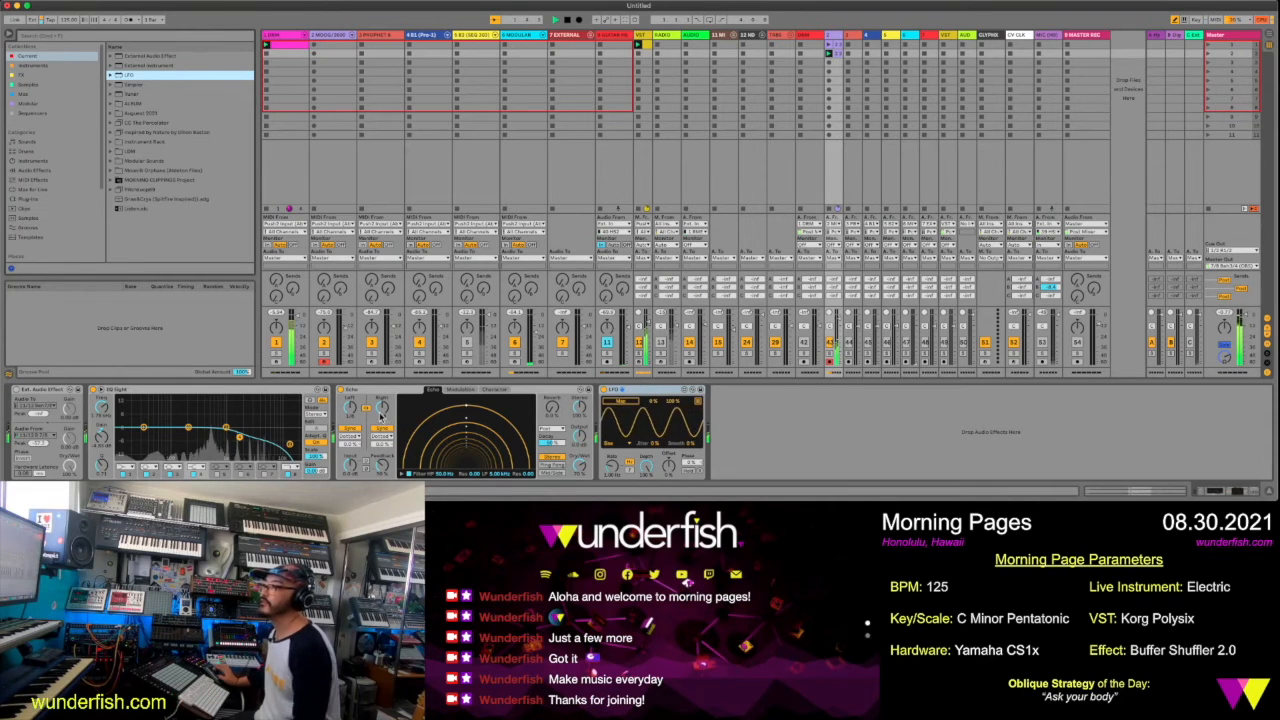
{"action": "left_click", "coordinate": [368, 410]}
{"action": "left_click_drag", "start_coordinate": [381, 410], "coordinate": [381, 400]}
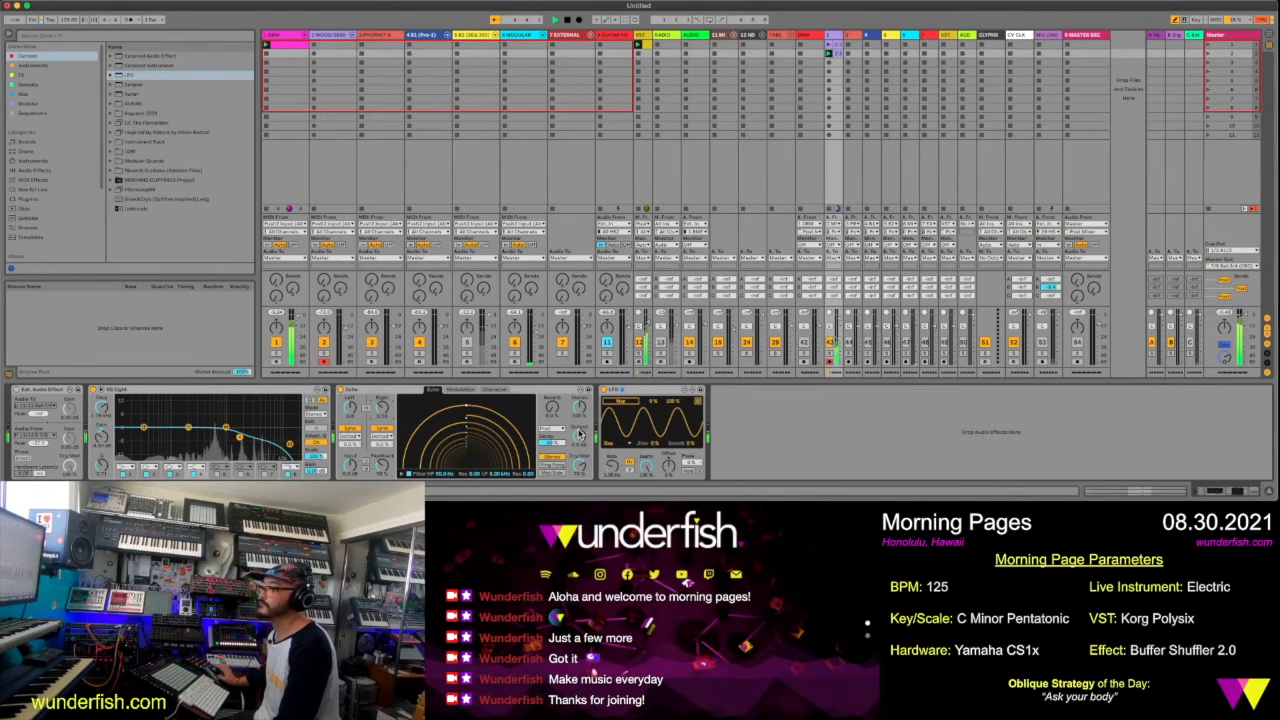
Map the LFO to the Echo's right delay division, sync its rate to tempo, and adjust its depth, rate and phase
{"action": "left_click", "coordinate": [630, 470]}
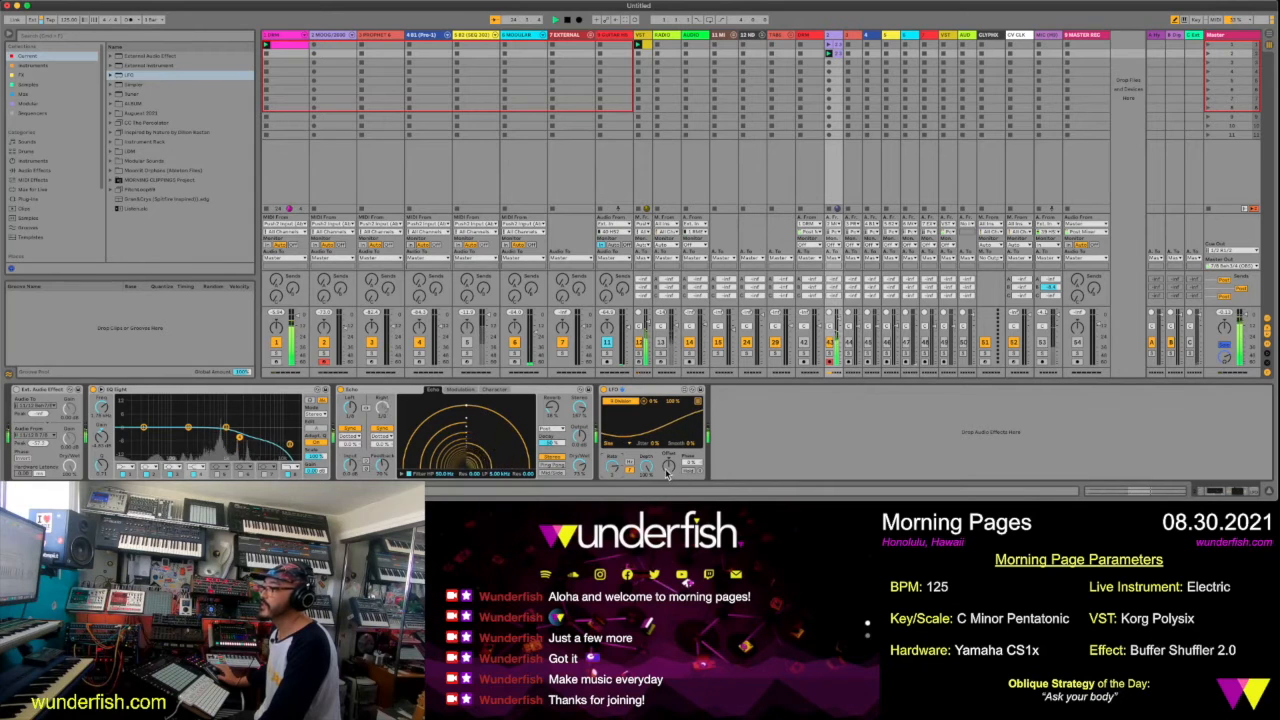
{"action": "left_click_drag", "start_coordinate": [646, 467], "coordinate": [648, 483]}
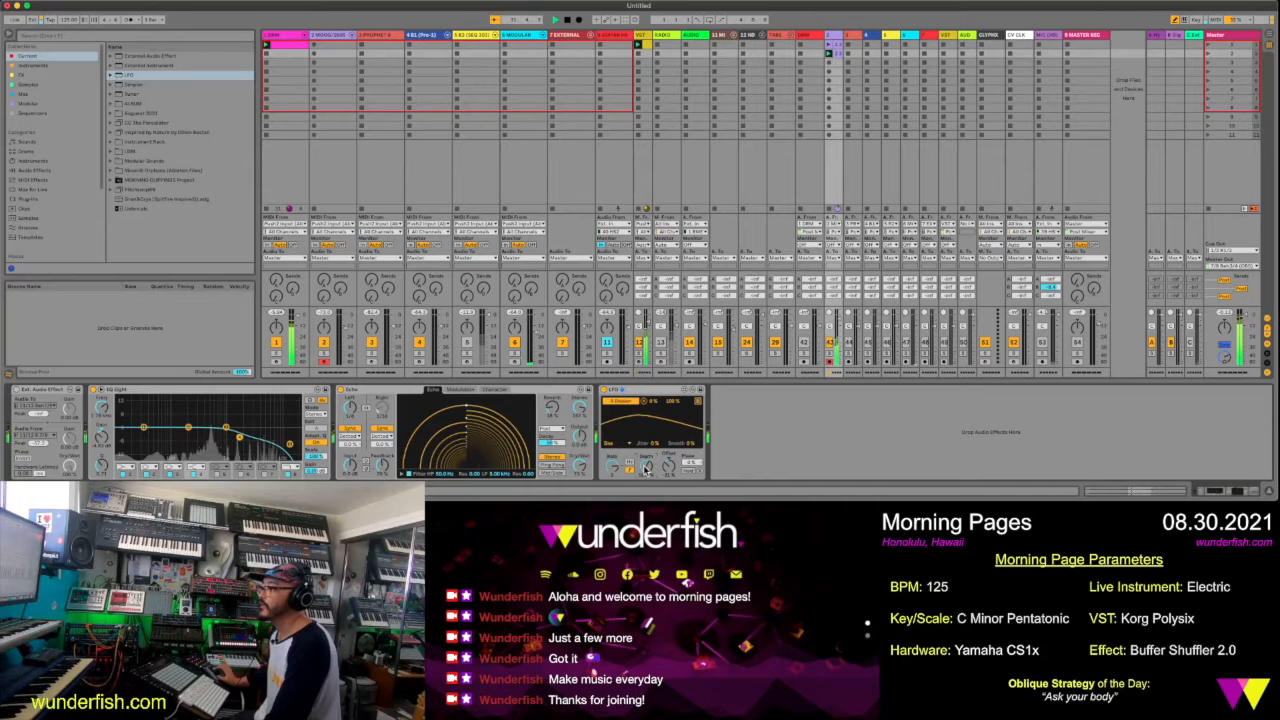
{"action": "left_click_drag", "start_coordinate": [612, 472], "coordinate": [612, 468]}
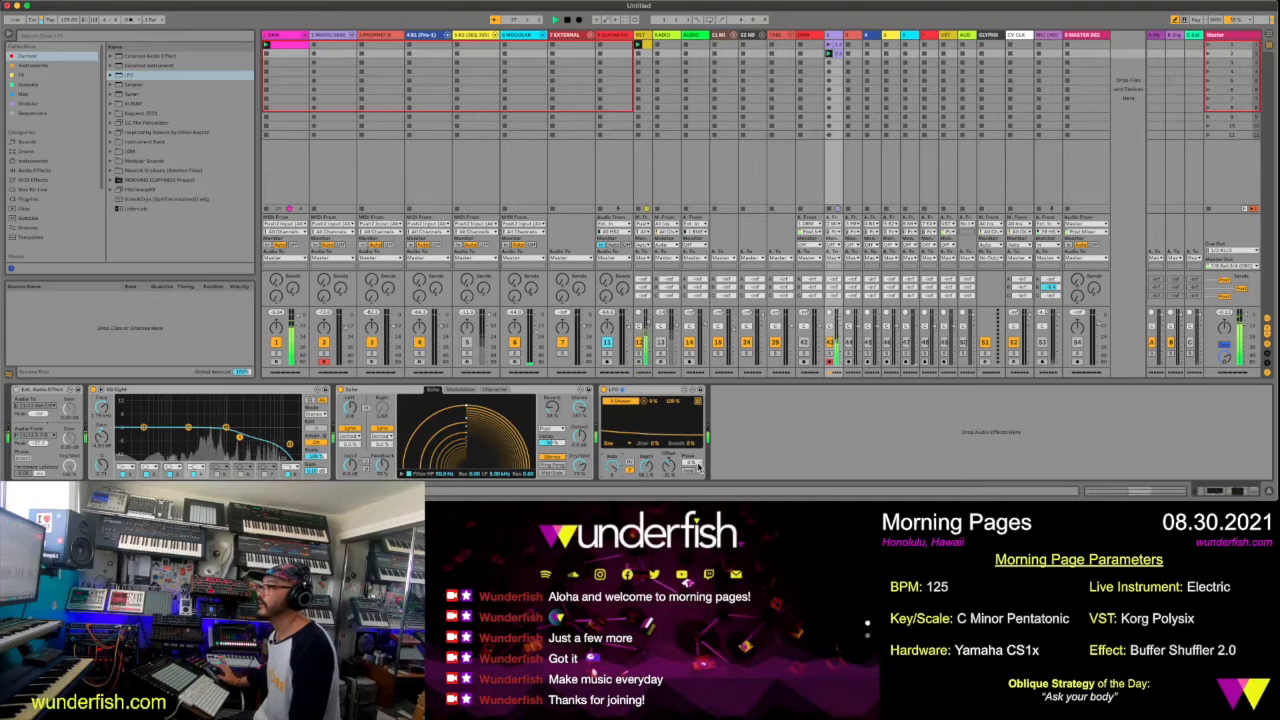
{"action": "left_click_drag", "start_coordinate": [698, 463], "coordinate": [698, 447]}
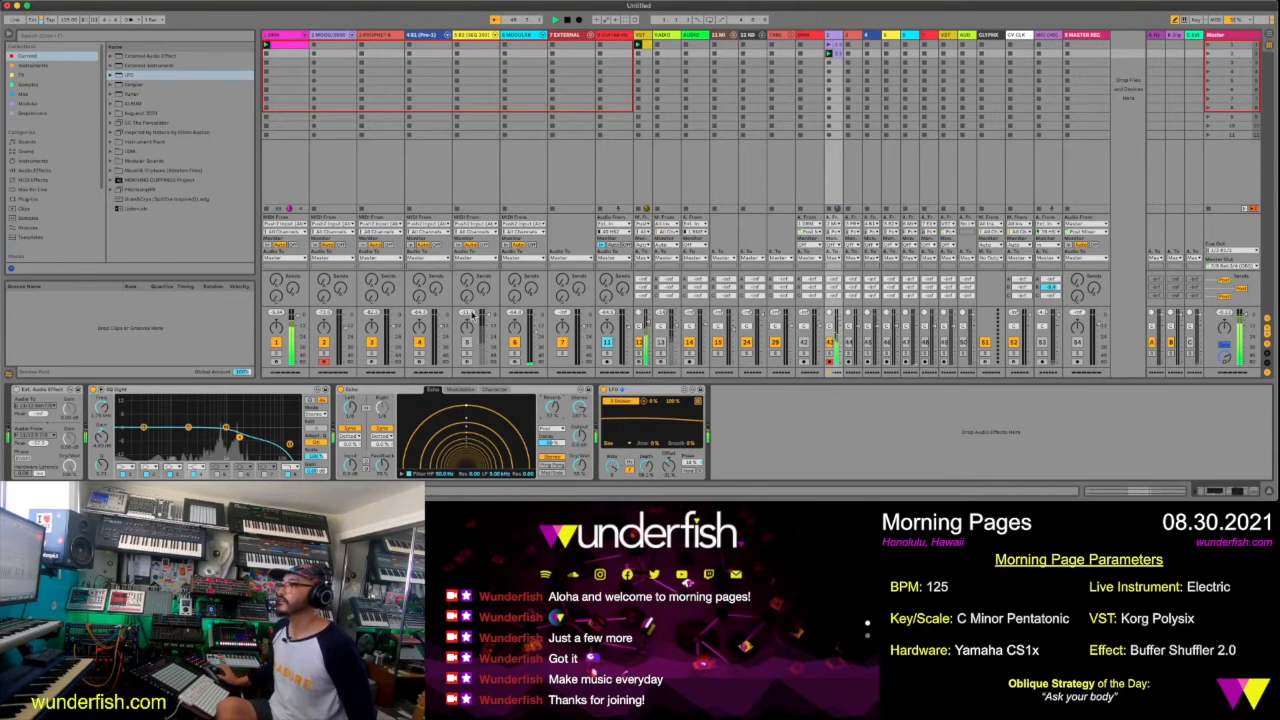
Reopen the pink drum track's clip, unfold its note rows, and draw snare notes on beats 2 and 4
{"action": "left_click", "coordinate": [287, 46]}
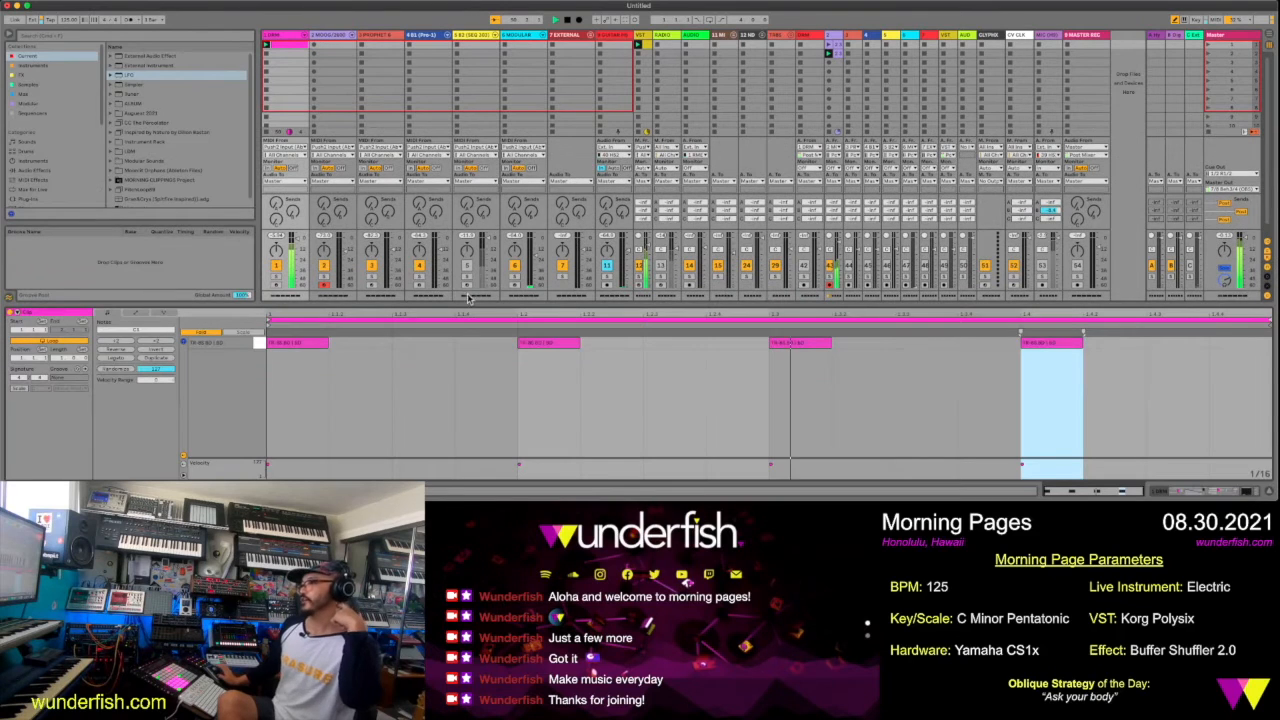
{"action": "left_click", "coordinate": [198, 334]}
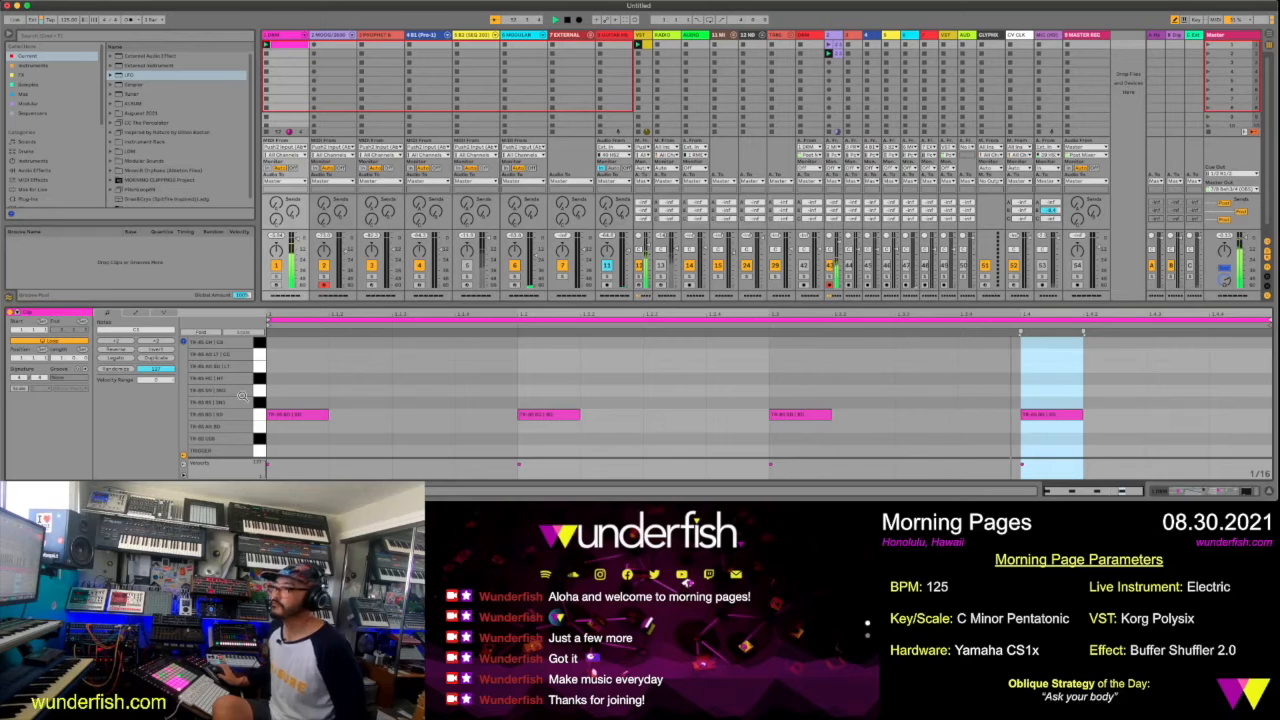
{"action": "left_click", "coordinate": [548, 389]}
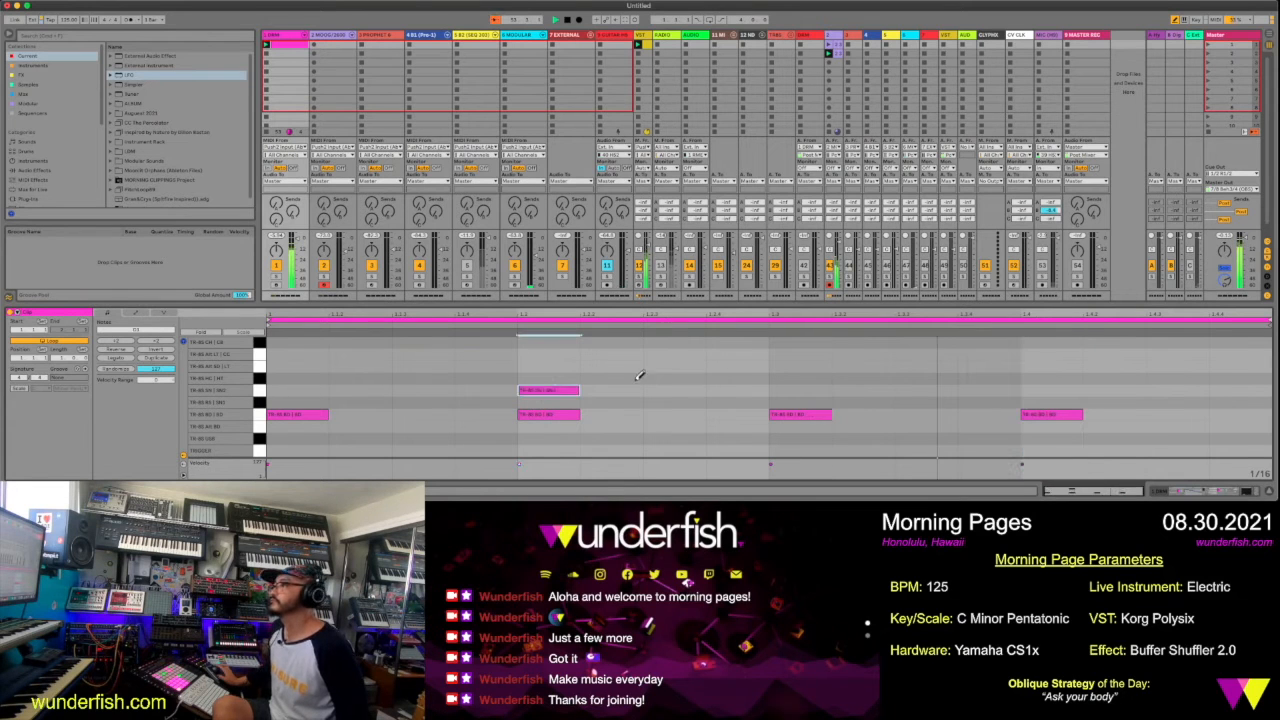
{"action": "left_click", "coordinate": [1042, 390]}
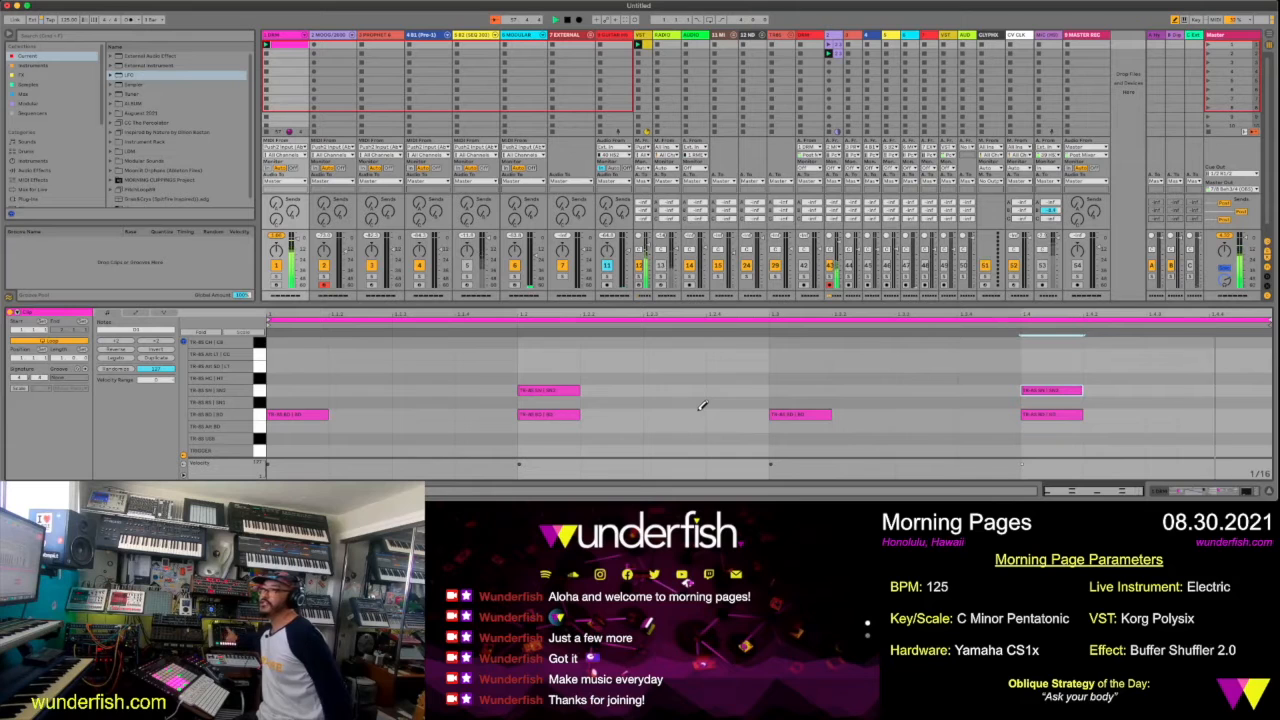
Draw closed hi-hat (CH) notes on every sixteenth across the one-bar drum clip
{"action": "scroll", "coordinate": [250, 389], "scroll_direction": "up", "scroll_amount": 3}
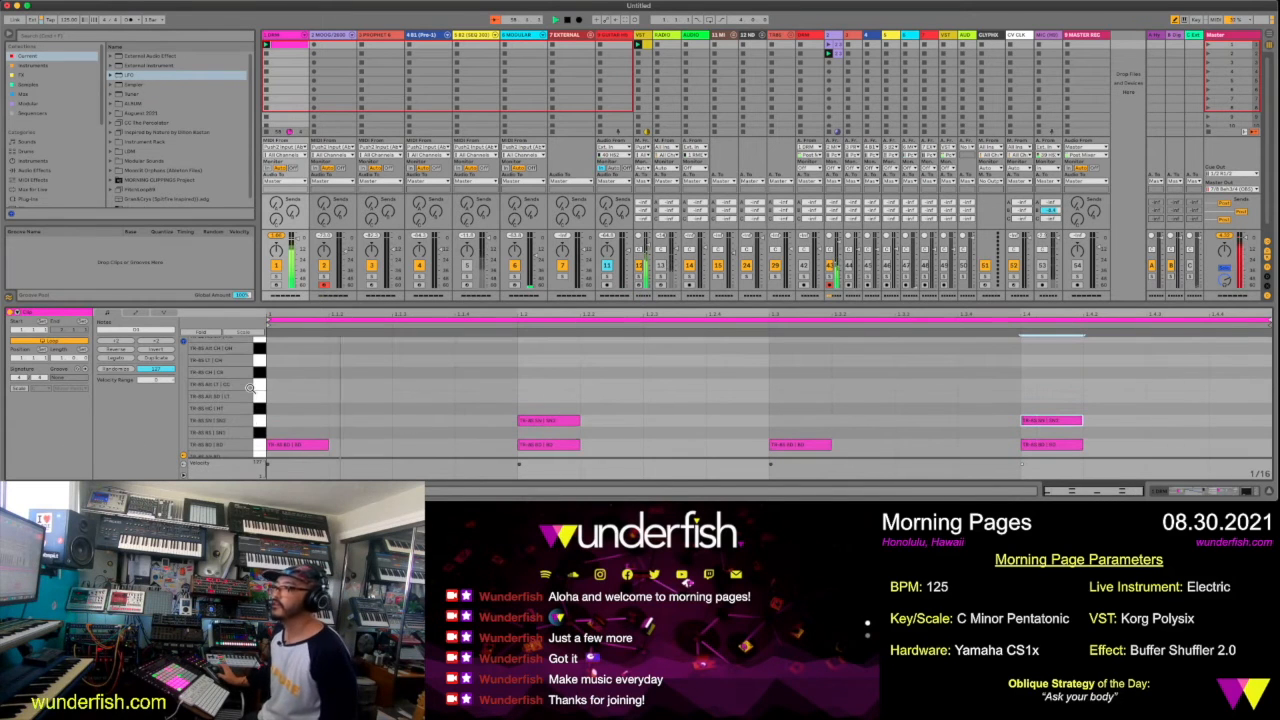
{"action": "left_click", "coordinate": [286, 345]}
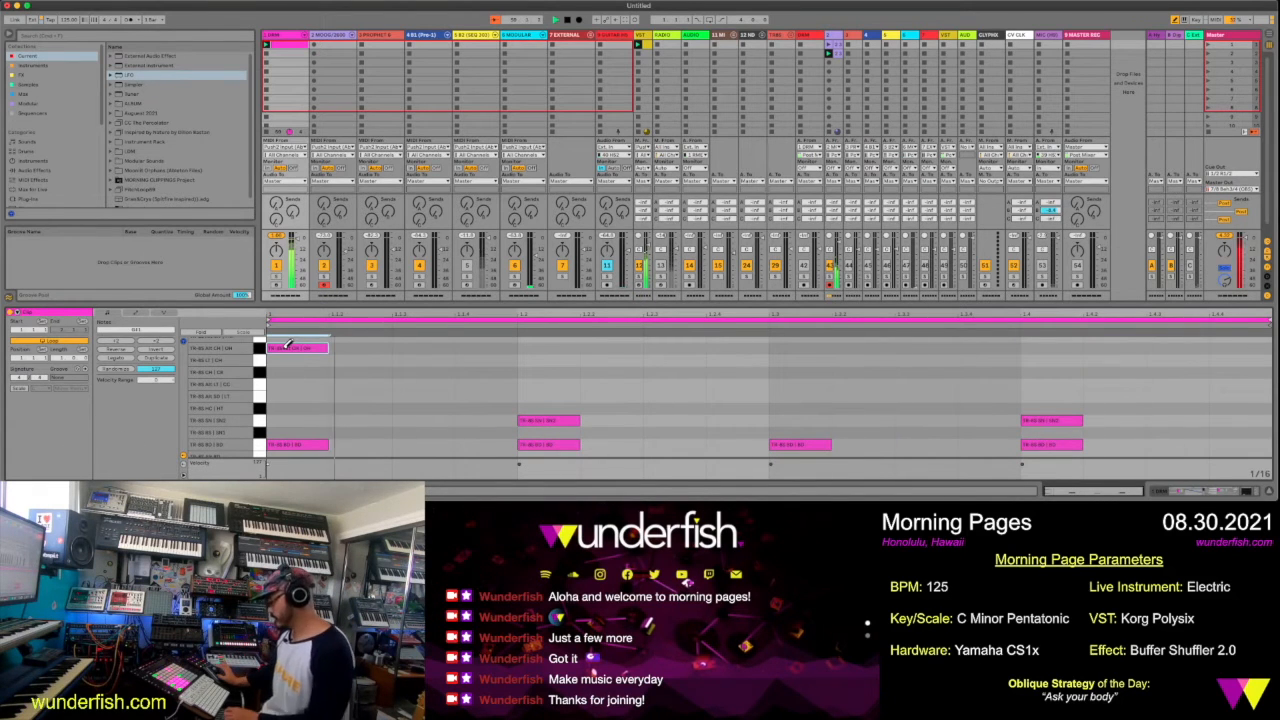
{"action": "left_click", "coordinate": [345, 349]}
{"action": "left_click_drag", "start_coordinate": [400, 347], "coordinate": [1258, 340]}
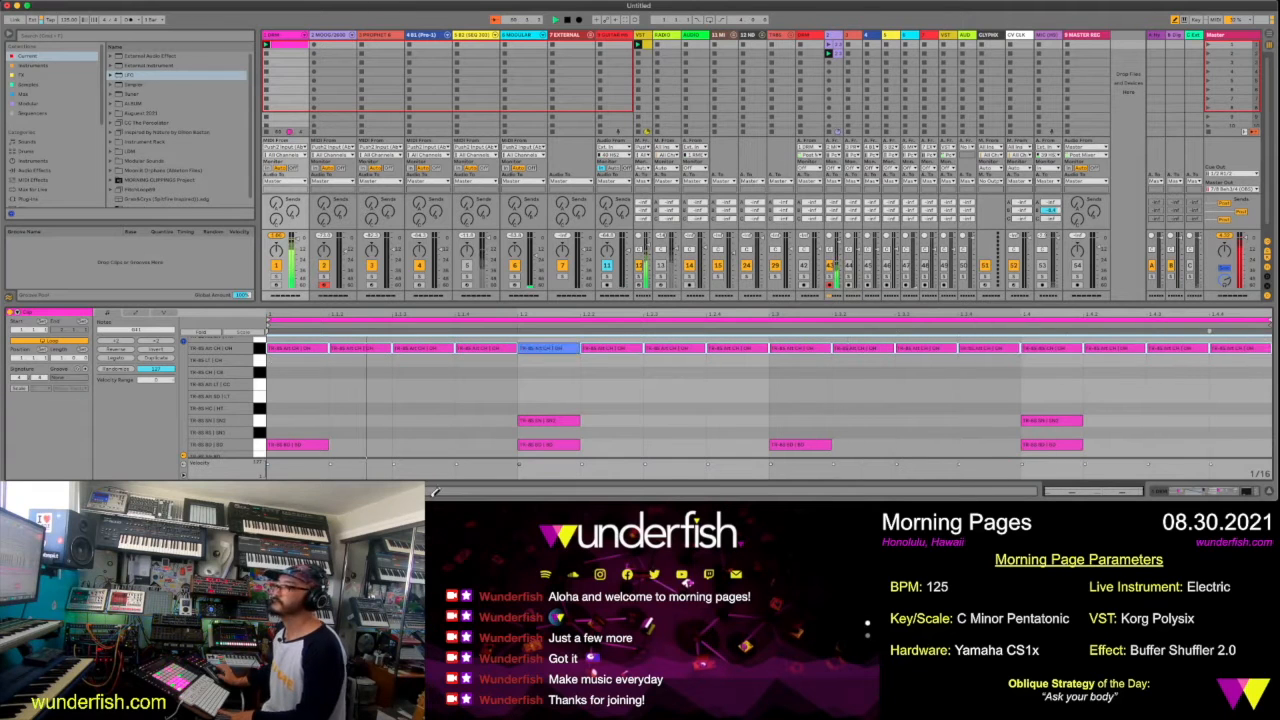
Show the Chance lane under the drum notes and enlarge the note editor vertically
{"action": "left_click", "coordinate": [185, 468]}
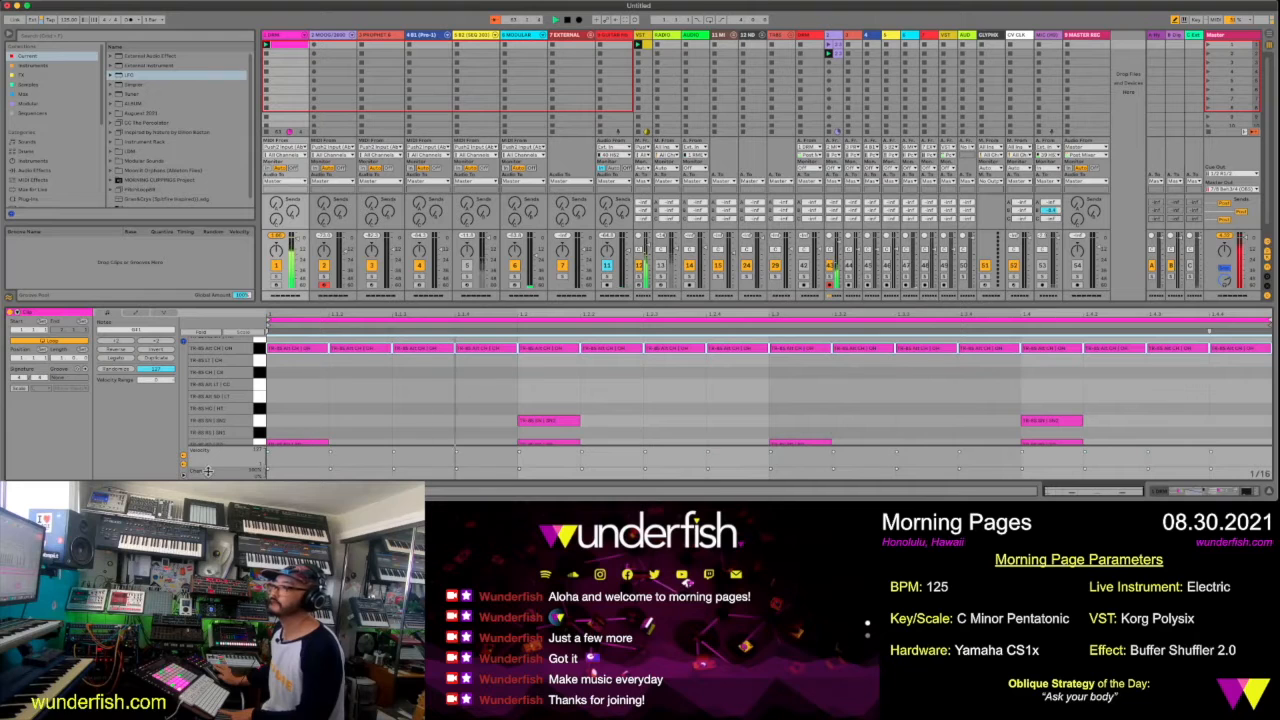
{"action": "left_click", "coordinate": [273, 466]}
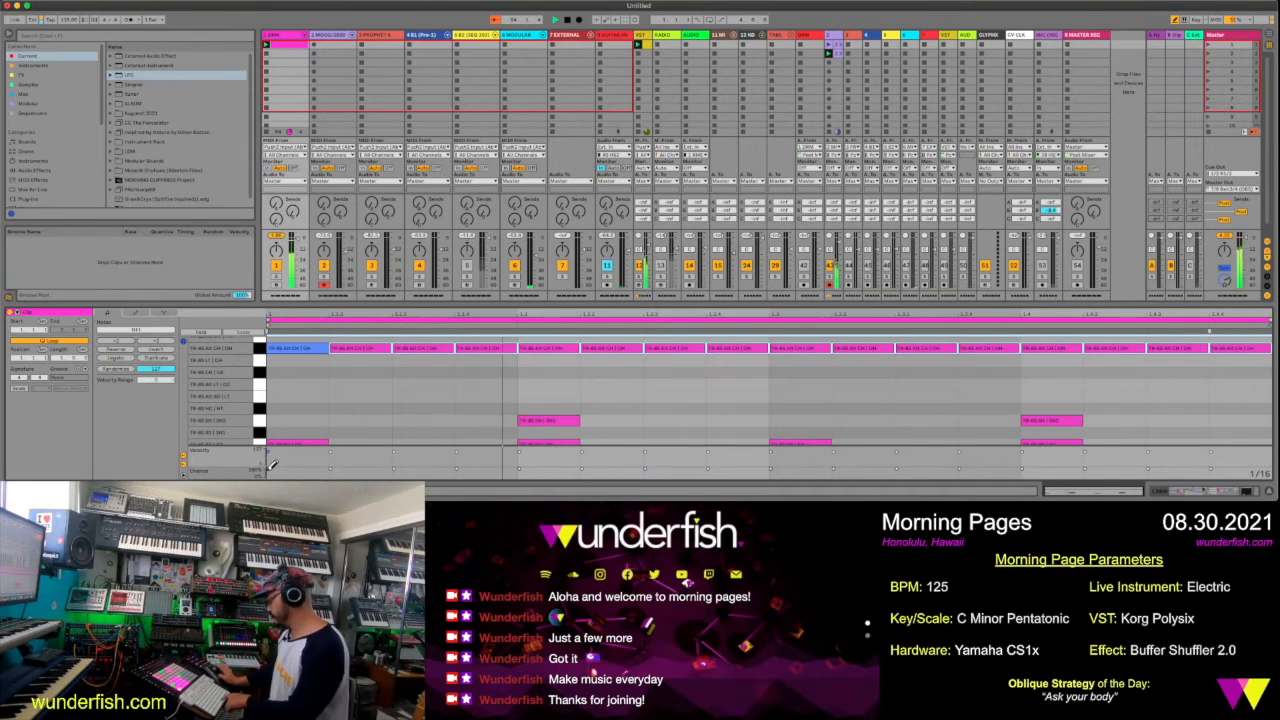
{"action": "left_click", "coordinate": [269, 468]}
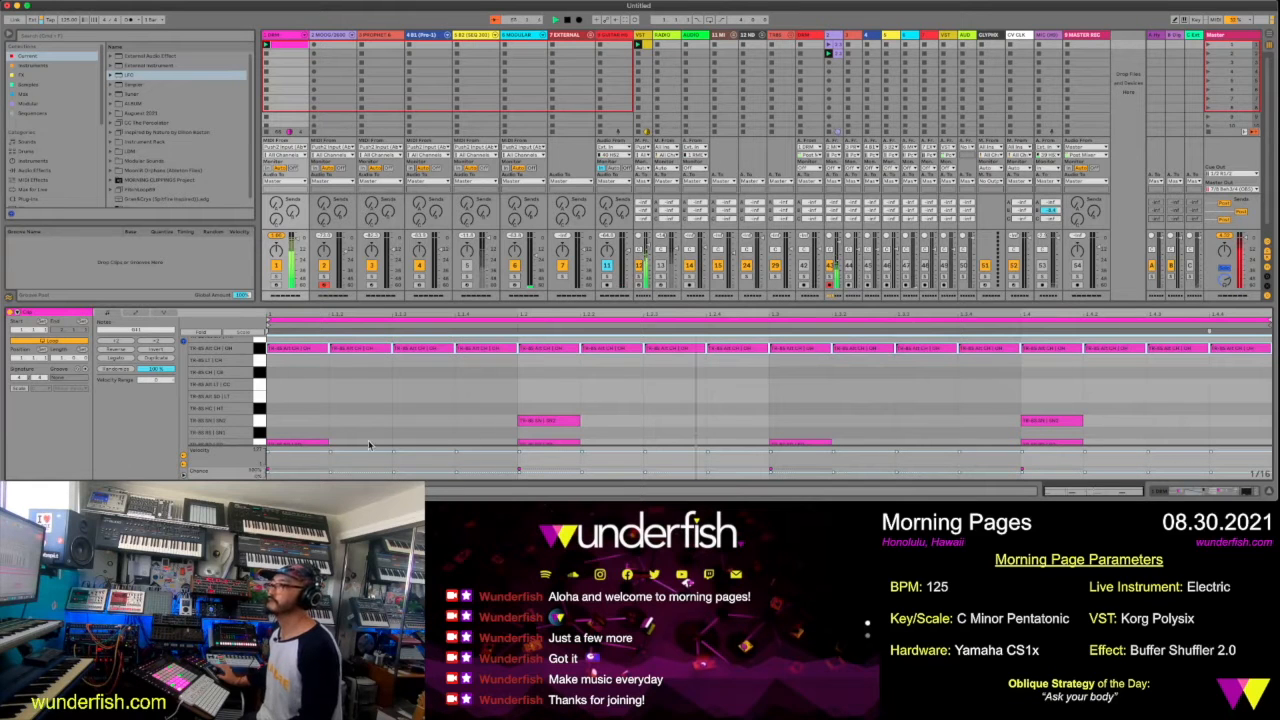
{"action": "left_click_drag", "start_coordinate": [433, 305], "coordinate": [410, 142]}
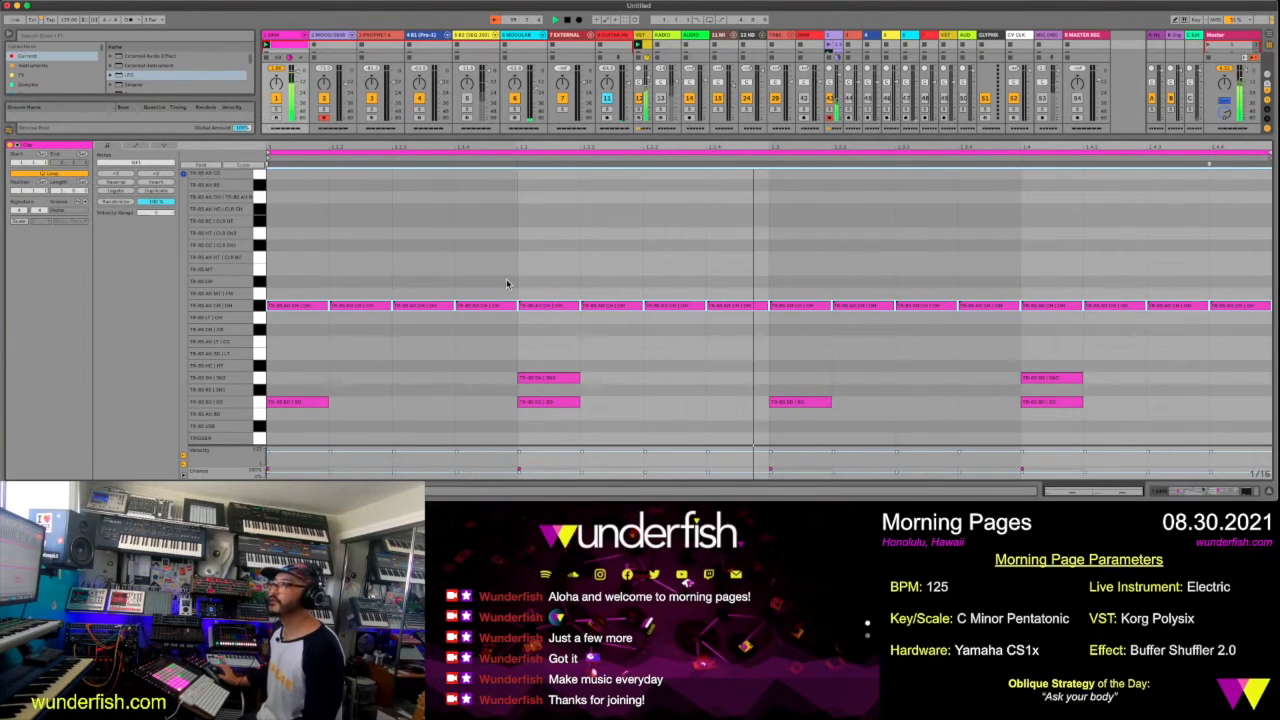
Draw open hi-hat (OH) notes on the offbeat eighth of all four beats
{"action": "key", "text": "b"}
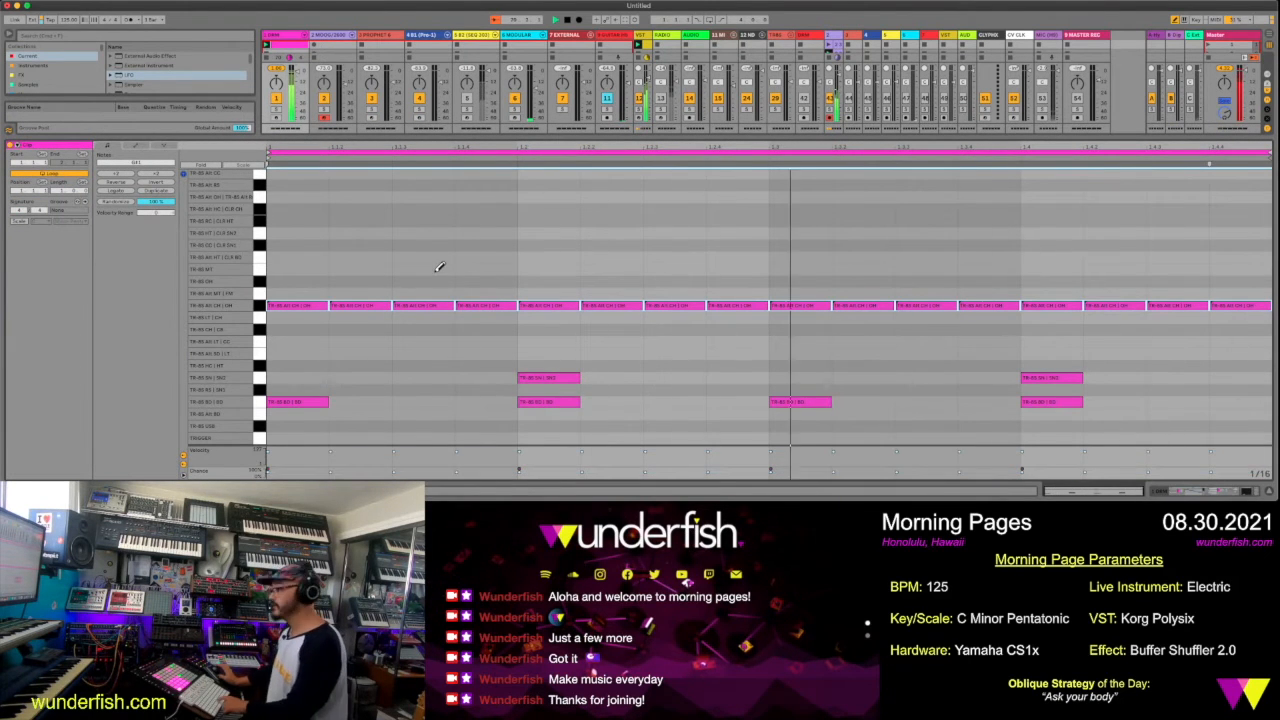
{"action": "left_click", "coordinate": [438, 281]}
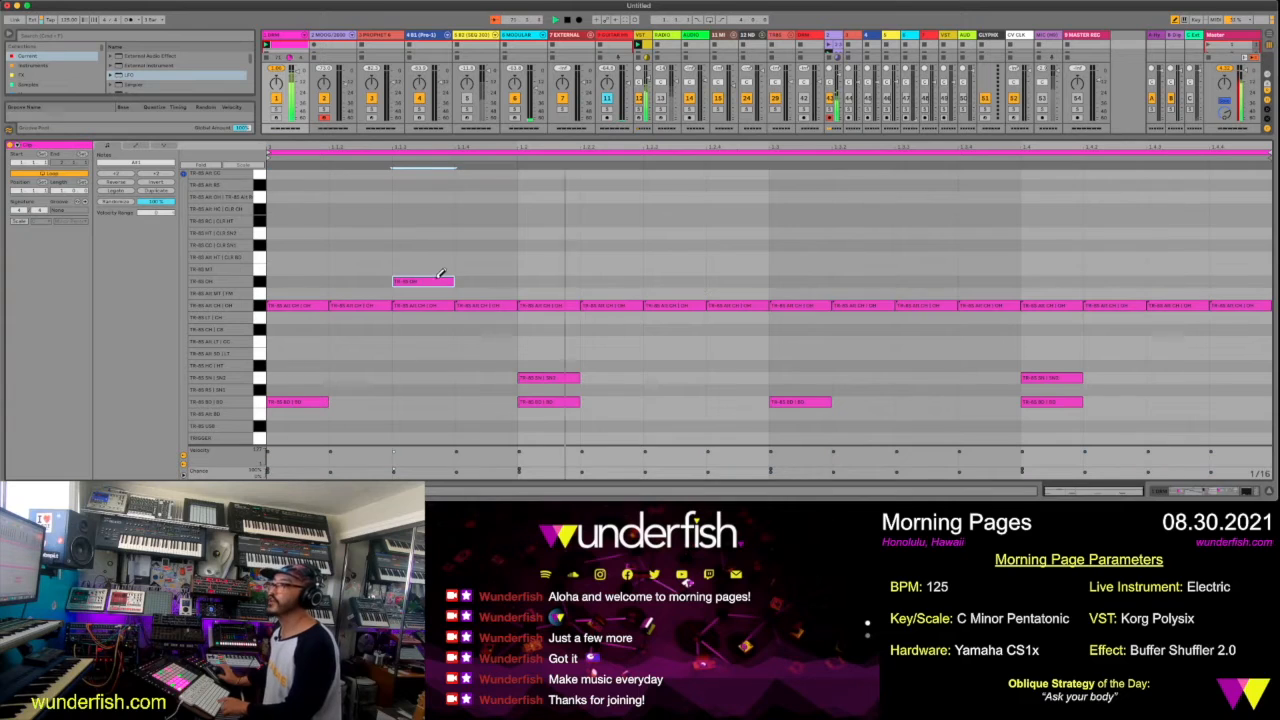
{"action": "left_click", "coordinate": [692, 281]}
{"action": "left_click", "coordinate": [935, 281]}
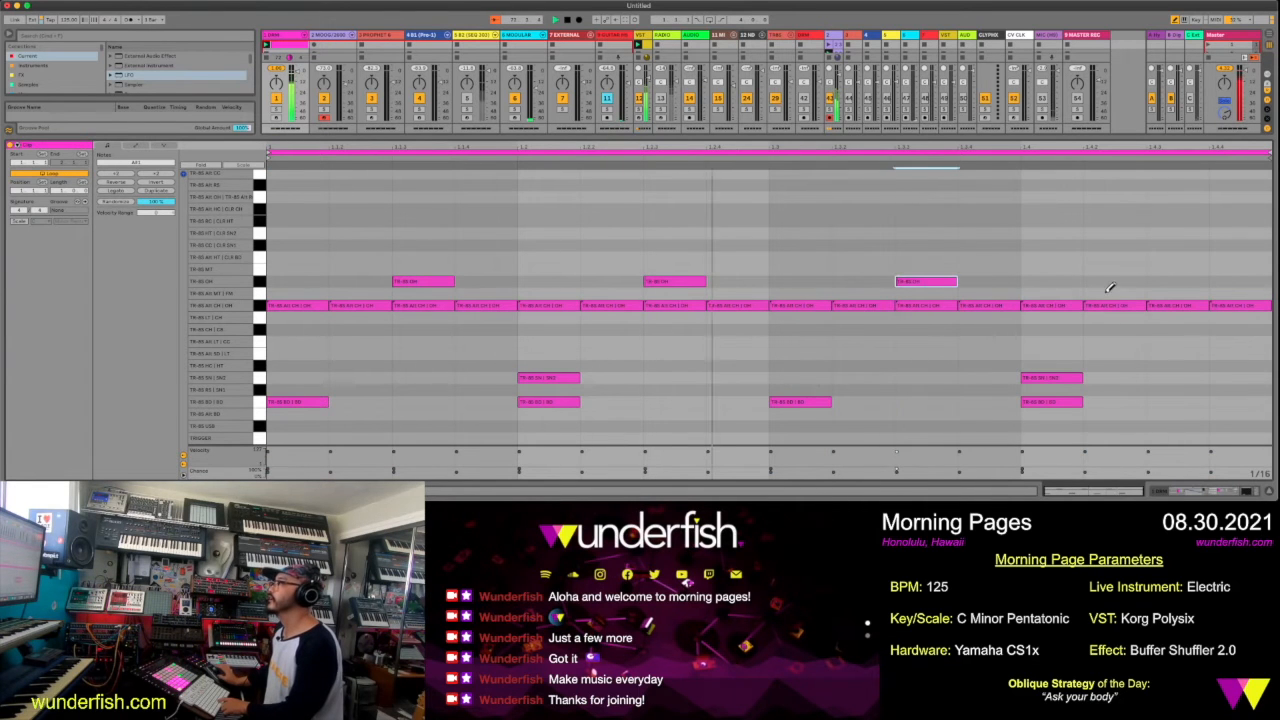
{"action": "left_click", "coordinate": [1172, 280]}
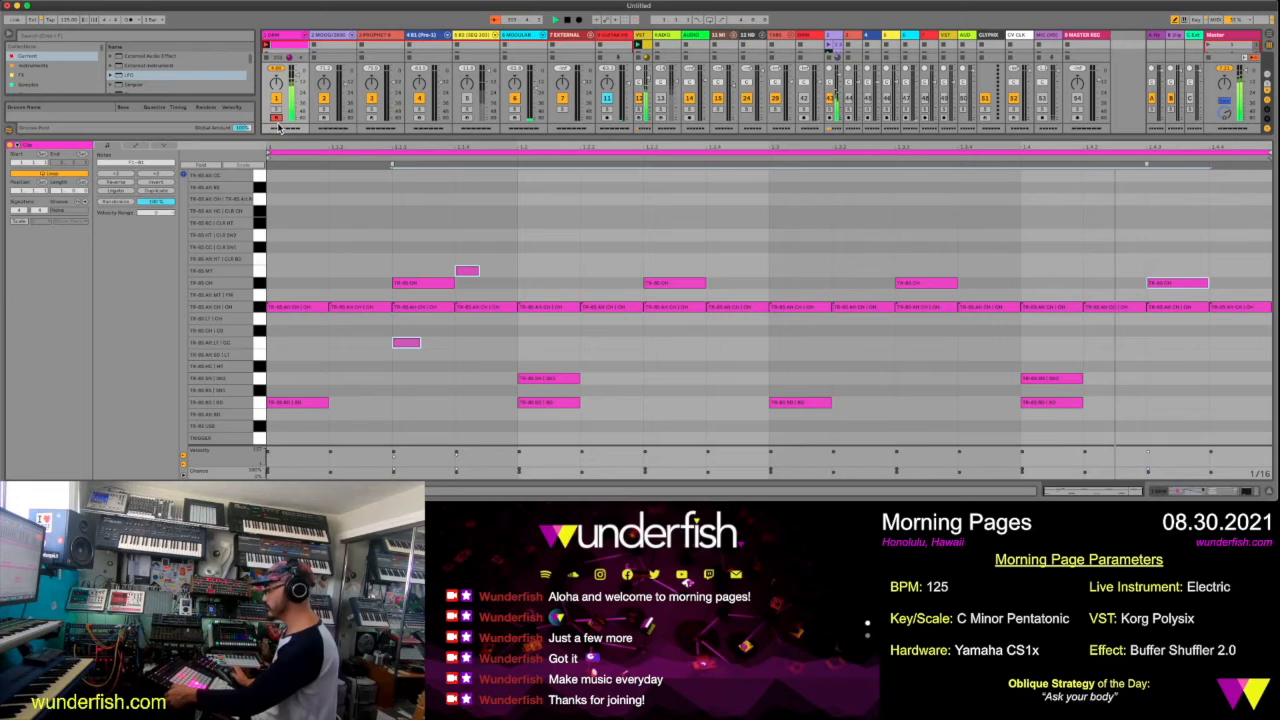
Delete the two short stray notes in beat 1 and duplicate the drum loop three times to eight bars
{"action": "left_click", "coordinate": [470, 270]}
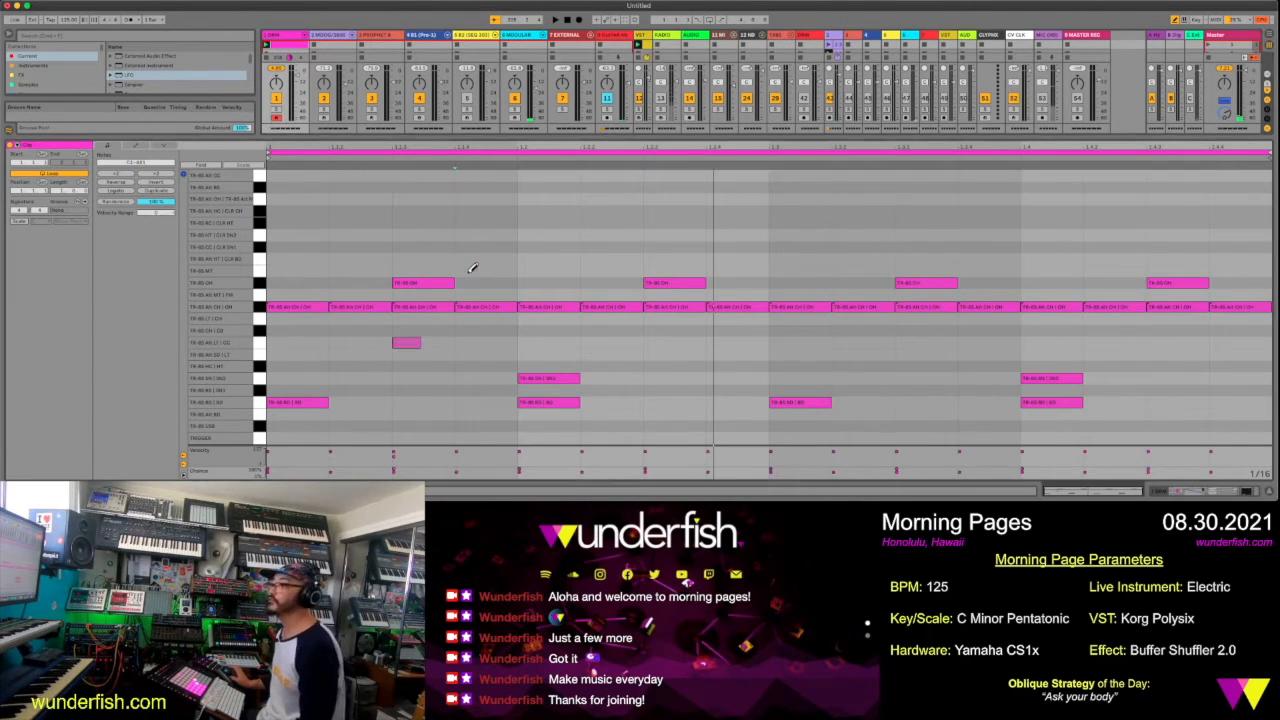
{"action": "left_click", "coordinate": [418, 342]}
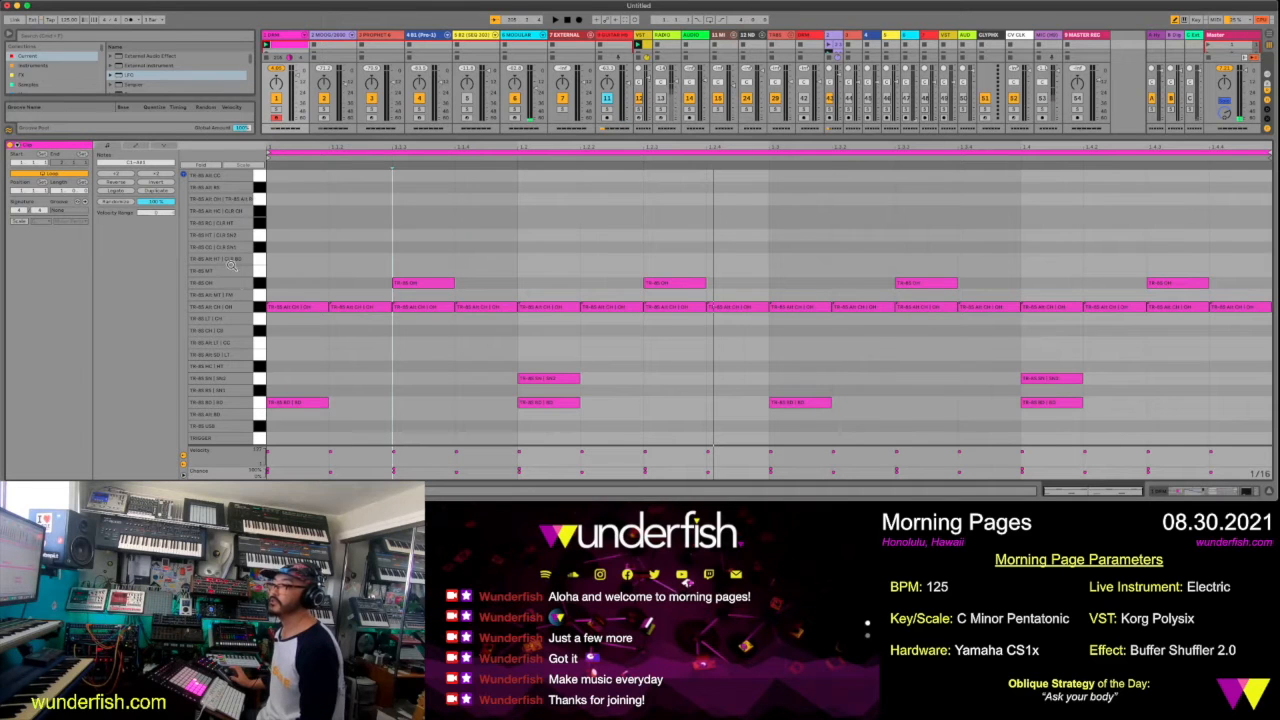
{"action": "left_click", "coordinate": [158, 196]}
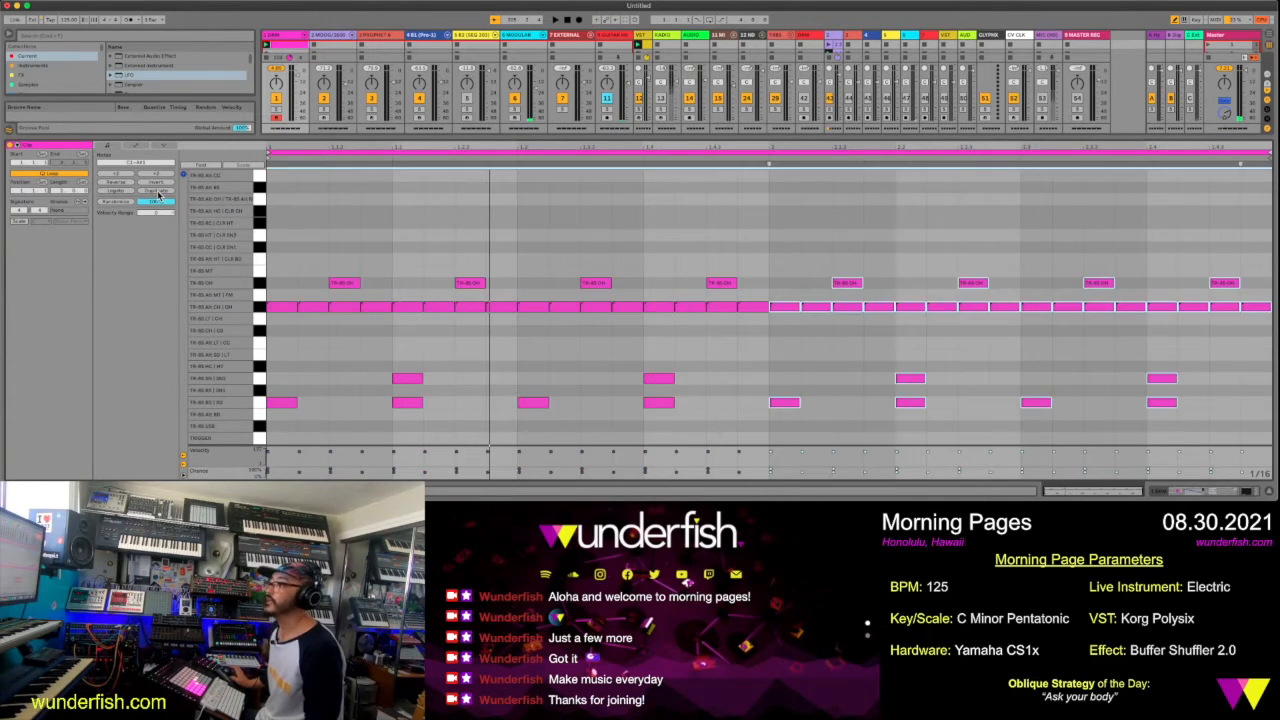
{"action": "left_click", "coordinate": [158, 196]}
{"action": "left_click", "coordinate": [158, 196]}
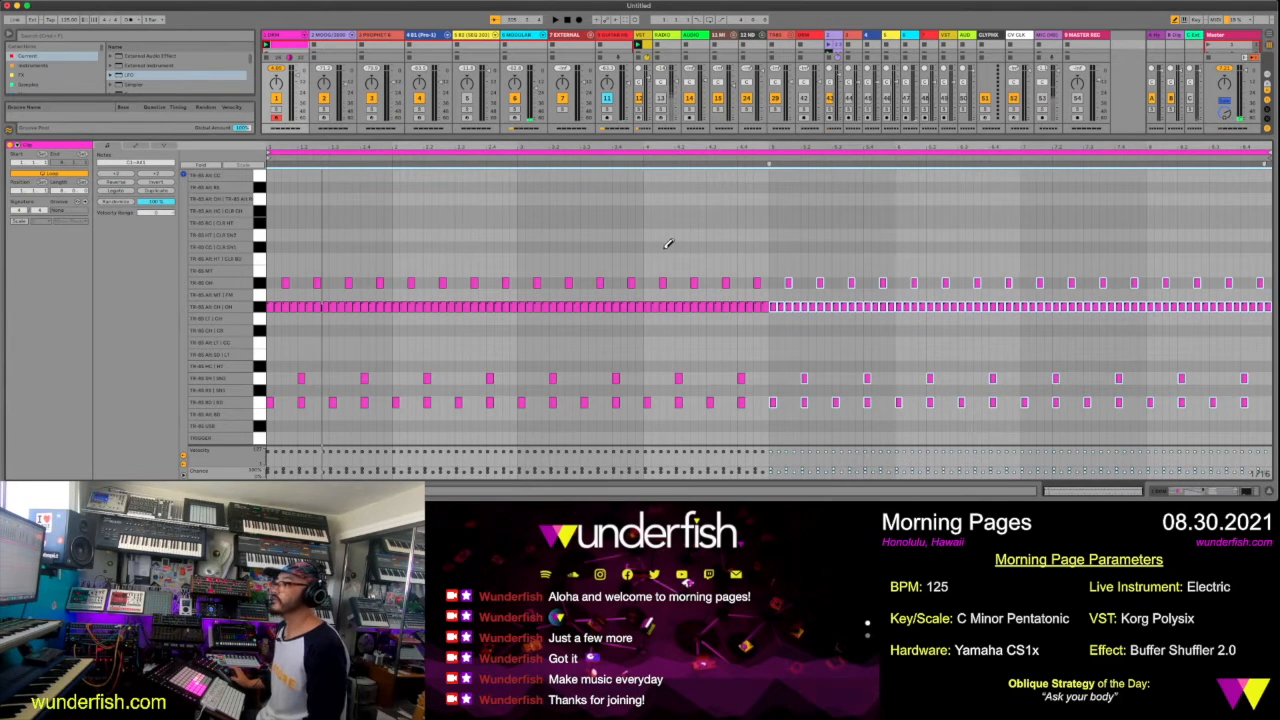
Add a fill of extra snare and bass drum notes in bar 8 and extra bass drum notes around the end of bar 4
{"action": "left_click", "coordinate": [1267, 400]}
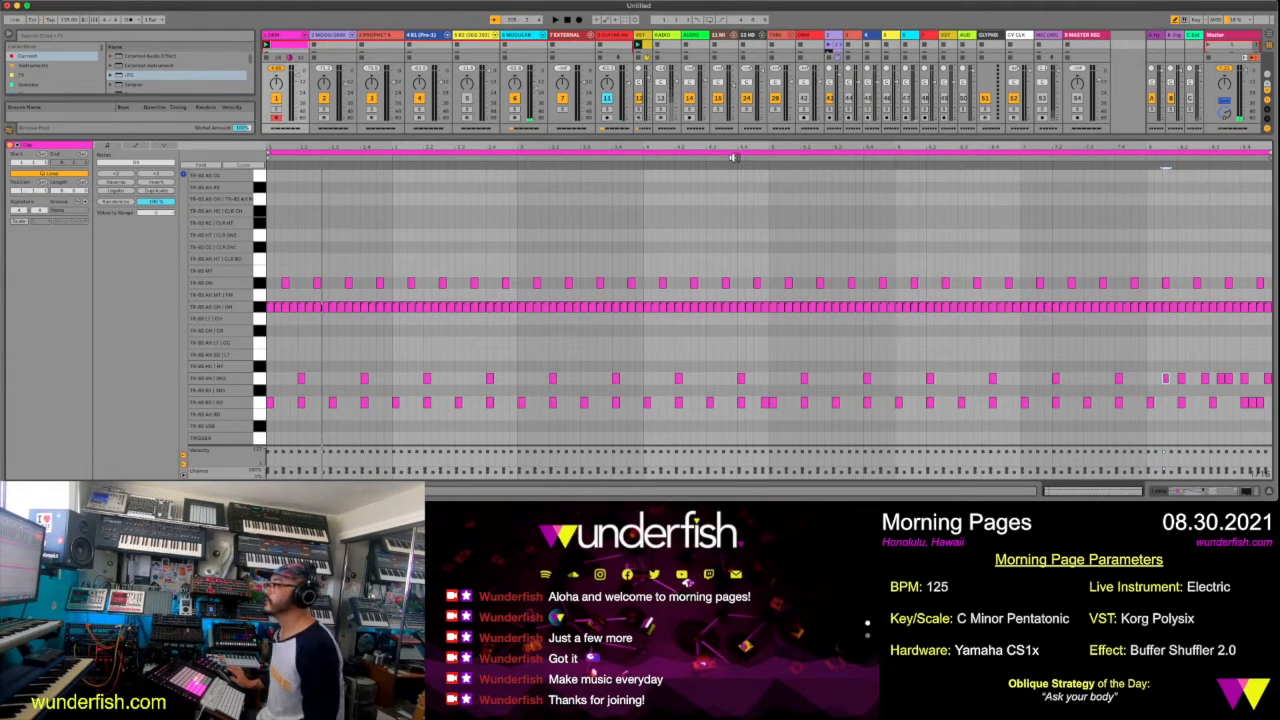
{"action": "left_click", "coordinate": [700, 160]}
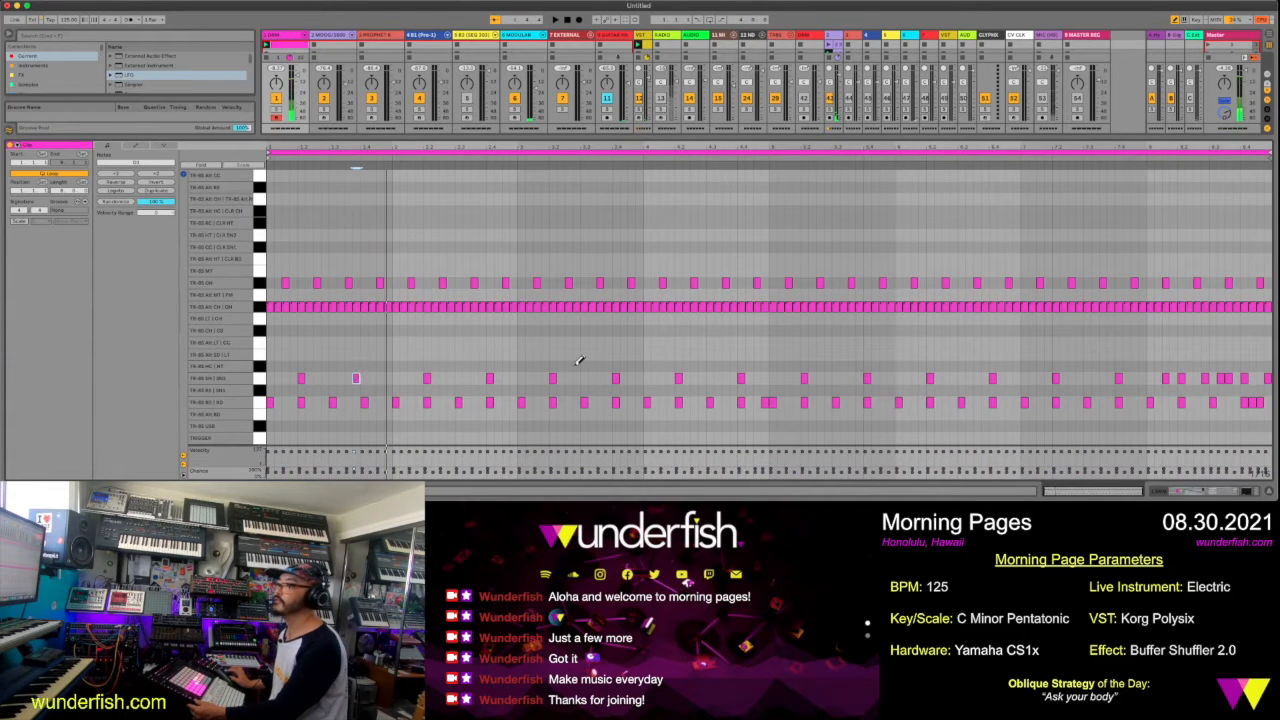
Move the beat-4 snare notes in bars 3, 5 and 7 a sixteenth earlier and play the pattern
{"action": "left_click", "coordinate": [616, 375]}
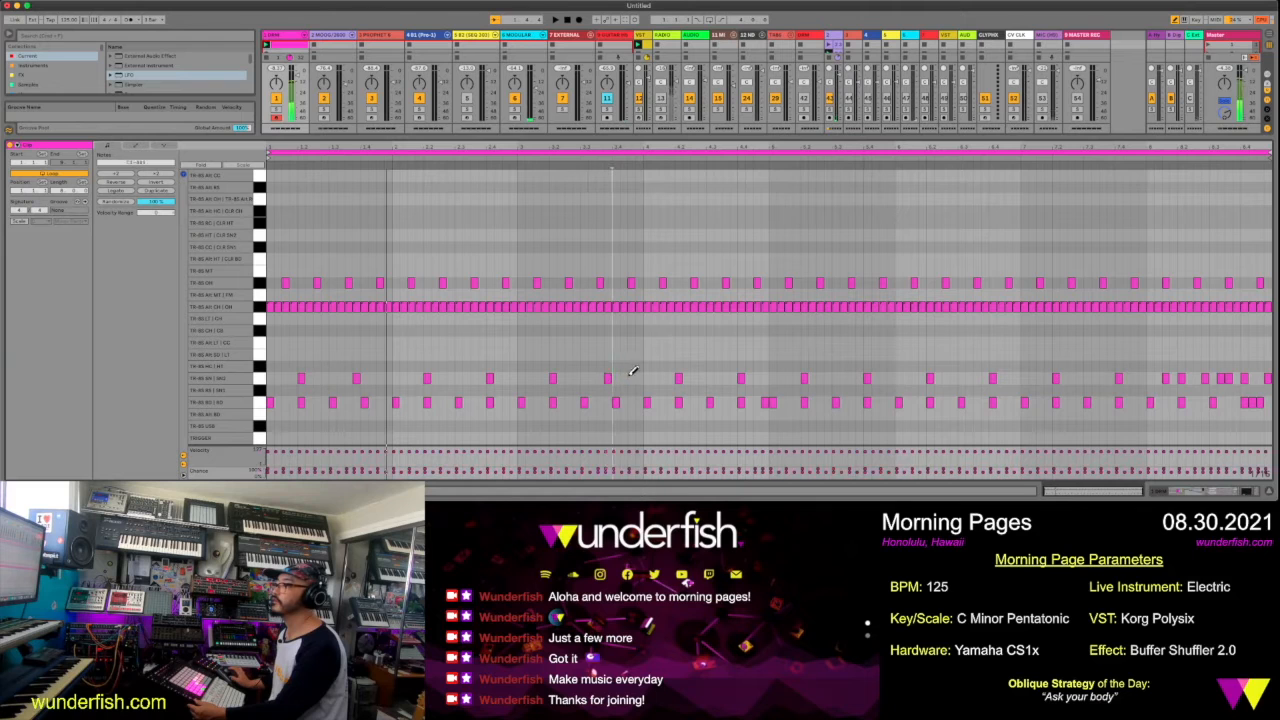
{"action": "left_click", "coordinate": [733, 377]}
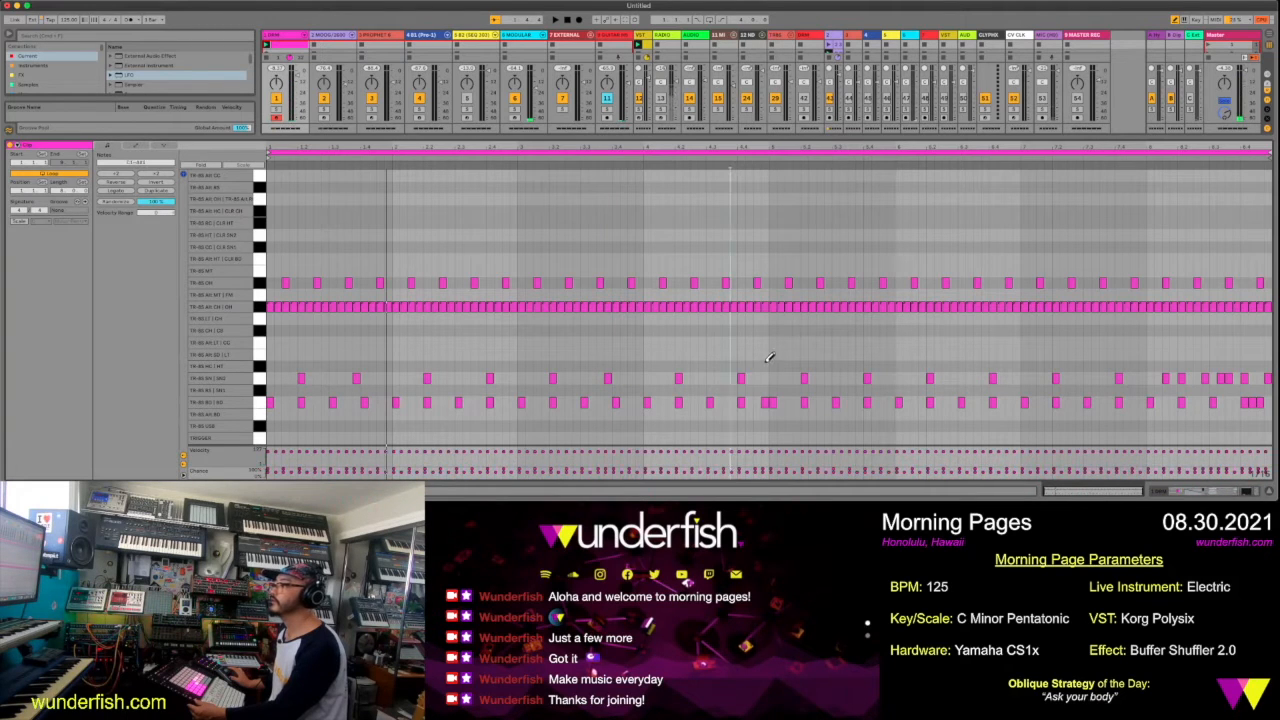
{"action": "left_click", "coordinate": [864, 378]}
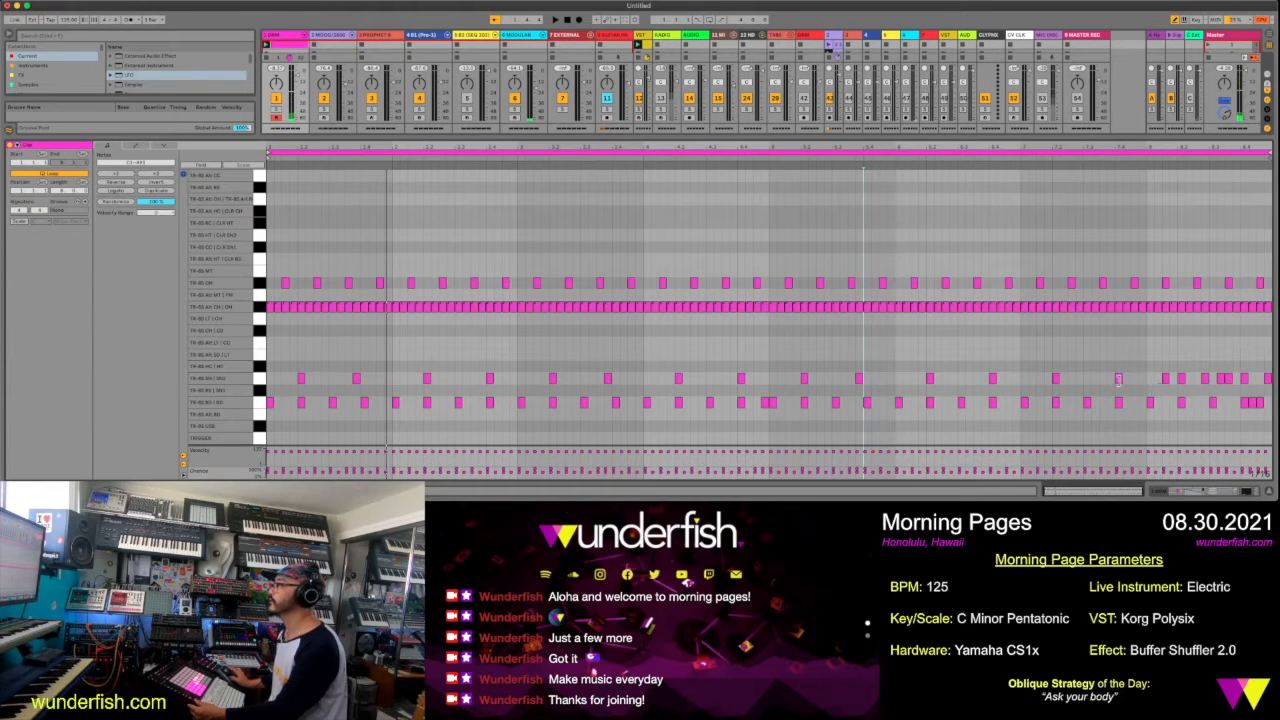
{"action": "left_click", "coordinate": [1115, 377]}
{"action": "key", "text": "space"}
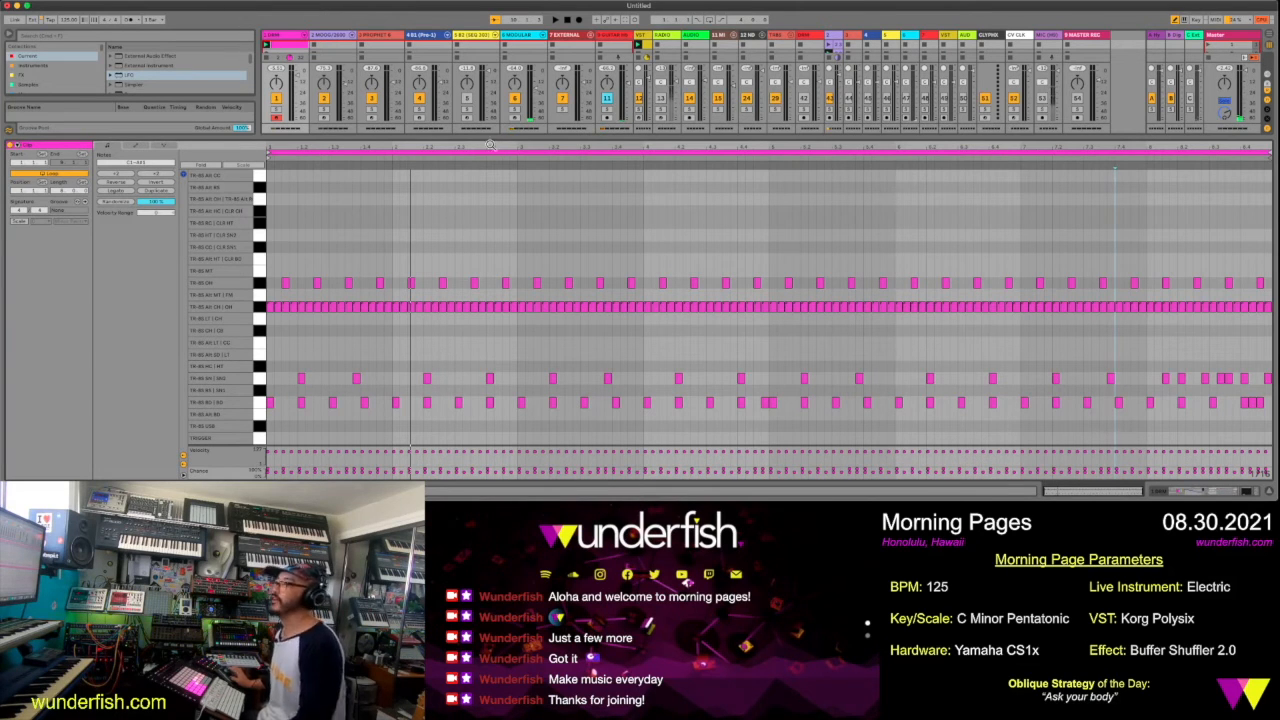
Reduce the note editor's height and arm track 2 for recording
{"action": "left_click_drag", "start_coordinate": [498, 136], "coordinate": [499, 255]}
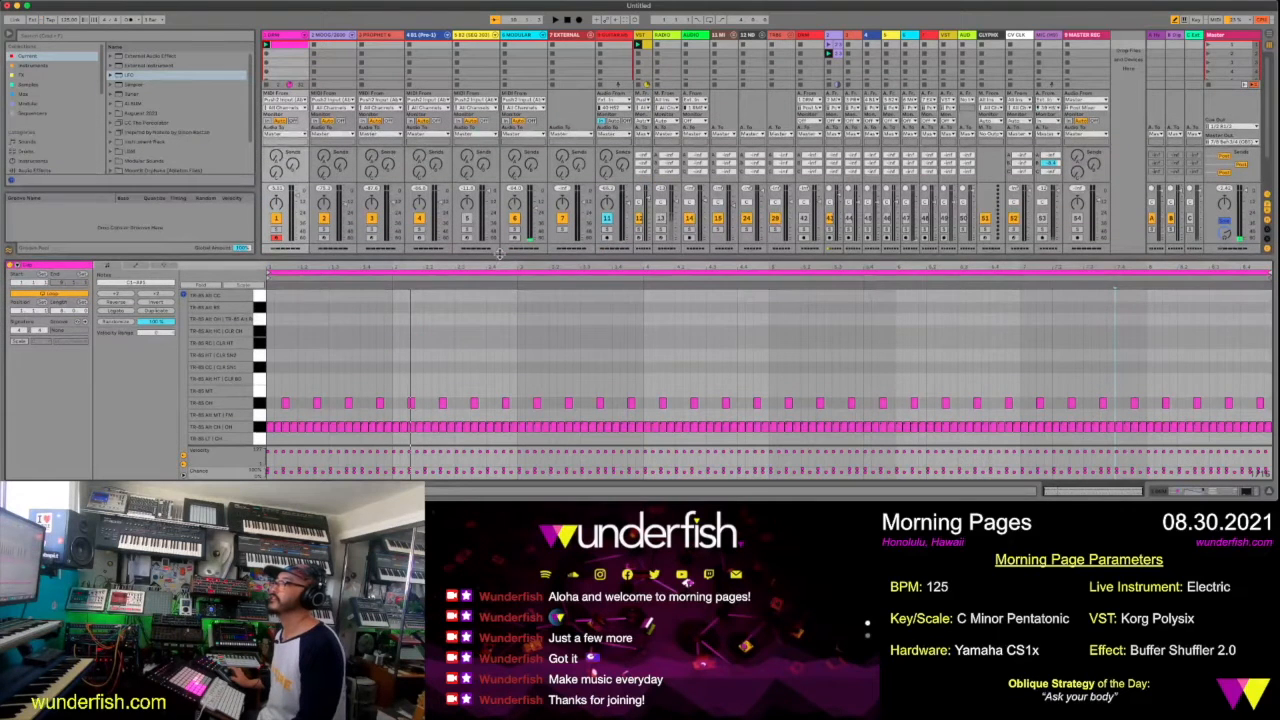
{"action": "left_click", "coordinate": [340, 36]}
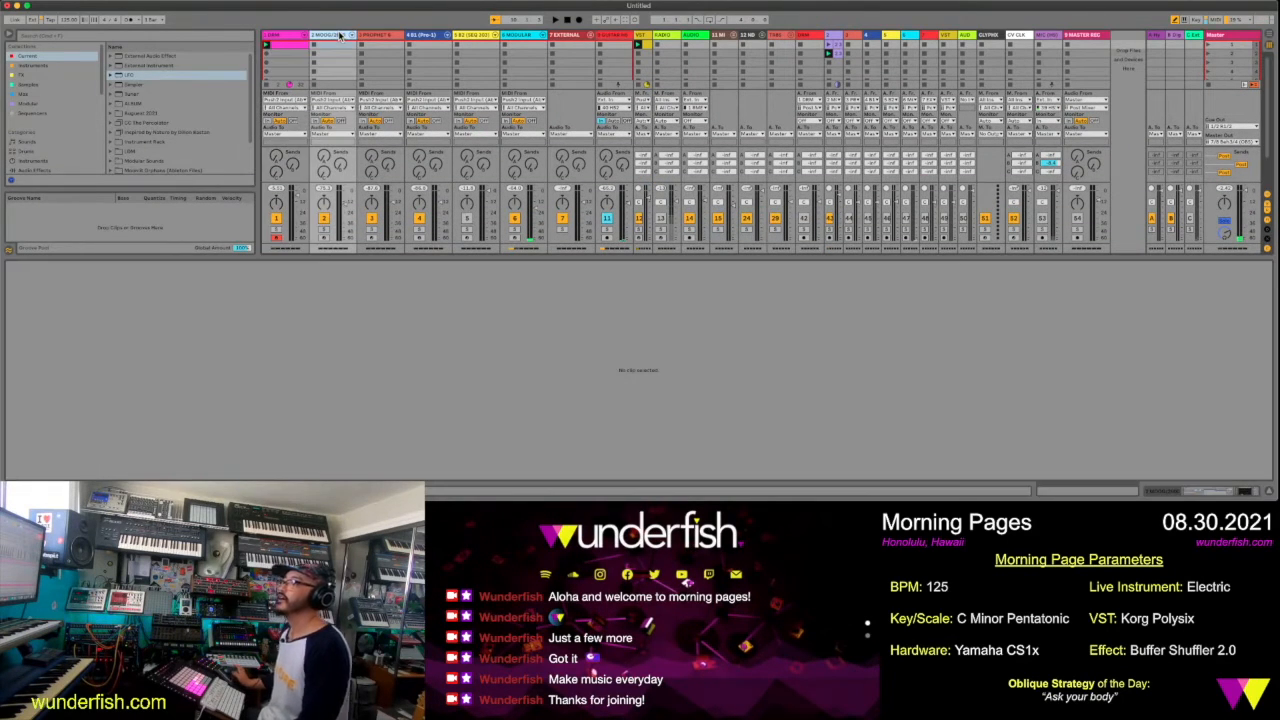
{"action": "left_click", "coordinate": [323, 237]}
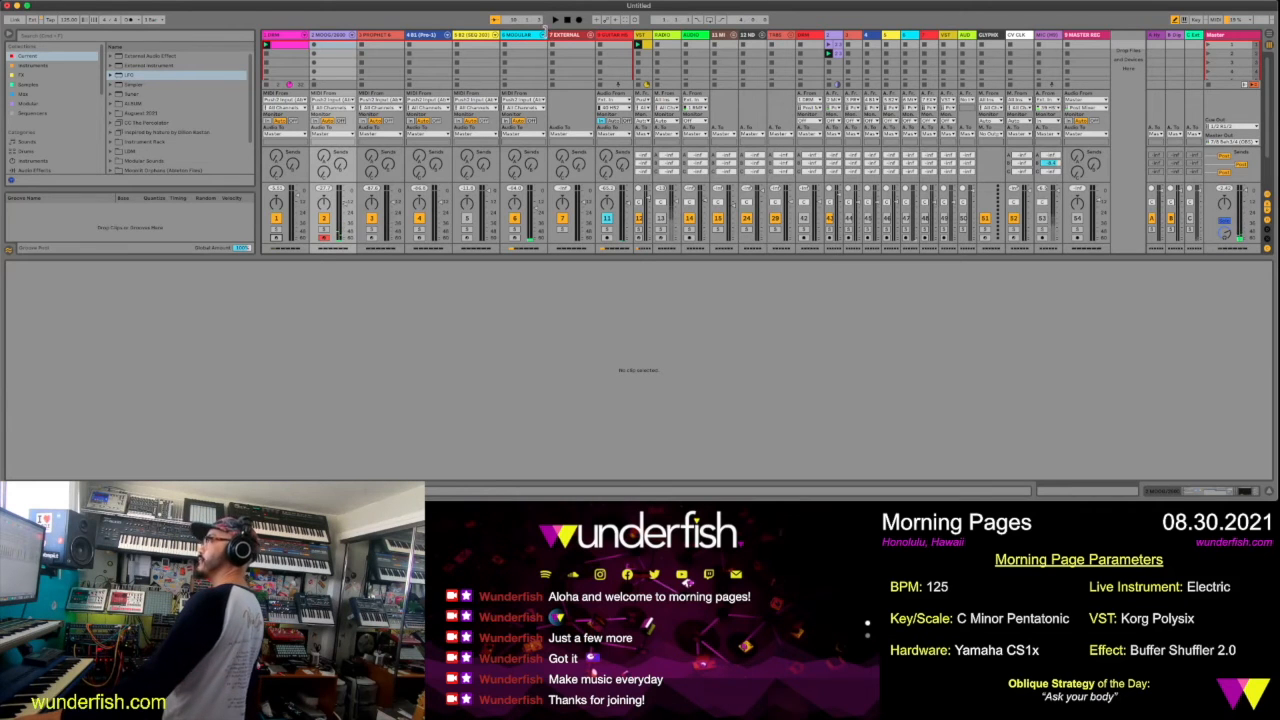
{"action": "left_click", "coordinate": [556, 23]}
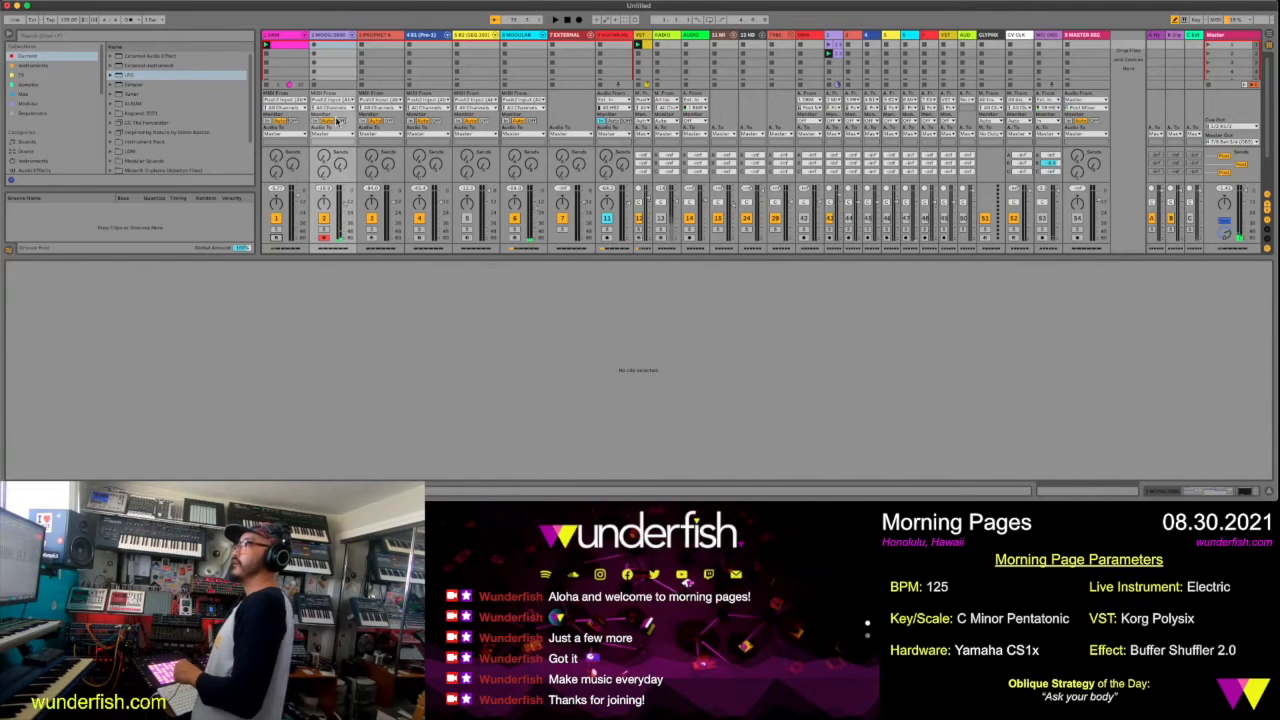
Set track 2's MIDI input to USB MIDI Device and its External Instrument's MIDI output channel to Ch. 1
{"action": "left_click", "coordinate": [341, 101]}
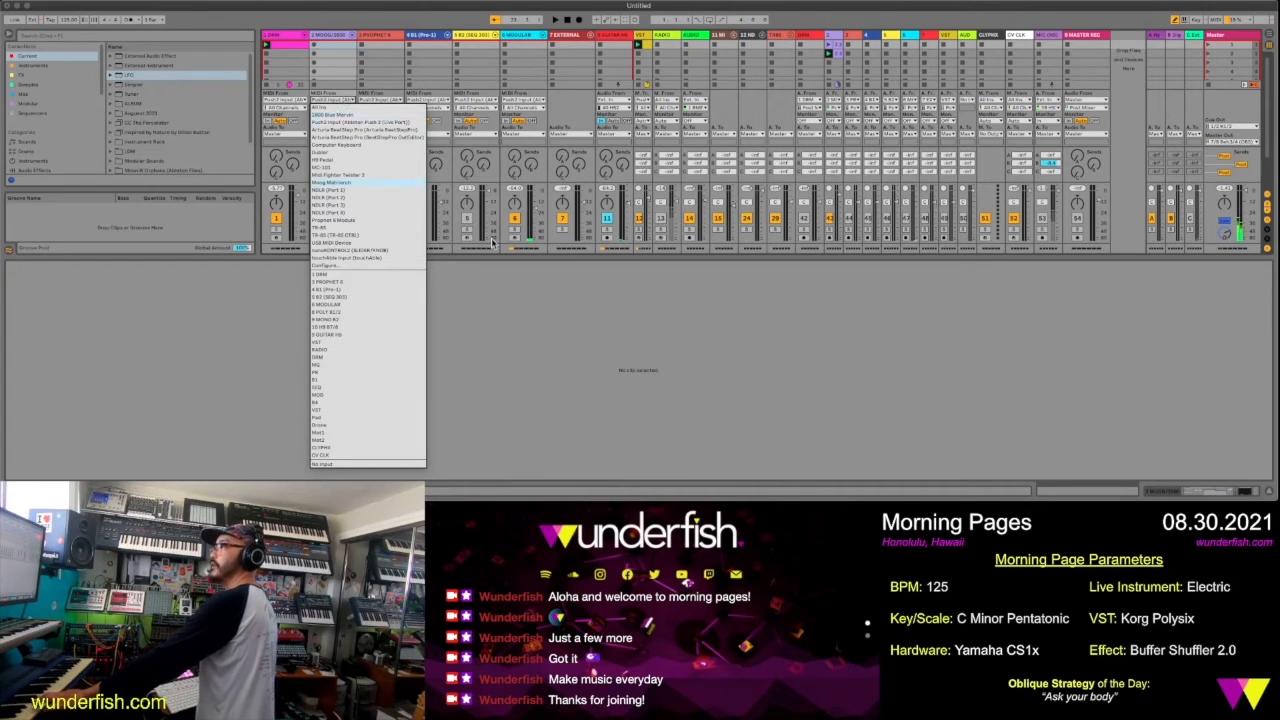
{"action": "left_click", "coordinate": [382, 246]}
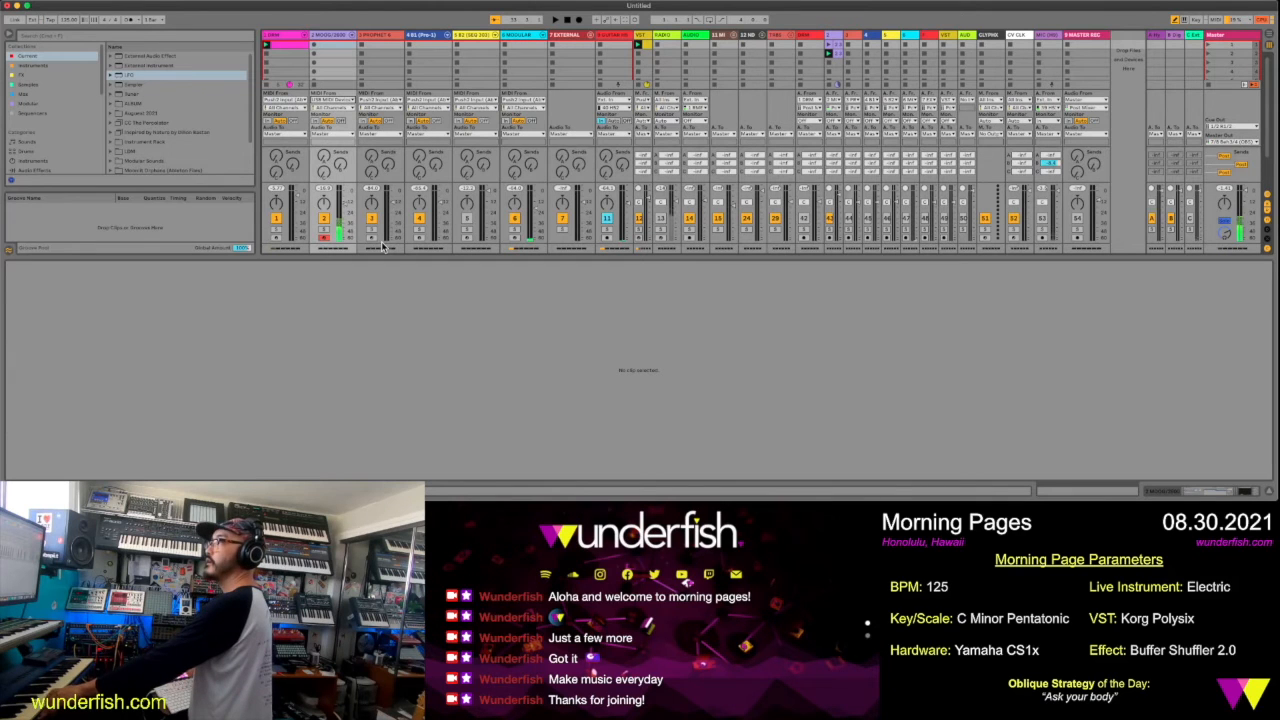
{"action": "left_click", "coordinate": [326, 37]}
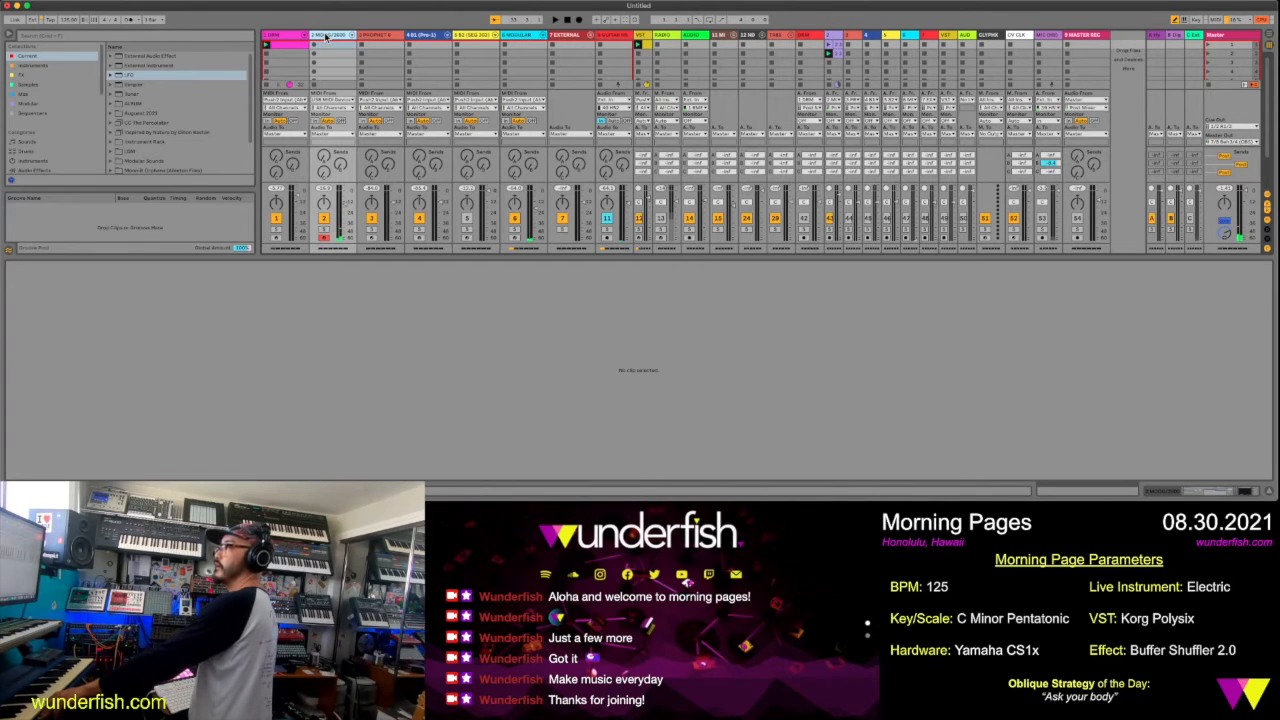
{"action": "double_click", "coordinate": [326, 37]}
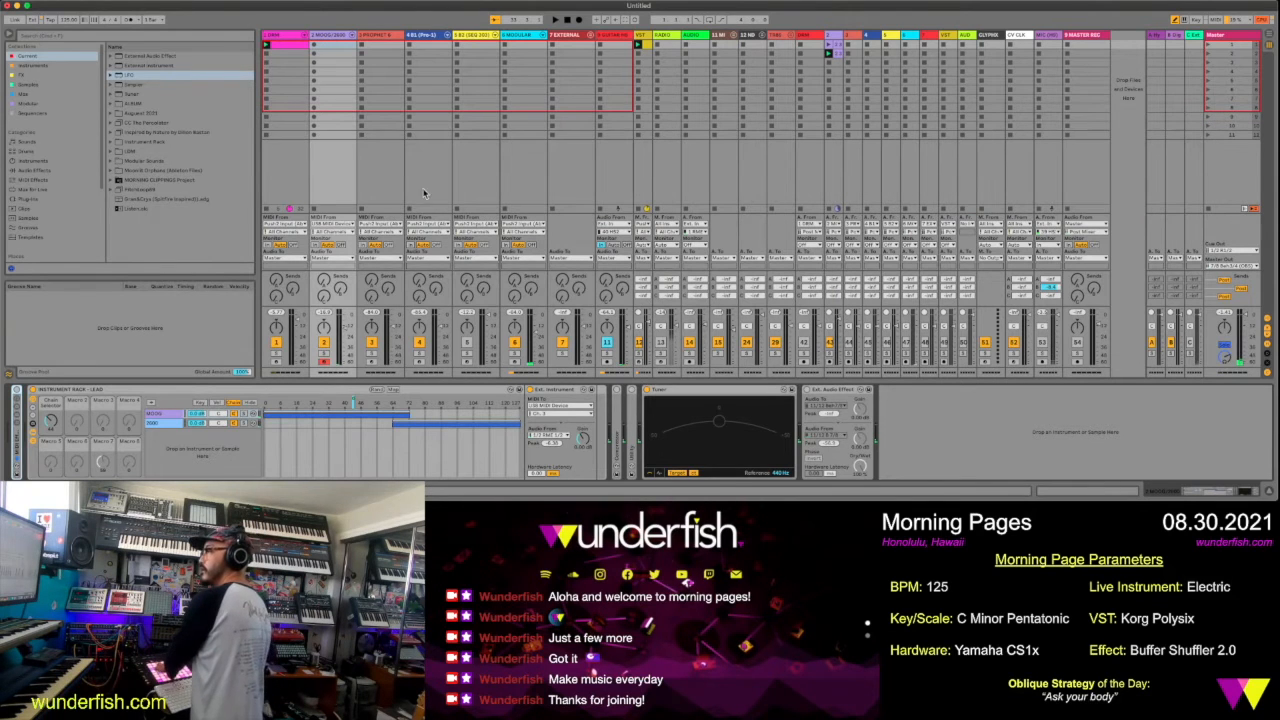
{"action": "left_click", "coordinate": [537, 412]}
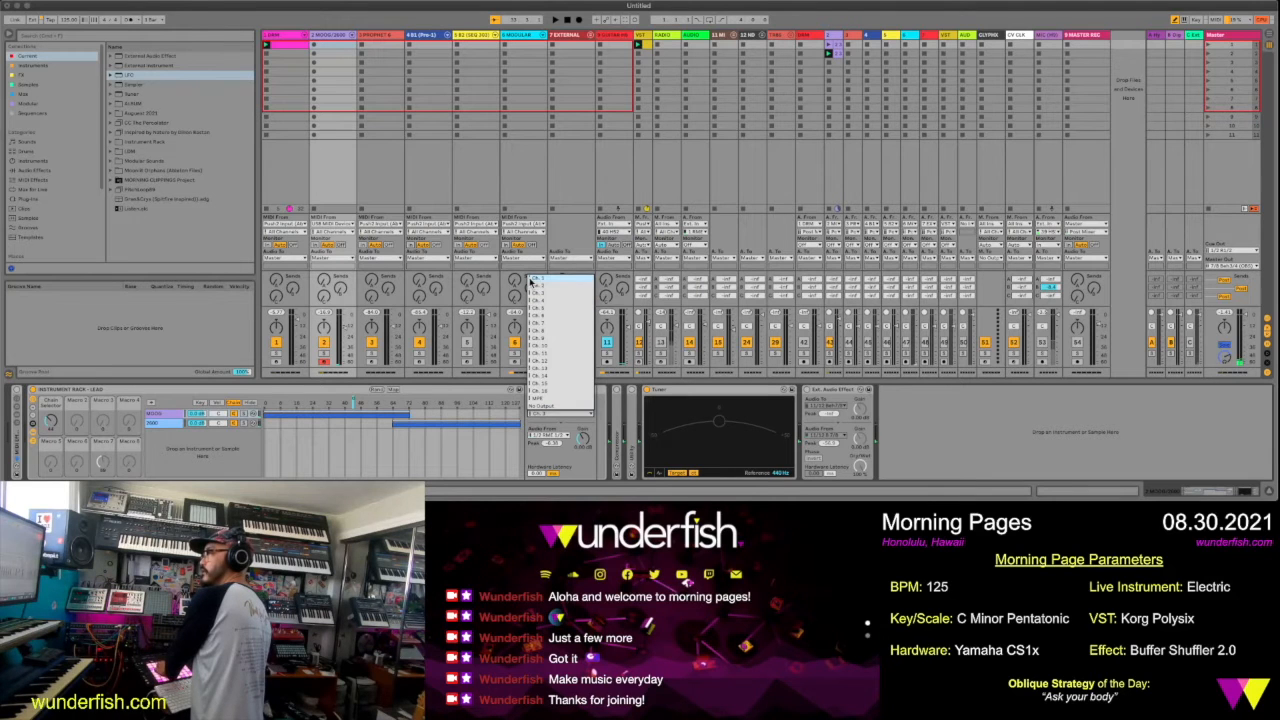
{"action": "left_click", "coordinate": [530, 282]}
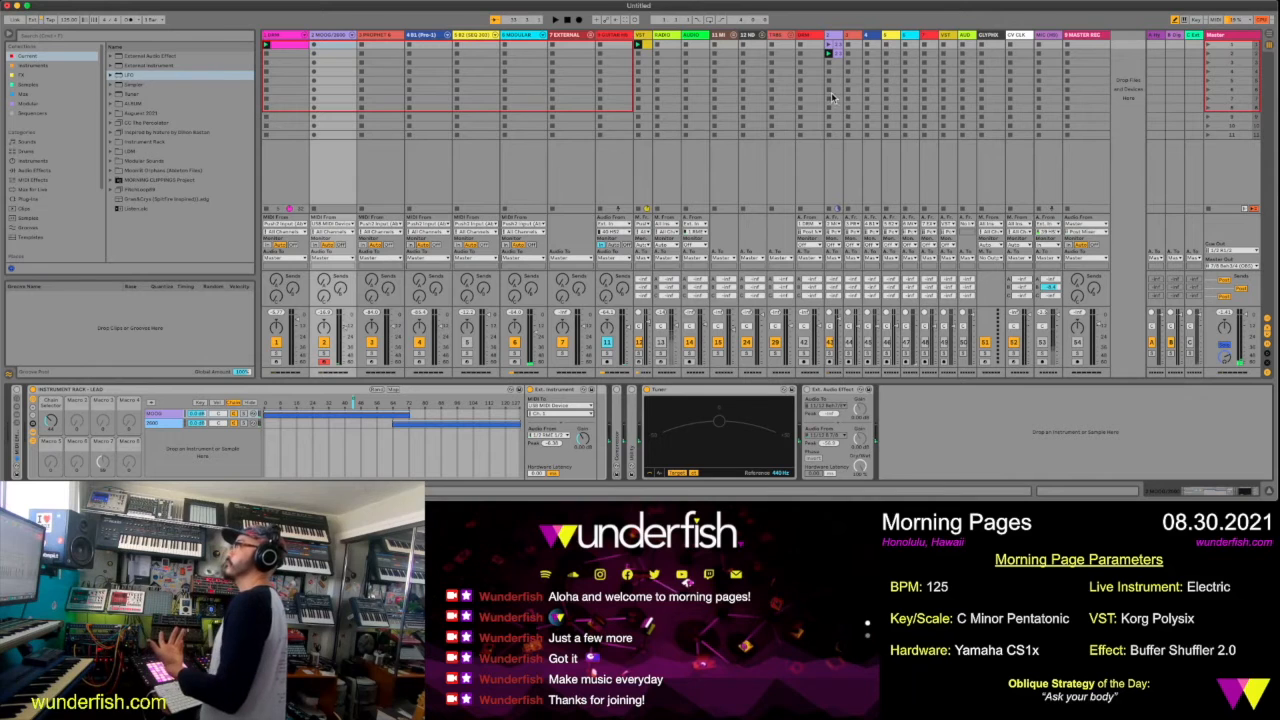
Arm audio track 43, record the CS1x take into its fourth clip slot and open the recorded clip
{"action": "left_click", "coordinate": [830, 368]}
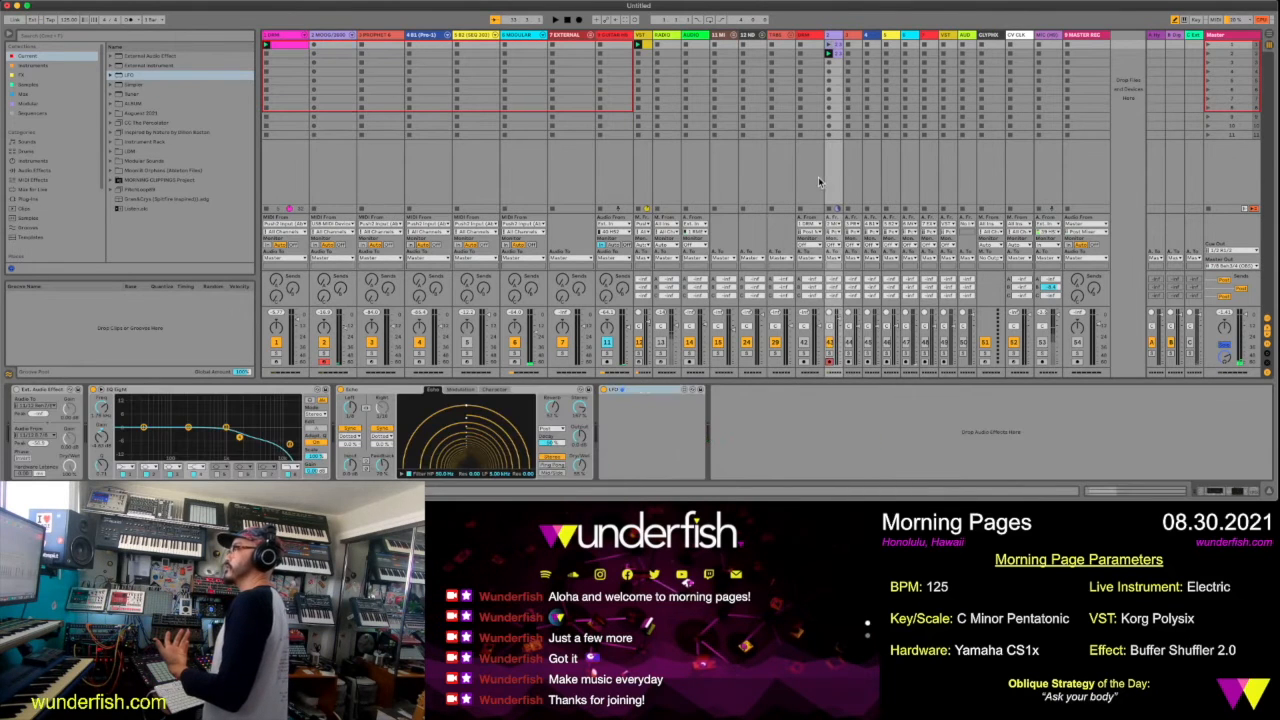
{"action": "left_click", "coordinate": [830, 74]}
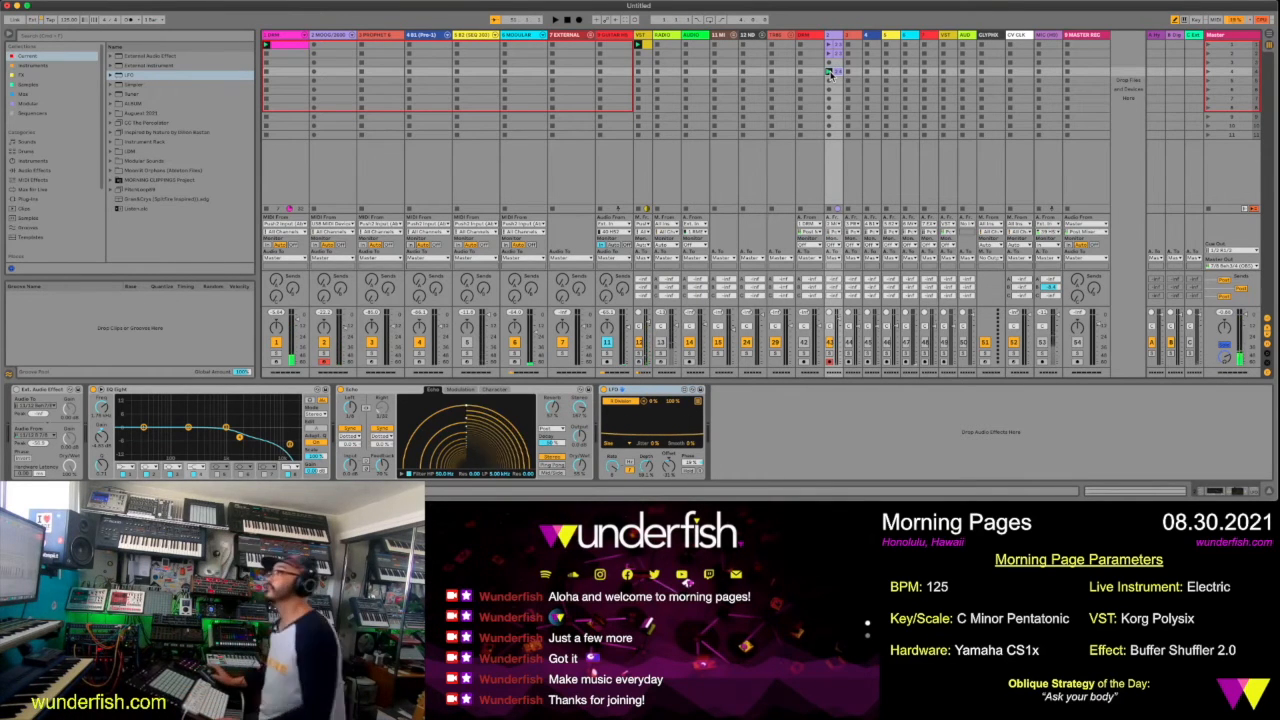
{"action": "double_click", "coordinate": [829, 72]}
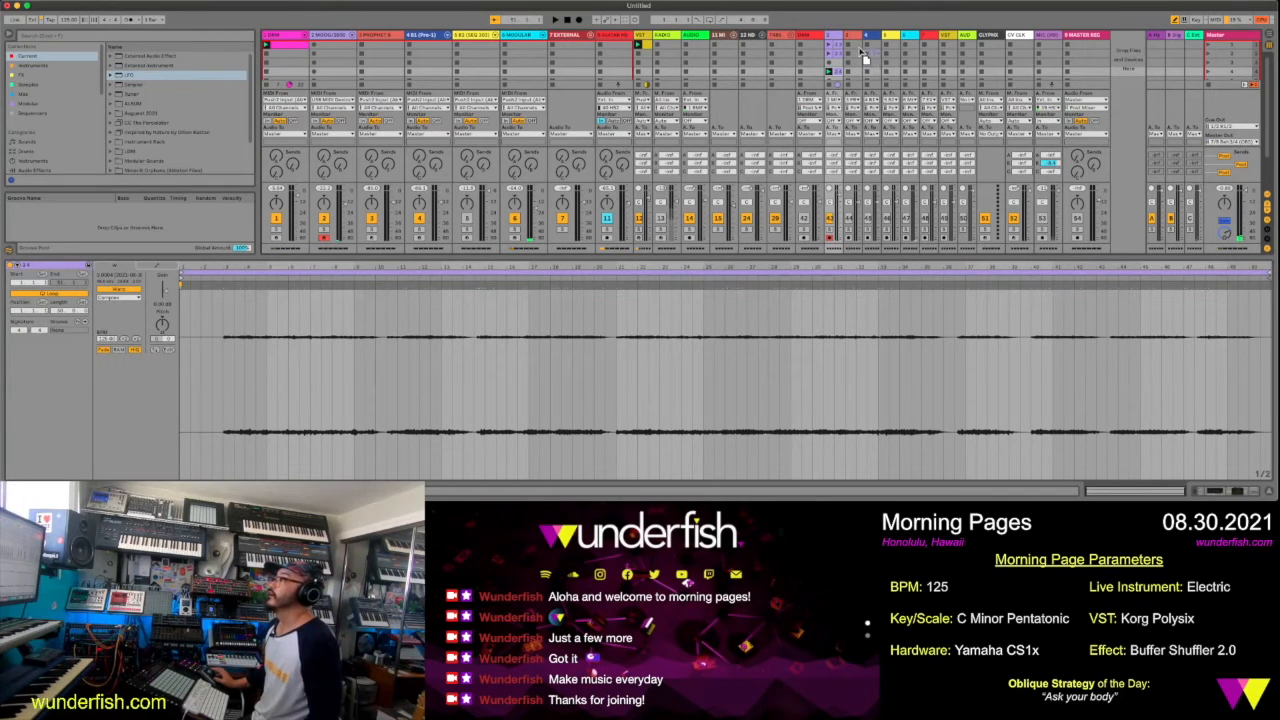
Move the recorded clip to the first slot of track 44 and raise its gain to about 12 dB during playback
{"action": "left_click", "coordinate": [856, 45]}
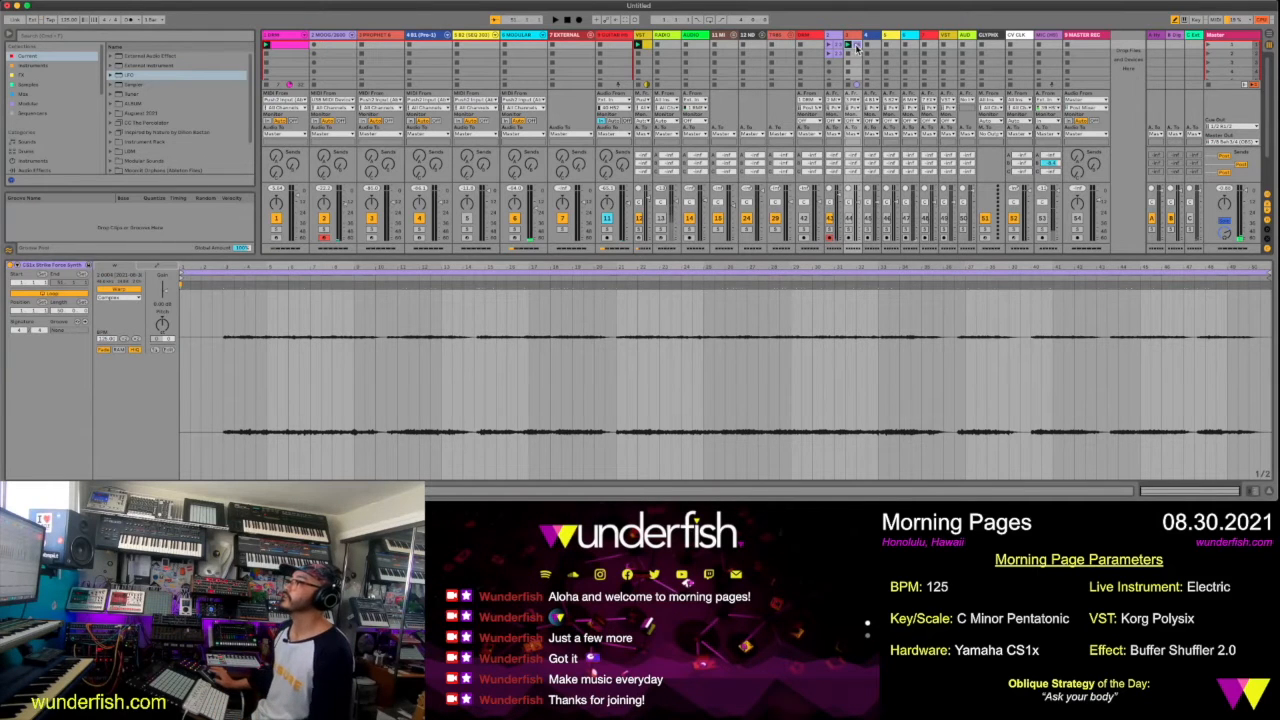
{"action": "left_click", "coordinate": [849, 46]}
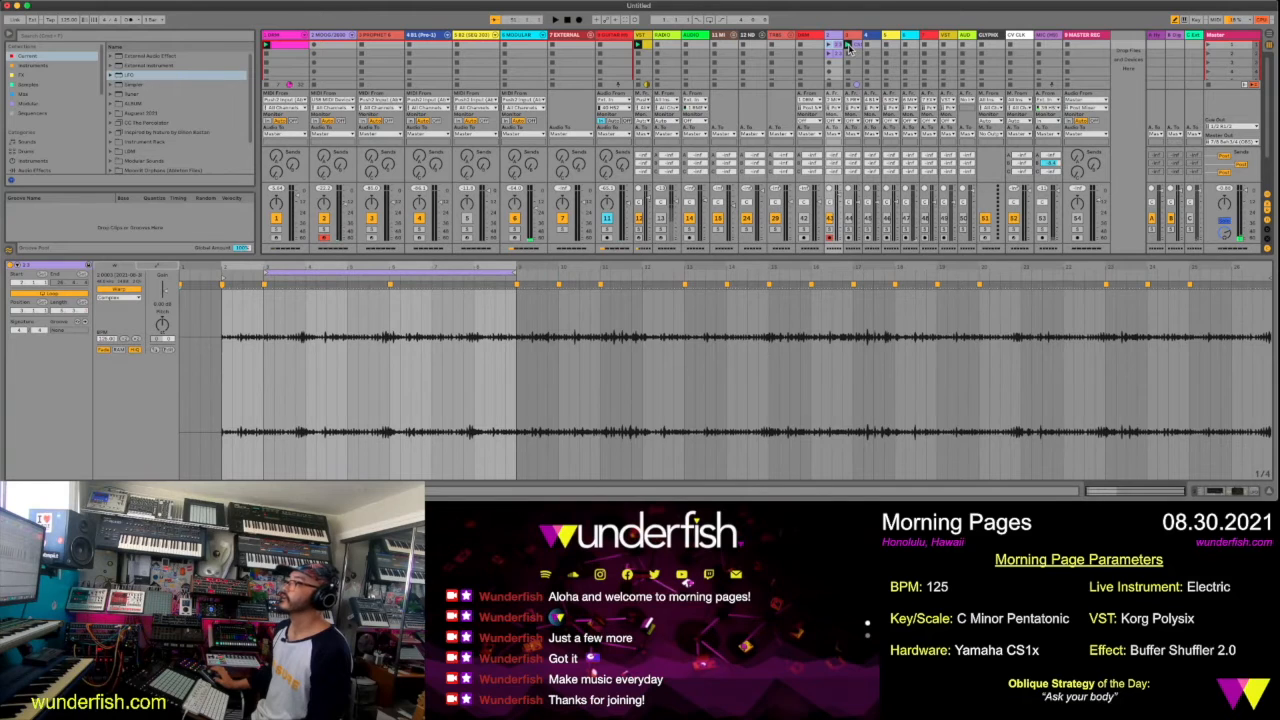
{"action": "left_click", "coordinate": [847, 46]}
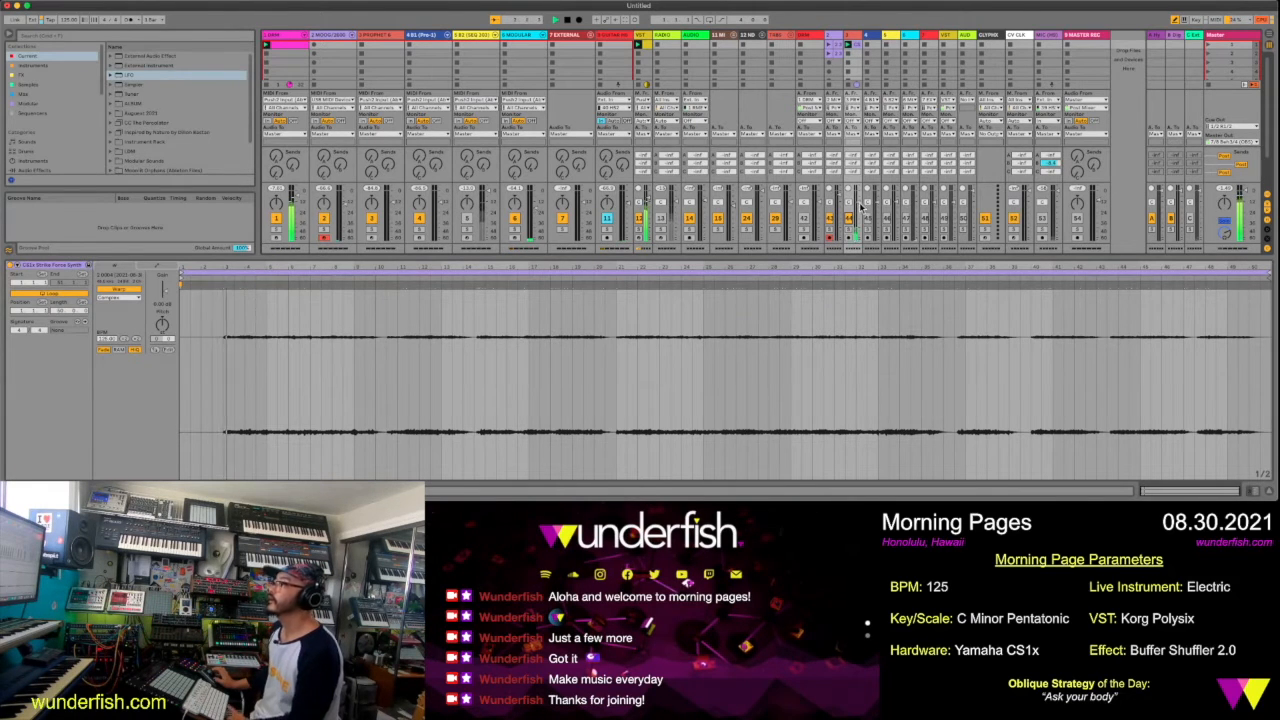
{"action": "left_click_drag", "start_coordinate": [168, 292], "coordinate": [169, 289]}
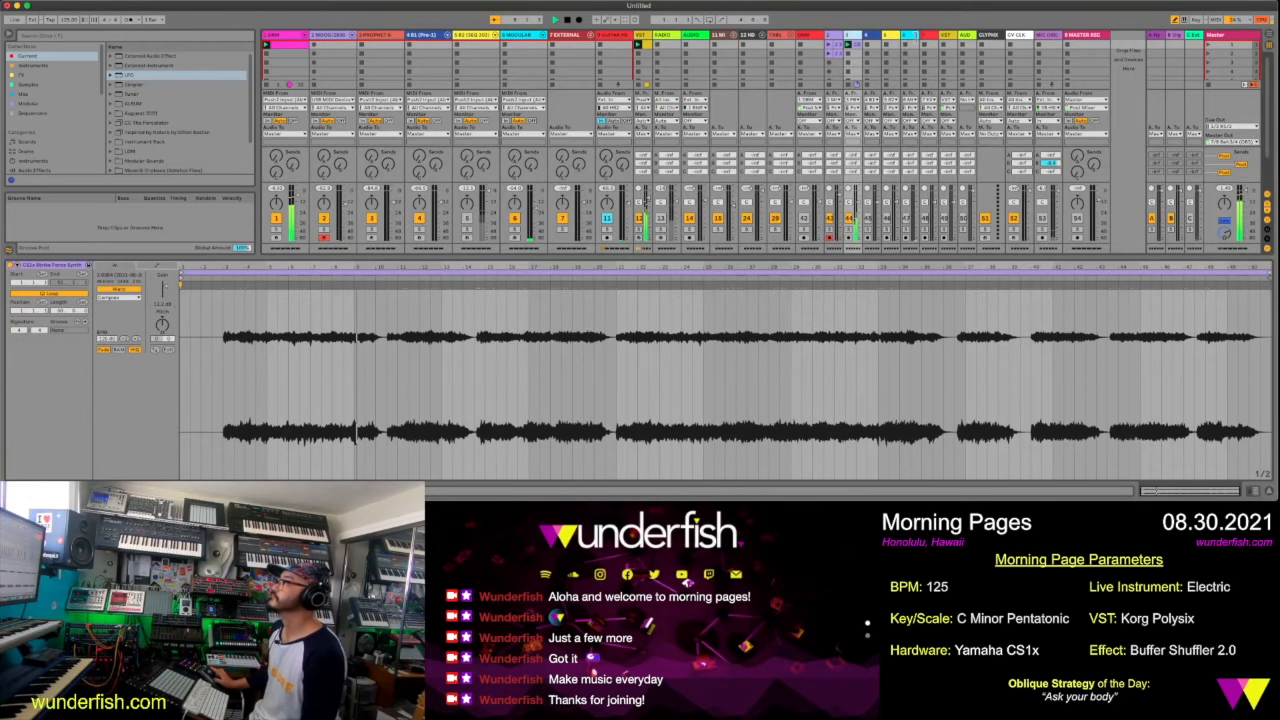
Duplicate the clip into the second slot of a widened track 44 and end the first clip's loop around bar 14
{"action": "left_click_drag", "start_coordinate": [862, 35], "coordinate": [919, 36]}
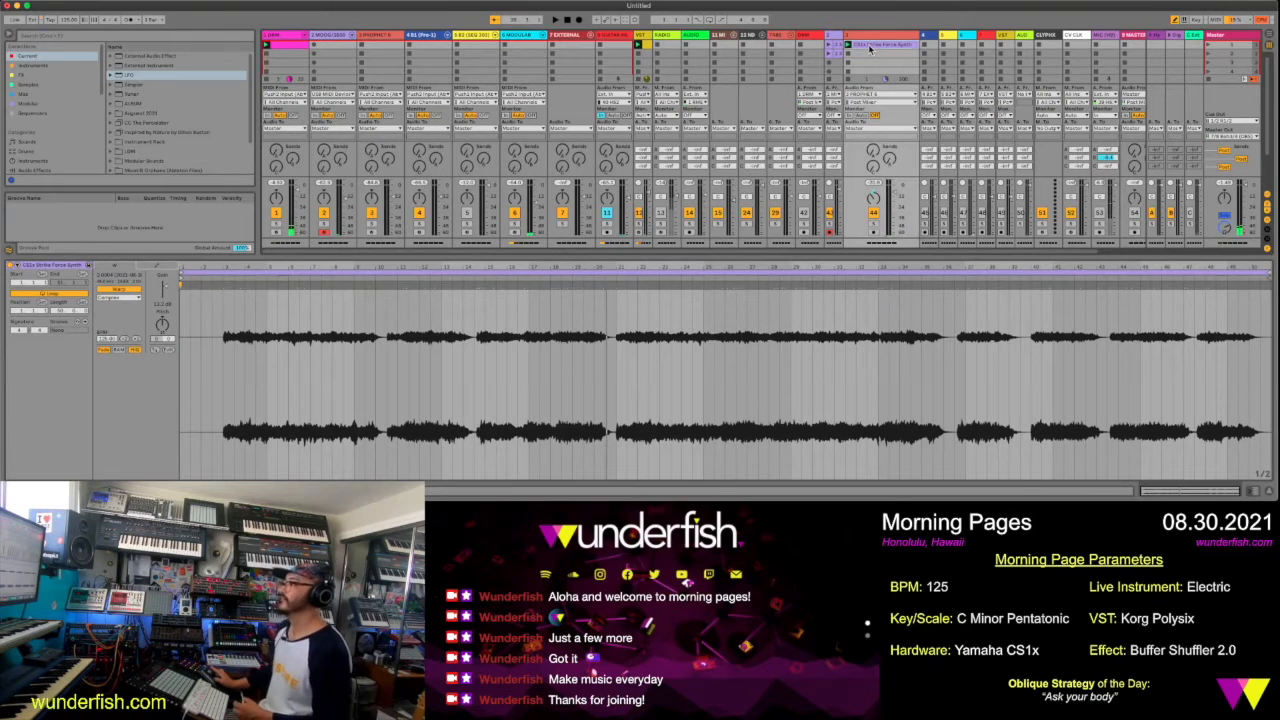
{"action": "key", "text": "super+d"}
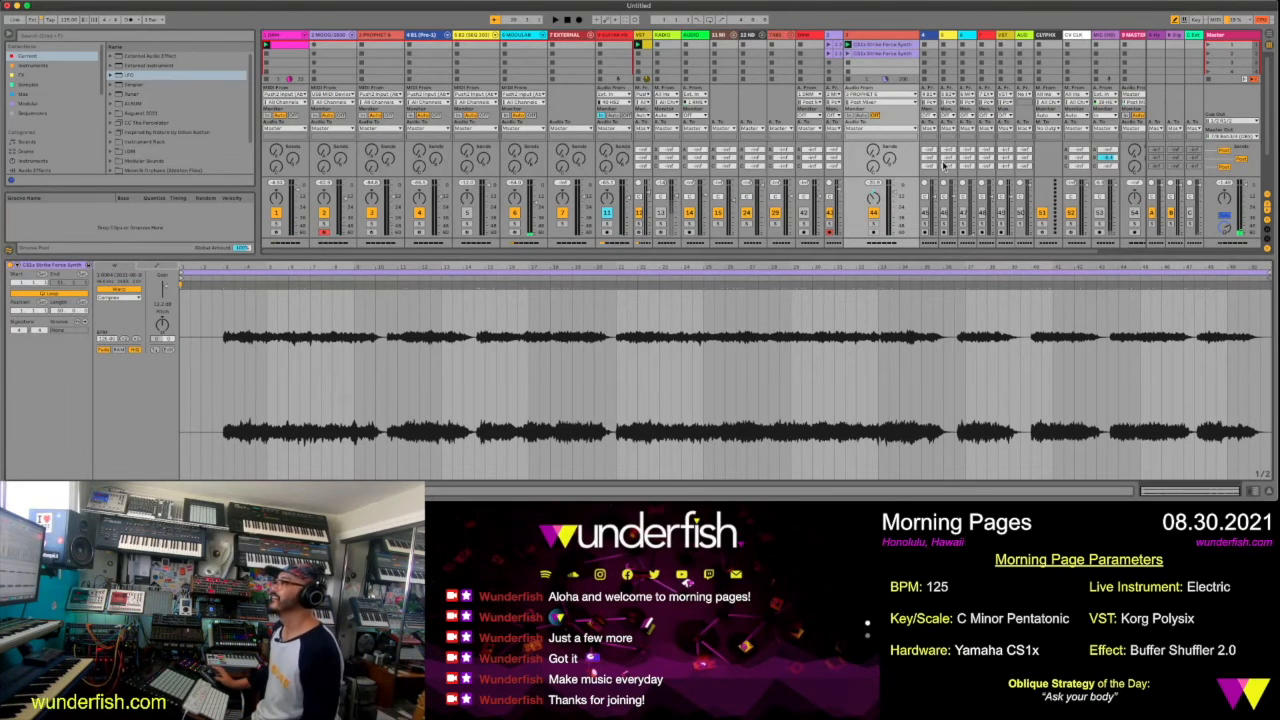
{"action": "left_click_drag", "start_coordinate": [1268, 278], "coordinate": [473, 278]}
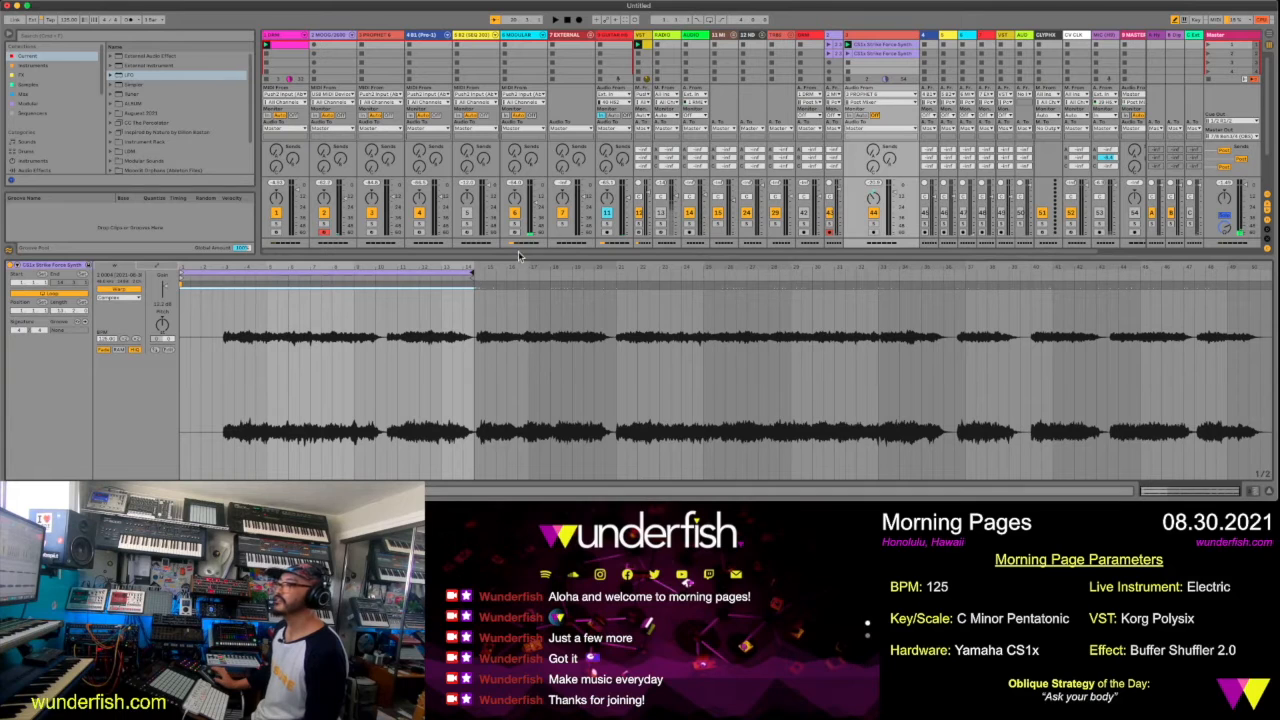
Launch the second clip on track 44 and set its start and loop from bar 21 to around bar 36
{"action": "left_click", "coordinate": [876, 53]}
{"action": "left_click", "coordinate": [849, 55]}
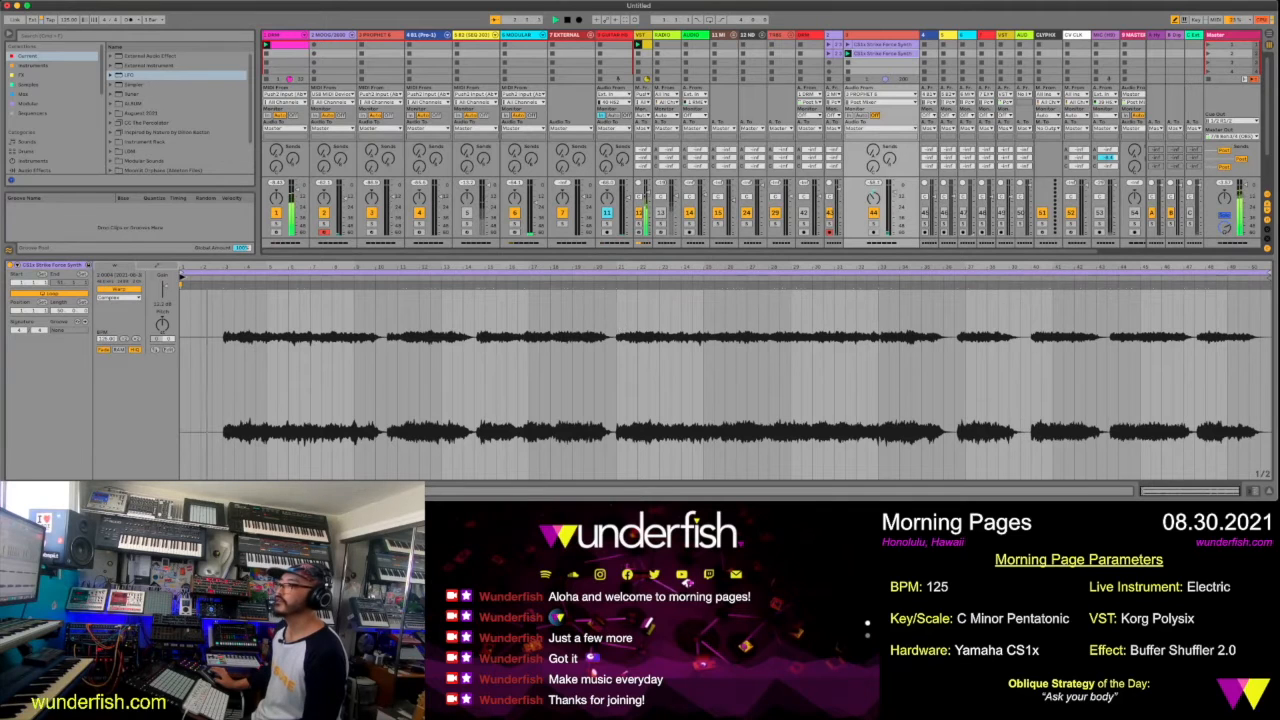
{"action": "left_click_drag", "start_coordinate": [182, 278], "coordinate": [618, 313]}
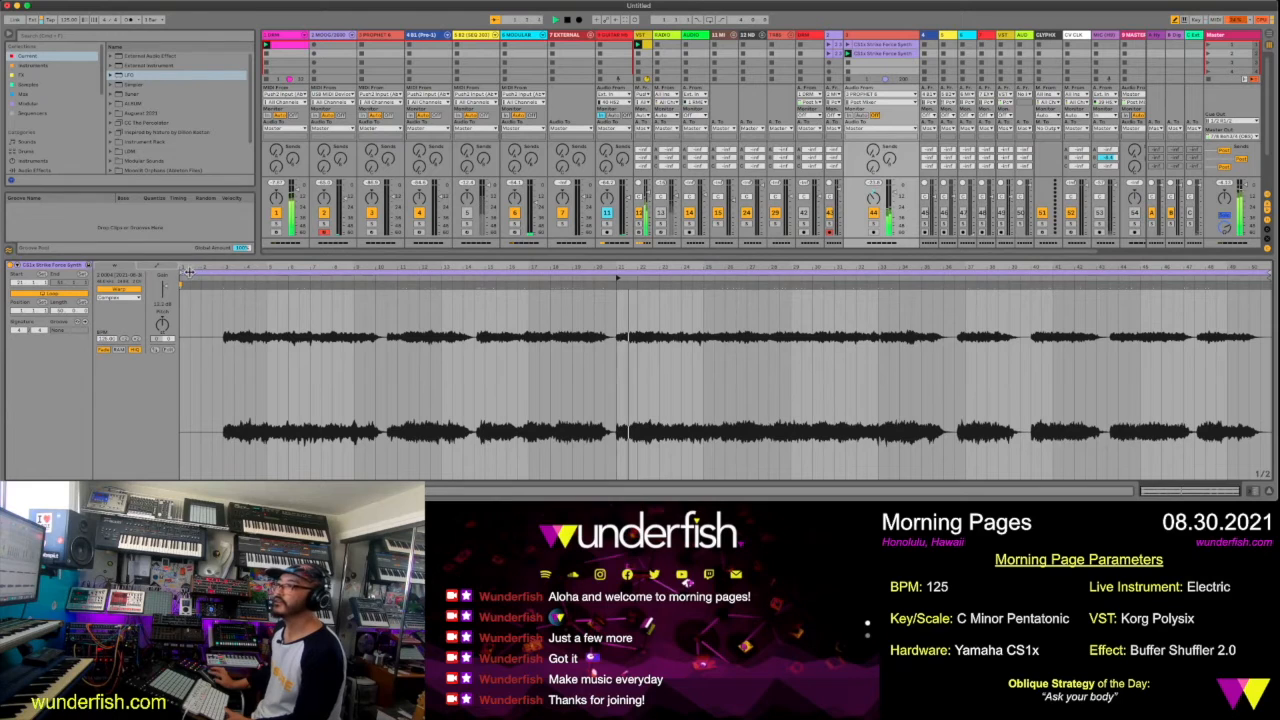
{"action": "left_click", "coordinate": [332, 275]}
{"action": "left_click_drag", "start_coordinate": [332, 277], "coordinate": [616, 297]}
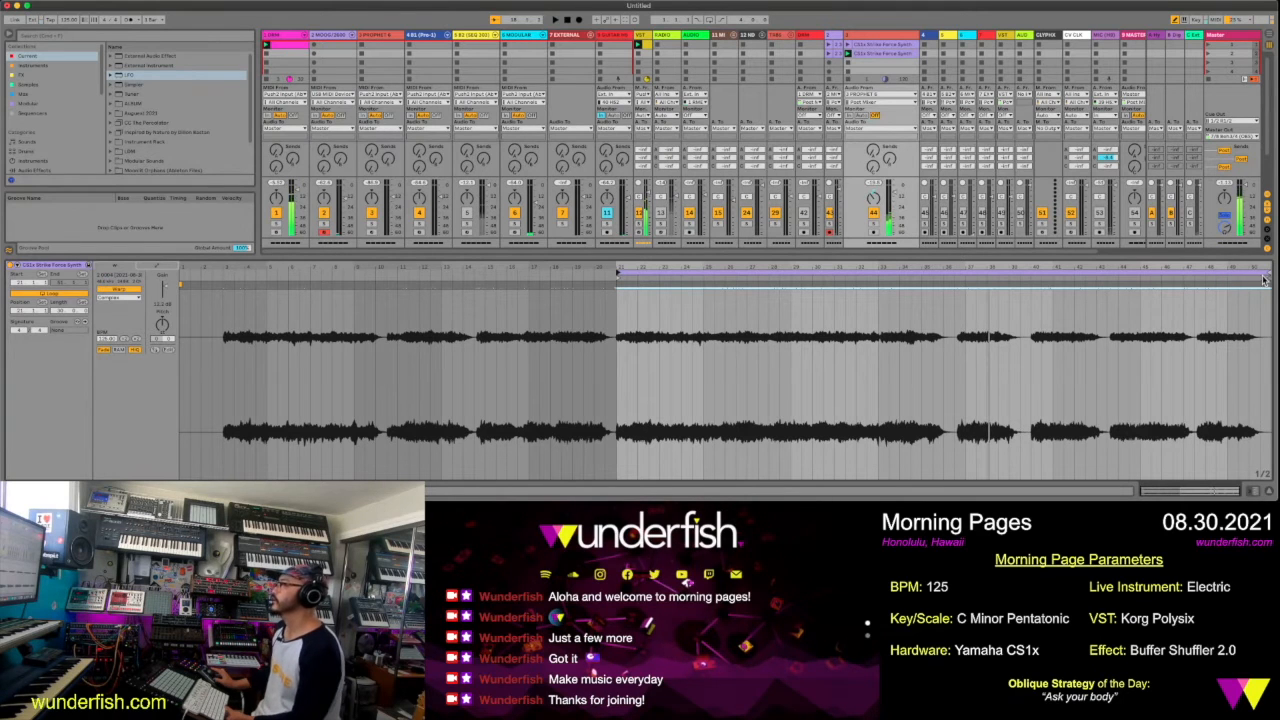
{"action": "left_click_drag", "start_coordinate": [1266, 271], "coordinate": [952, 308]}
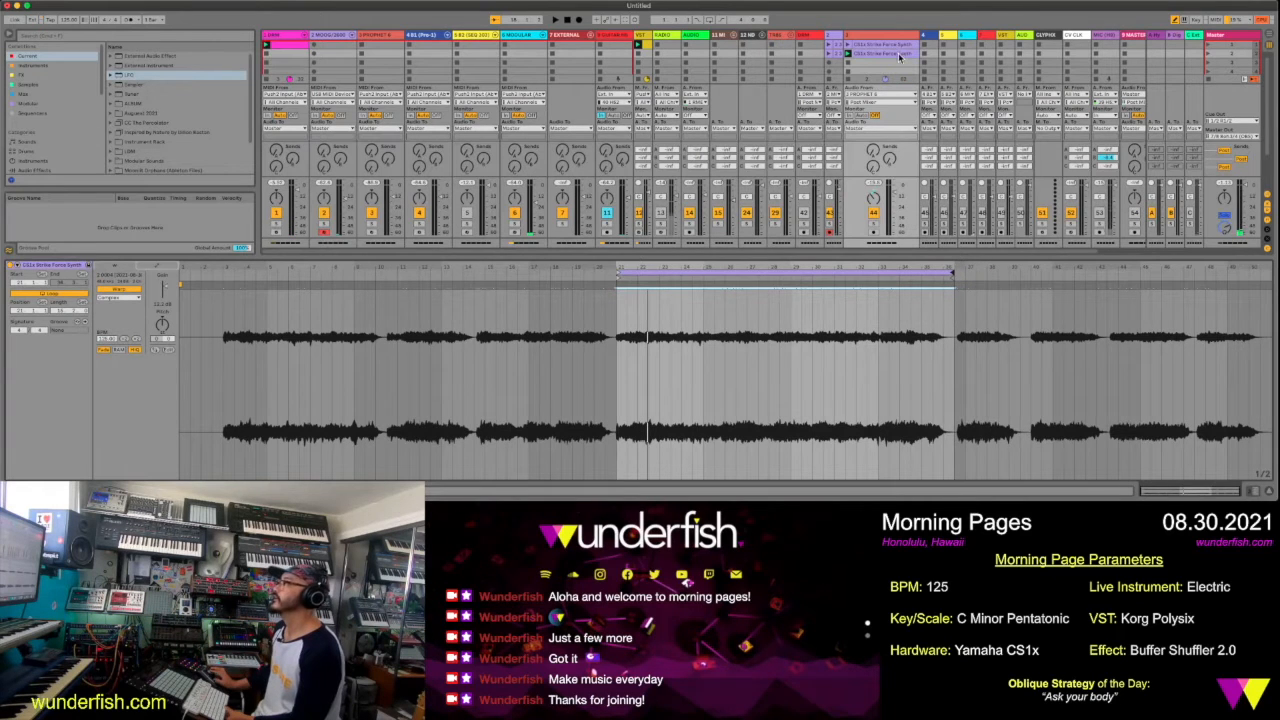
Duplicate the second clip into track 44's third slot and set its start and loop from bar 40 to the end of the recording
{"action": "key", "text": "ctrl+d"}
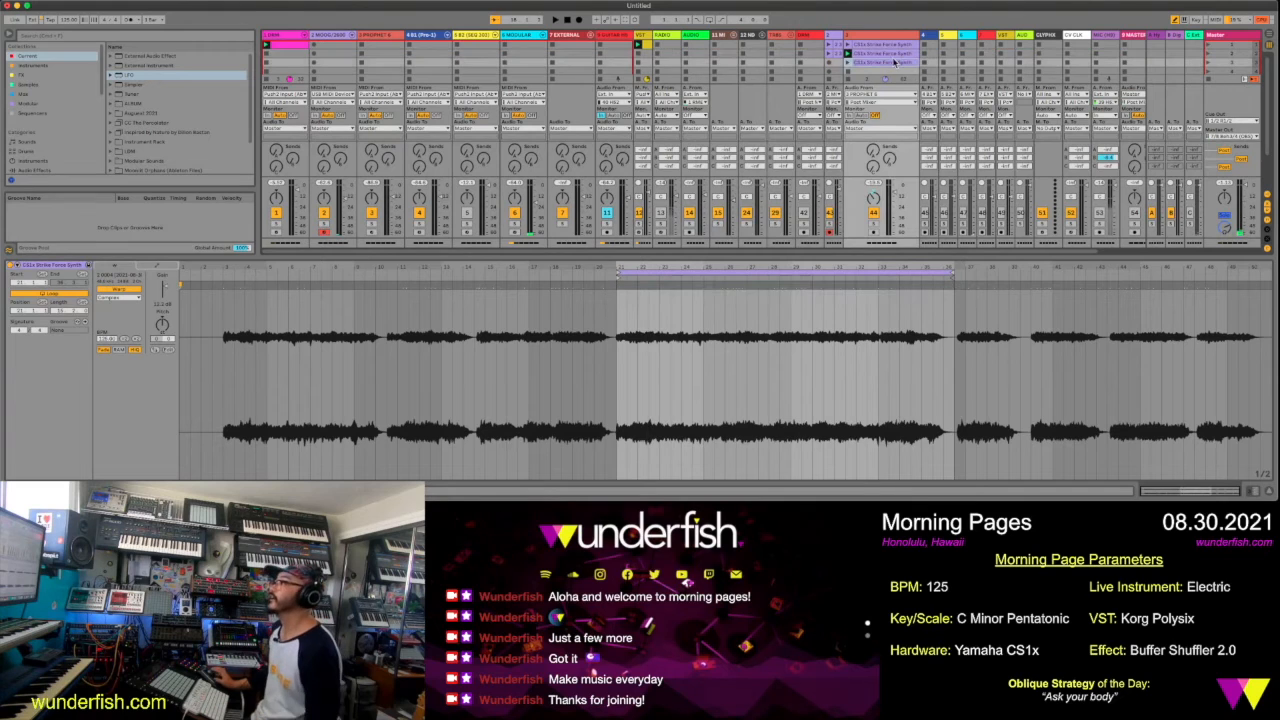
{"action": "left_click", "coordinate": [846, 63]}
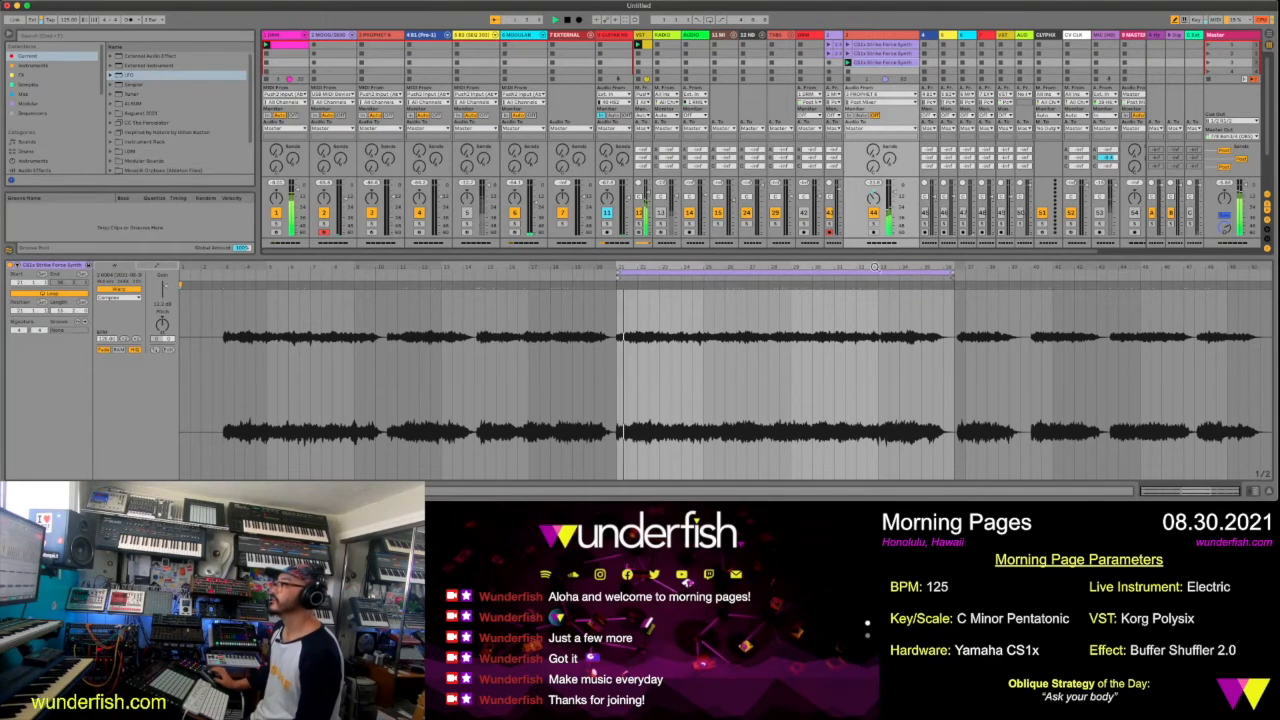
{"action": "left_click_drag", "start_coordinate": [773, 266], "coordinate": [1022, 296]}
{"action": "key", "text": "space"}
{"action": "key", "text": "space"}
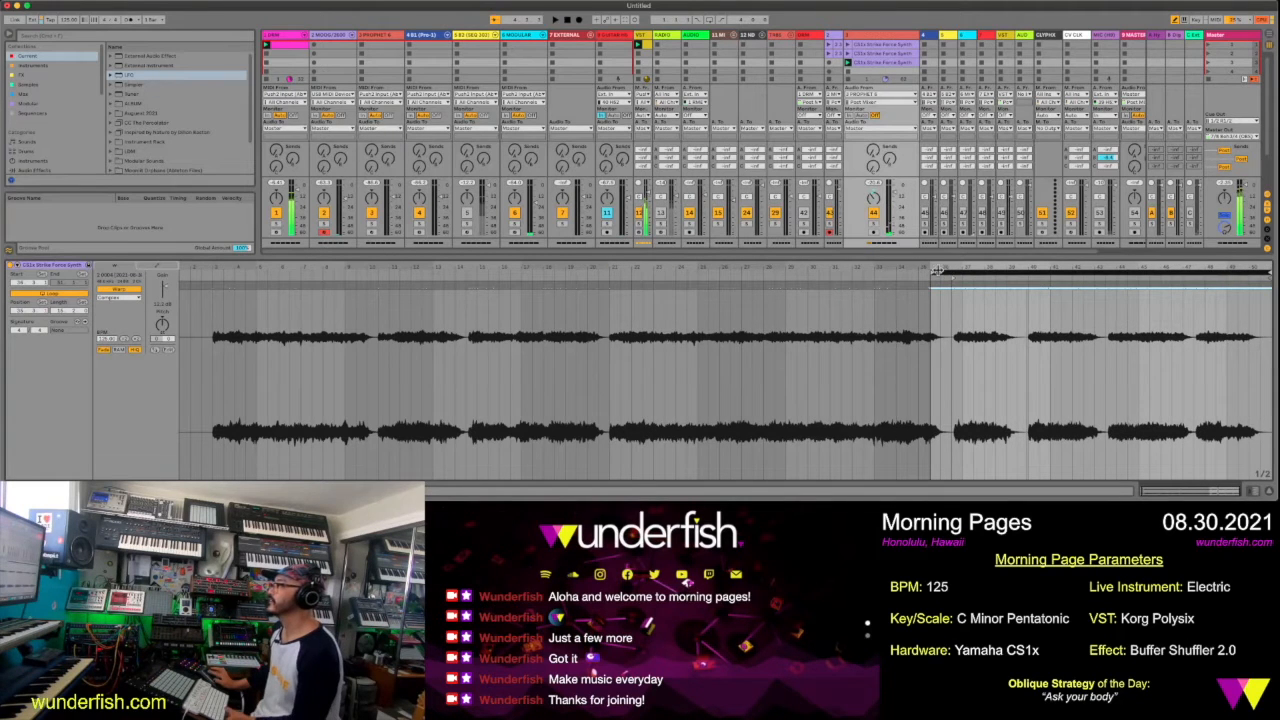
{"action": "left_click", "coordinate": [937, 273]}
{"action": "left_click_drag", "start_coordinate": [937, 273], "coordinate": [952, 273]}
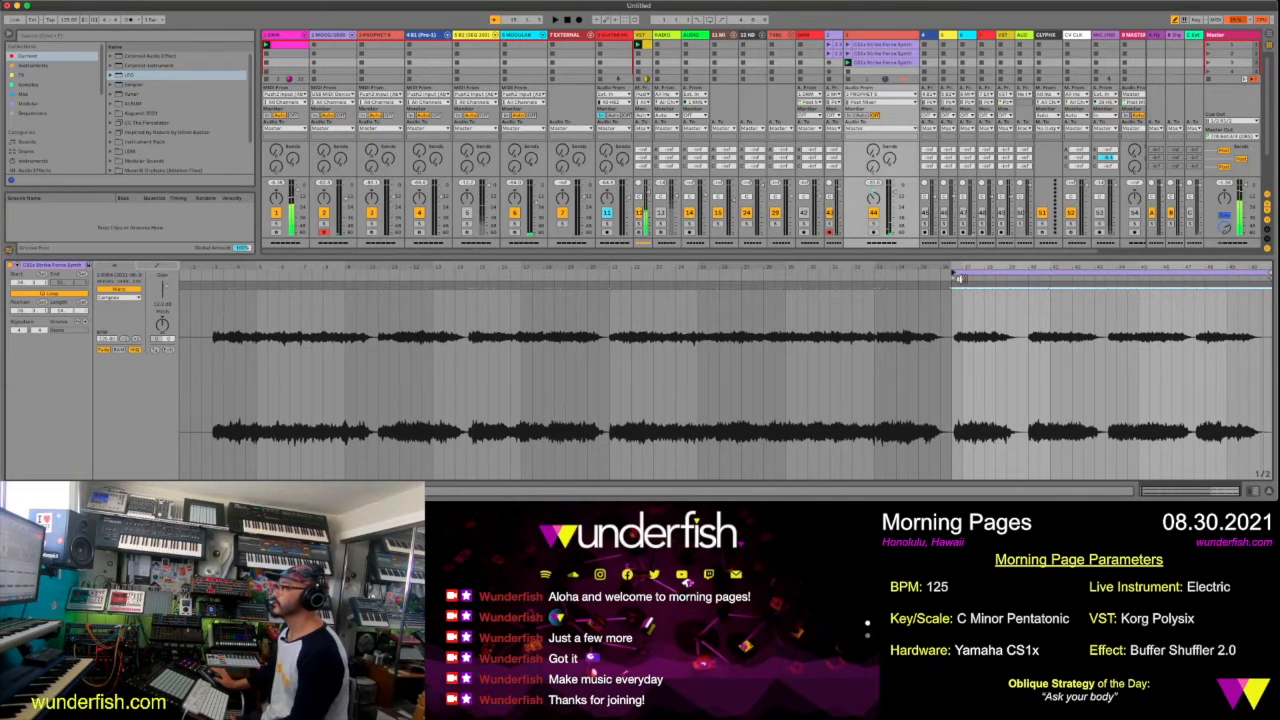
{"action": "left_click_drag", "start_coordinate": [960, 285], "coordinate": [1030, 290]}
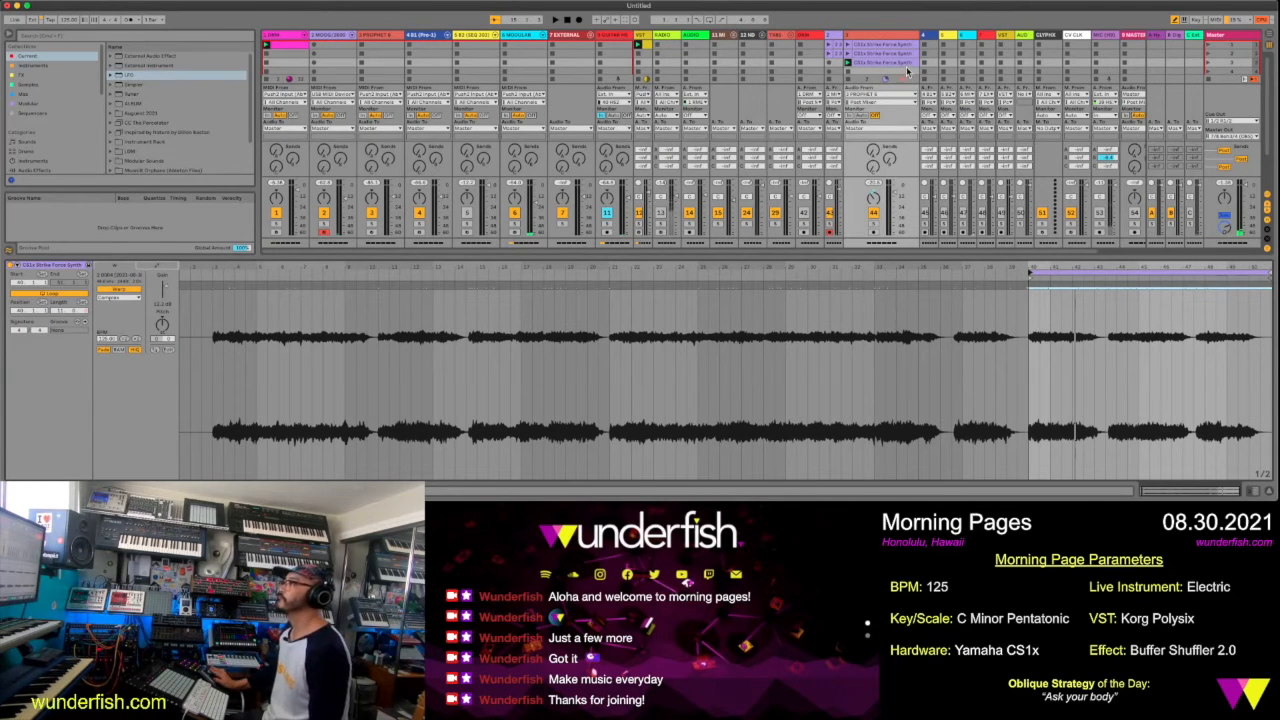
Widen track 43 and enlarge the session clip grid by reducing the clip view's height
{"action": "left_click", "coordinate": [871, 37]}
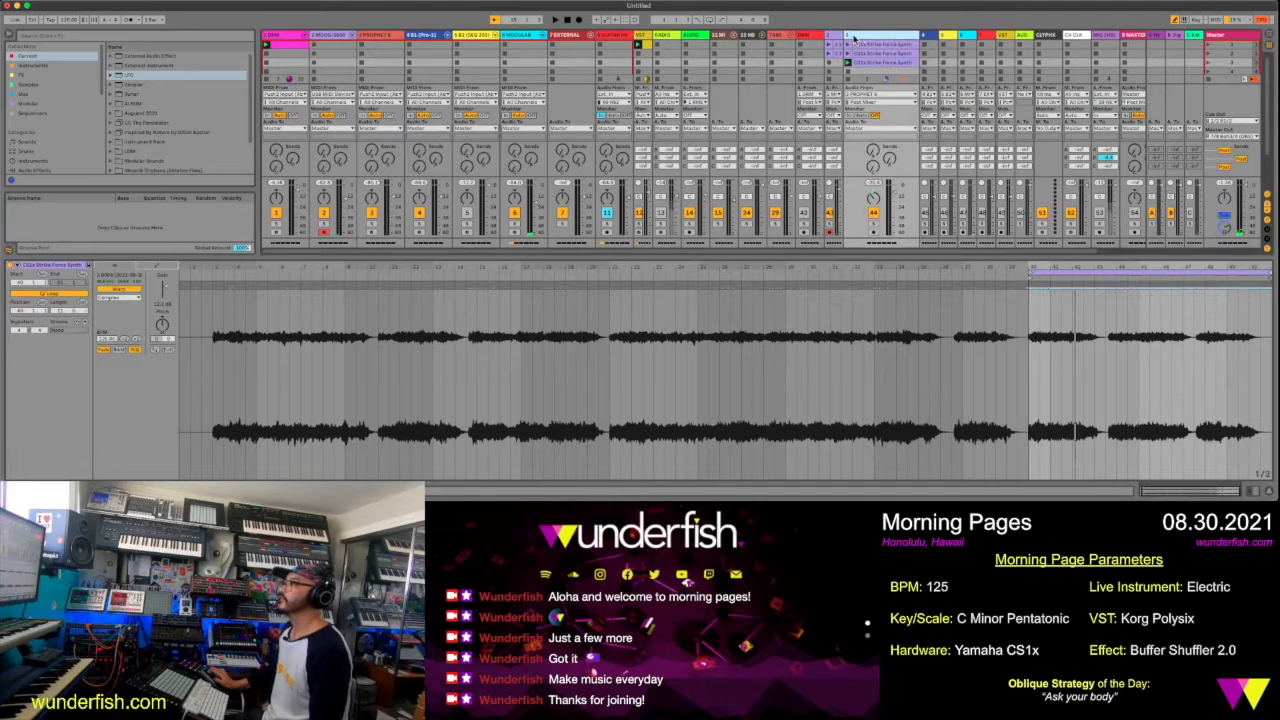
{"action": "left_click_drag", "start_coordinate": [845, 36], "coordinate": [882, 37]}
{"action": "left_click_drag", "start_coordinate": [905, 254], "coordinate": [902, 378]}
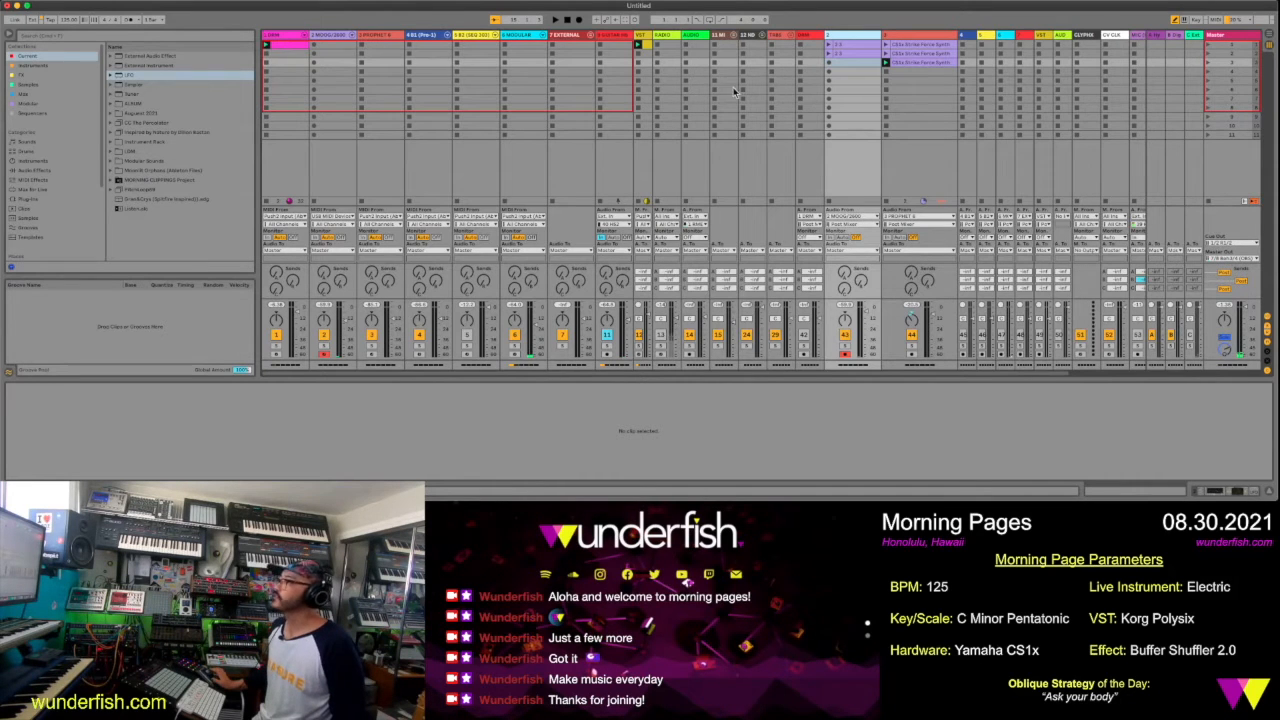
Arm the second VST track for recording and record a 16-bar take of the Polysix part into its first slot
{"action": "left_click", "coordinate": [1040, 37]}
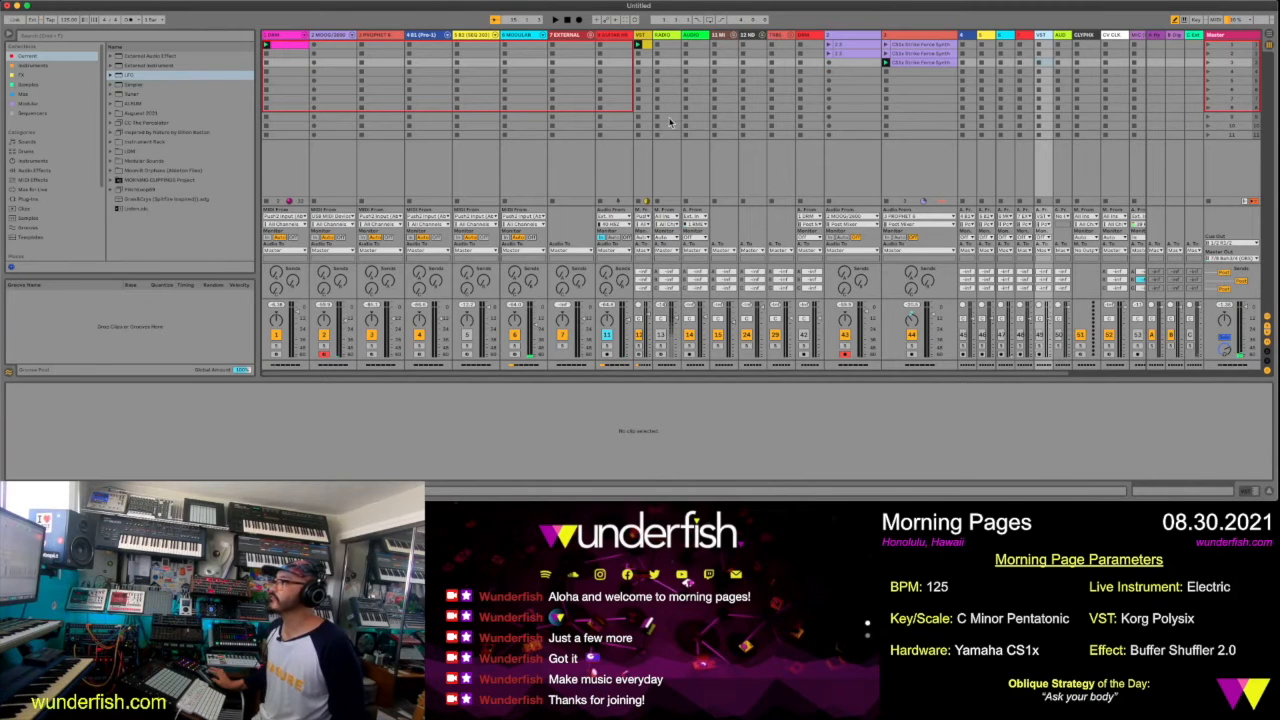
{"action": "left_click", "coordinate": [639, 43]}
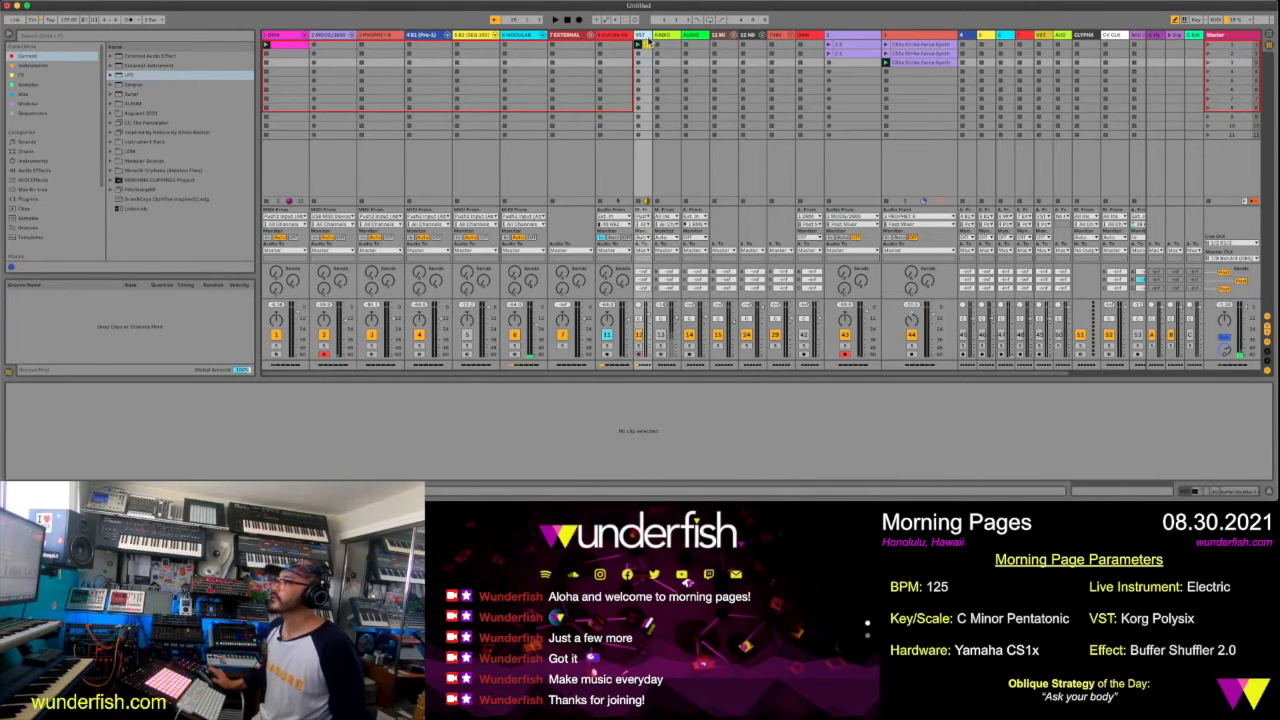
{"action": "left_click", "coordinate": [1039, 354]}
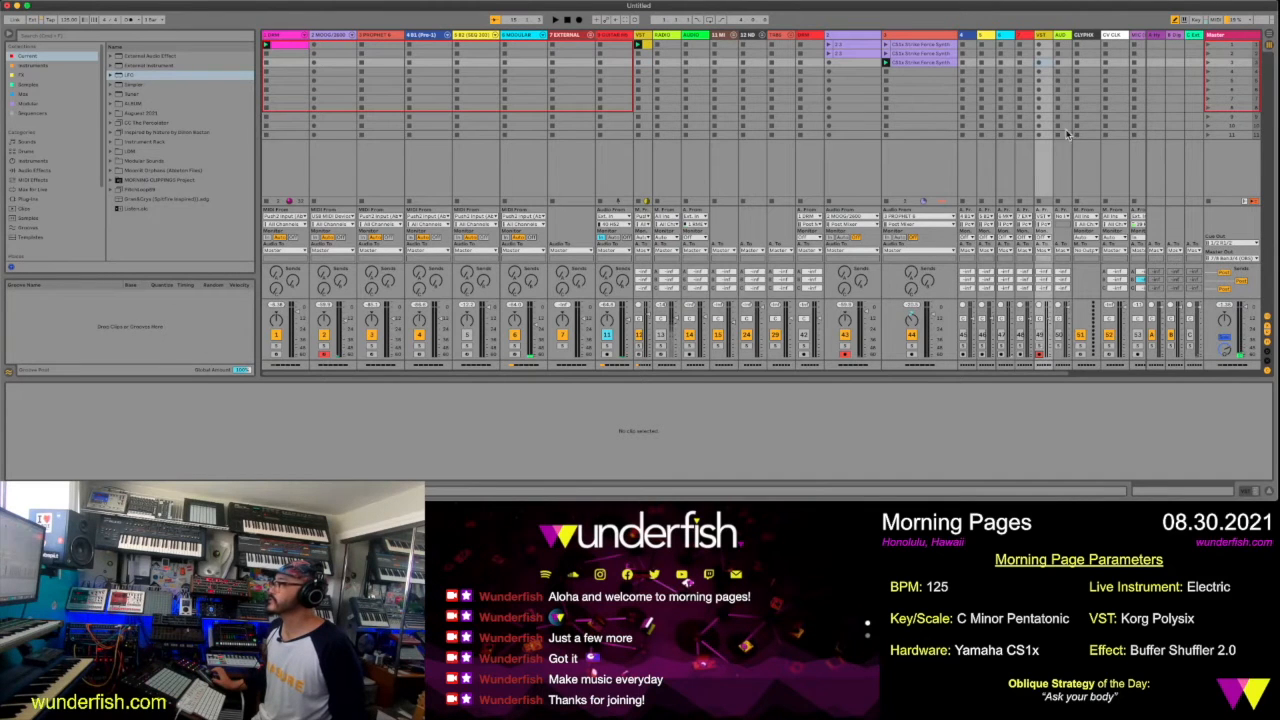
{"action": "left_click", "coordinate": [1039, 47]}
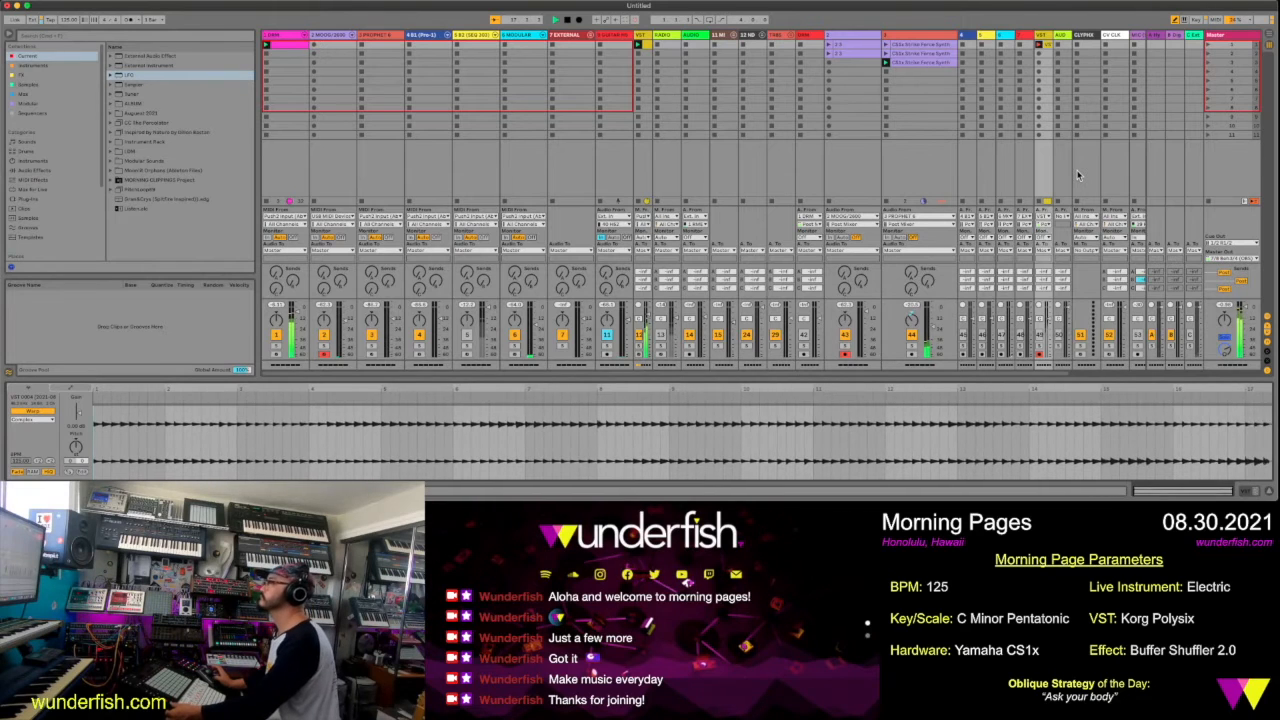
{"action": "left_click", "coordinate": [1047, 45]}
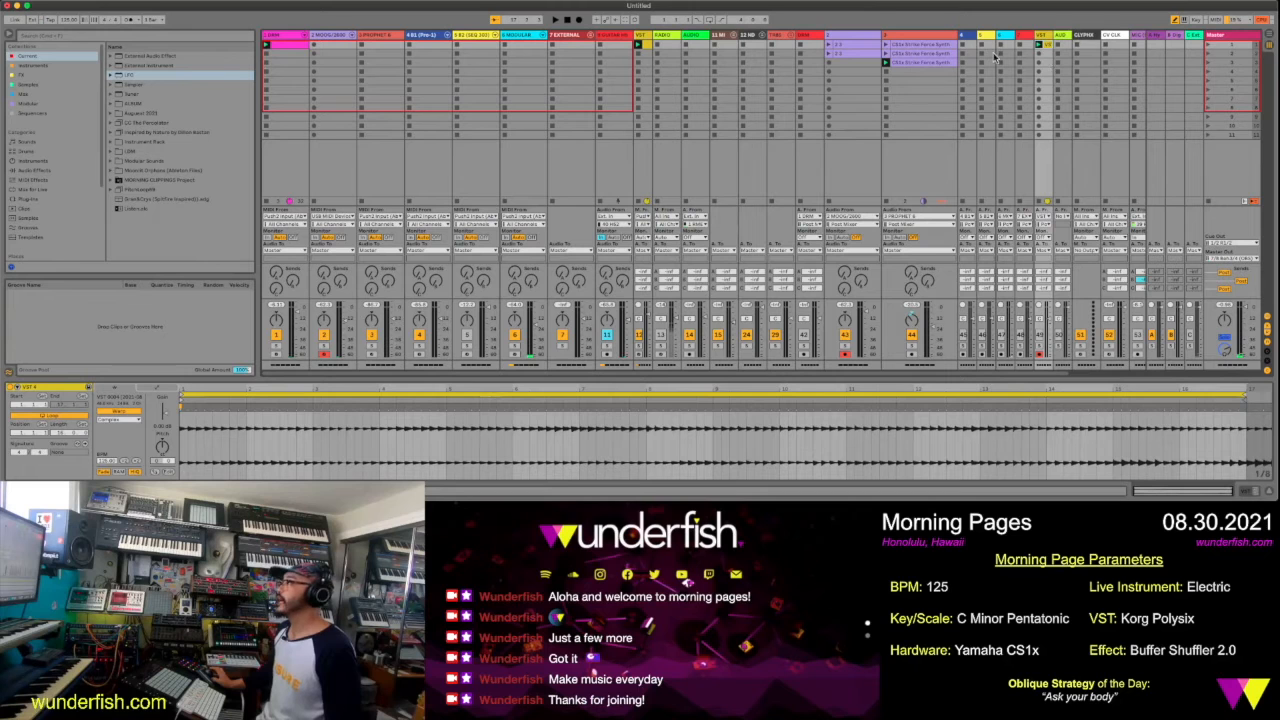
Find the Polysix track's Buffer Shuffler 2.0 in the browser through hot-swap and tag it with the FX and Current collections
{"action": "left_click", "coordinate": [638, 36]}
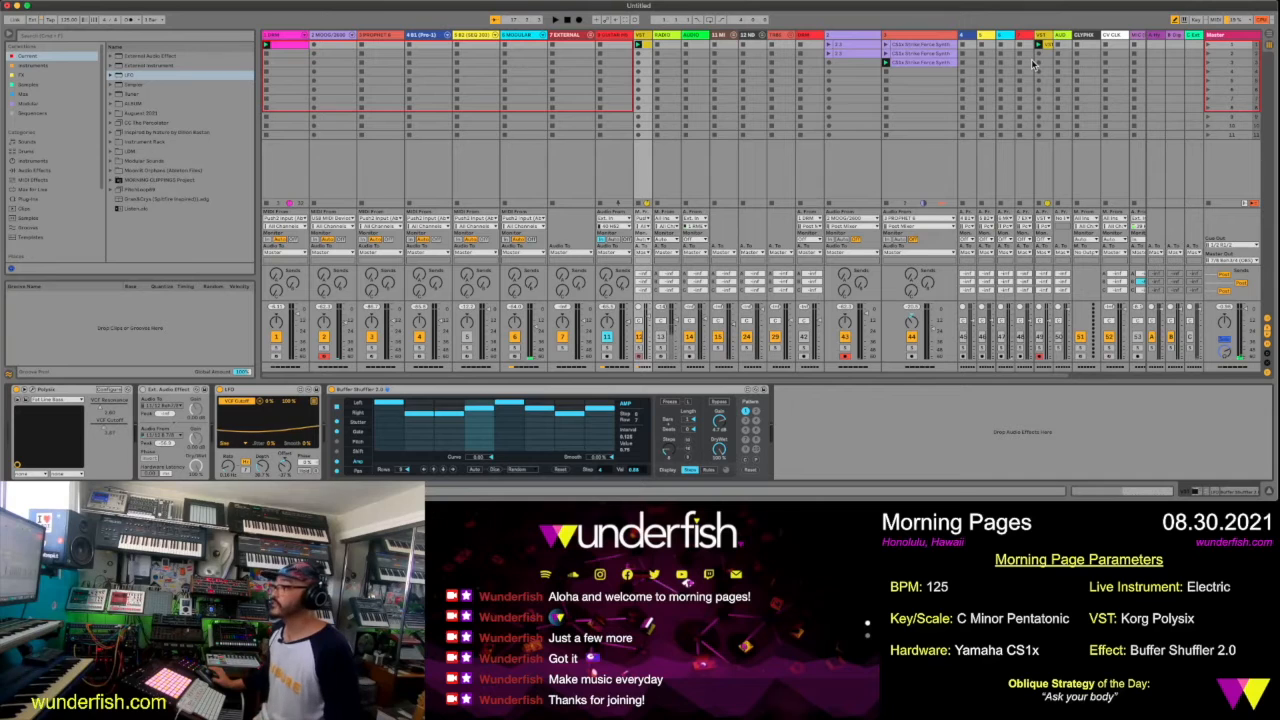
{"action": "left_click", "coordinate": [545, 399]}
{"action": "right_click", "coordinate": [545, 398]}
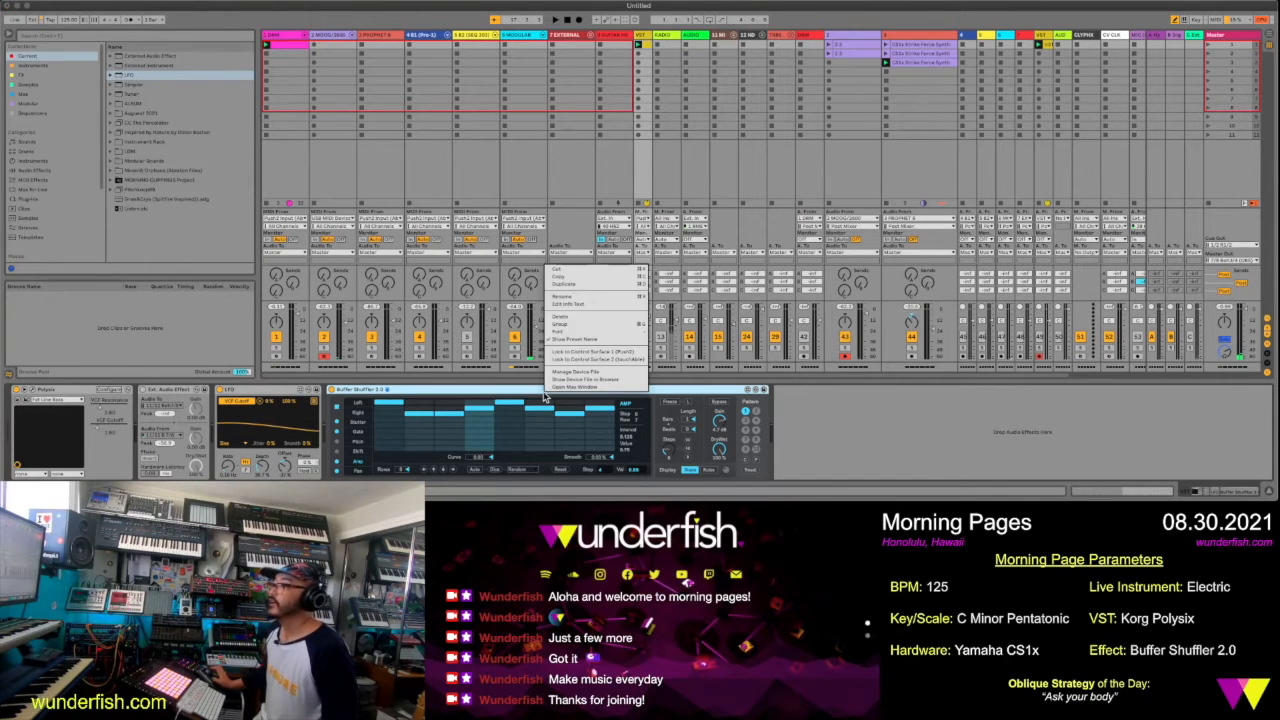
{"action": "left_click", "coordinate": [757, 394]}
{"action": "left_click", "coordinate": [757, 394]}
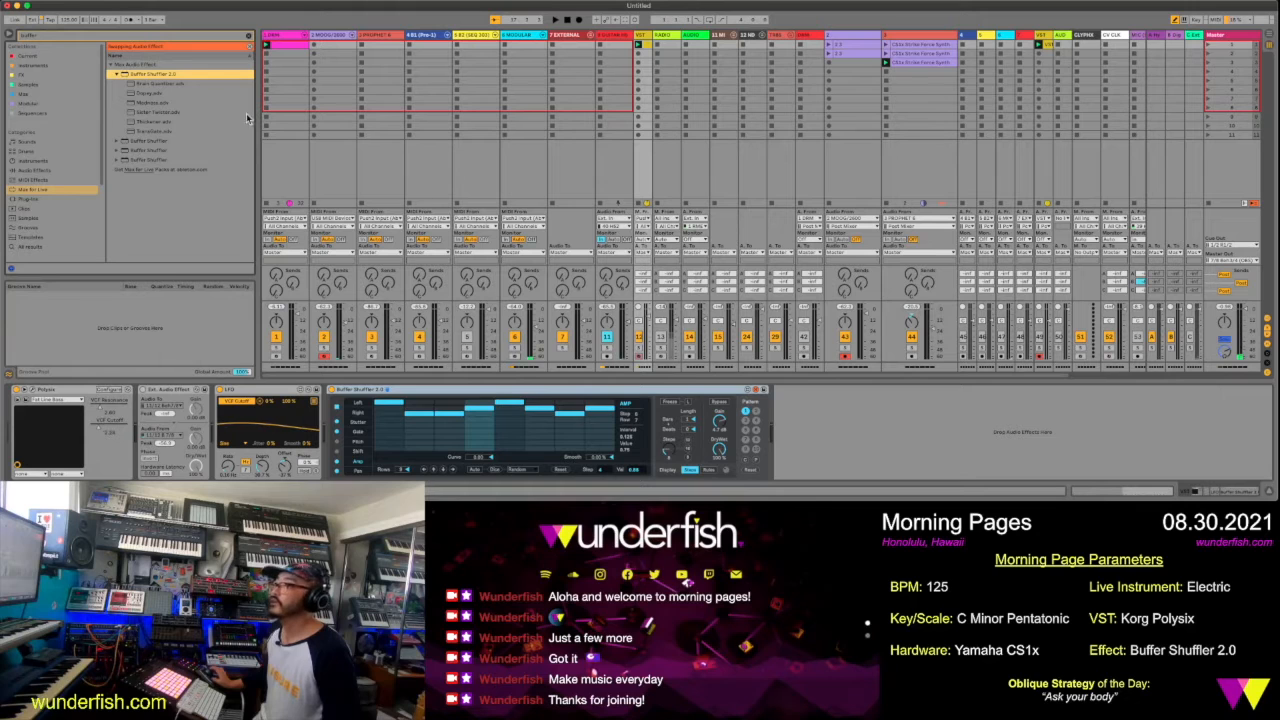
{"action": "right_click", "coordinate": [171, 77]}
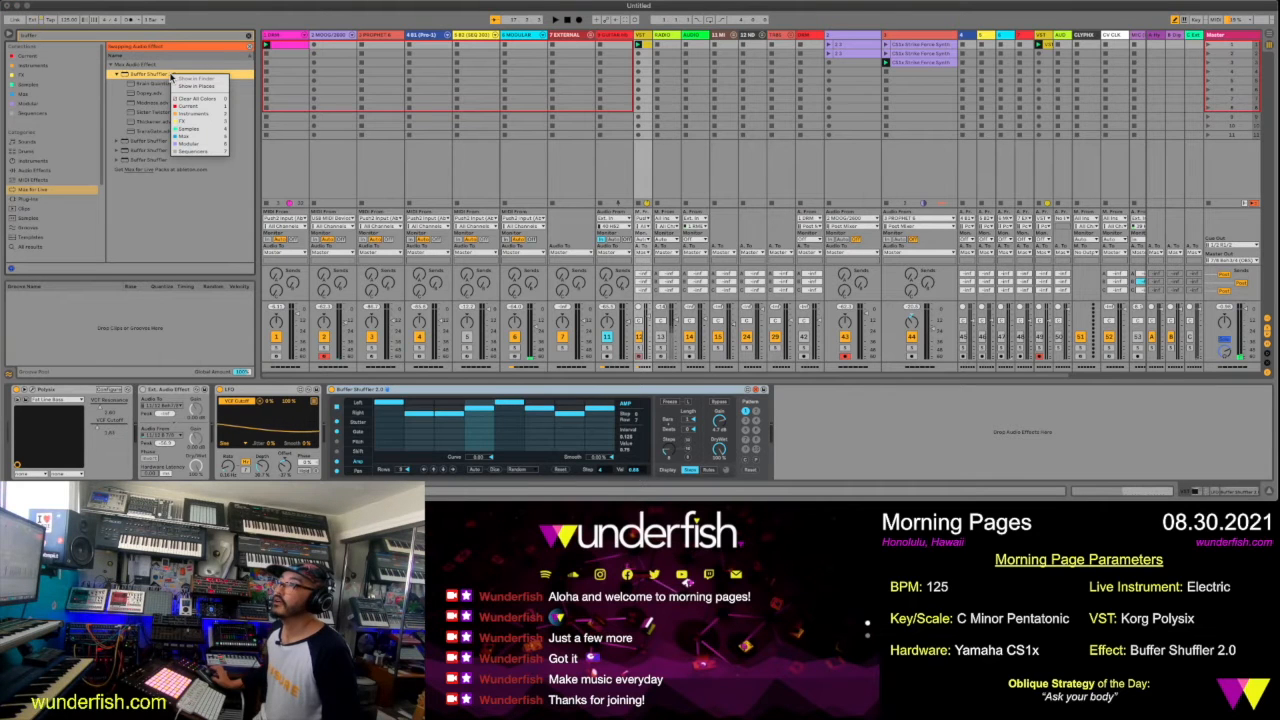
{"action": "left_click", "coordinate": [211, 124]}
{"action": "right_click", "coordinate": [183, 77]}
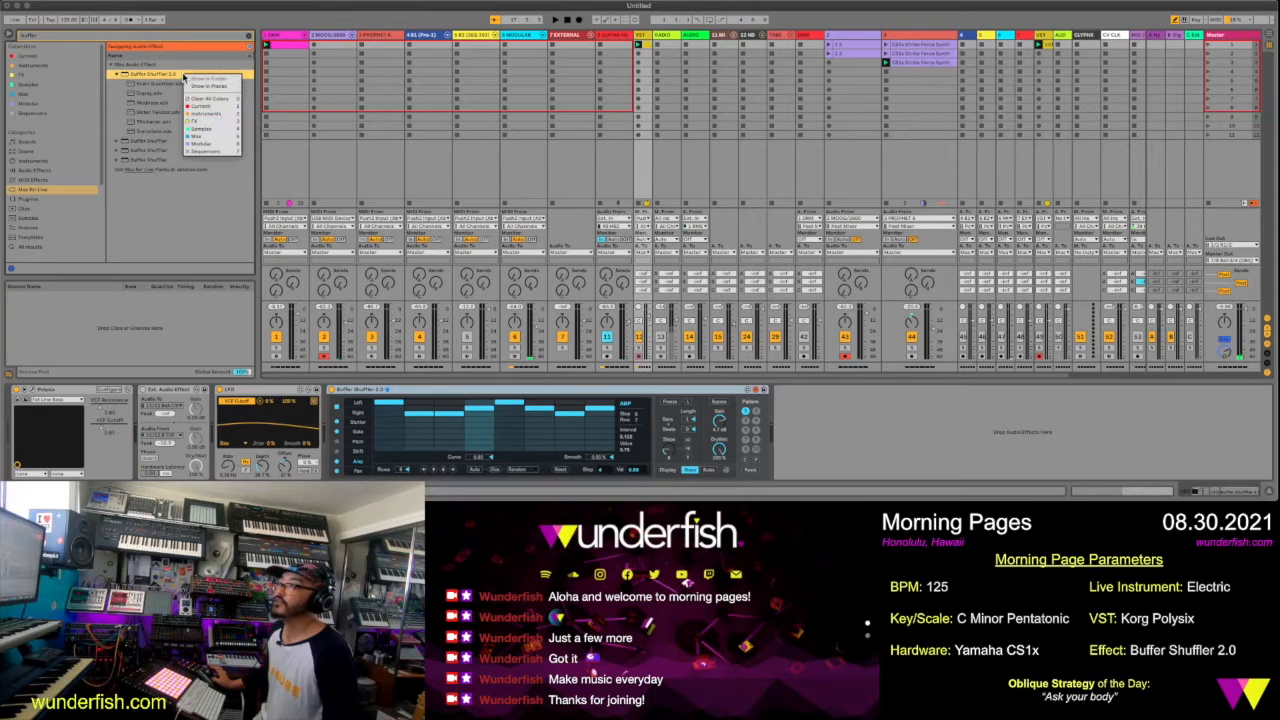
{"action": "left_click", "coordinate": [196, 107]}
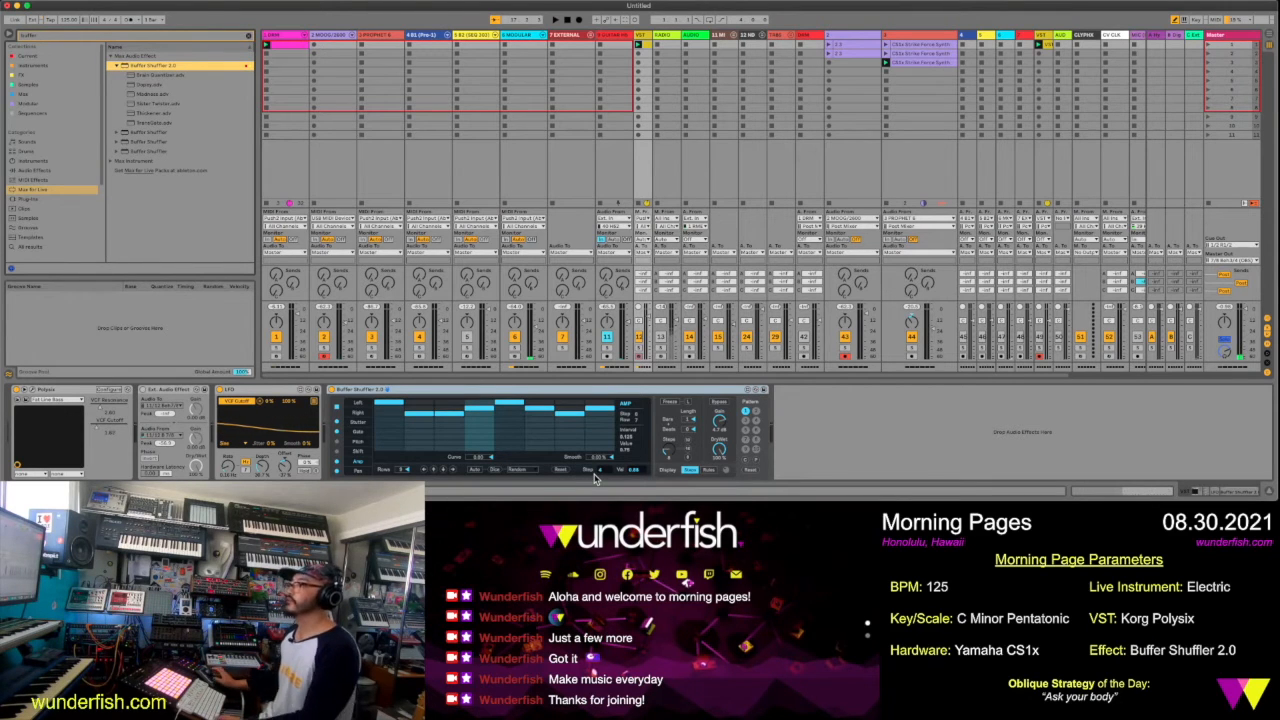
Record another take into the second slot of the armed VST audio track and rename the clip Buffer
{"action": "key", "text": "space"}
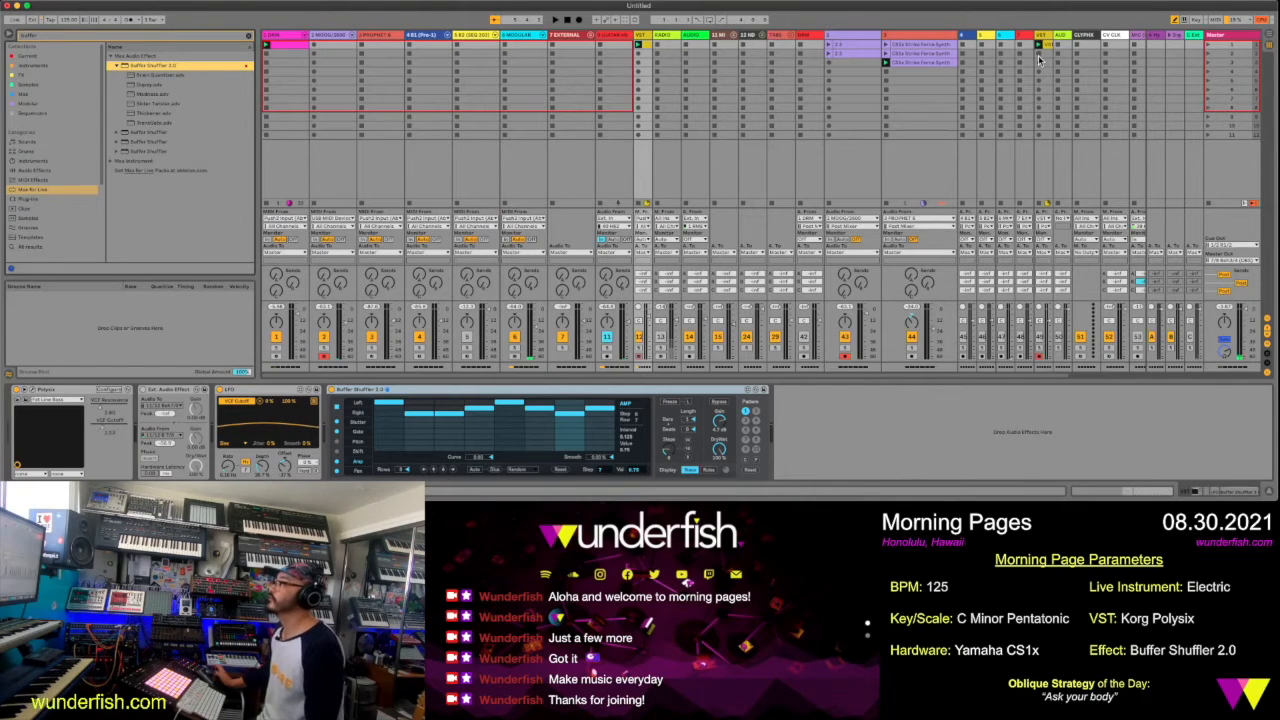
{"action": "left_click", "coordinate": [1040, 60]}
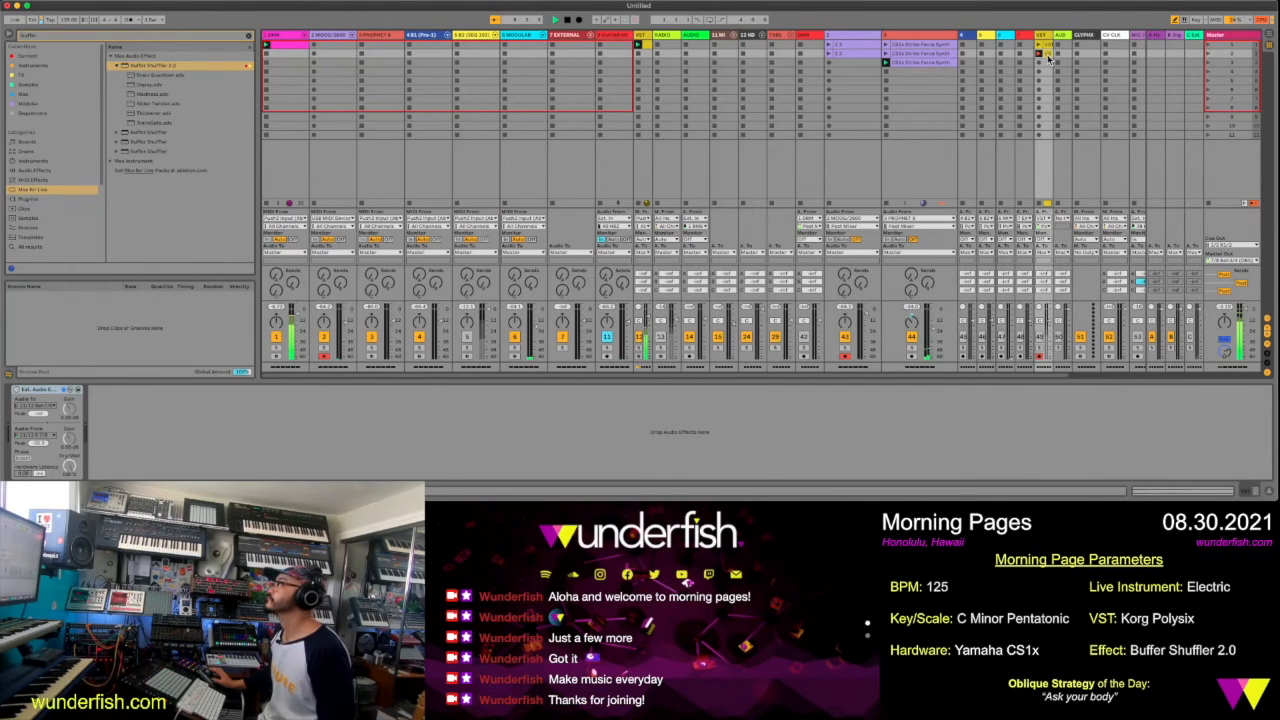
{"action": "left_click", "coordinate": [1048, 58]}
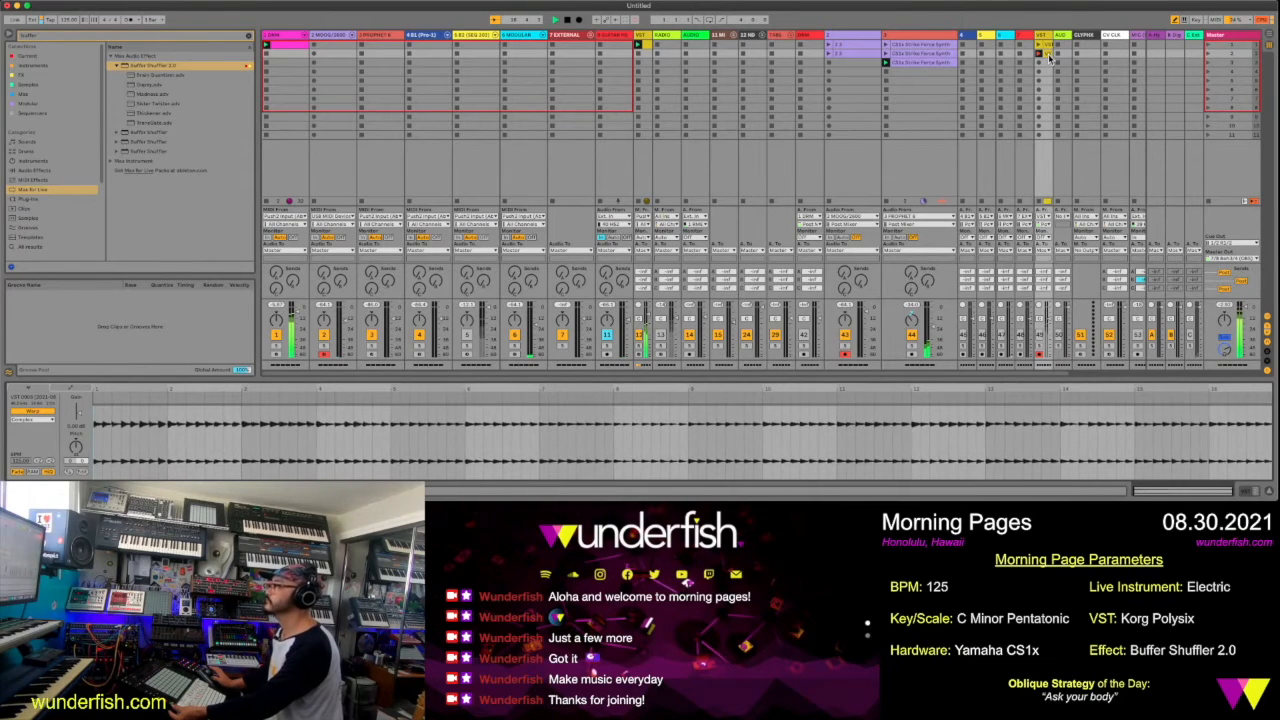
{"action": "left_click", "coordinate": [1049, 60]}
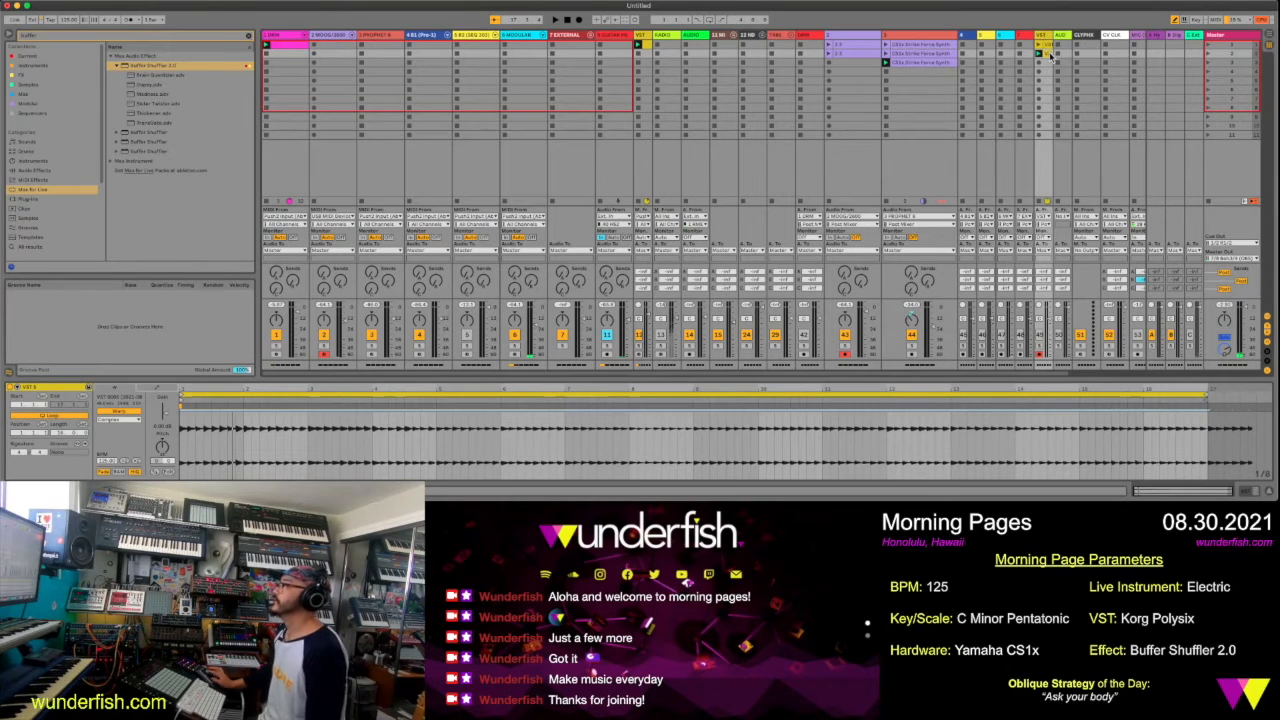
{"action": "type", "text": "Buffer"}
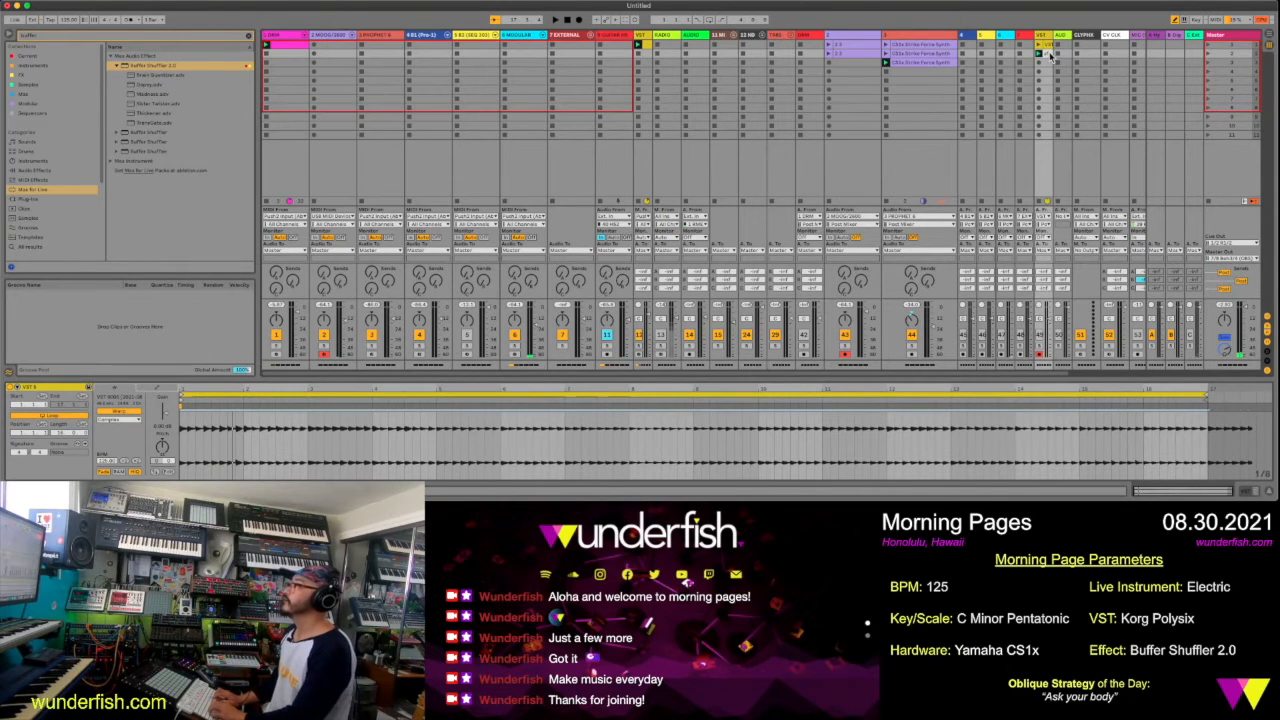
{"action": "key", "text": "Return"}
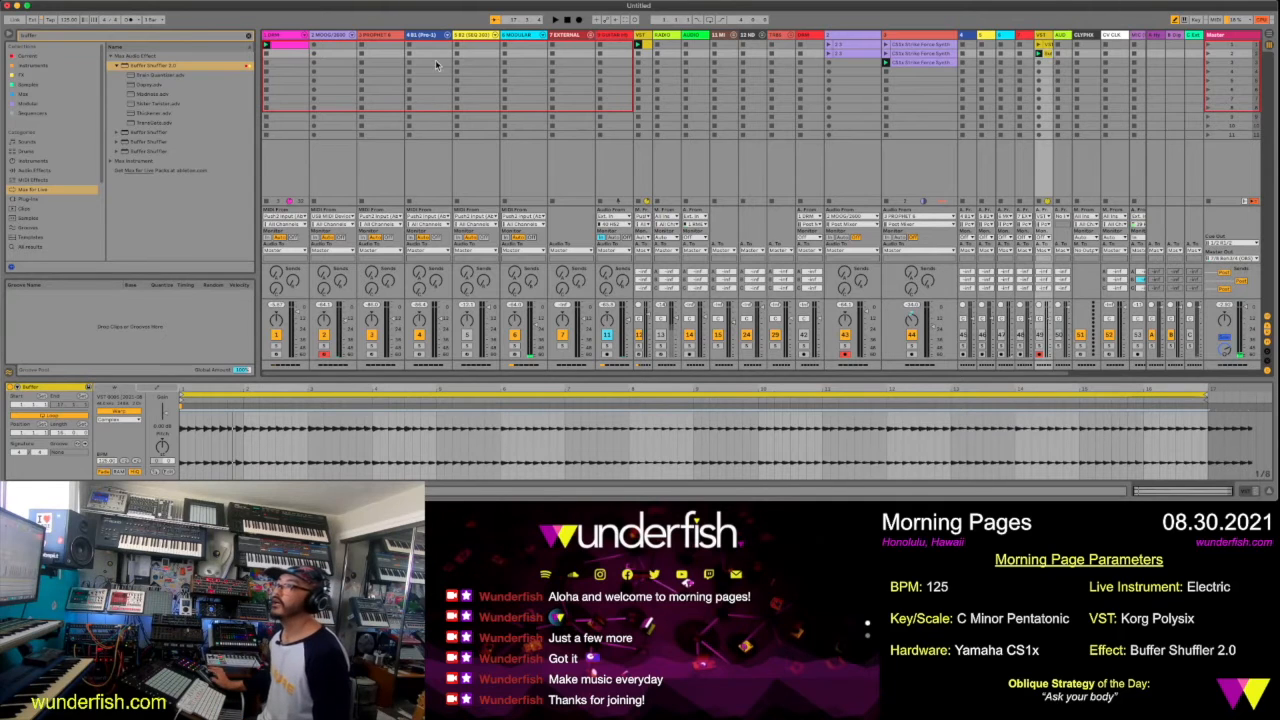
Swap the Polysix track's Buffer Shuffler to the Brain Quantizer preset and audition it with the track's clip
{"action": "left_click", "coordinate": [638, 39]}
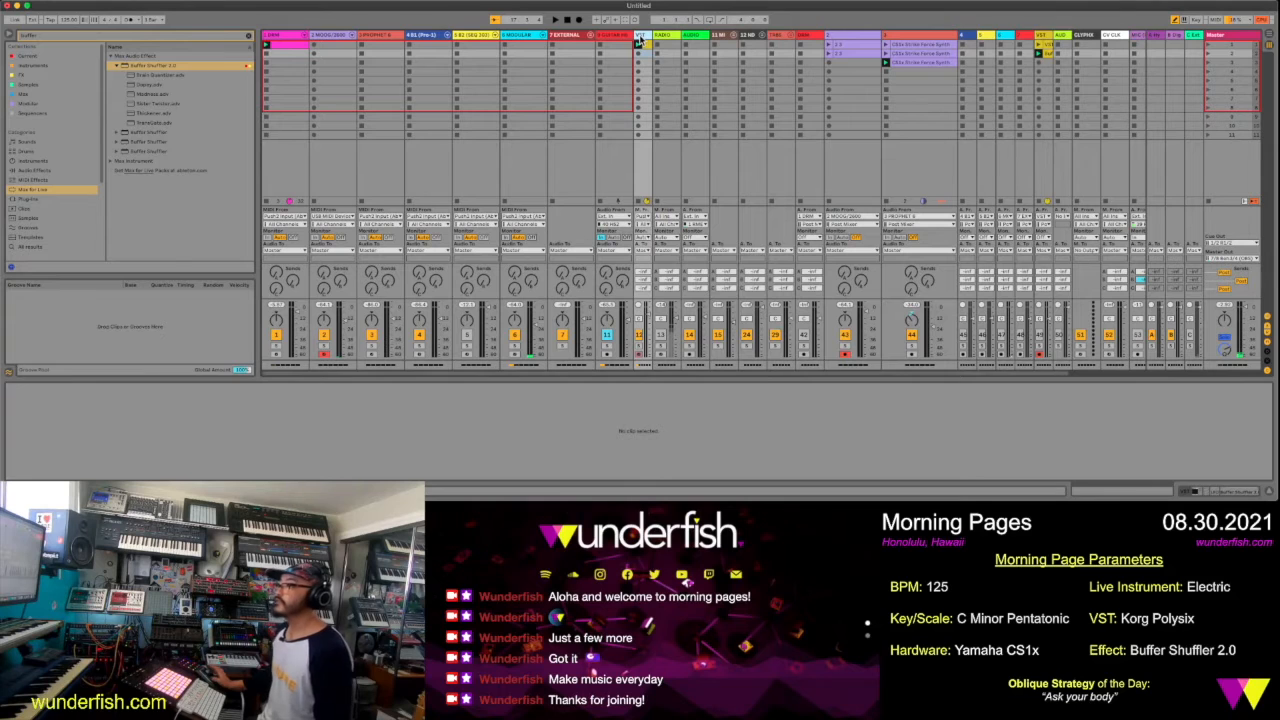
{"action": "left_click", "coordinate": [638, 38]}
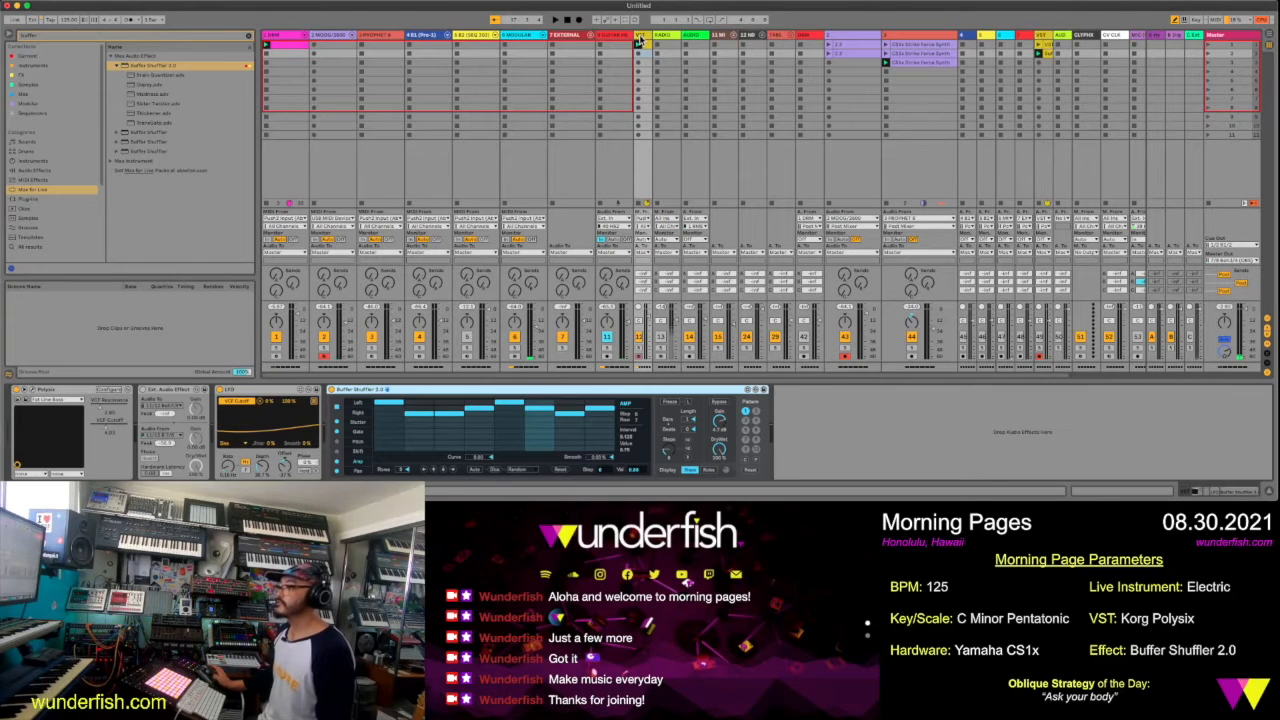
{"action": "left_click", "coordinate": [757, 391]}
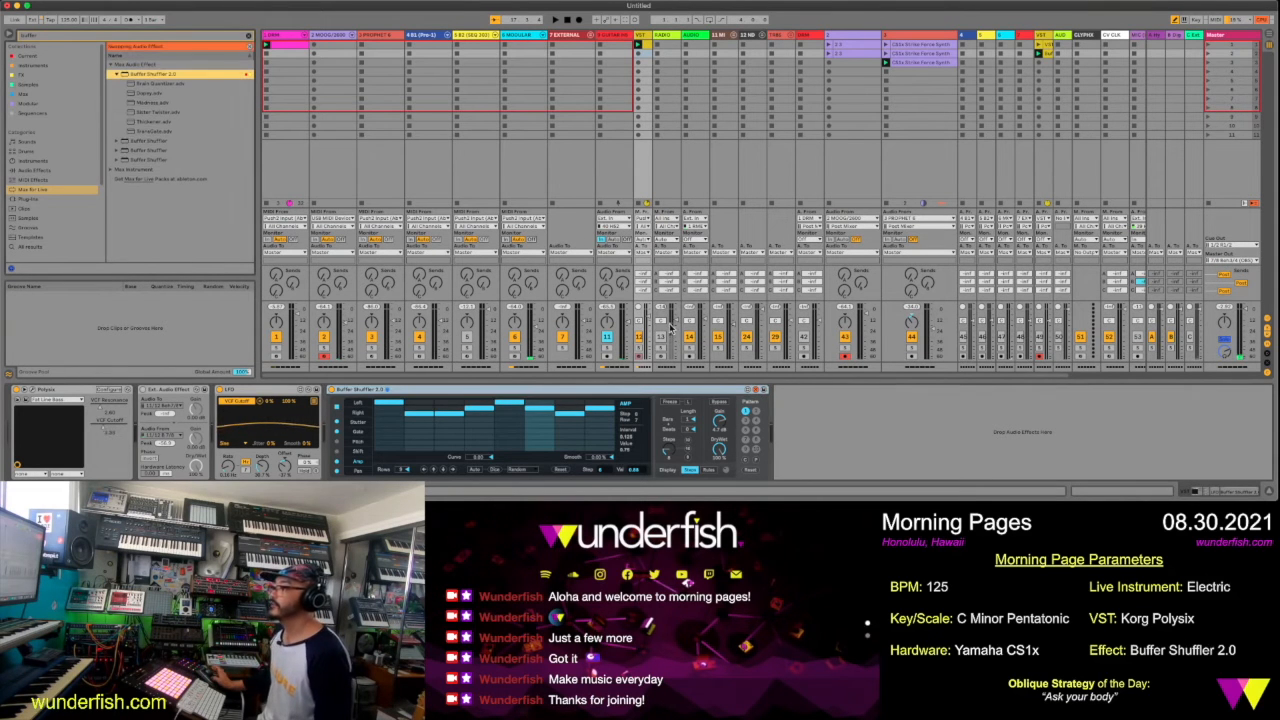
{"action": "left_click", "coordinate": [153, 83]}
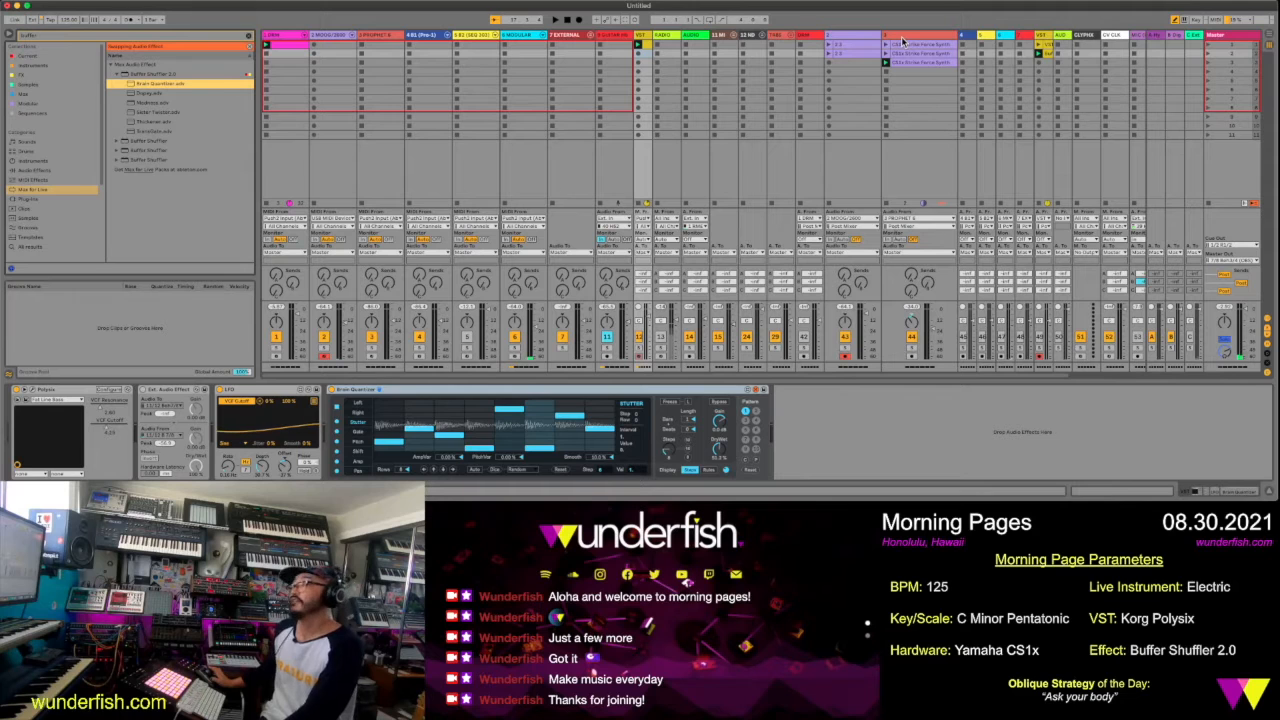
{"action": "left_click", "coordinate": [636, 46]}
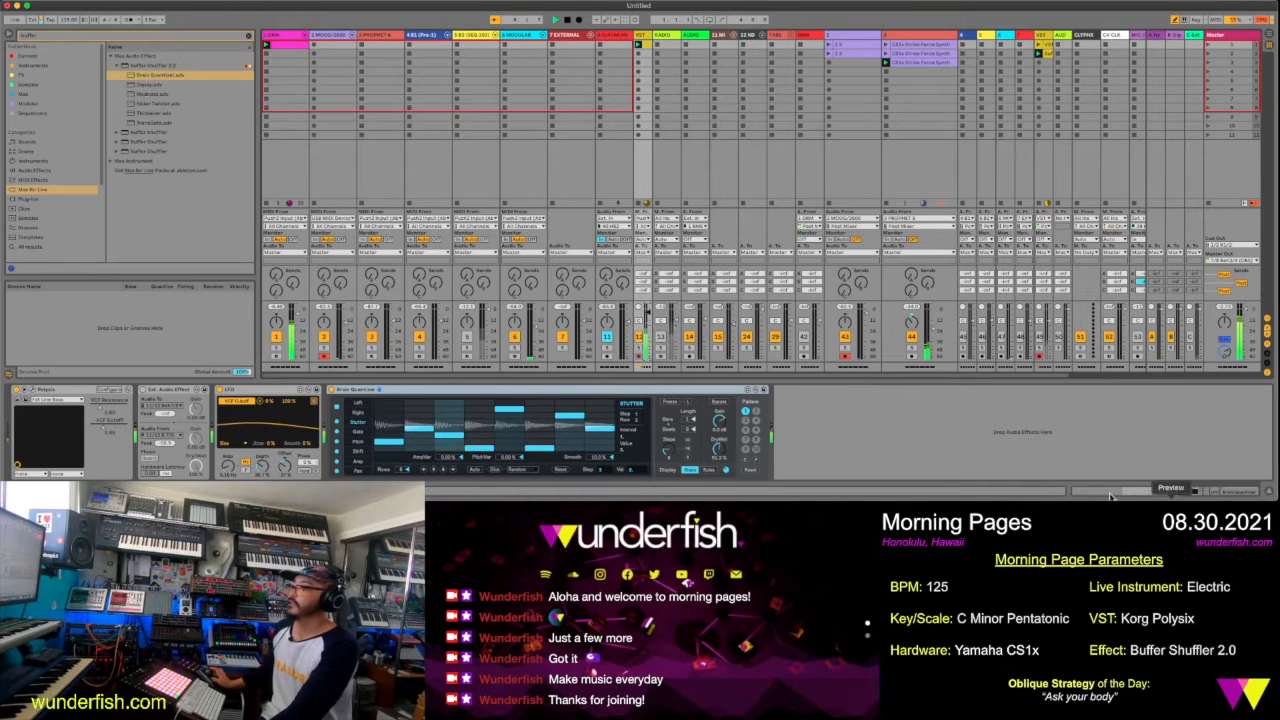
Swap Buffer Shuffler to the preset listed below Brain Quantizer and record its output into the VST audio track's third slot
{"action": "left_click", "coordinate": [756, 391]}
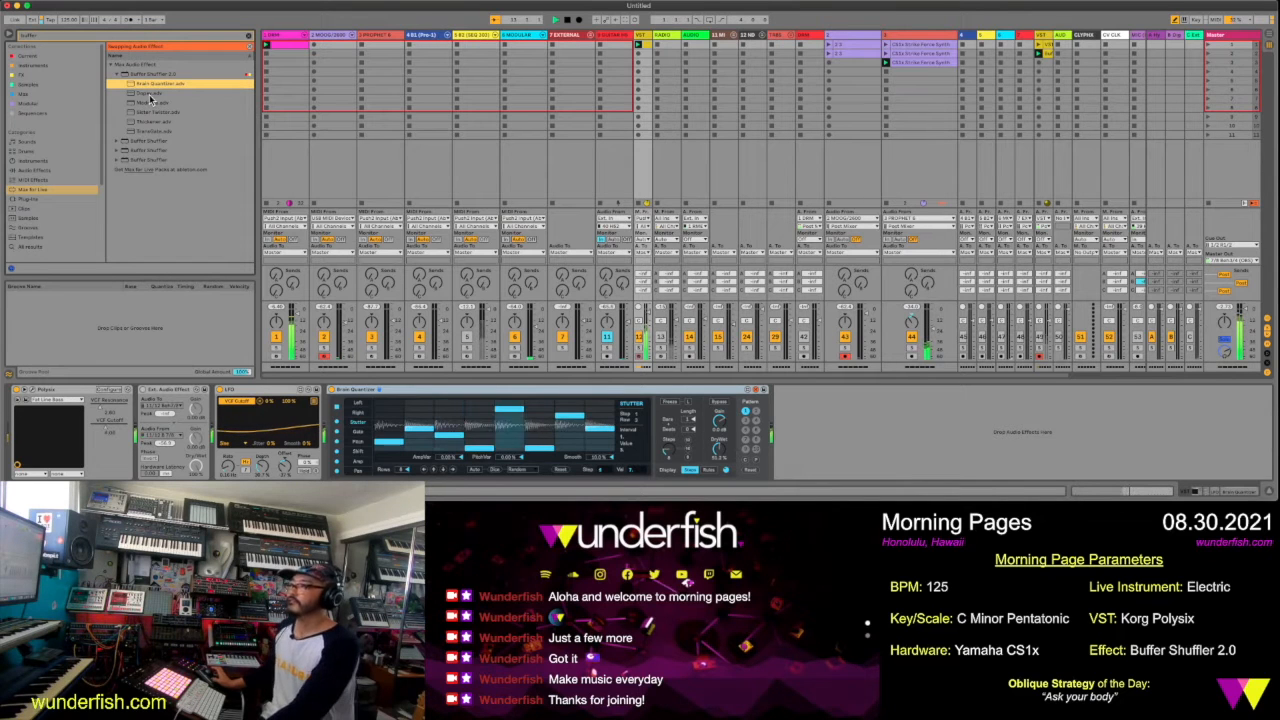
{"action": "left_click", "coordinate": [149, 95]}
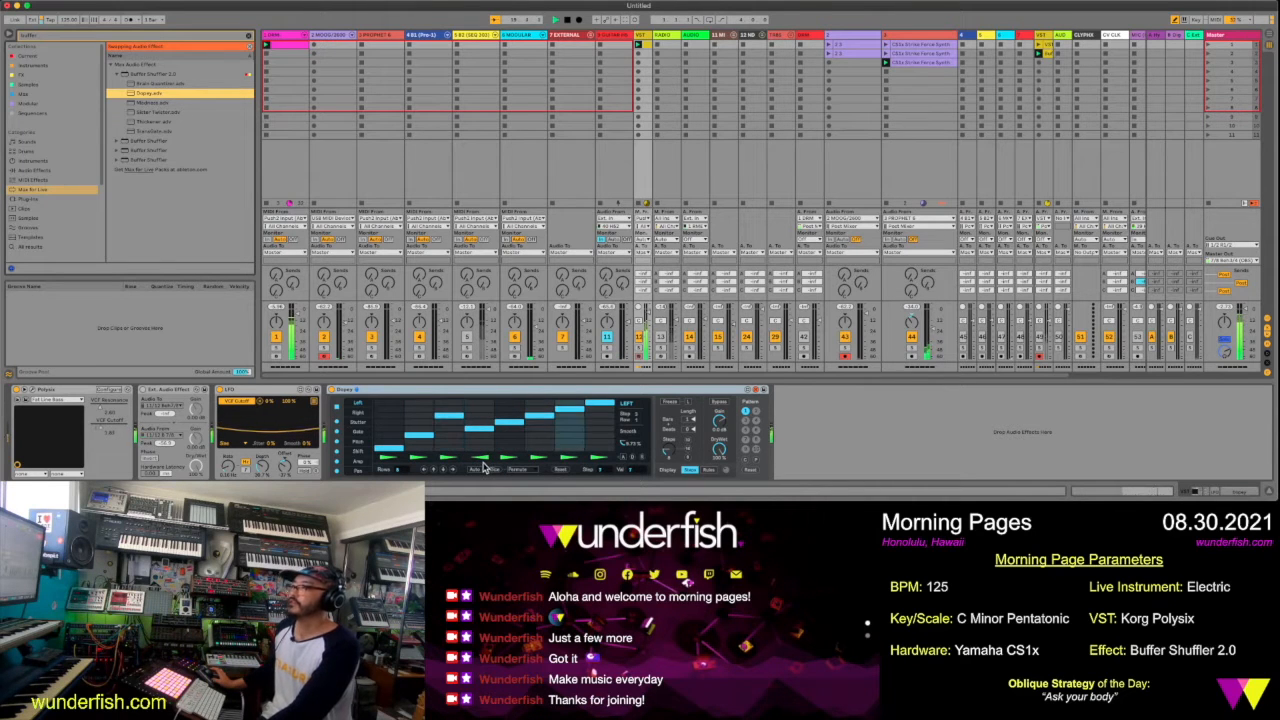
{"action": "left_click", "coordinate": [1041, 65]}
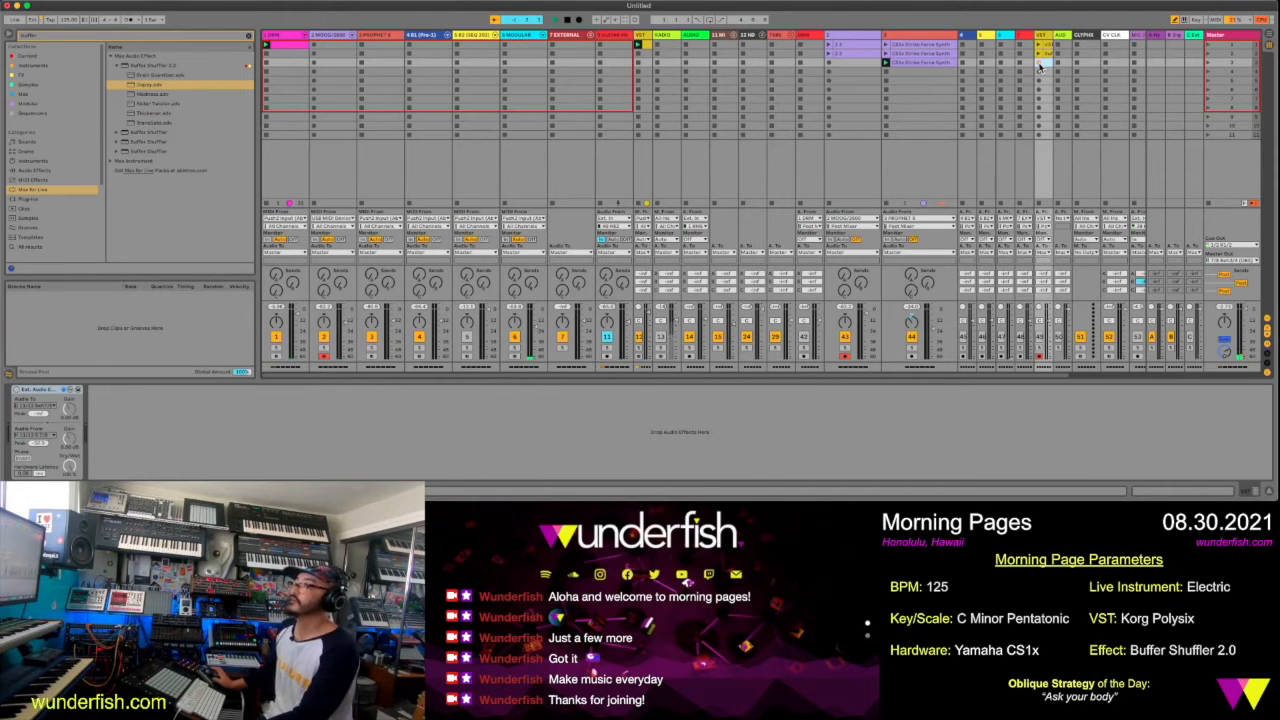
{"action": "left_click", "coordinate": [646, 40]}
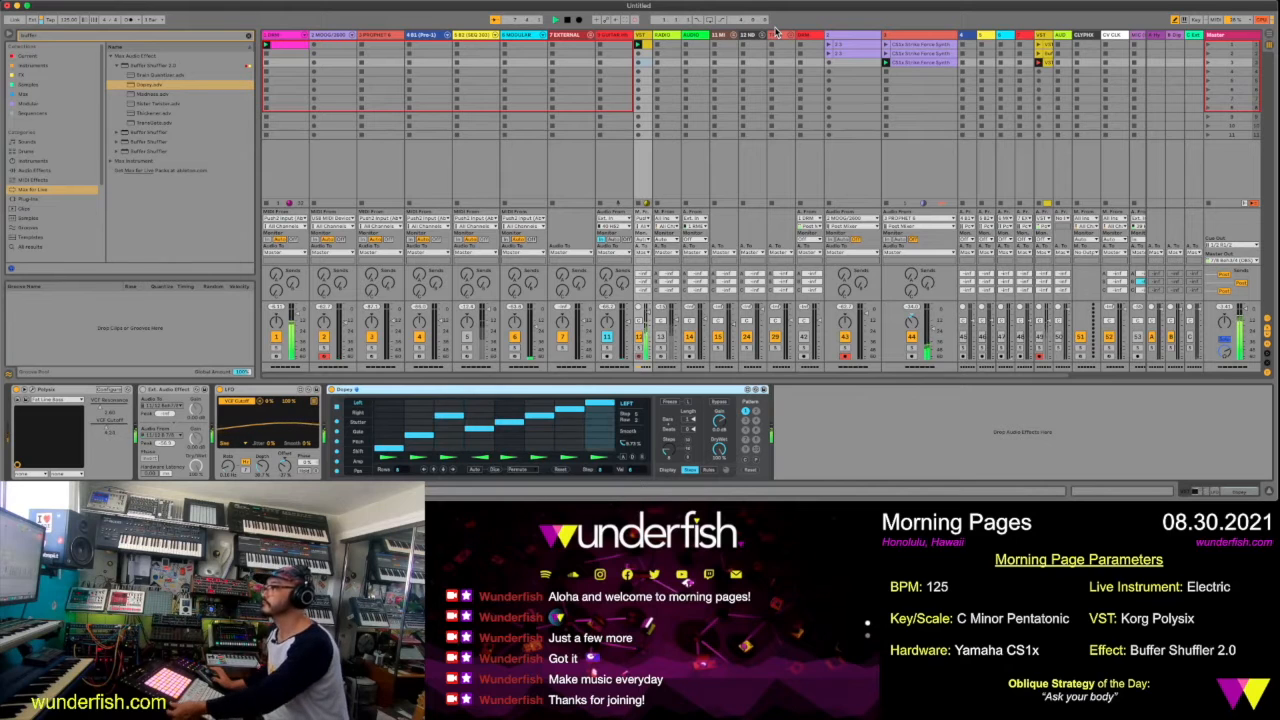
{"action": "left_click", "coordinate": [1048, 64]}
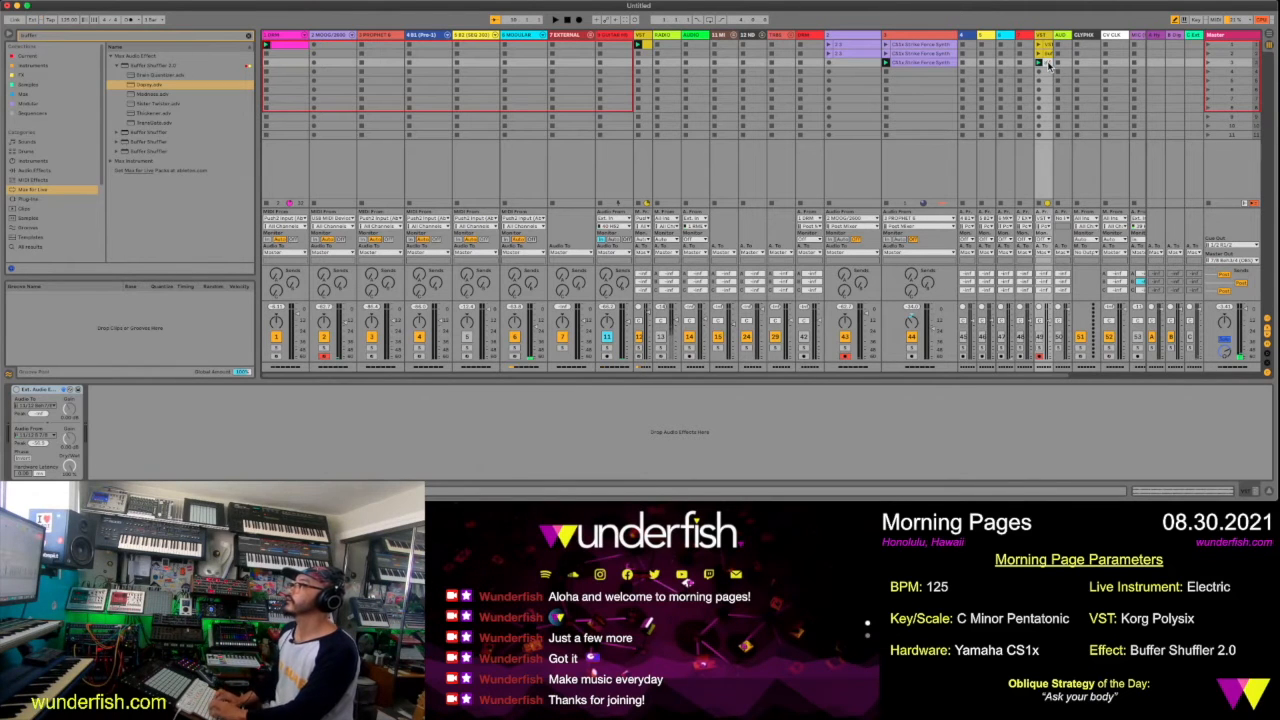
Try the Madness preset on the Polysix track's Buffer Shuffler and replace it with the Slider Twister preset
{"action": "left_click", "coordinate": [649, 36]}
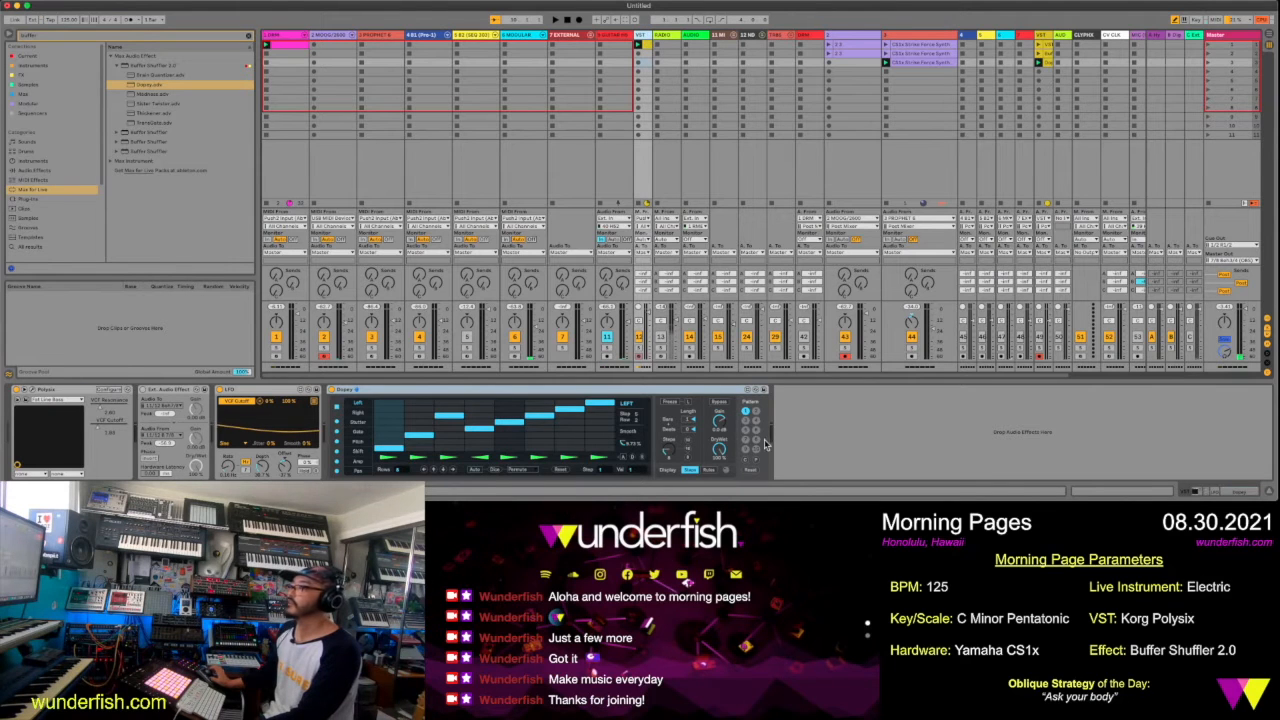
{"action": "left_click", "coordinate": [756, 391]}
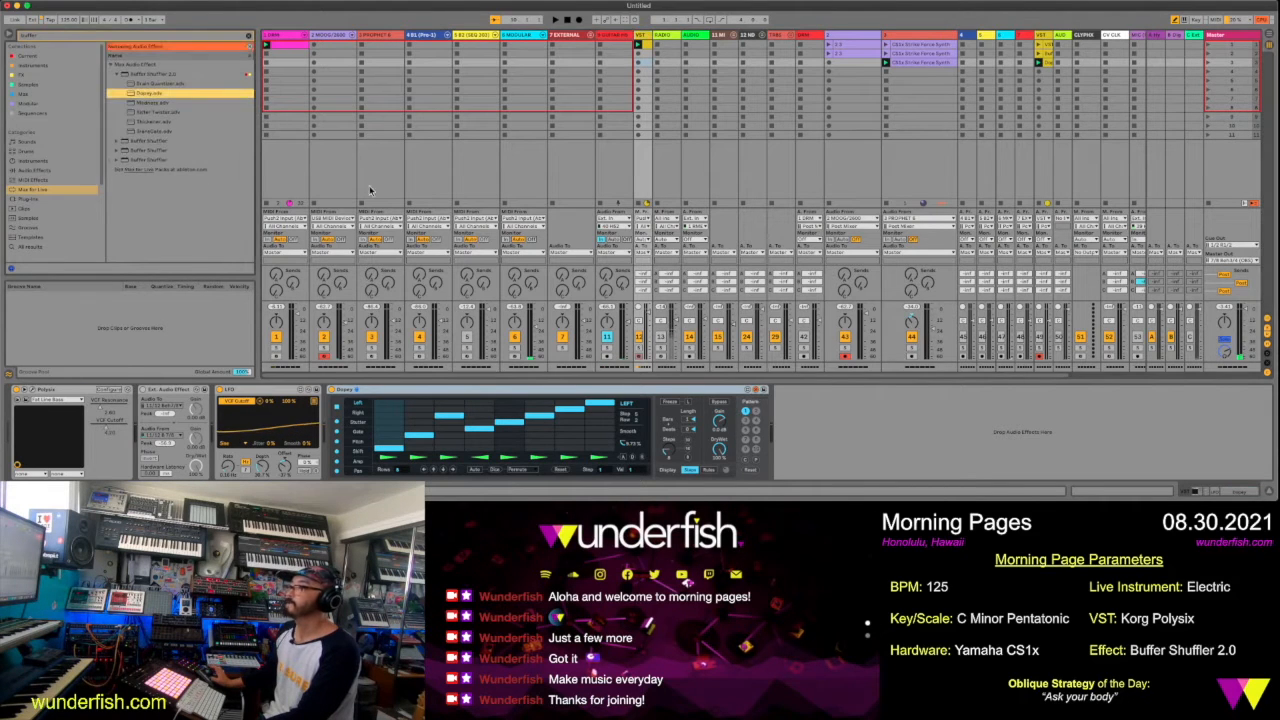
{"action": "double_click", "coordinate": [153, 103]}
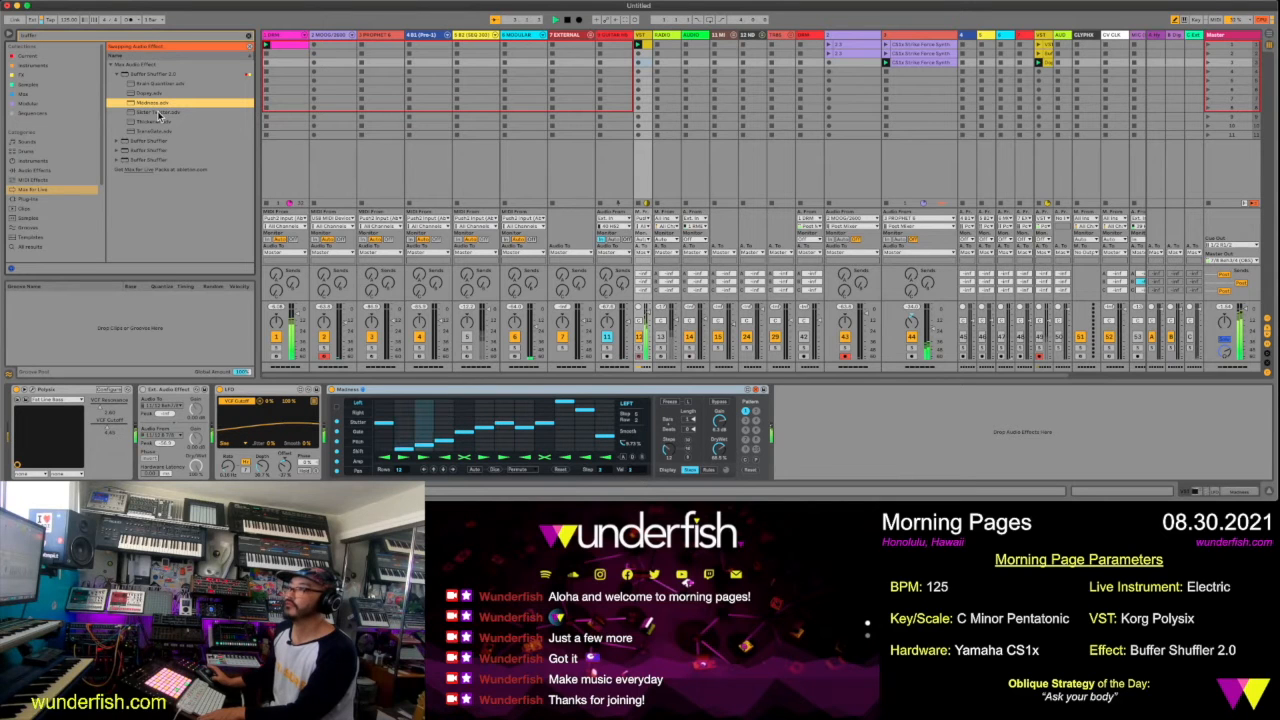
{"action": "left_click", "coordinate": [158, 113]}
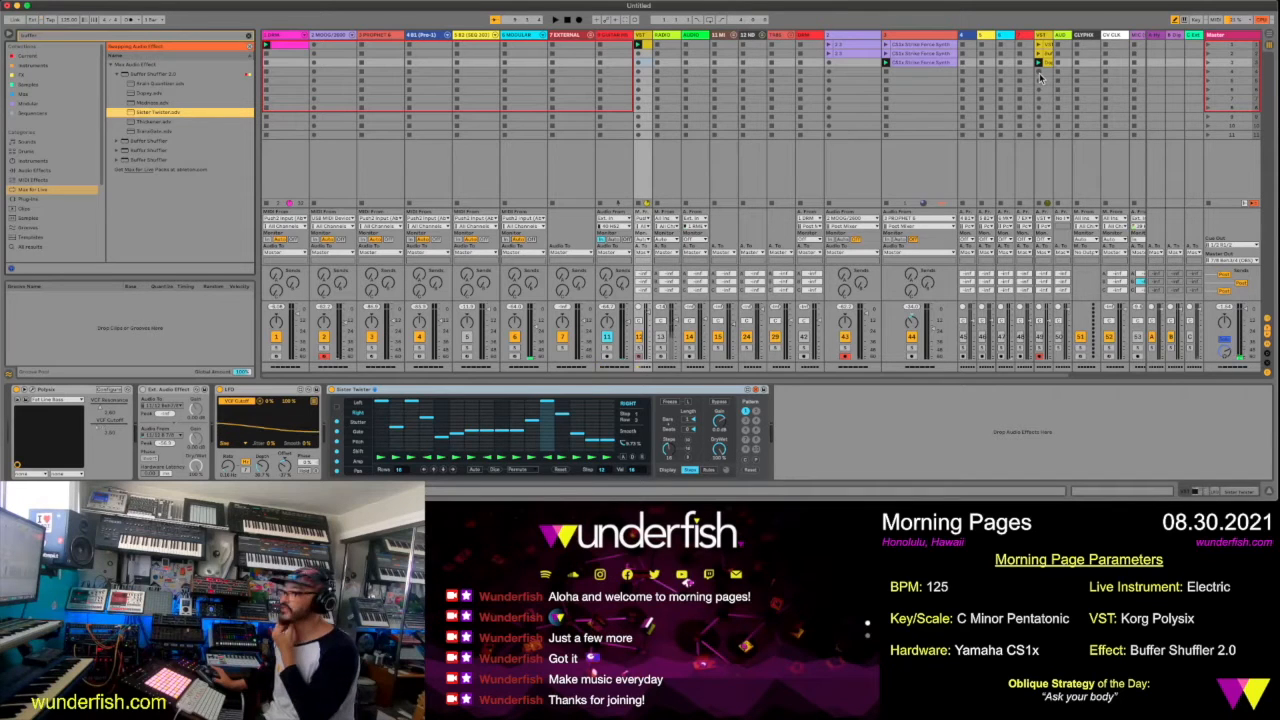
Record the Slider Twister version into the VST audio track's fourth slot, stop playback and return to the Polysix track's devices
{"action": "left_click", "coordinate": [1040, 77]}
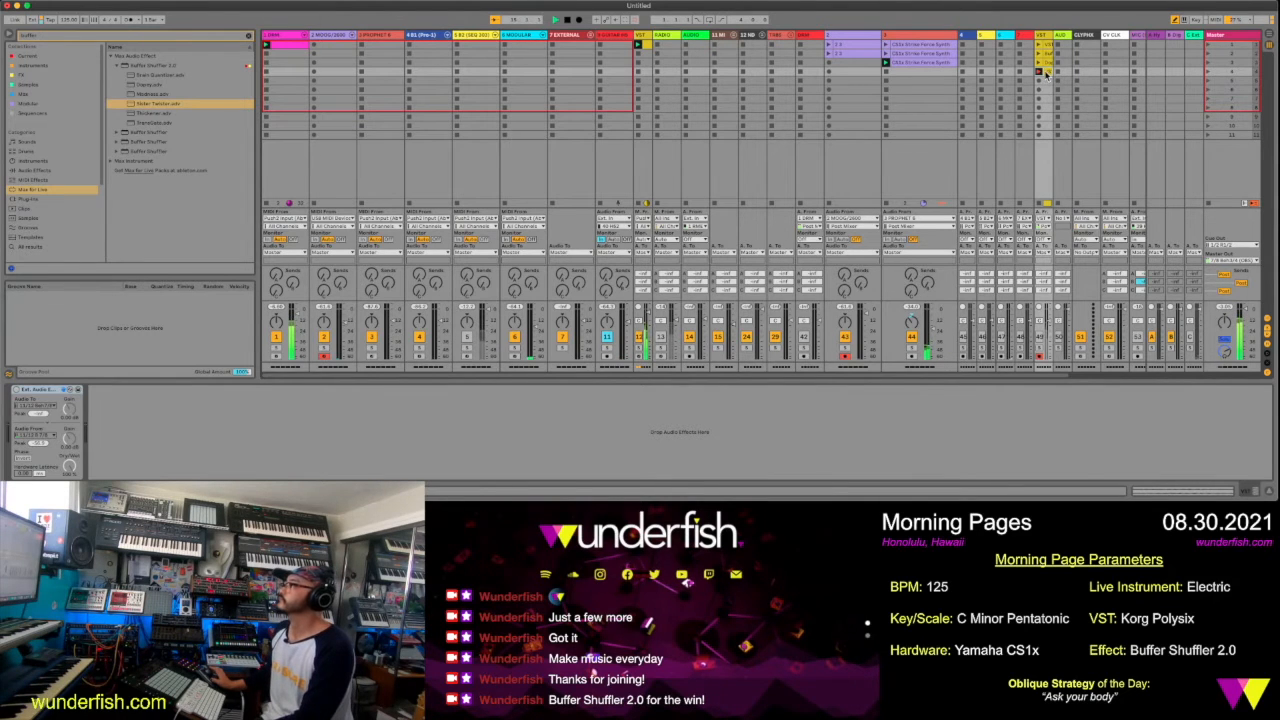
{"action": "left_click", "coordinate": [1046, 74]}
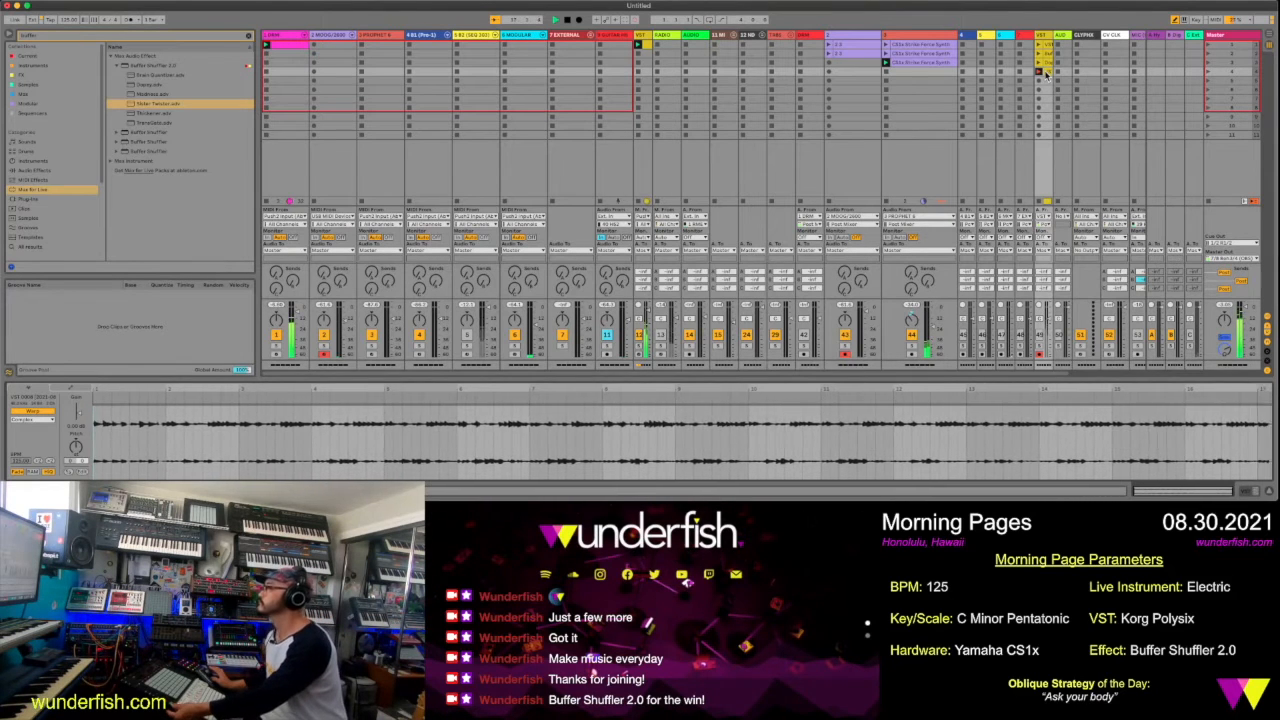
{"action": "key", "text": "space"}
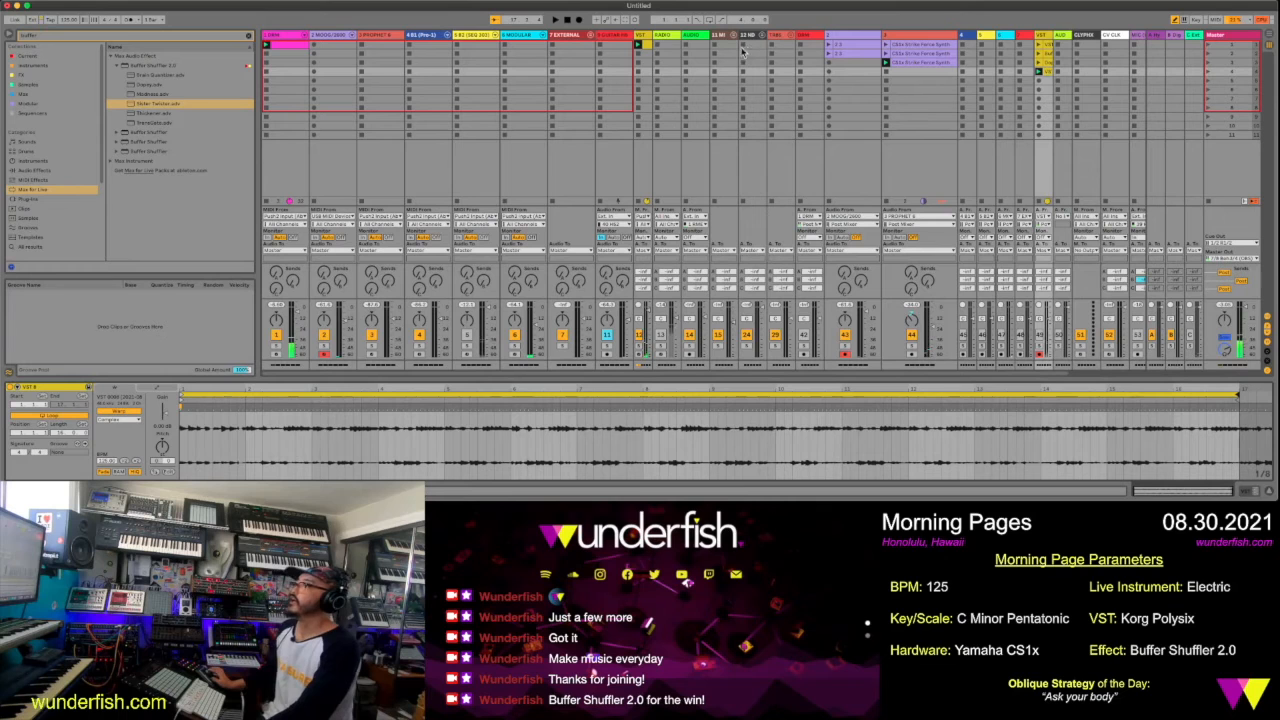
{"action": "left_click", "coordinate": [641, 38]}
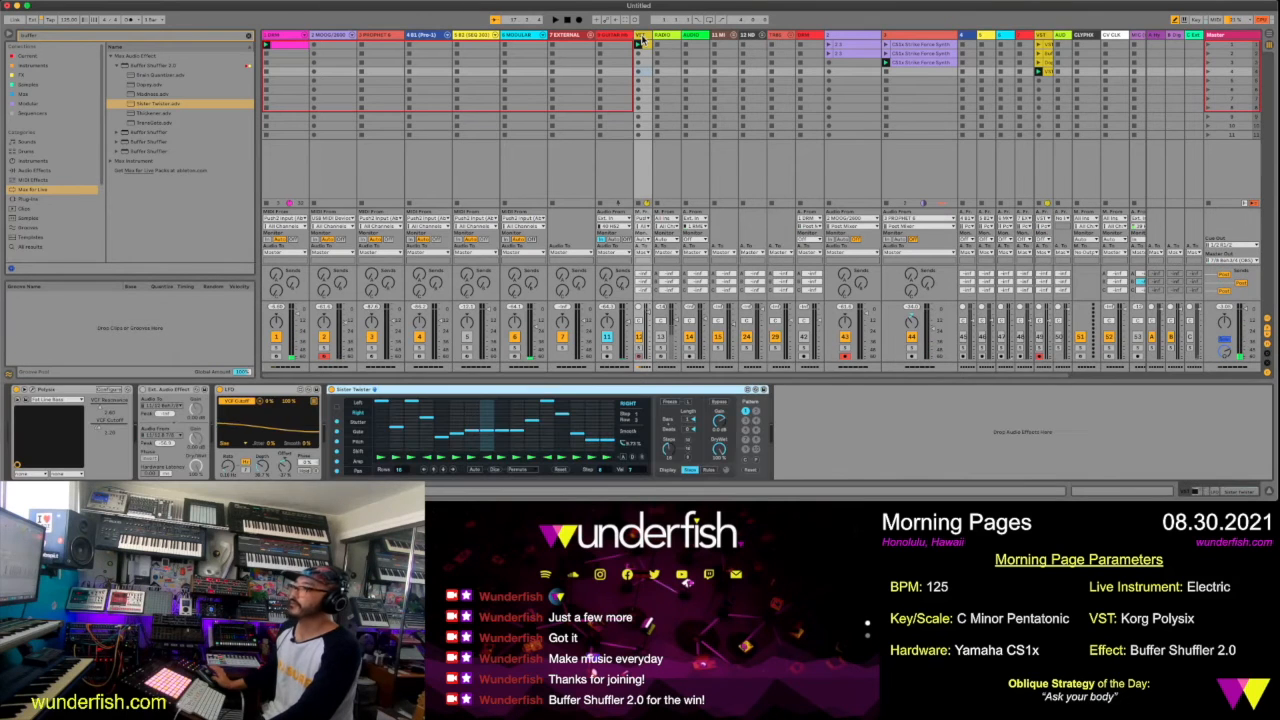
Examine the Slider Twister device's Pan, Amp, Shift, Pitch, Gate, Stutter, Right and Left step patterns
{"action": "left_click", "coordinate": [366, 474]}
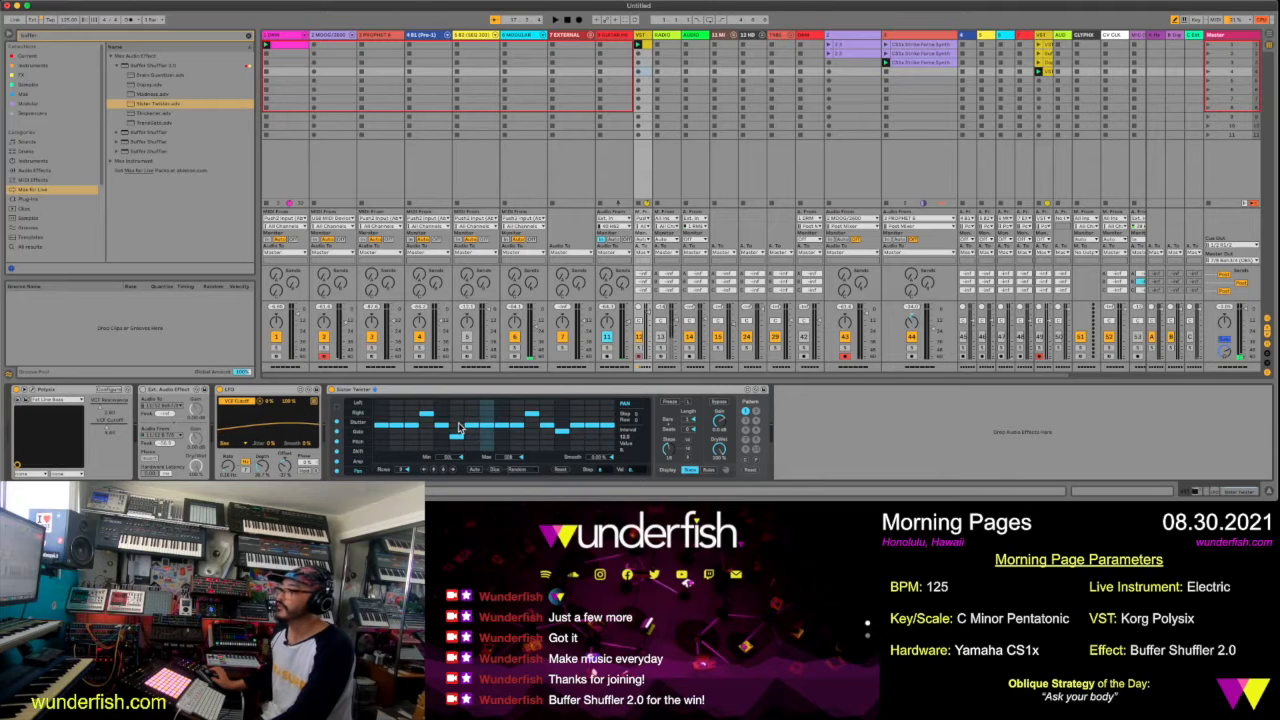
{"action": "left_click", "coordinate": [357, 461]}
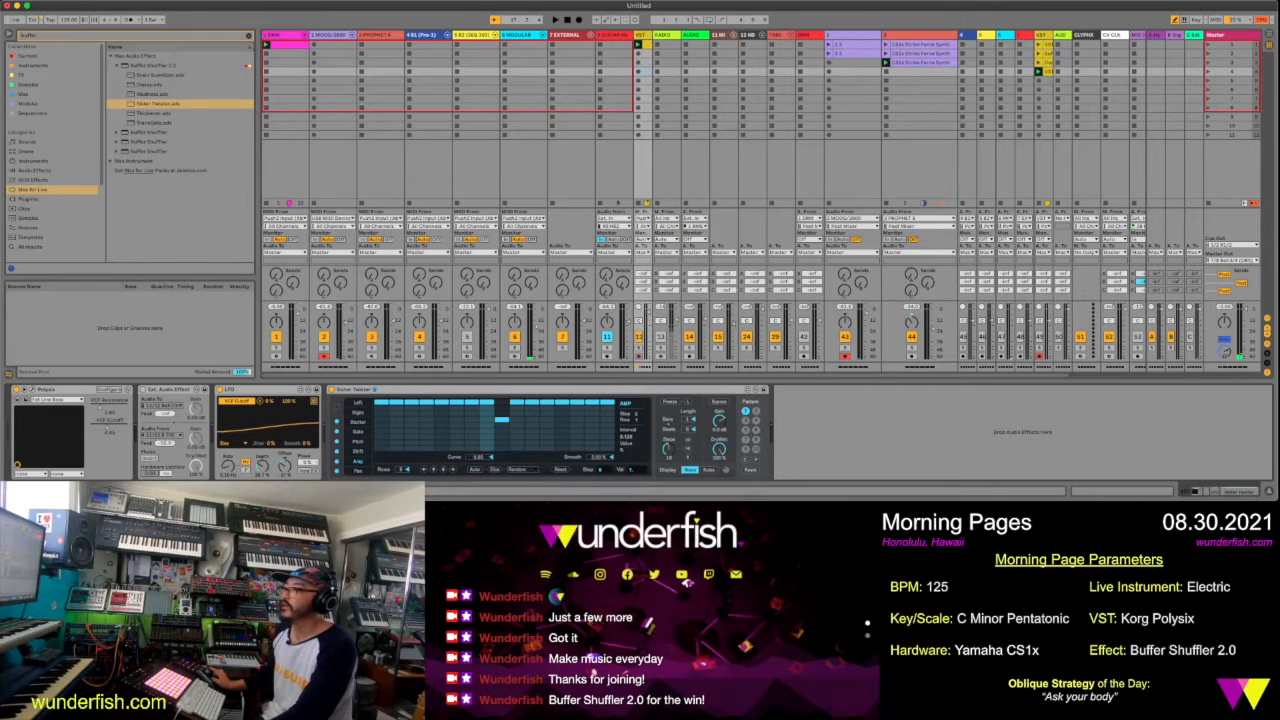
{"action": "left_click", "coordinate": [364, 452]}
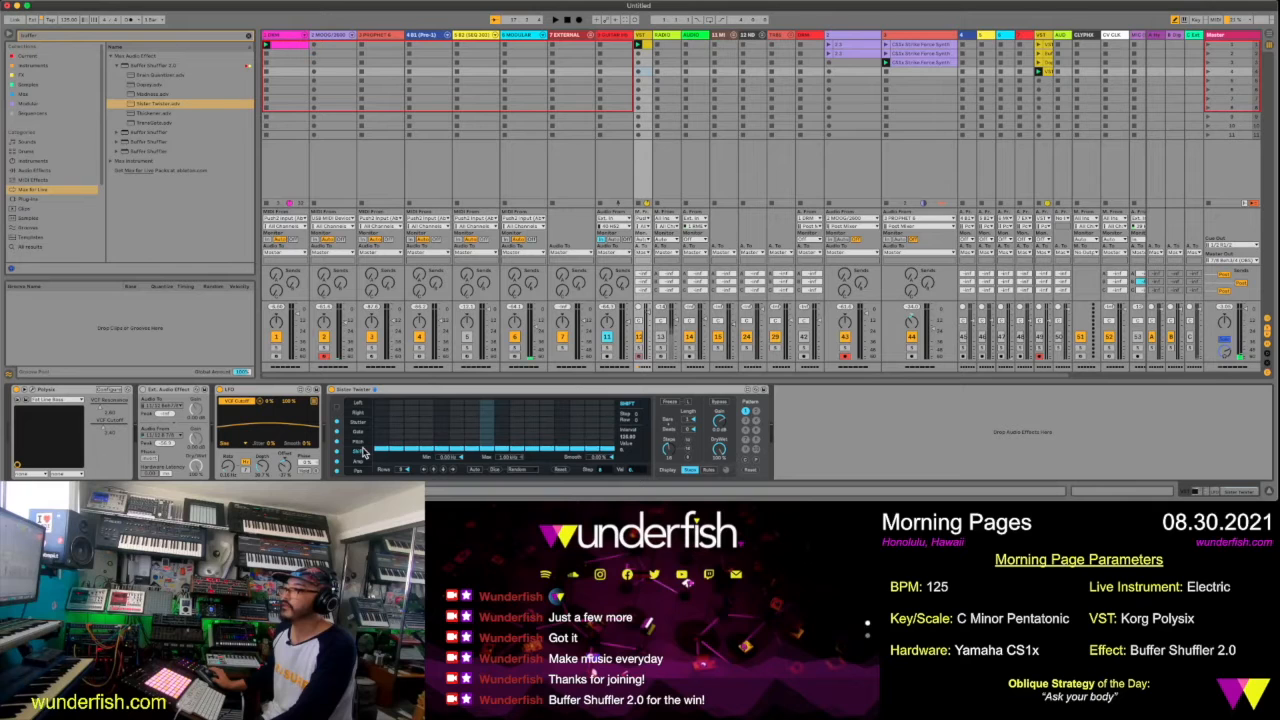
{"action": "left_click", "coordinate": [362, 442]}
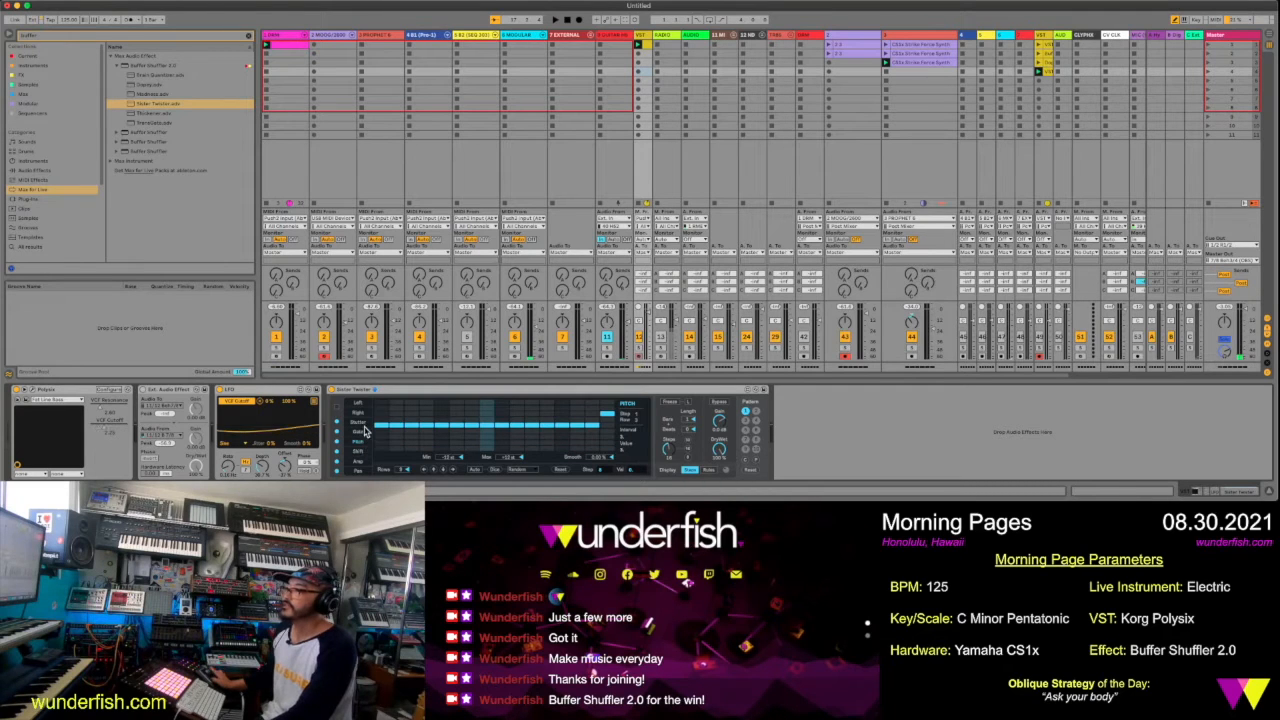
{"action": "left_click", "coordinate": [365, 432]}
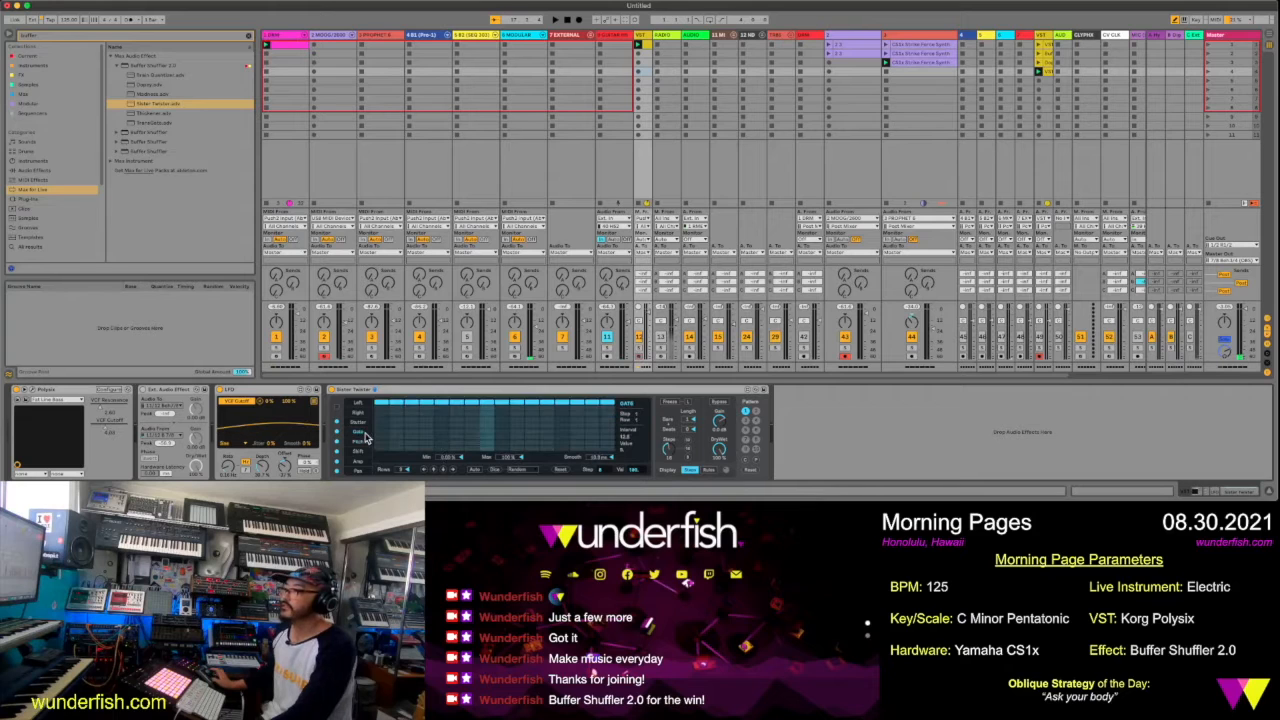
{"action": "left_click", "coordinate": [362, 424]}
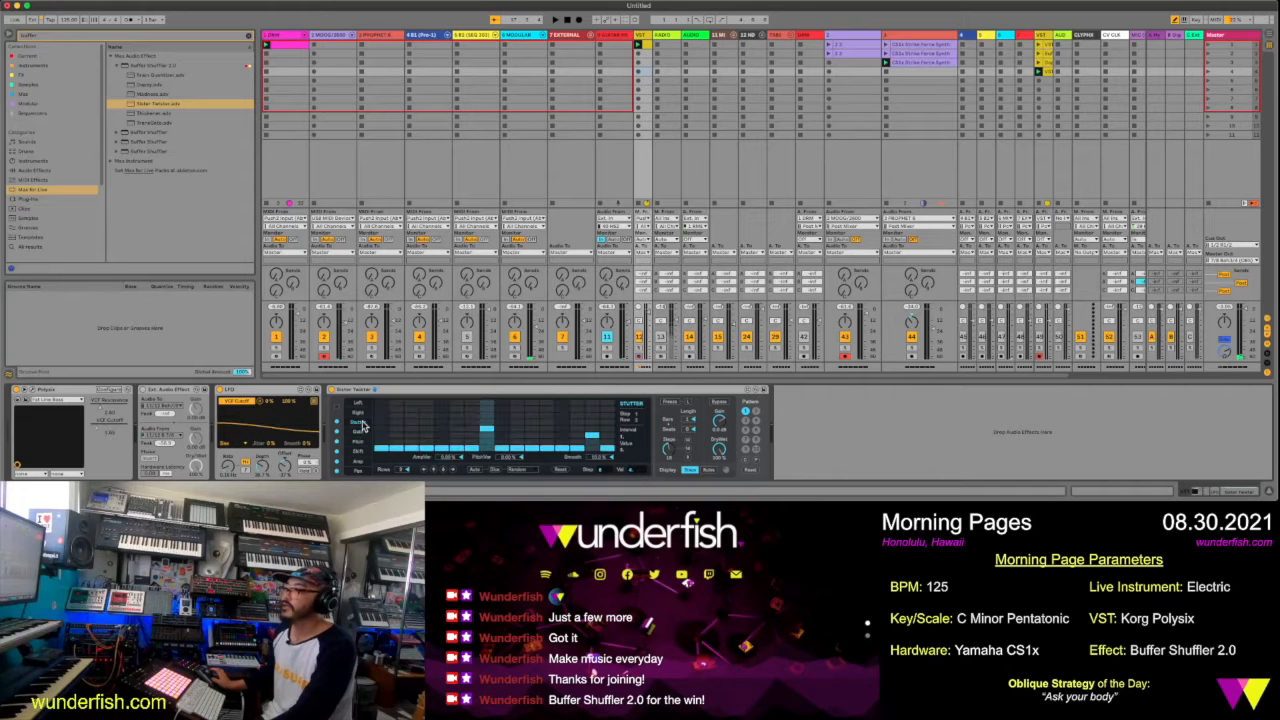
{"action": "left_click", "coordinate": [359, 406]}
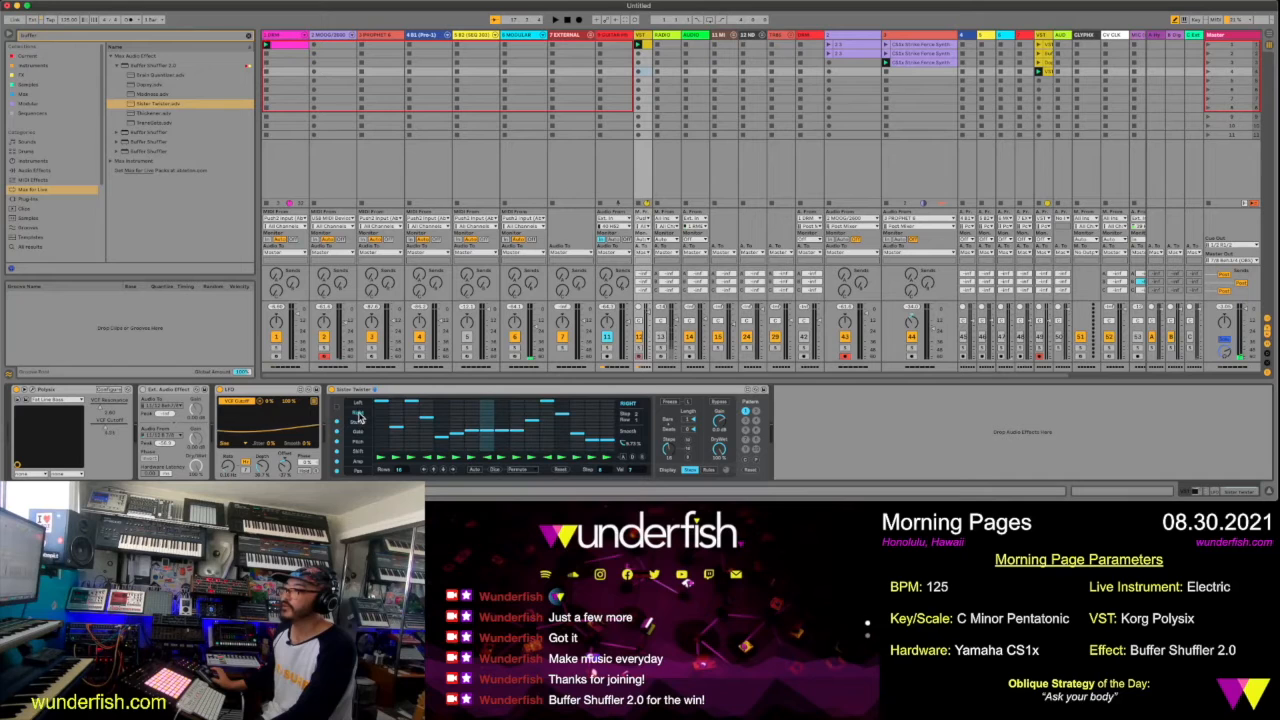
{"action": "left_click", "coordinate": [359, 413]}
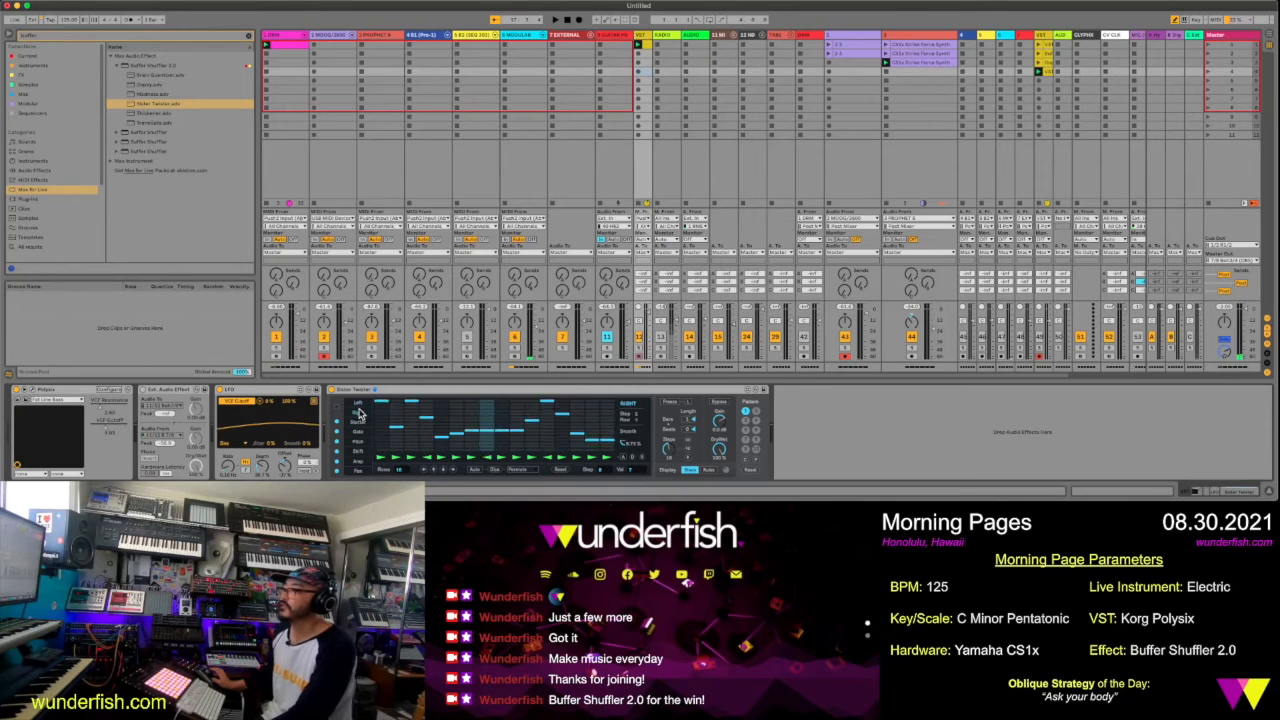
{"action": "left_click", "coordinate": [359, 405]}
{"action": "left_click", "coordinate": [359, 413]}
{"action": "left_click", "coordinate": [359, 406]}
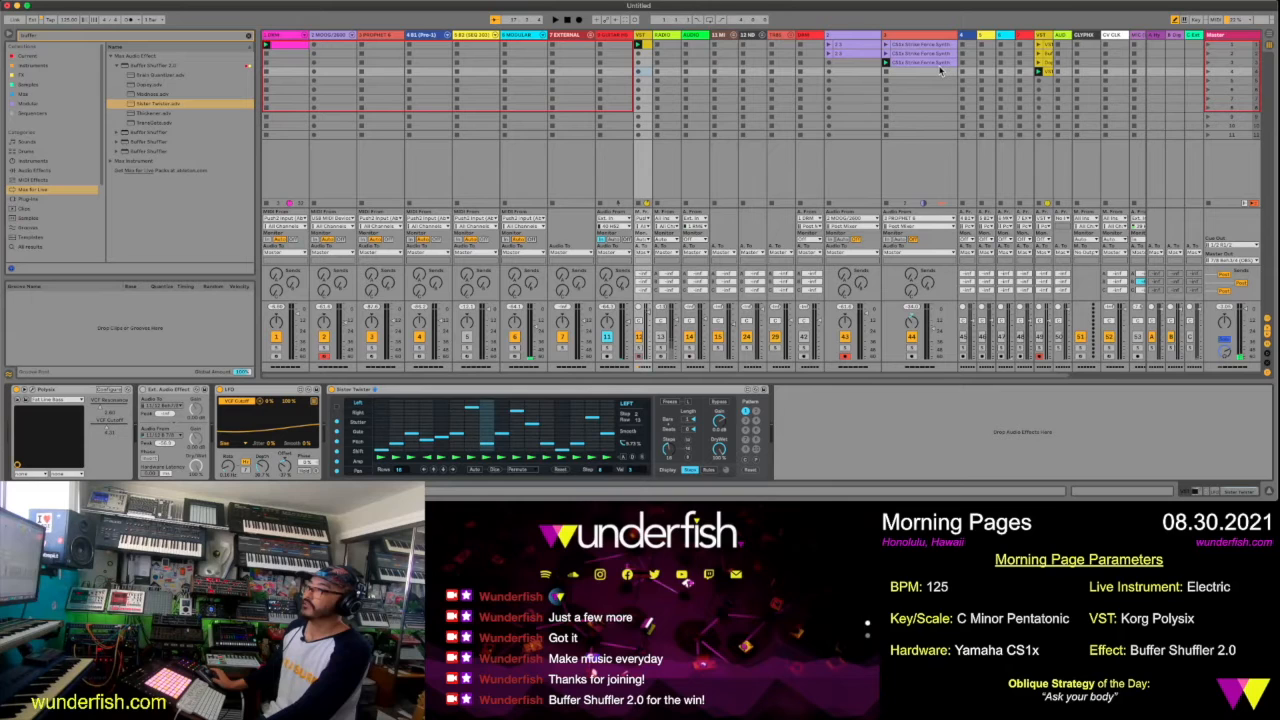
Play the CS1x track's second clip and audition it through the Buffer Shuffler 2.0 preset listed below Brain Quantizer, added to that track
{"action": "left_click", "coordinate": [877, 37]}
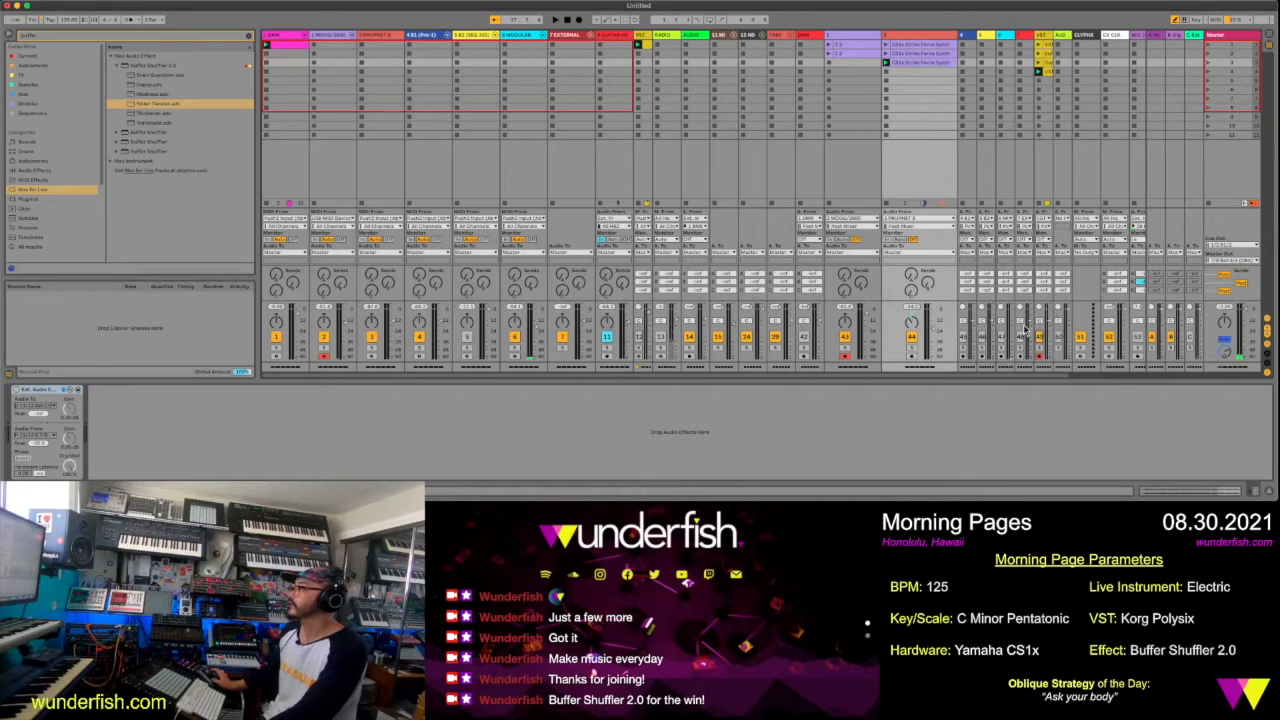
{"action": "left_click", "coordinate": [887, 63]}
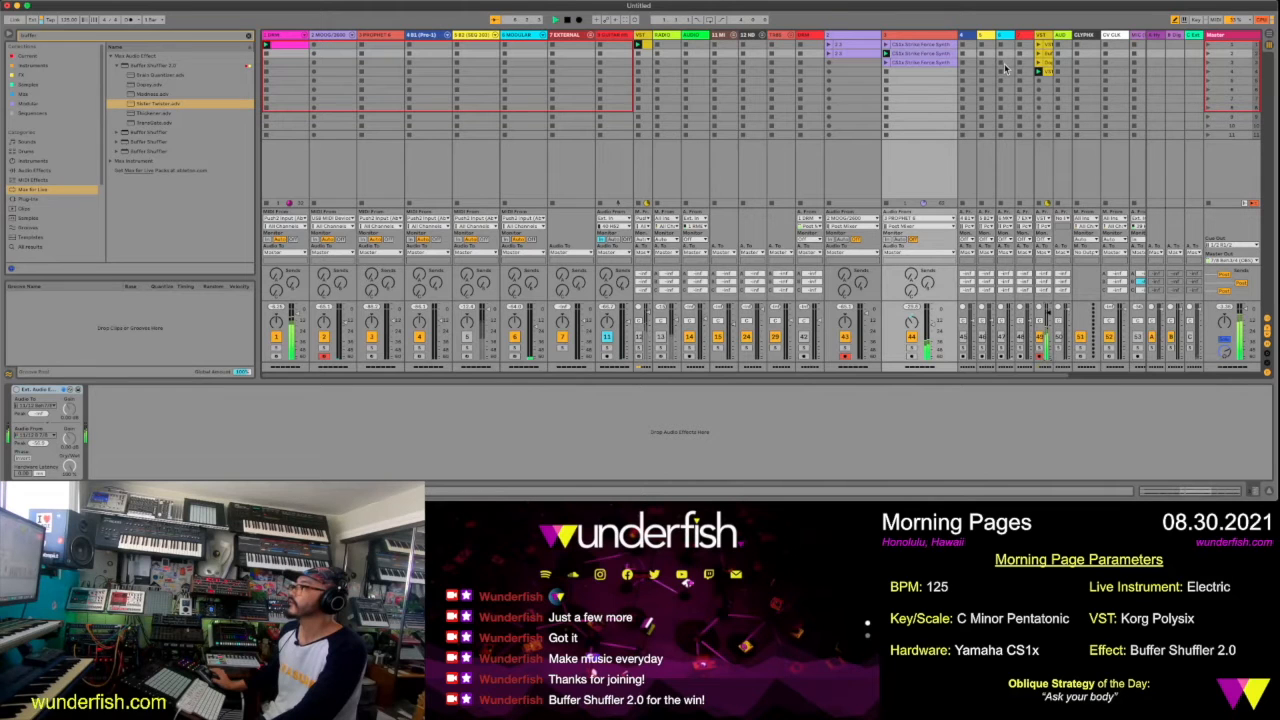
{"action": "left_click", "coordinate": [160, 86]}
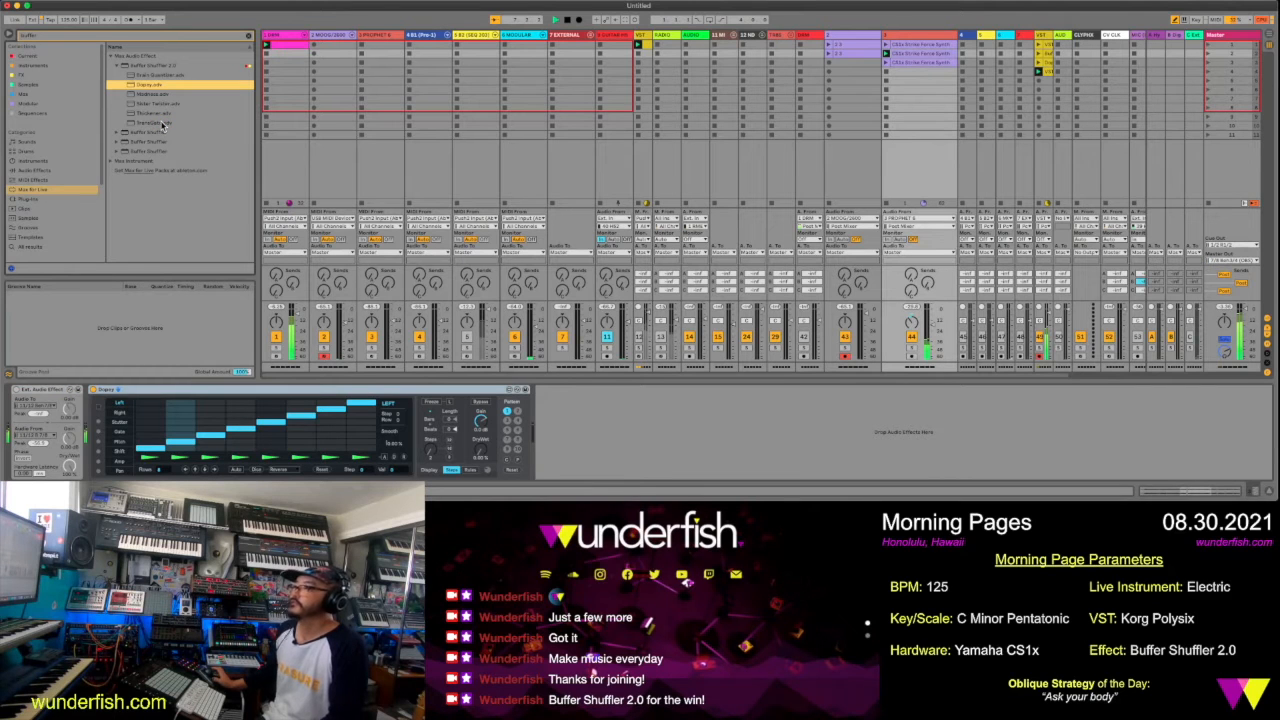
{"action": "key", "text": "space"}
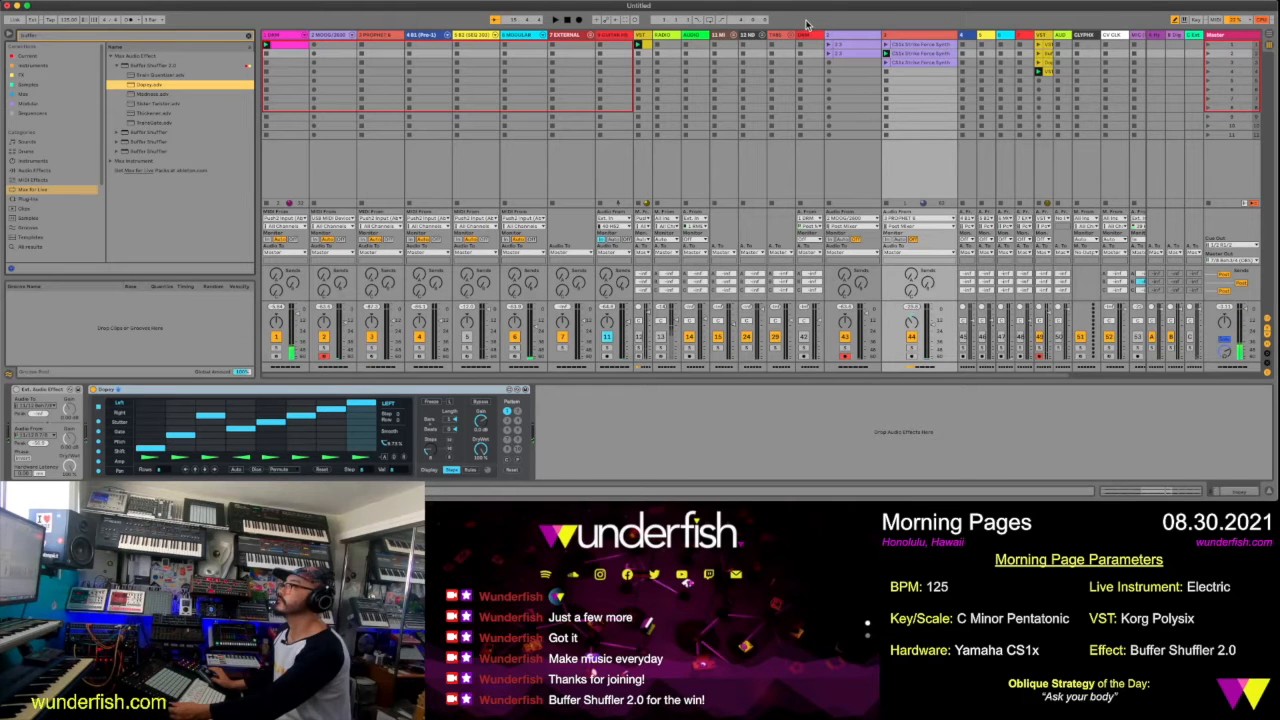
{"action": "key", "text": "space"}
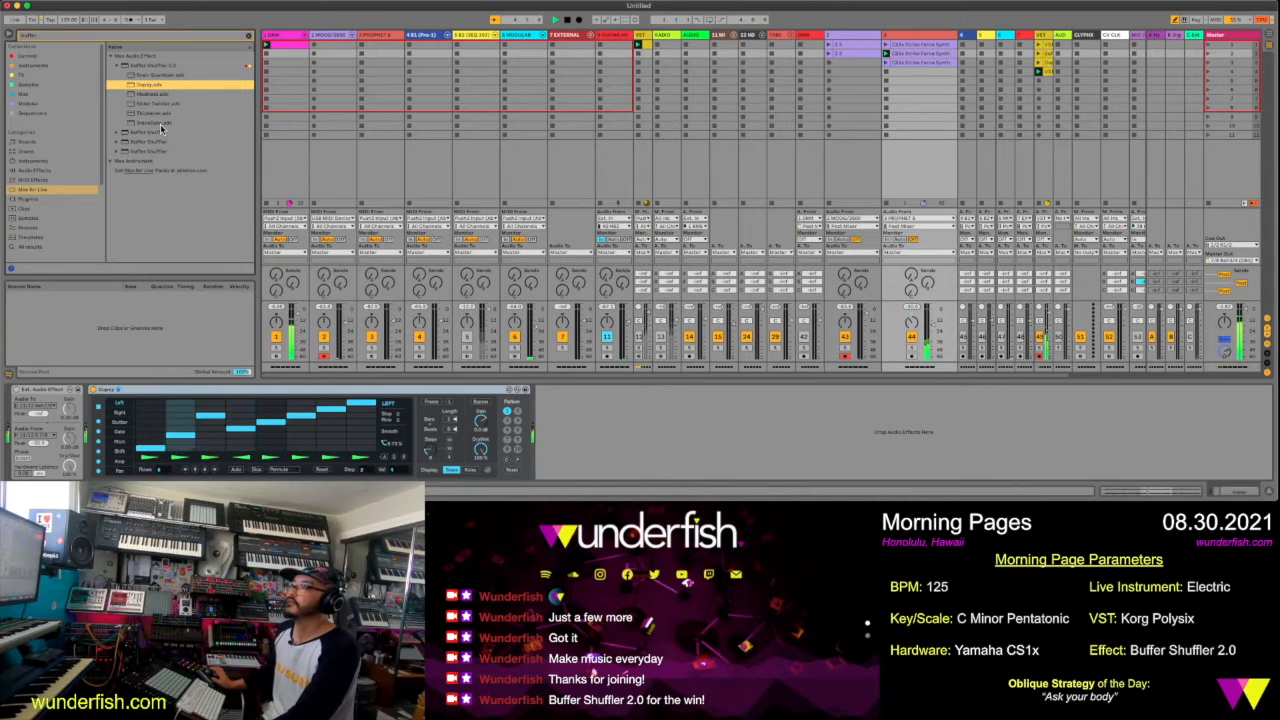
Try the TransGate preset on the CS1x track's Buffer Shuffler and replace it with the Thickener preset
{"action": "left_click", "coordinate": [520, 391]}
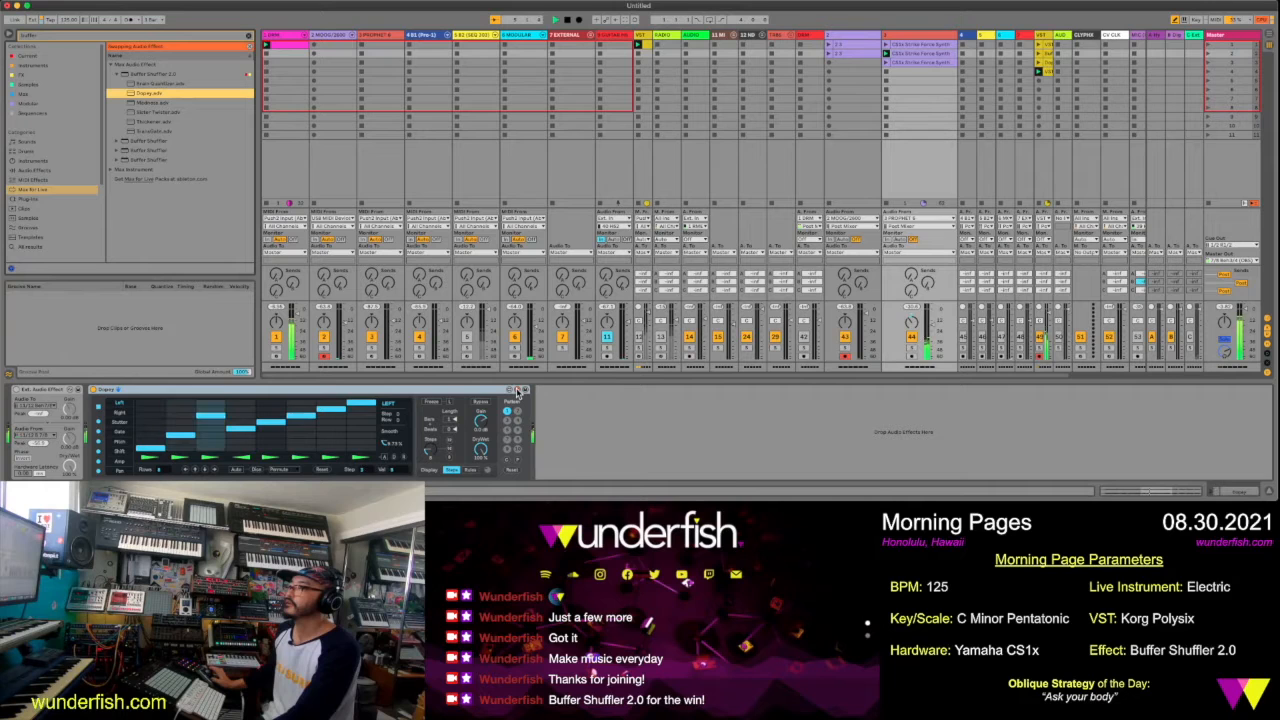
{"action": "left_click", "coordinate": [150, 131]}
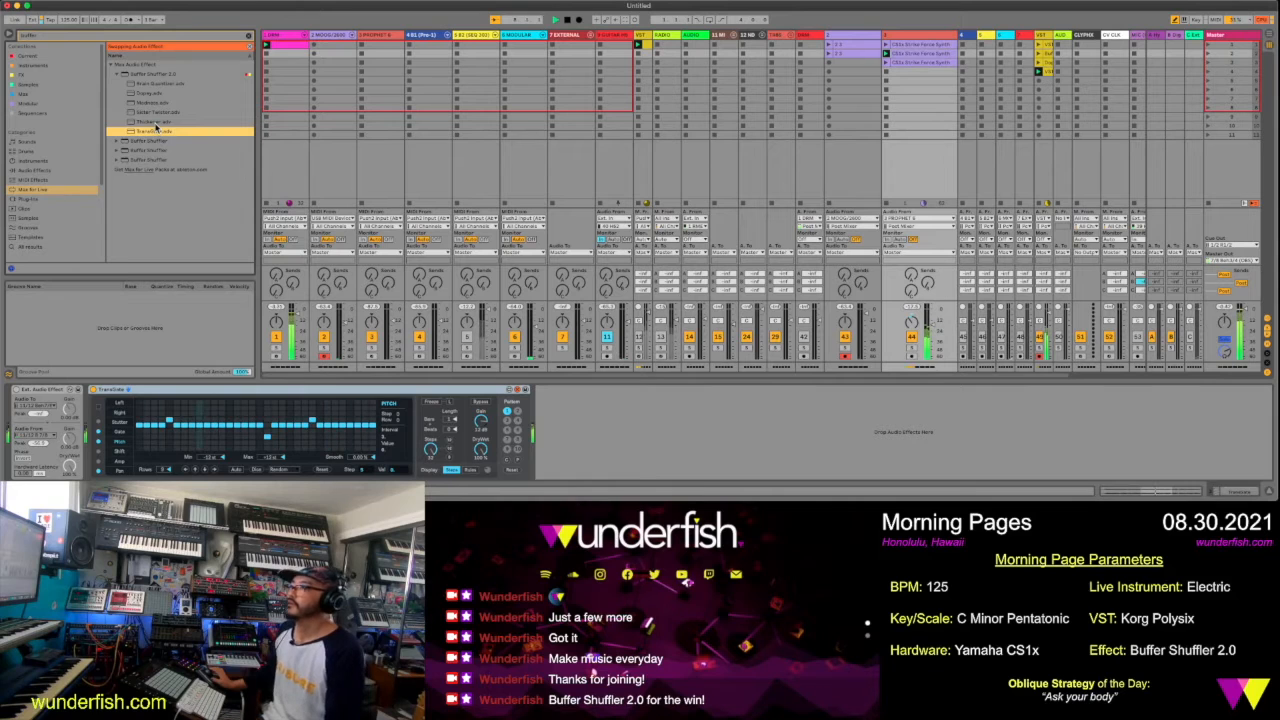
{"action": "double_click", "coordinate": [155, 123]}
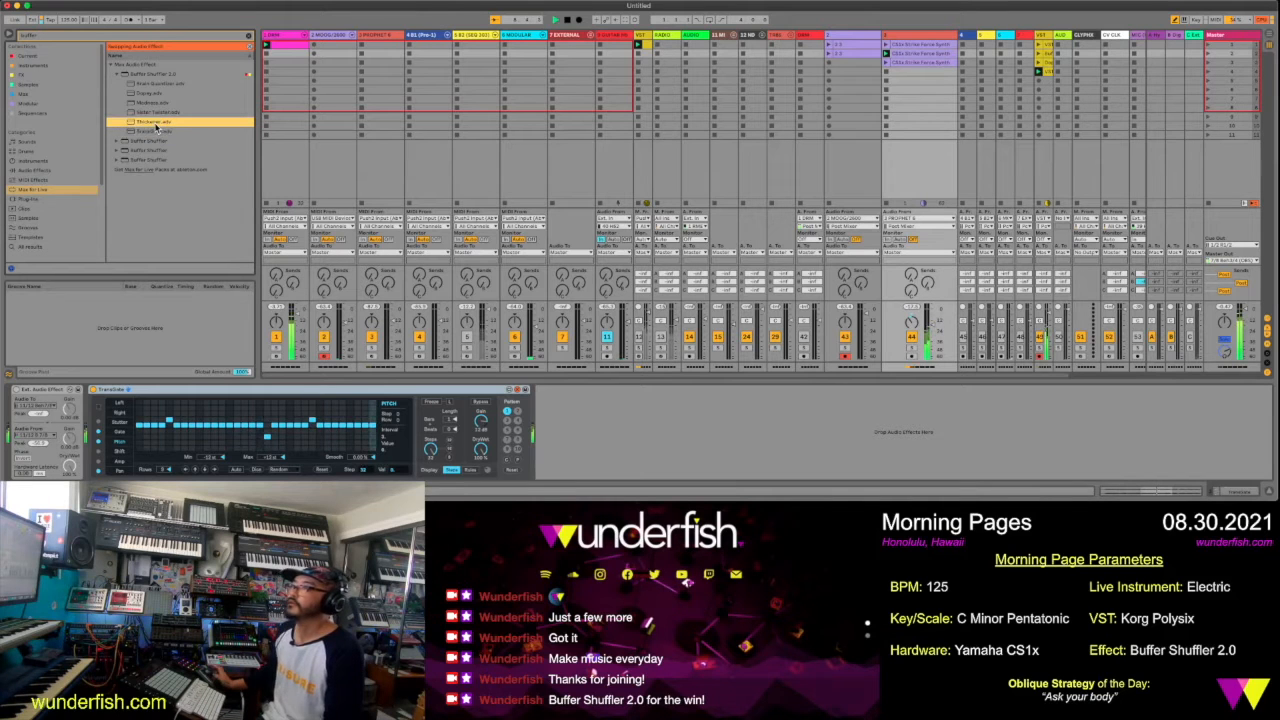
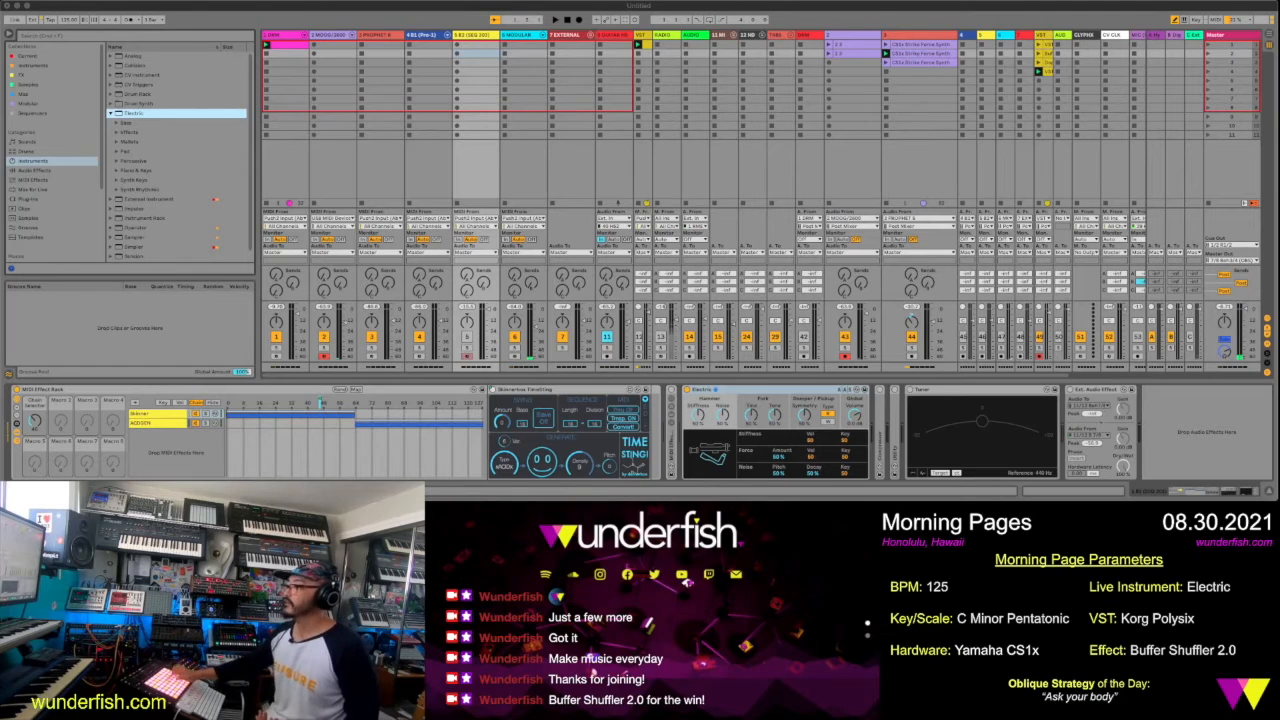
Activate track 5 and adjust the Electric instrument's hammer stiffness, hammer noise and fork settings
{"action": "left_click", "coordinate": [468, 340]}
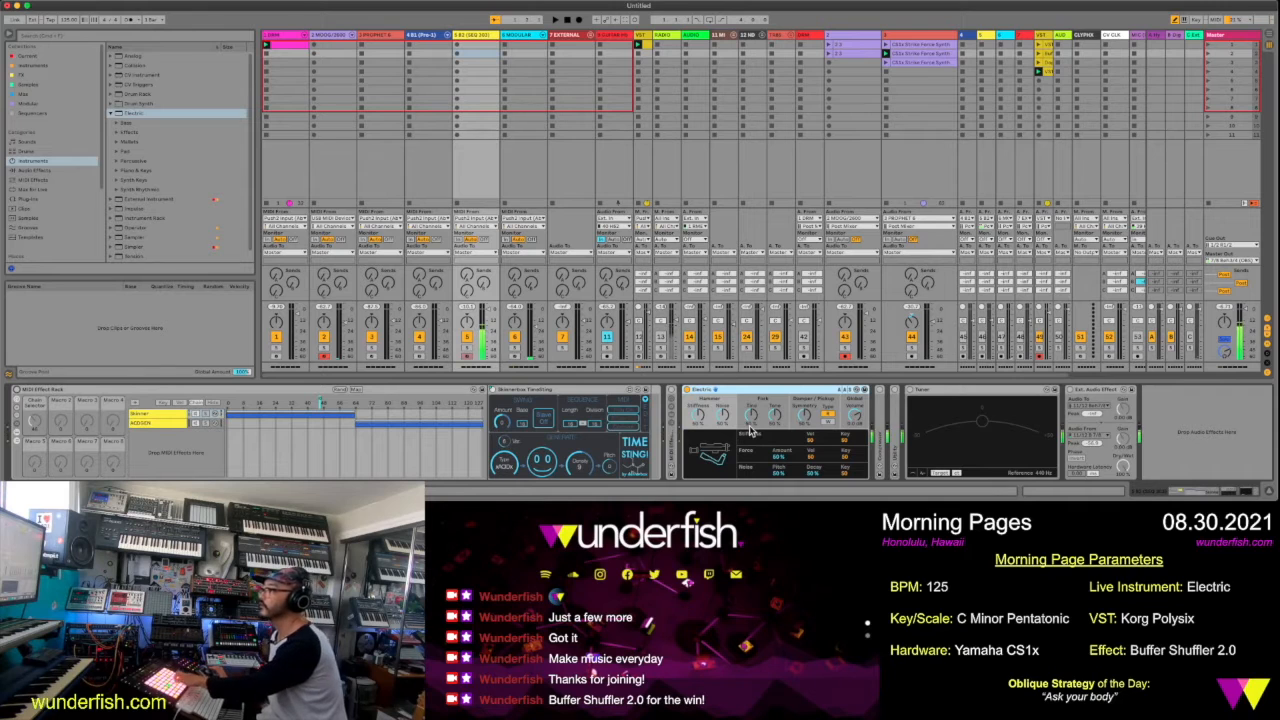
{"action": "left_click", "coordinate": [698, 415]}
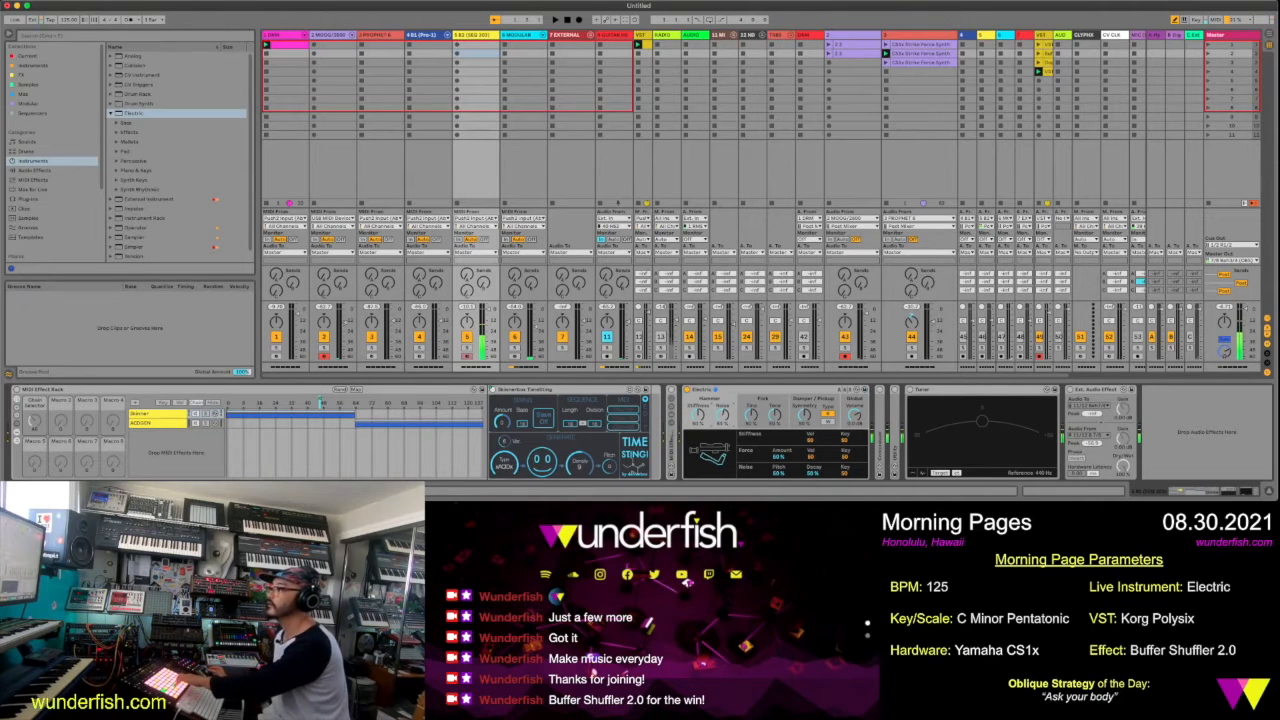
{"action": "left_click_drag", "start_coordinate": [698, 412], "coordinate": [698, 396]}
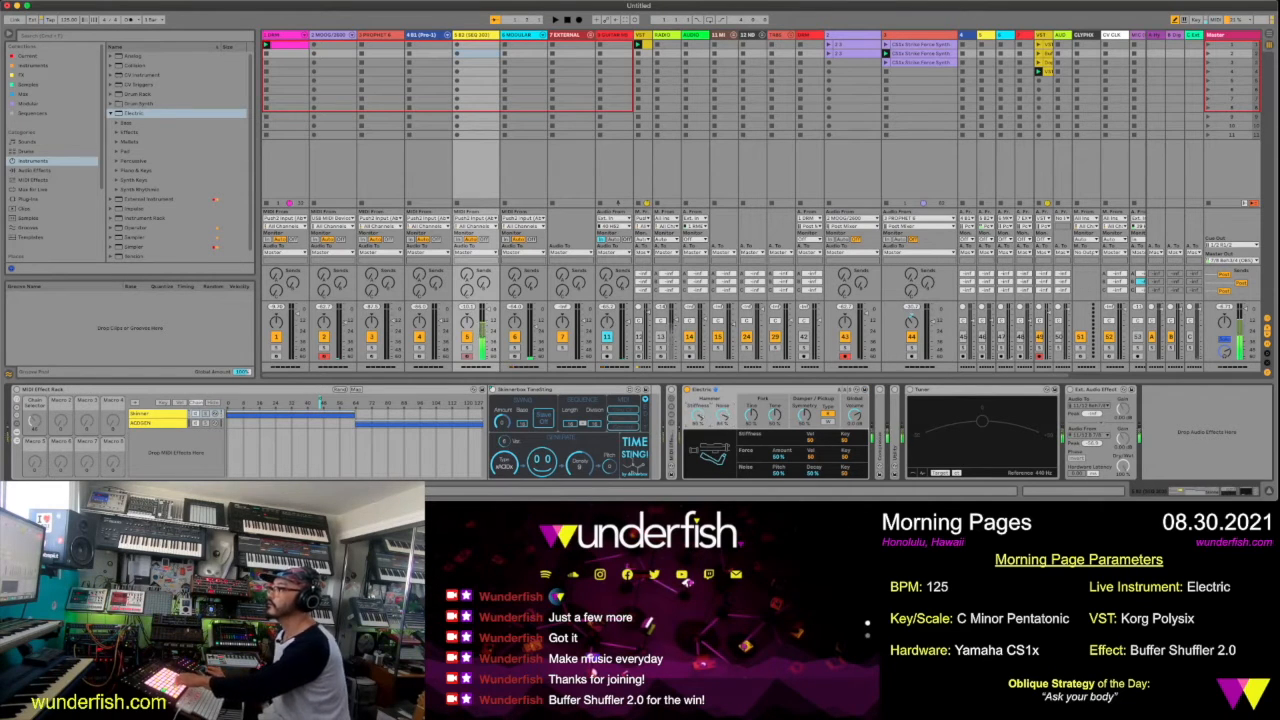
{"action": "left_click", "coordinate": [712, 452]}
{"action": "left_click", "coordinate": [707, 449]}
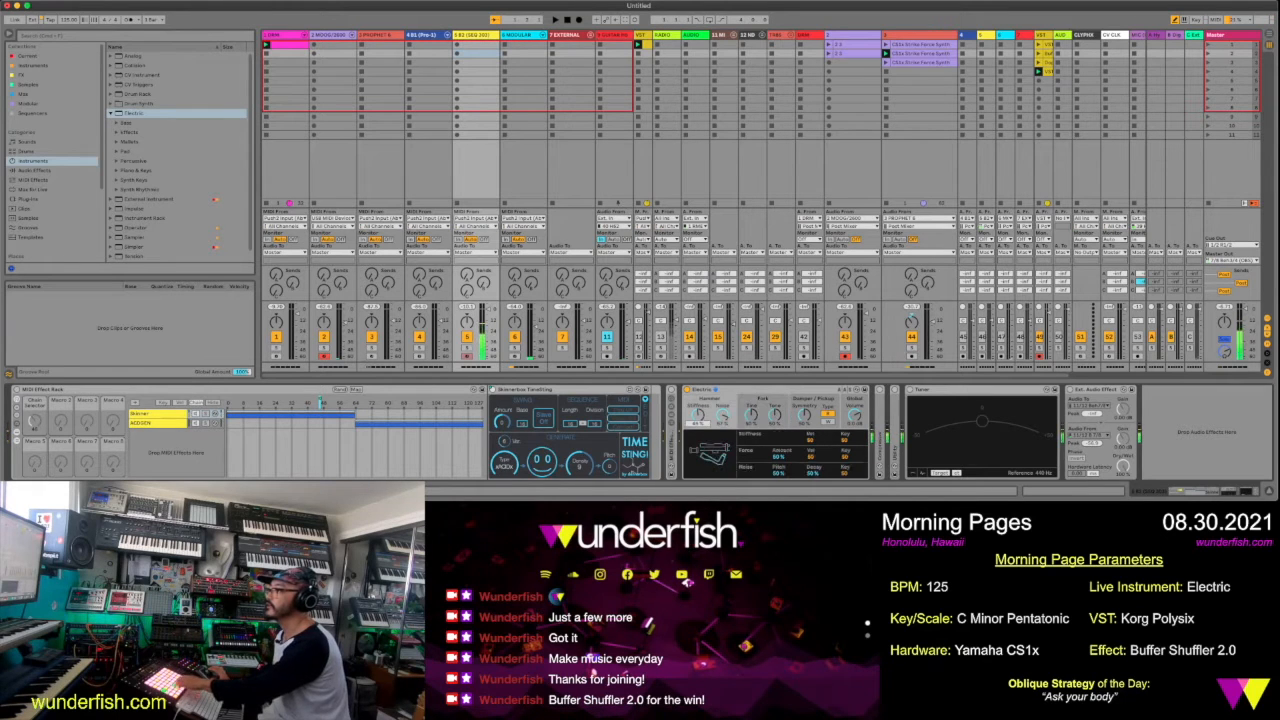
{"action": "left_click", "coordinate": [707, 449]}
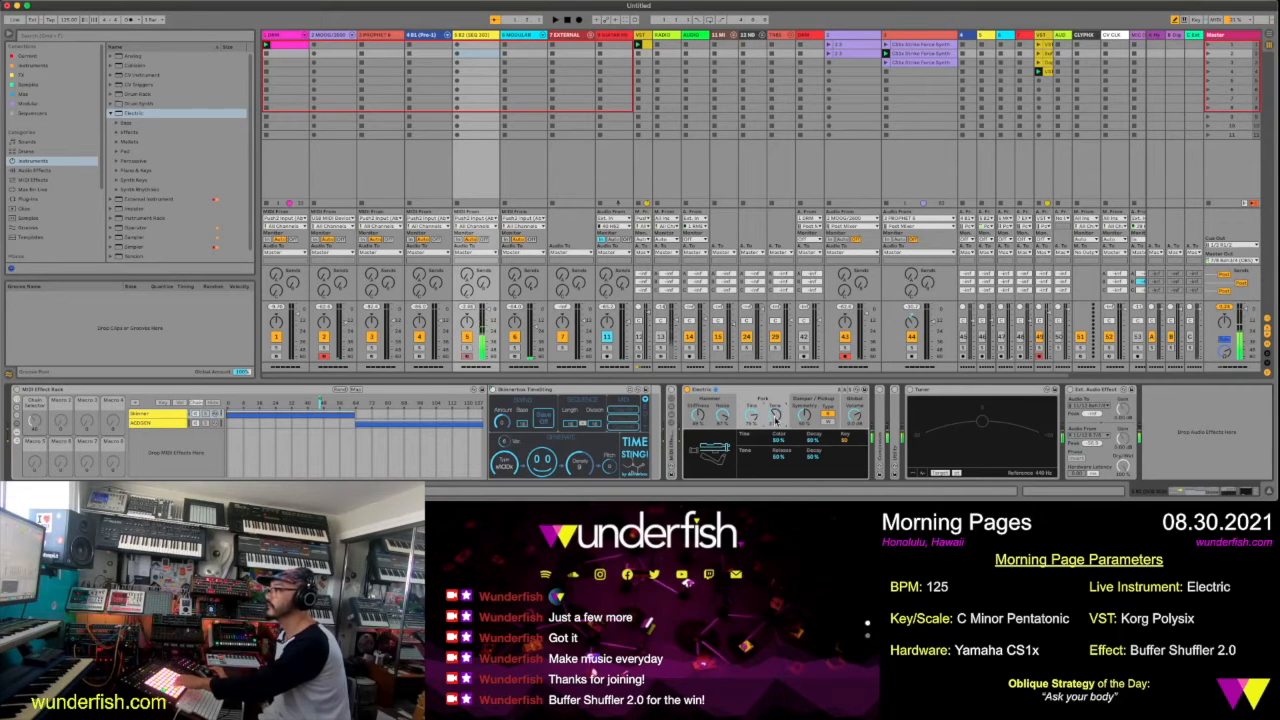
{"action": "left_click", "coordinate": [723, 420]}
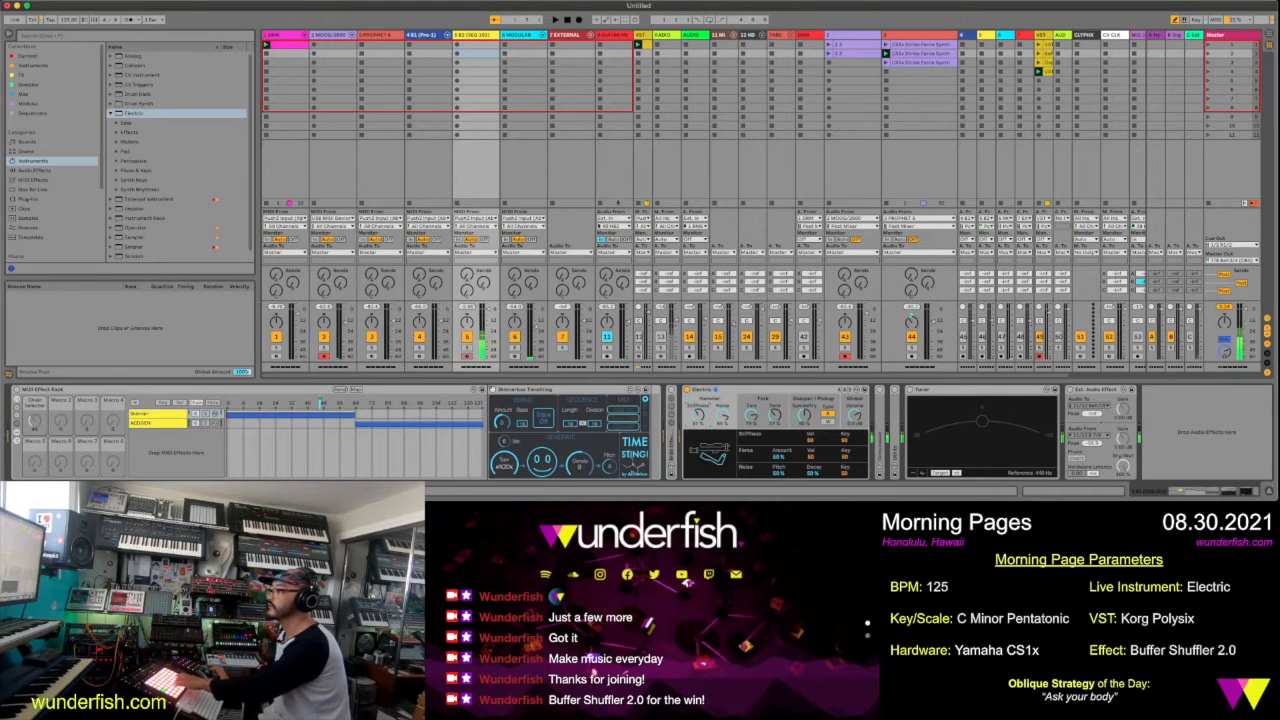
Try the Electric's second pickup type, return to the first one and set the damper's Att/Rel to 20%
{"action": "left_click", "coordinate": [831, 424]}
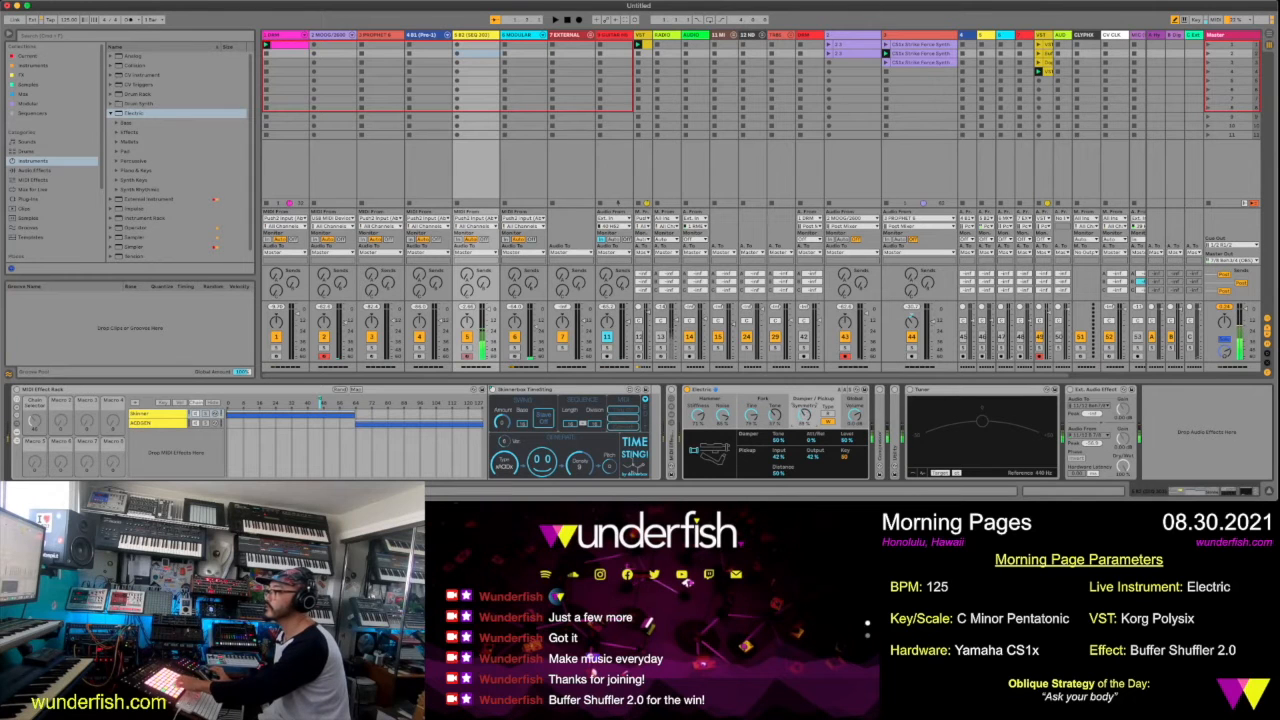
{"action": "left_click", "coordinate": [831, 414]}
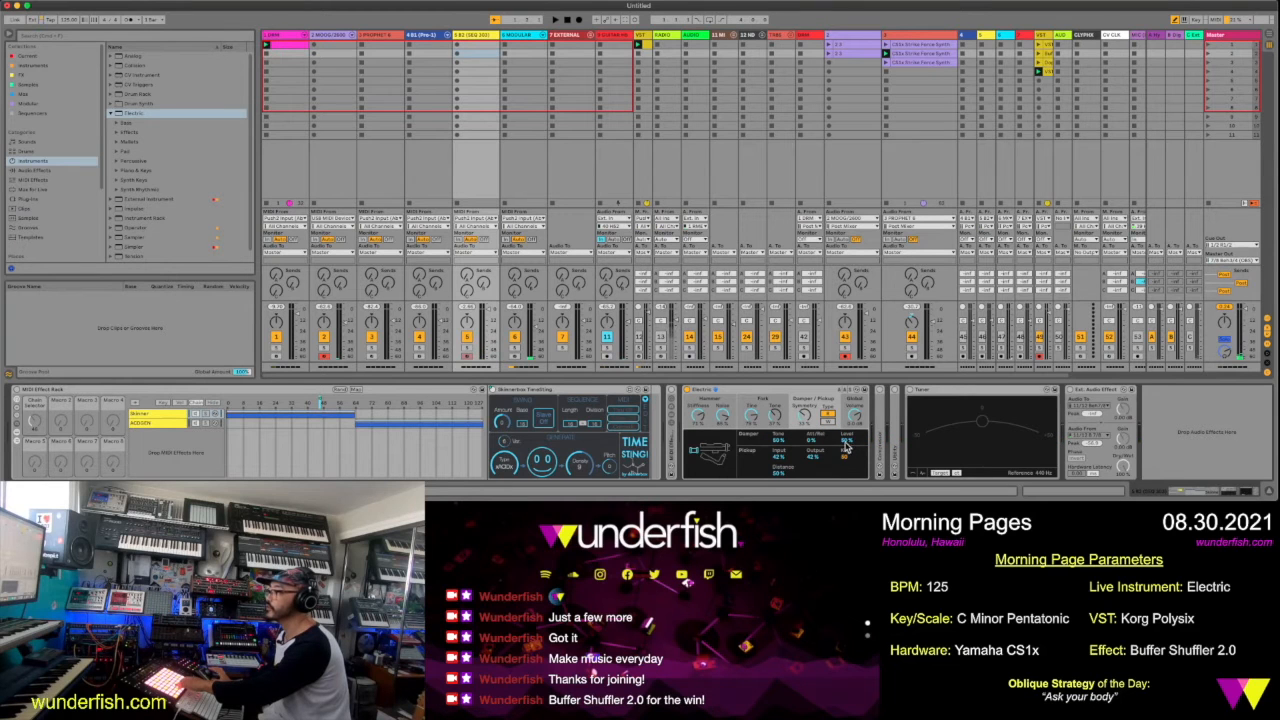
{"action": "mouse_move", "coordinate": [813, 441]}
{"action": "left_mouse_down"}
{"action": "mouse_move", "coordinate": [813, 452]}
{"action": "mouse_move", "coordinate": [813, 421]}
{"action": "left_mouse_up"}
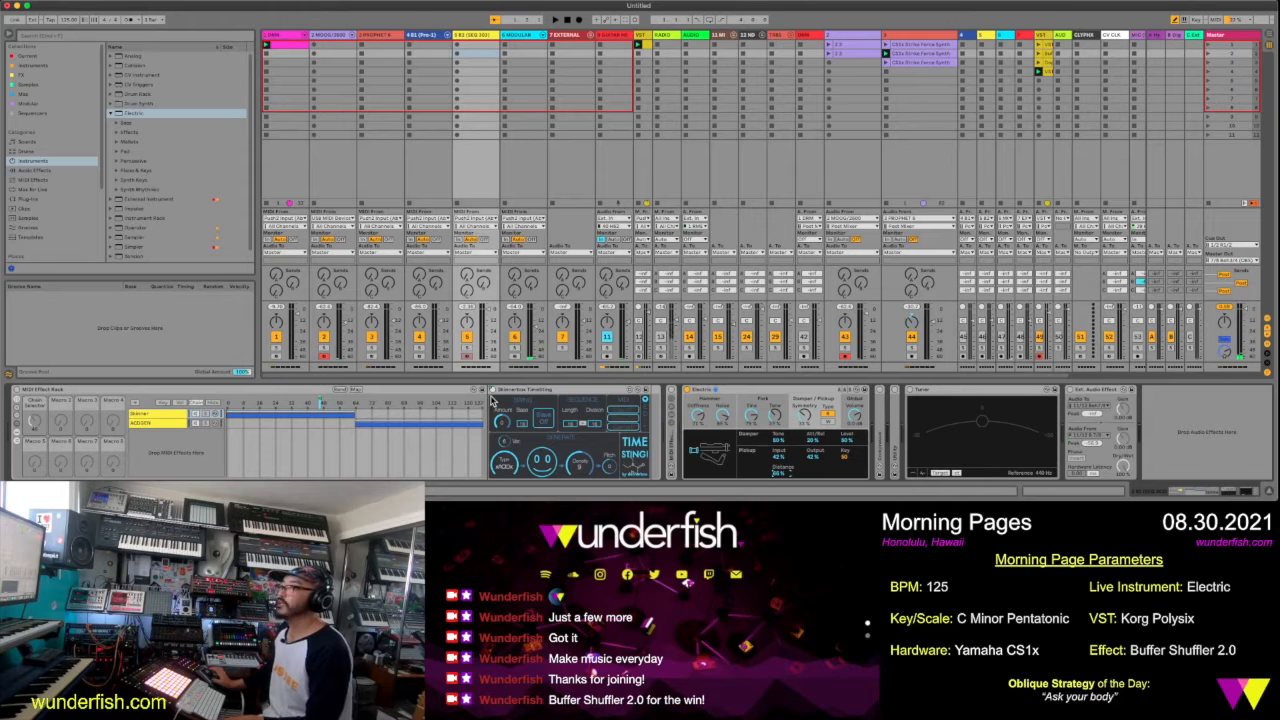
Enable the MIDI Effect Rack on track 5 and generate new patterns in the Time Sting device
{"action": "left_click", "coordinate": [741, 393]}
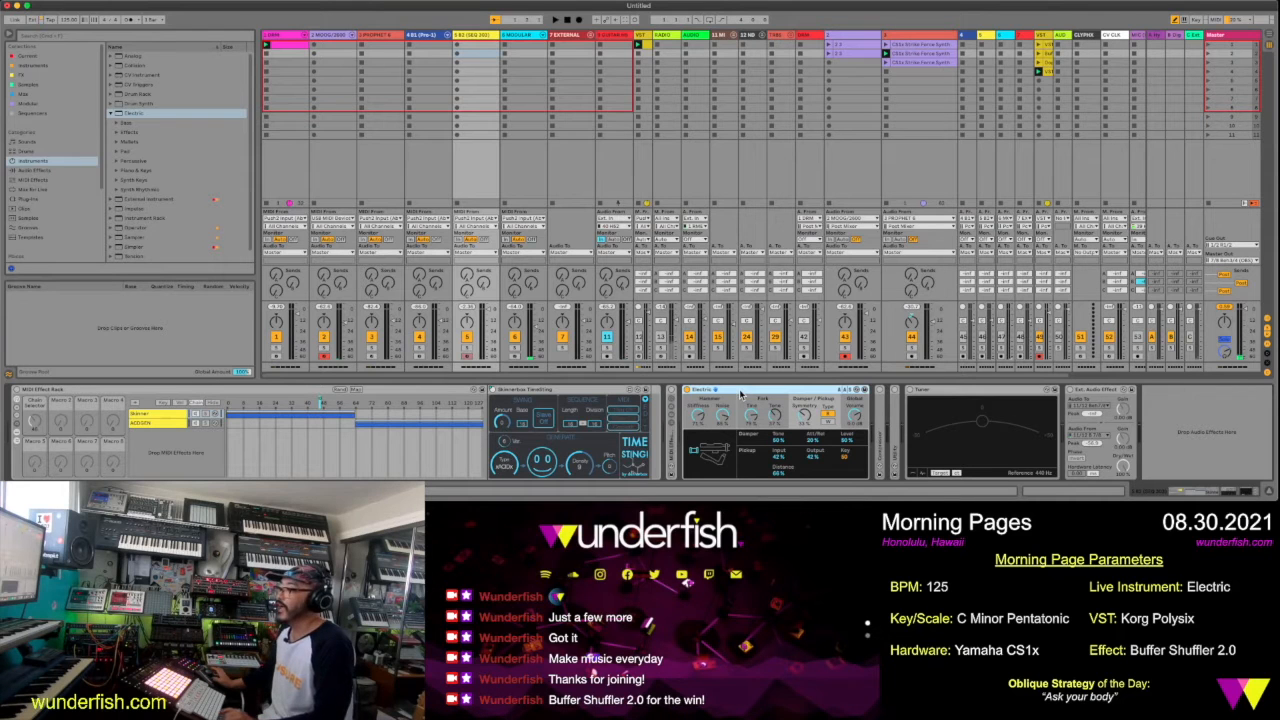
{"action": "left_click", "coordinate": [17, 391]}
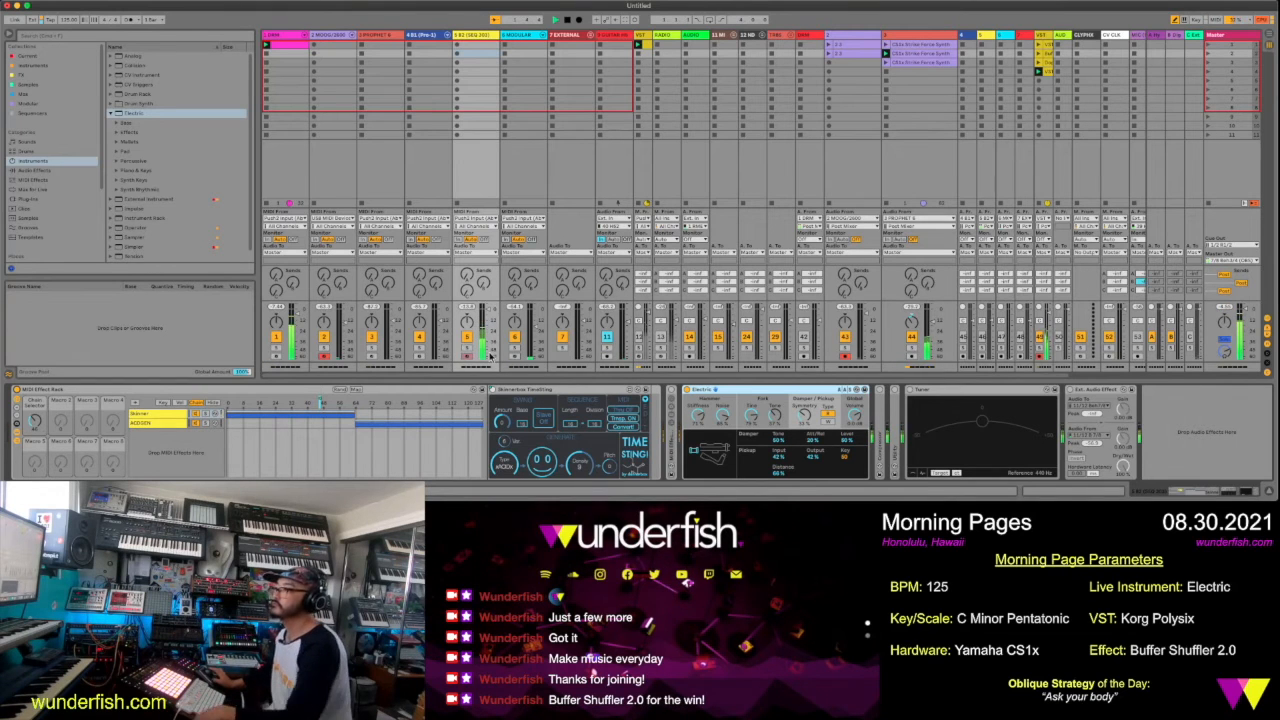
{"action": "left_click", "coordinate": [537, 465]}
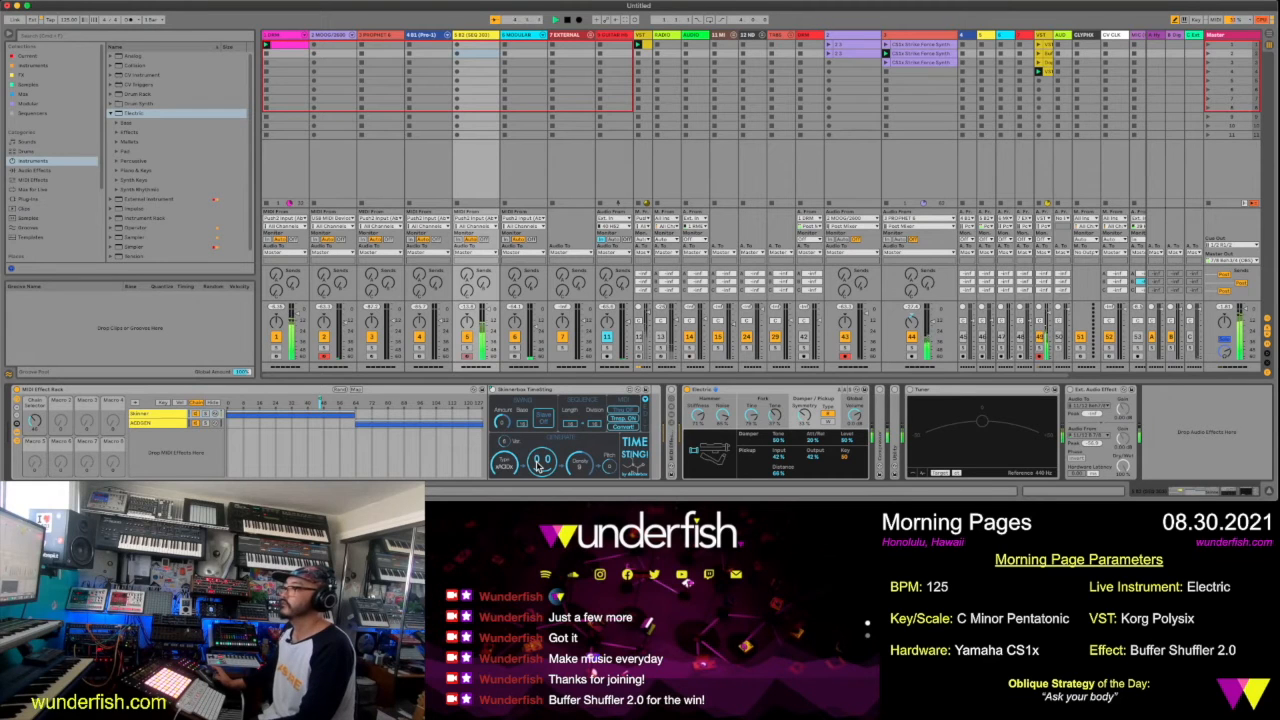
{"action": "left_click", "coordinate": [538, 466]}
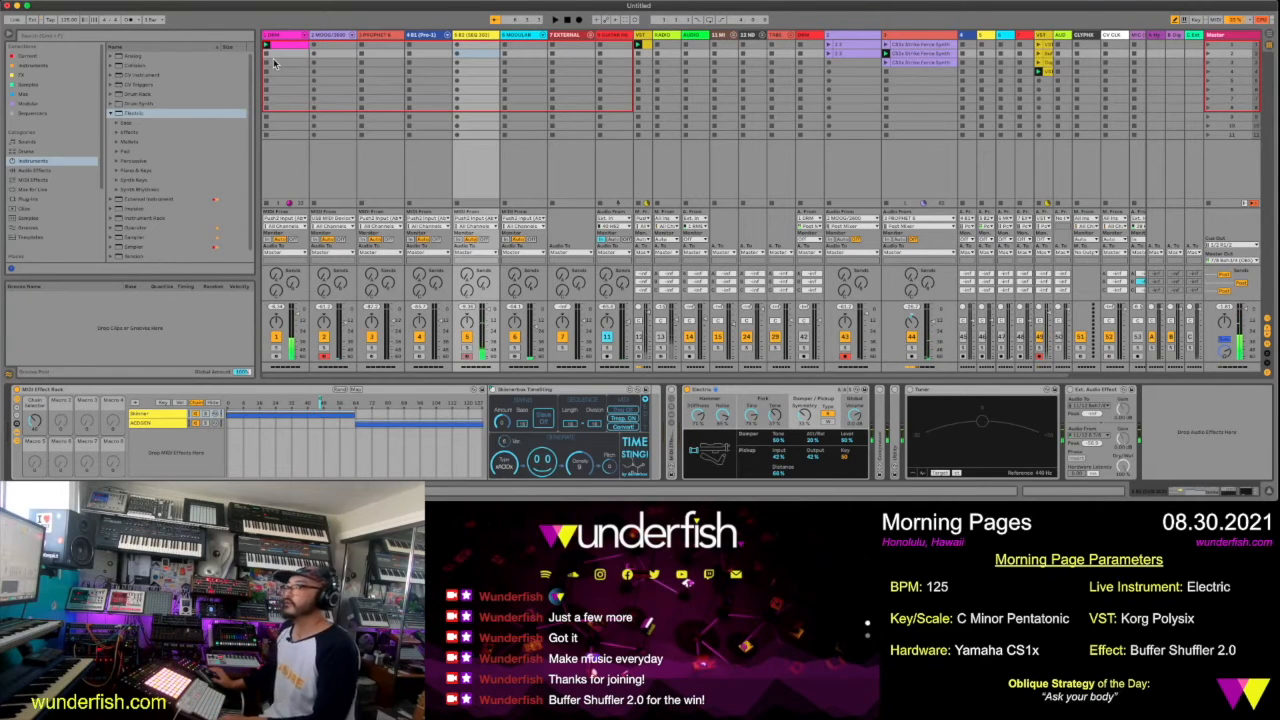
Search the MIDI effects for "scale" and add the Minor Pentatonic Scale preset ahead of the Electric
{"action": "left_click", "coordinate": [72, 37]}
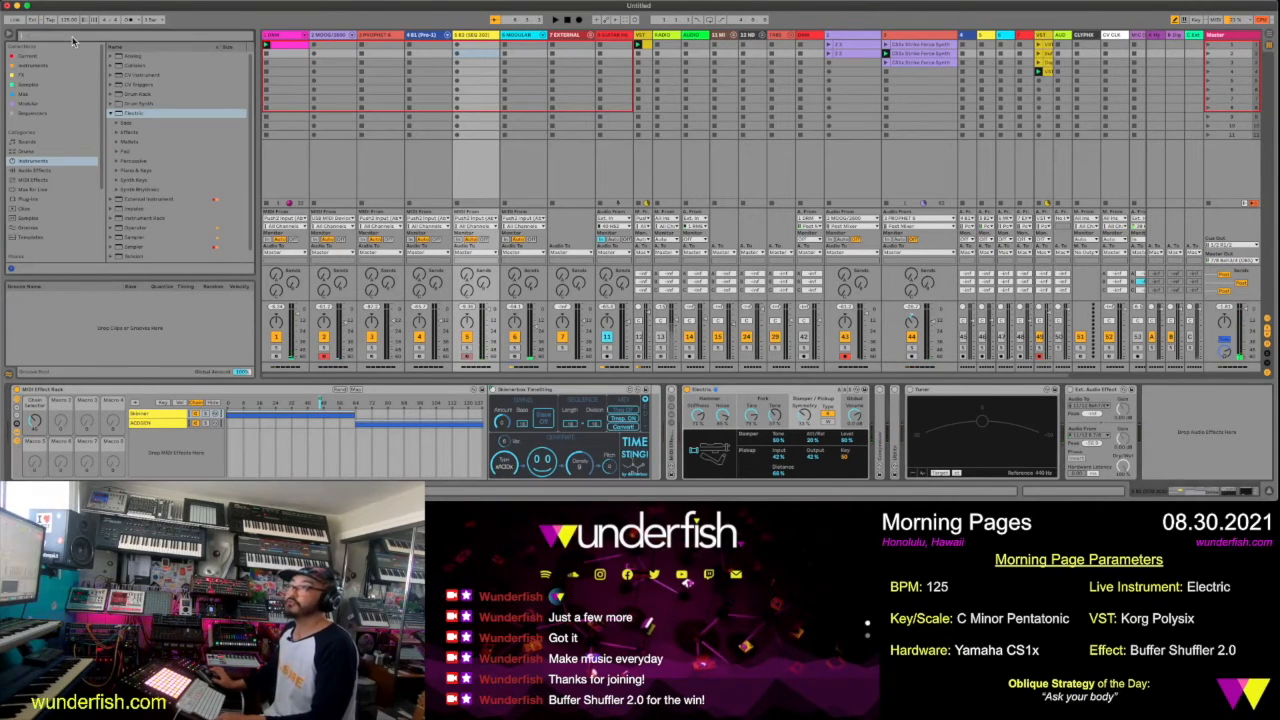
{"action": "type", "text": "koder"}
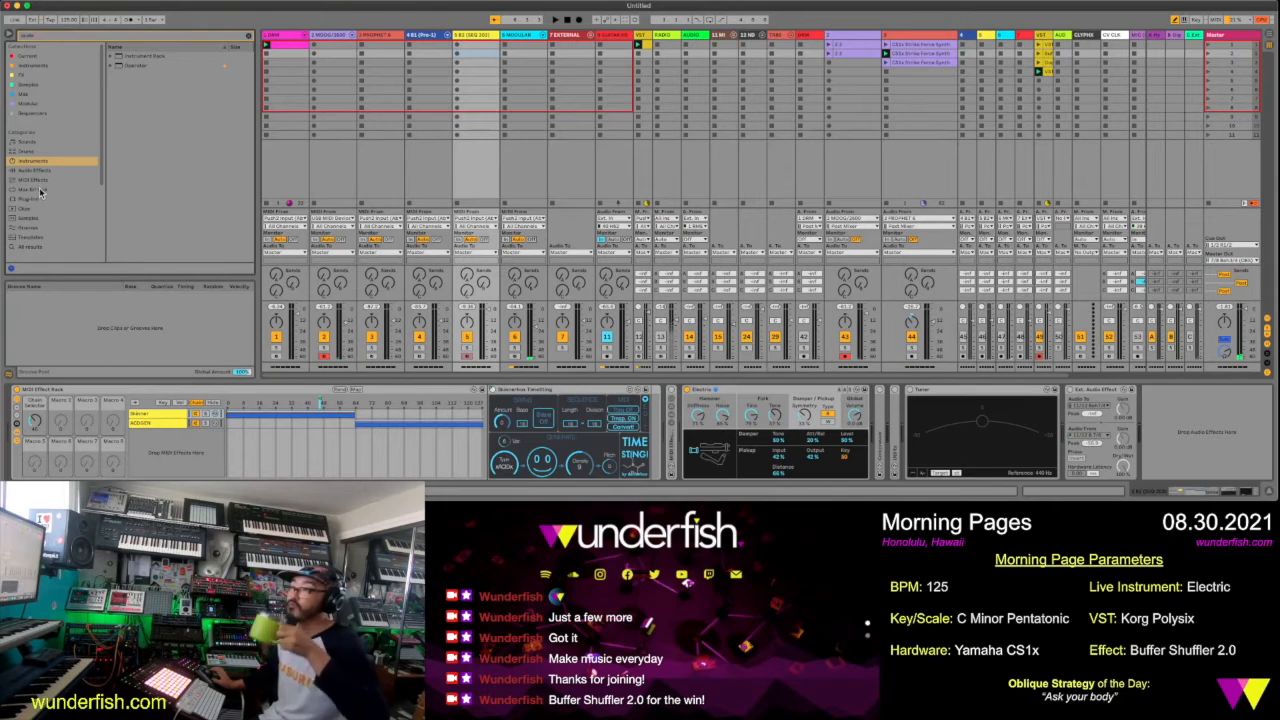
{"action": "left_click", "coordinate": [40, 181]}
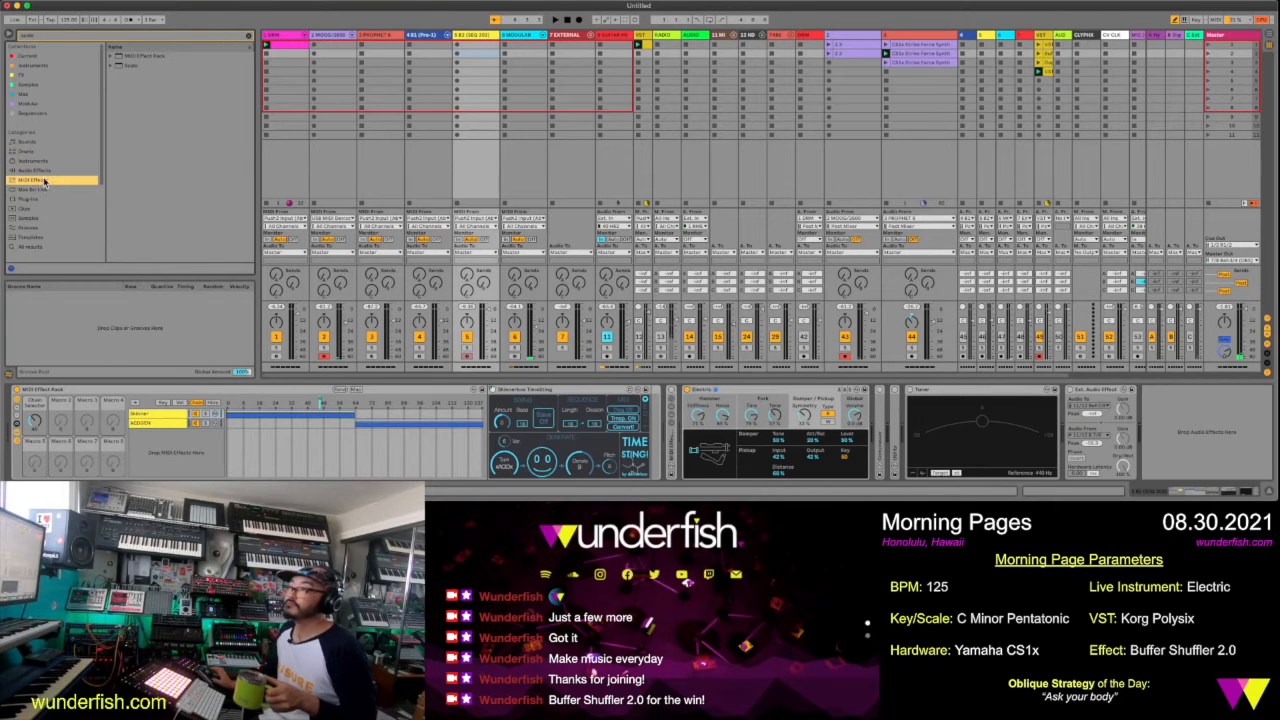
{"action": "left_click", "coordinate": [112, 66]}
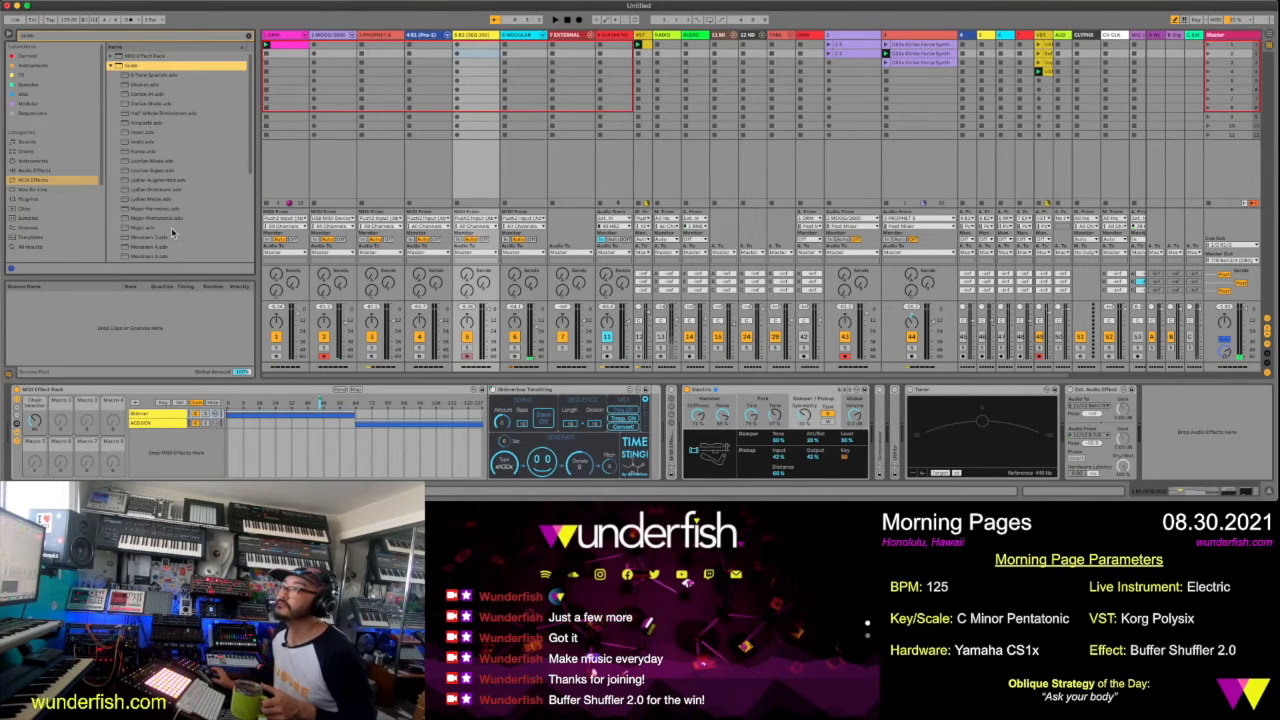
{"action": "scroll", "coordinate": [171, 227], "scroll_direction": "down", "scroll_amount": 5}
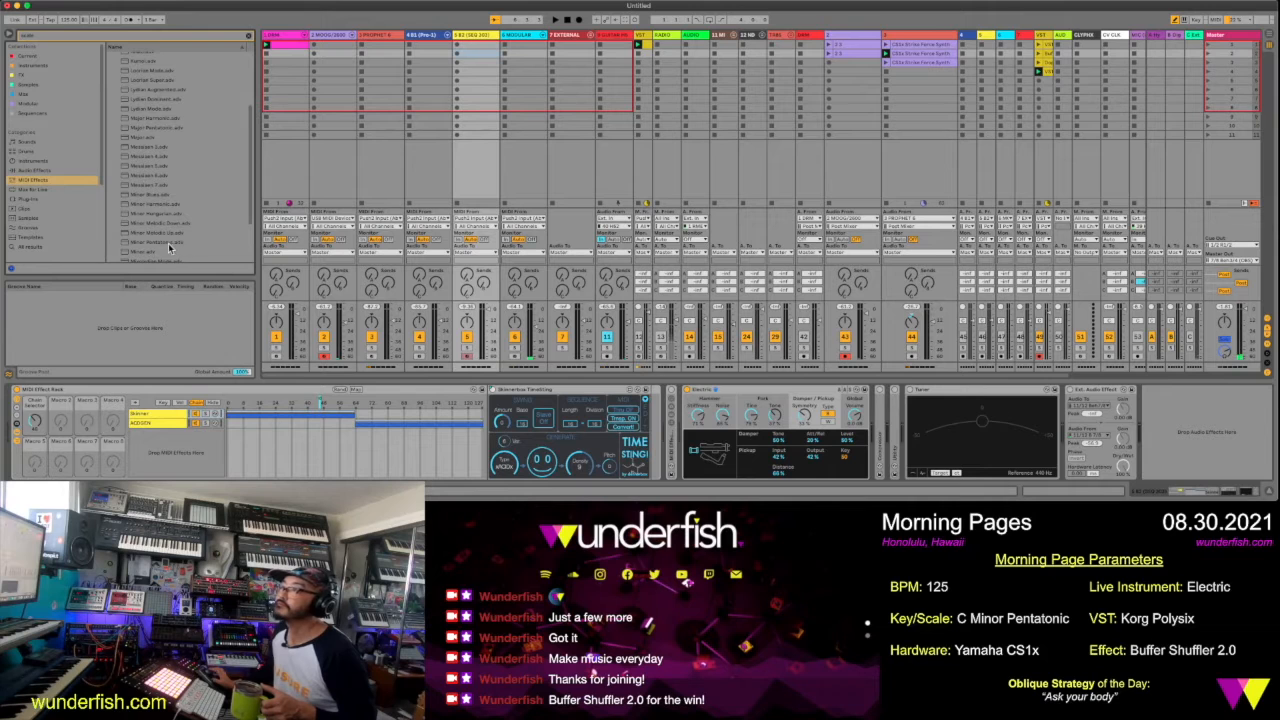
{"action": "left_click", "coordinate": [168, 243]}
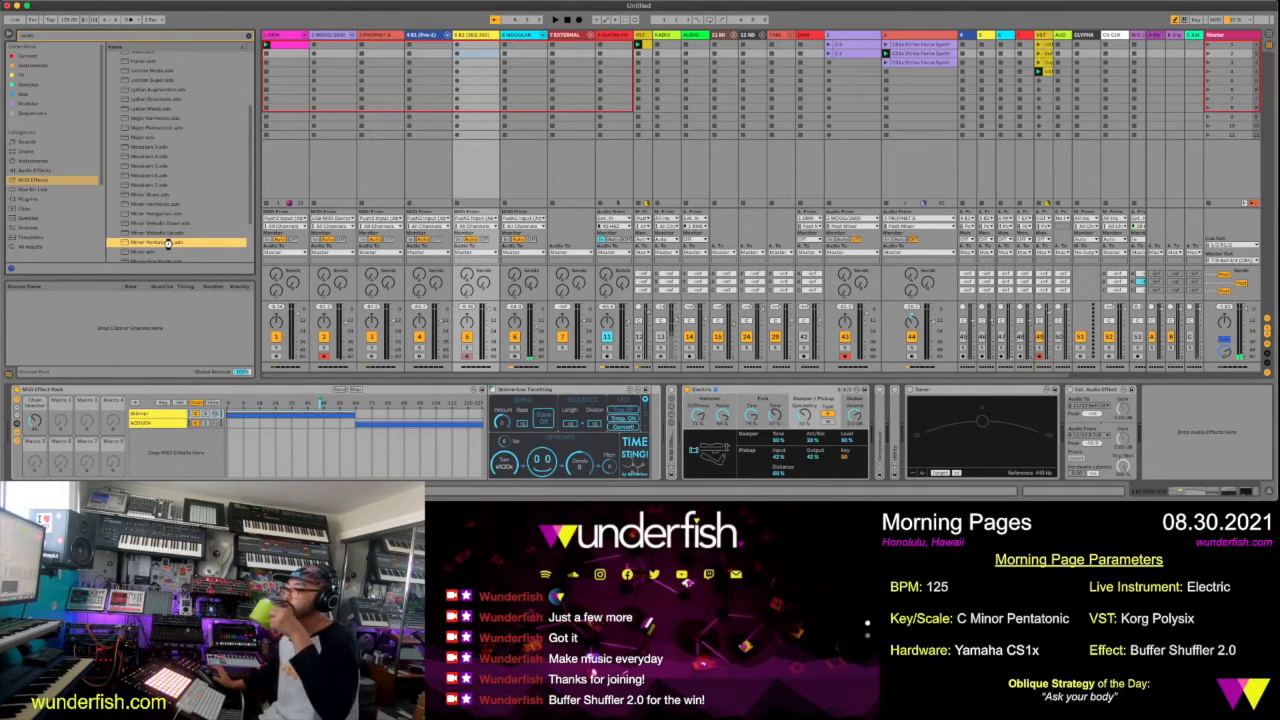
{"action": "double_click", "coordinate": [169, 245]}
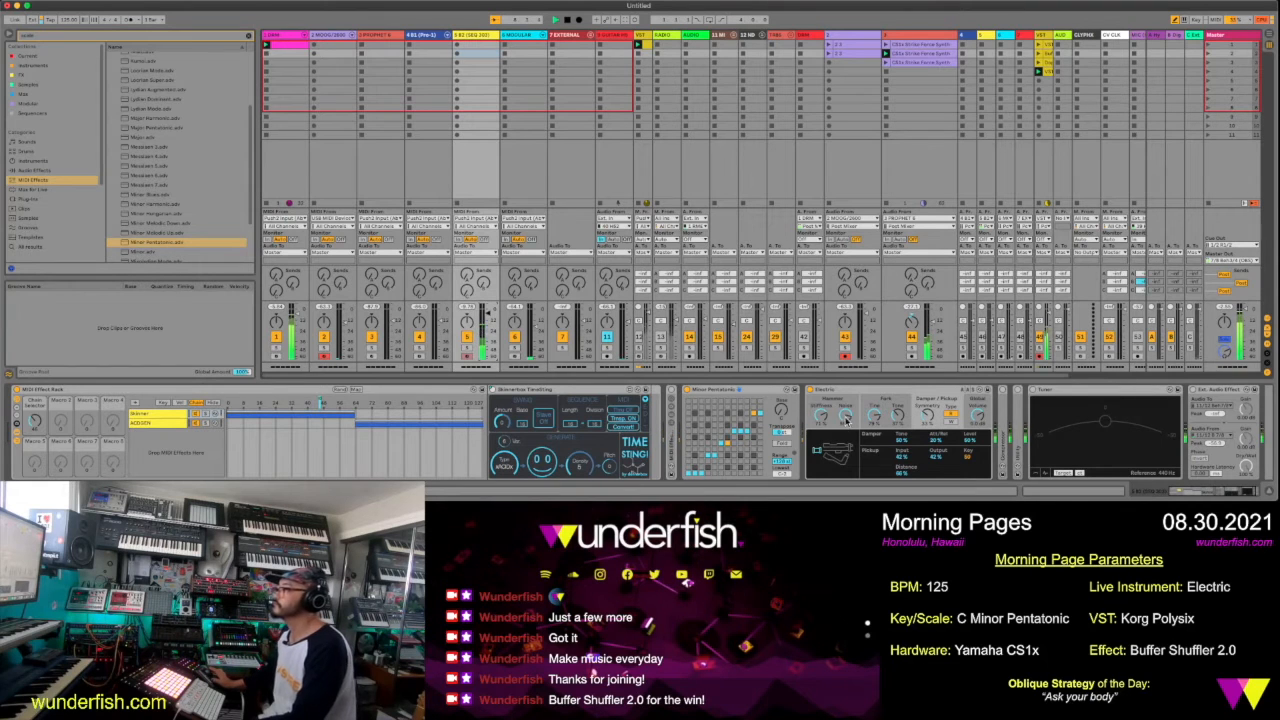
Adjust the Electric's hammer noise and pickup symmetry, and clear the browser search
{"action": "left_click", "coordinate": [850, 424]}
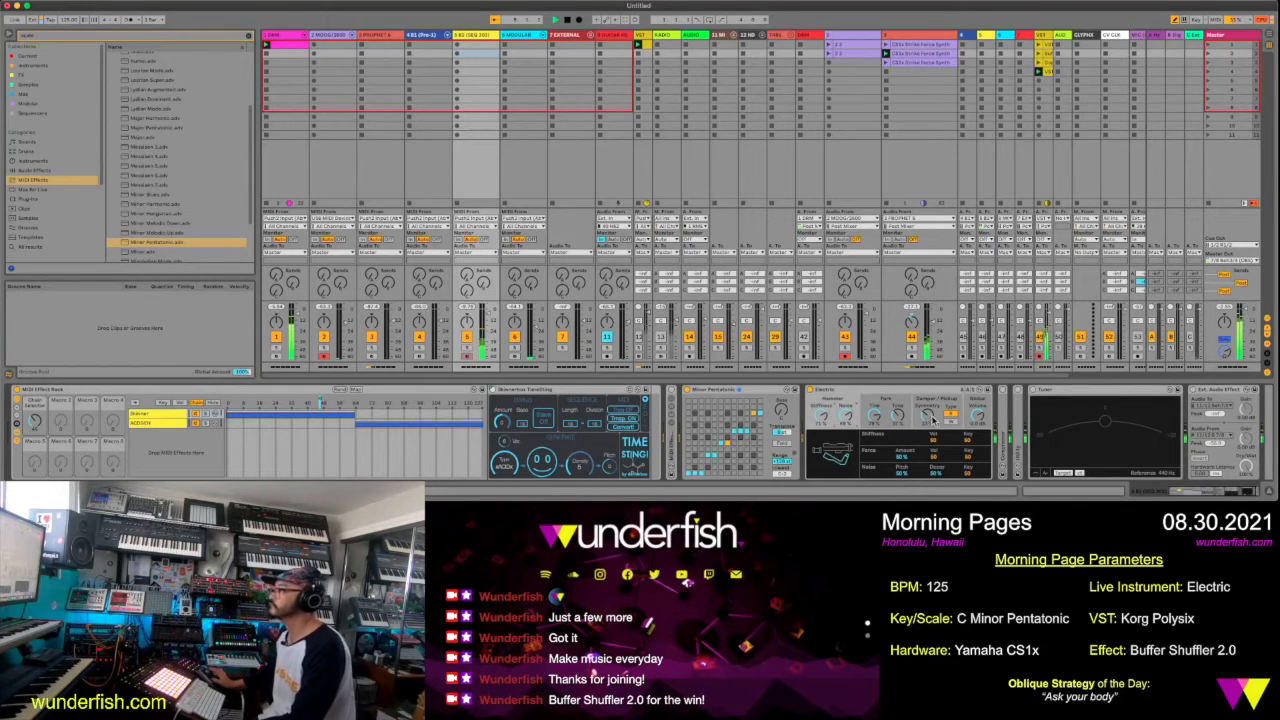
{"action": "left_click", "coordinate": [932, 420]}
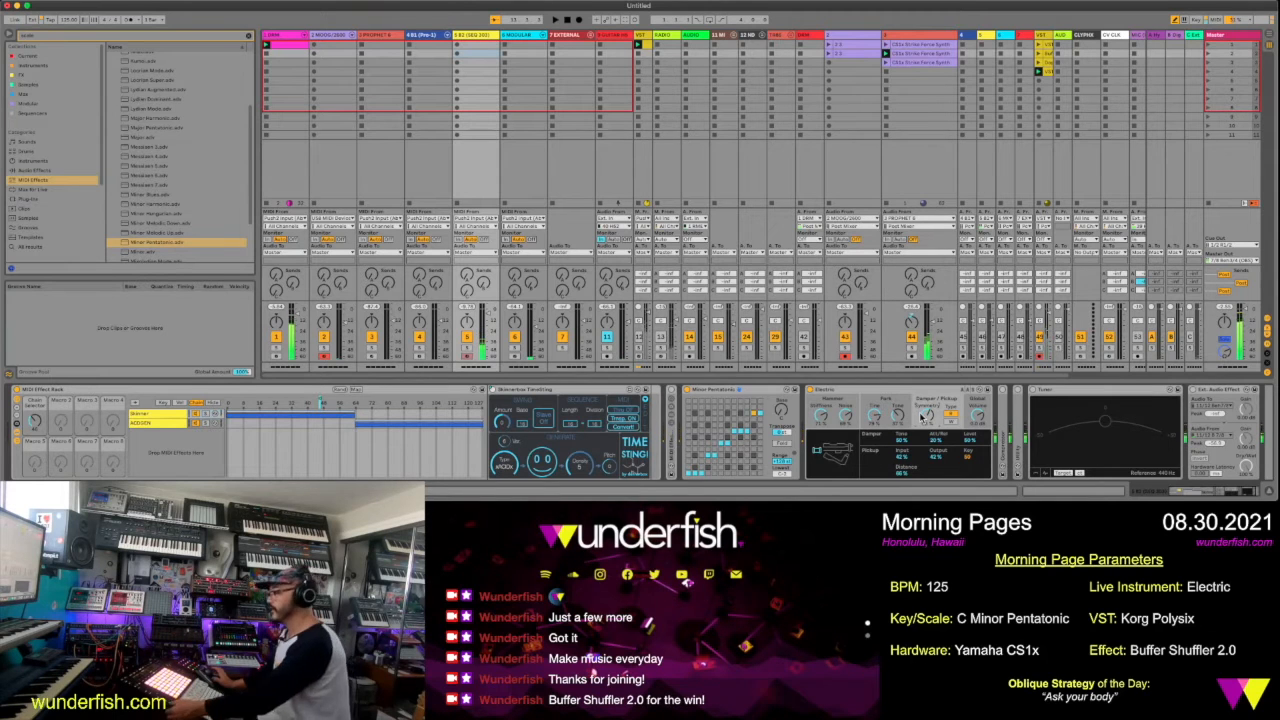
{"action": "left_click", "coordinate": [228, 37]}
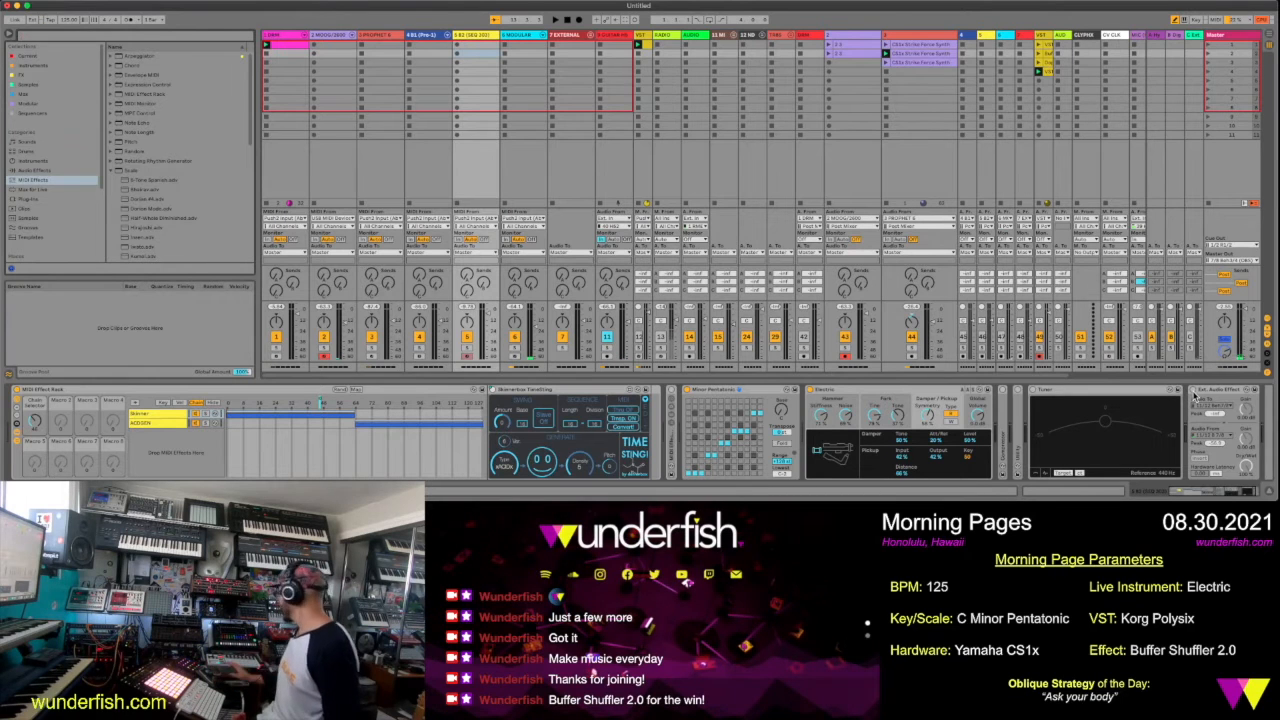
{"action": "key", "text": "super+f"}
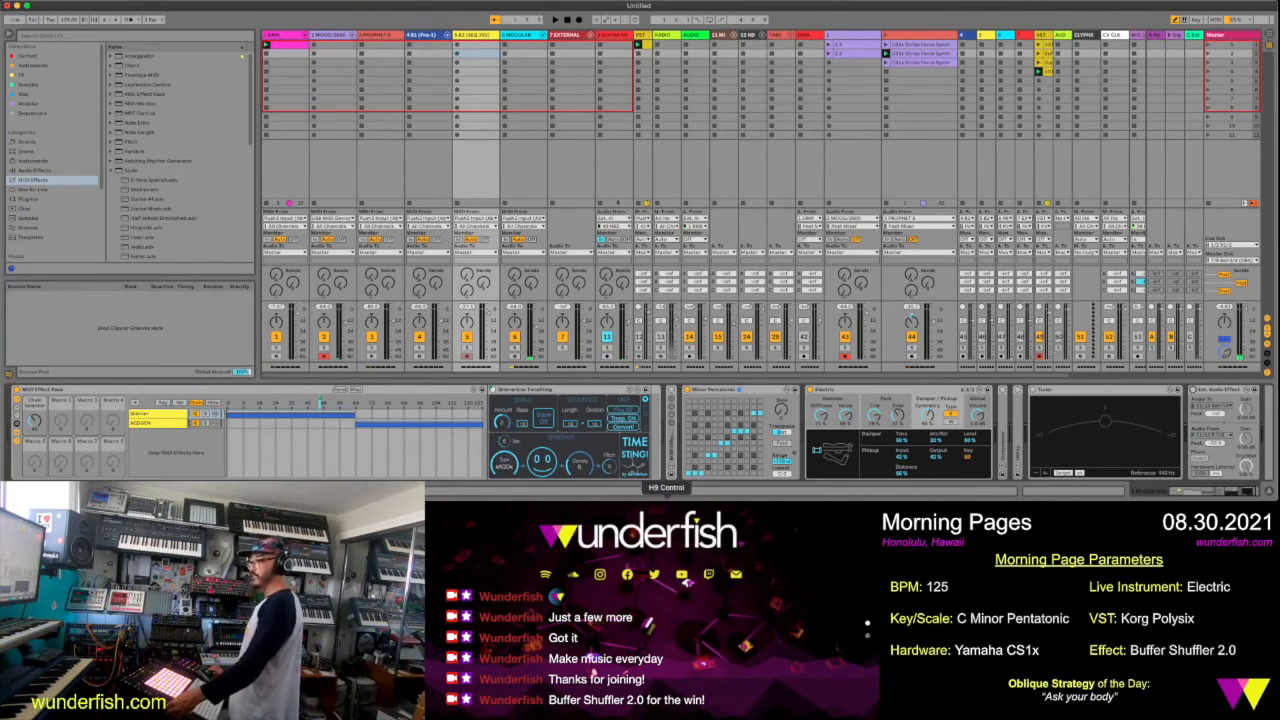
Switch to H9 Control, load the HarModulator algorithm and turn on track 5's Ext. Audio Effect
{"action": "left_click", "coordinate": [666, 495]}
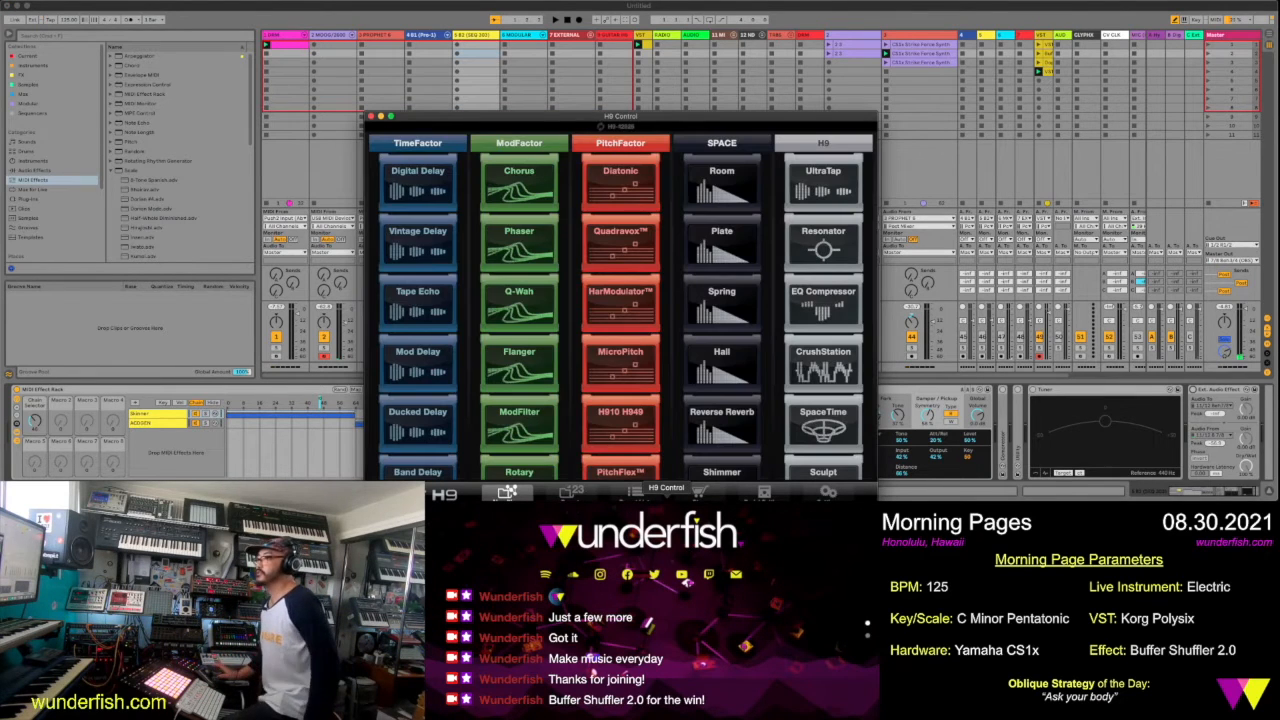
{"action": "left_click_drag", "start_coordinate": [727, 125], "coordinate": [649, 65]}
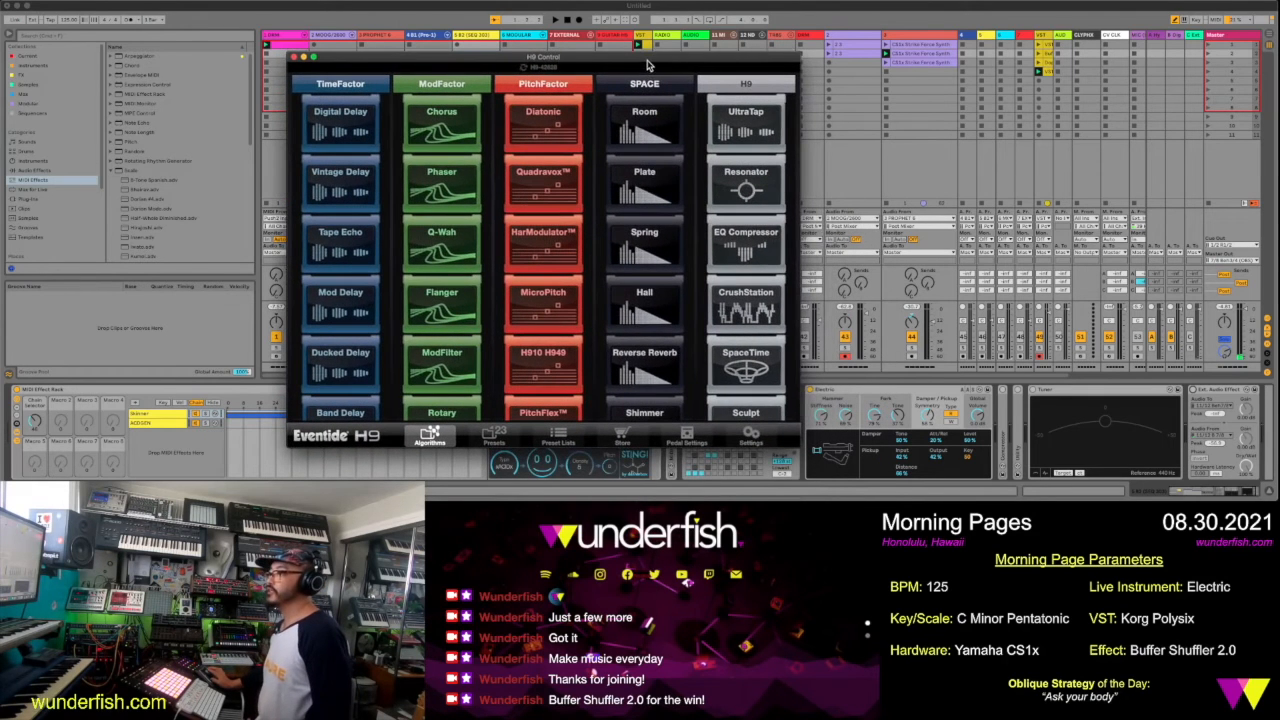
{"action": "left_click", "coordinate": [547, 255]}
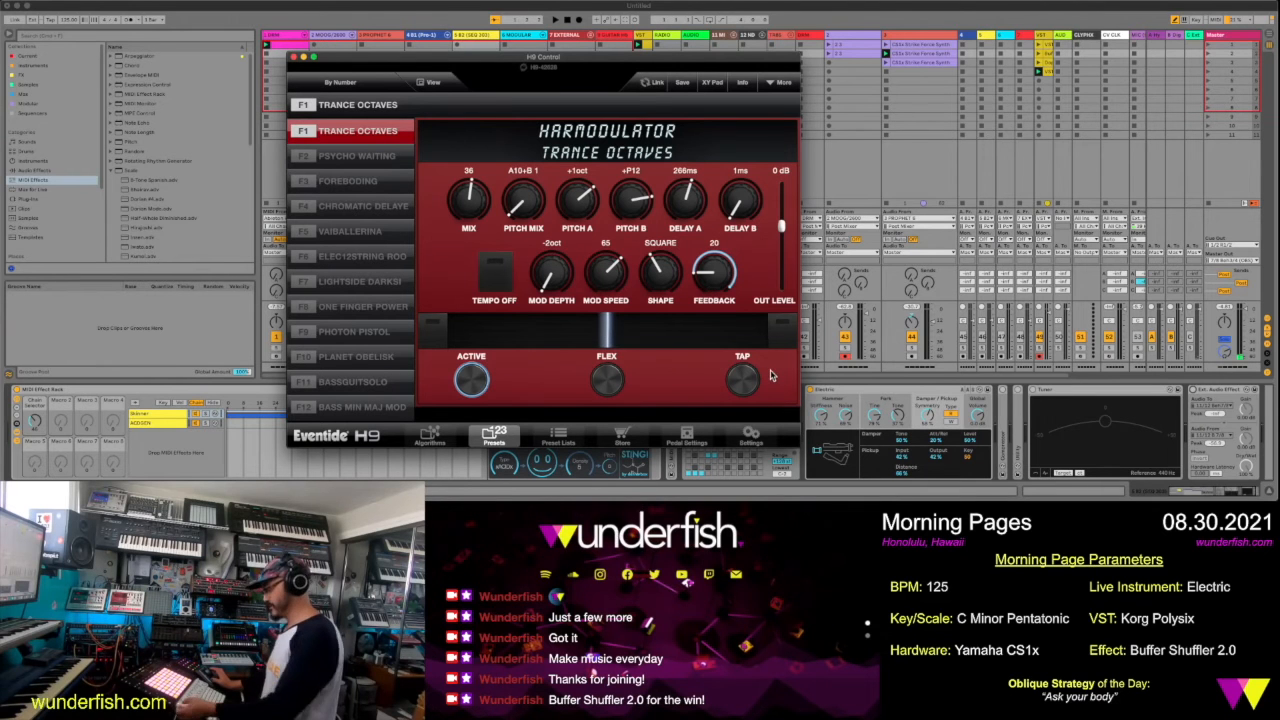
{"action": "left_click", "coordinate": [1196, 392]}
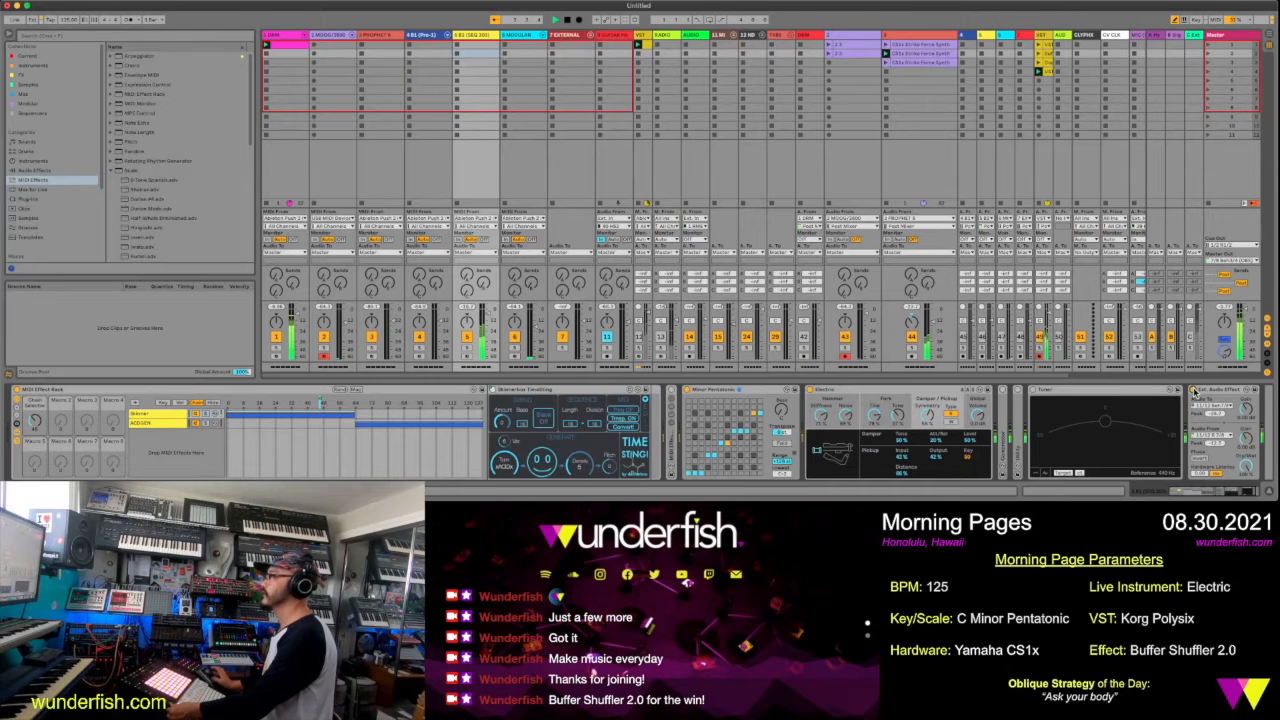
{"action": "left_click", "coordinate": [667, 495]}
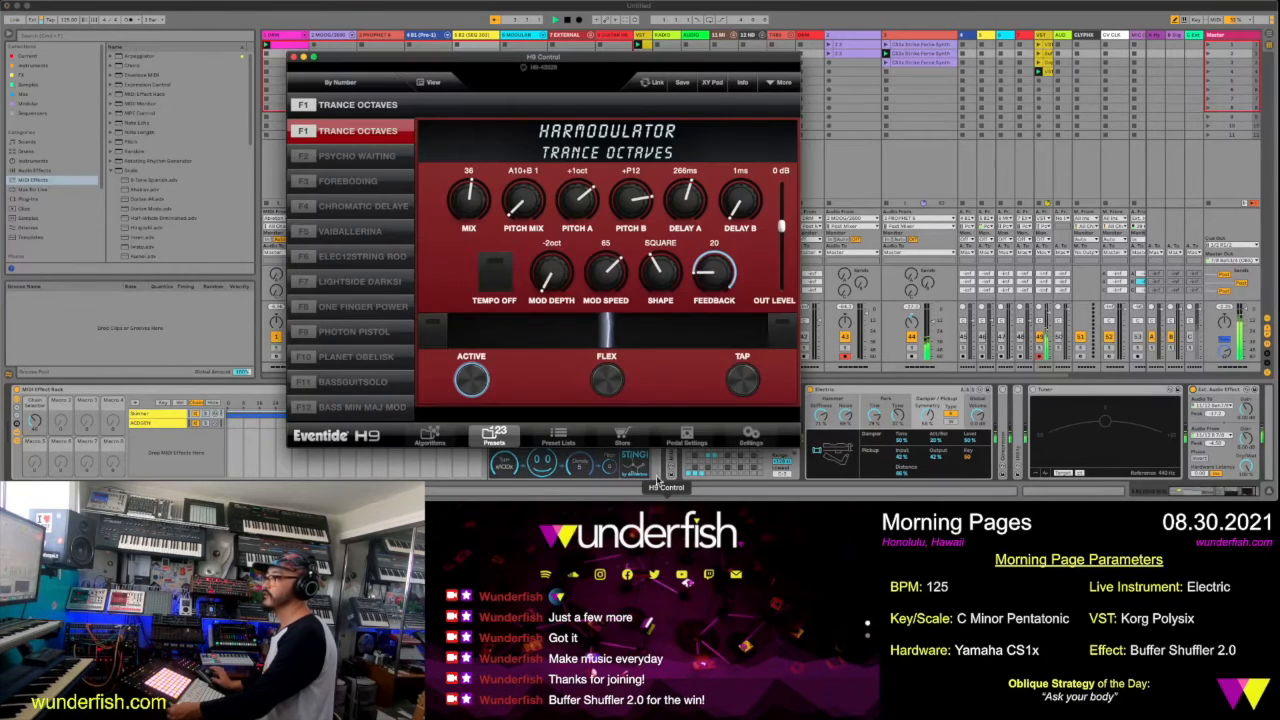
{"action": "left_click_drag", "start_coordinate": [581, 59], "coordinate": [997, 57]}
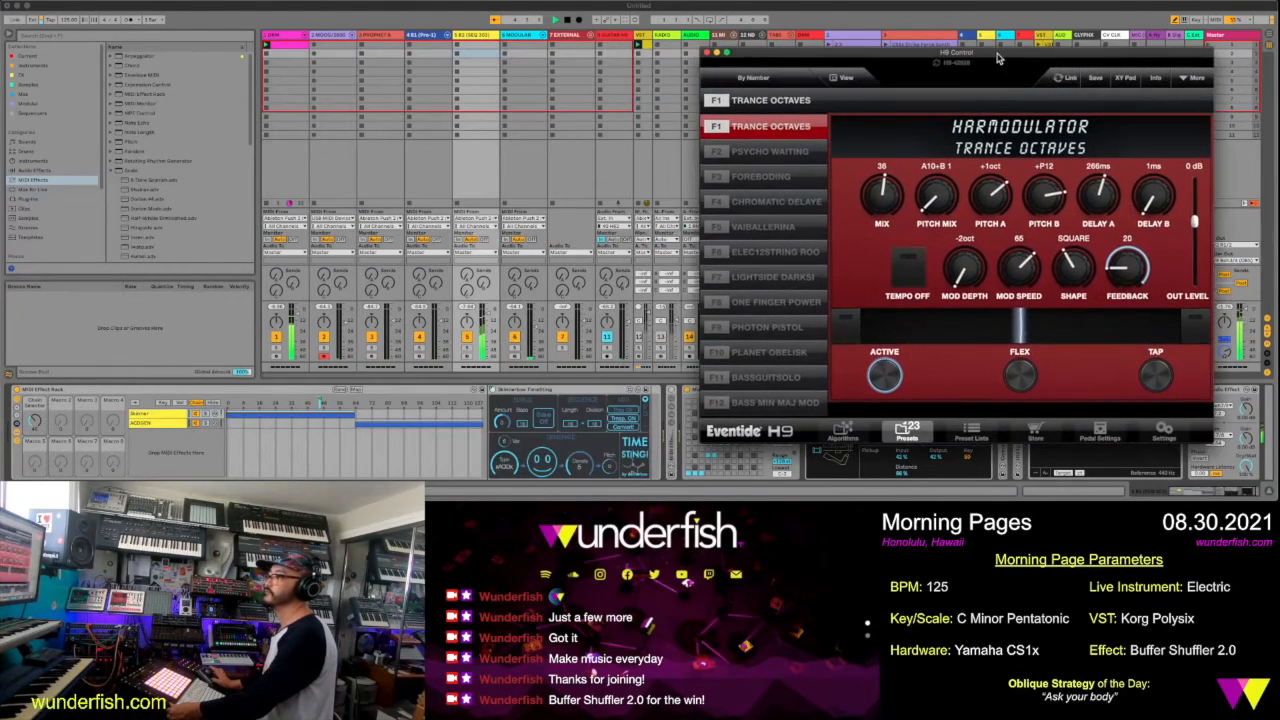
Try the Trance Octaves preset with Pitch B at -1oct and Pitch Mix at A10+B7
{"action": "left_click_drag", "start_coordinate": [1045, 198], "coordinate": [1045, 270]}
{"action": "left_click_drag", "start_coordinate": [940, 192], "coordinate": [785, 199]}
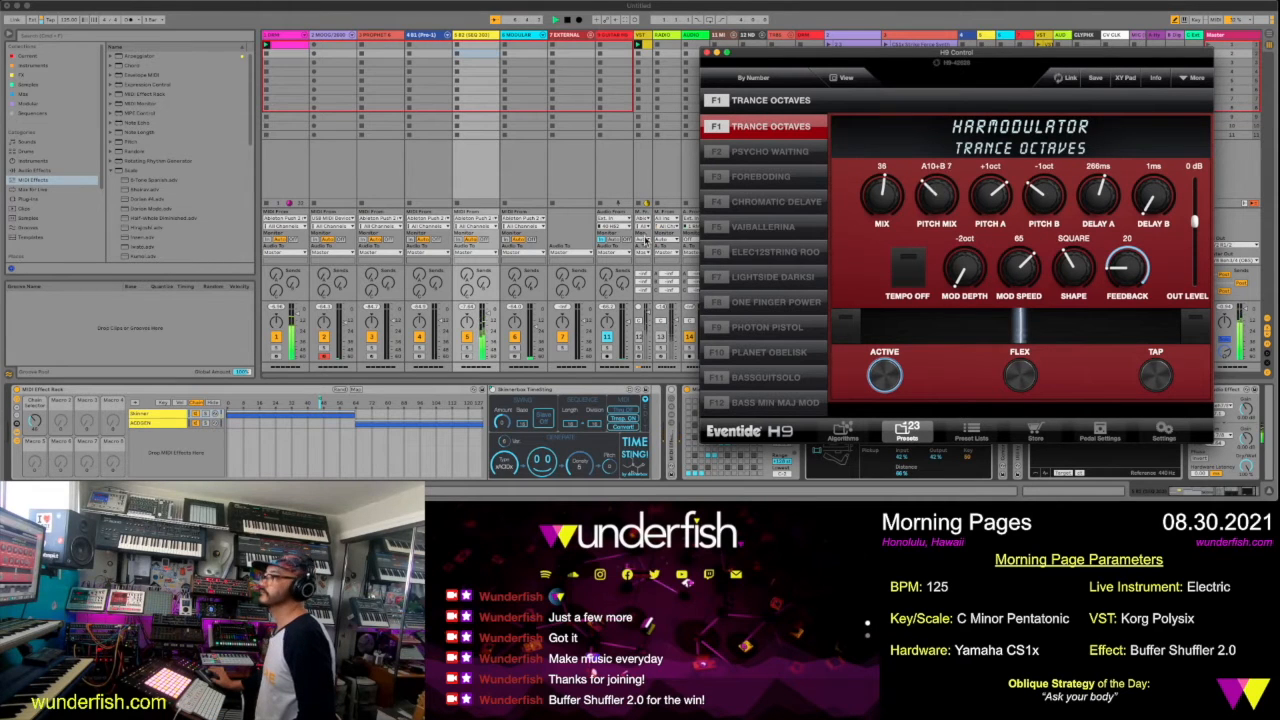
Audition the Psycho Waiting preset, load Foreboding instead and compare it bypassed and active
{"action": "left_click", "coordinate": [789, 152]}
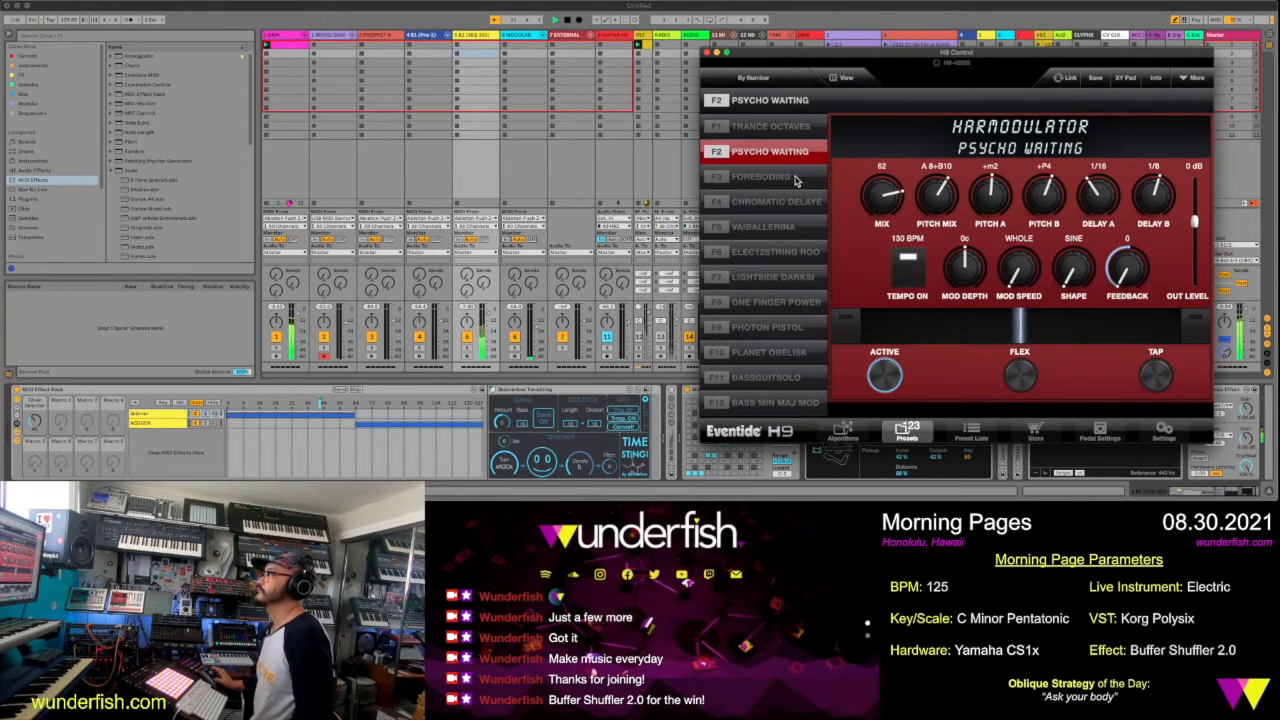
{"action": "left_click", "coordinate": [790, 177]}
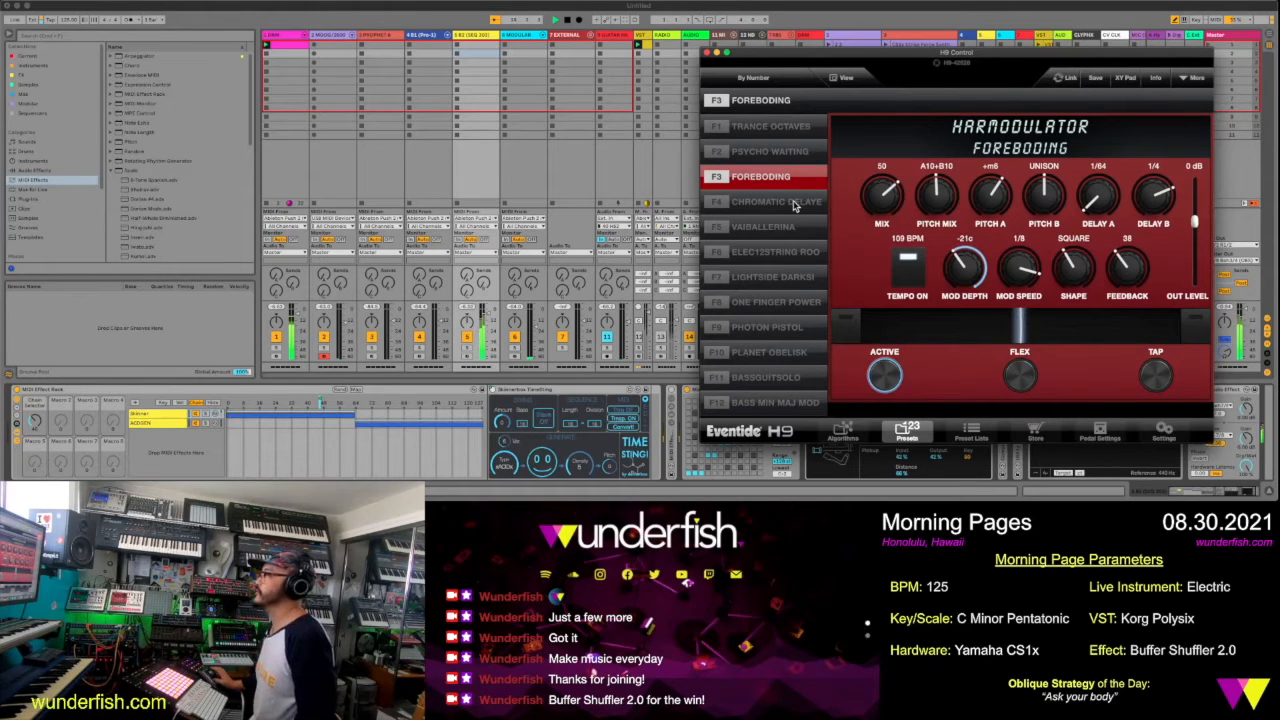
{"action": "left_click", "coordinate": [886, 377]}
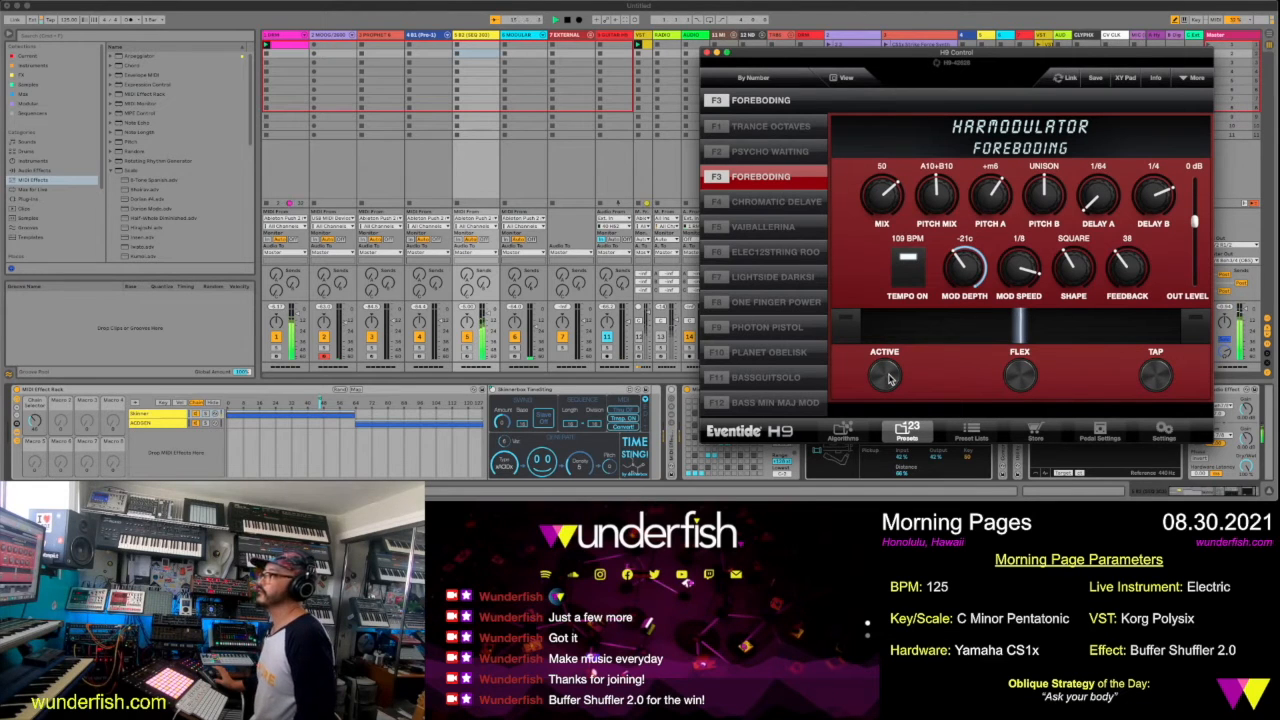
{"action": "left_click", "coordinate": [886, 377]}
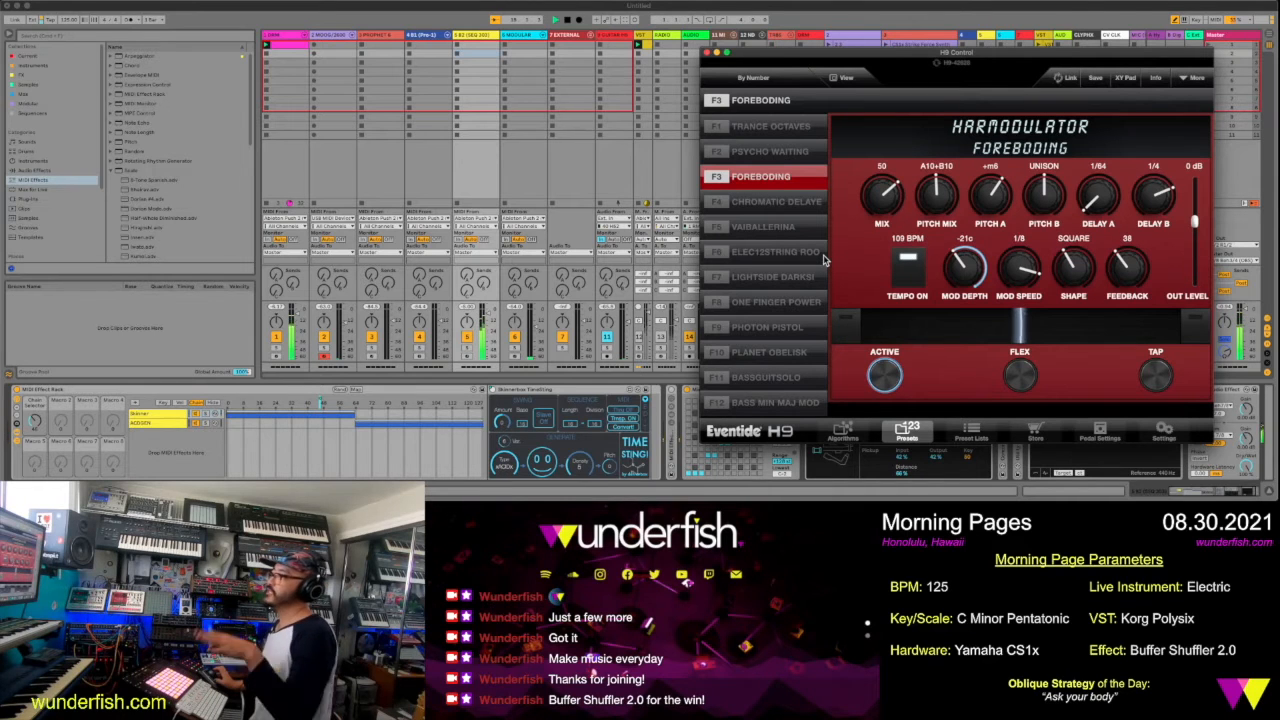
Audition the HarModulator presets one after another from Chromatic Delaye through Planet Obelisk
{"action": "left_click", "coordinate": [771, 204]}
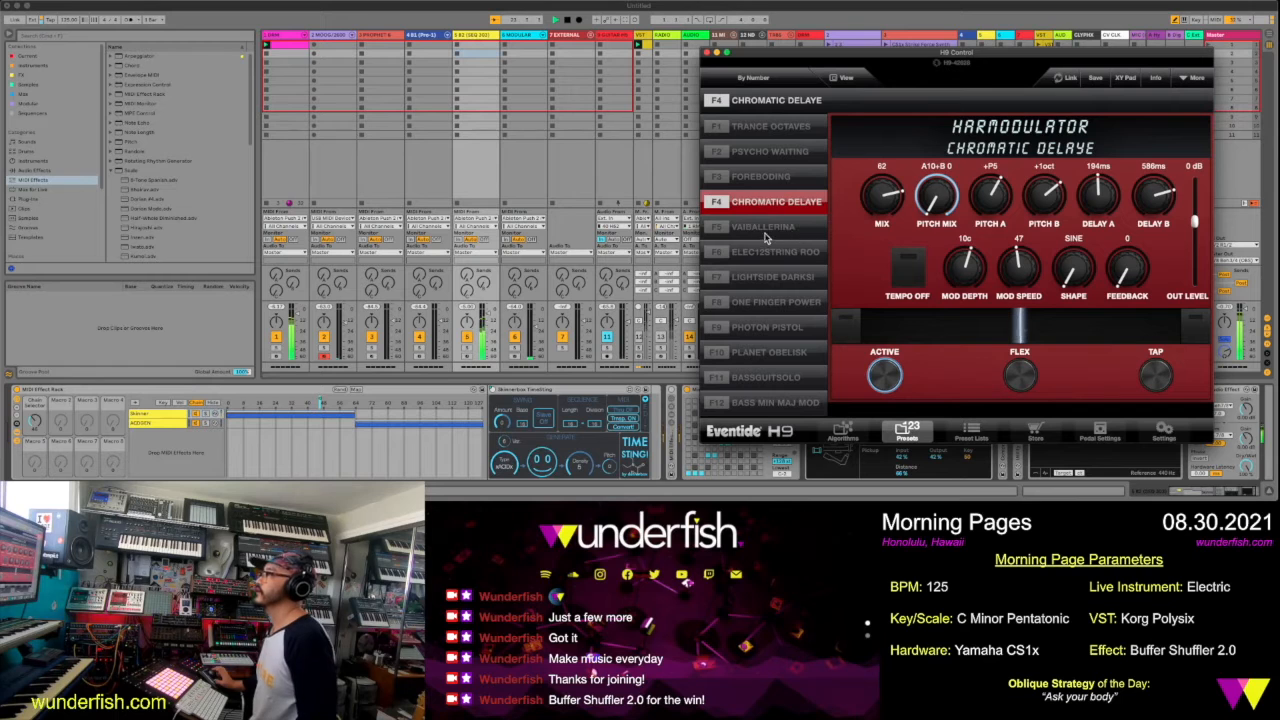
{"action": "left_click", "coordinate": [765, 233]}
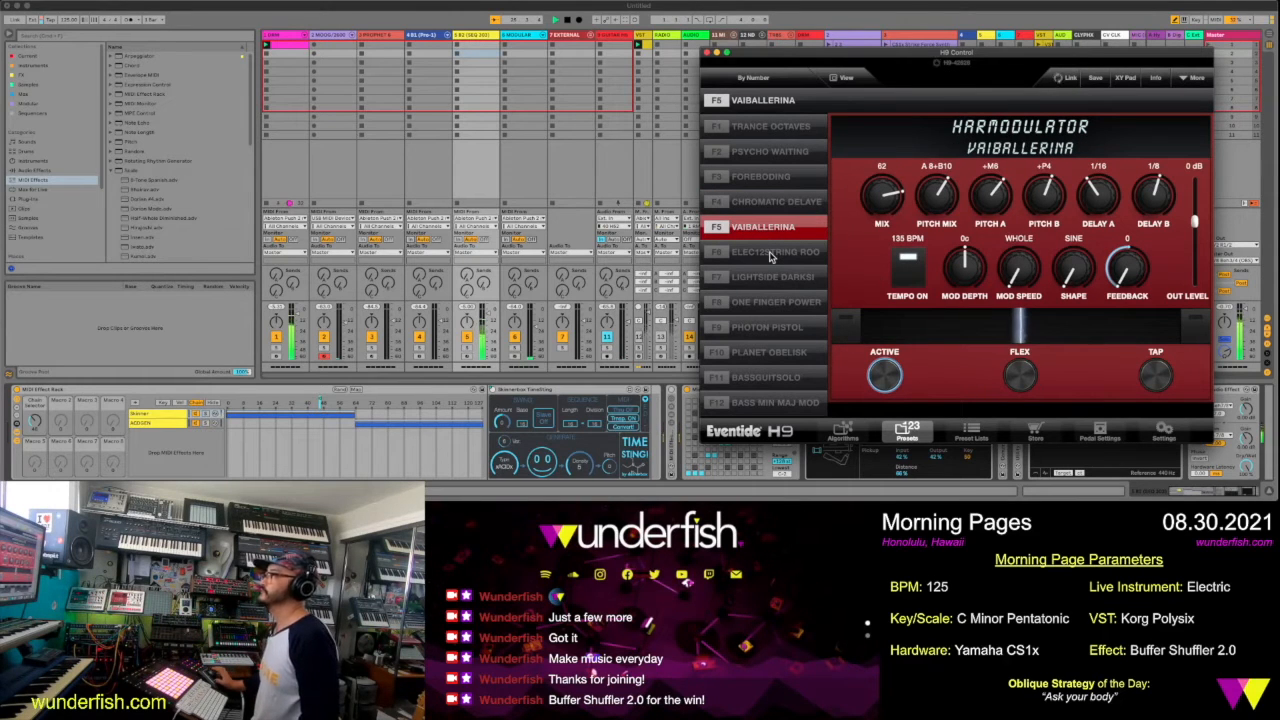
{"action": "left_click", "coordinate": [771, 255]}
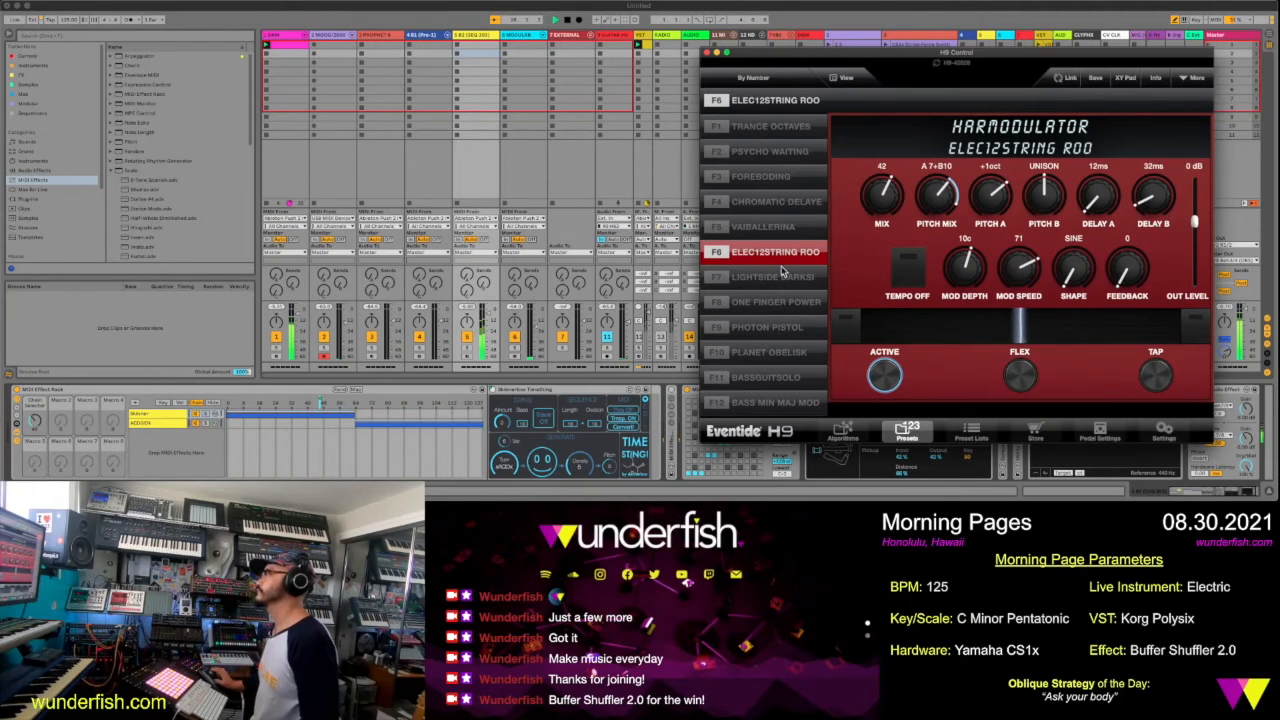
{"action": "left_click", "coordinate": [779, 279]}
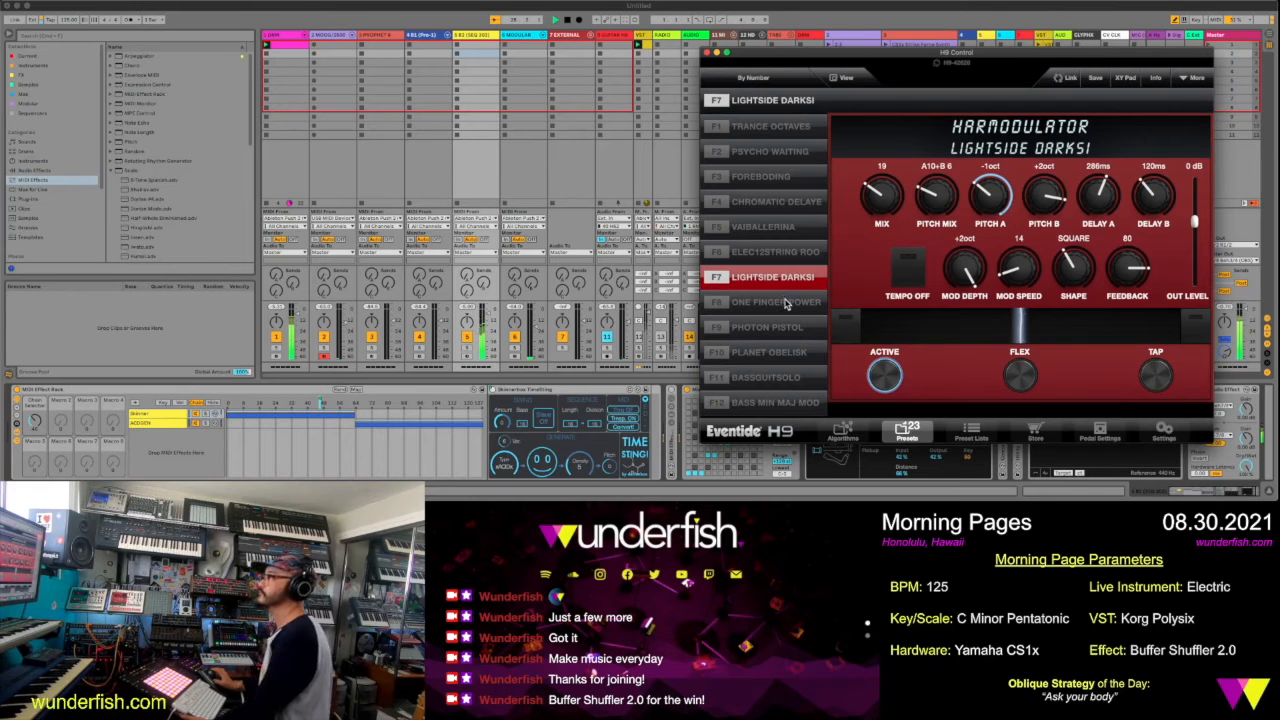
{"action": "left_click", "coordinate": [786, 304]}
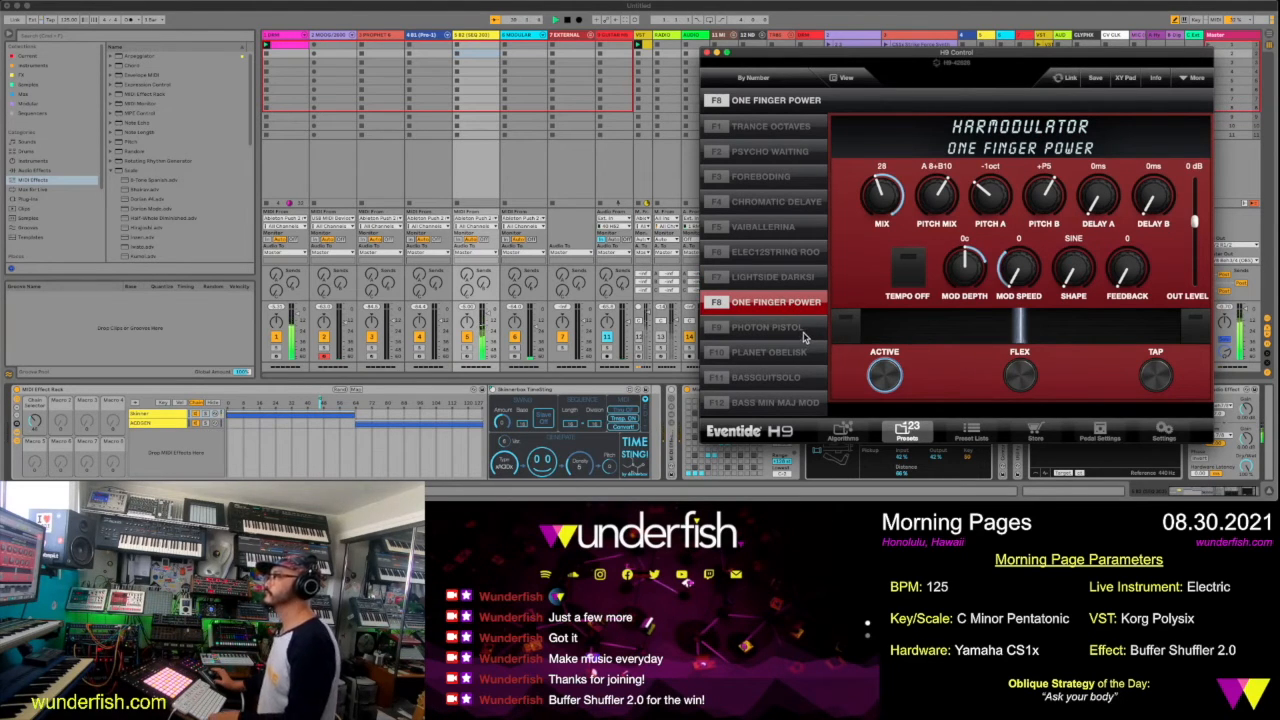
{"action": "left_click", "coordinate": [800, 331]}
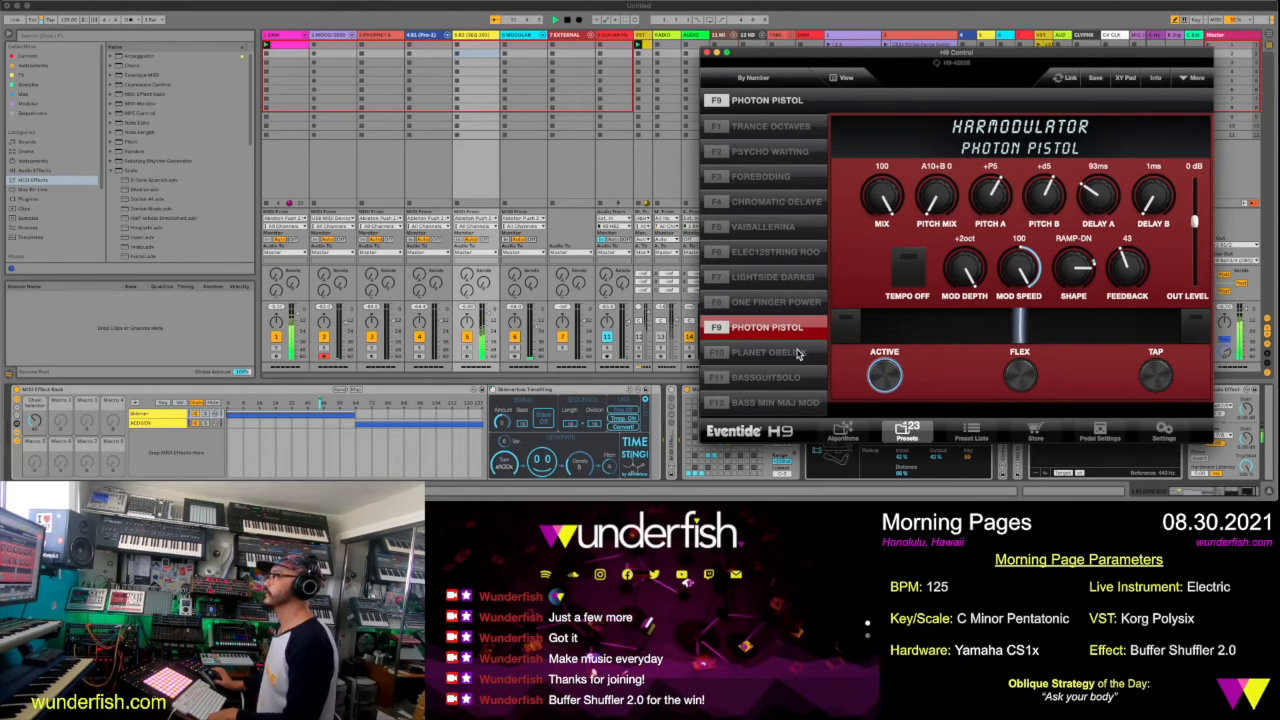
{"action": "left_click", "coordinate": [798, 354]}
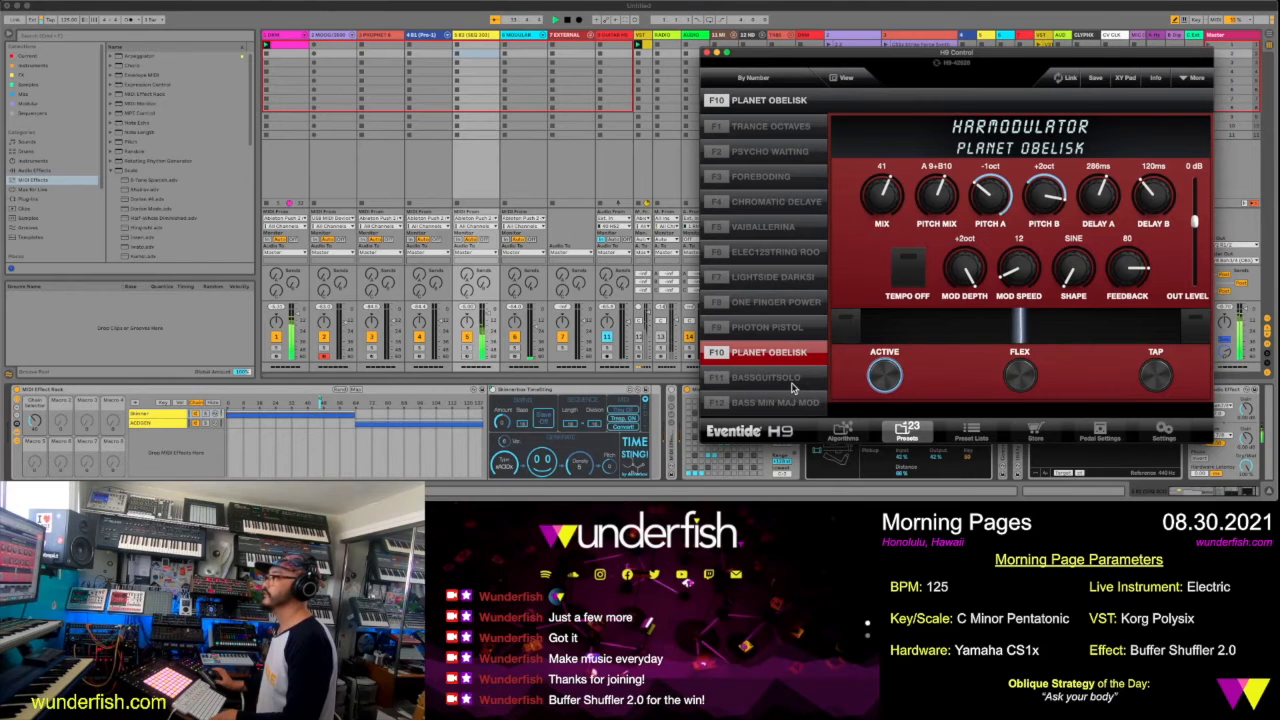
Try the Bassguitsolo preset with Pitch Mix at A10+B10, and audition Bass Min Maj Mod
{"action": "left_click", "coordinate": [791, 380]}
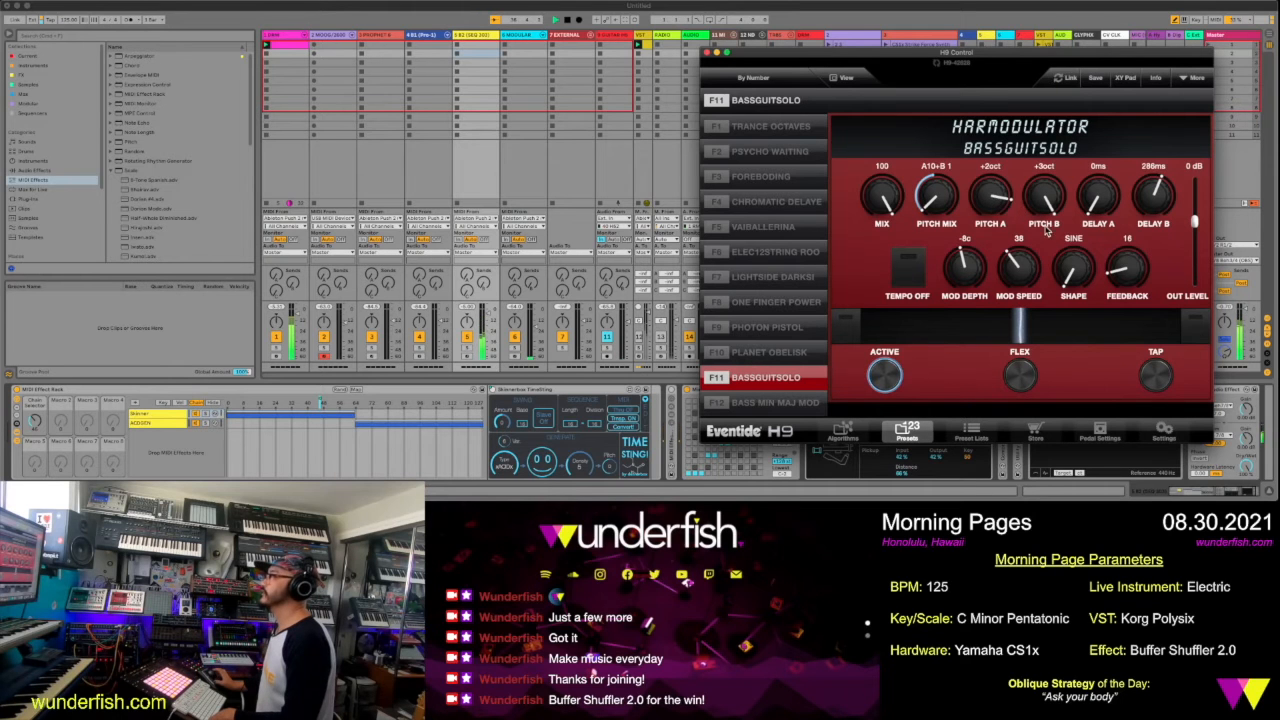
{"action": "left_click_drag", "start_coordinate": [939, 211], "coordinate": [941, 147]}
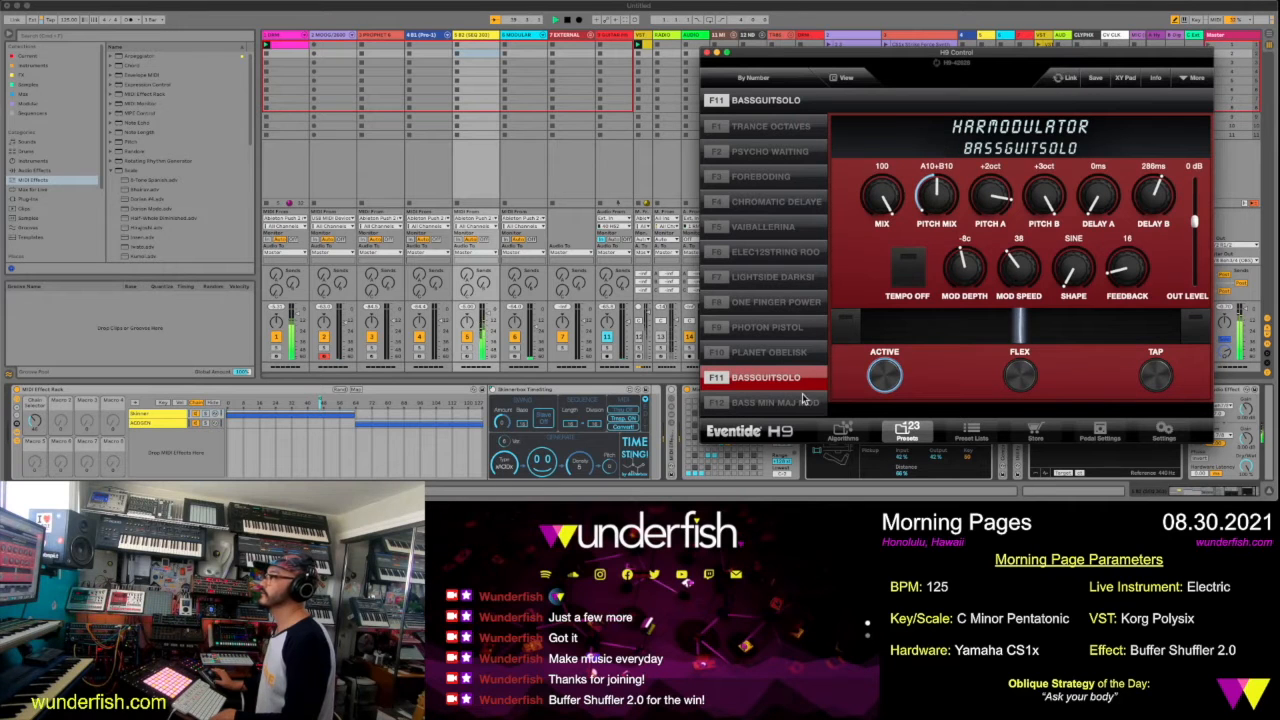
{"action": "left_click", "coordinate": [795, 403]}
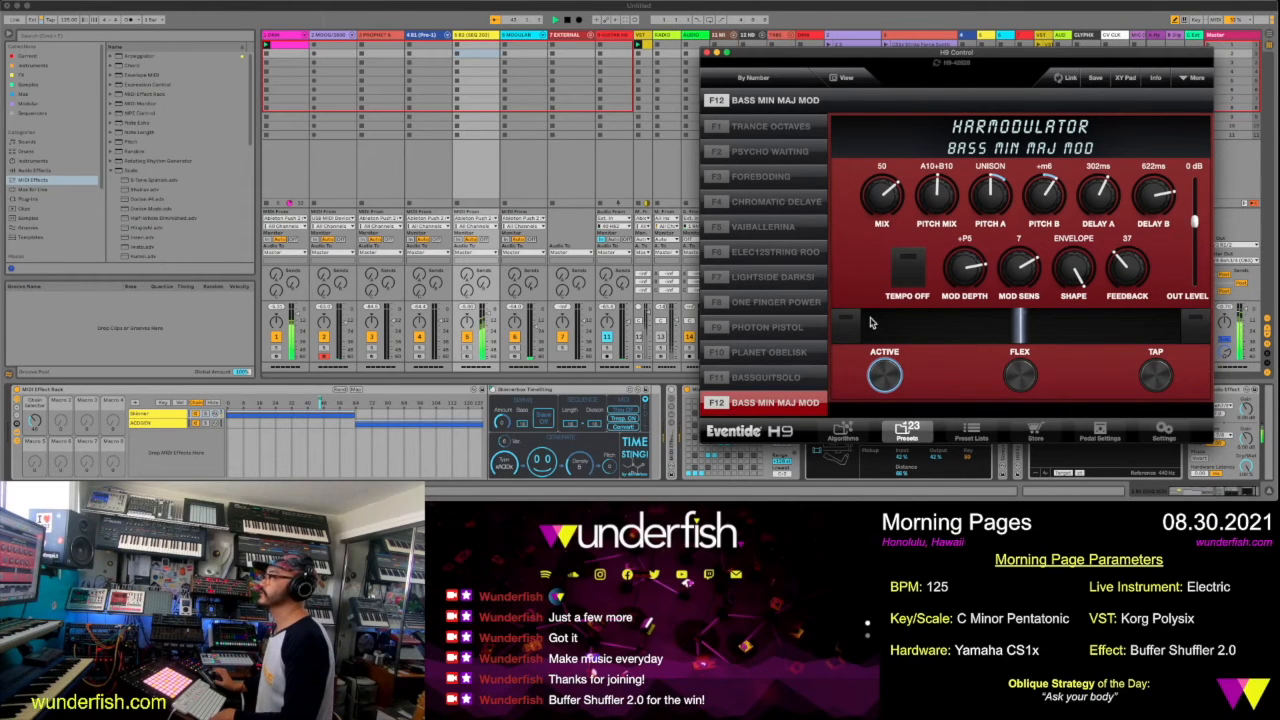
Load the Psycho Waiting preset, set its Out Level to -2 dB and sweep the expression ribbon to both ends
{"action": "left_click", "coordinate": [790, 151]}
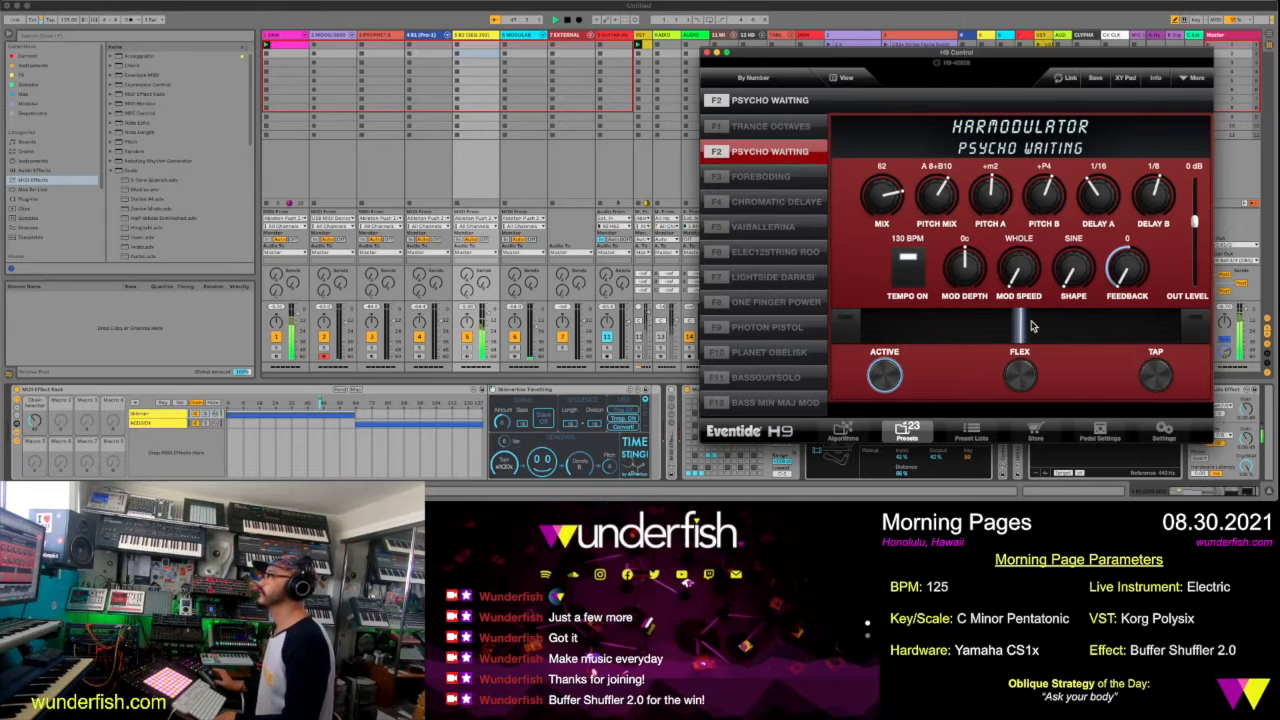
{"action": "left_click_drag", "start_coordinate": [1196, 223], "coordinate": [1196, 246]}
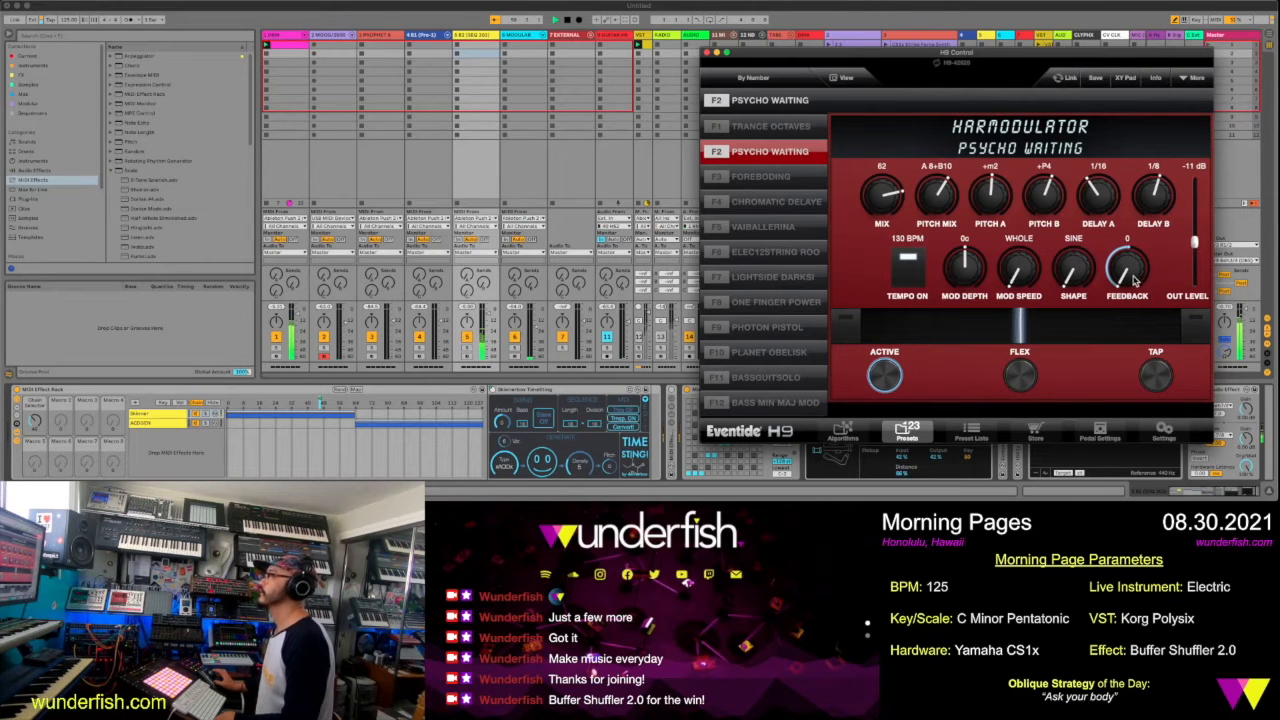
{"action": "left_click_drag", "start_coordinate": [1067, 330], "coordinate": [1180, 328]}
{"action": "left_click_drag", "start_coordinate": [1194, 249], "coordinate": [1195, 226]}
{"action": "left_click_drag", "start_coordinate": [1180, 332], "coordinate": [842, 327]}
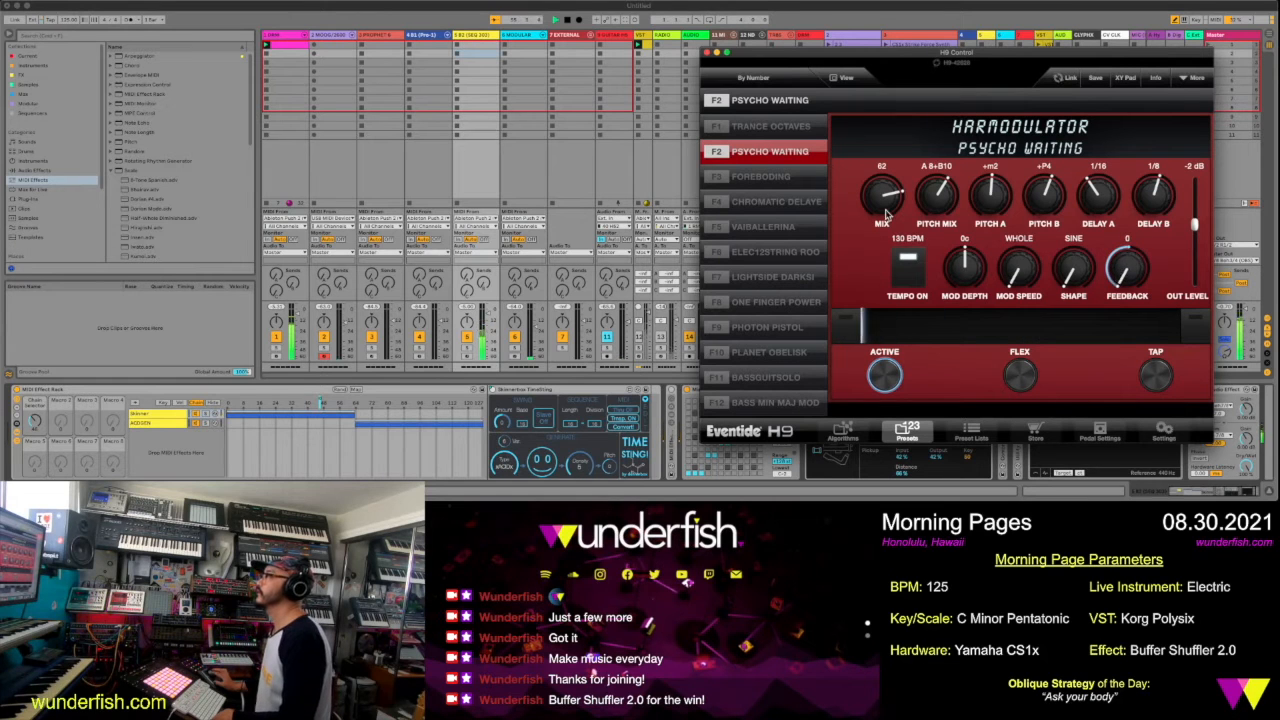
Set Psycho Waiting's Mix to 46, its expression ribbon to the maximum end and its Out Level to -8 dB
{"action": "left_click_drag", "start_coordinate": [886, 210], "coordinate": [886, 227]}
{"action": "left_click_drag", "start_coordinate": [903, 329], "coordinate": [1178, 328]}
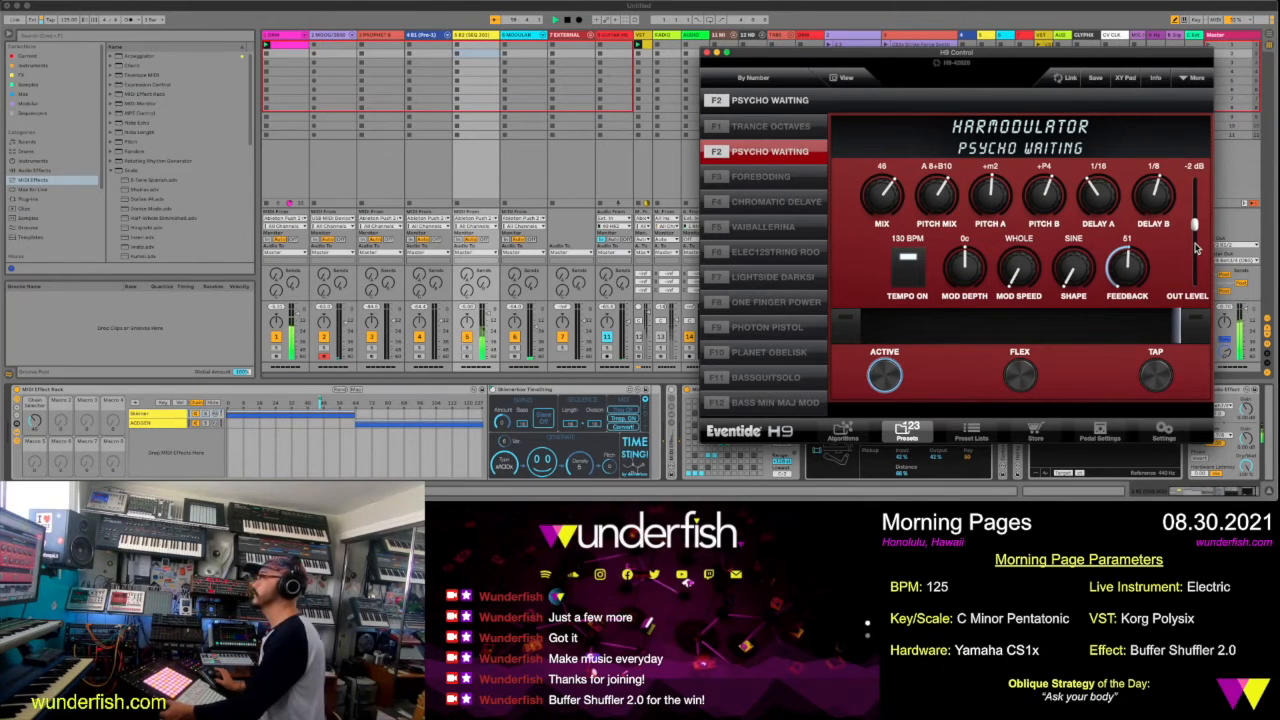
{"action": "left_click_drag", "start_coordinate": [1194, 226], "coordinate": [1194, 236]}
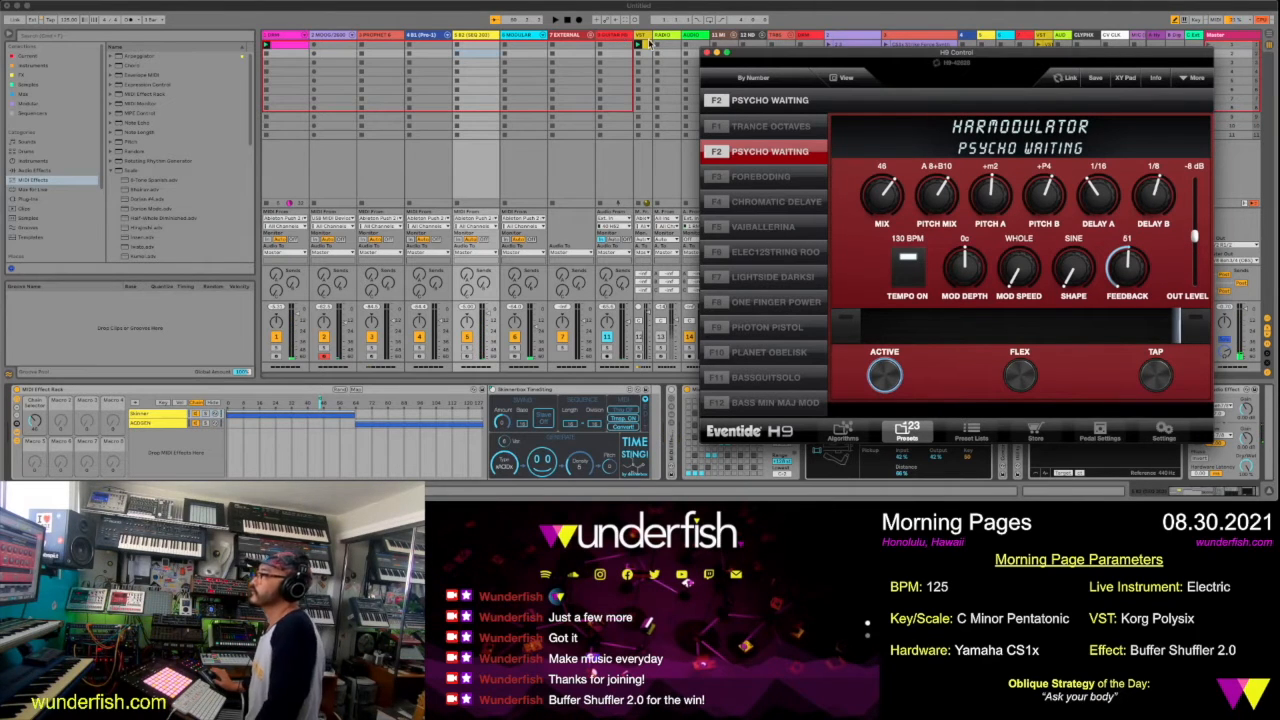
Return to Ableton Live, record the Electric part into the first slot of yellow audio track 46 and stop playback
{"action": "left_click_drag", "start_coordinate": [844, 54], "coordinate": [385, 90]}
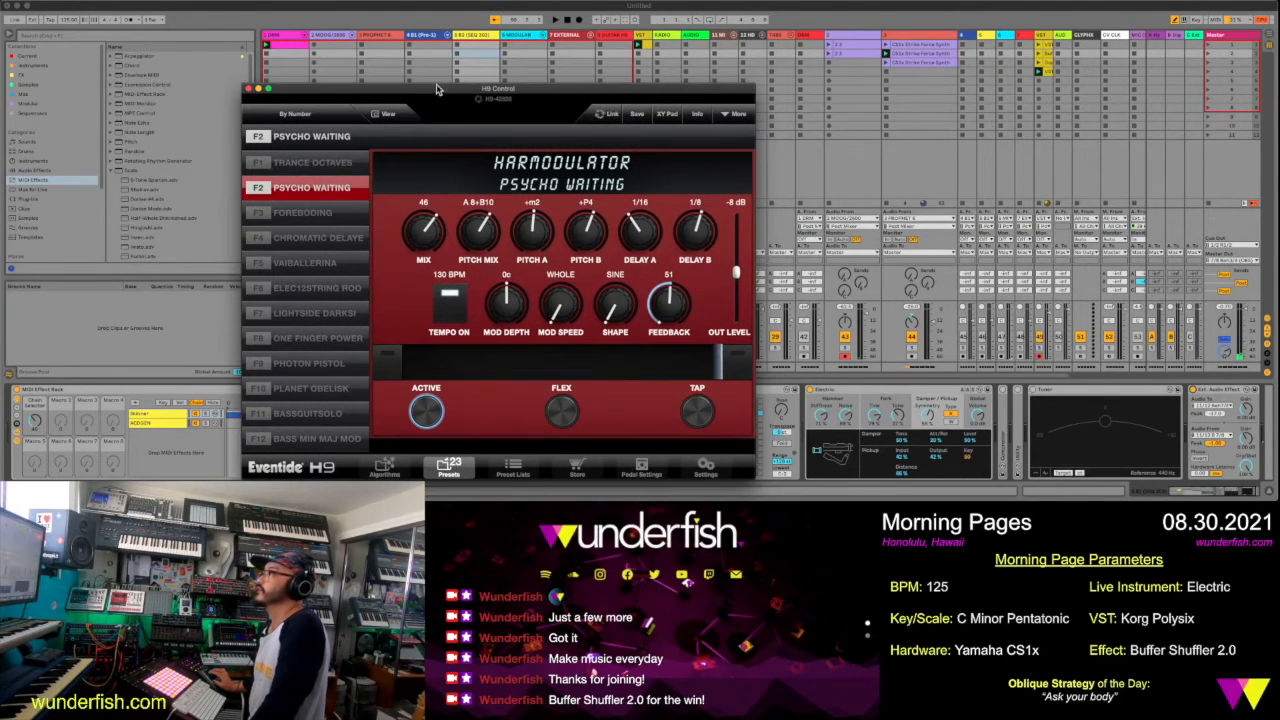
{"action": "left_click", "coordinate": [462, 37]}
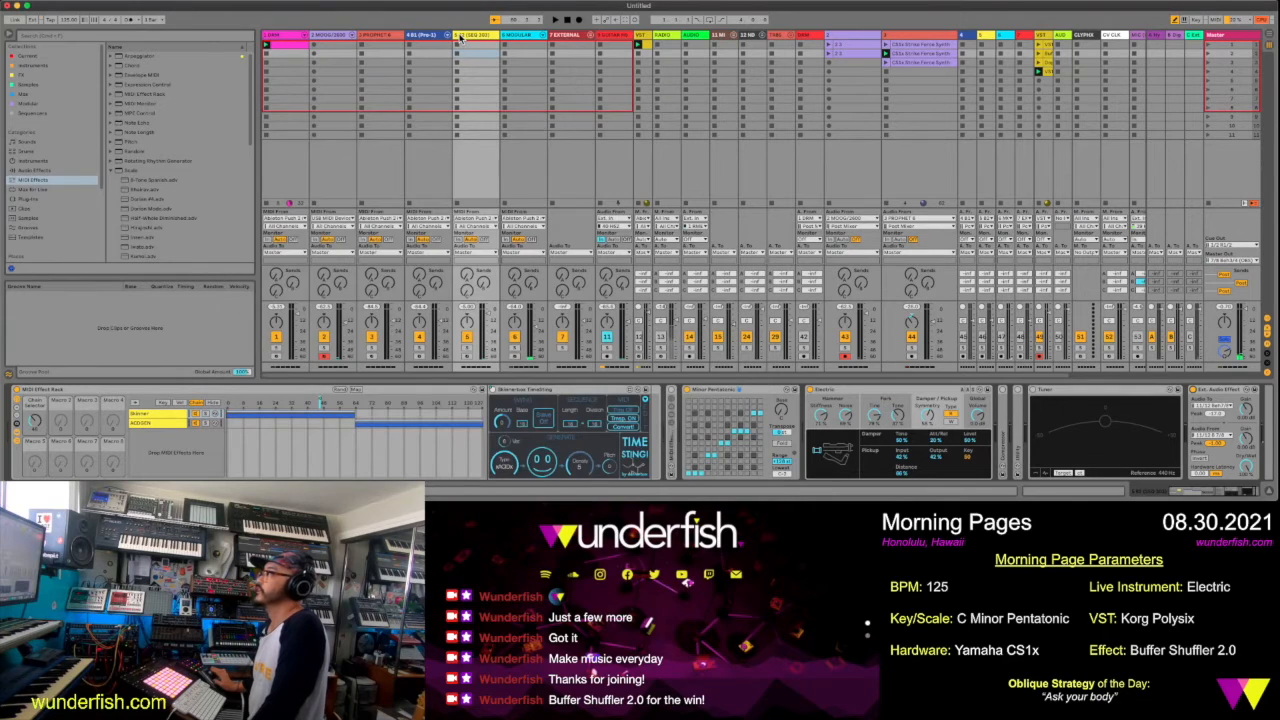
{"action": "left_click", "coordinate": [982, 38]}
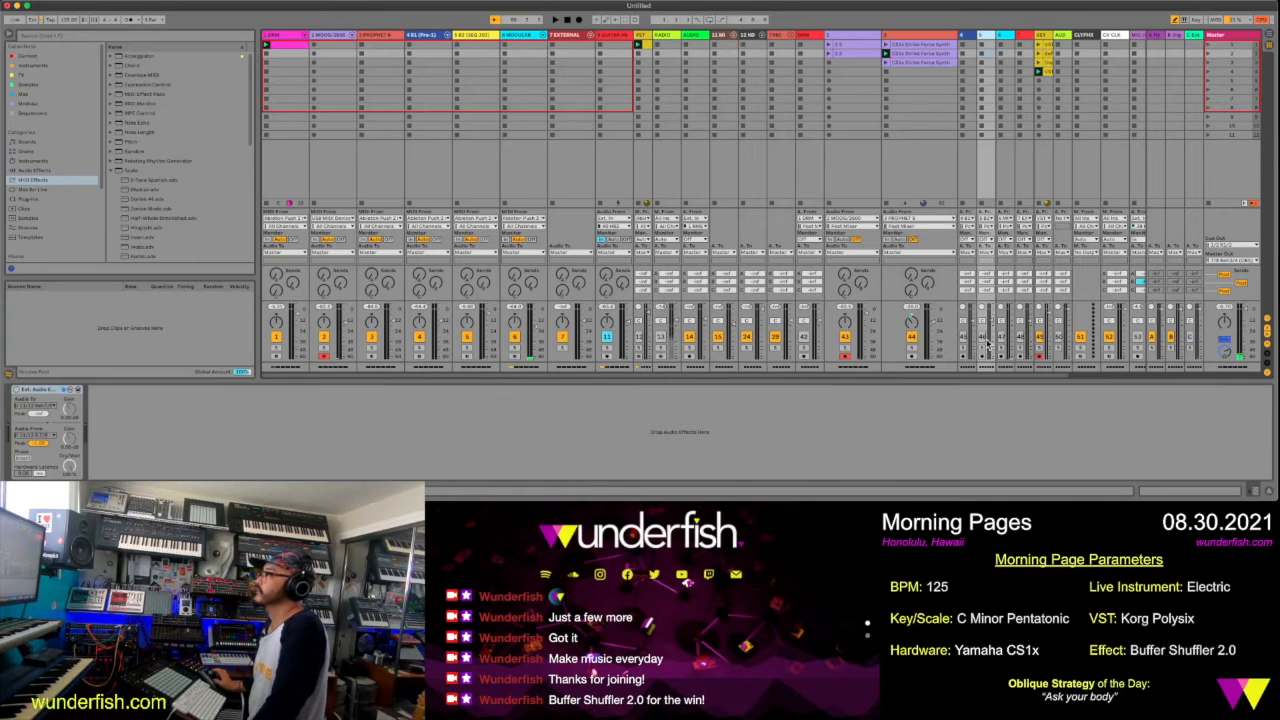
{"action": "left_click", "coordinate": [982, 45]}
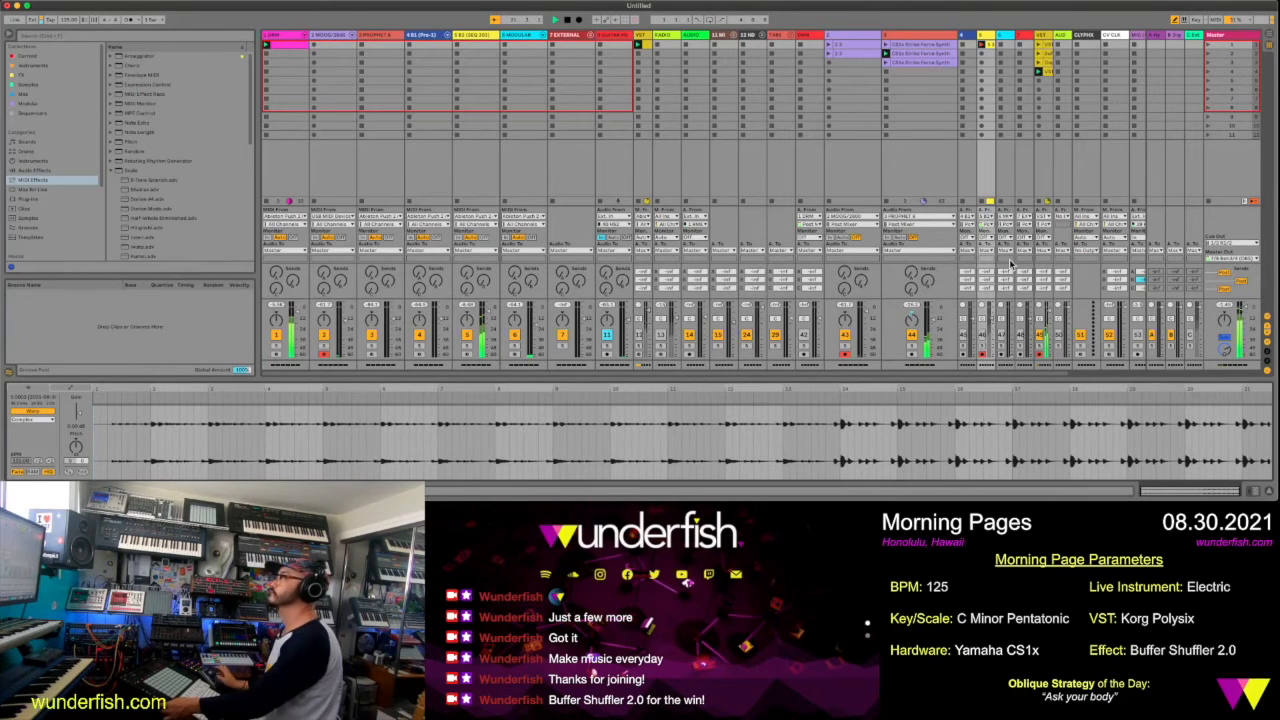
{"action": "key", "text": "space"}
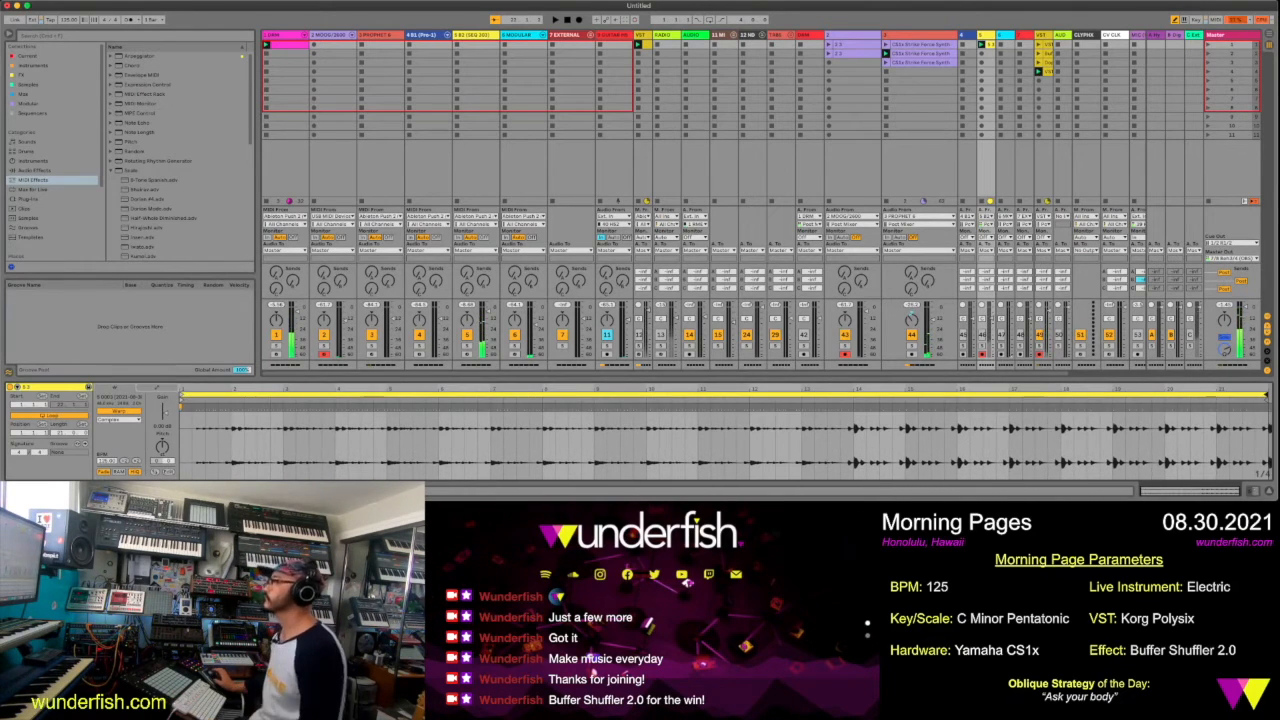
Duplicate the recorded clip and set the original clip's loop from bar 14 to bar 21
{"action": "key", "text": "super+d"}
{"action": "left_click", "coordinate": [989, 45]}
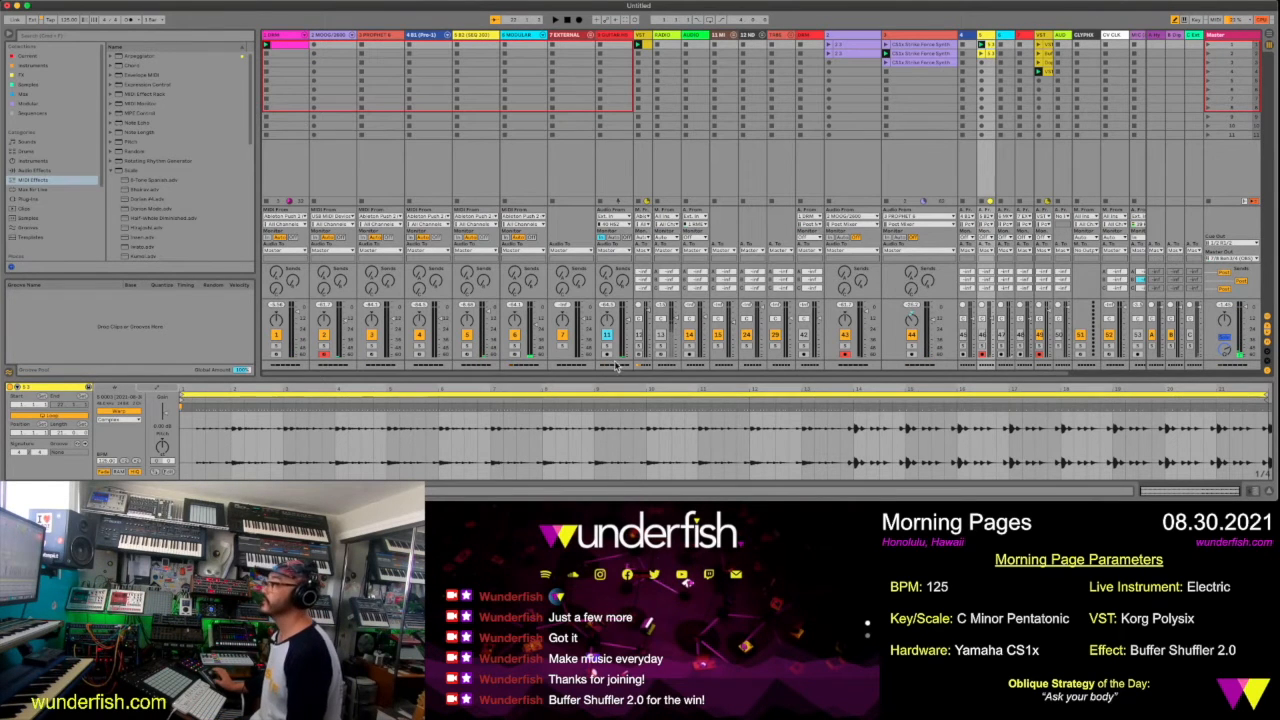
{"action": "left_click_drag", "start_coordinate": [182, 395], "coordinate": [690, 395]}
{"action": "left_click_drag", "start_coordinate": [792, 497], "coordinate": [855, 497]}
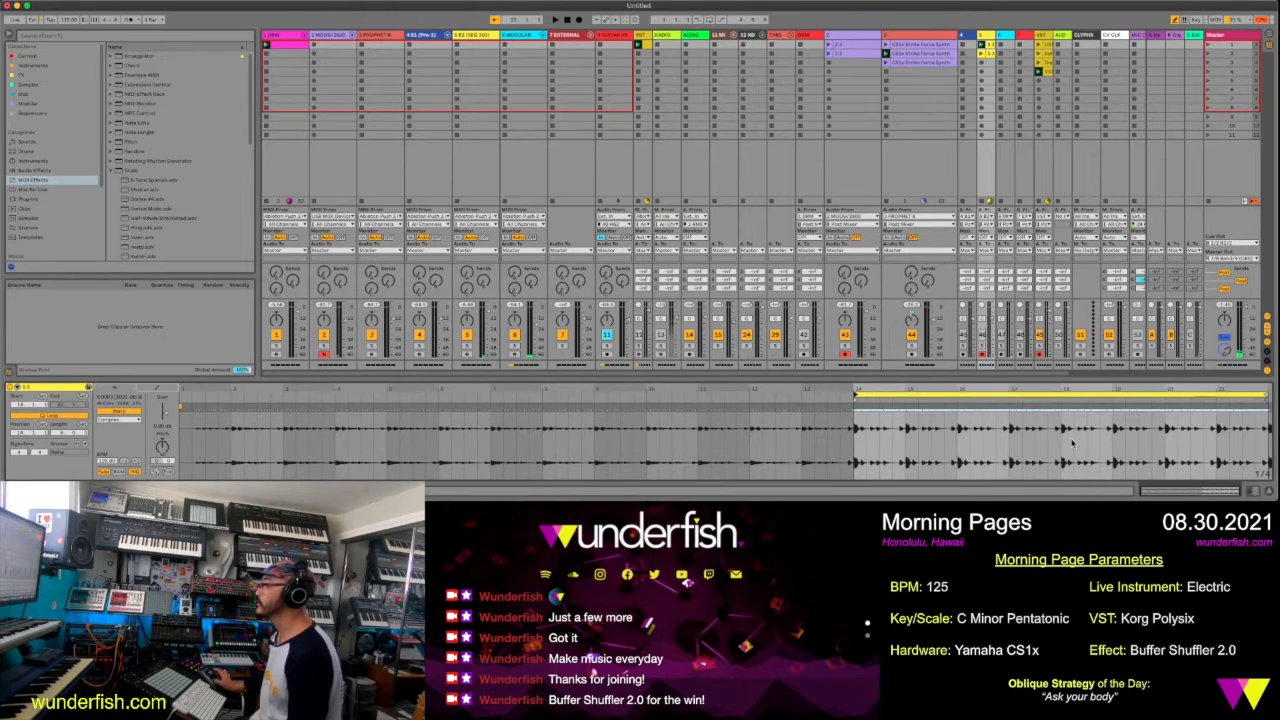
{"action": "left_click_drag", "start_coordinate": [1249, 395], "coordinate": [1215, 395]}
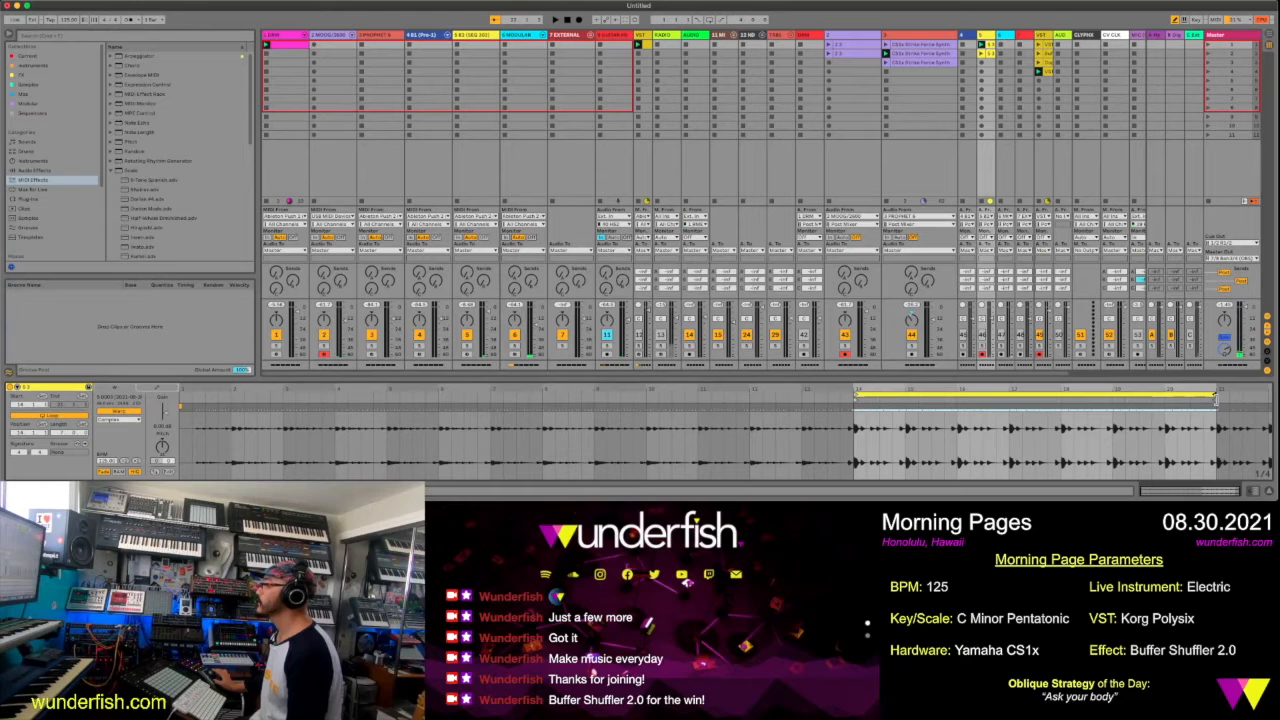
Rename the original clip Electric Dry and its duplicate Electric Wet with the effect name in parentheses
{"action": "left_click", "coordinate": [991, 46]}
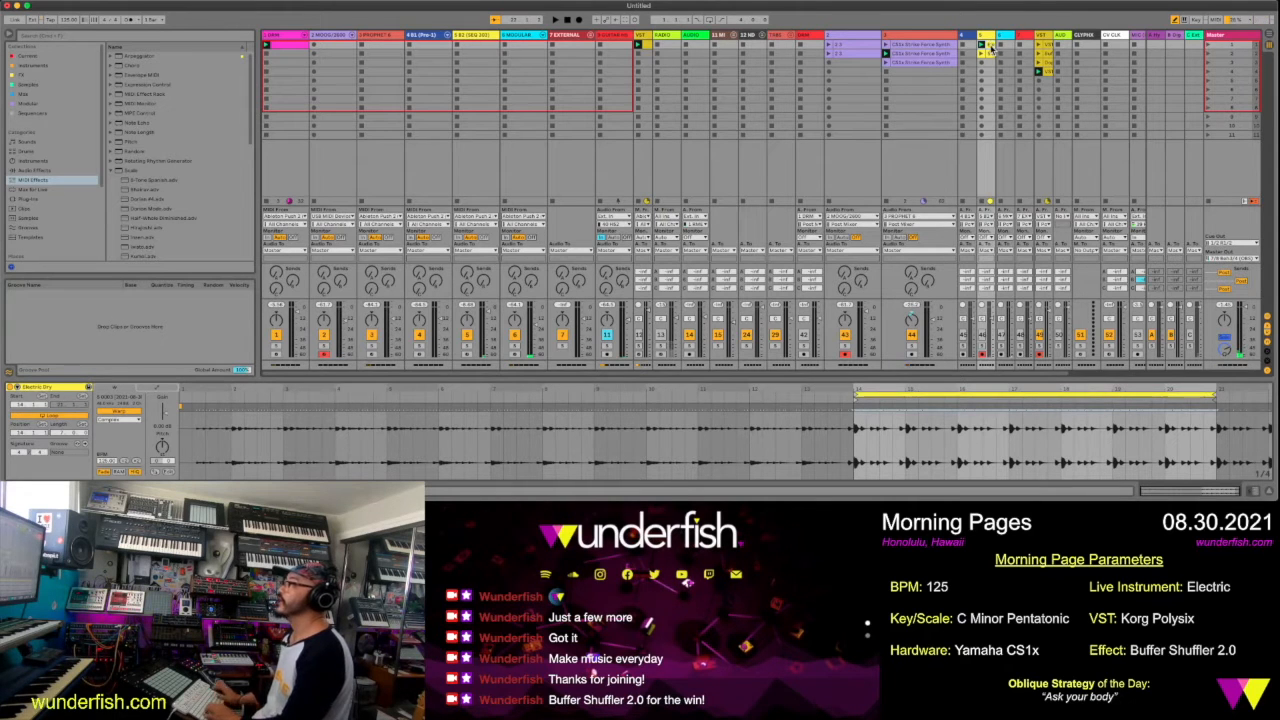
{"action": "left_click", "coordinate": [991, 54]}
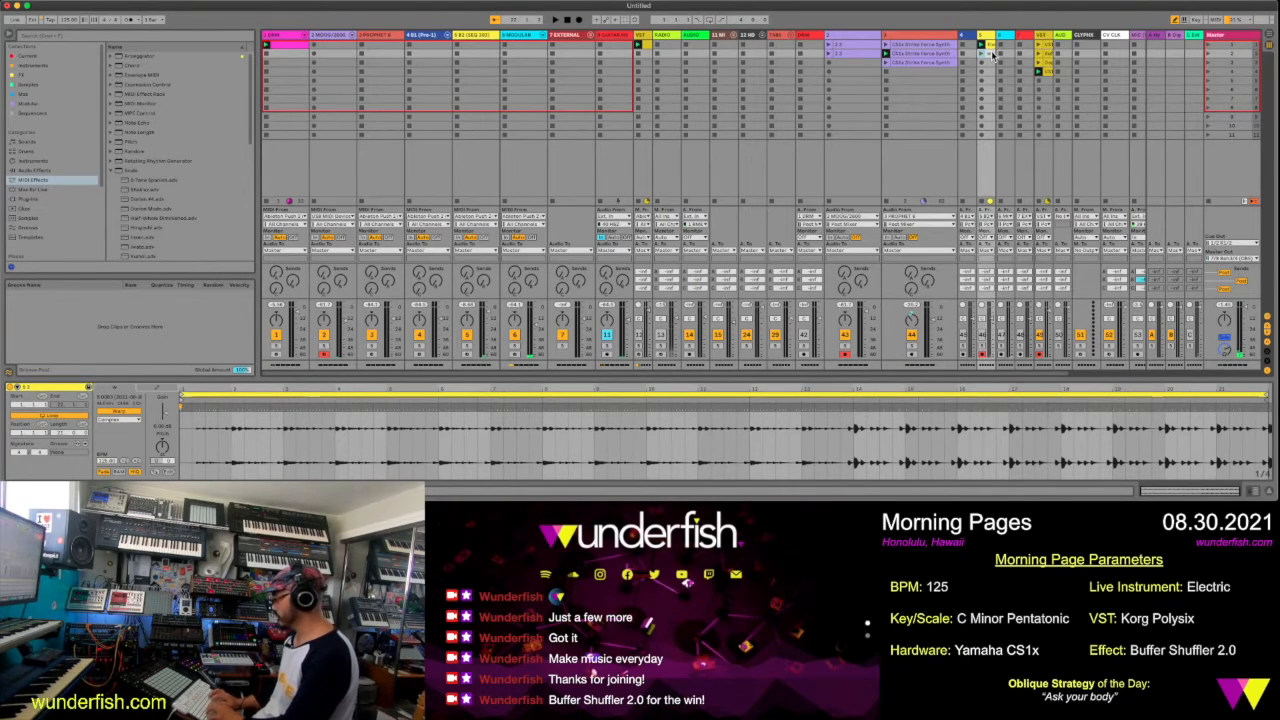
{"action": "key", "text": "Return"}
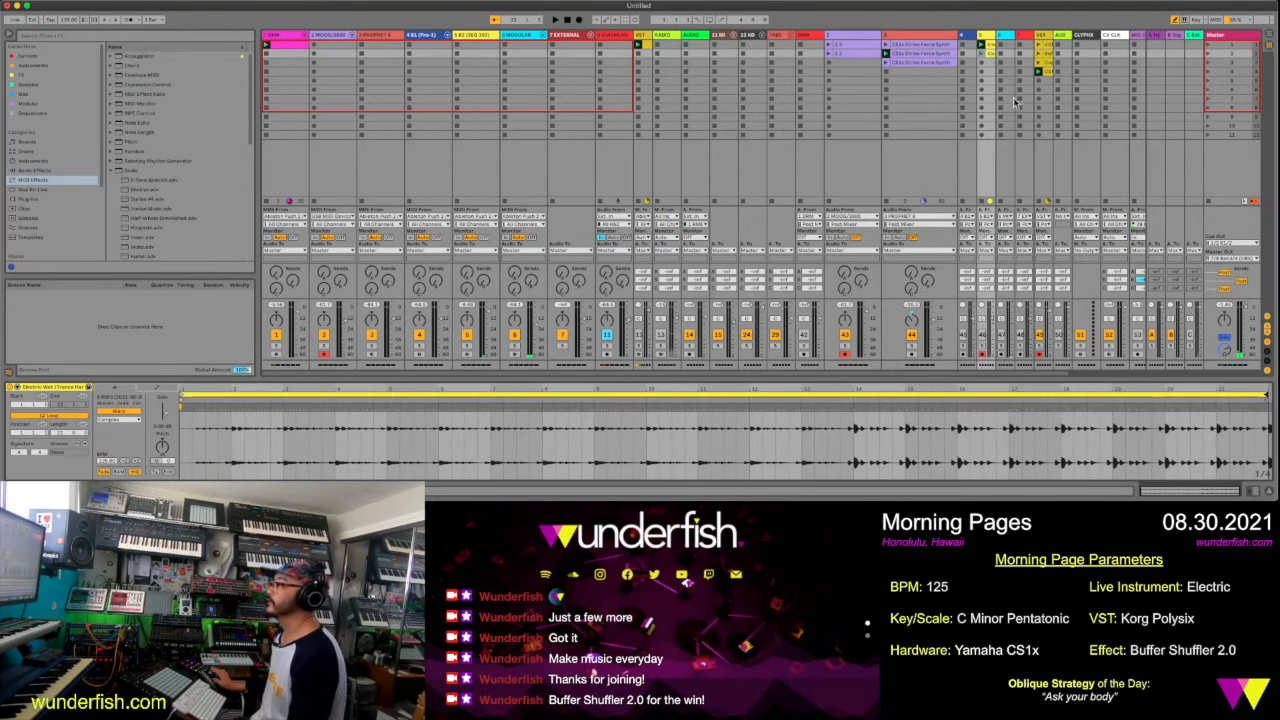
Loop the Electric Wet clip from bar 2 to bar 13 and warp its bar 3 hit onto the grid
{"action": "left_click_drag", "start_coordinate": [1265, 397], "coordinate": [800, 397]}
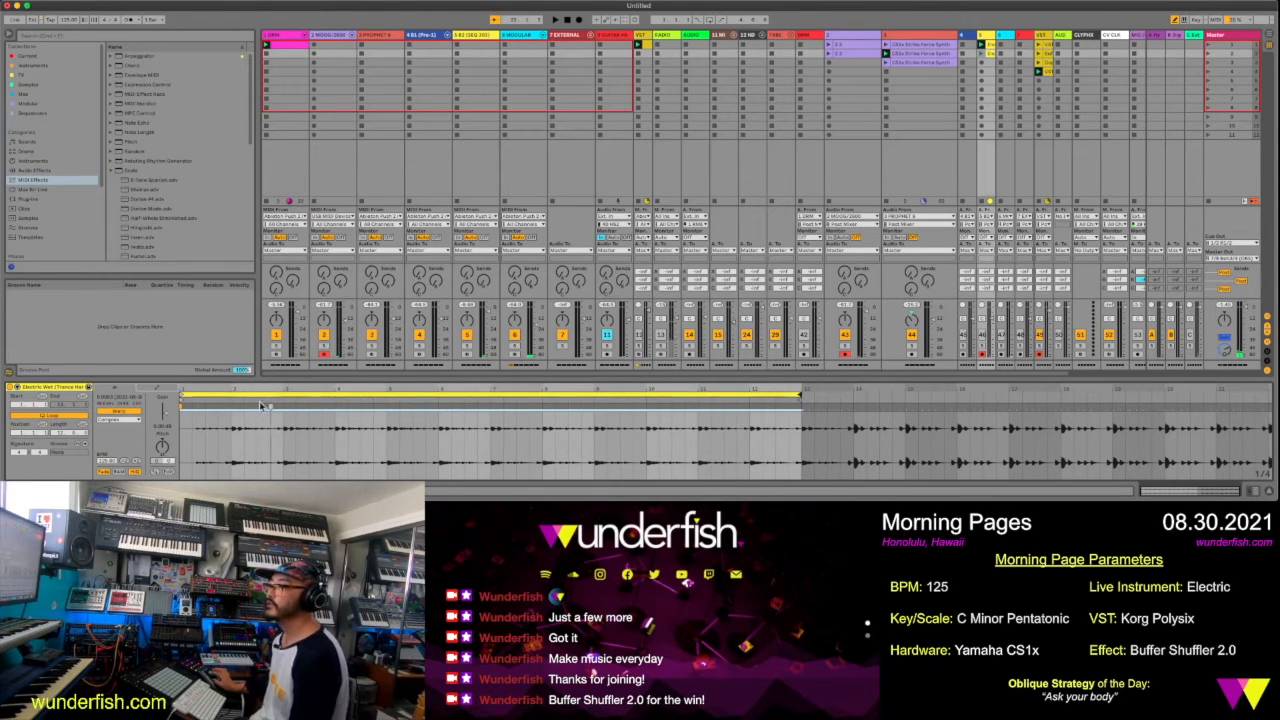
{"action": "left_click_drag", "start_coordinate": [181, 397], "coordinate": [231, 402]}
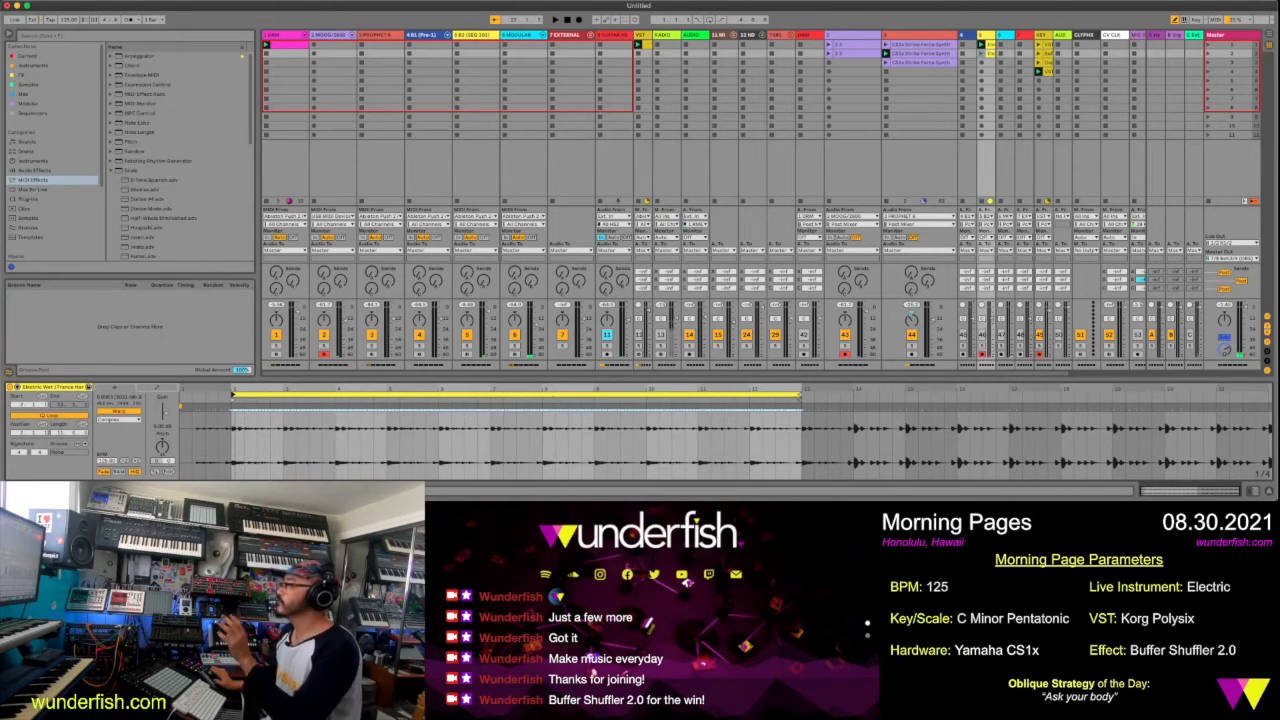
{"action": "left_click_drag", "start_coordinate": [235, 389], "coordinate": [235, 457]}
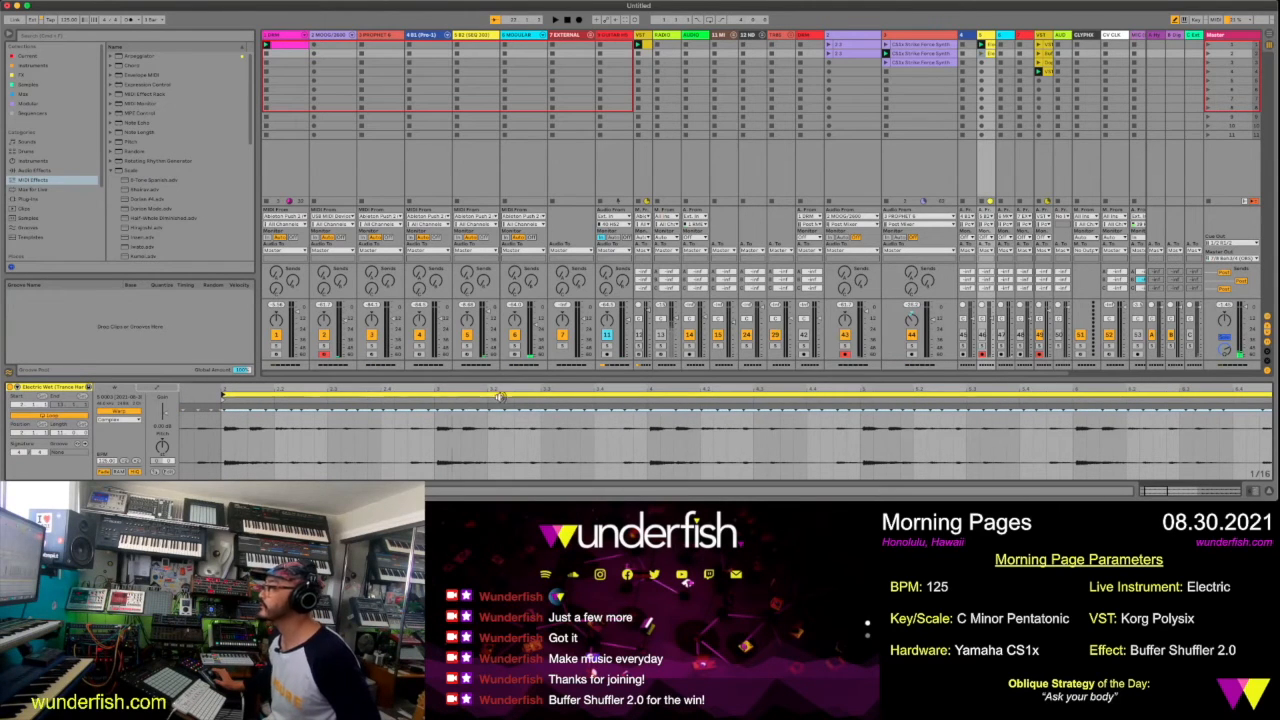
{"action": "double_click", "coordinate": [436, 408]}
{"action": "left_click_drag", "start_coordinate": [437, 408], "coordinate": [433, 408]}
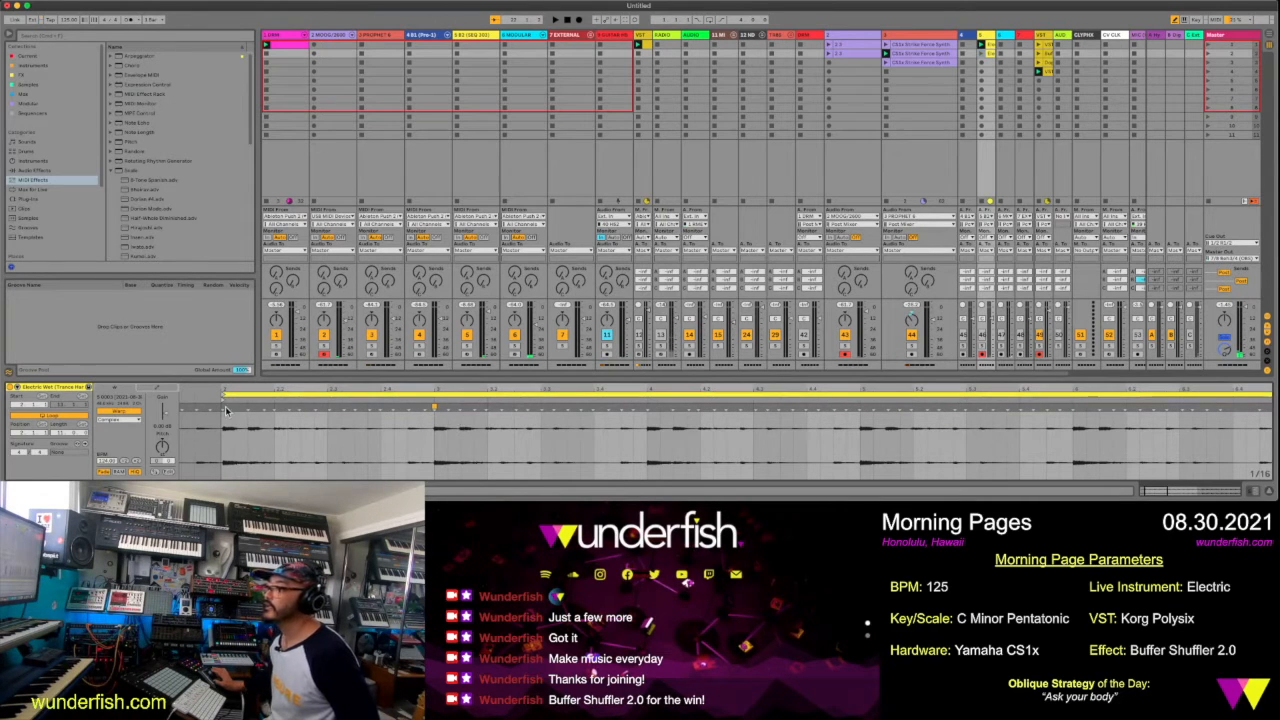
Audition the Electric Wet clip in solo, restart the full mix, and mute track 5 and show its devices
{"action": "left_click", "coordinate": [983, 57]}
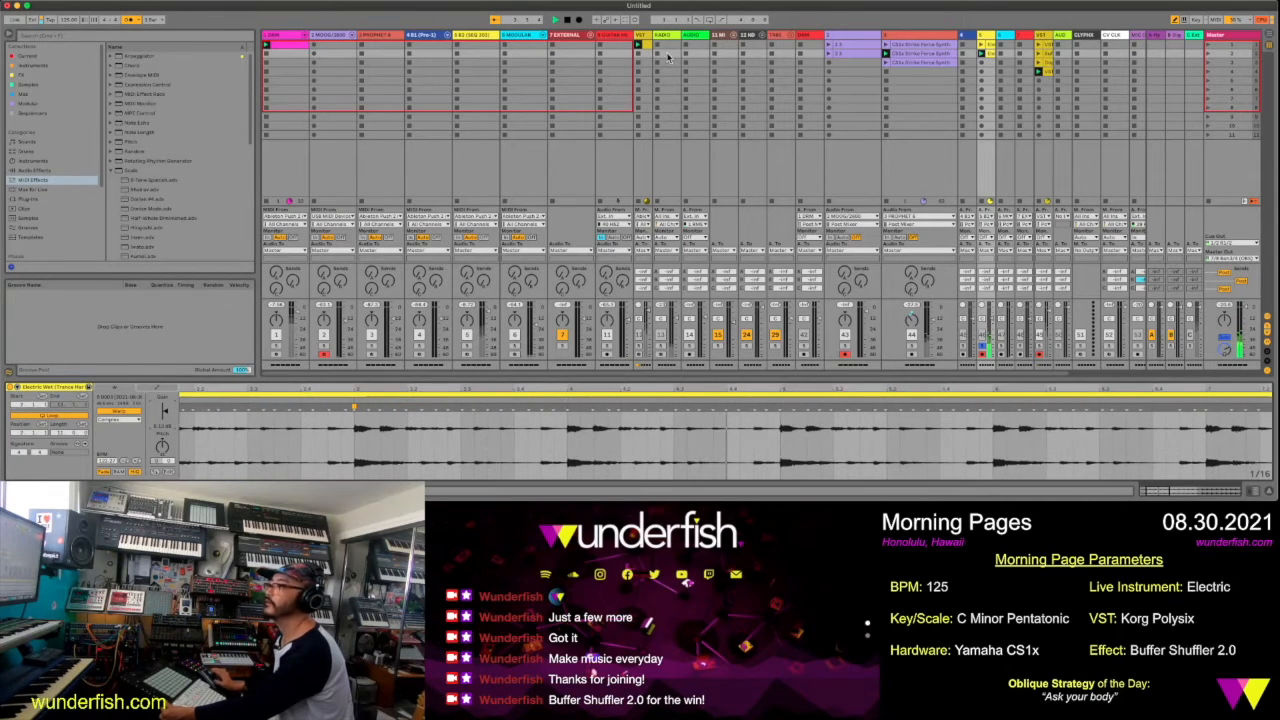
{"action": "left_click", "coordinate": [983, 52]}
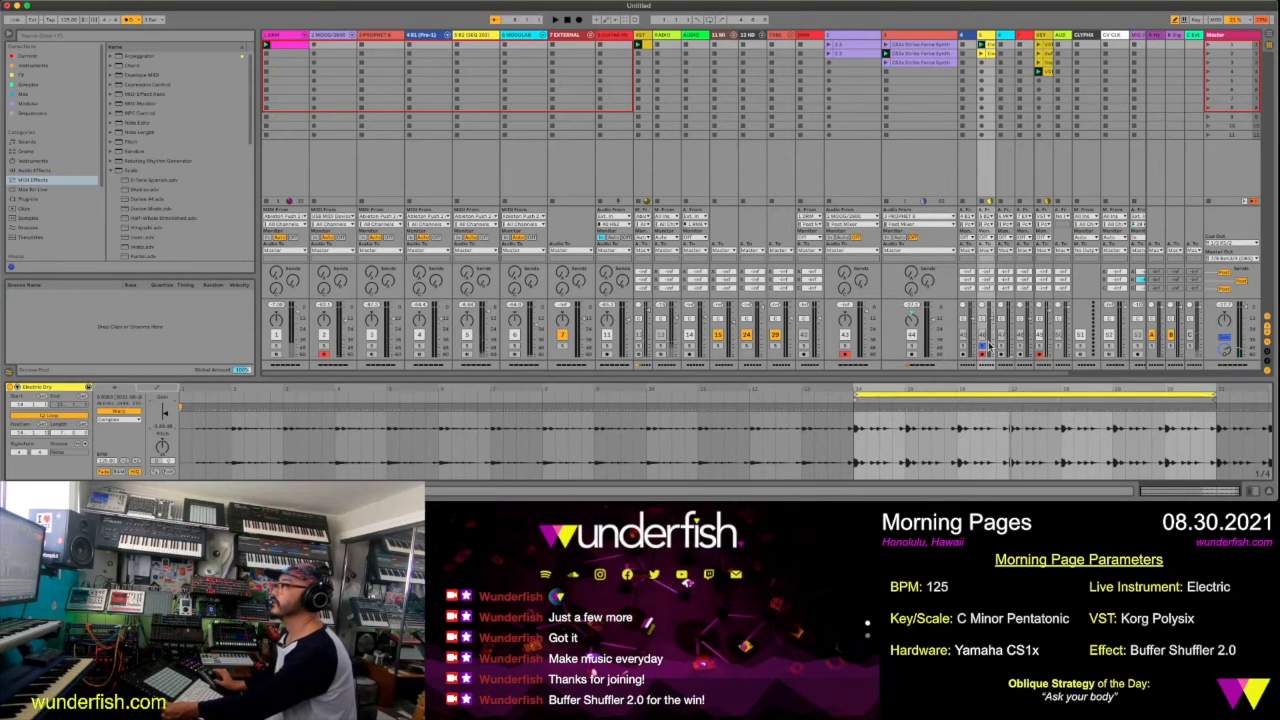
{"action": "key", "text": "space"}
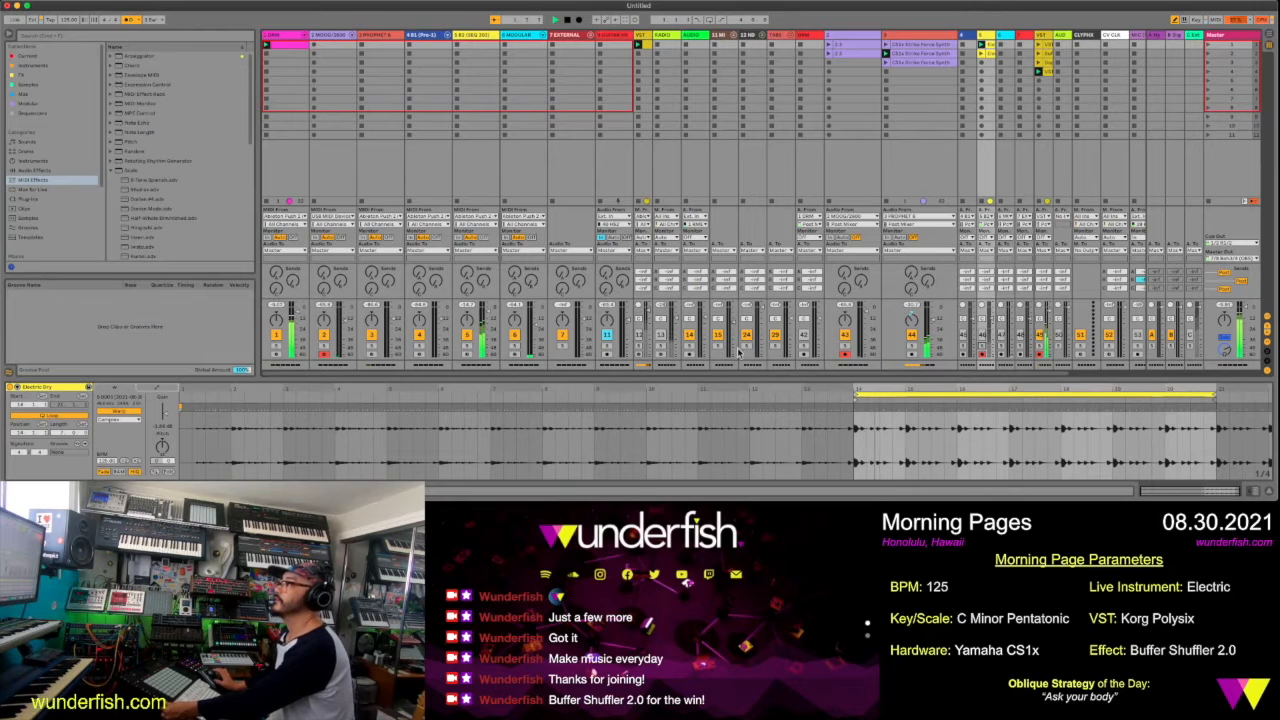
{"action": "left_click", "coordinate": [467, 335]}
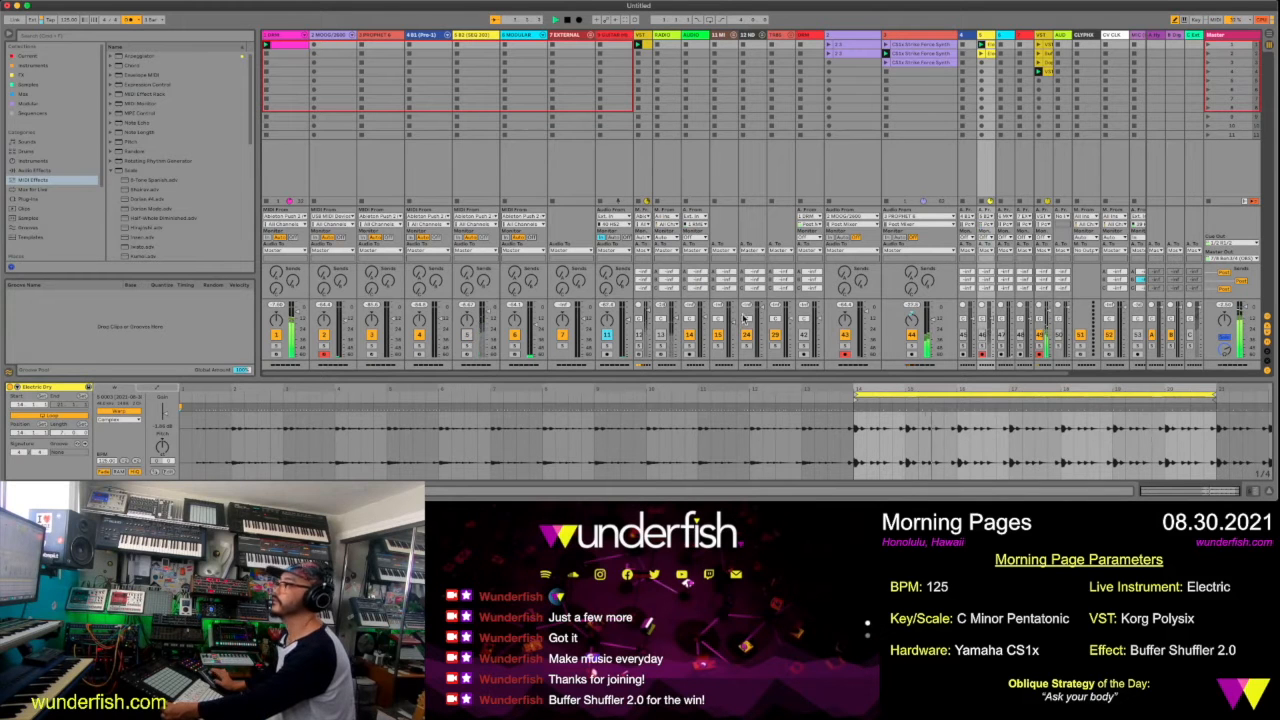
{"action": "left_click", "coordinate": [487, 38]}
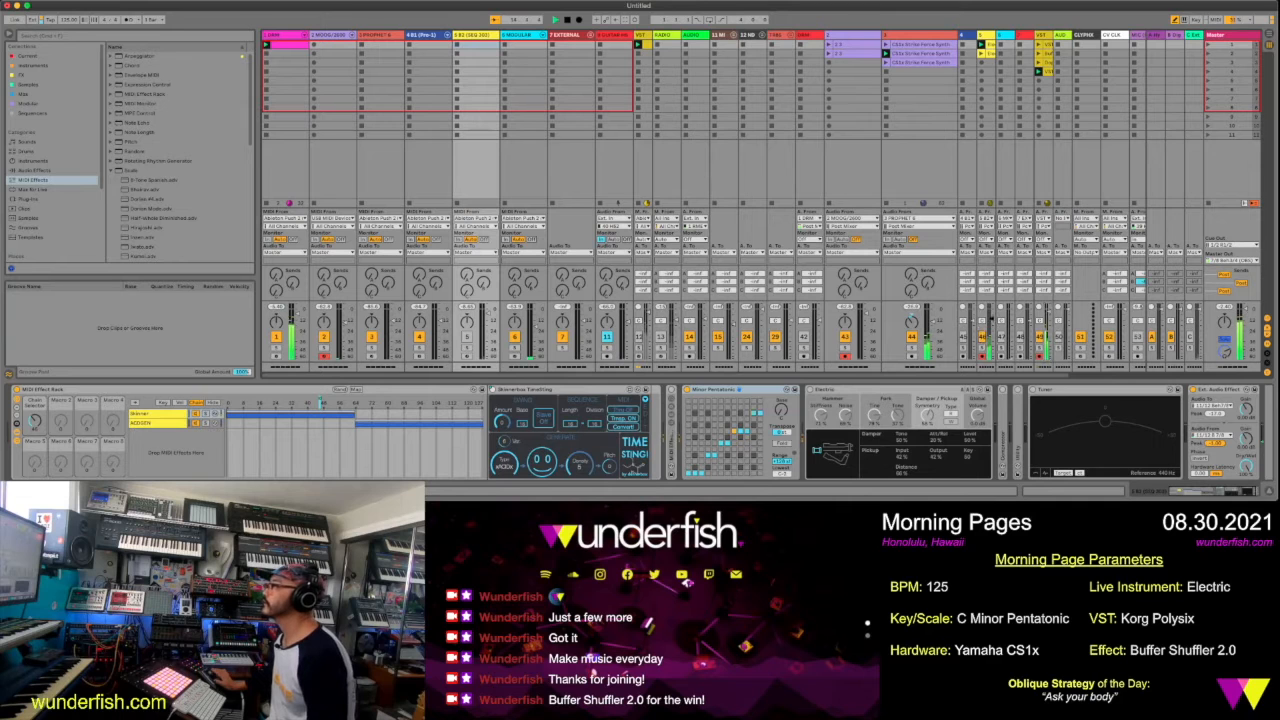
Launch the Electric Wet clip and open the drum track's clip
{"action": "left_click", "coordinate": [982, 58]}
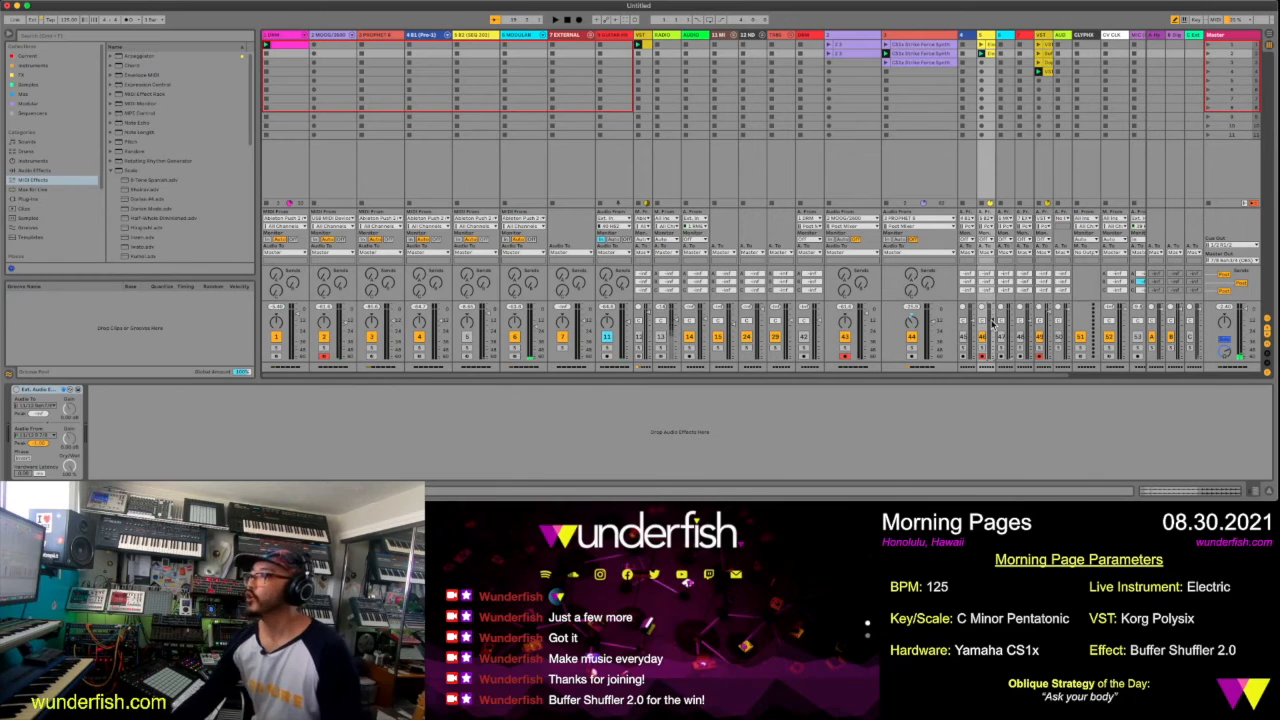
{"action": "left_click", "coordinate": [285, 46]}
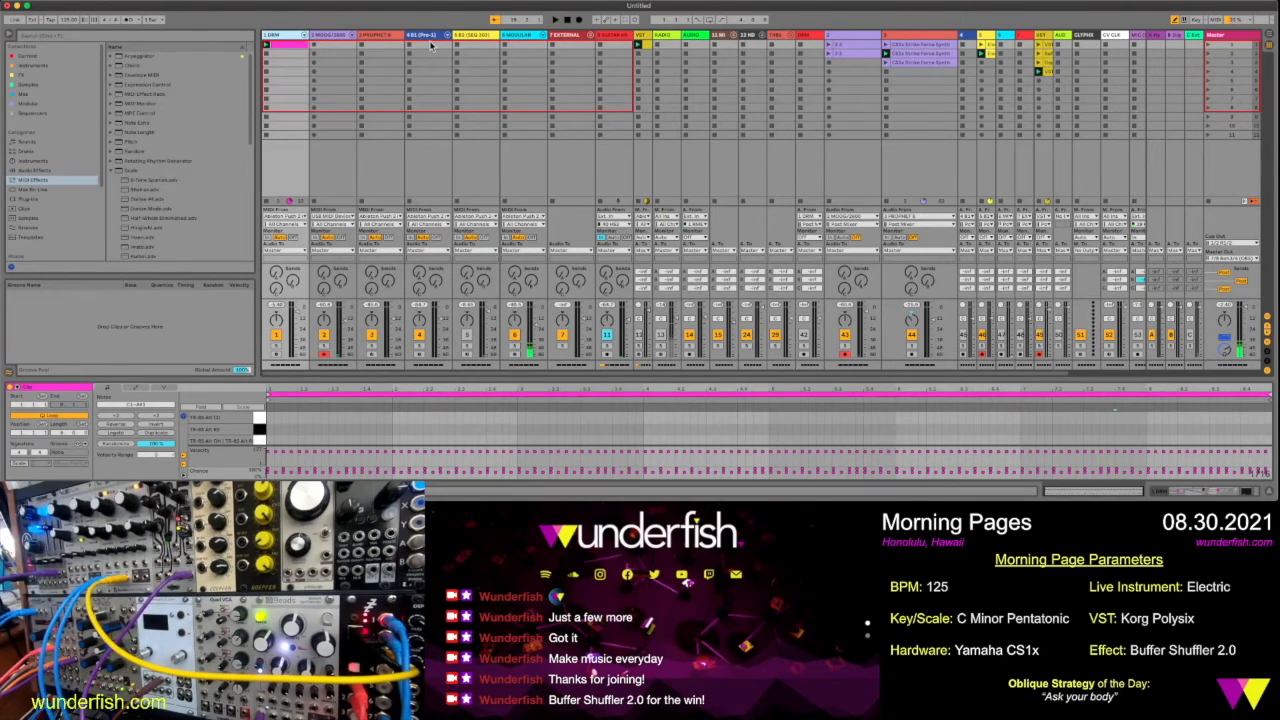
Select the modular track 6, arm it for recording, and show its devices
{"action": "left_click", "coordinate": [522, 235]}
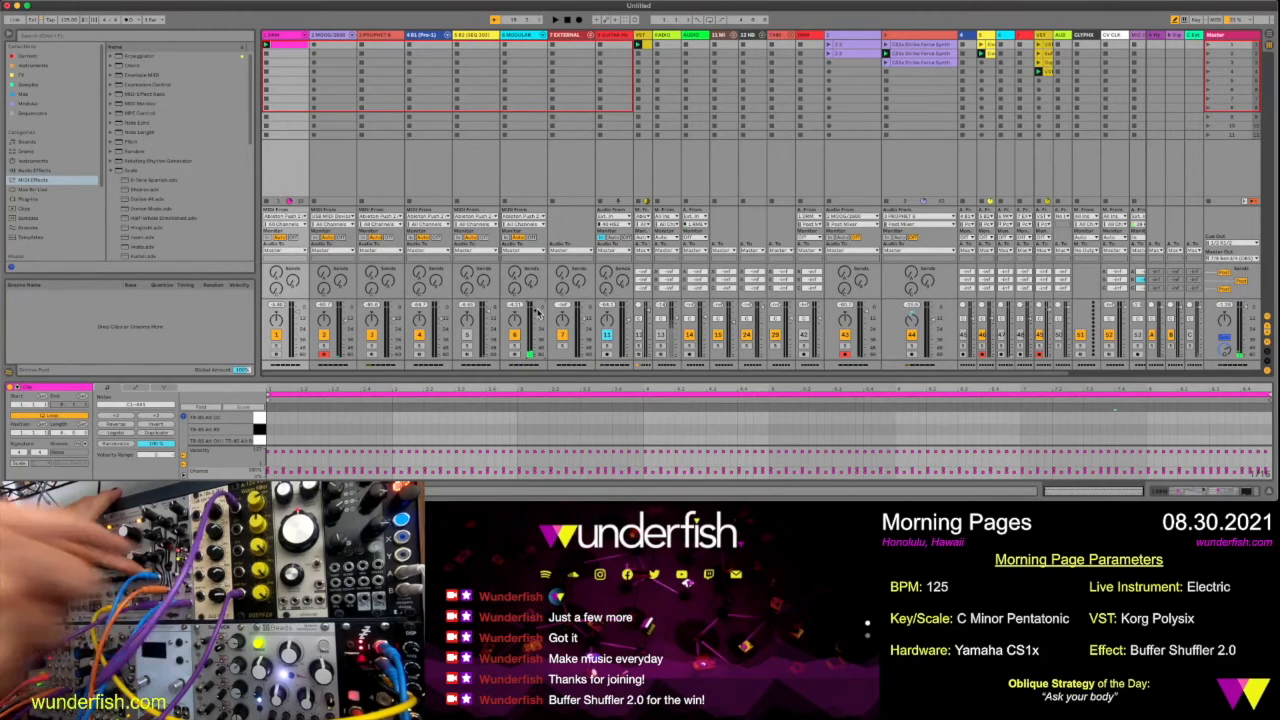
{"action": "left_click", "coordinate": [537, 313]}
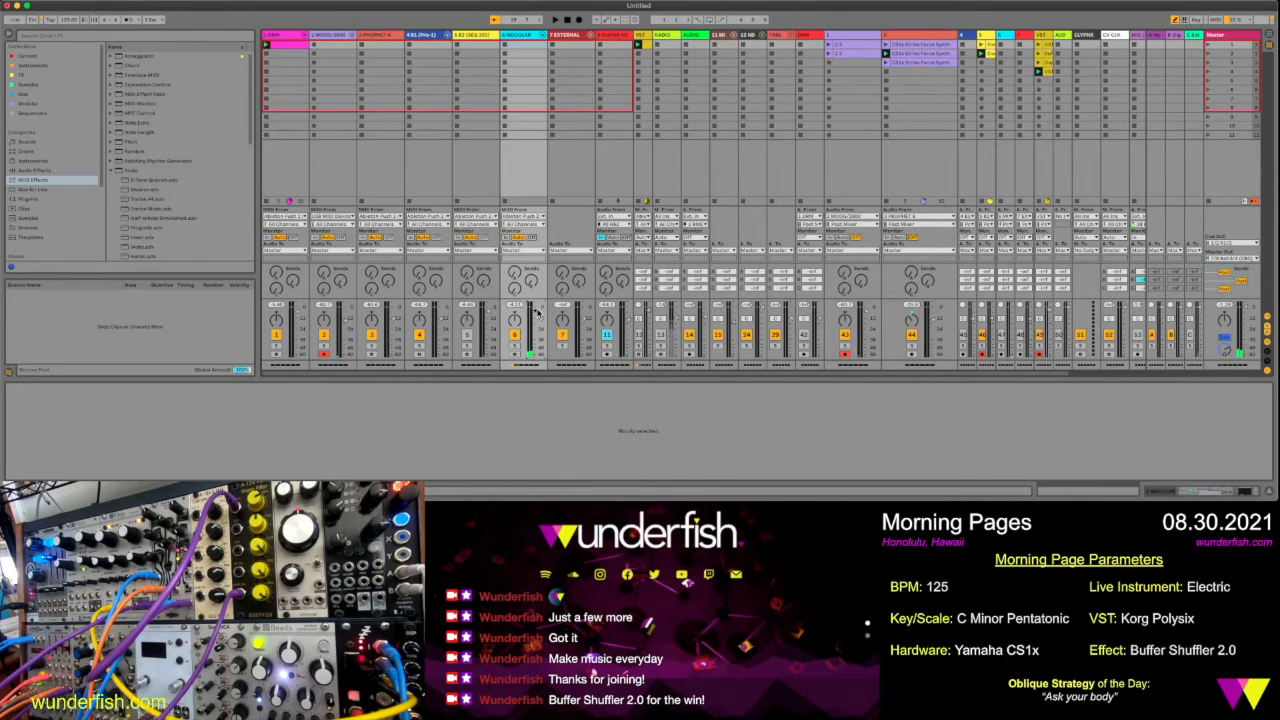
{"action": "left_click", "coordinate": [514, 355]}
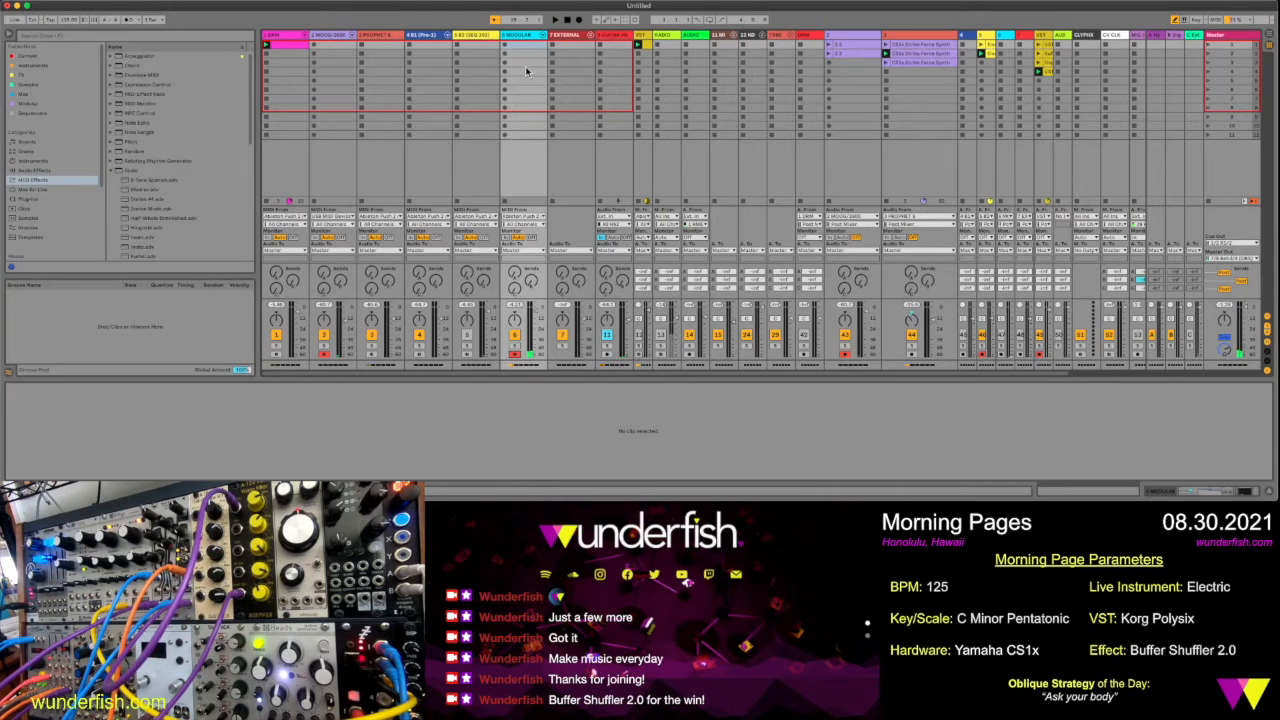
{"action": "left_click", "coordinate": [513, 37]}
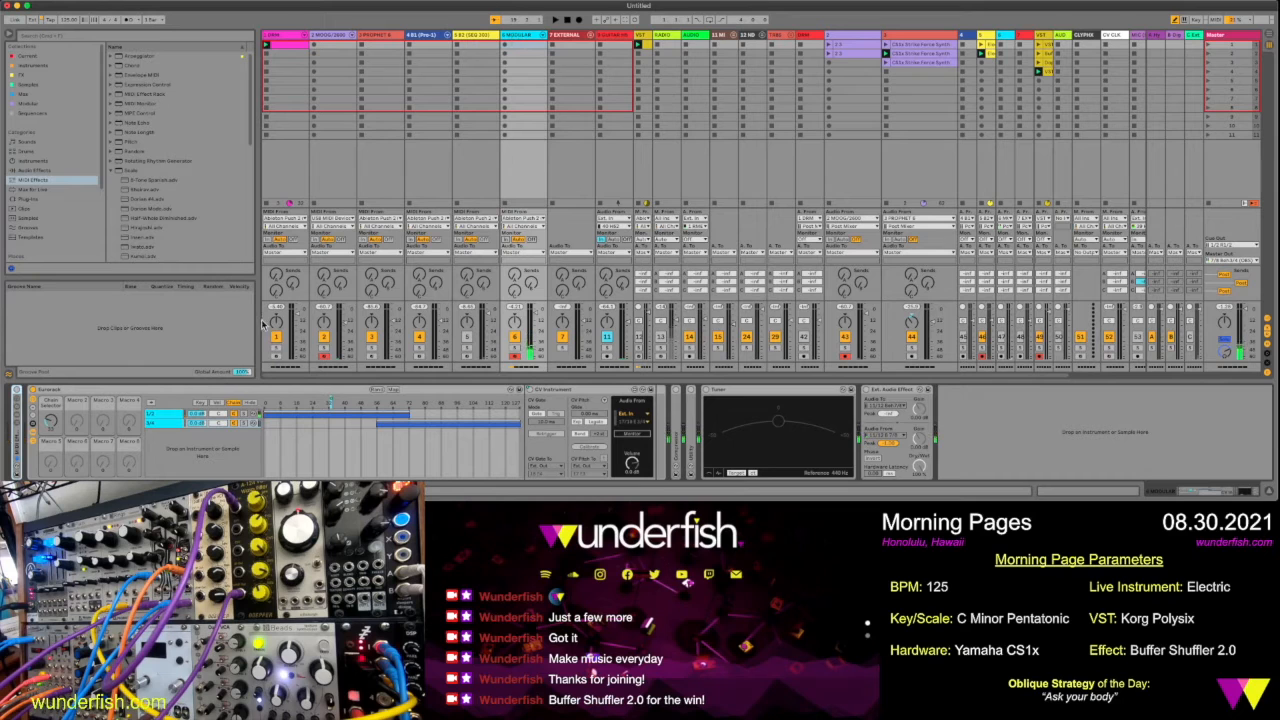
Find the Snake V3 Max MIDI effect among the Max for Live devices and load it onto the modular track
{"action": "left_click", "coordinate": [112, 38]}
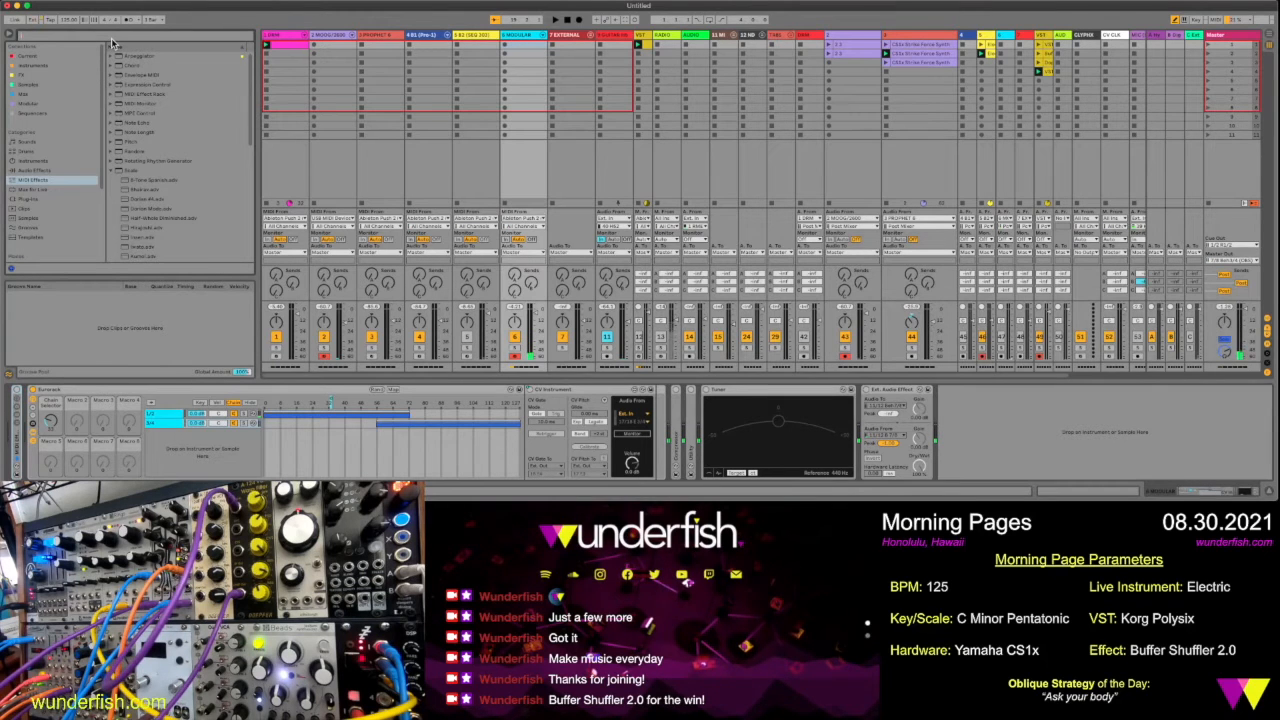
{"action": "type", "text": "midi"}
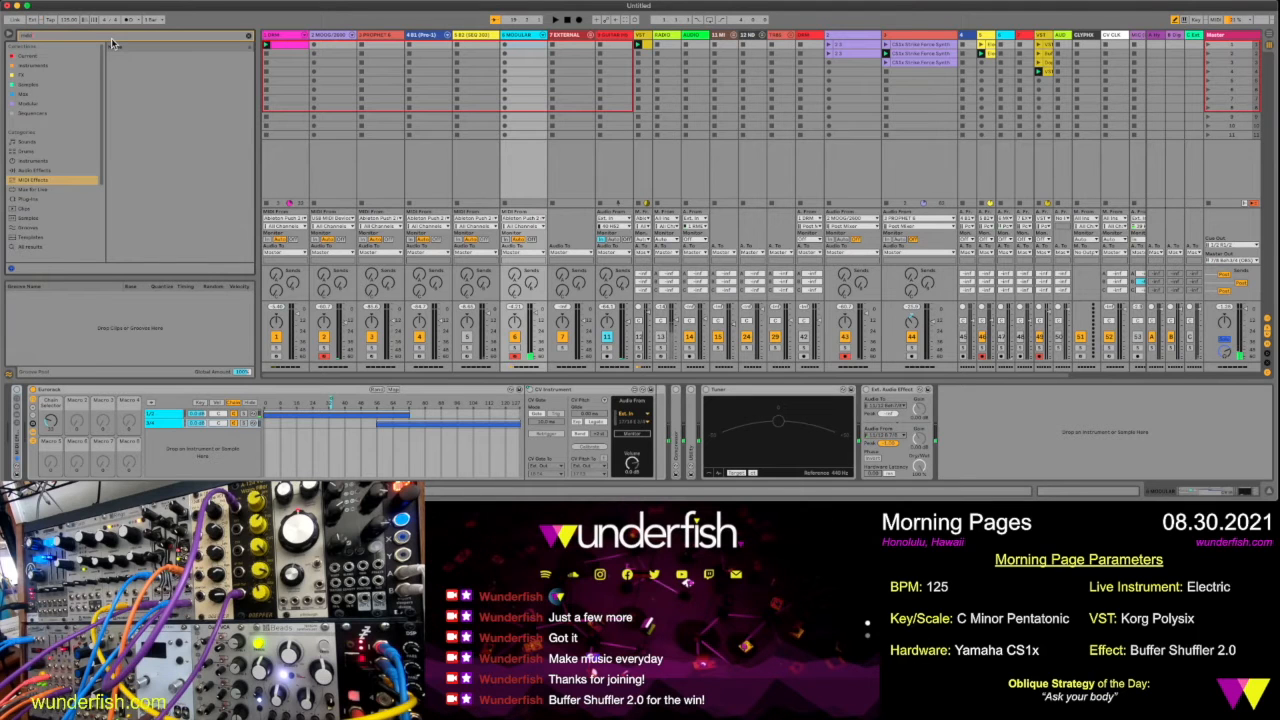
{"action": "left_click", "coordinate": [38, 189]}
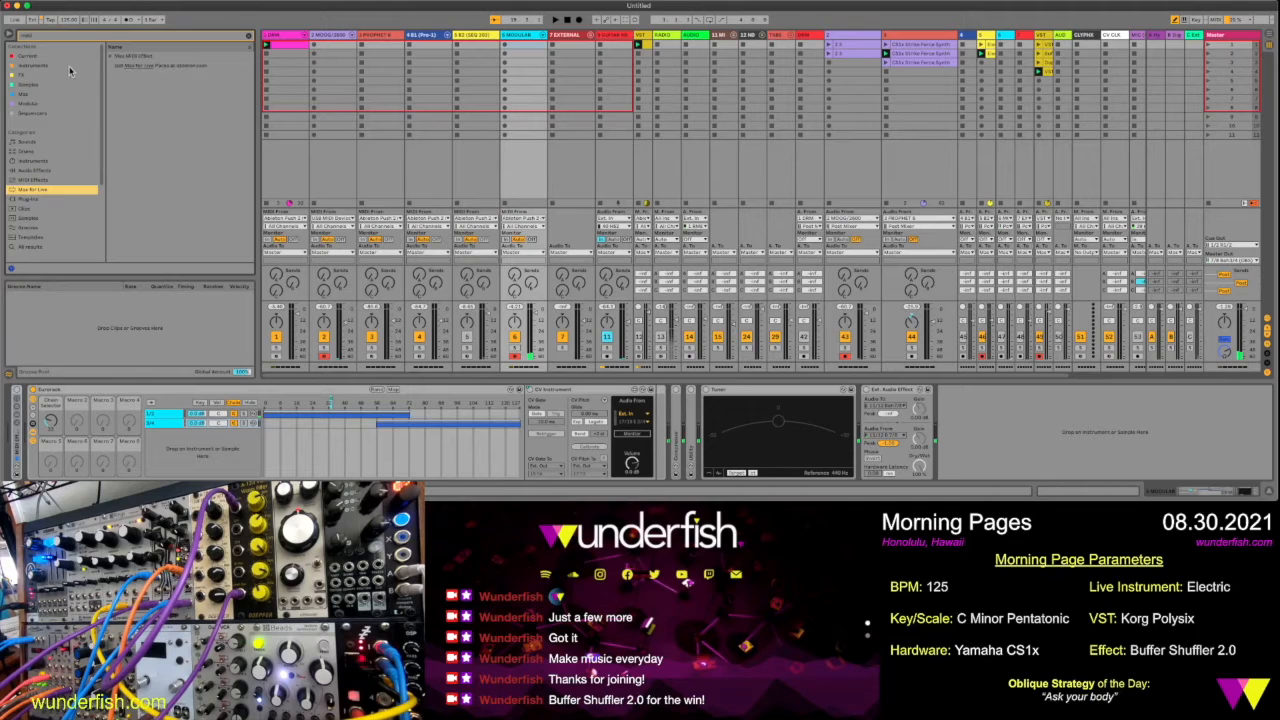
{"action": "left_click", "coordinate": [111, 57]}
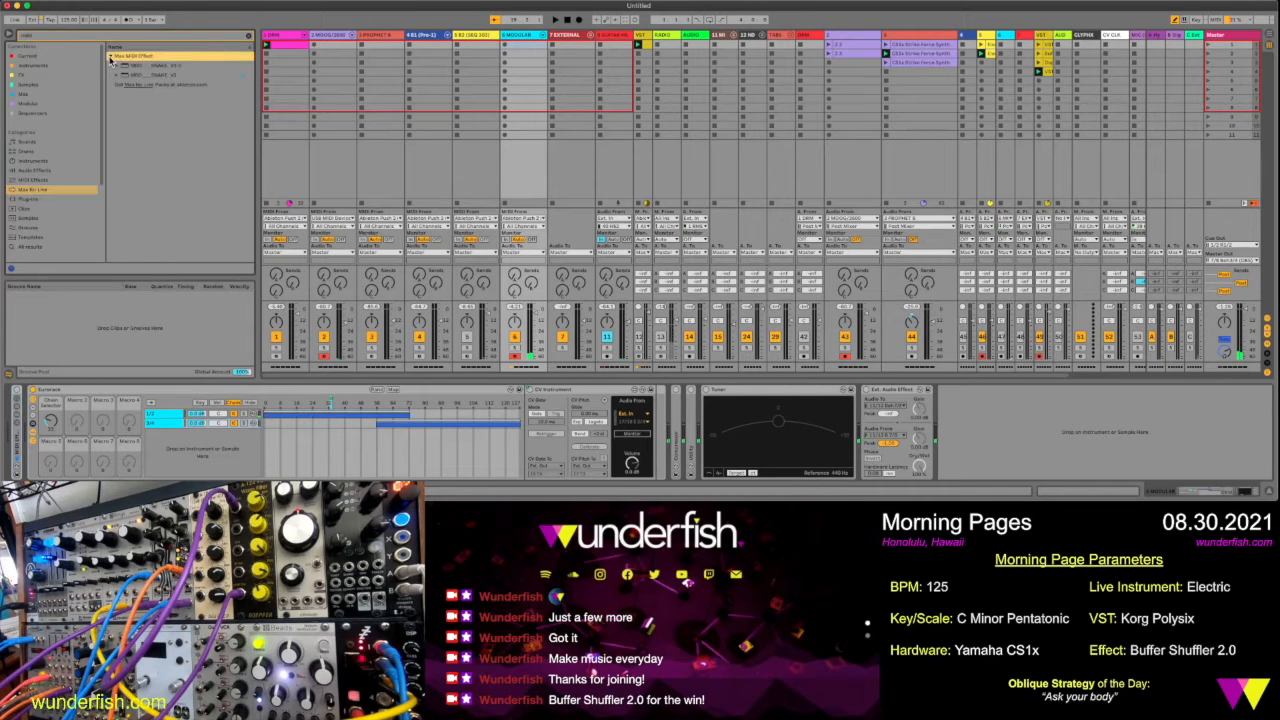
{"action": "left_click", "coordinate": [163, 76]}
{"action": "left_click_drag", "start_coordinate": [163, 80], "coordinate": [514, 160]}
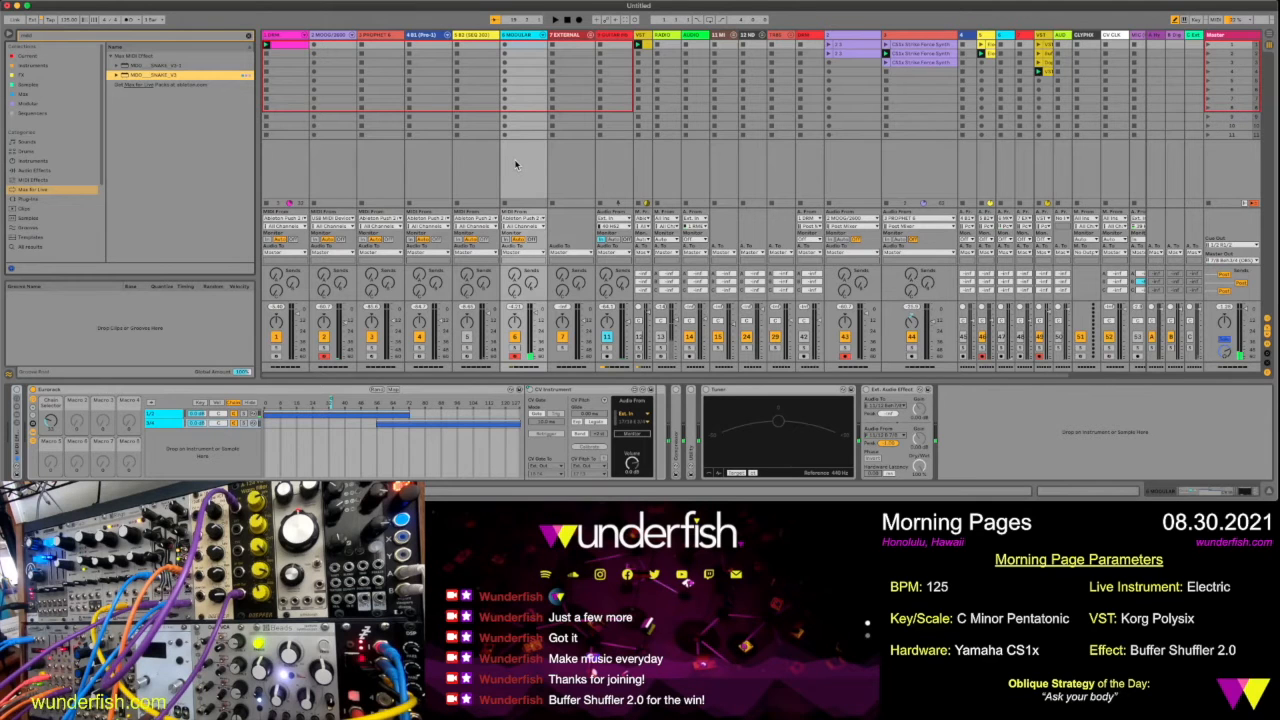
{"action": "left_click_drag", "start_coordinate": [516, 165], "coordinate": [516, 165]}
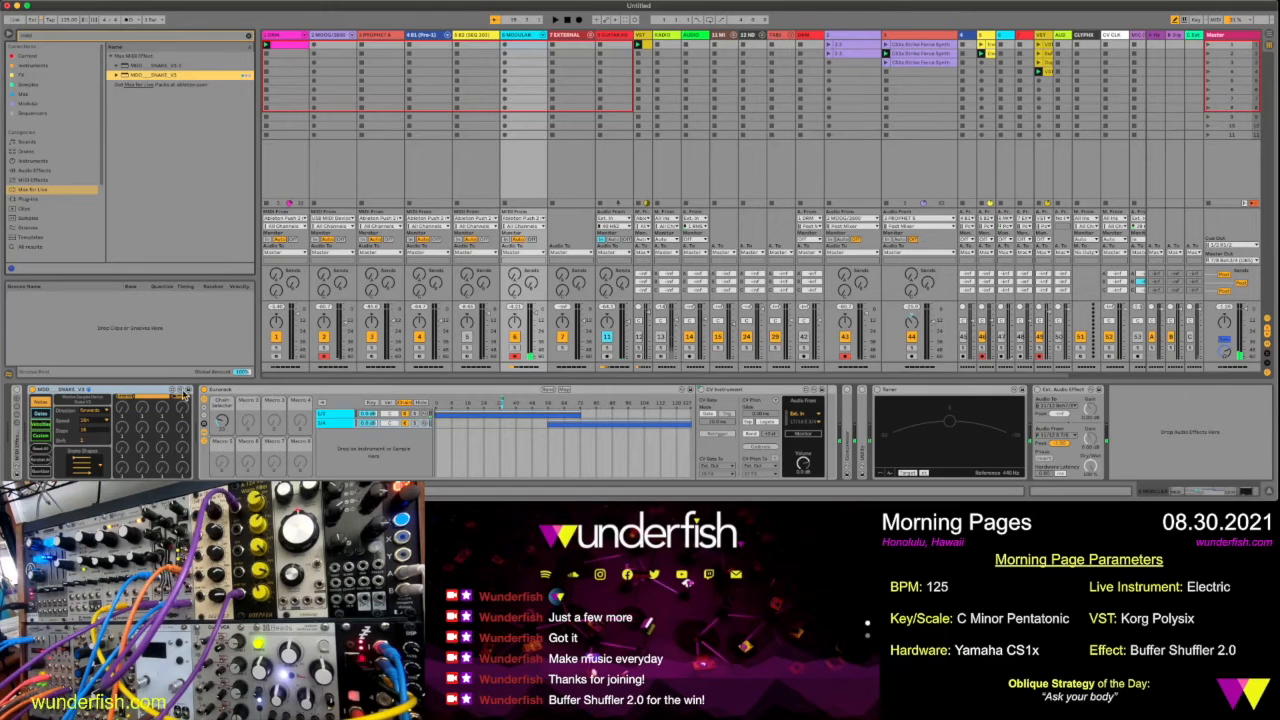
{"action": "left_click", "coordinate": [146, 400]}
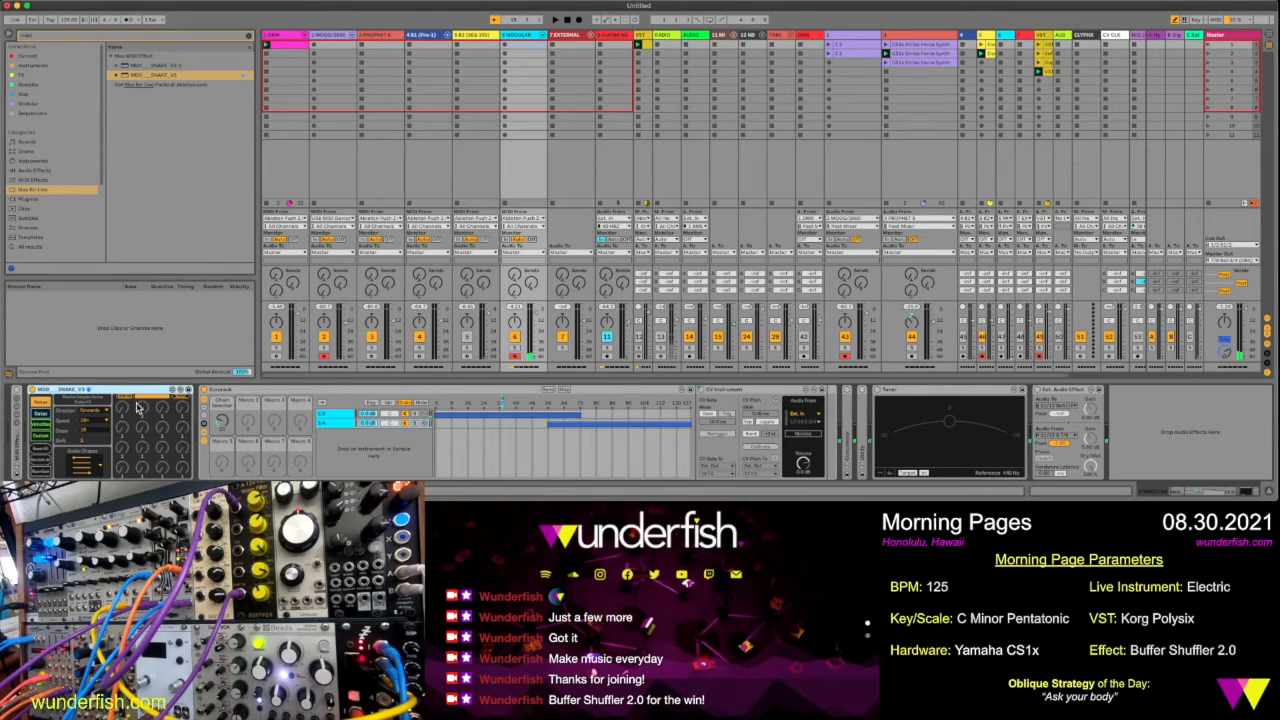
Solo the modular track and try a diagonal snake shape between checking the Snake sequencer's gates and notes
{"action": "left_click", "coordinate": [514, 349]}
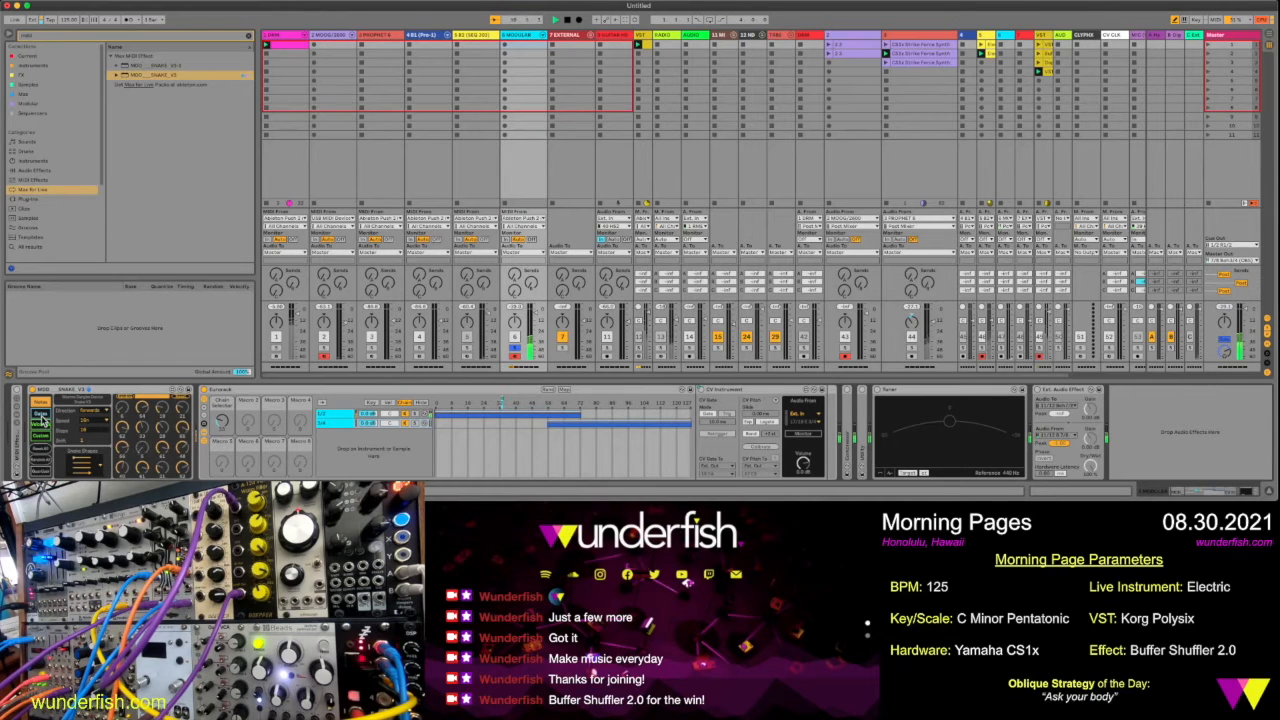
{"action": "left_click", "coordinate": [41, 416]}
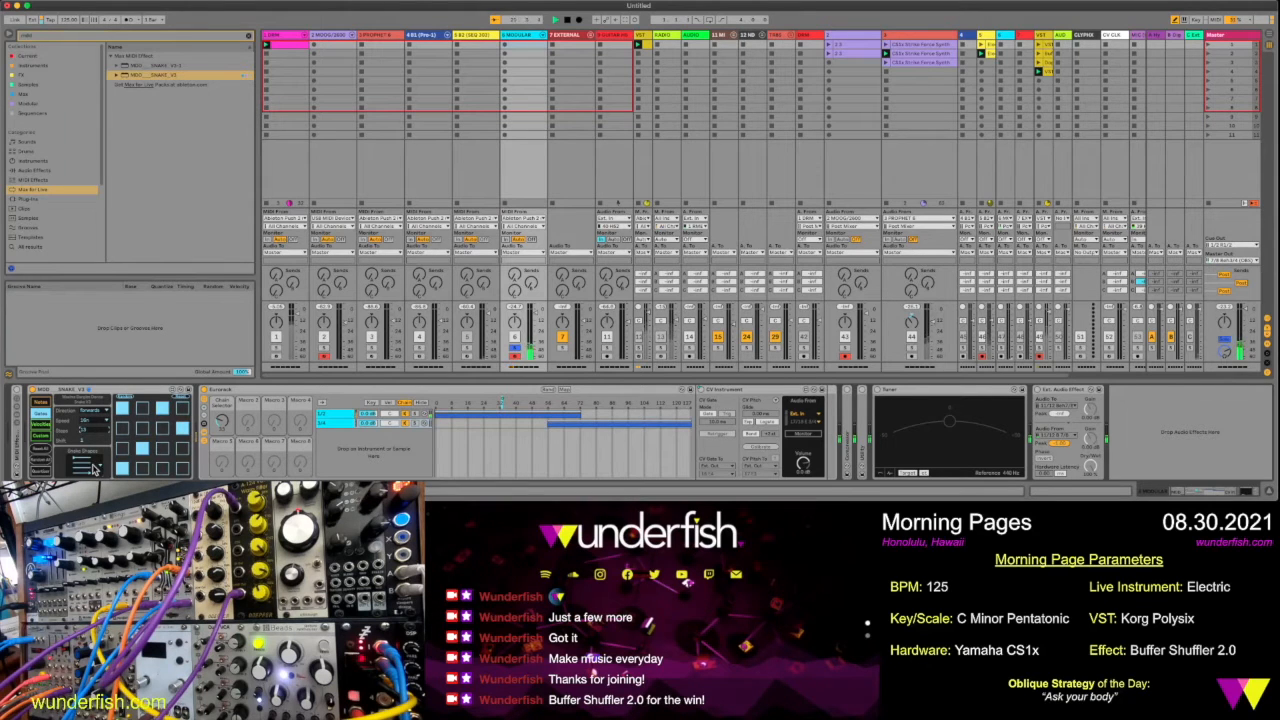
{"action": "left_click", "coordinate": [92, 466]}
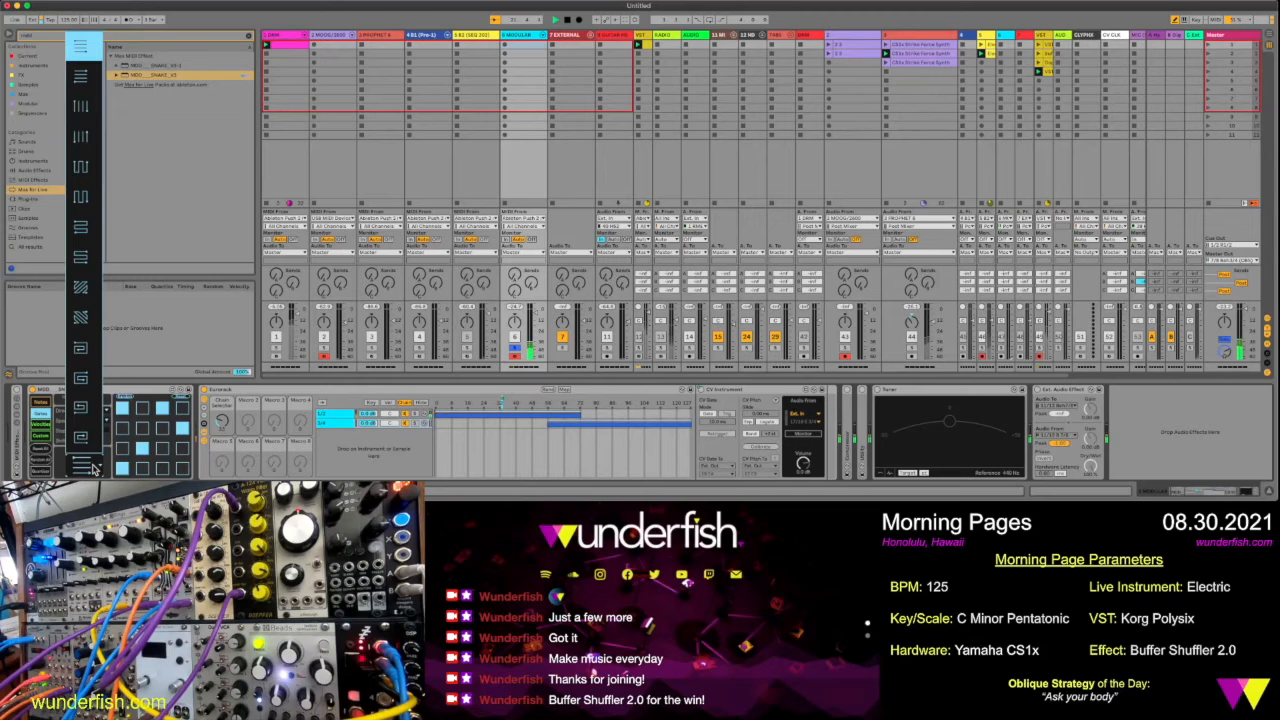
{"action": "left_click", "coordinate": [85, 320]}
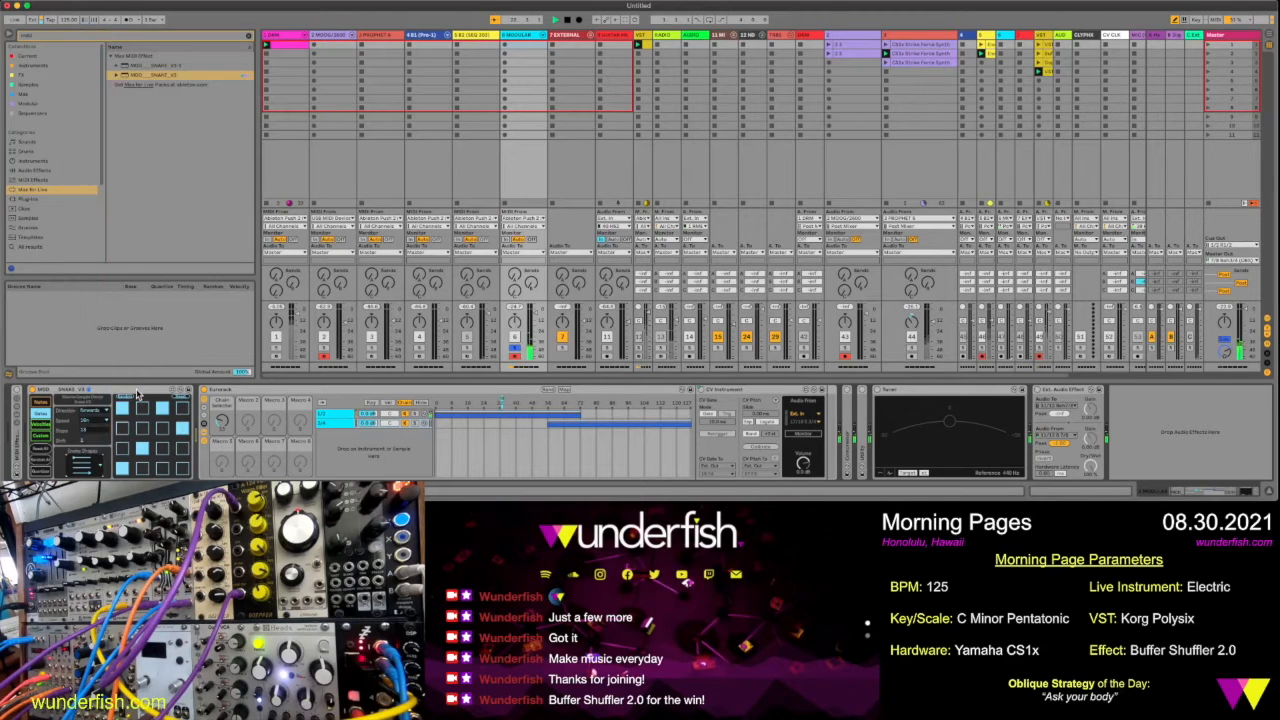
{"action": "left_click", "coordinate": [42, 403]}
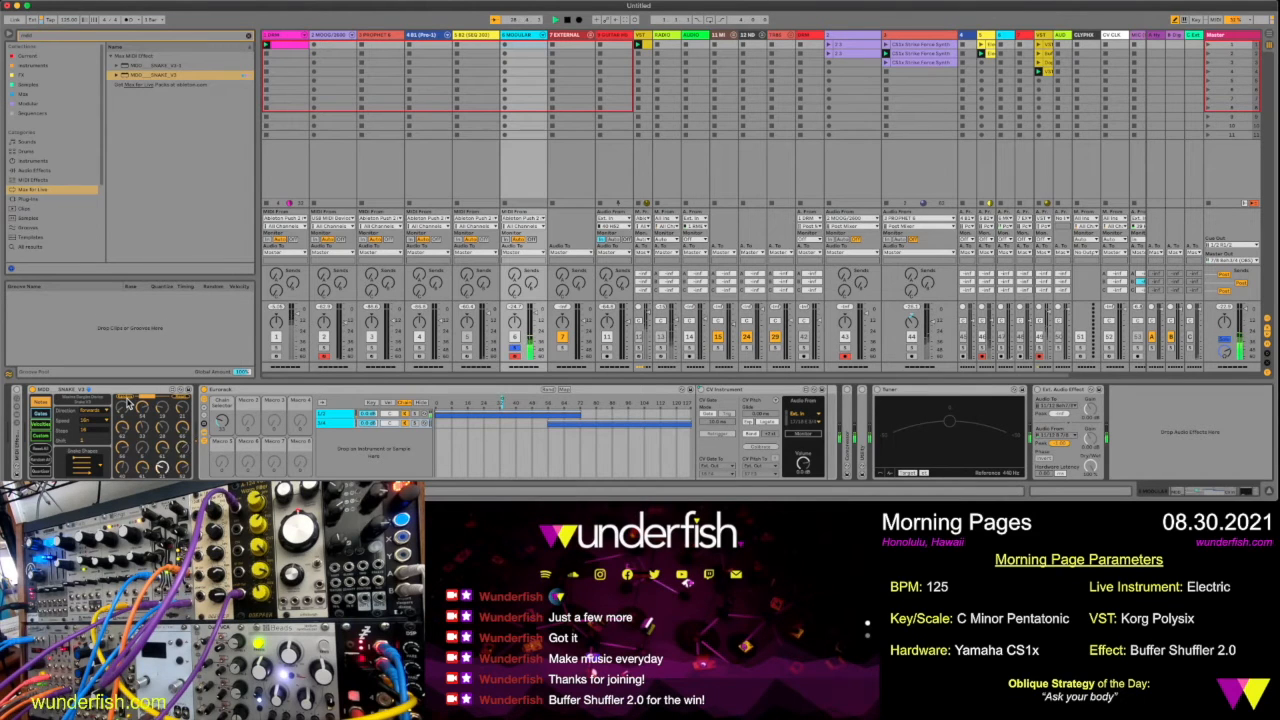
Arm audio track 47, record the modular part into its first slot, and view the new clip
{"action": "left_click", "coordinate": [1003, 358]}
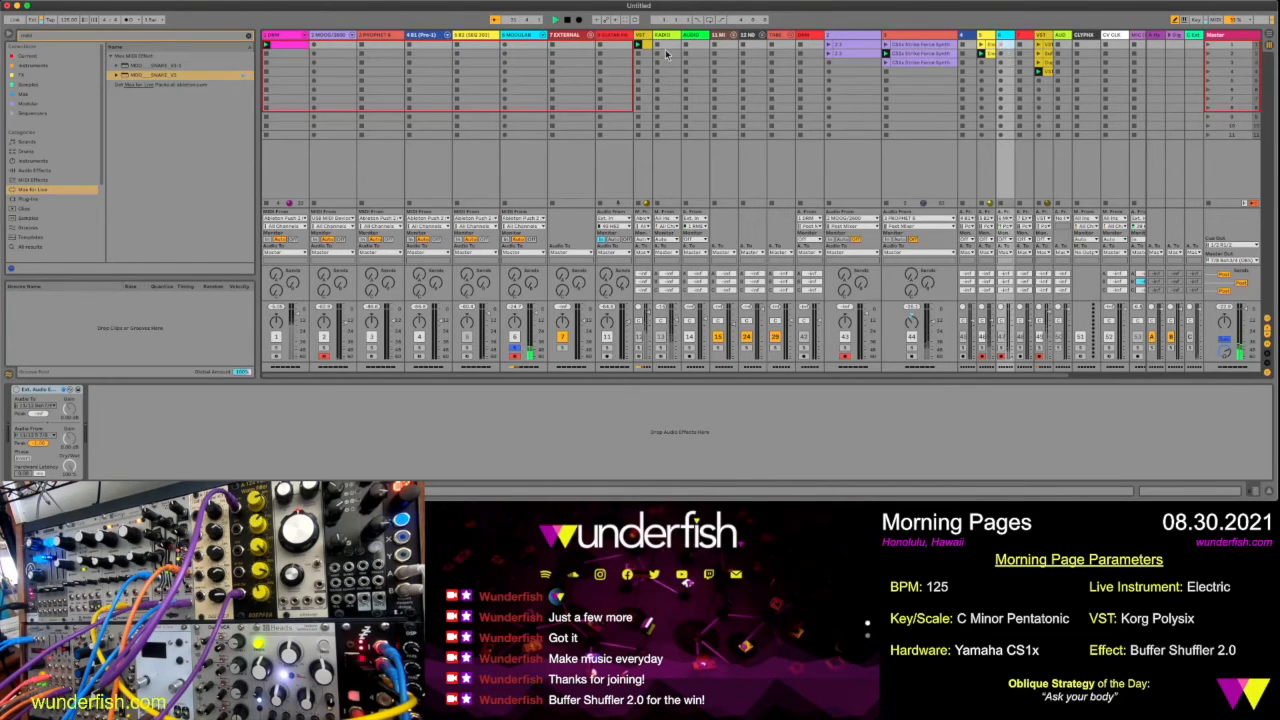
{"action": "left_click", "coordinate": [1010, 47]}
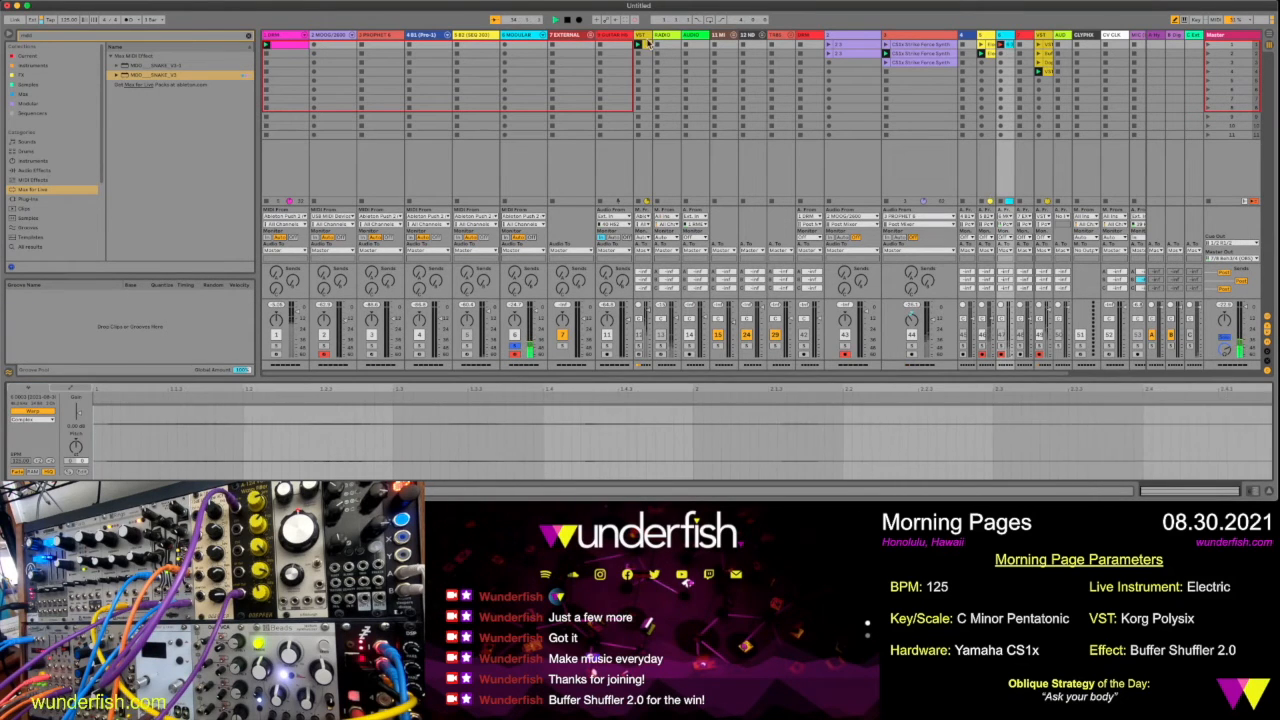
Vary the Snake sequence while recording by going through its velocities, notes and gates, and randomize the gates
{"action": "left_click", "coordinate": [520, 37]}
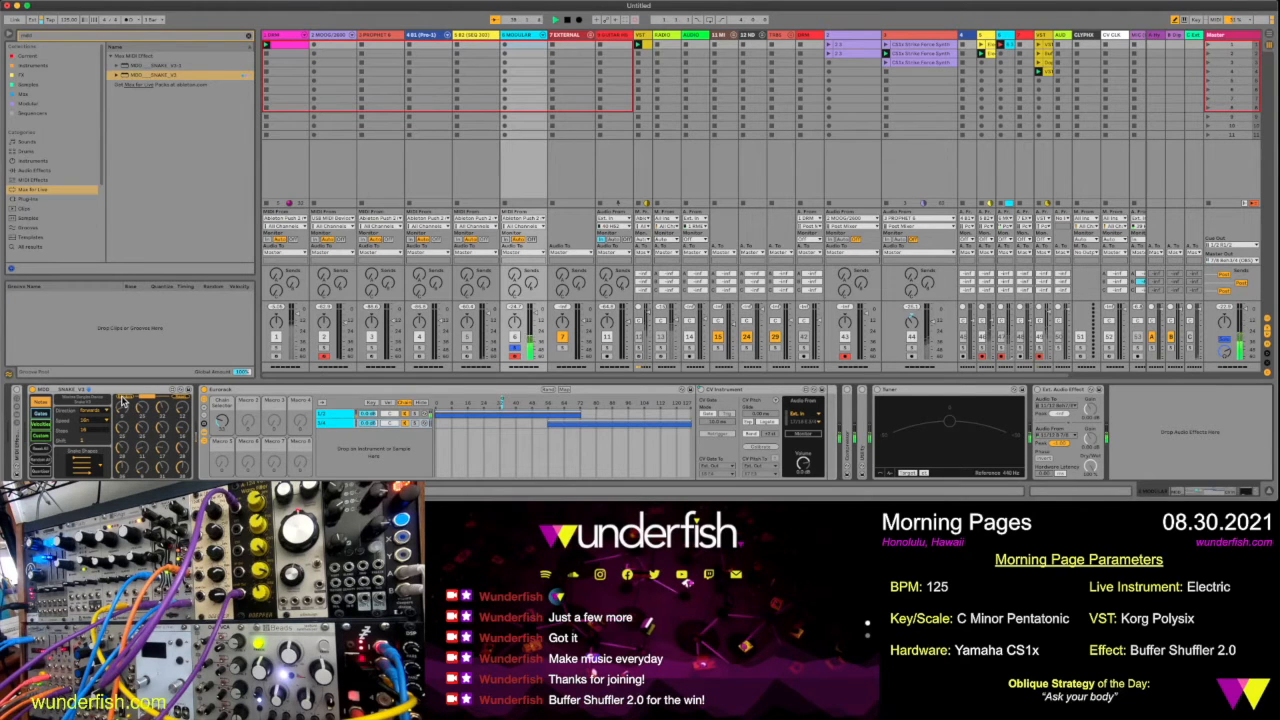
{"action": "left_click", "coordinate": [43, 425]}
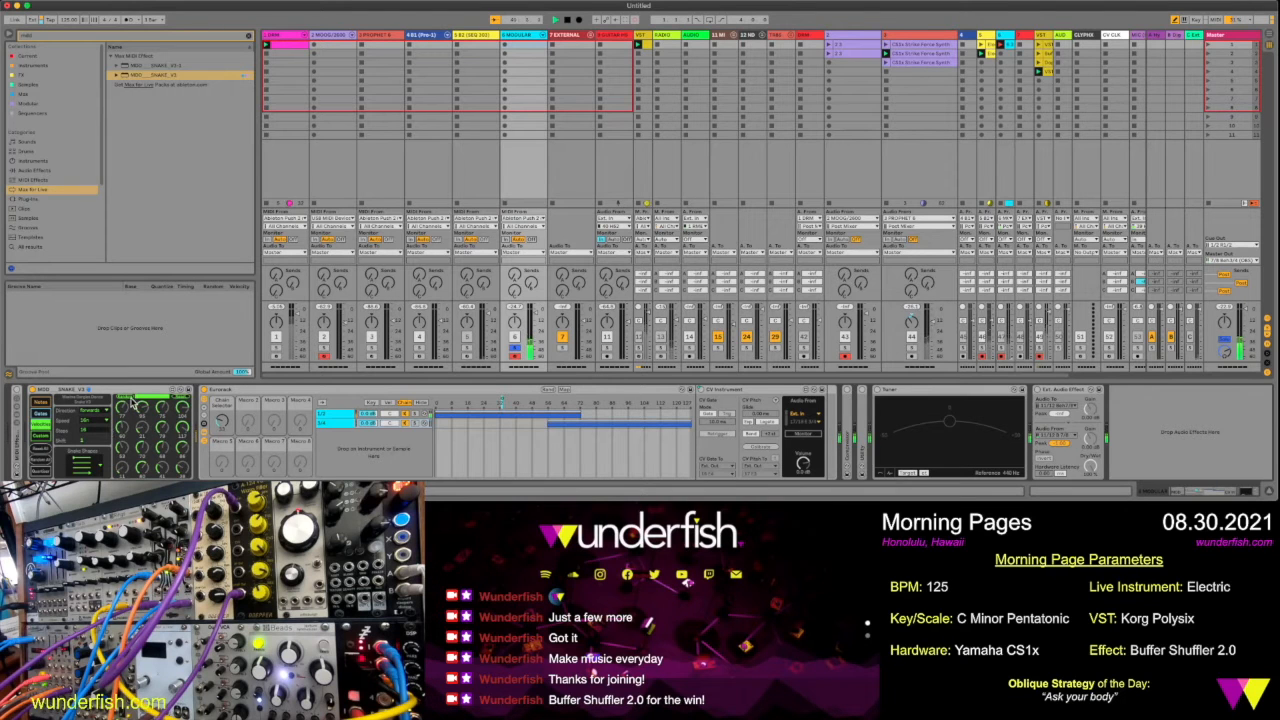
{"action": "left_click", "coordinate": [46, 404]}
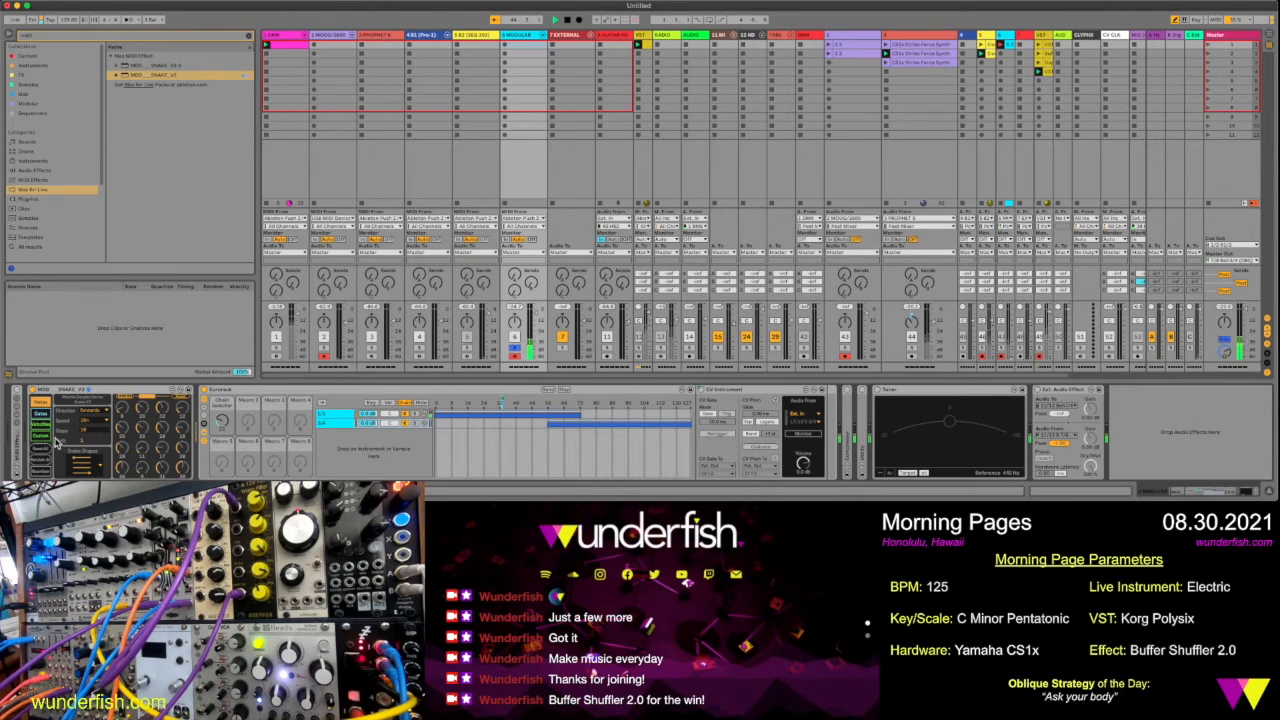
{"action": "left_click", "coordinate": [44, 414]}
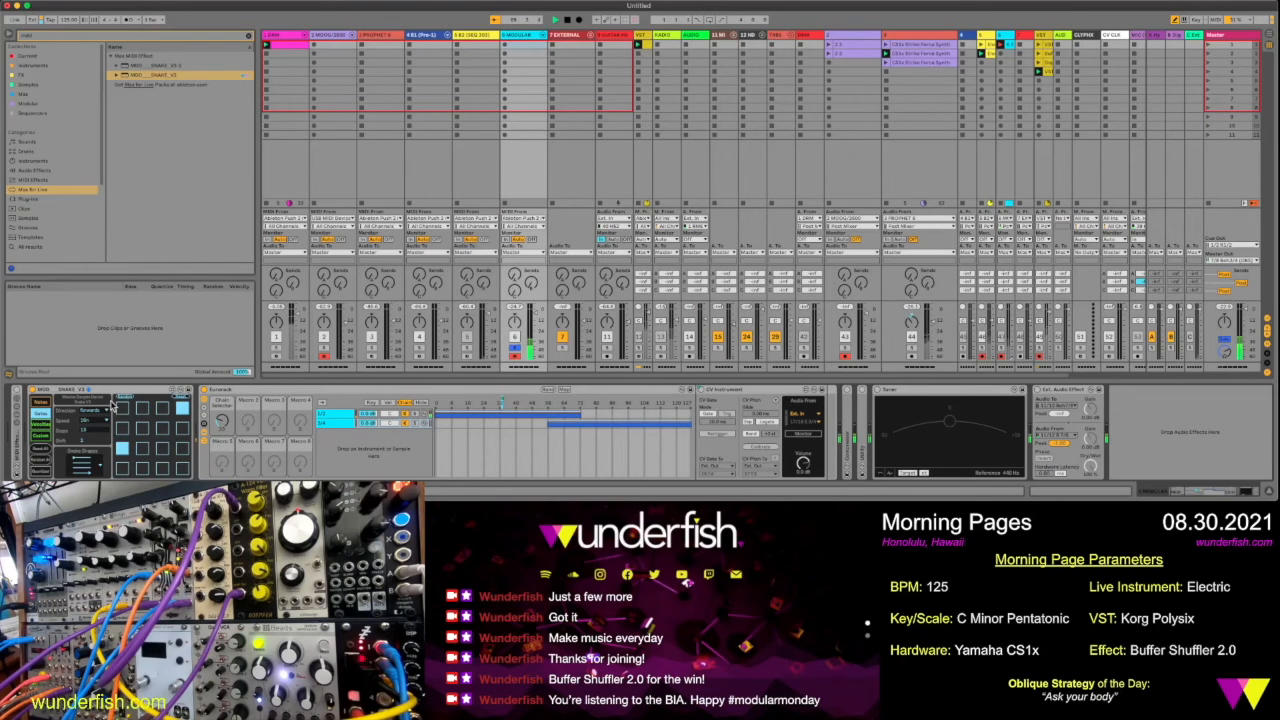
{"action": "left_click", "coordinate": [126, 398]}
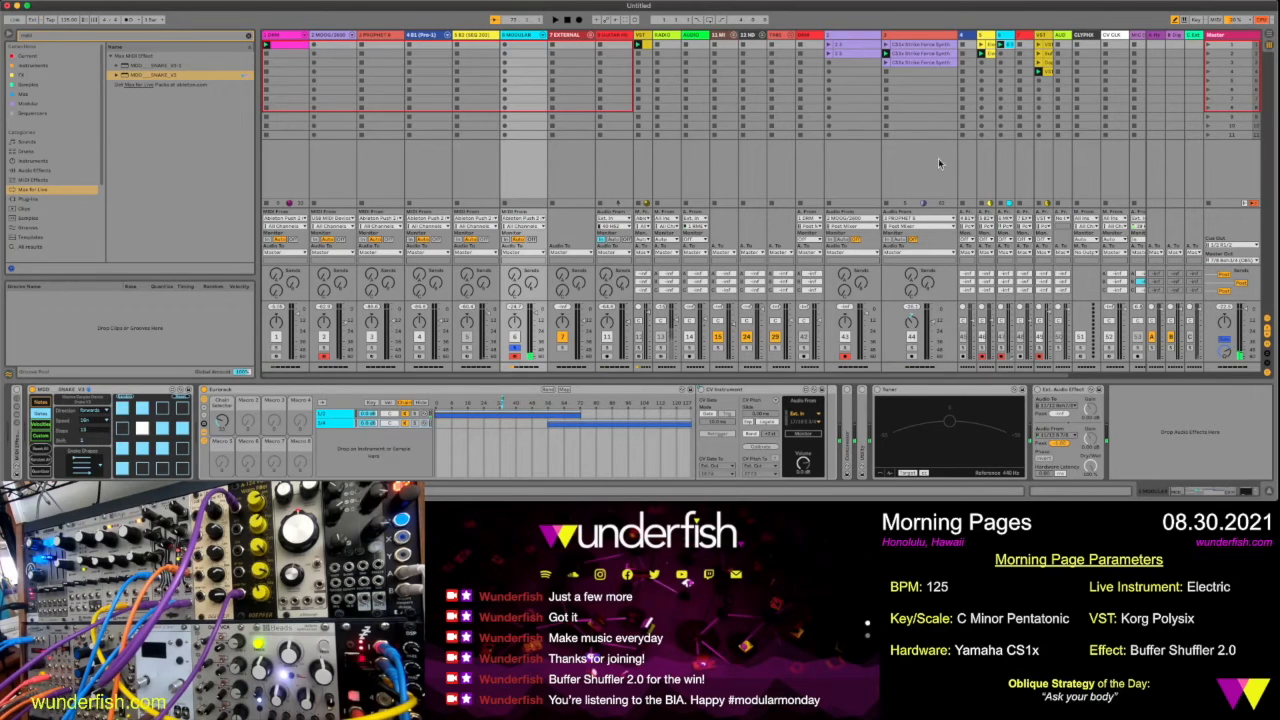
Open the recorded modular clip on track 47, show its full waveform, and raise its gain
{"action": "left_click", "coordinate": [1005, 35]}
{"action": "key", "text": "shift+Tab"}
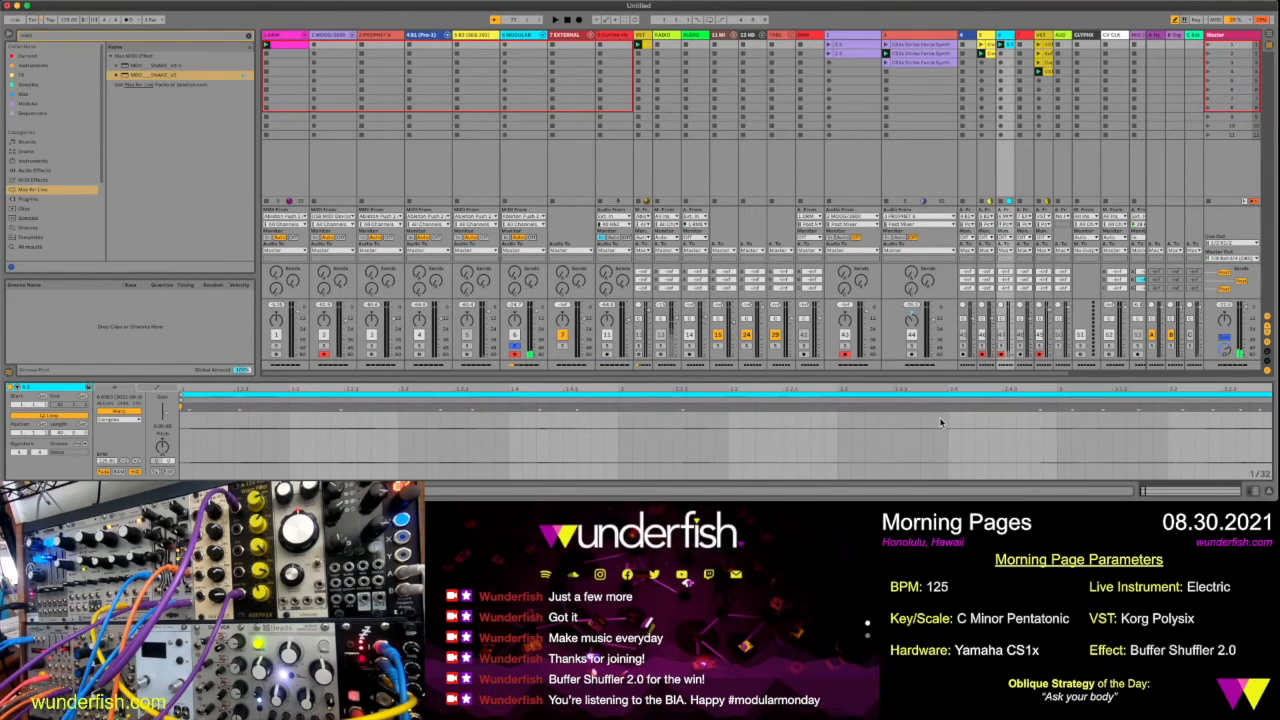
{"action": "left_click_drag", "start_coordinate": [942, 391], "coordinate": [942, 300]}
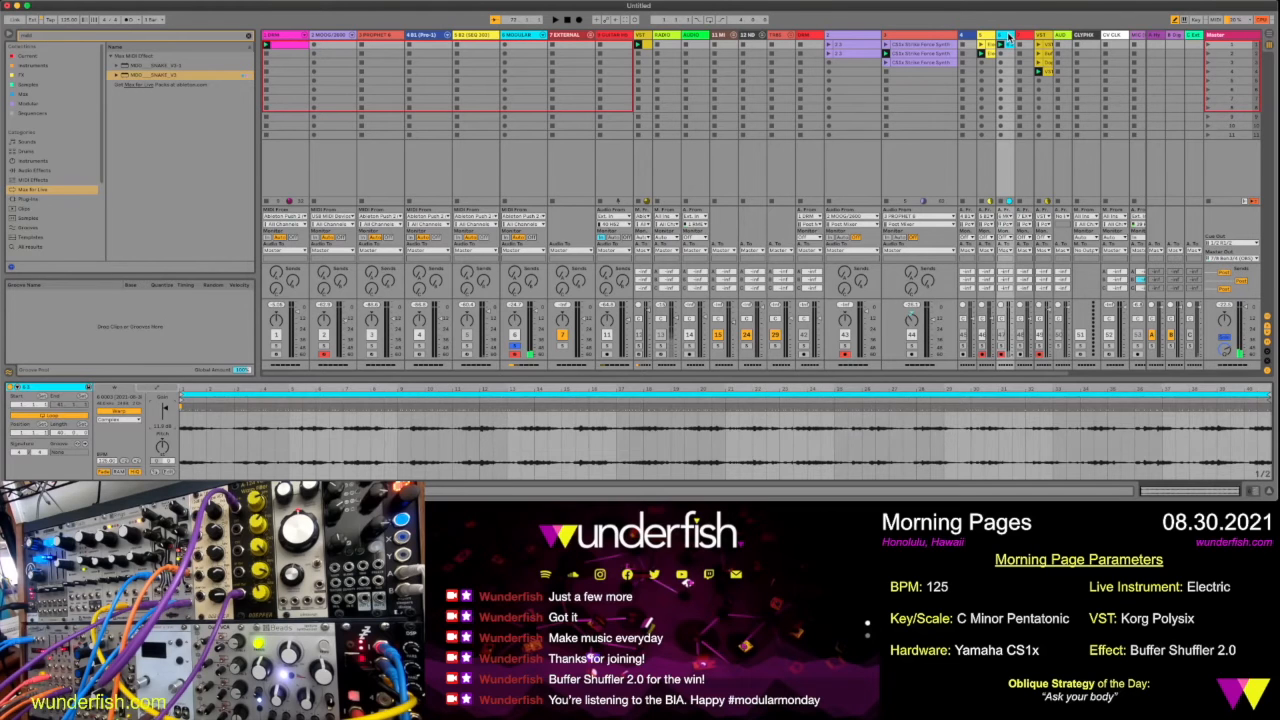
Clear the browser search, solo track 47, and load Buffer Shuffler 2.0 from the Current collection onto it
{"action": "left_click", "coordinate": [476, 56]}
{"action": "left_click", "coordinate": [250, 38]}
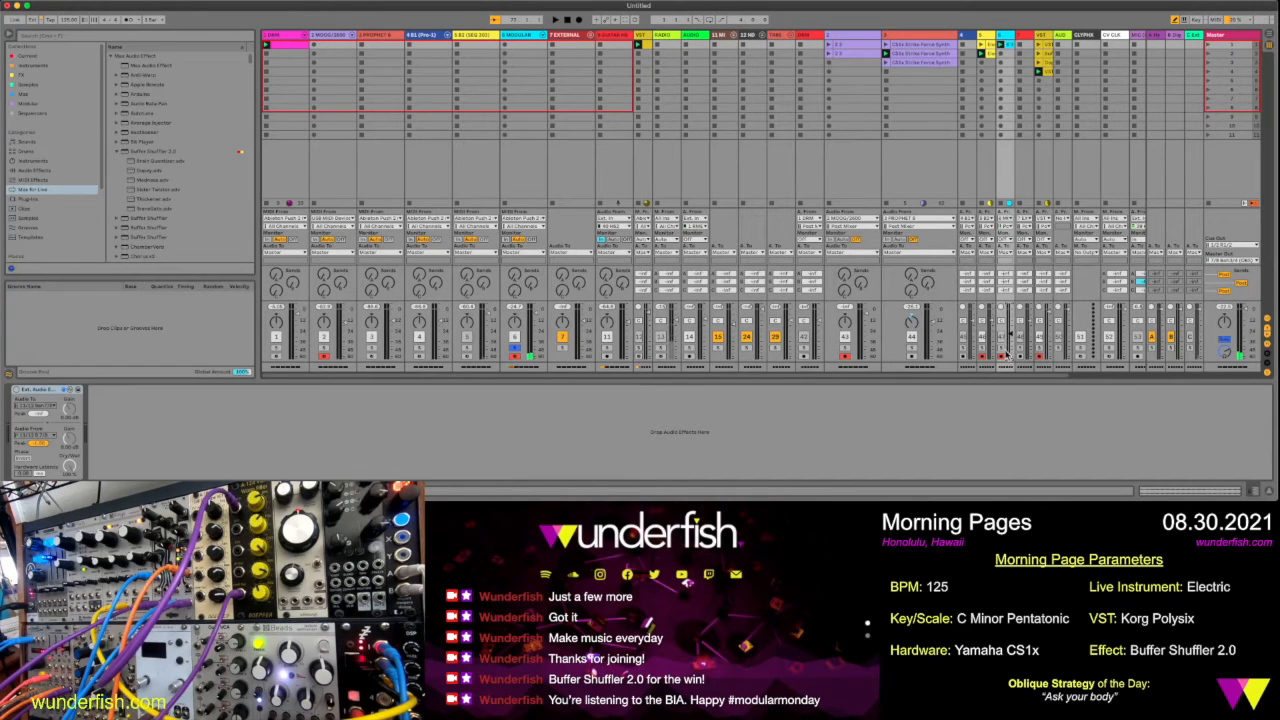
{"action": "left_click", "coordinate": [1002, 349]}
{"action": "left_click", "coordinate": [45, 56]}
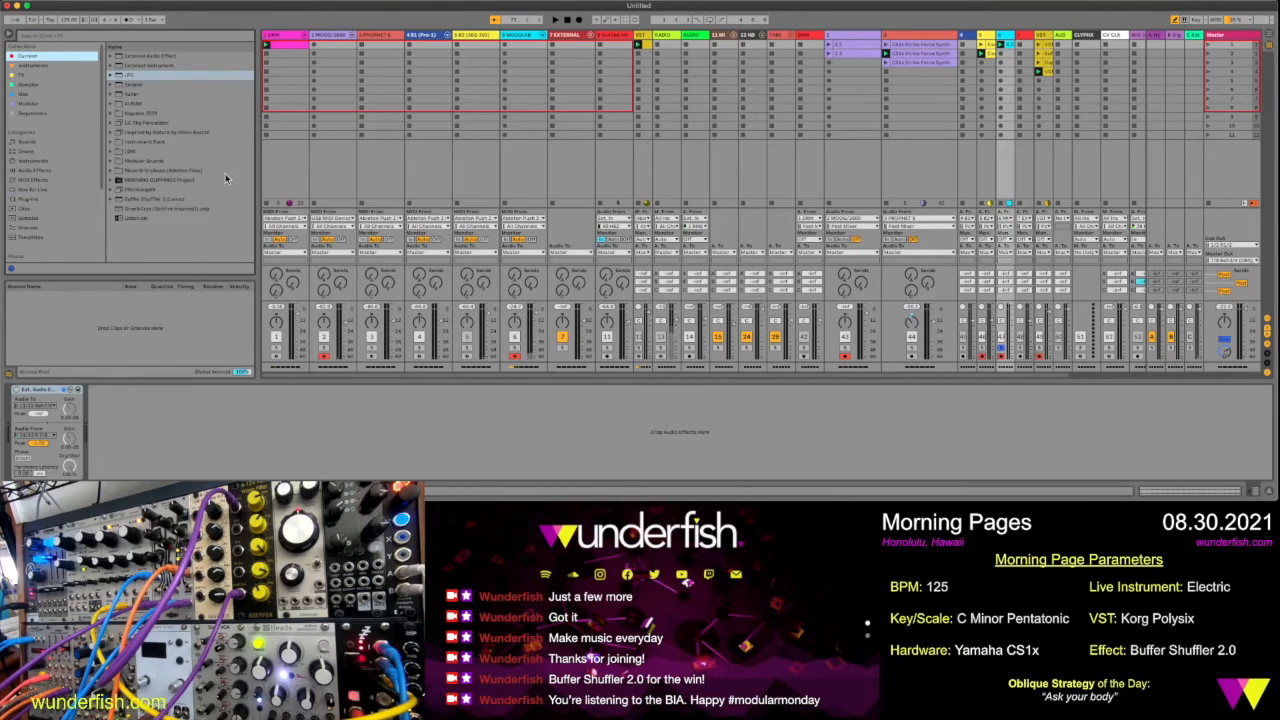
{"action": "left_click", "coordinate": [142, 199]}
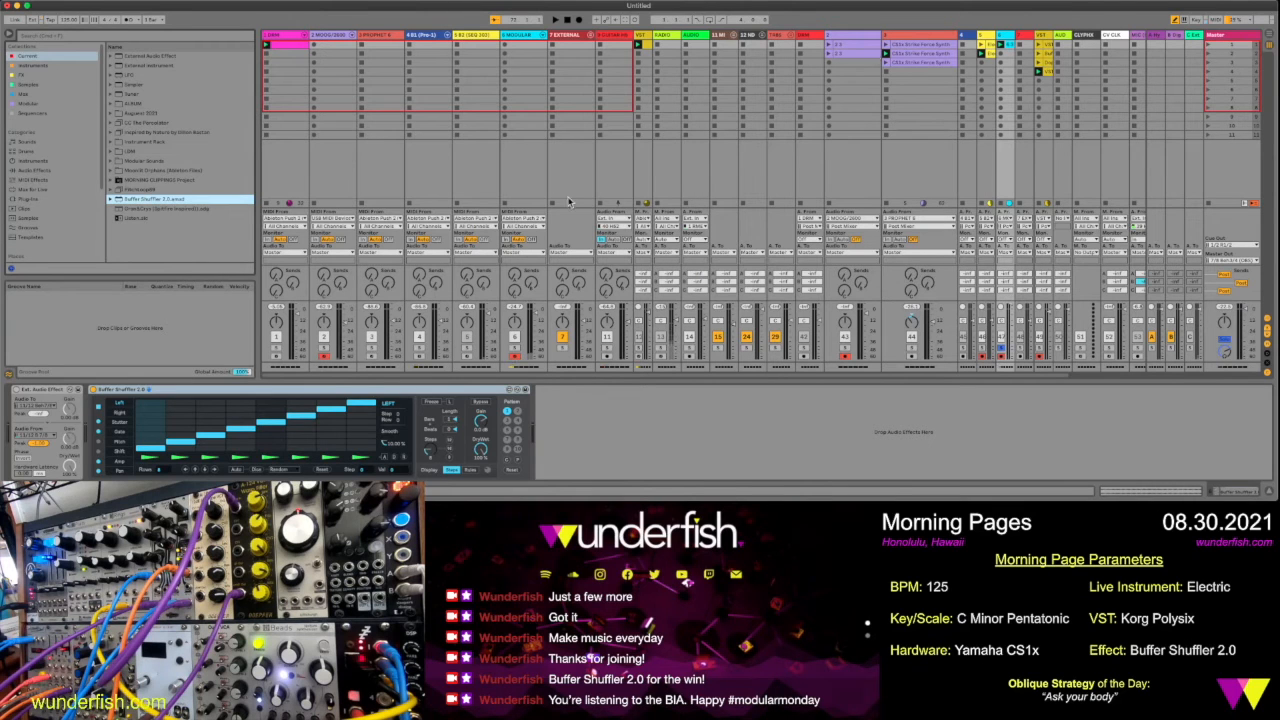
Go through Buffer Shuffler's Right, Stutter and Left lanes, toggling the playback direction of the first two steps
{"action": "left_click", "coordinate": [126, 414]}
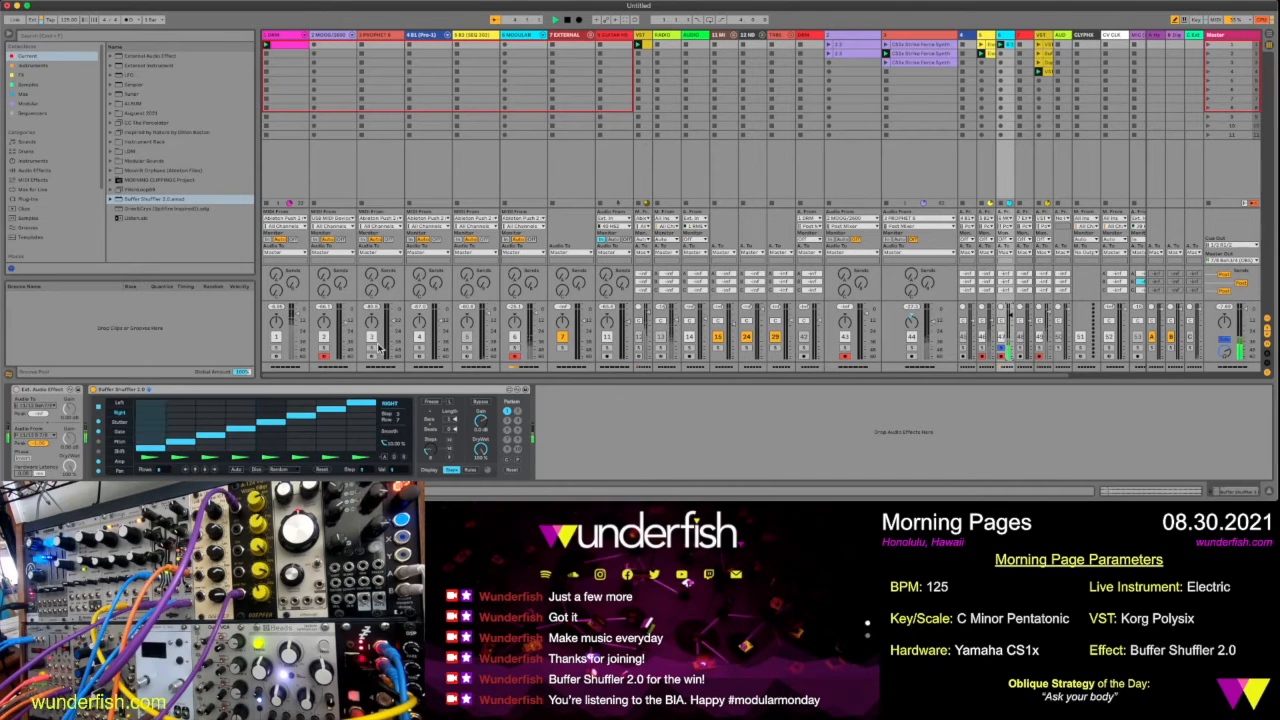
{"action": "left_click", "coordinate": [126, 425]}
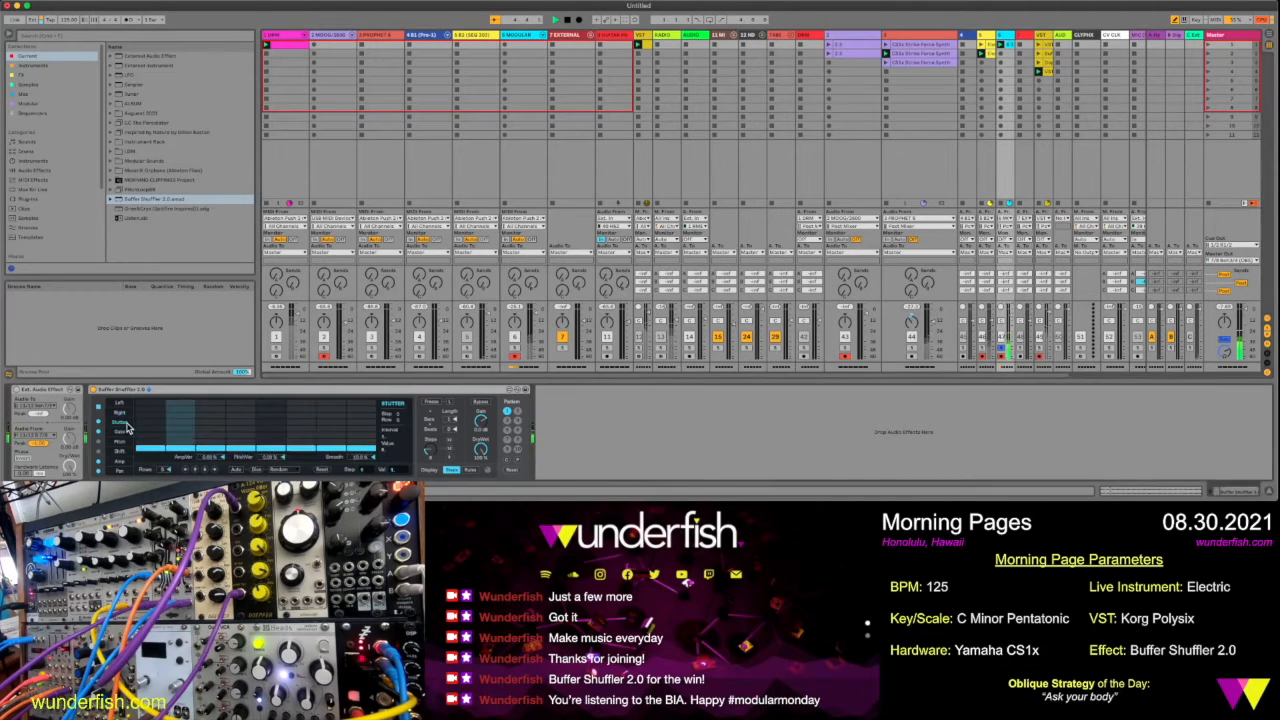
{"action": "left_click", "coordinate": [119, 412]}
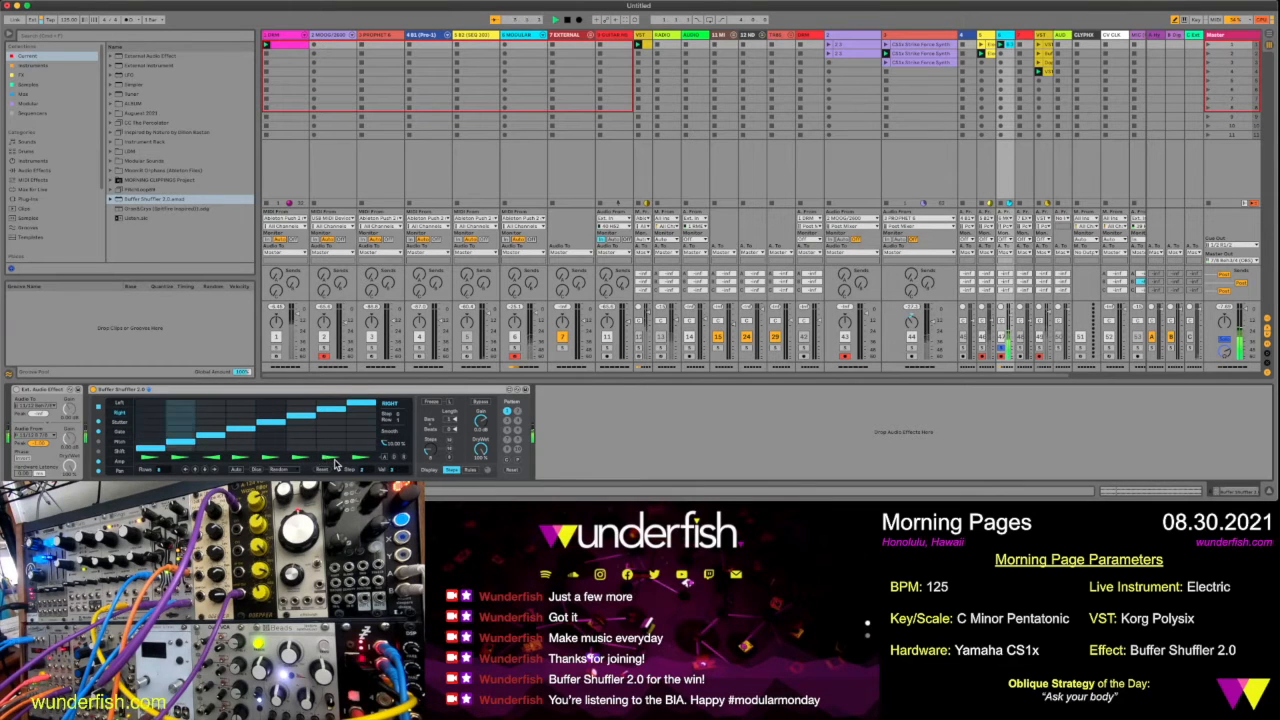
{"action": "left_click", "coordinate": [181, 459]}
{"action": "left_click", "coordinate": [152, 459]}
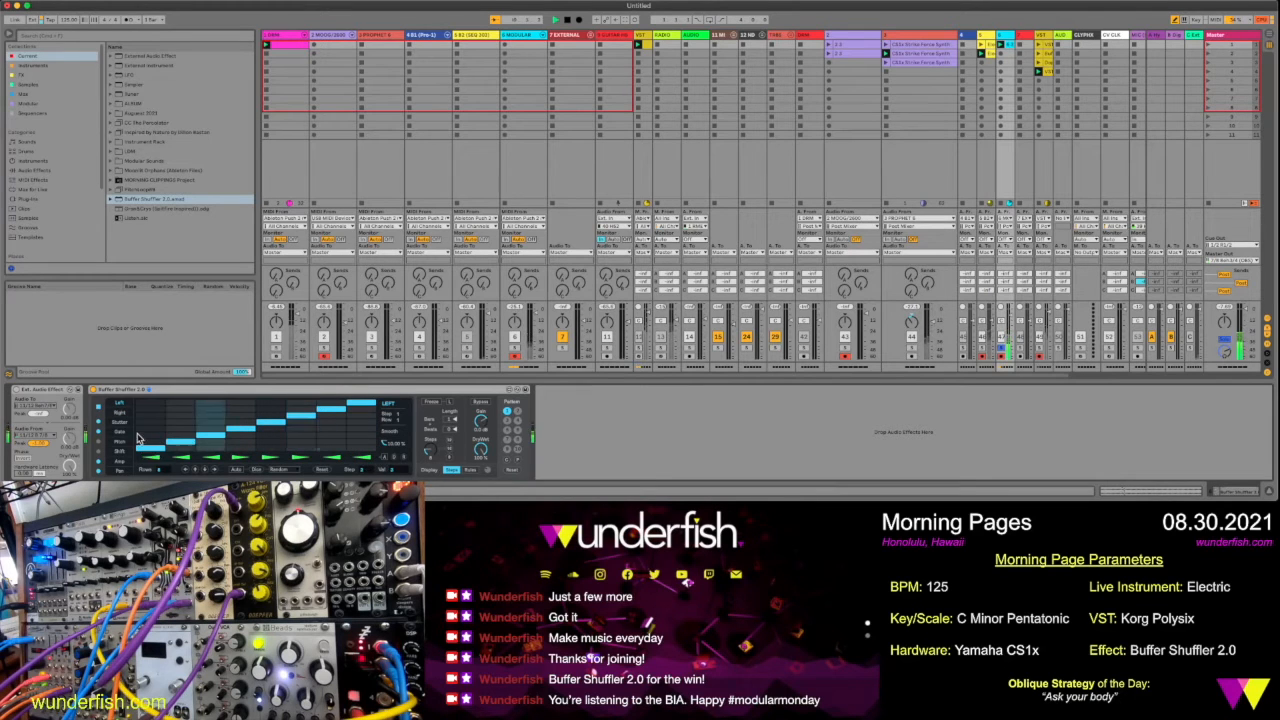
Draw a stutter pattern in Buffer Shuffler by raising the stutter values of steps 1, 4, 7 and 8
{"action": "left_click", "coordinate": [120, 421]}
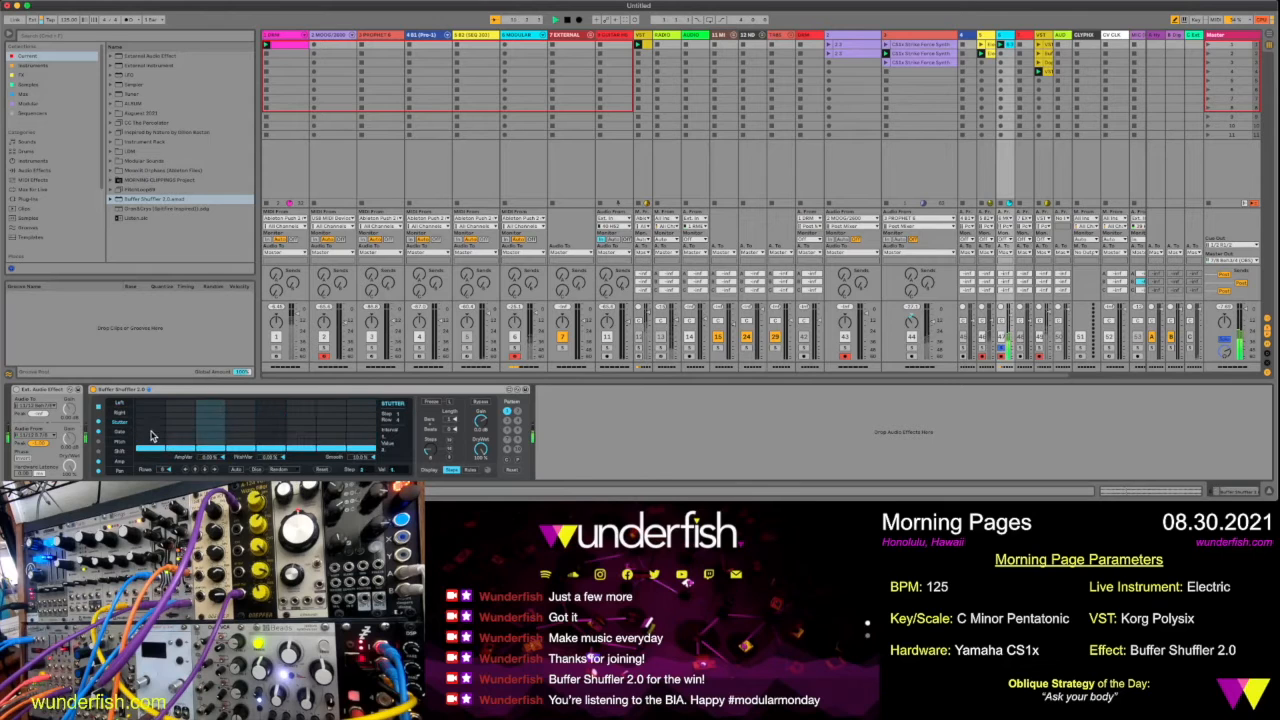
{"action": "left_click", "coordinate": [155, 416]}
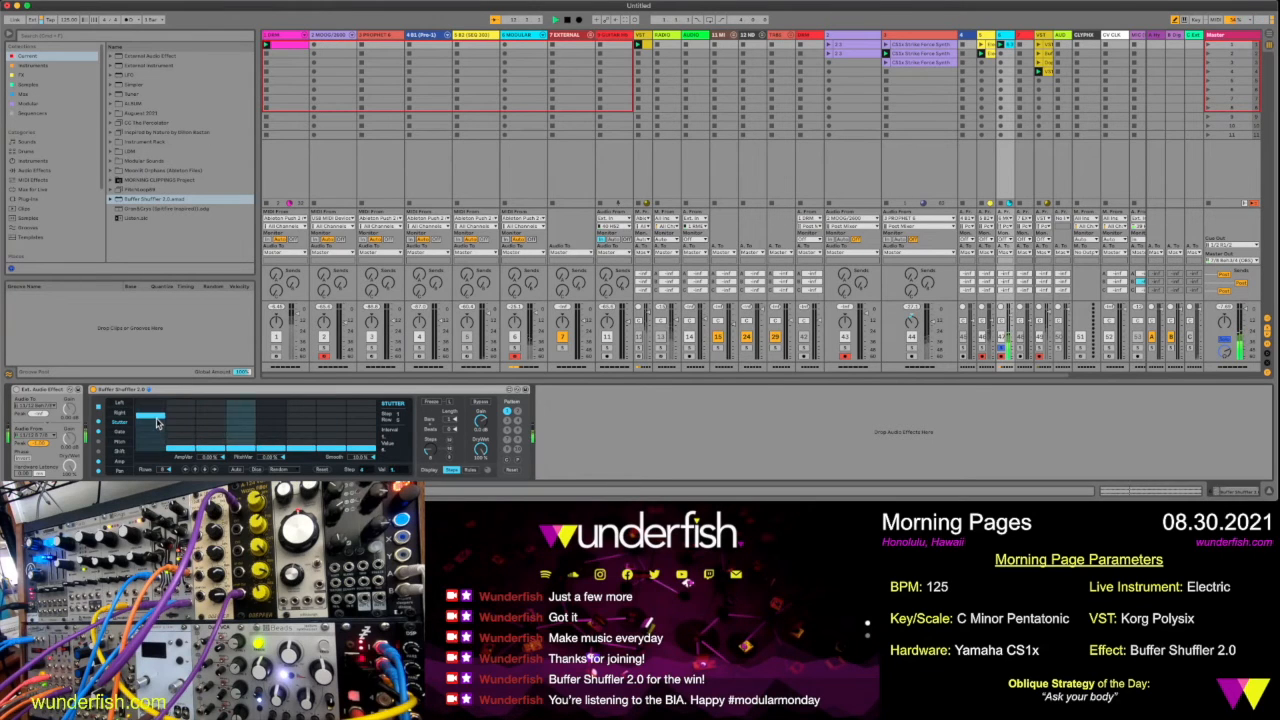
{"action": "left_click", "coordinate": [241, 435]}
{"action": "left_click", "coordinate": [361, 423]}
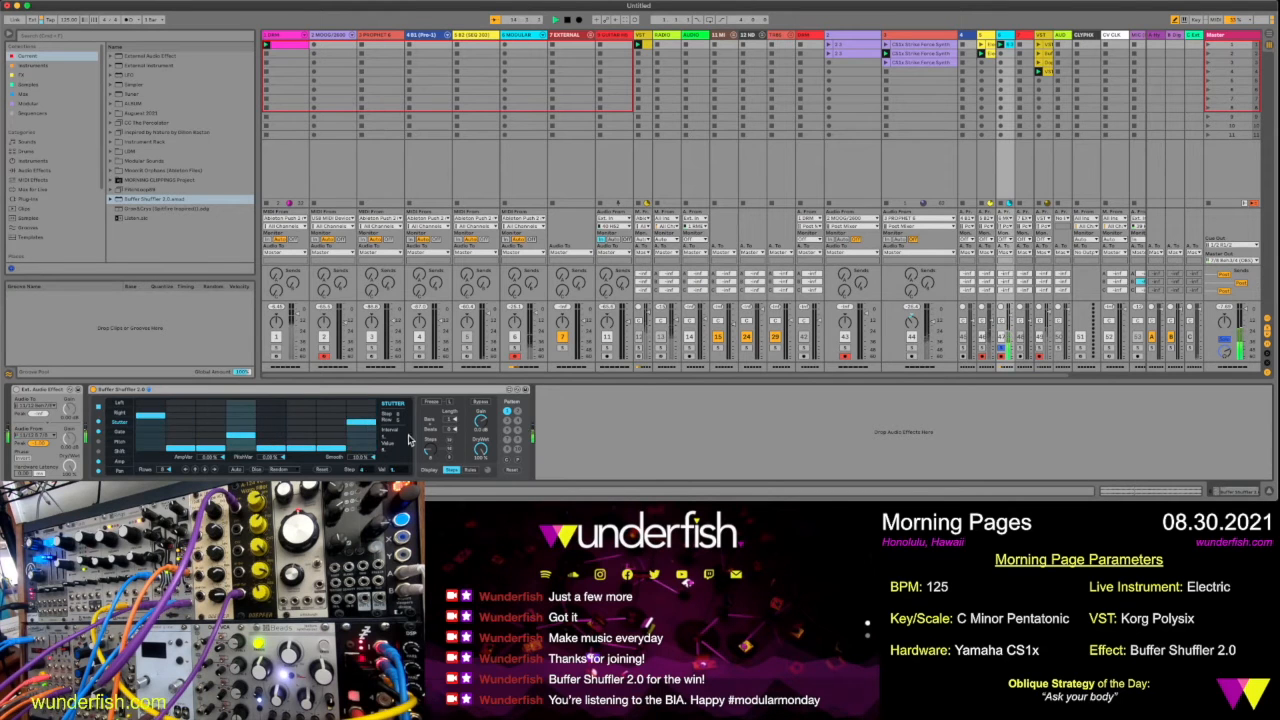
{"action": "left_click", "coordinate": [331, 440]}
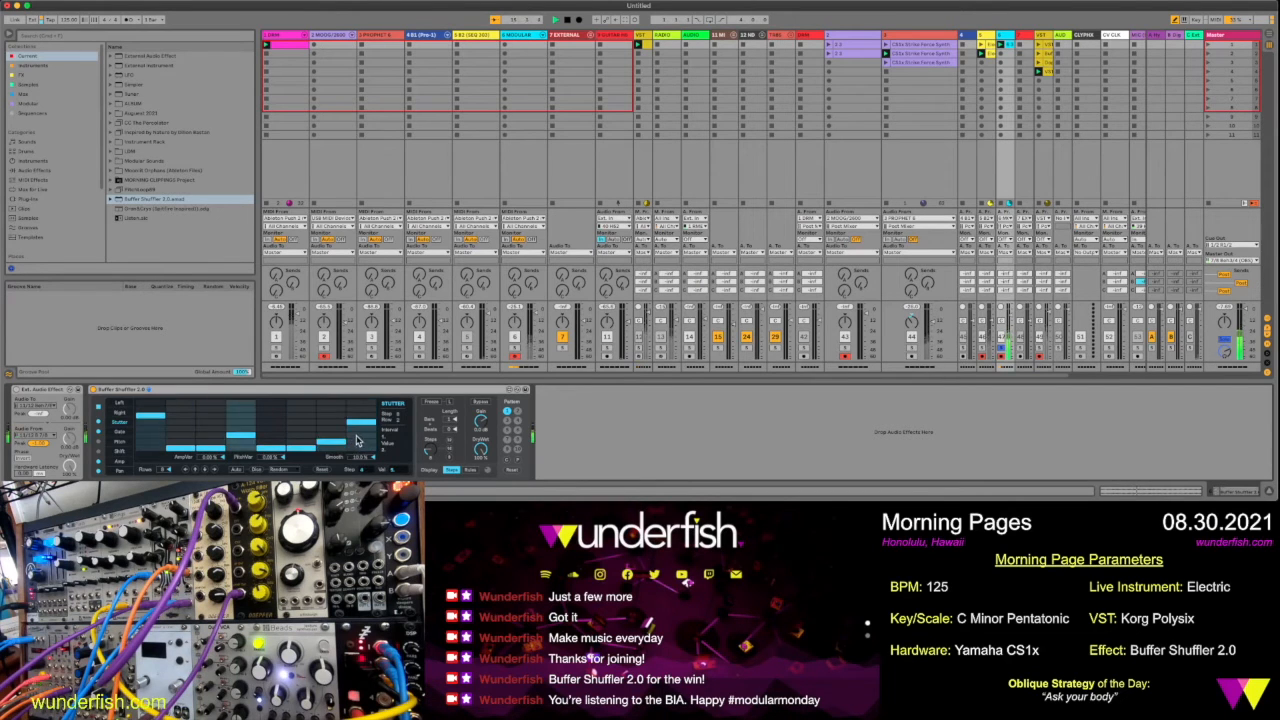
Shorten the gates of steps 1, 2, 3, 5 and 6 in Buffer Shuffler's Gate lane
{"action": "left_click", "coordinate": [122, 432]}
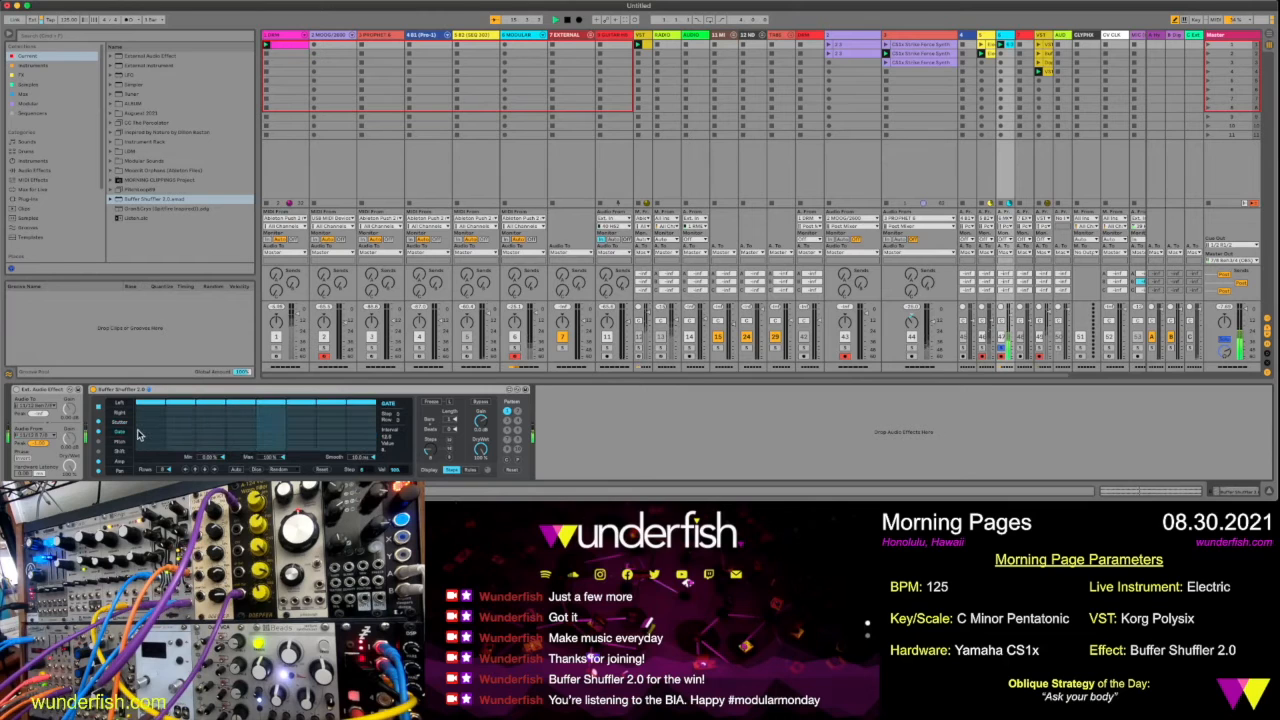
{"action": "left_click", "coordinate": [150, 436]}
{"action": "left_click", "coordinate": [180, 421]}
{"action": "left_click", "coordinate": [216, 421]}
{"action": "left_click", "coordinate": [301, 432]}
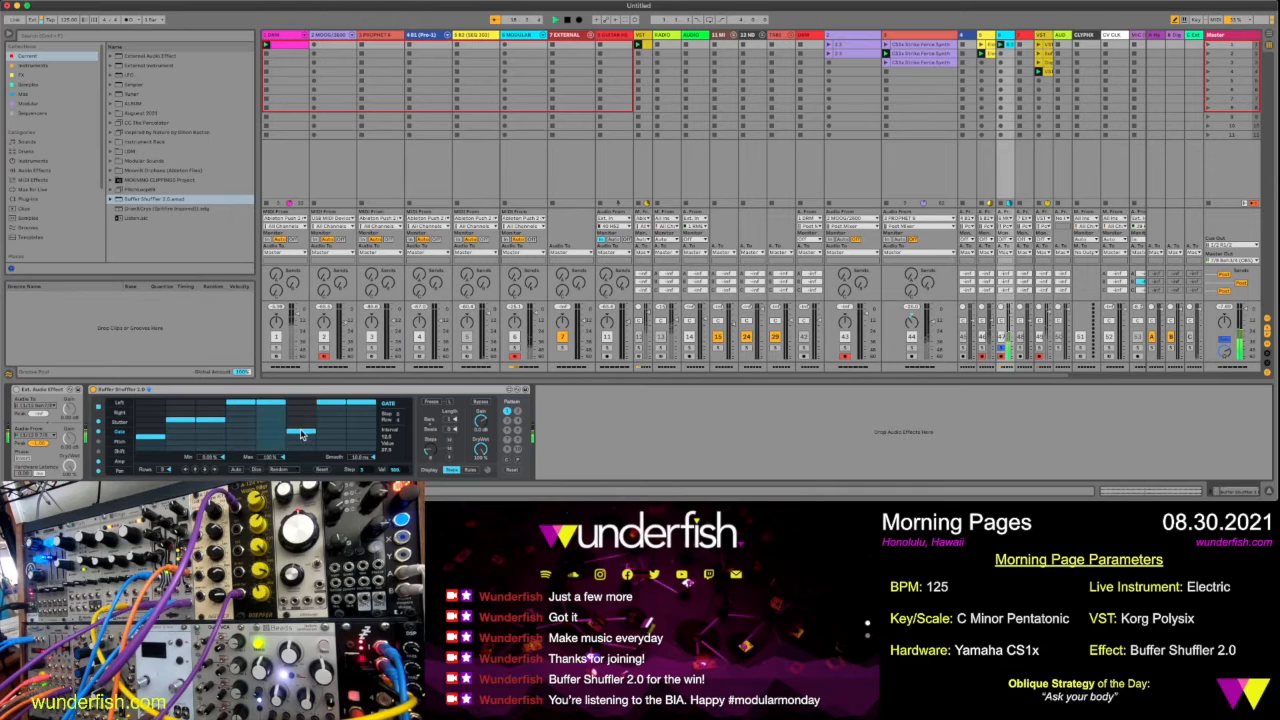
{"action": "left_click", "coordinate": [271, 443]}
{"action": "left_click", "coordinate": [273, 450]}
{"action": "left_click", "coordinate": [300, 444]}
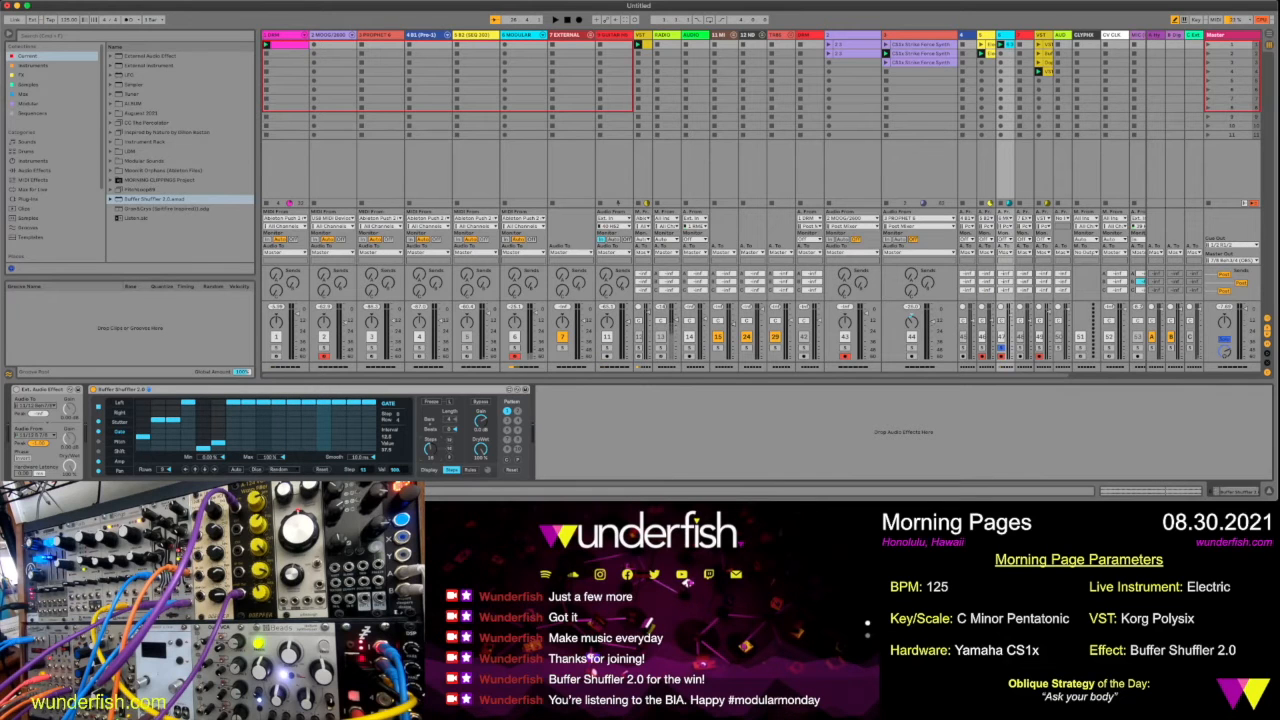
Rework the gate pattern so that the gate lengths vary across all 16 steps
{"action": "left_click", "coordinate": [256, 432]}
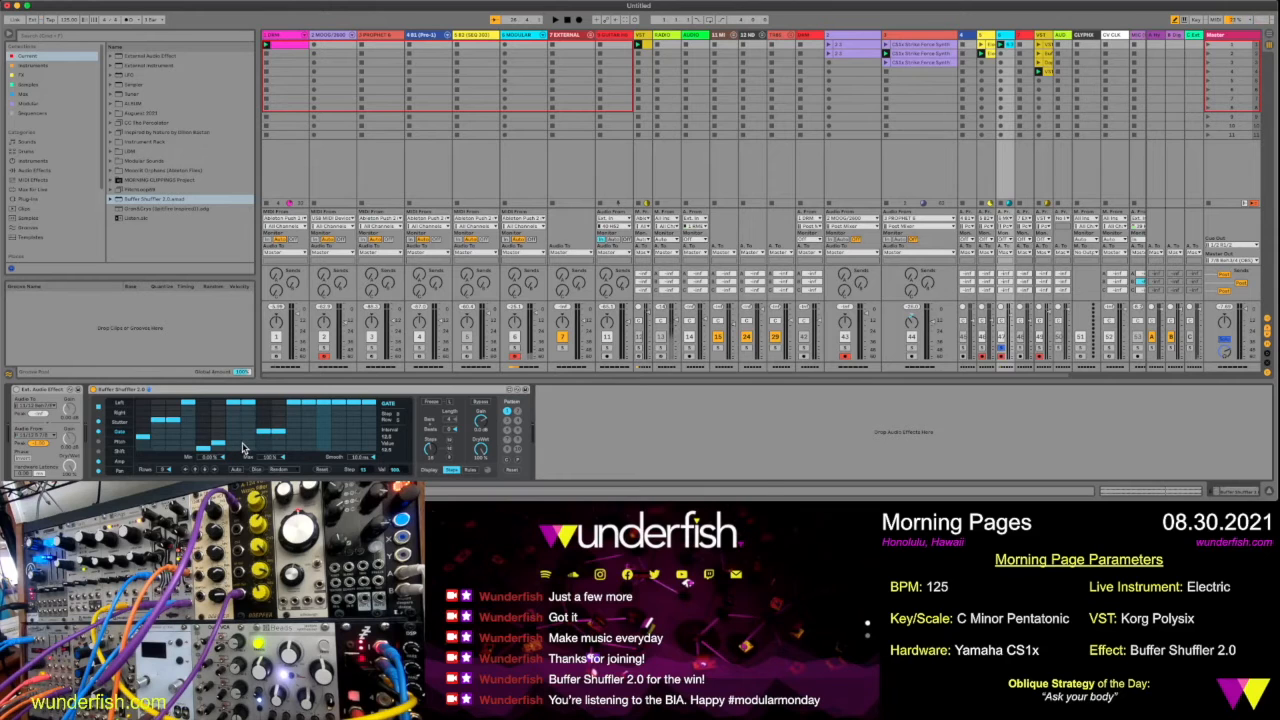
{"action": "left_click", "coordinate": [249, 413]}
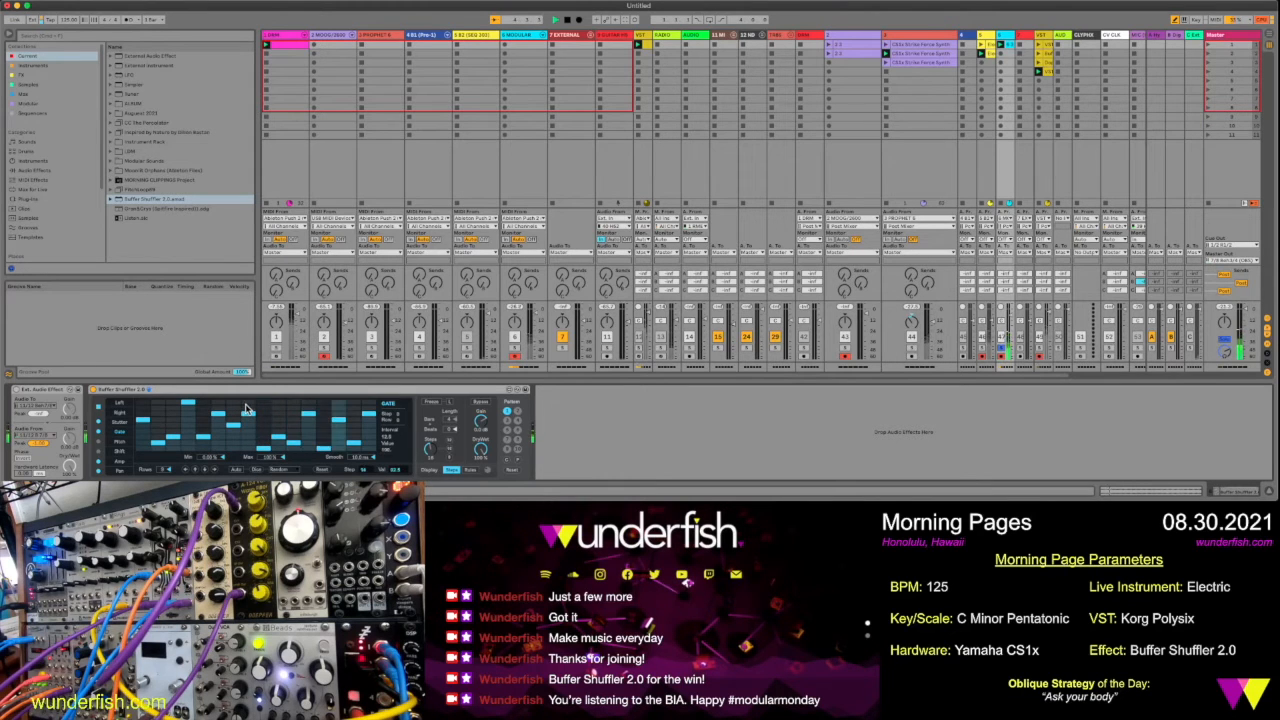
{"action": "left_click", "coordinate": [326, 438]}
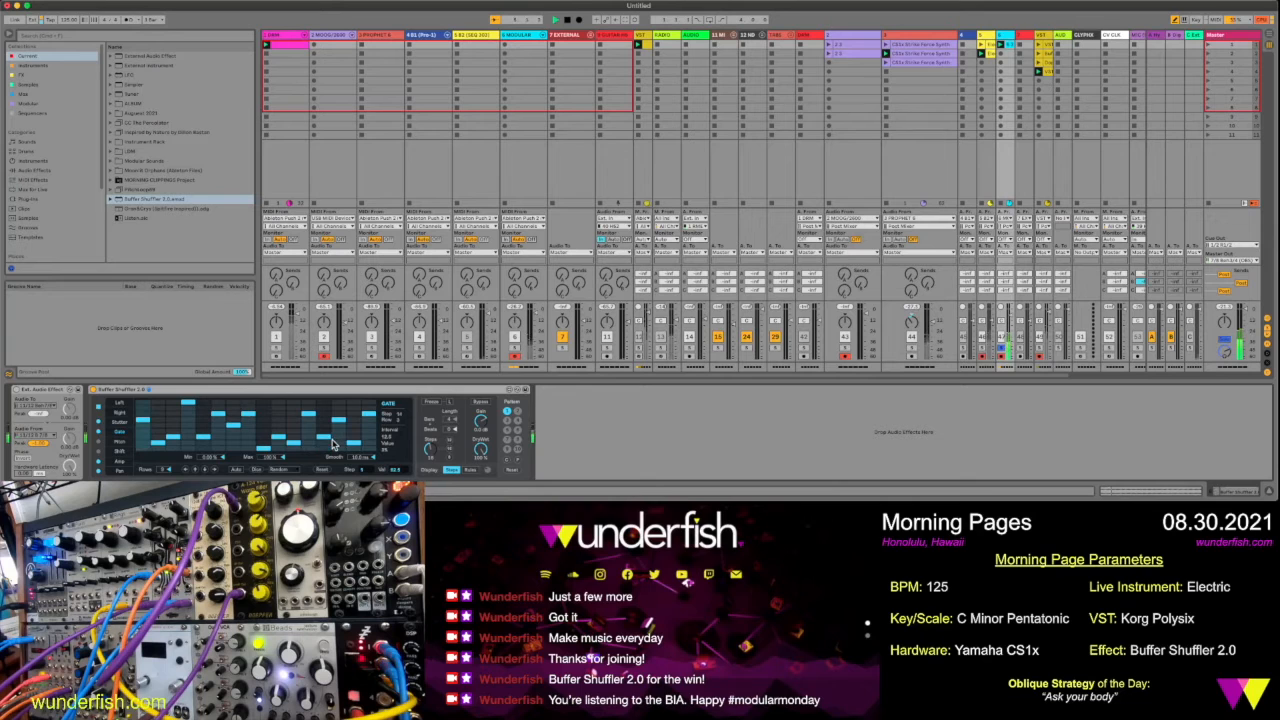
Vary the 16-step playback order in the Right lane, raising its third step, and randomize both the Right and Left lanes
{"action": "left_click", "coordinate": [127, 415]}
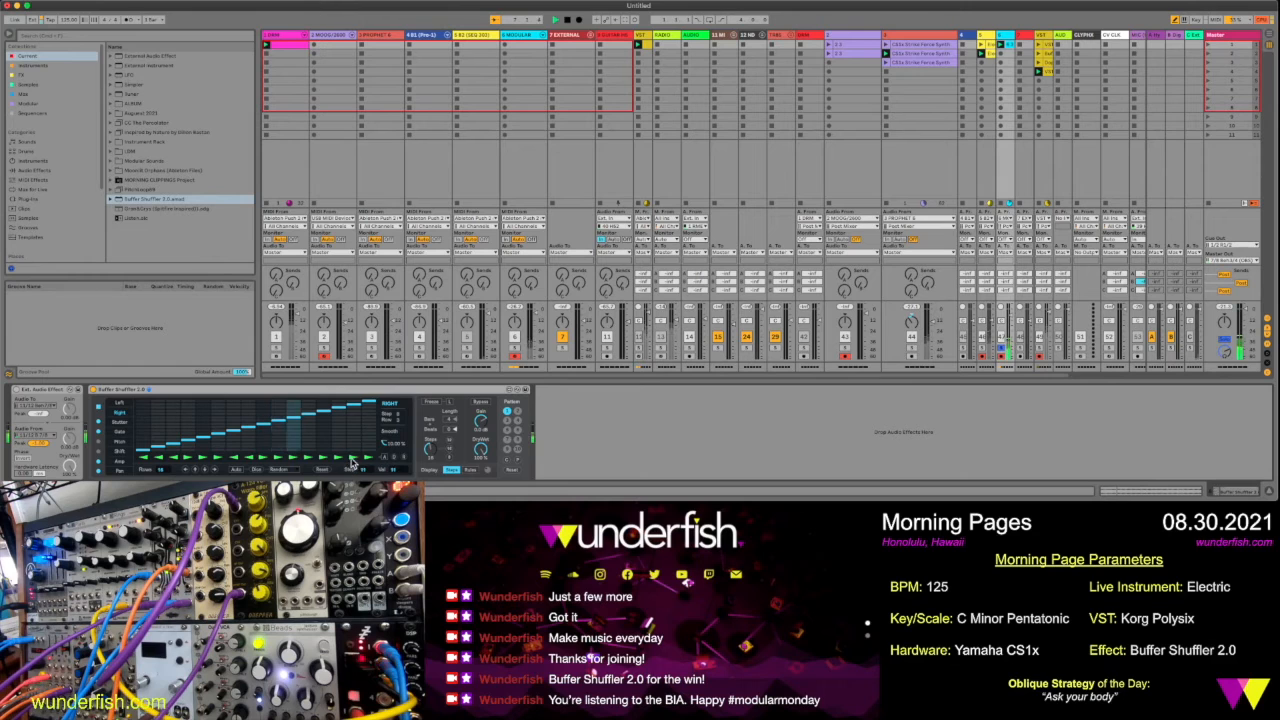
{"action": "left_click", "coordinate": [170, 408]}
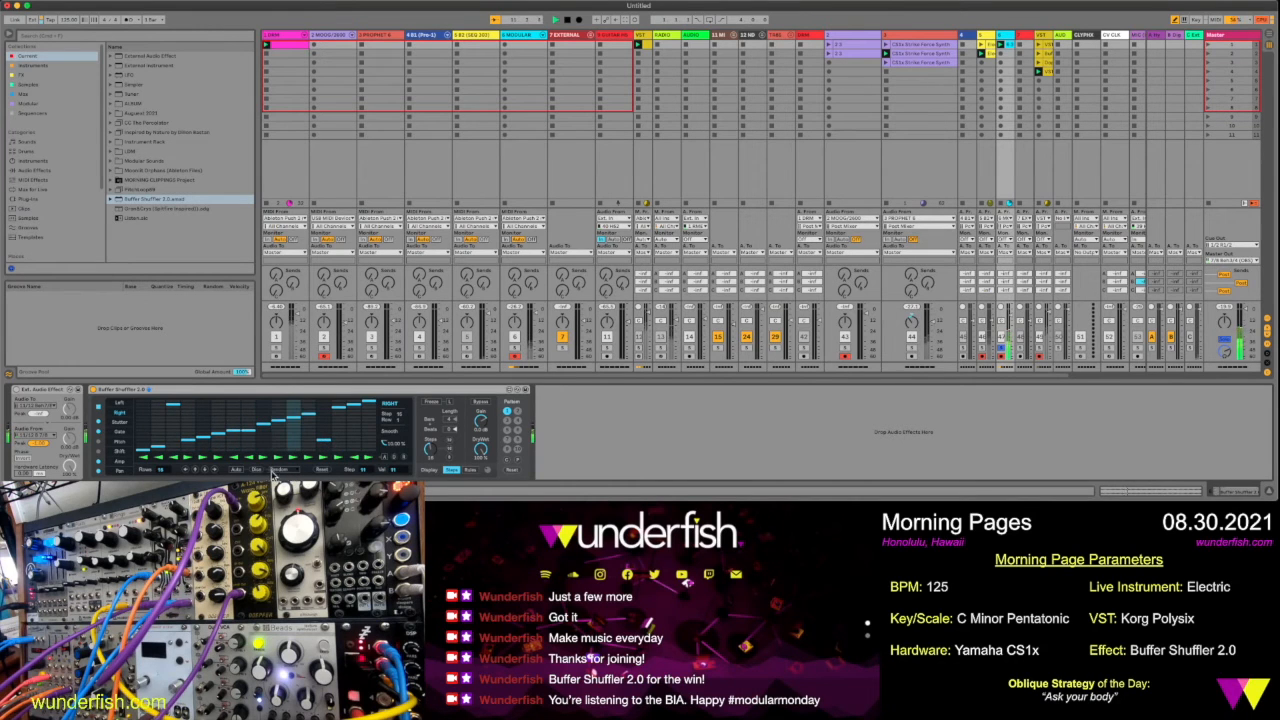
{"action": "left_click", "coordinate": [266, 471]}
{"action": "left_click", "coordinate": [125, 403]}
{"action": "left_click", "coordinate": [257, 471]}
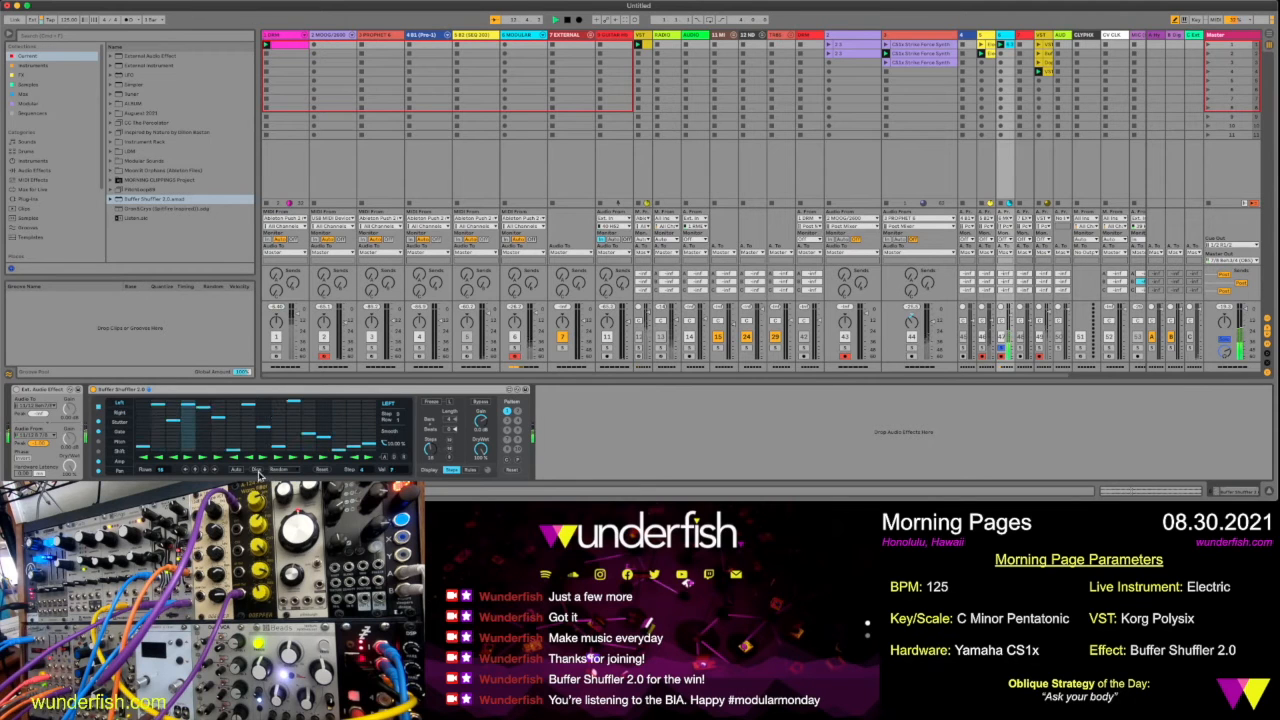
Randomize the 16-step Stutter lane and raise the stutter value of its third step
{"action": "left_click", "coordinate": [128, 423]}
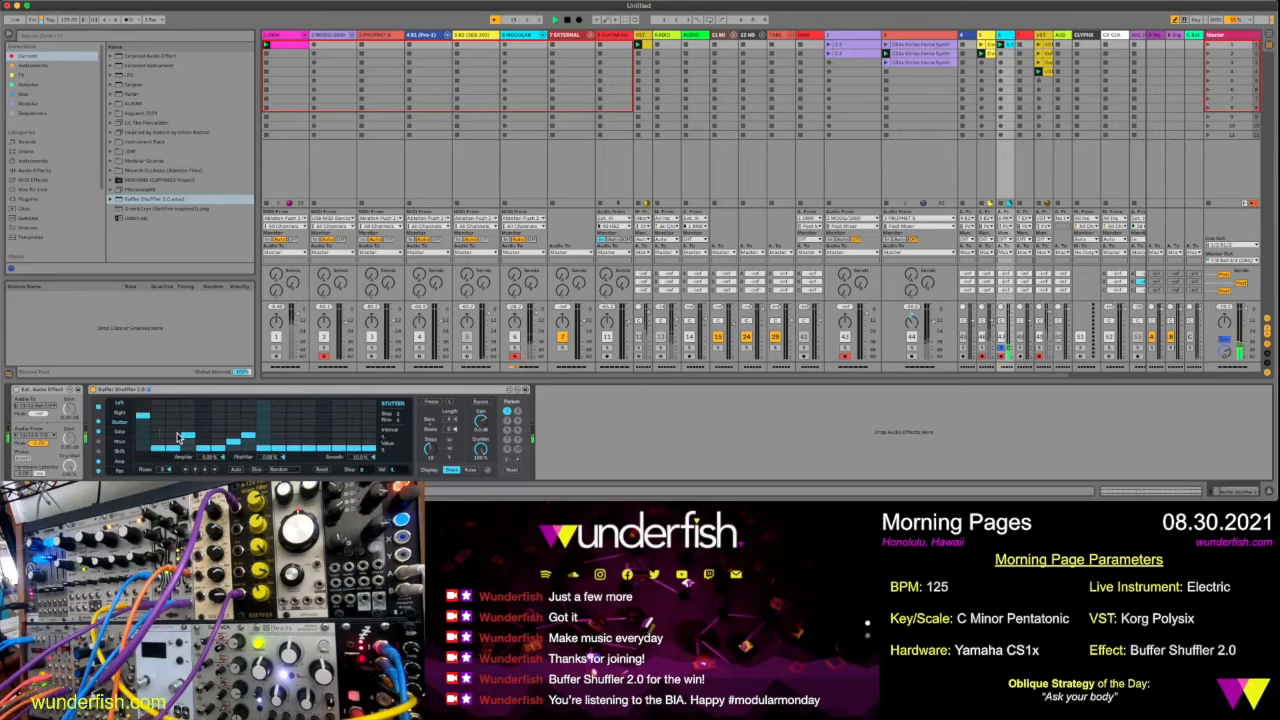
{"action": "left_click", "coordinate": [259, 472]}
{"action": "left_click", "coordinate": [172, 417]}
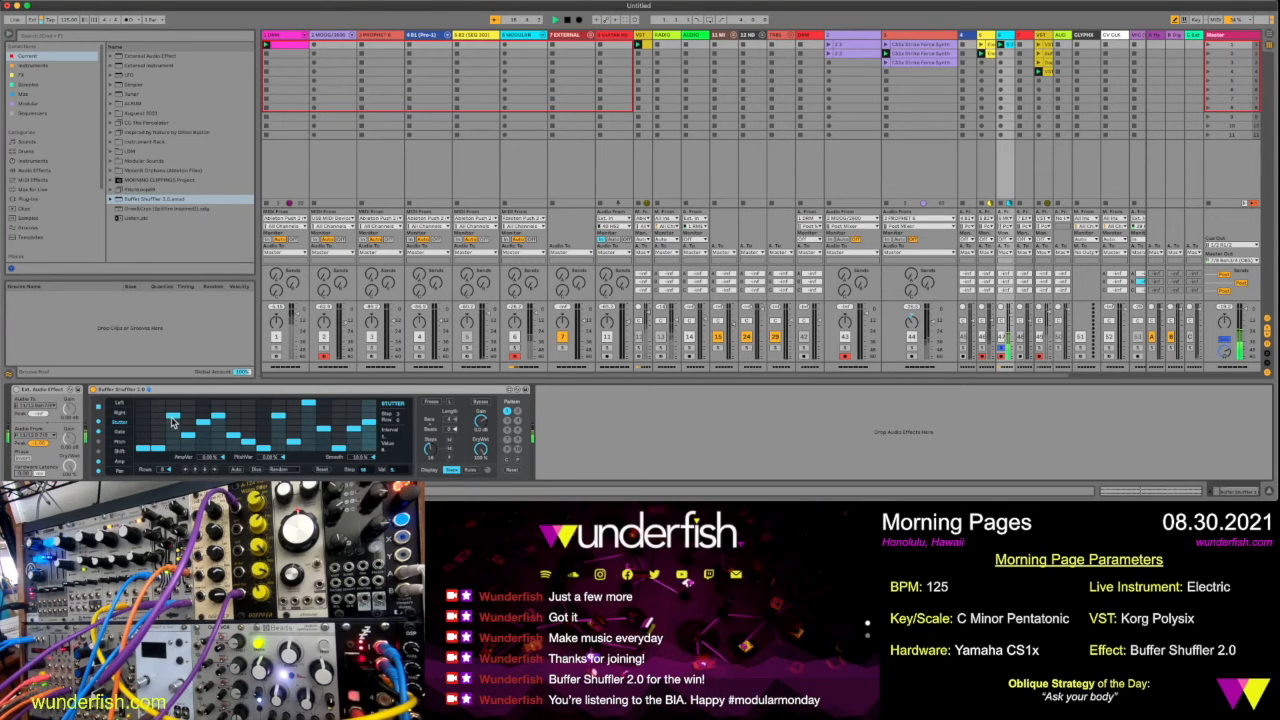
View the Shift lane, then randomize the steps of the Pitch lane
{"action": "left_click", "coordinate": [127, 454]}
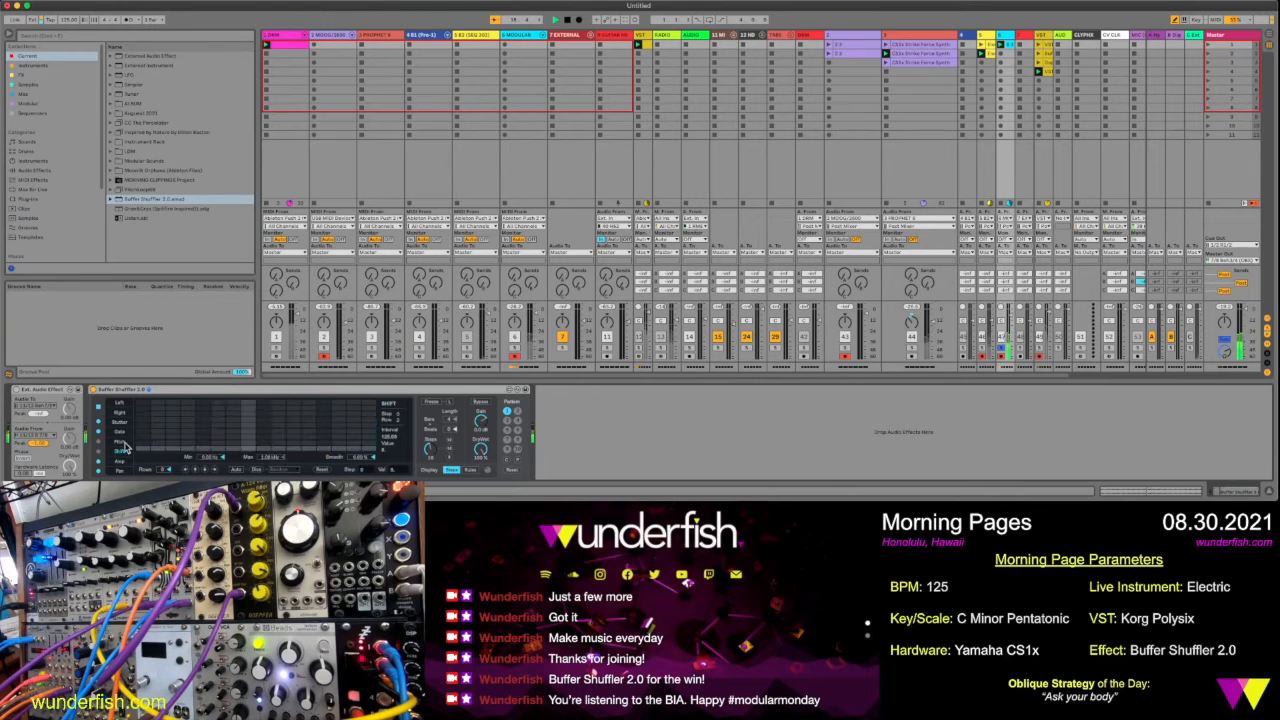
{"action": "left_click", "coordinate": [127, 442]}
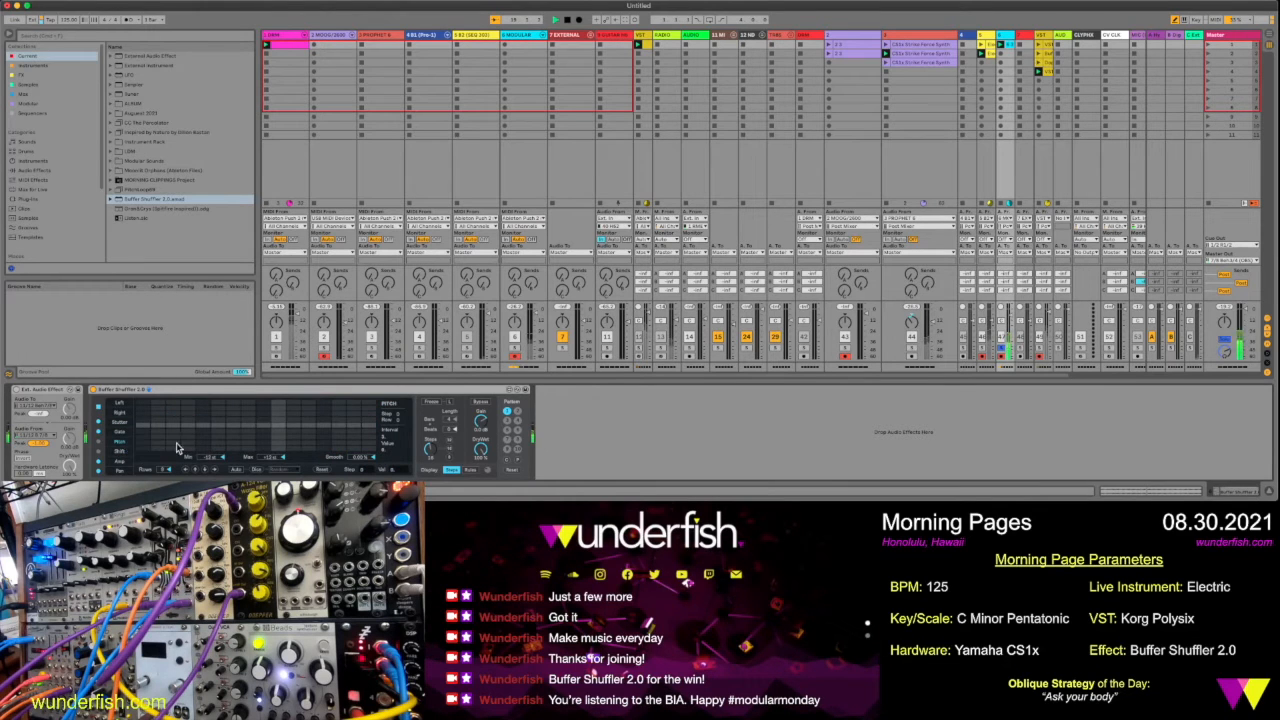
{"action": "left_click", "coordinate": [255, 470]}
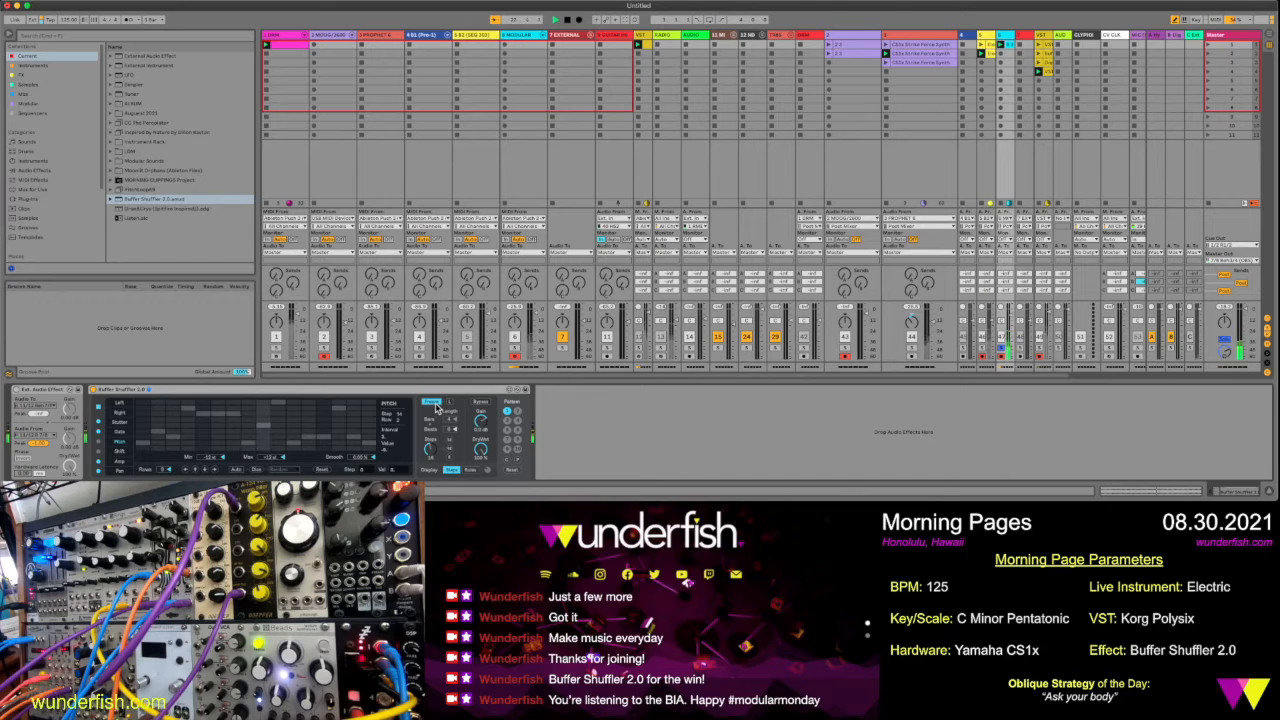
Audition Buffer Shuffler's Freeze with the Left lane shown, then toggle Bypass on and off to compare the dry and shuffled sound
{"action": "left_click", "coordinate": [434, 404]}
{"action": "left_click", "coordinate": [118, 405]}
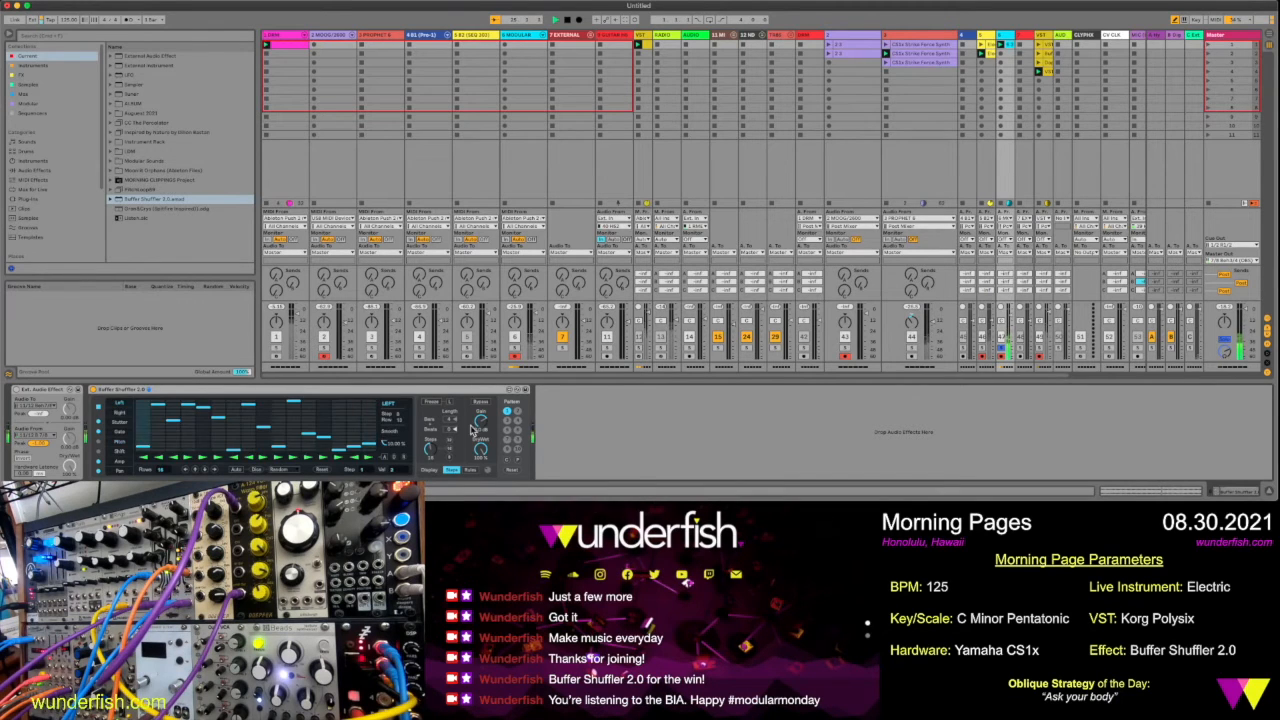
{"action": "left_click", "coordinate": [434, 403]}
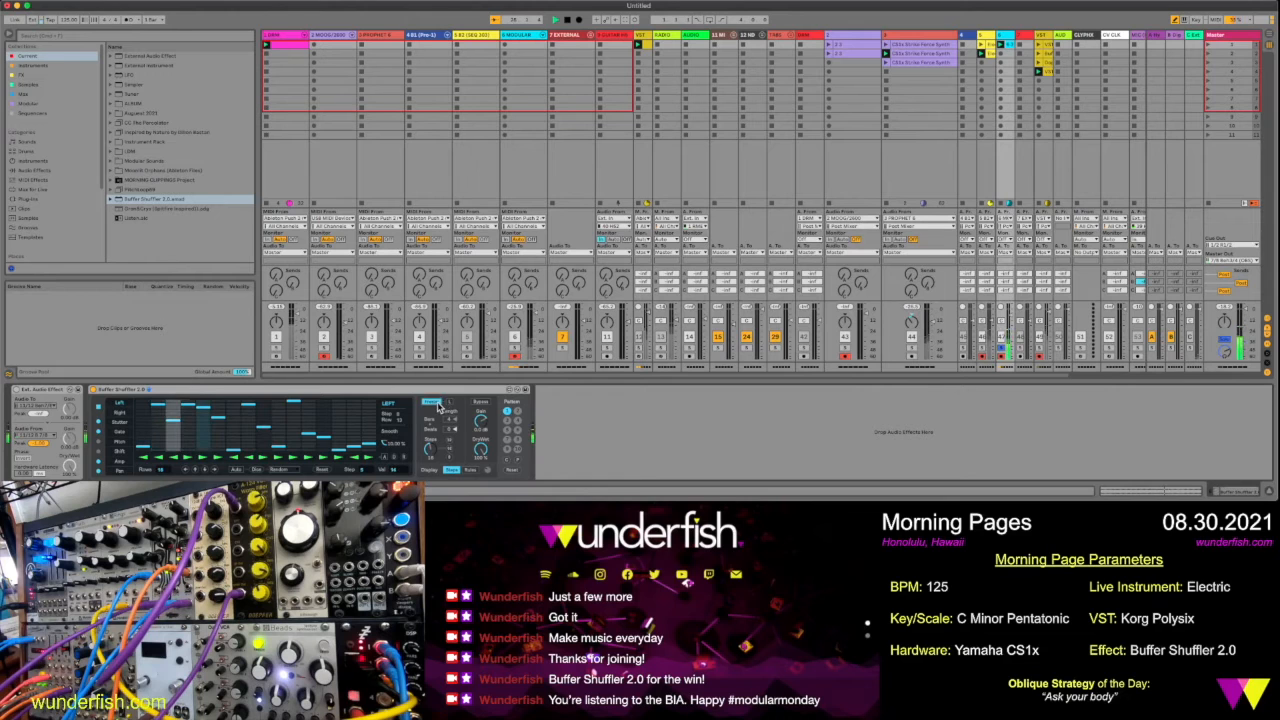
{"action": "left_click", "coordinate": [434, 403]}
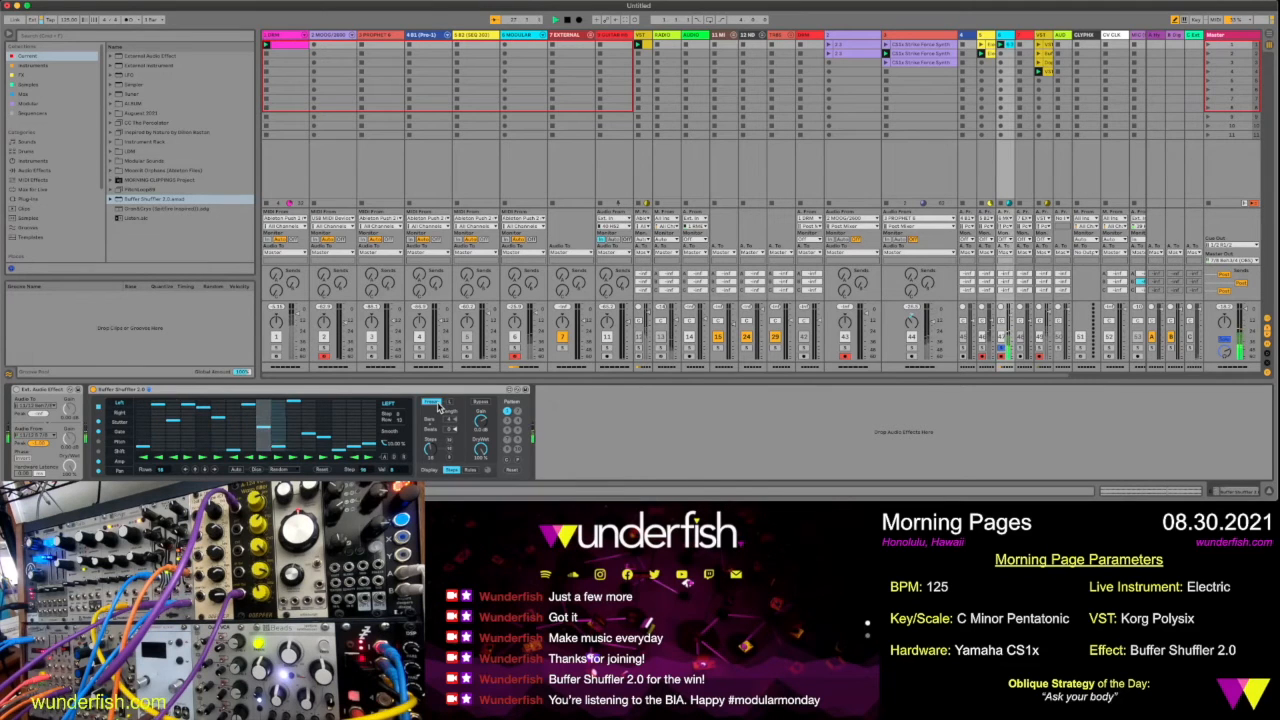
{"action": "left_click", "coordinate": [481, 404]}
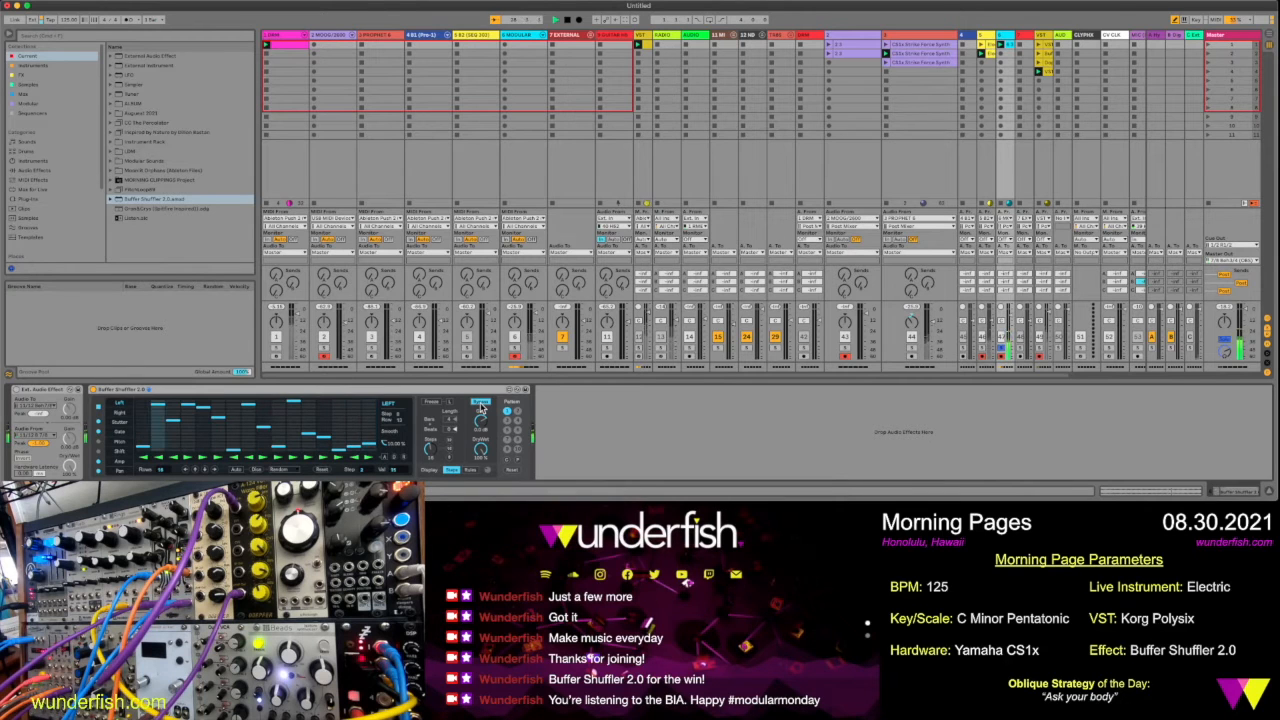
{"action": "left_click", "coordinate": [481, 404]}
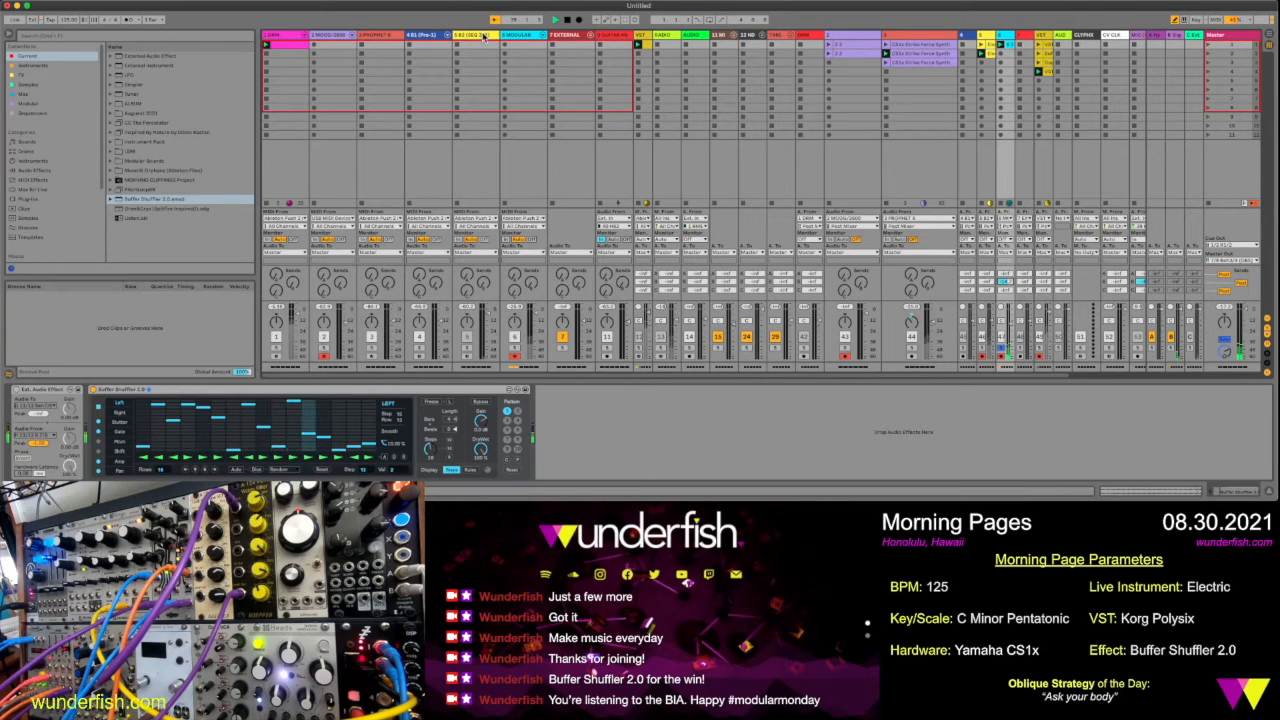
Inspect the device chains of the Polysix VST track, the loop tracks, the modular track and the Moog track
{"action": "left_click", "coordinate": [646, 40]}
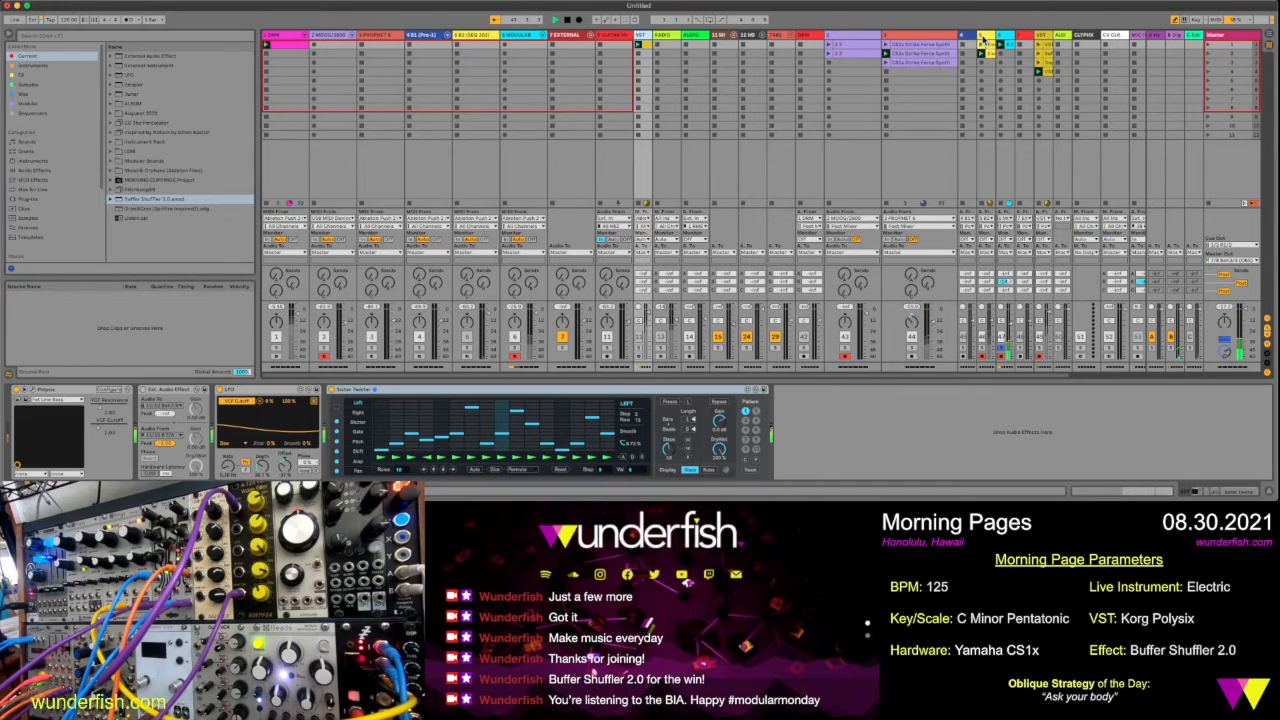
{"action": "left_click", "coordinate": [982, 39]}
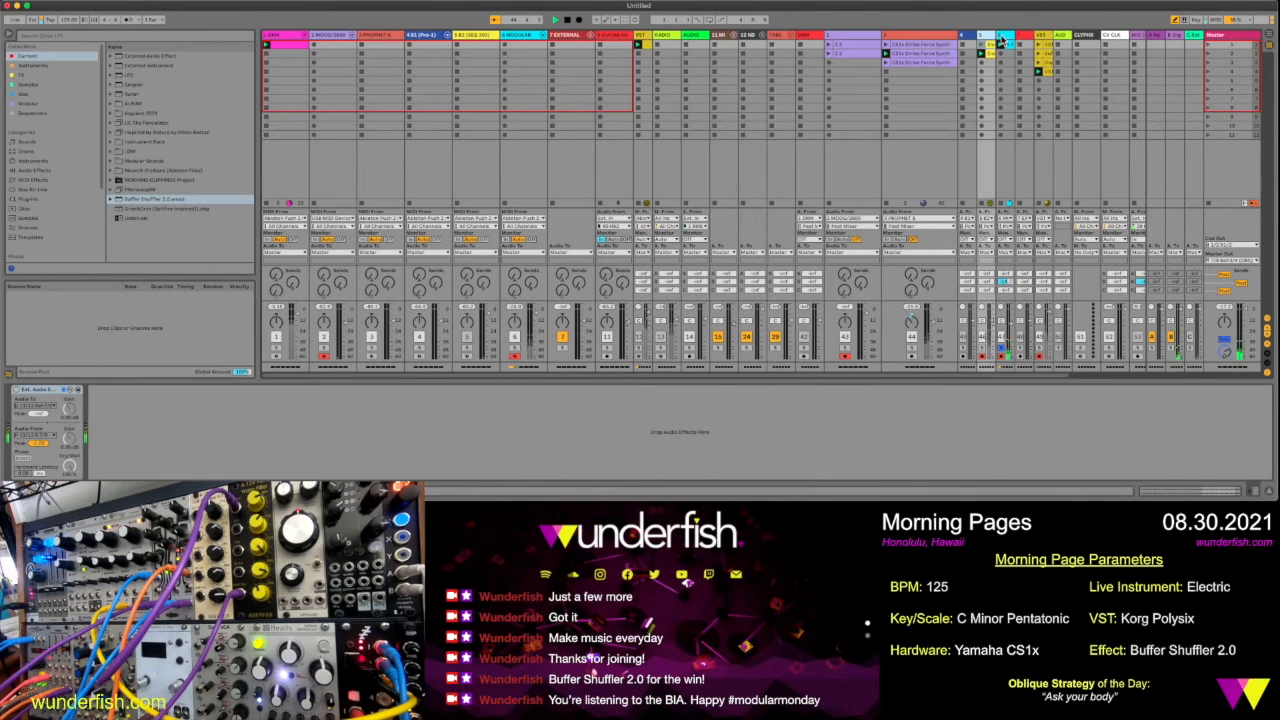
{"action": "left_click", "coordinate": [1008, 38]}
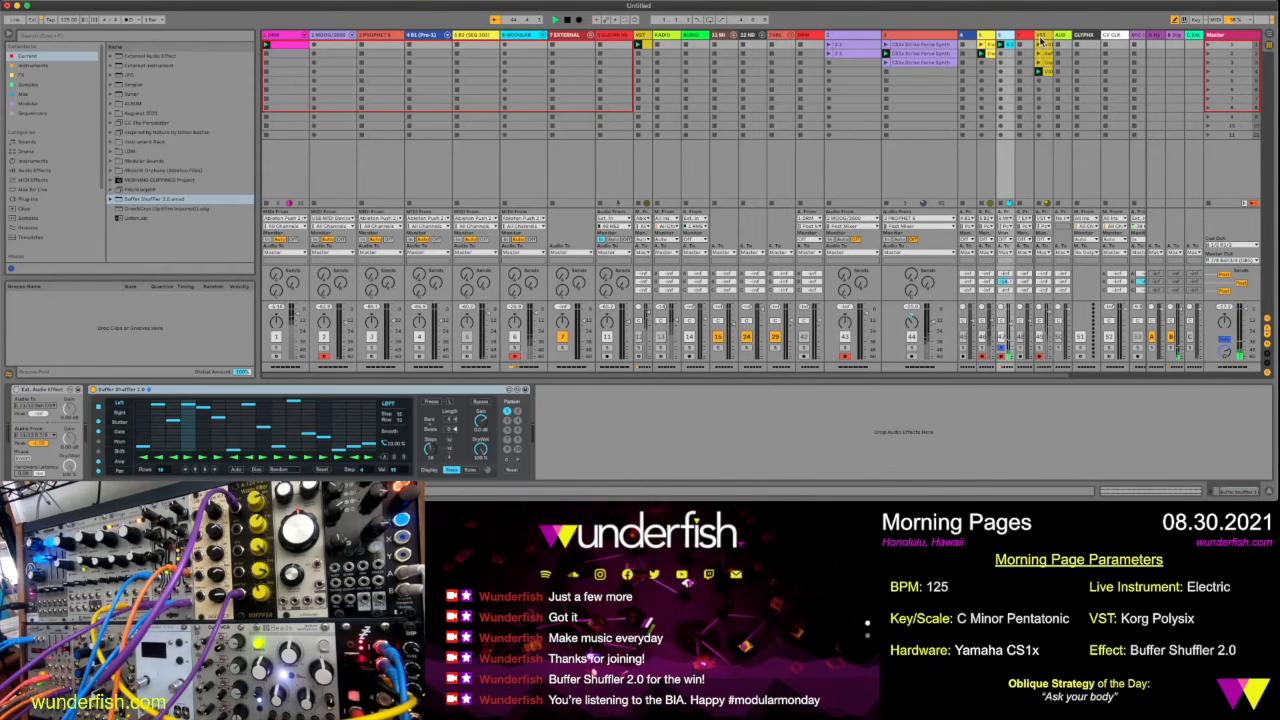
{"action": "left_click", "coordinate": [1040, 40]}
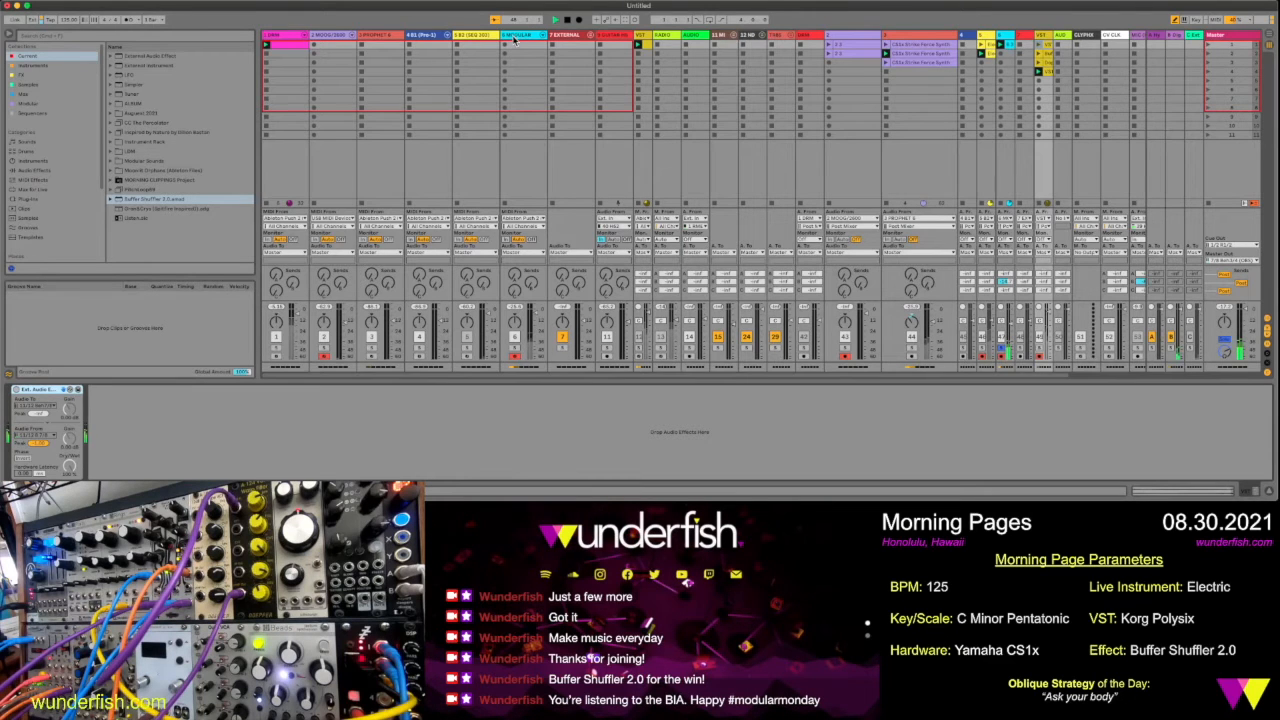
{"action": "left_click", "coordinate": [340, 36]}
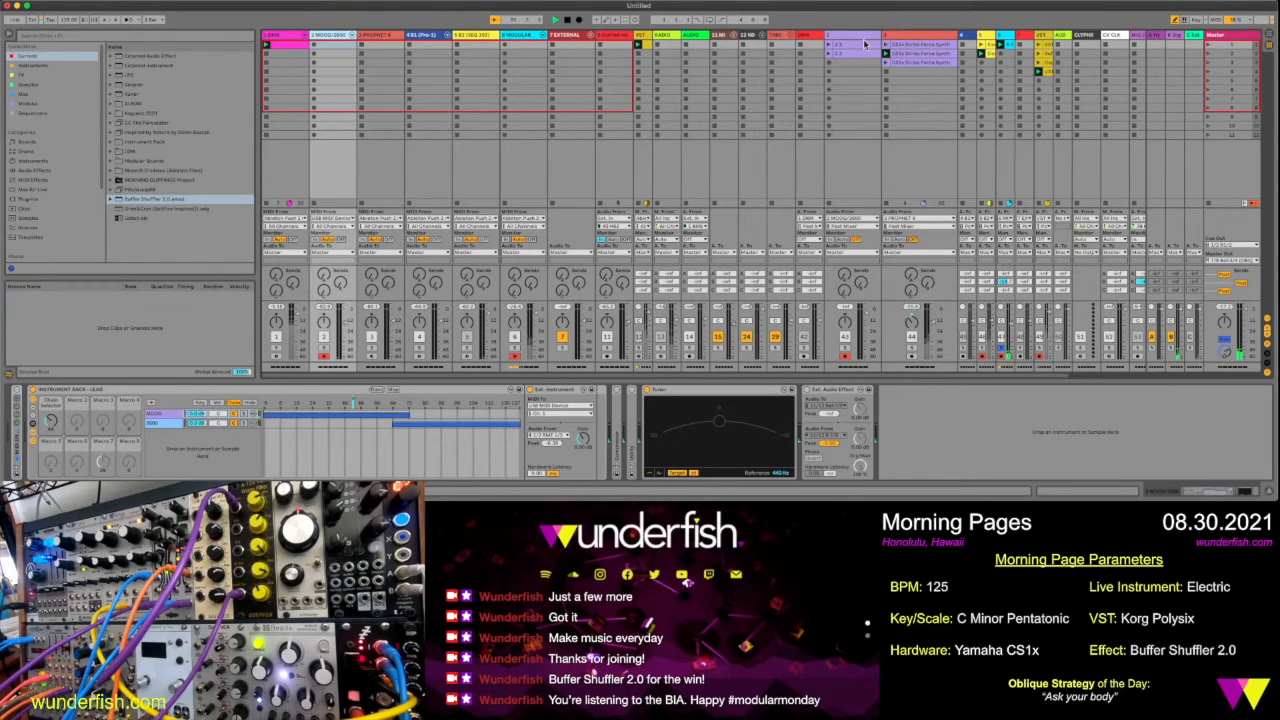
{"action": "left_click", "coordinate": [638, 38]}
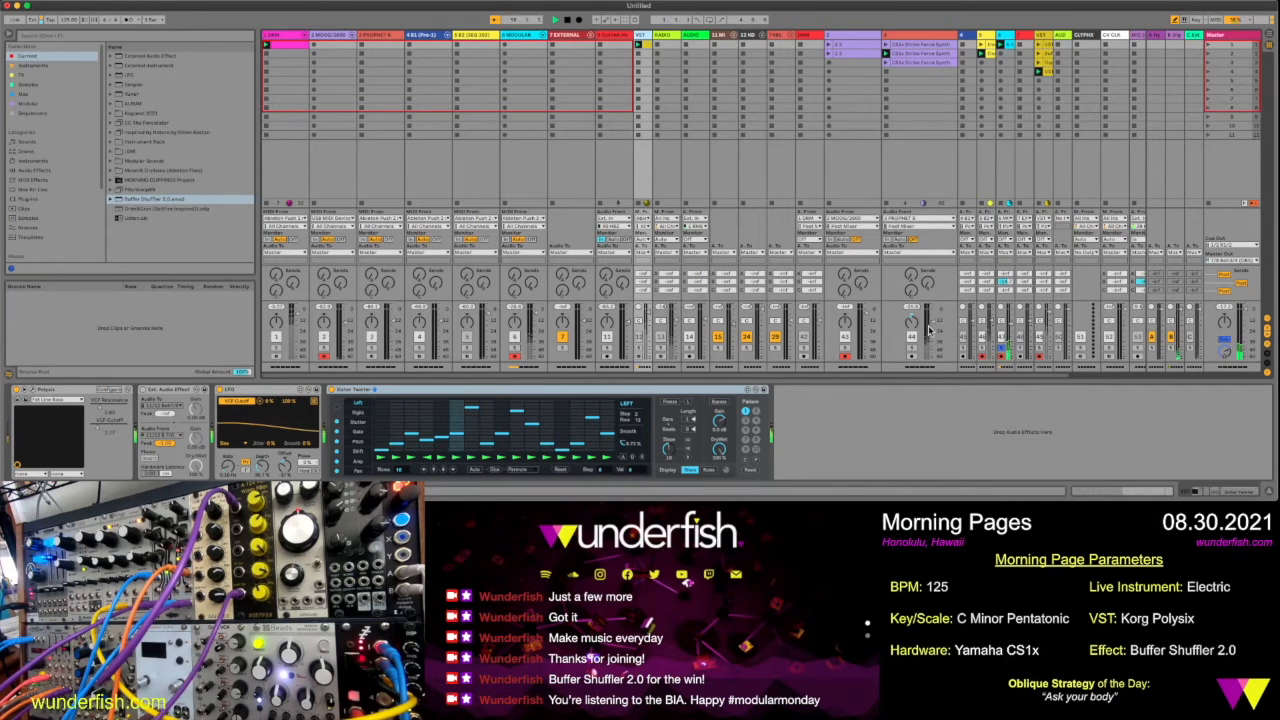
Unsolo track 47 to bring the full mix back, and switch the playing Electric loop on track 46
{"action": "left_click", "coordinate": [1002, 347]}
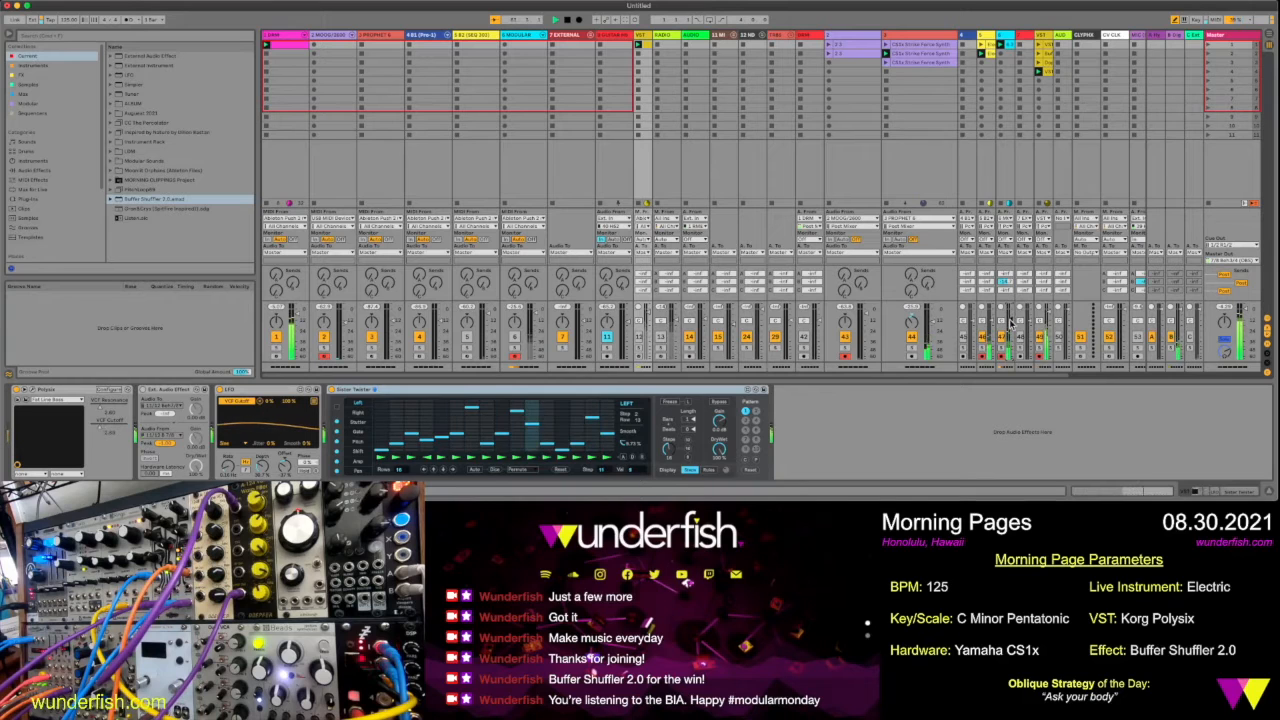
{"action": "left_click", "coordinate": [986, 52]}
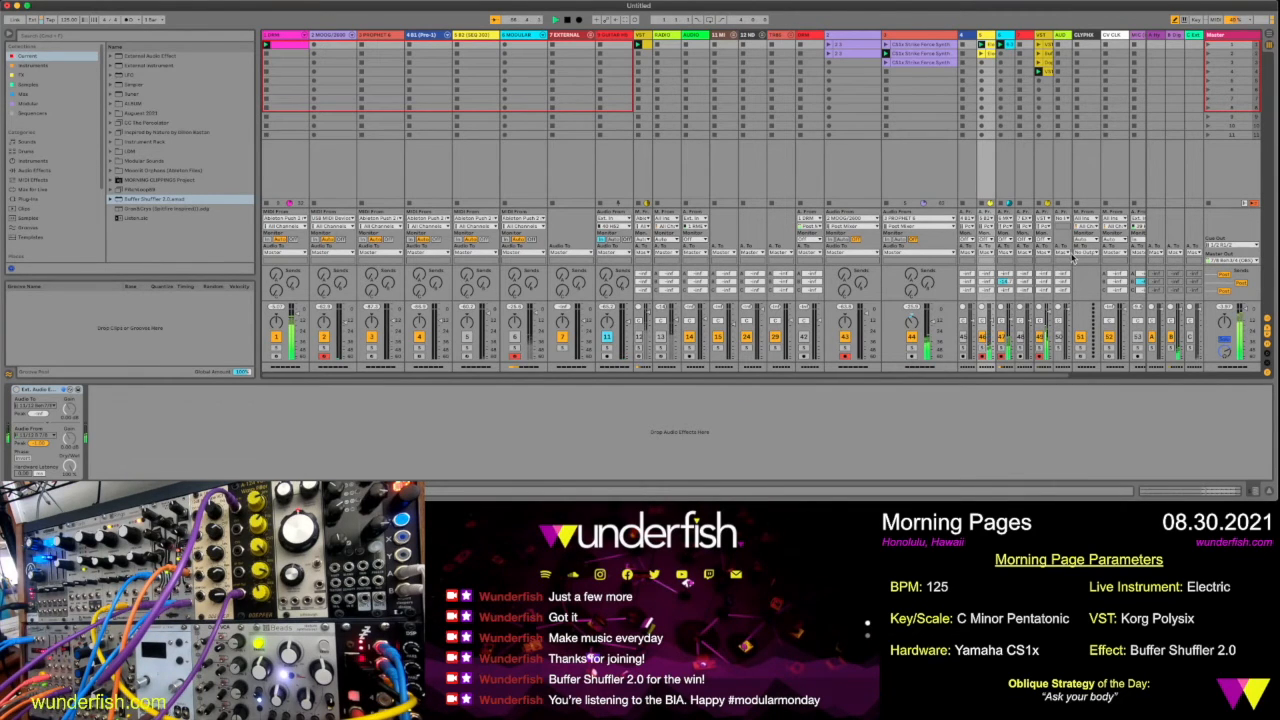
Switch the playing VST clip, then launch the first clip on track 43 and audition that track briefly in solo
{"action": "left_click", "coordinate": [1038, 64]}
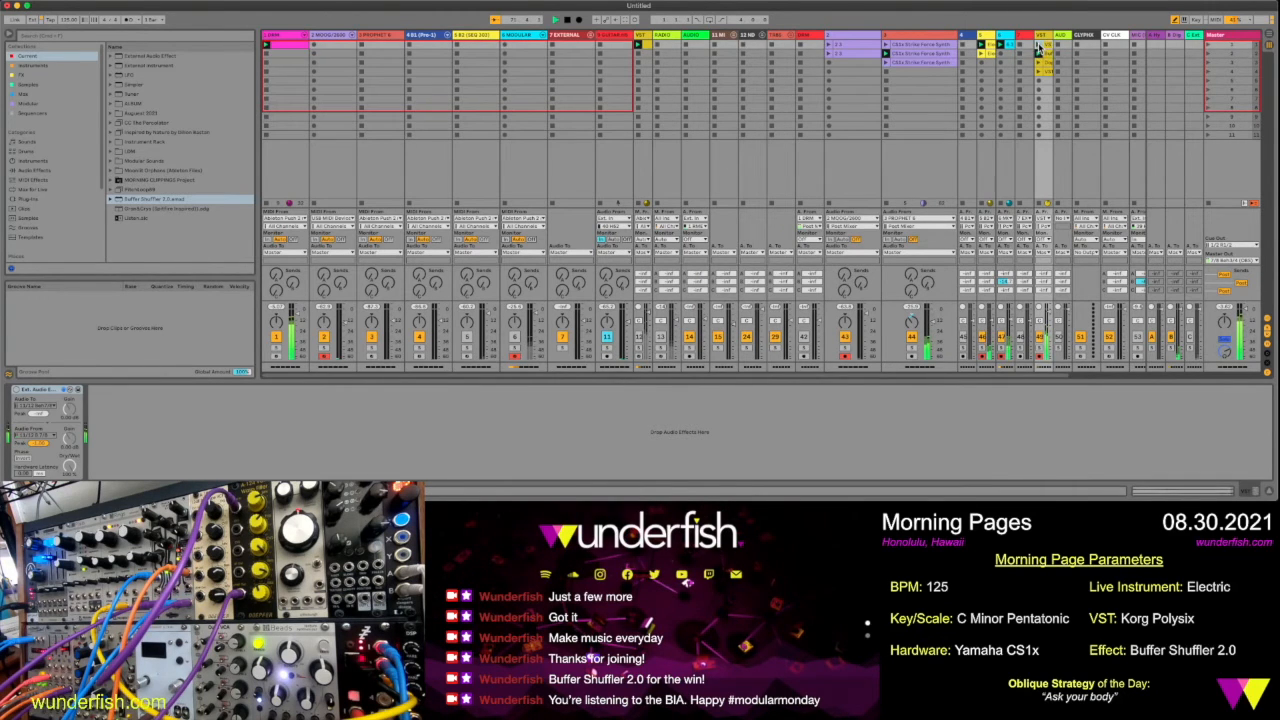
{"action": "left_click", "coordinate": [838, 40]}
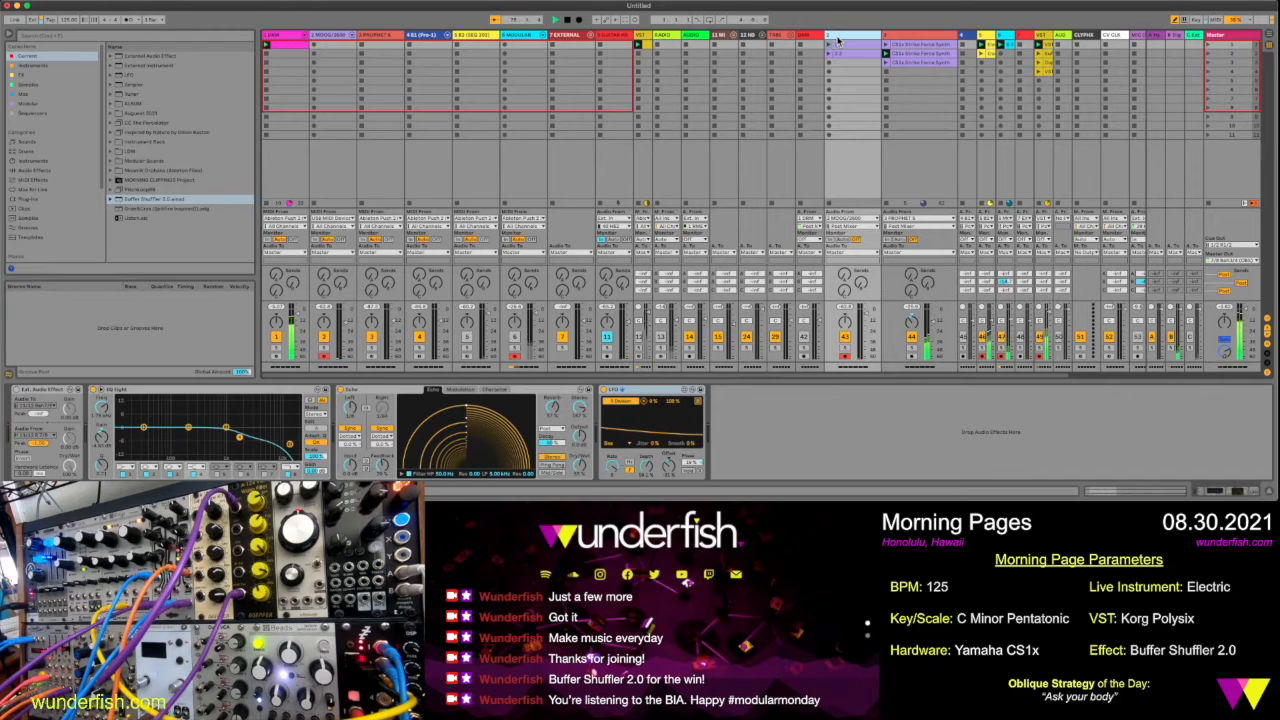
{"action": "left_click", "coordinate": [829, 44]}
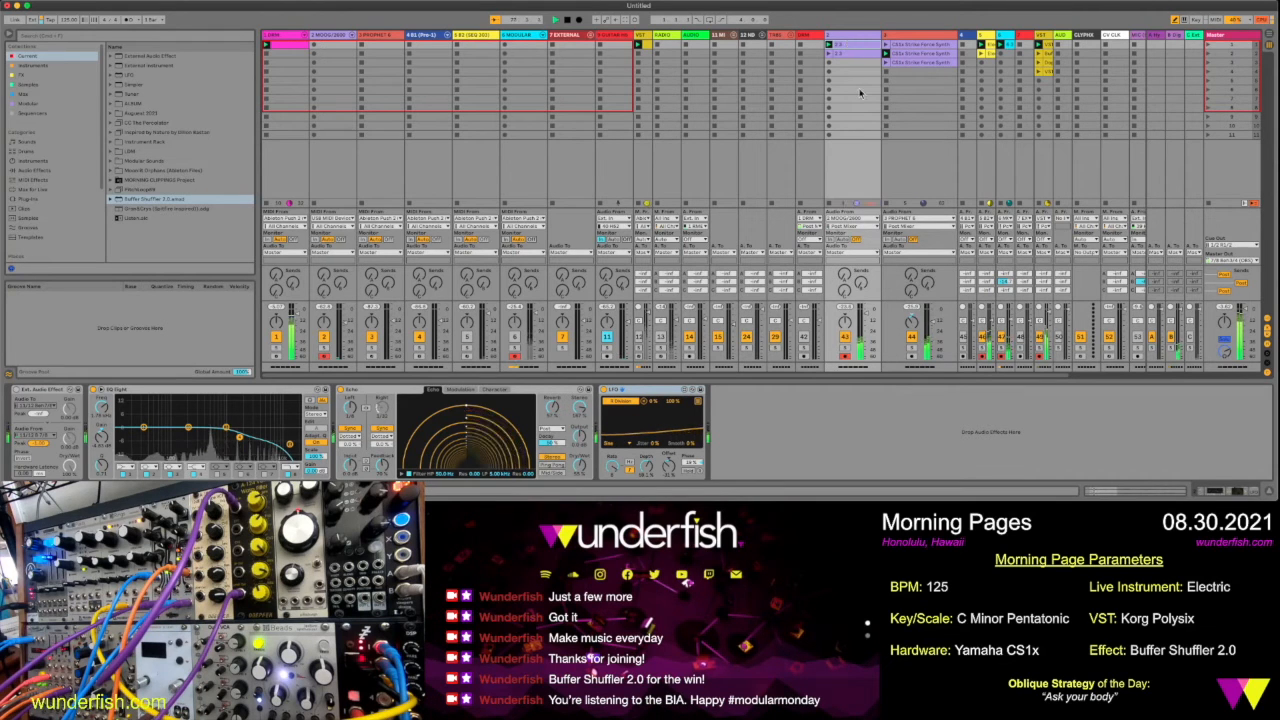
{"action": "left_click", "coordinate": [845, 348]}
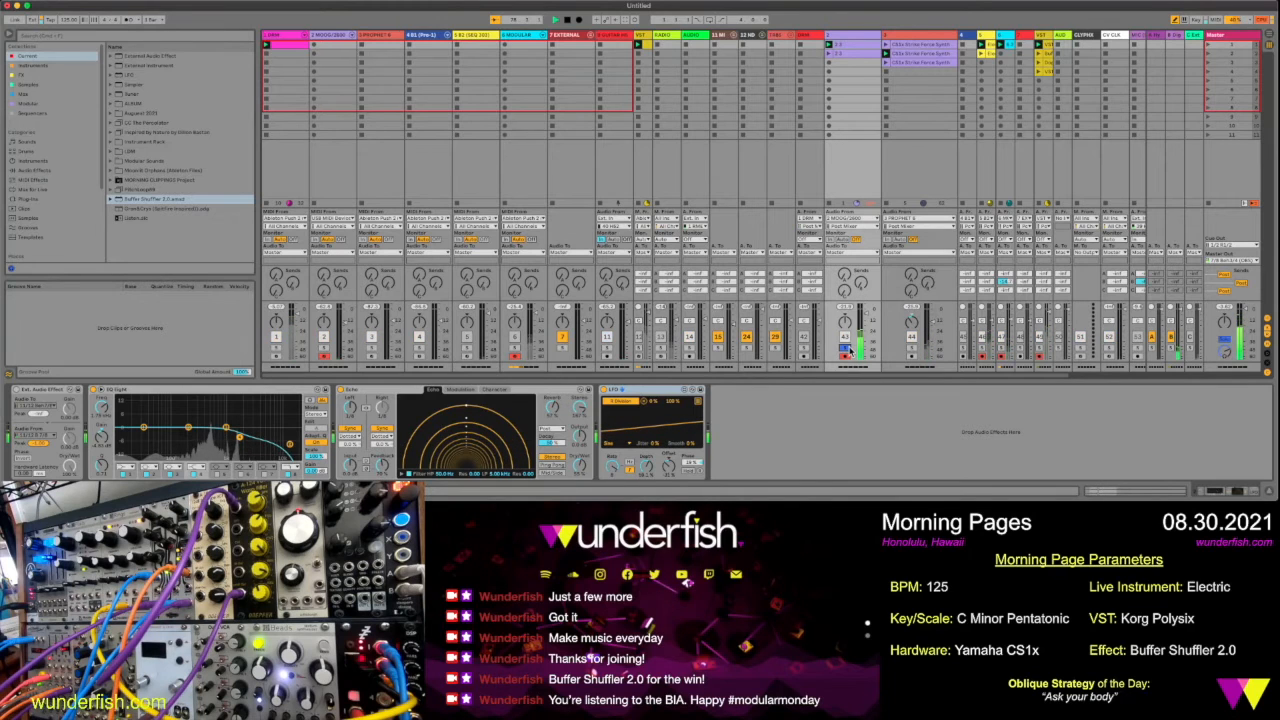
{"action": "left_click", "coordinate": [845, 348]}
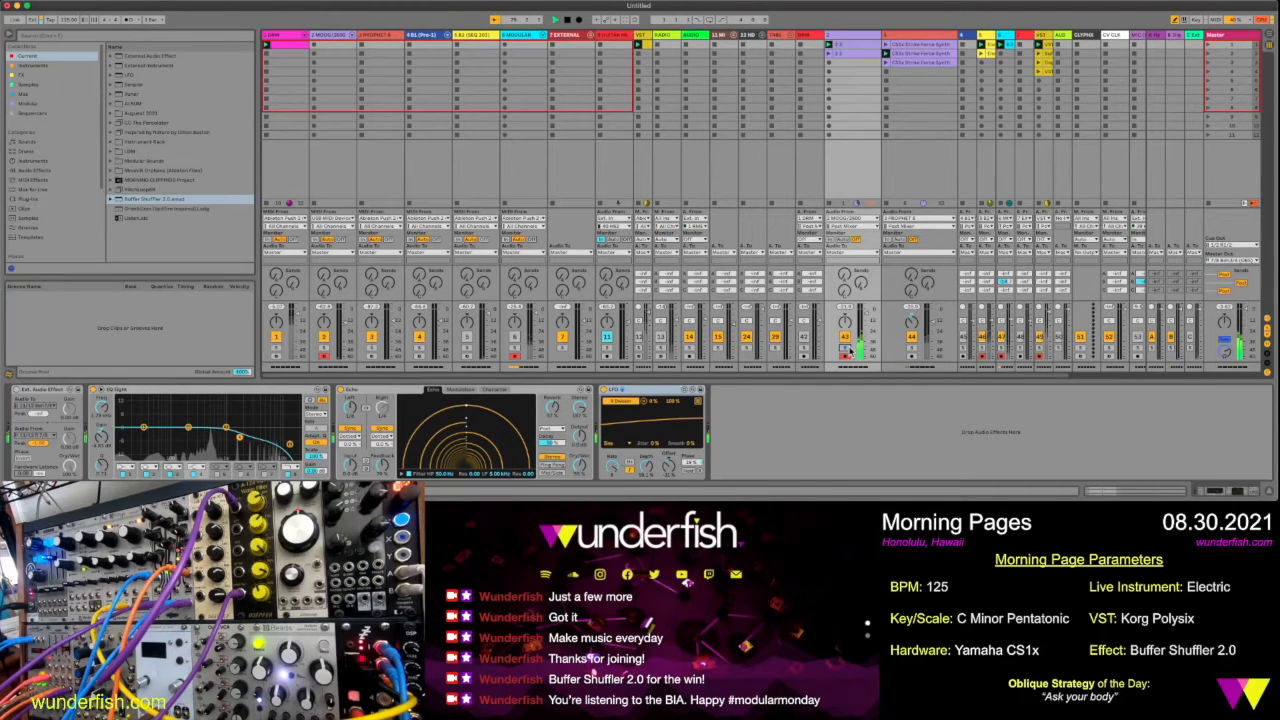
Rename the two clips on track 43 as CS1x Arp 1 and Arp 2 CS1x, and launch the second one
{"action": "left_click", "coordinate": [855, 46]}
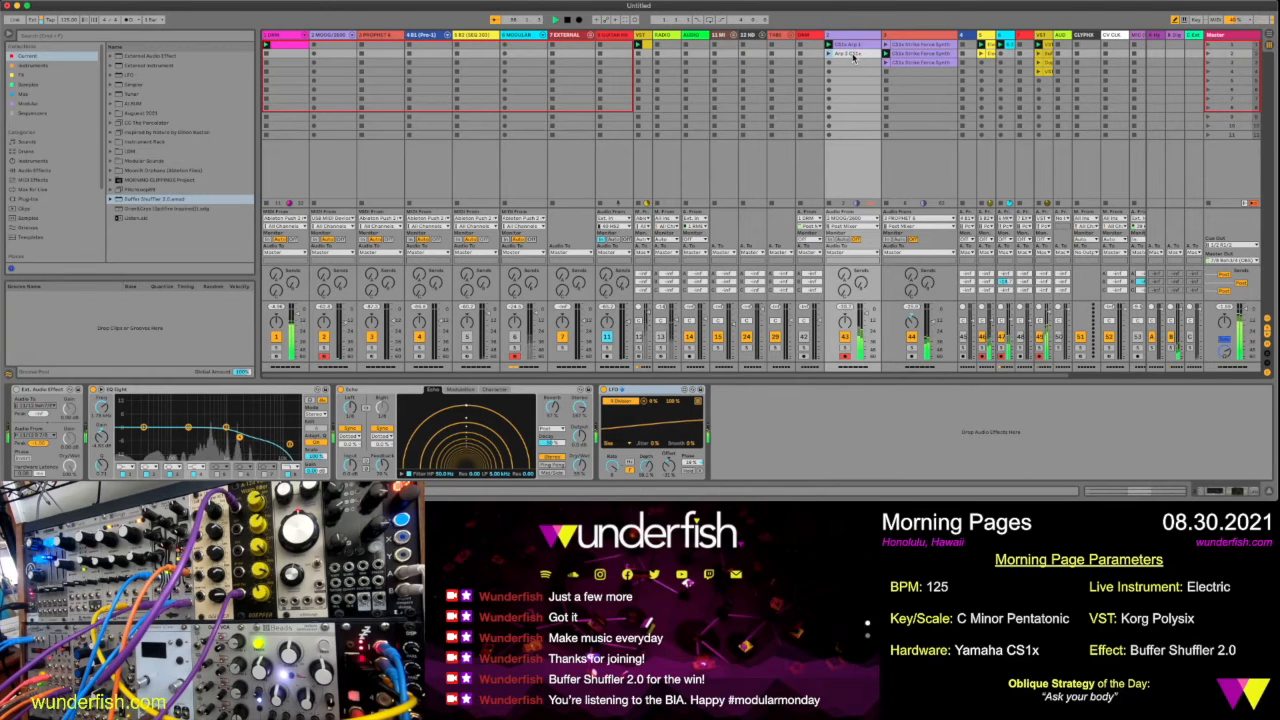
{"action": "left_click", "coordinate": [829, 55]}
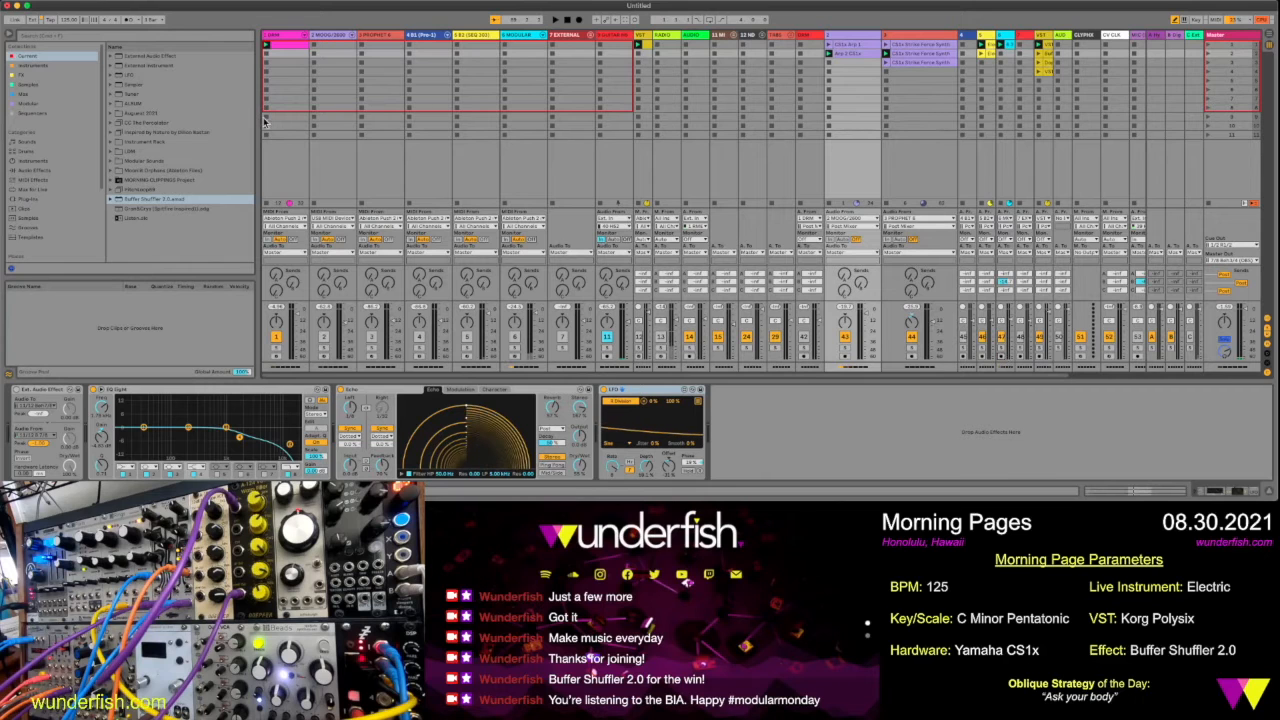
Move the drum track beside the CS1x arp track and place the session clips from drums through VST at the start of the Arrangement
{"action": "left_click", "coordinate": [283, 38]}
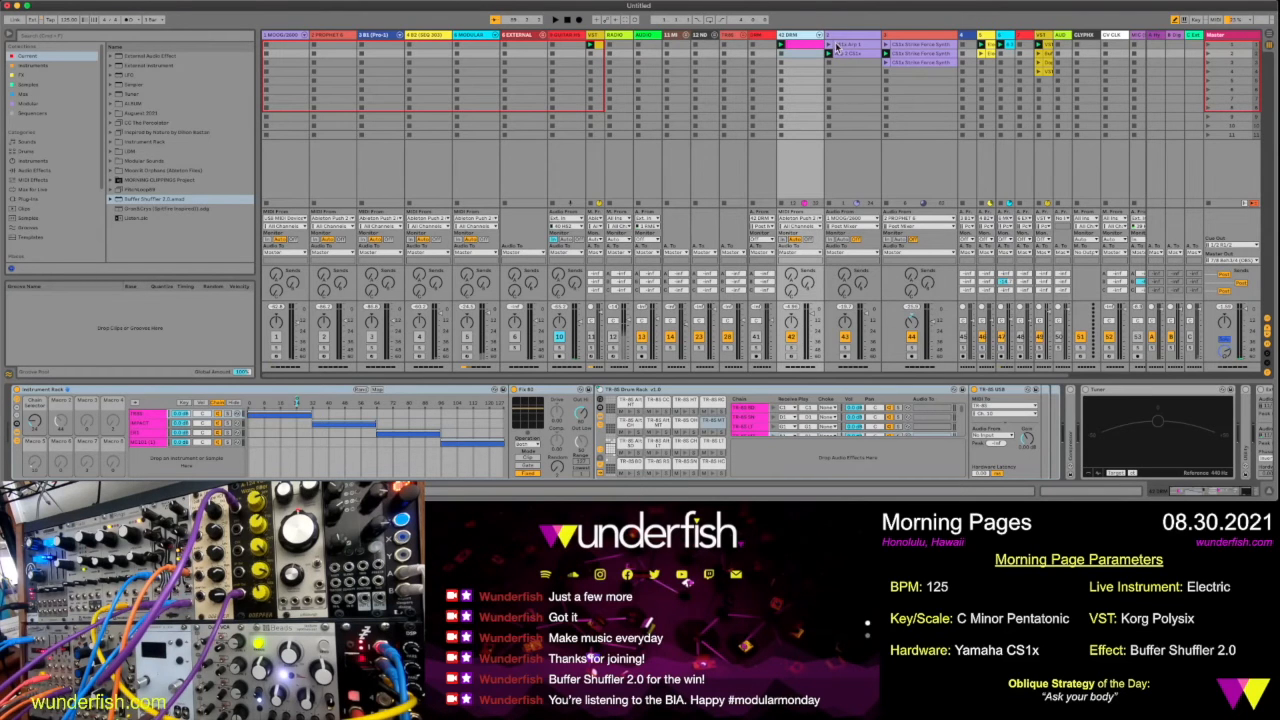
{"action": "left_click", "coordinate": [813, 43]}
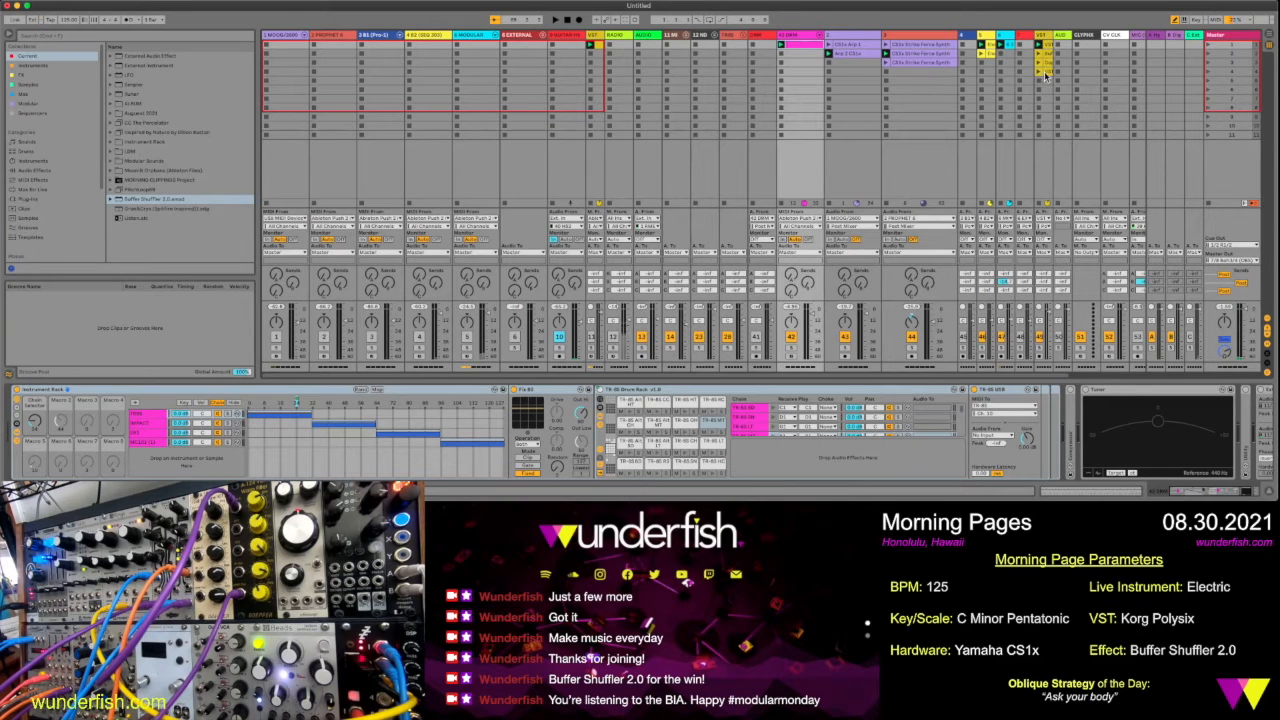
{"action": "left_click", "coordinate": [1045, 74], "text": "shift"}
{"action": "left_click", "coordinate": [818, 48]}
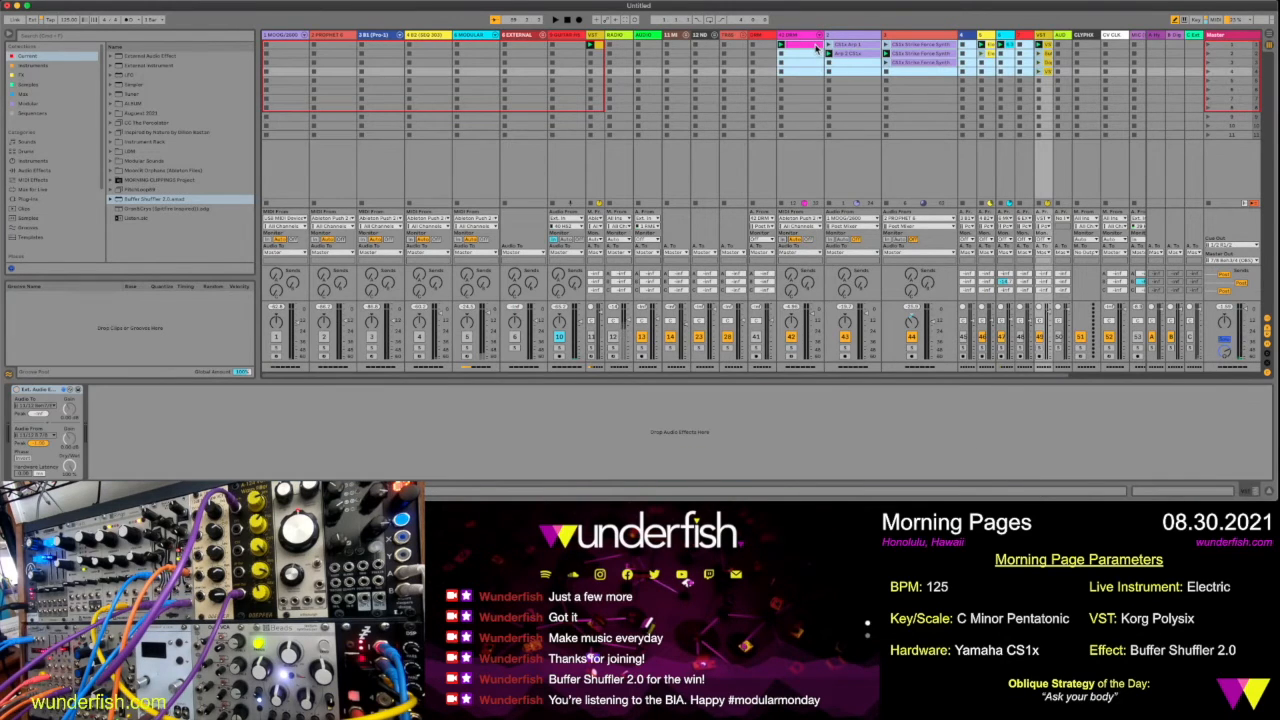
{"action": "key", "text": "Tab"}
{"action": "left_click_drag", "start_coordinate": [818, 48], "coordinate": [267, 96]}
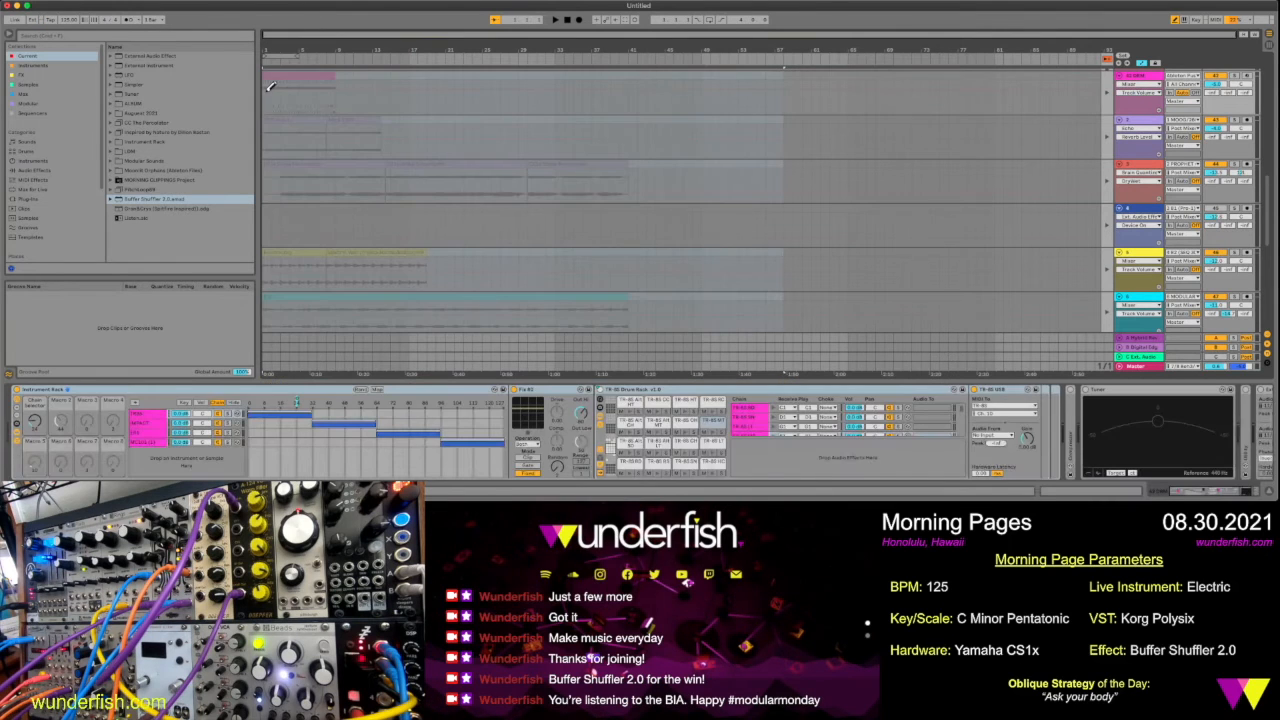
{"action": "left_click", "coordinate": [1107, 61]}
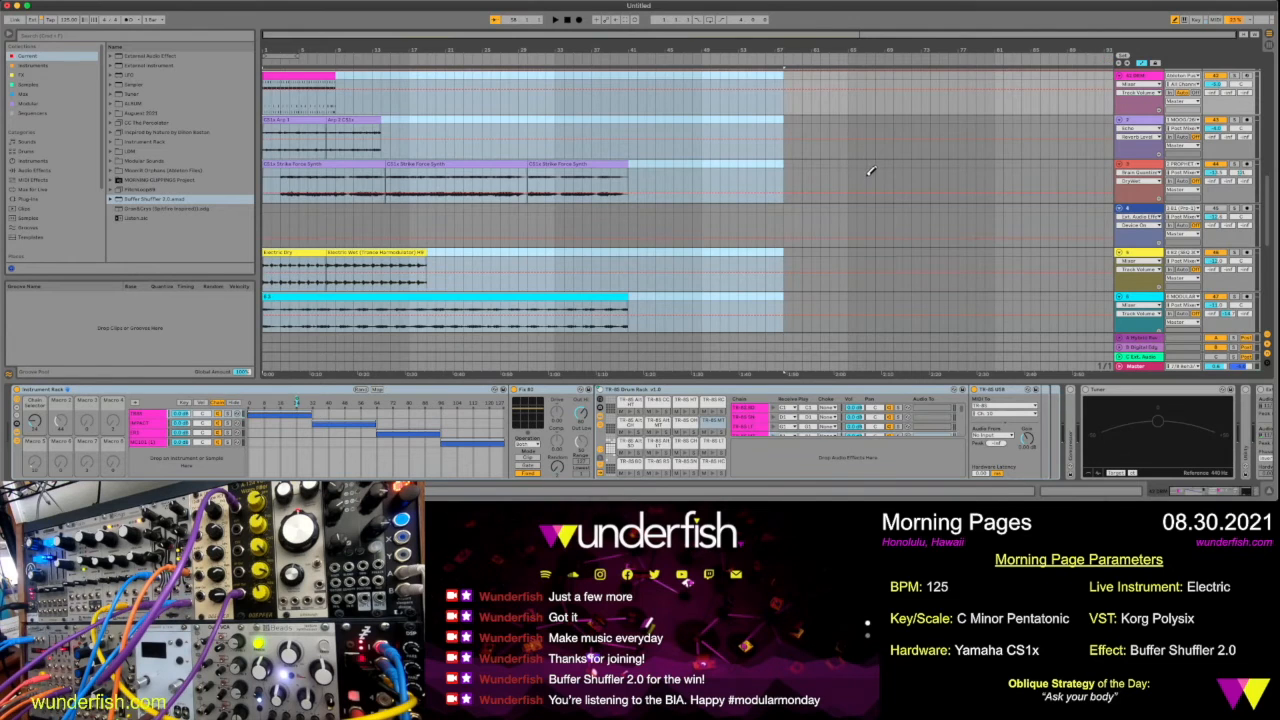
Rename the modular track's clip in the Arrangement with a descriptive Modular title
{"action": "scroll", "coordinate": [870, 170], "scroll_direction": "down", "scroll_amount": 3}
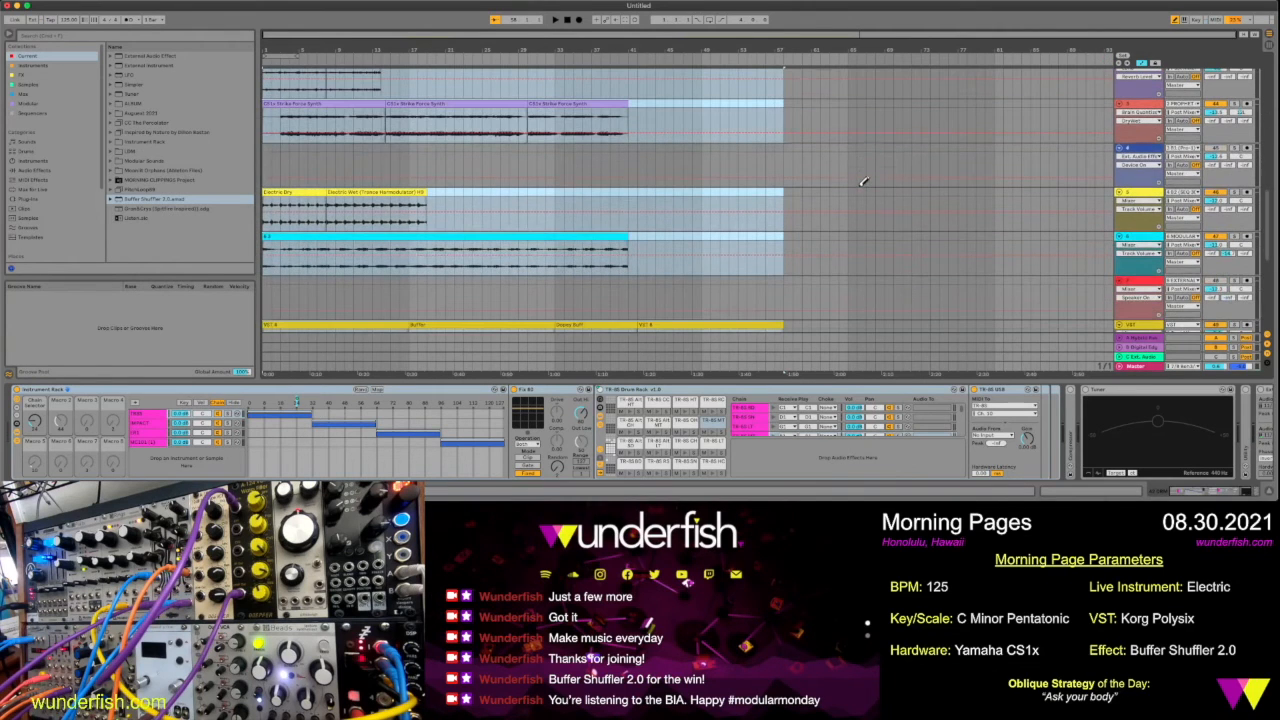
{"action": "left_click", "coordinate": [548, 236]}
{"action": "key", "text": "super+r"}
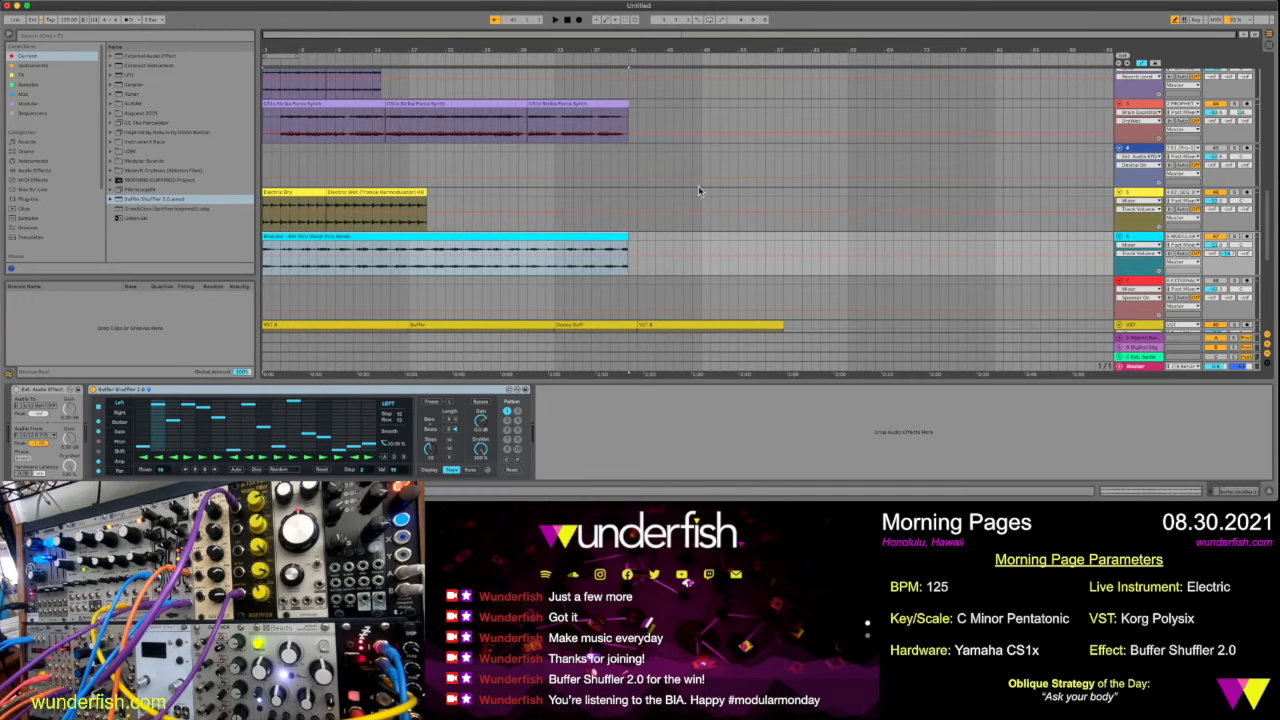
Copy the Echo device from the CS1x arp track to the modular track after Buffer Shuffler 2.0, and solo the modular track
{"action": "left_click", "coordinate": [1138, 239]}
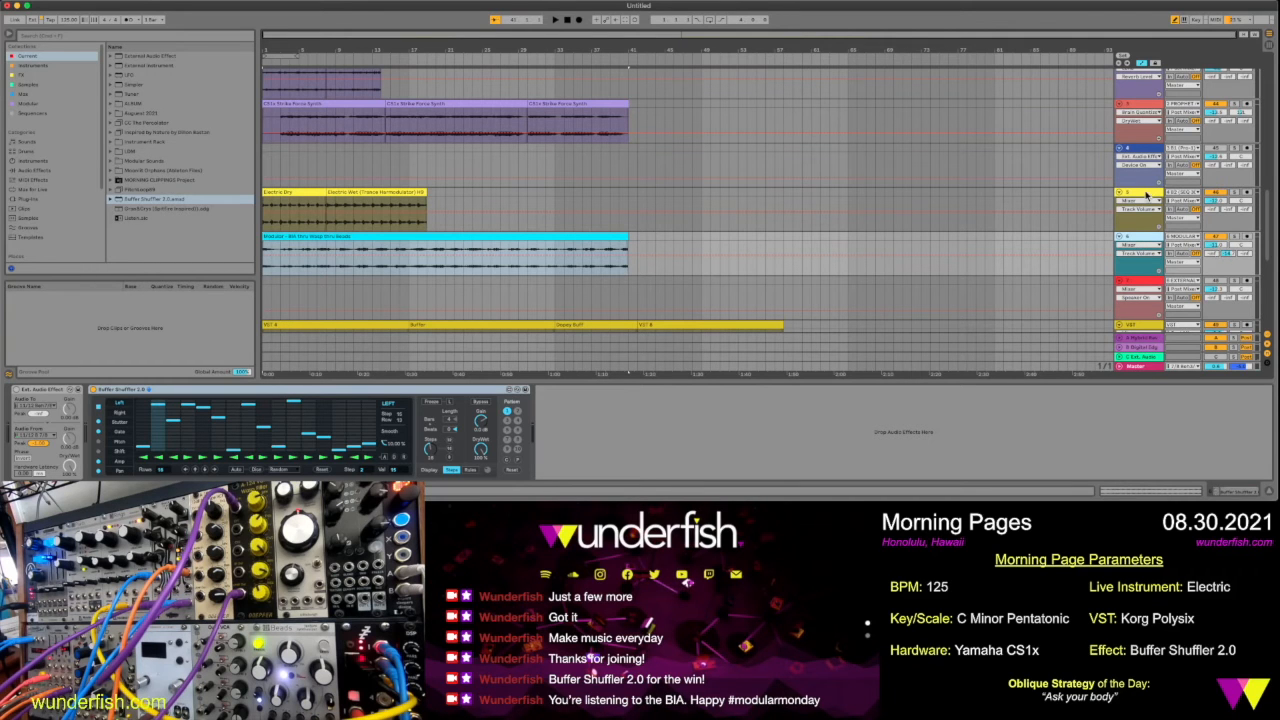
{"action": "left_click", "coordinate": [1143, 88]}
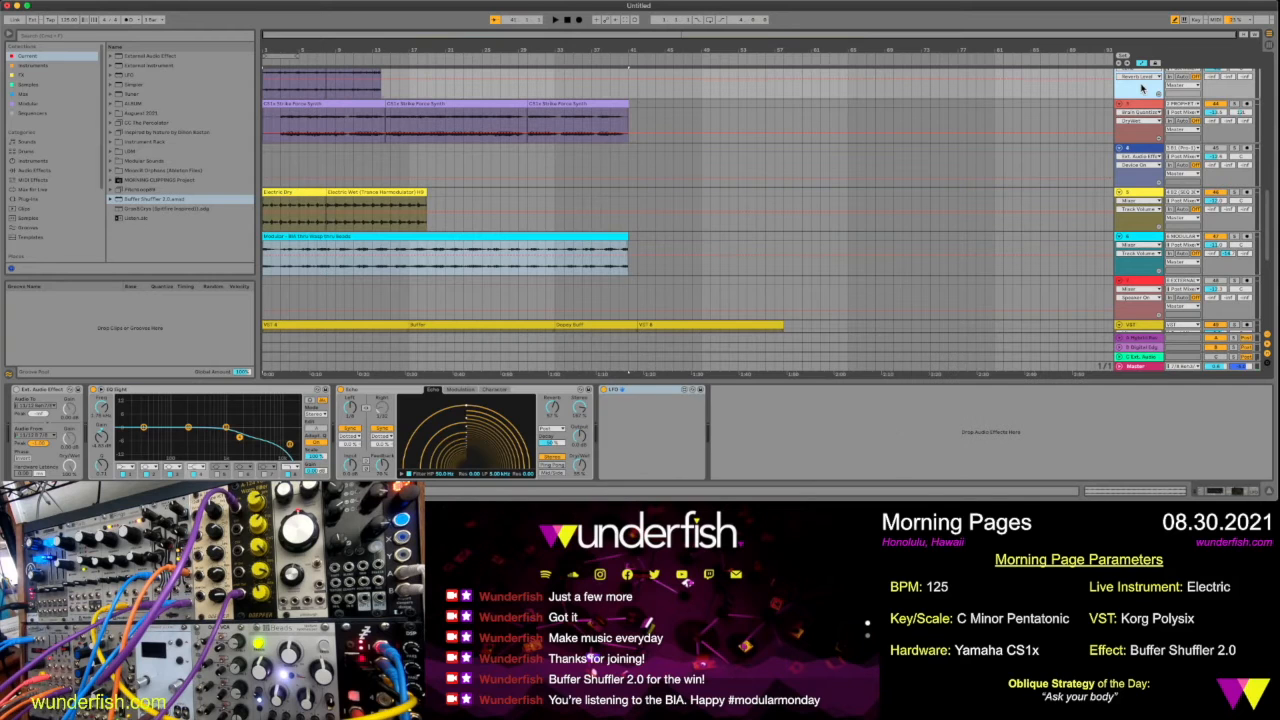
{"action": "left_click", "coordinate": [554, 393]}
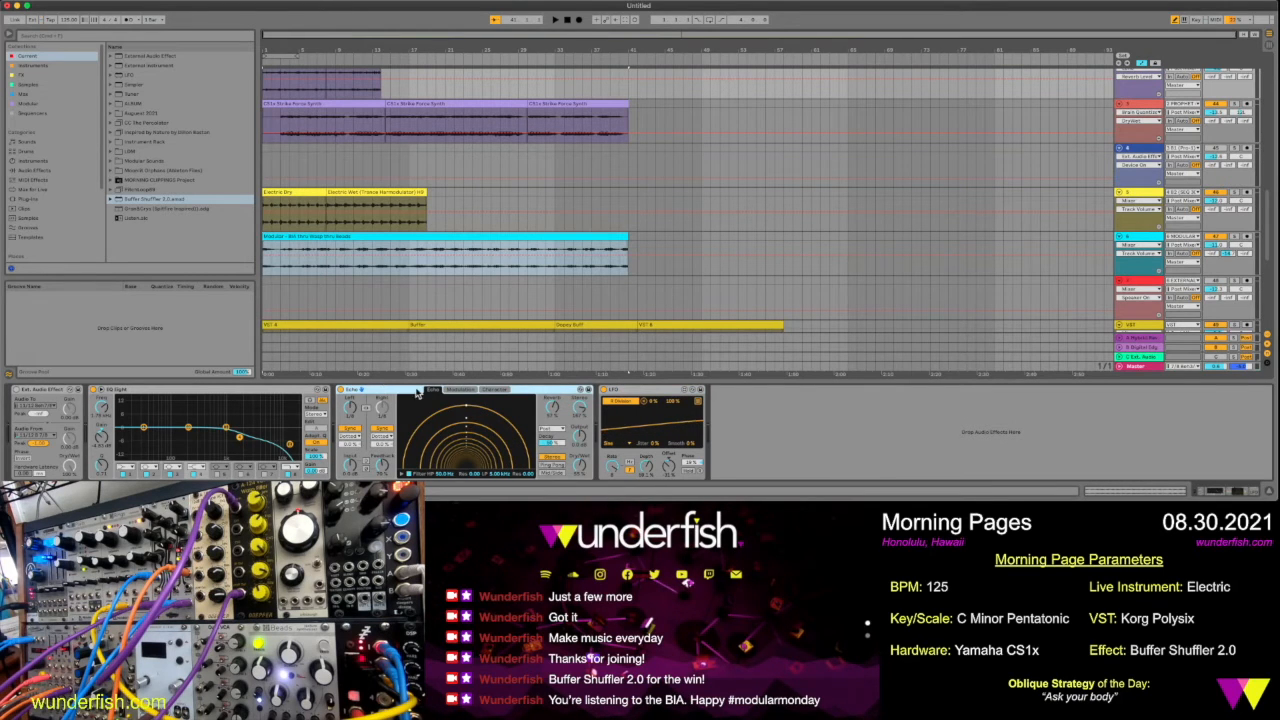
{"action": "left_click", "coordinate": [1141, 238]}
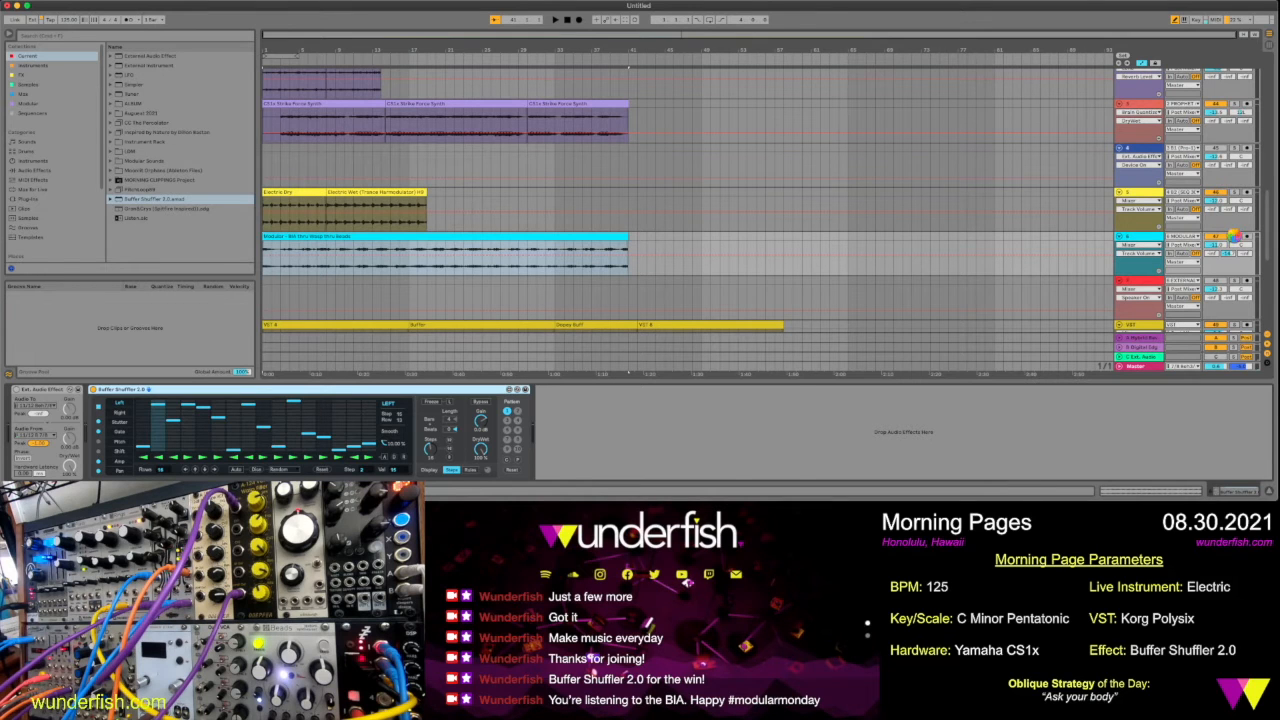
{"action": "key", "text": "space"}
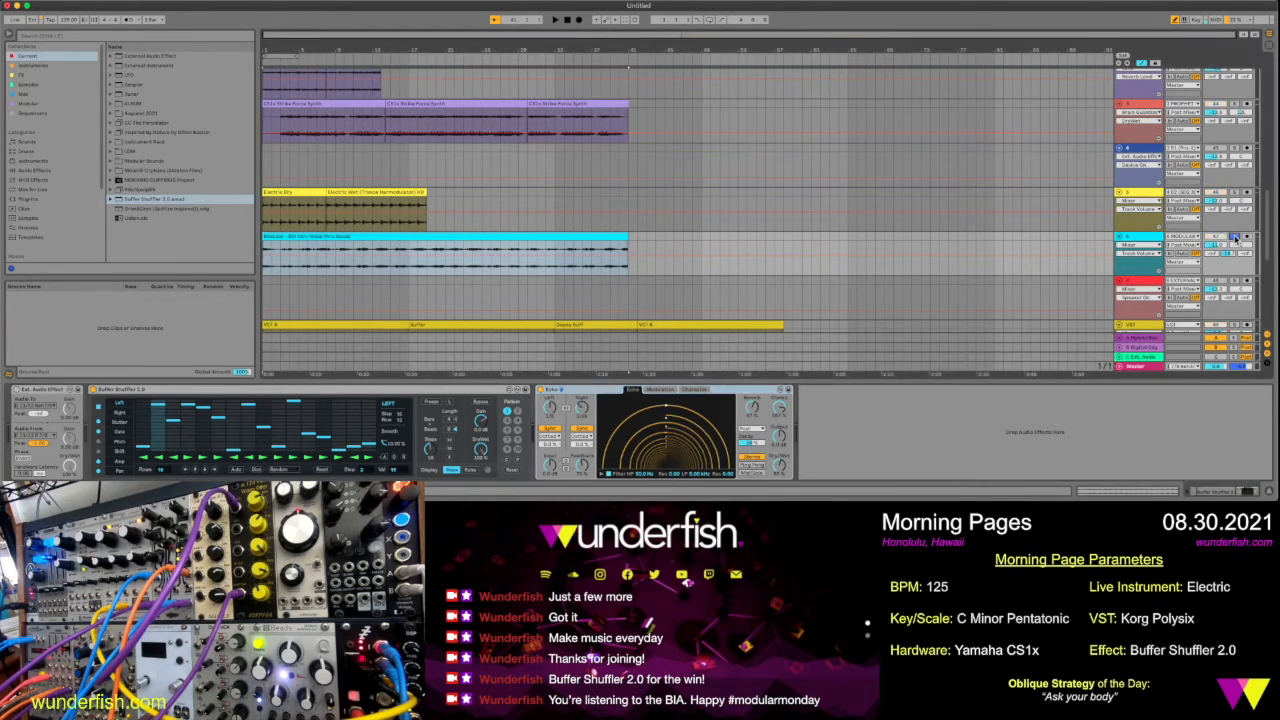
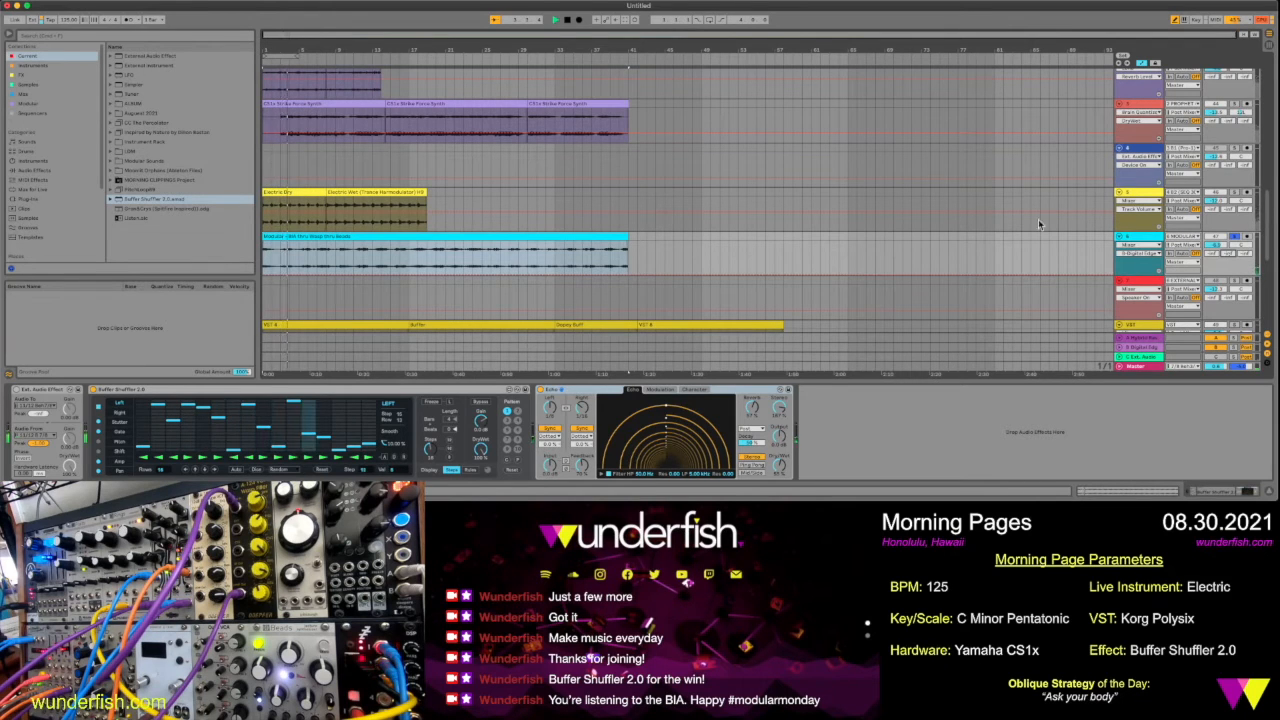
Split the modular clip at bars 6 and 8, keep a two-bar opening piece and shift the rest to start at bar 5
{"action": "left_click", "coordinate": [311, 262]}
{"action": "left_click_drag", "start_coordinate": [311, 262], "coordinate": [324, 264]}
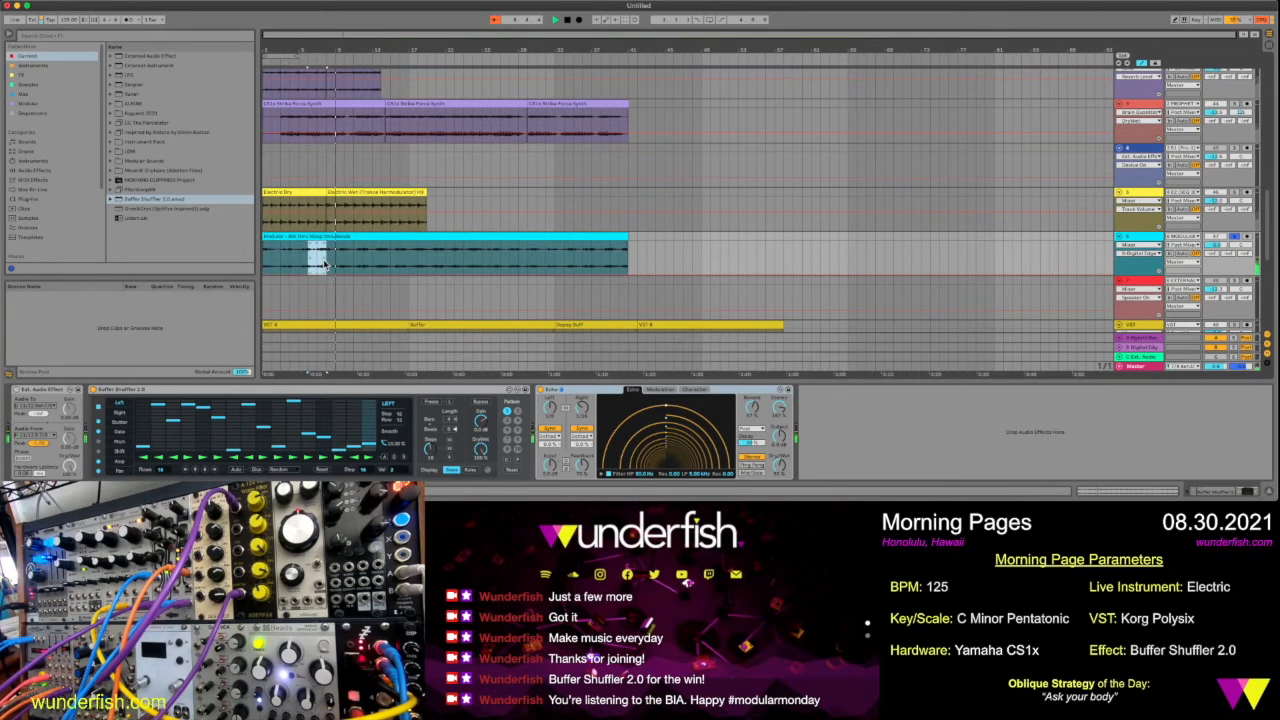
{"action": "key", "text": "super+e"}
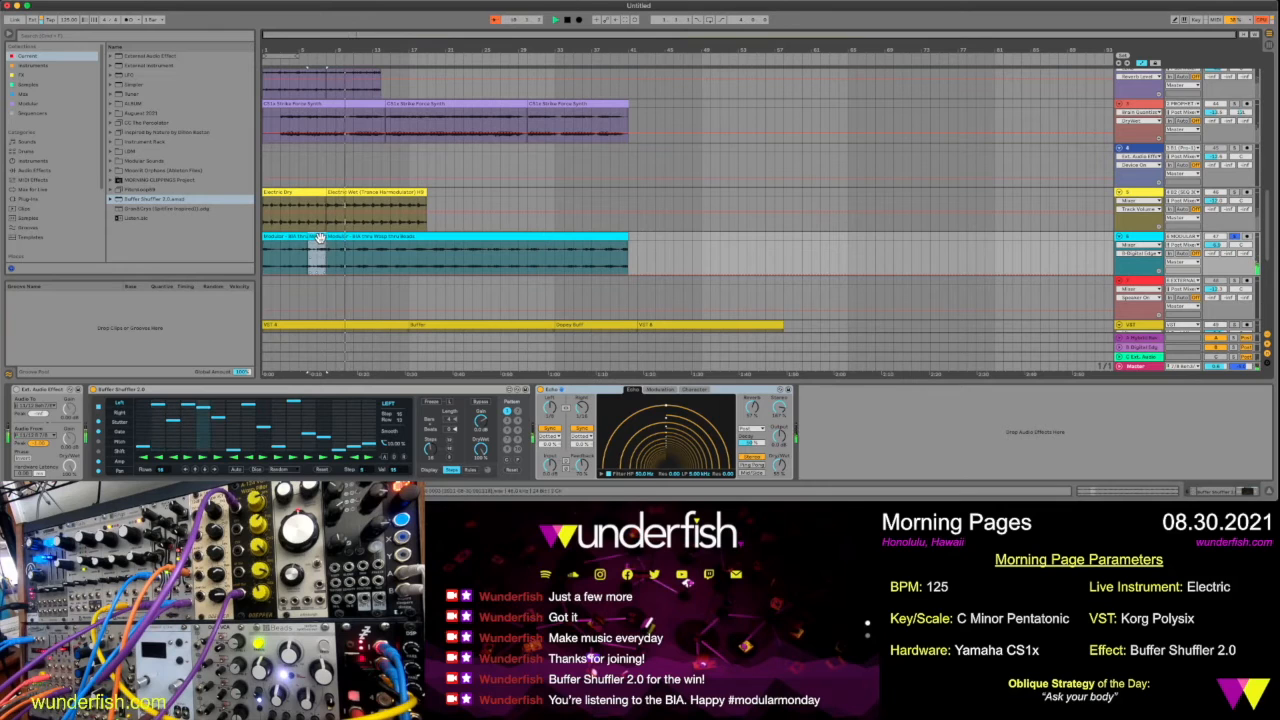
{"action": "left_click", "coordinate": [334, 237]}
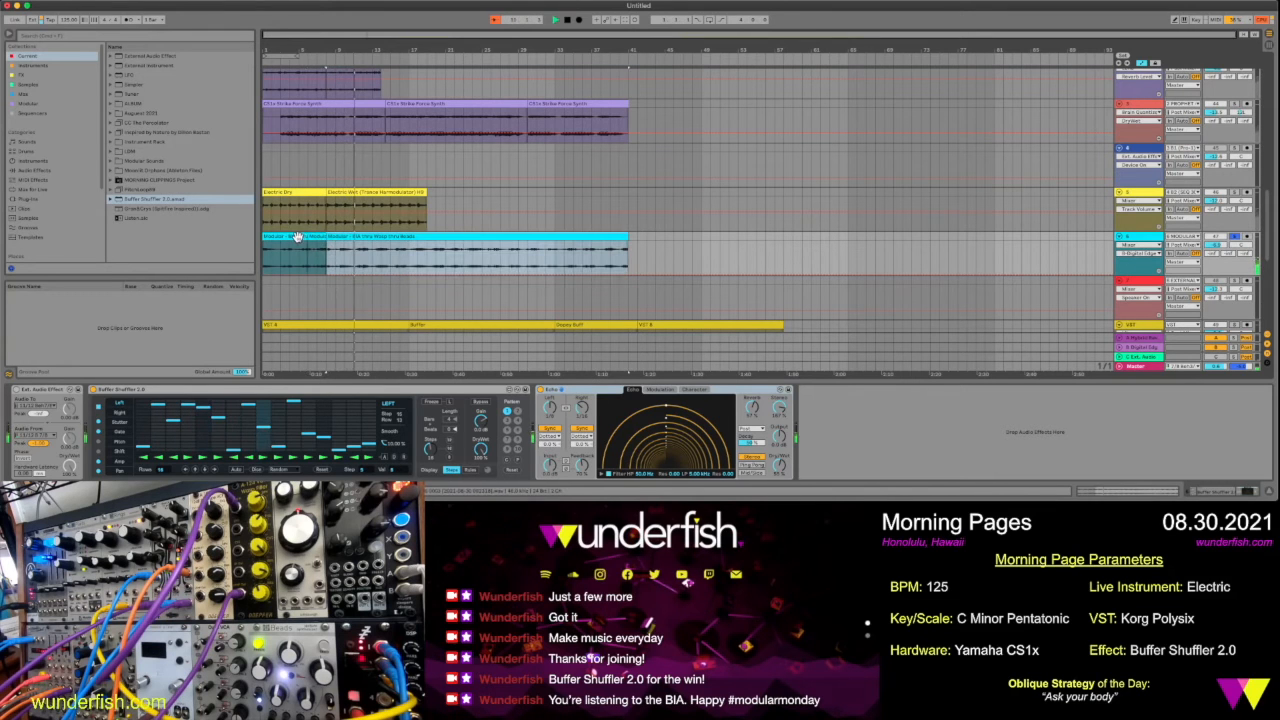
{"action": "left_click_drag", "start_coordinate": [297, 237], "coordinate": [271, 246]}
{"action": "left_click", "coordinate": [352, 237]}
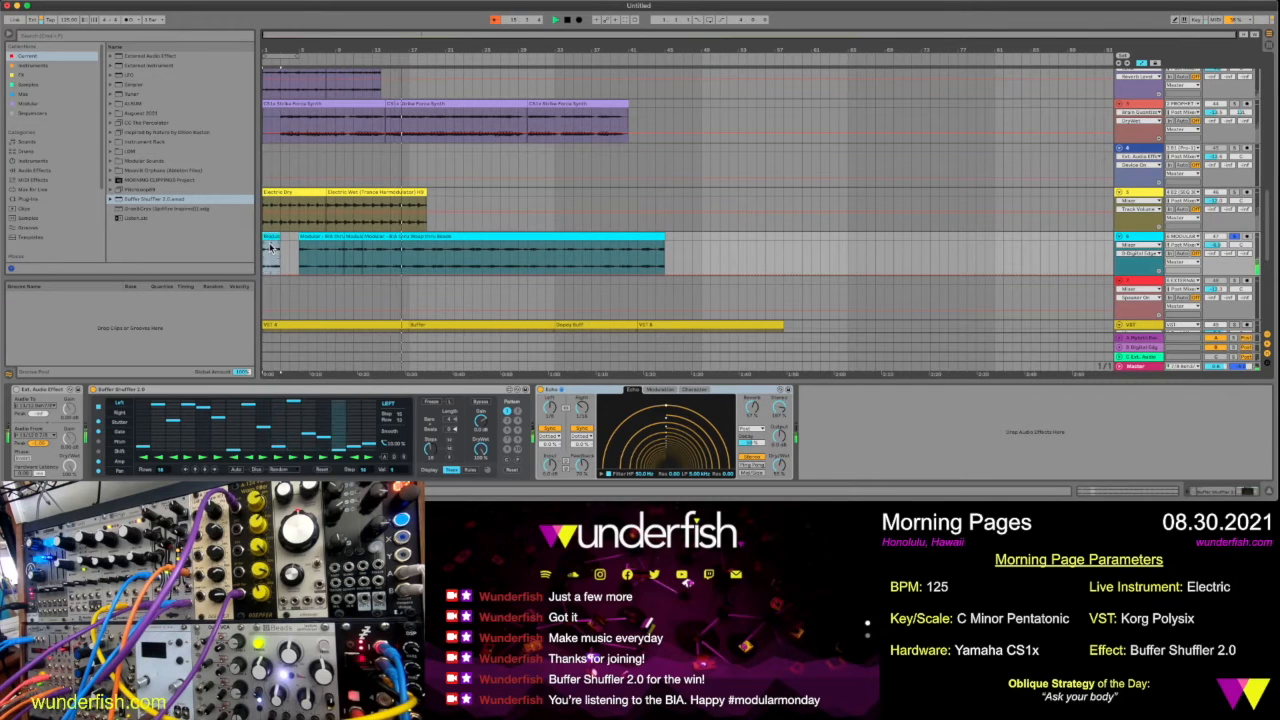
Double the opening modular clip's segment BPM and extend the clip to bar 5
{"action": "double_click", "coordinate": [270, 248]}
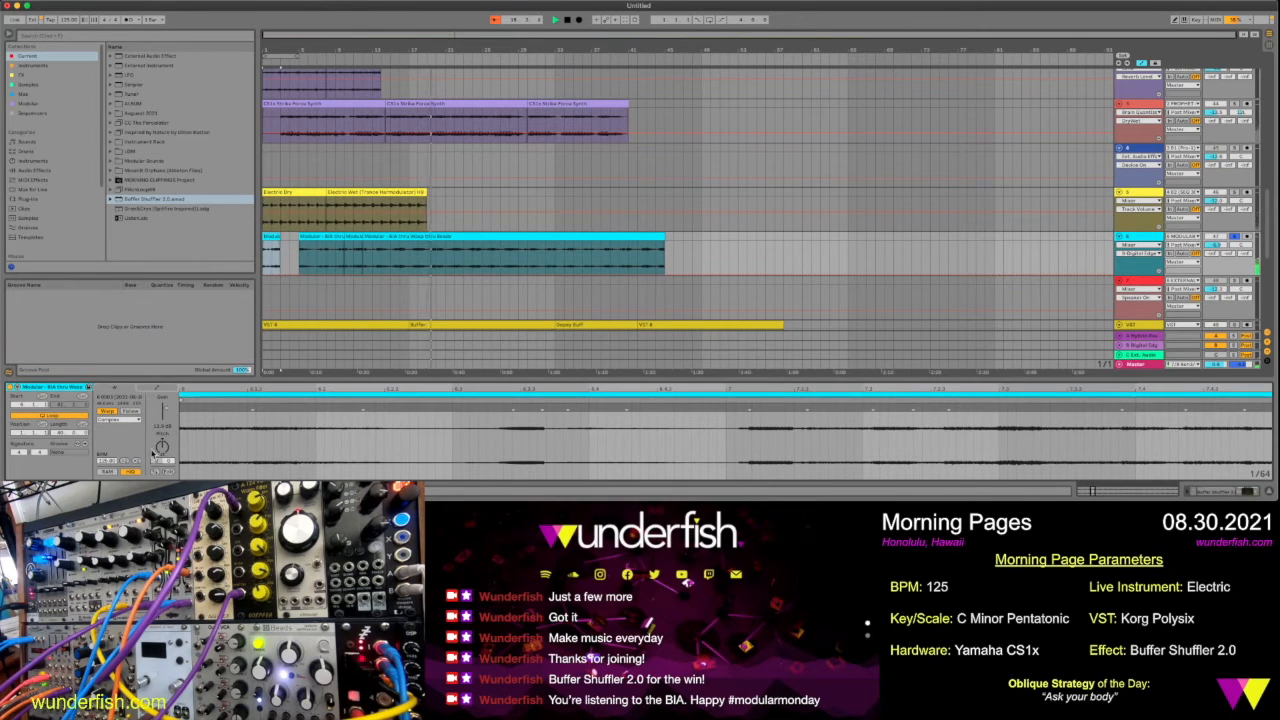
{"action": "left_click", "coordinate": [137, 461]}
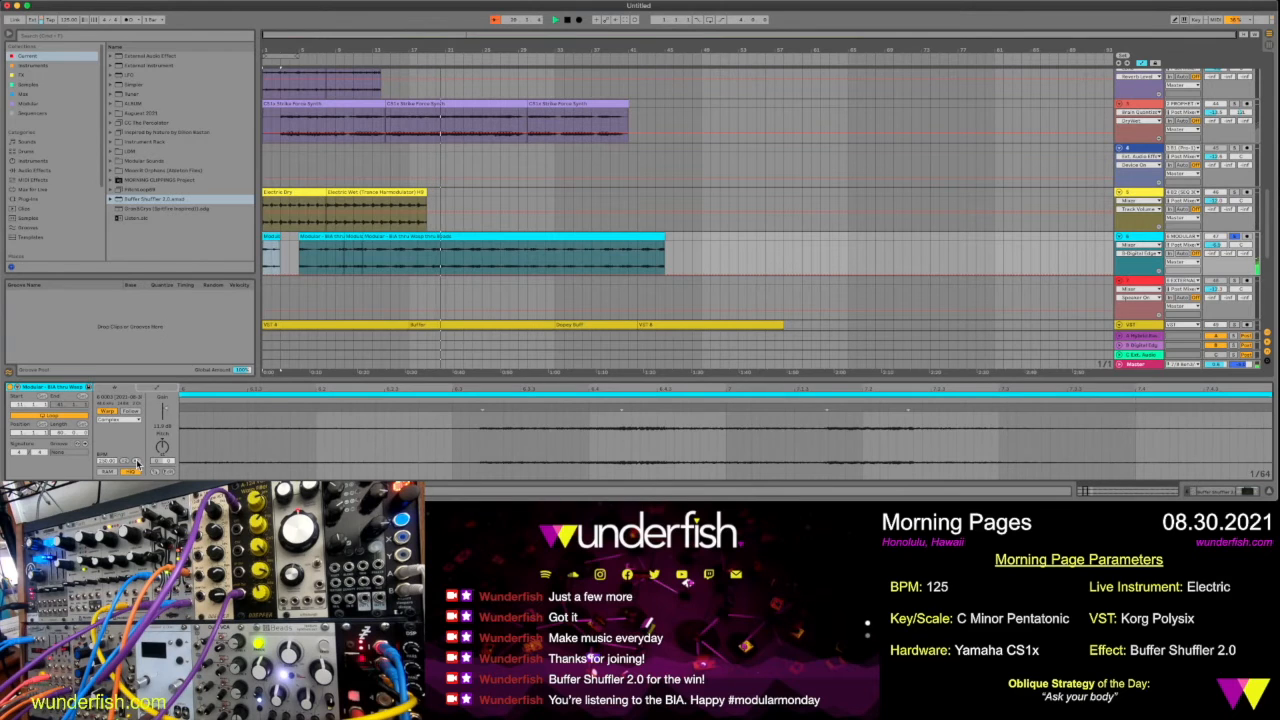
{"action": "left_click", "coordinate": [274, 242]}
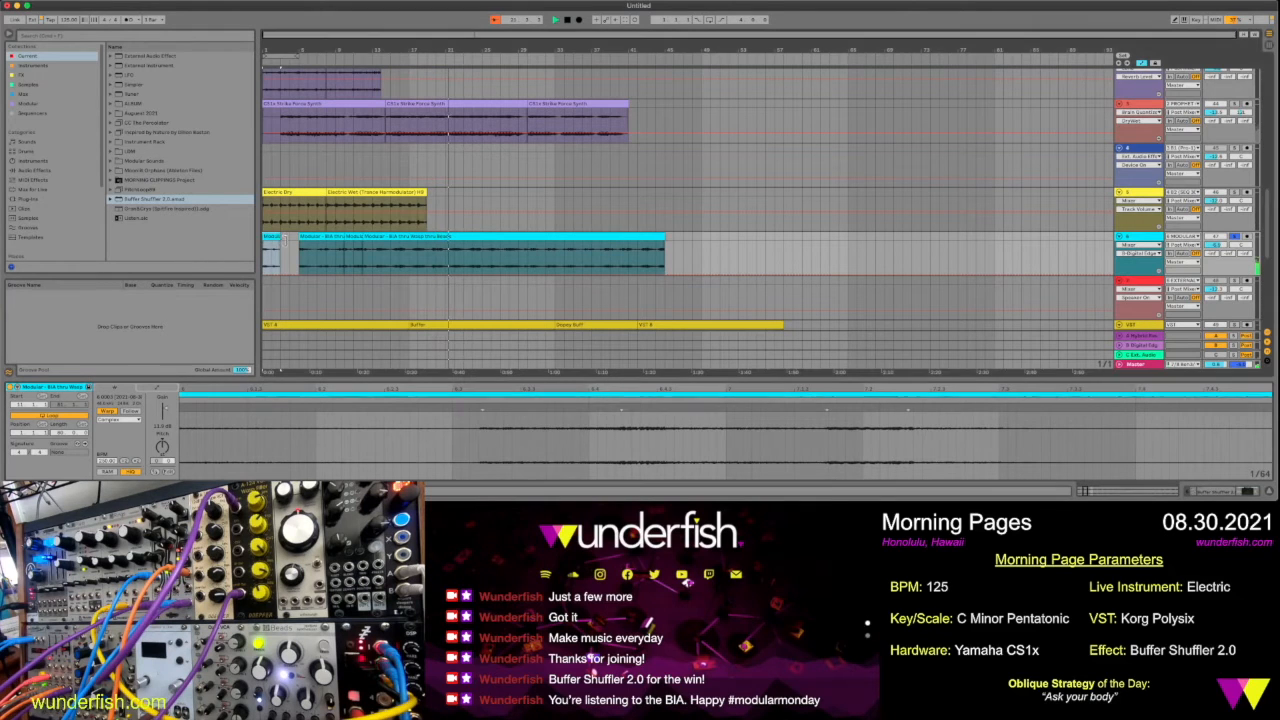
{"action": "left_click_drag", "start_coordinate": [294, 243], "coordinate": [300, 245]}
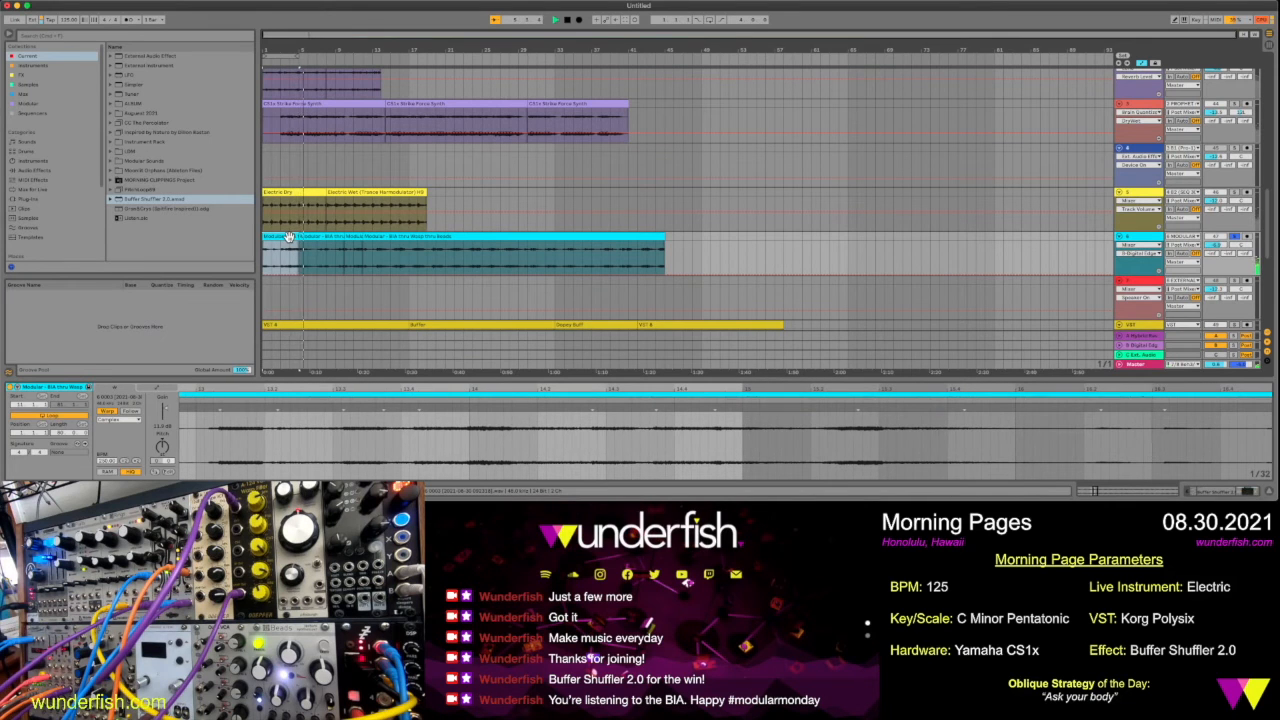
Move the remaining modular clips to start at bar 9, extend the opening clip up to them and play the result
{"action": "left_click", "coordinate": [392, 236]}
{"action": "left_click_drag", "start_coordinate": [392, 236], "coordinate": [429, 240]}
{"action": "left_click_drag", "start_coordinate": [297, 239], "coordinate": [335, 248]}
{"action": "key", "text": "space"}
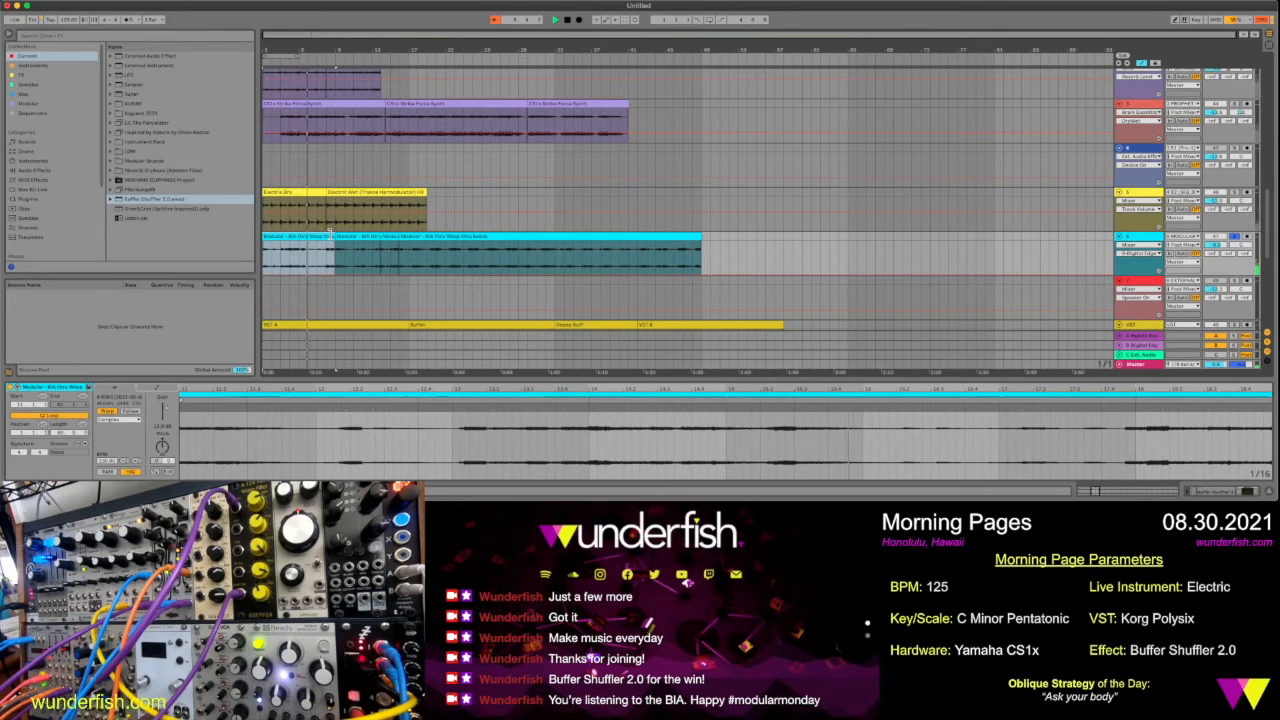
Trim the beginning of the opening modular clip, place it back at bar 1 as a four-bar piece and play it
{"action": "left_click_drag", "start_coordinate": [264, 238], "coordinate": [282, 238]}
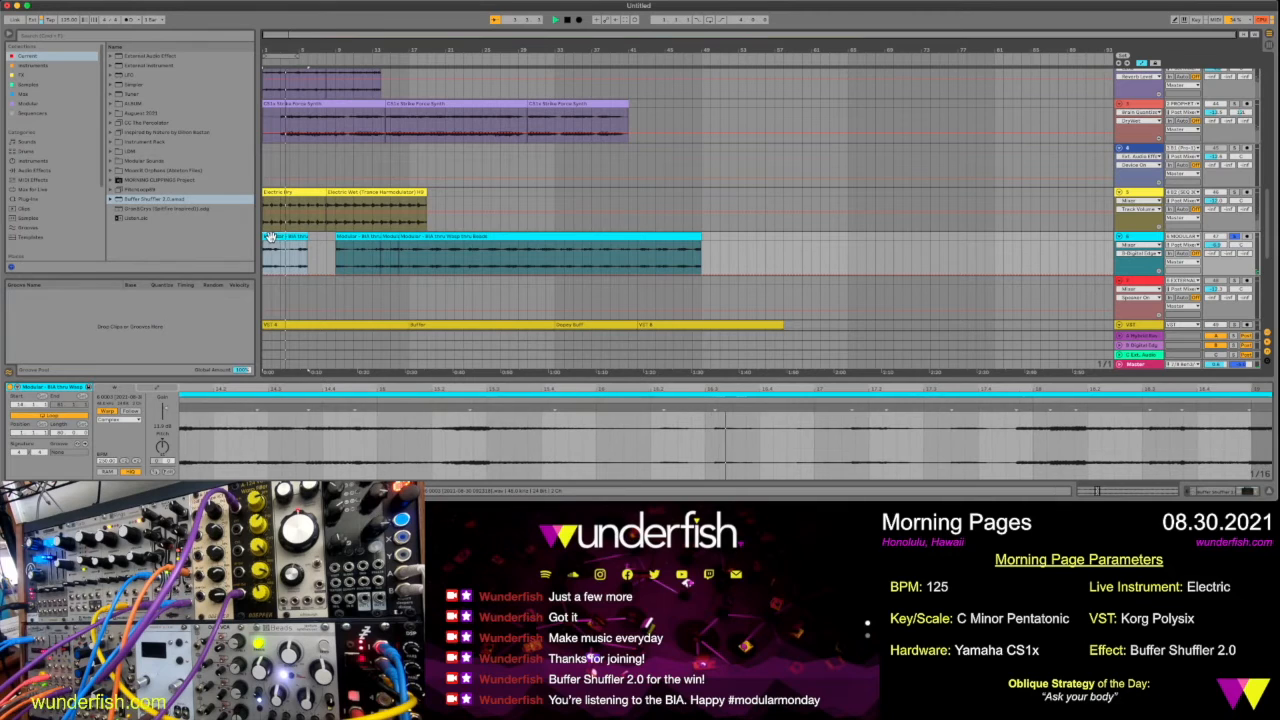
{"action": "key", "text": "space"}
{"action": "left_click_drag", "start_coordinate": [267, 236], "coordinate": [303, 236]}
{"action": "left_click", "coordinate": [303, 236]}
{"action": "key", "text": "space"}
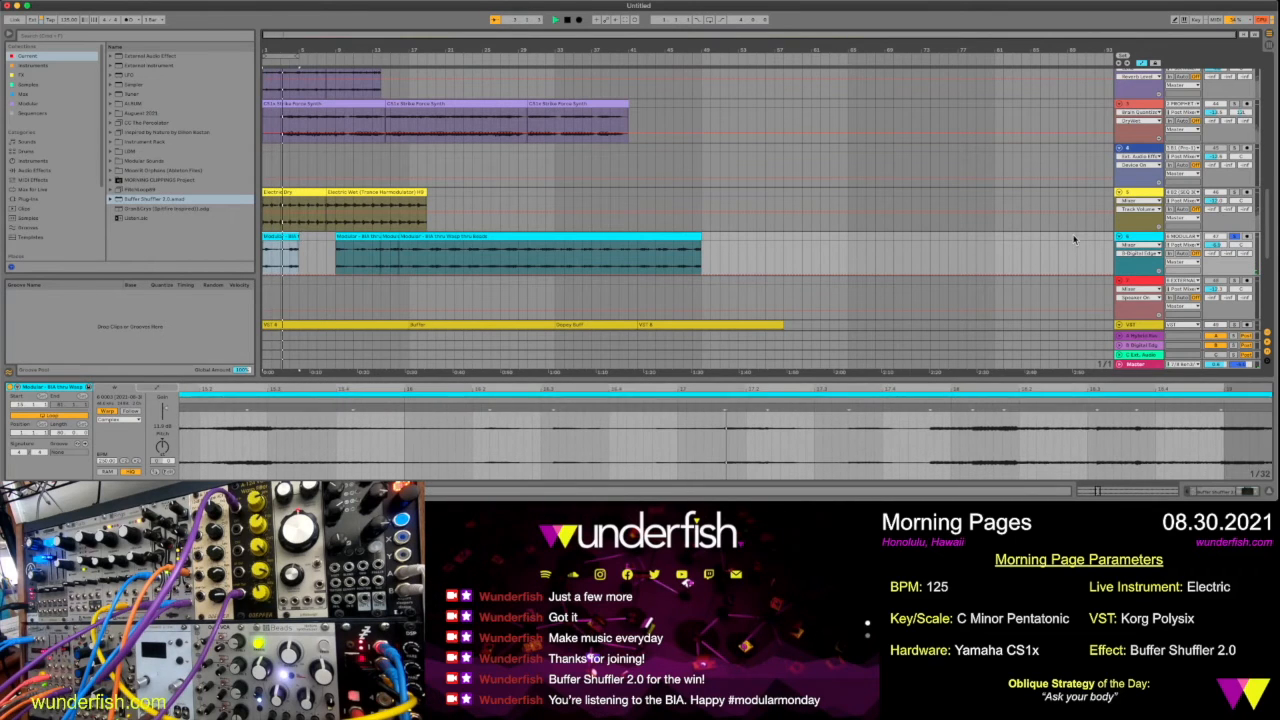
Display the Gate pattern in the modular track's Buffer Shuffler 2.0 and listen to the opening modular clip
{"action": "left_click", "coordinate": [1160, 240]}
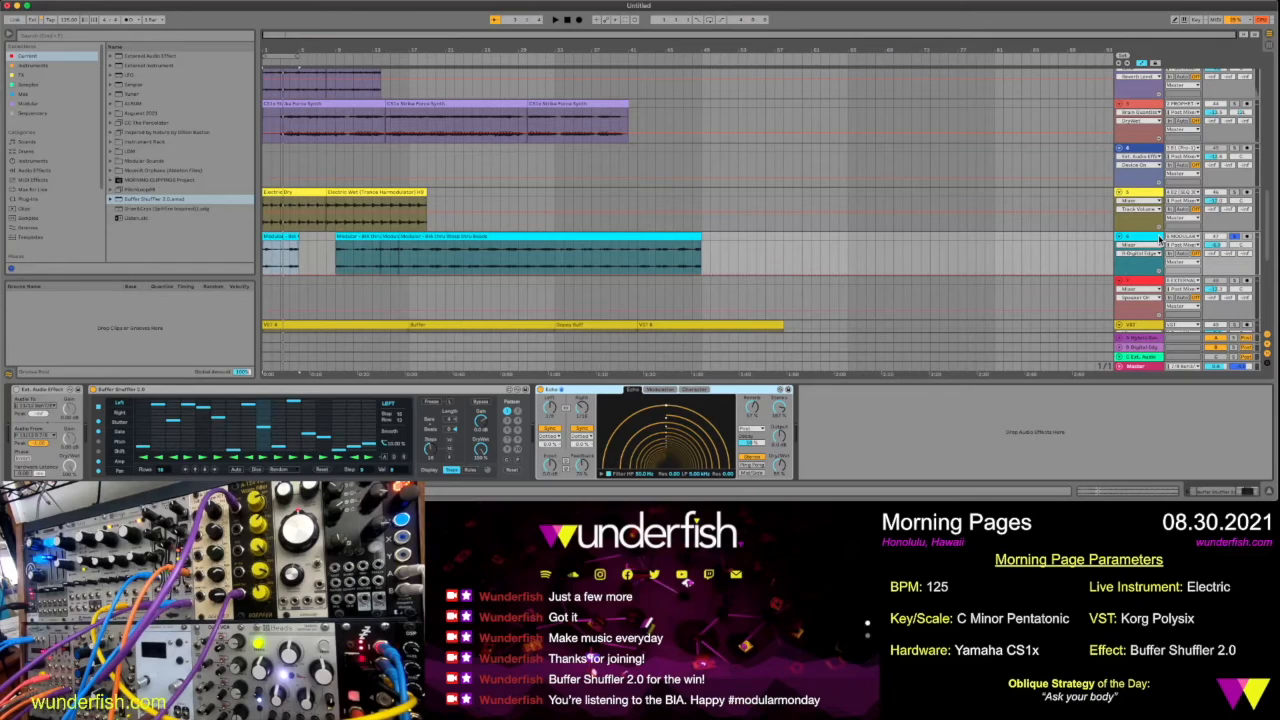
{"action": "left_click", "coordinate": [127, 434]}
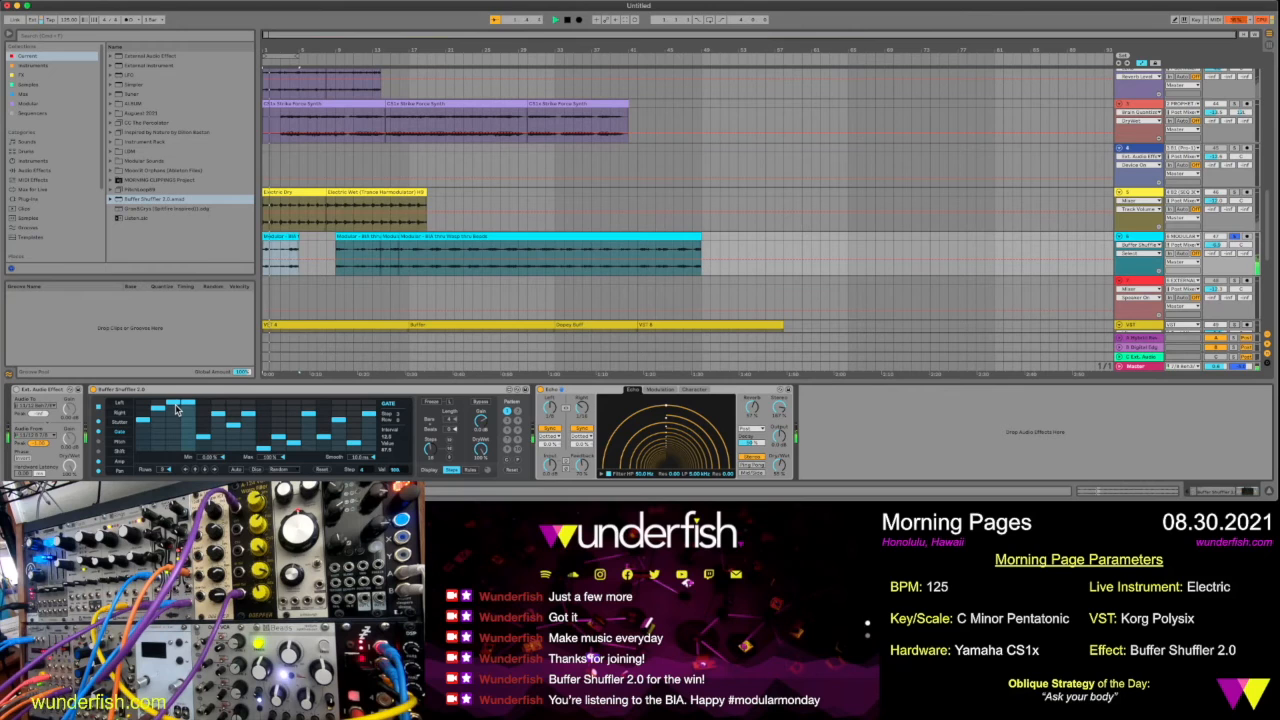
{"action": "key", "text": "space"}
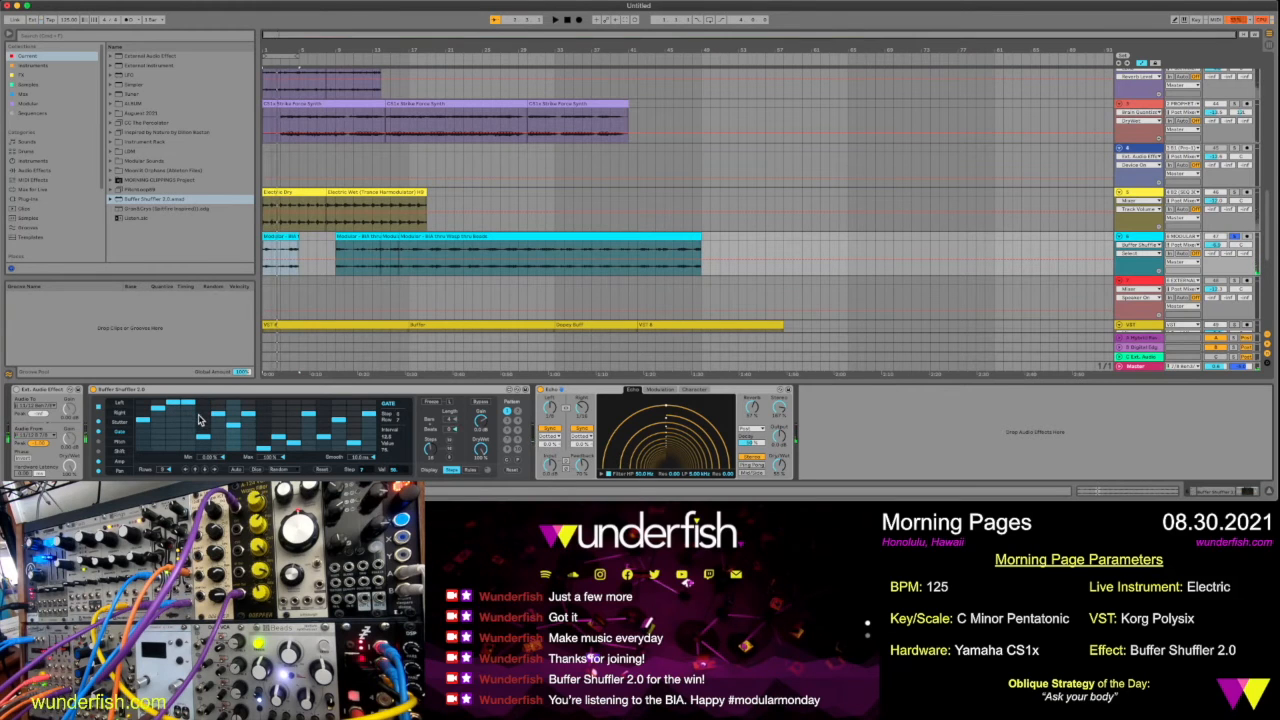
{"action": "key", "text": "space"}
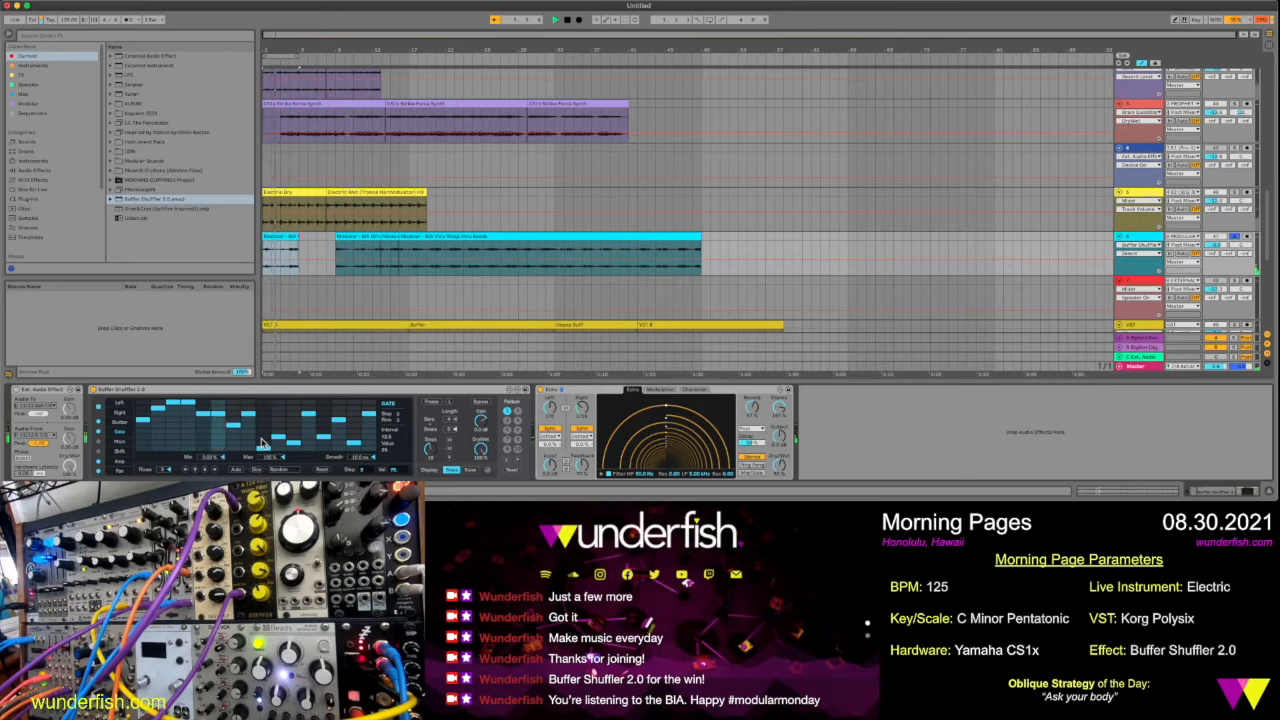
{"action": "double_click", "coordinate": [280, 240]}
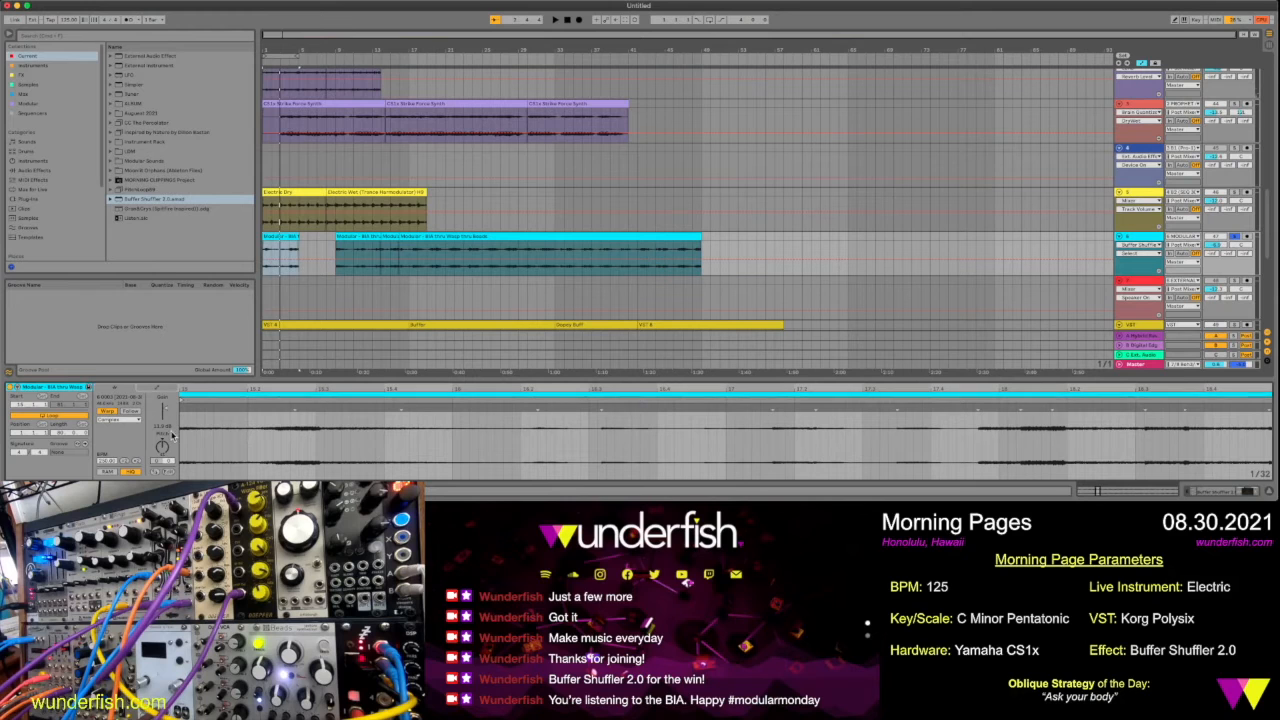
{"action": "key", "text": "space"}
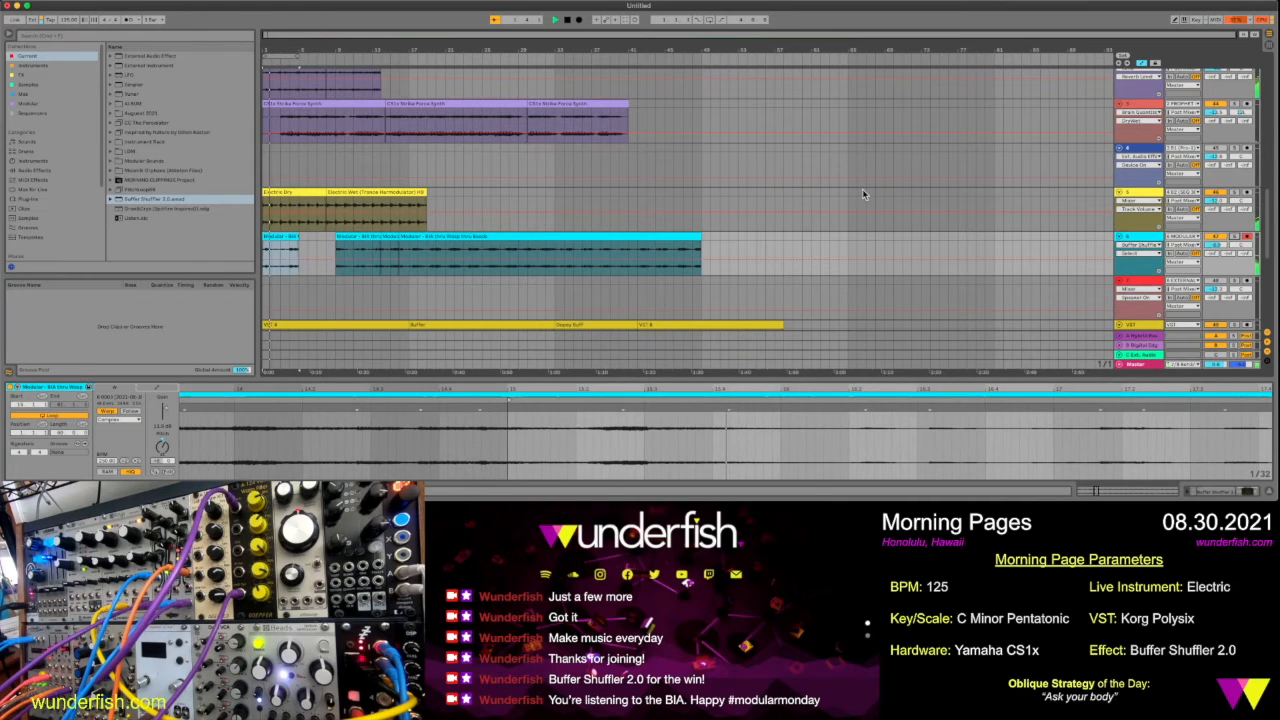
Duplicate the eight-bar drum clip twice in the Arrangement
{"action": "scroll", "coordinate": [862, 190], "scroll_direction": "up", "scroll_amount": 2}
{"action": "scroll", "coordinate": [862, 190], "scroll_direction": "up", "scroll_amount": 3}
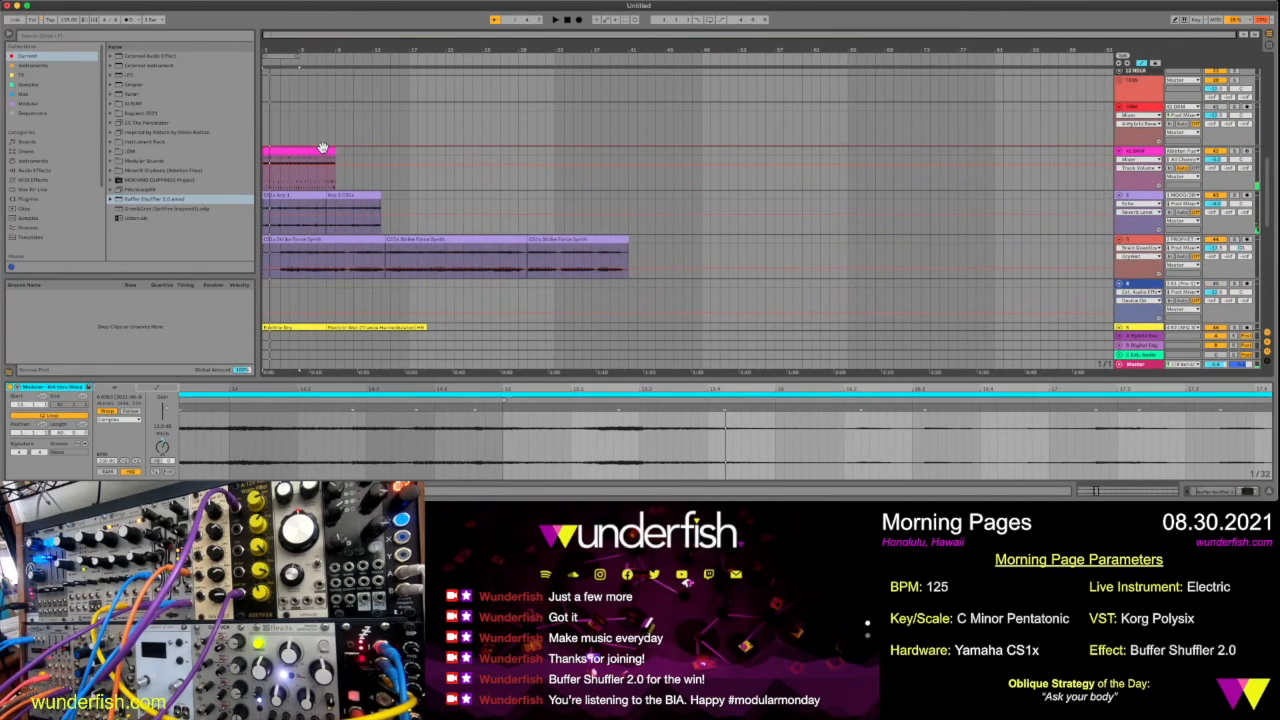
{"action": "left_click", "coordinate": [322, 149]}
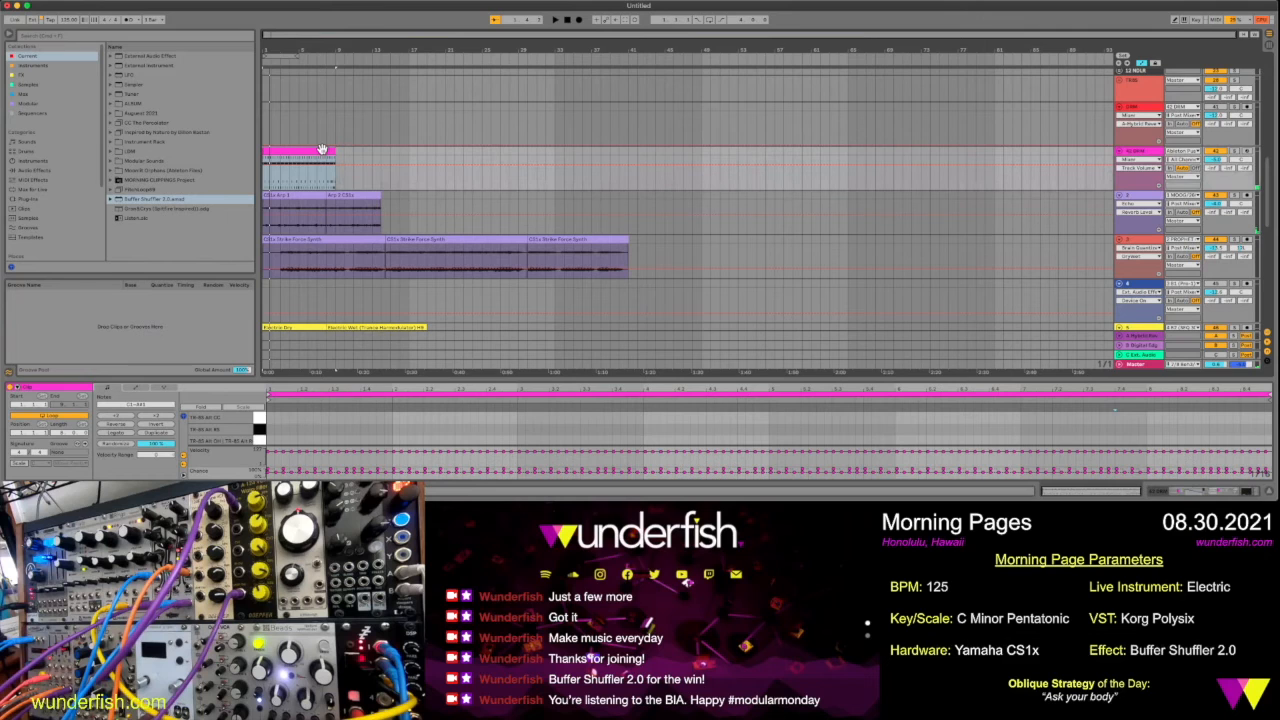
{"action": "key", "text": "ctrl+d"}
{"action": "key", "text": "ctrl+d"}
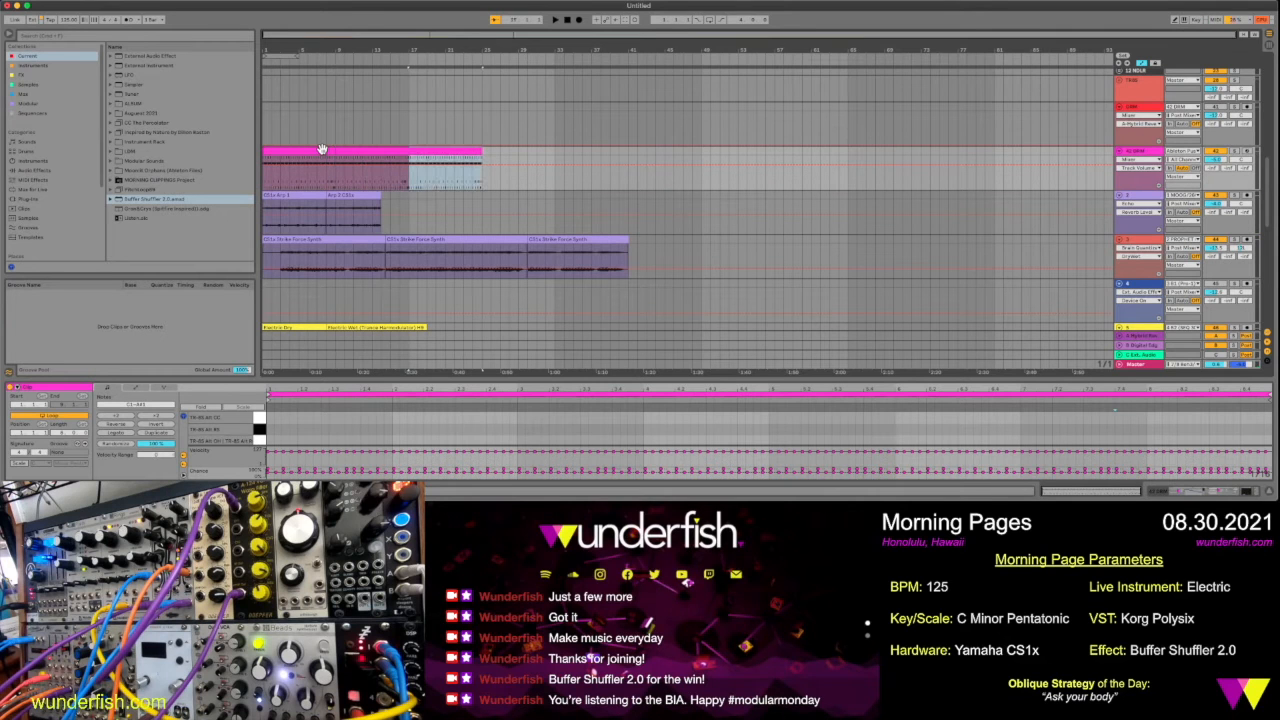
Move the three drum clips to start at bar 5, and return the first one to bar 1
{"action": "left_click_drag", "start_coordinate": [314, 150], "coordinate": [471, 163]}
{"action": "left_click", "coordinate": [428, 148]}
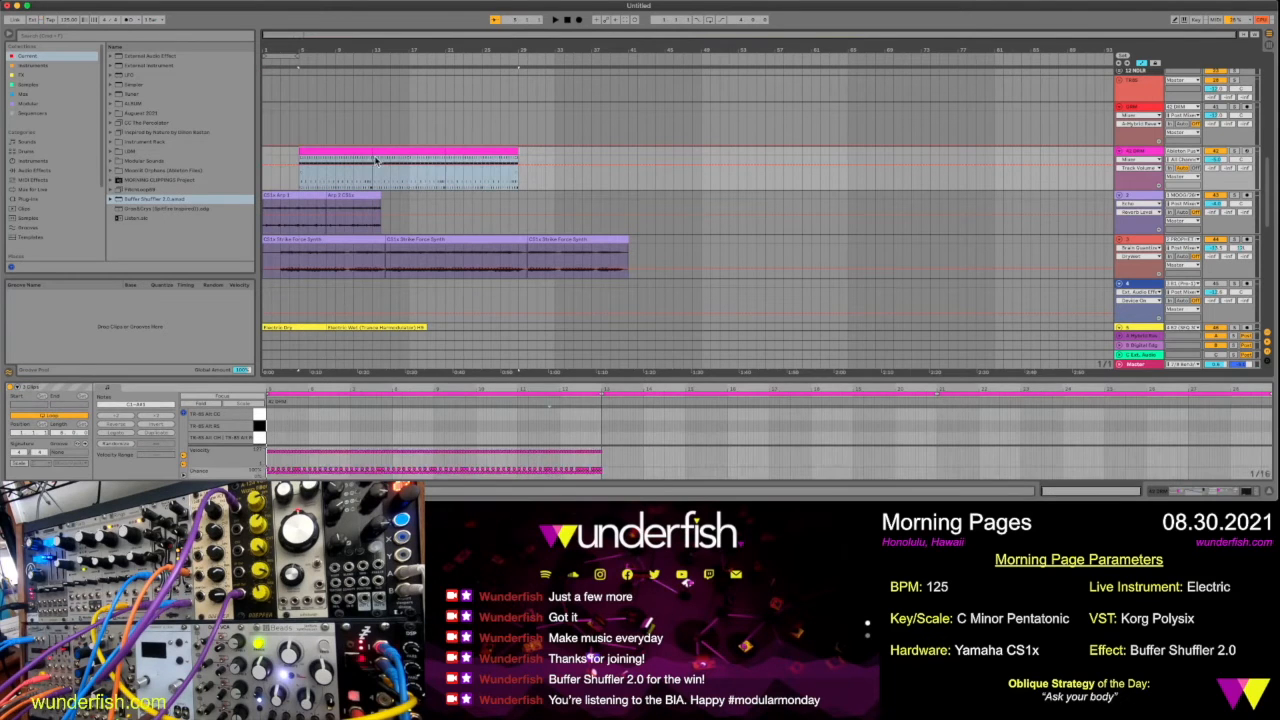
{"action": "left_click", "coordinate": [362, 152]}
{"action": "left_click_drag", "start_coordinate": [351, 151], "coordinate": [327, 153]}
Deactivate the snare, closed hi-hat and open hi-hat notes in the first drum clip, leaving only the kick active
{"action": "left_click_drag", "start_coordinate": [356, 378], "coordinate": [381, 143]}
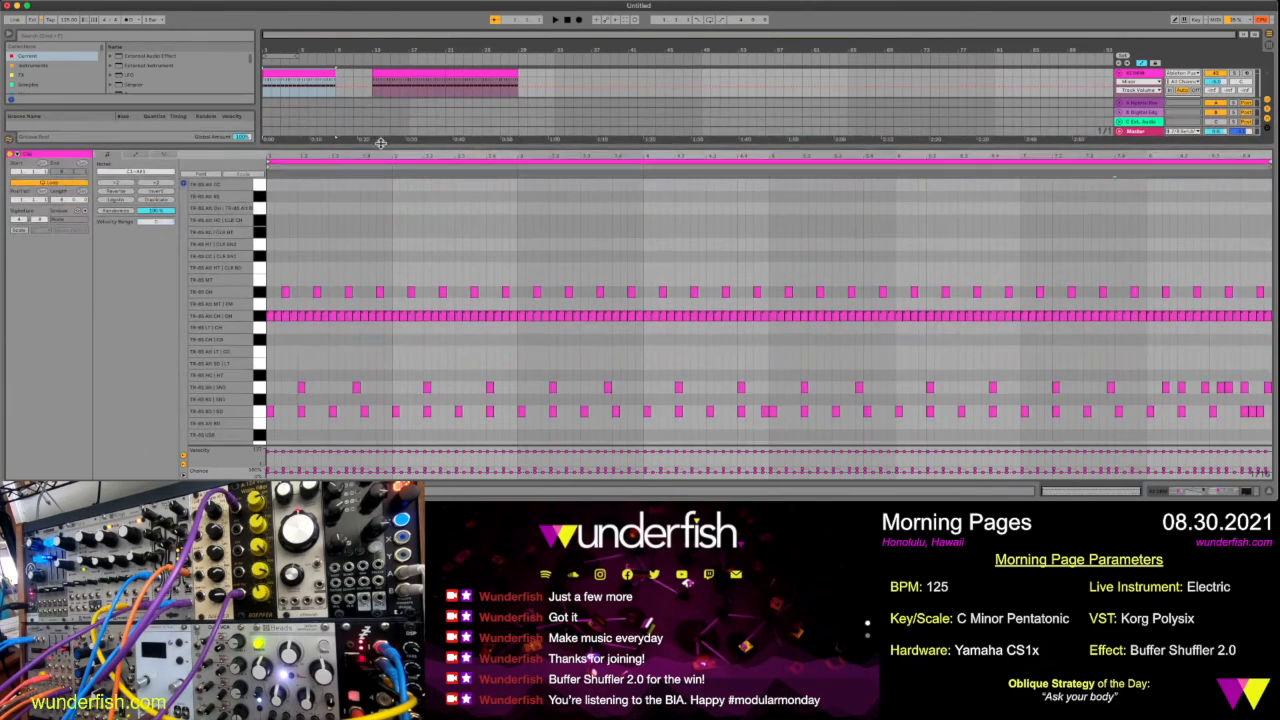
{"action": "left_click", "coordinate": [260, 387]}
{"action": "key", "text": "0"}
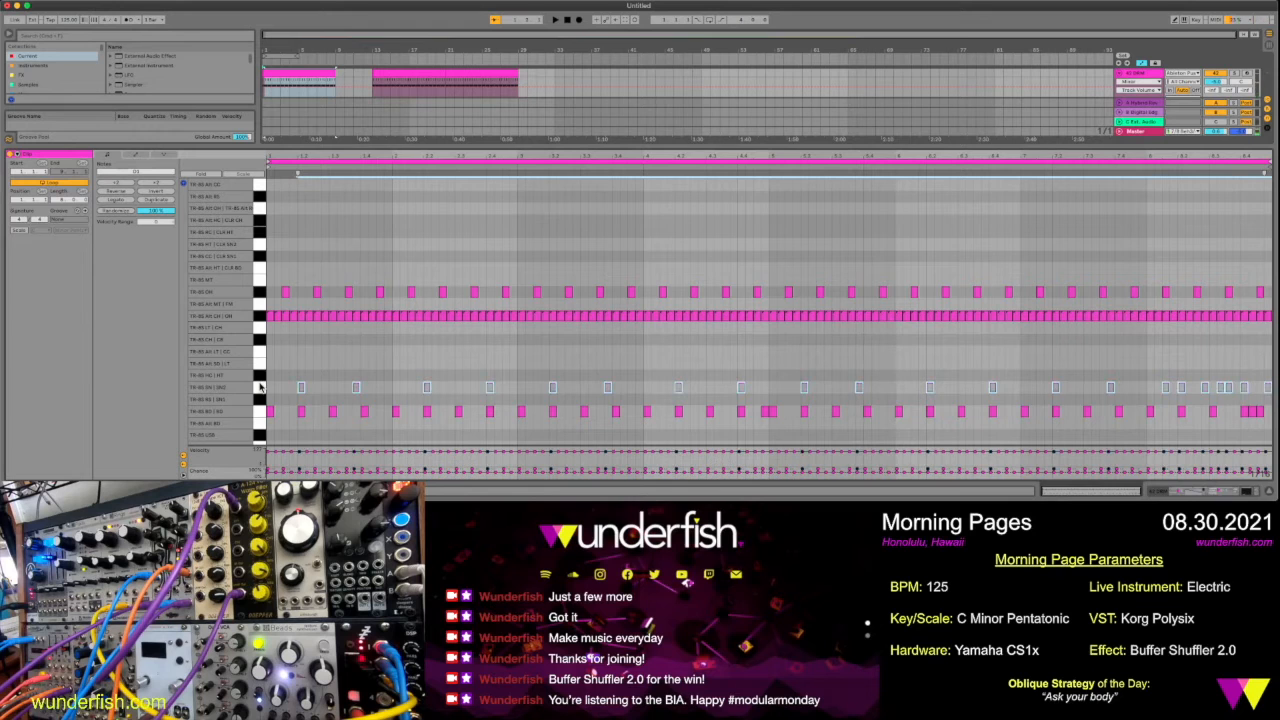
{"action": "left_click", "coordinate": [260, 317]}
{"action": "key", "text": "0"}
{"action": "left_click", "coordinate": [260, 293]}
{"action": "key", "text": "0"}
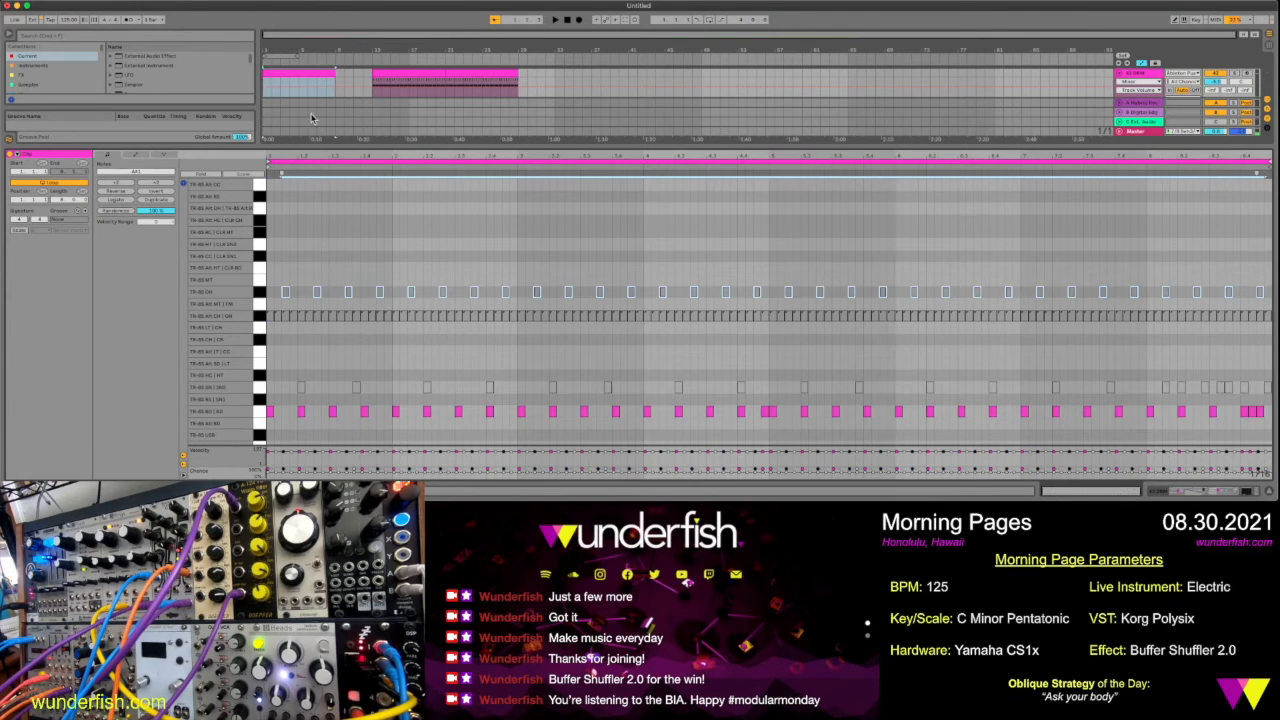
{"action": "key", "text": "space"}
{"action": "left_click_drag", "start_coordinate": [370, 152], "coordinate": [369, 358]}
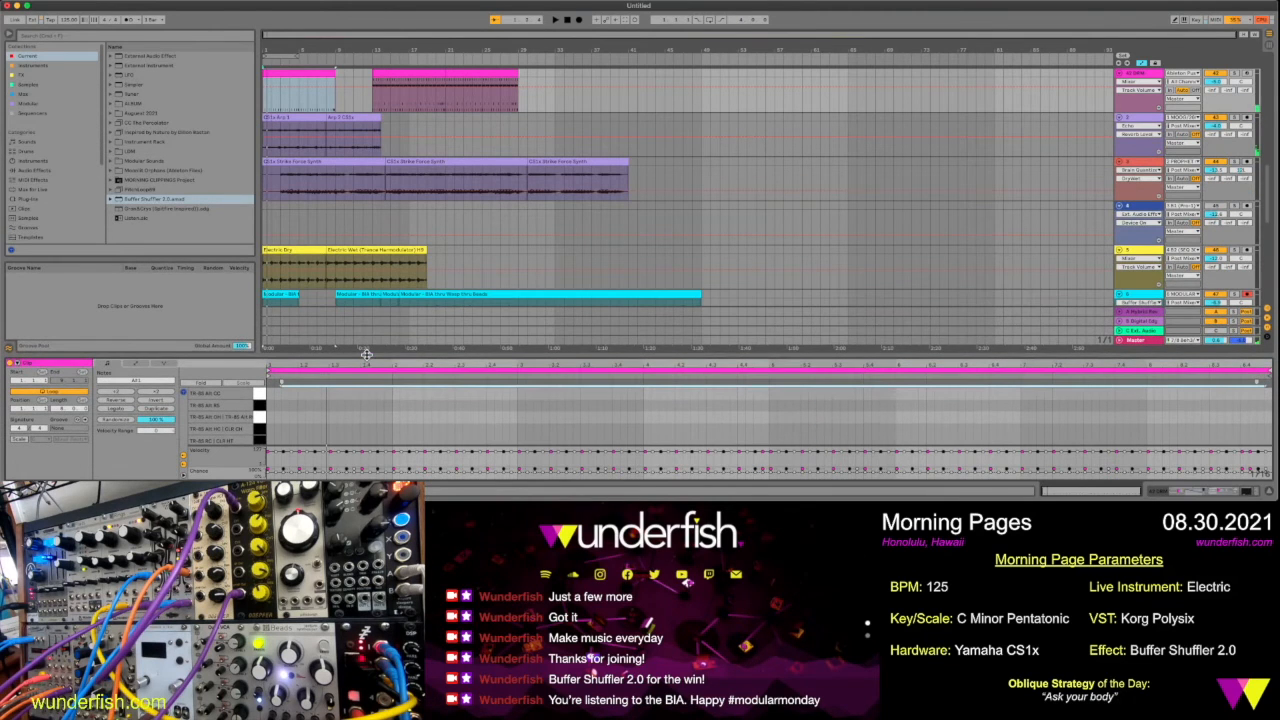
Move all drum clips four bars later, with the kick-only clip at bar 5 and the full clips from bar 17
{"action": "left_click", "coordinate": [393, 74], "text": "shift"}
{"action": "left_click", "coordinate": [469, 74], "text": "shift"}
{"action": "left_click_drag", "start_coordinate": [470, 74], "coordinate": [510, 95]}
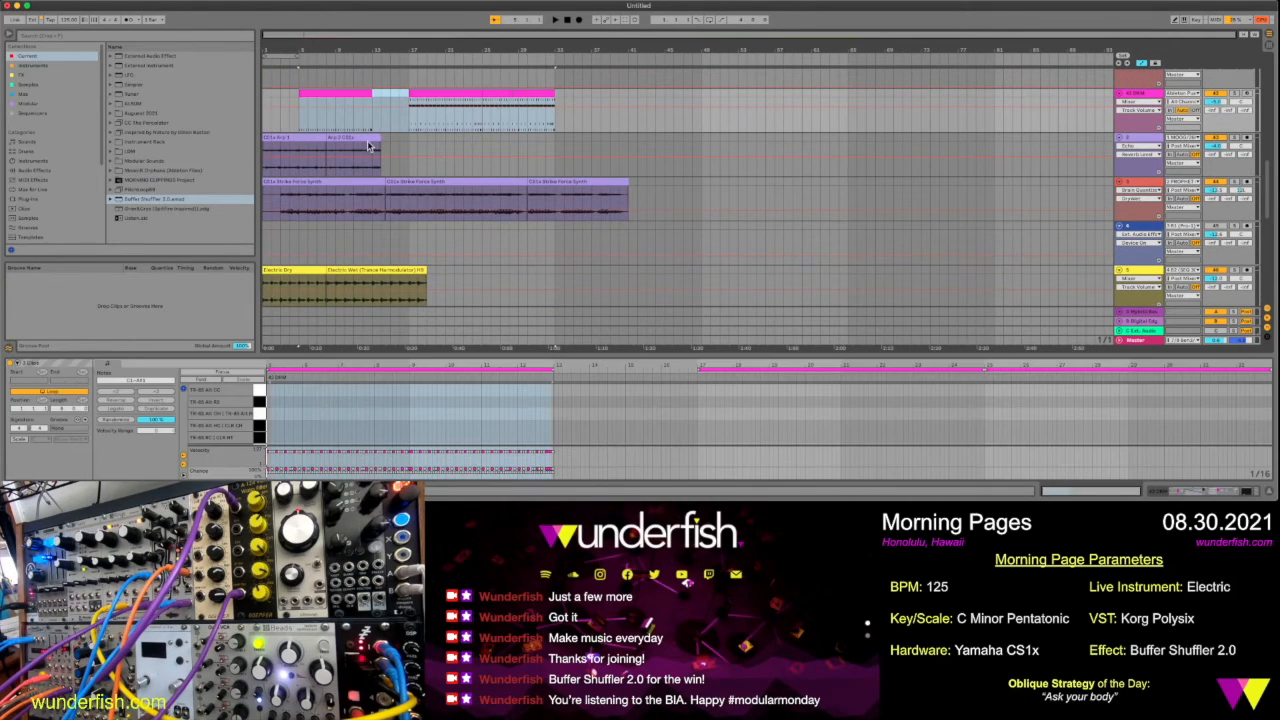
Solo the CS1x arp track to hear its first clip, and move the Arp 2 CS1x clip to bar 17
{"action": "left_click", "coordinate": [309, 137]}
{"action": "key", "text": "space"}
{"action": "left_click", "coordinate": [1237, 138]}
{"action": "key", "text": "space"}
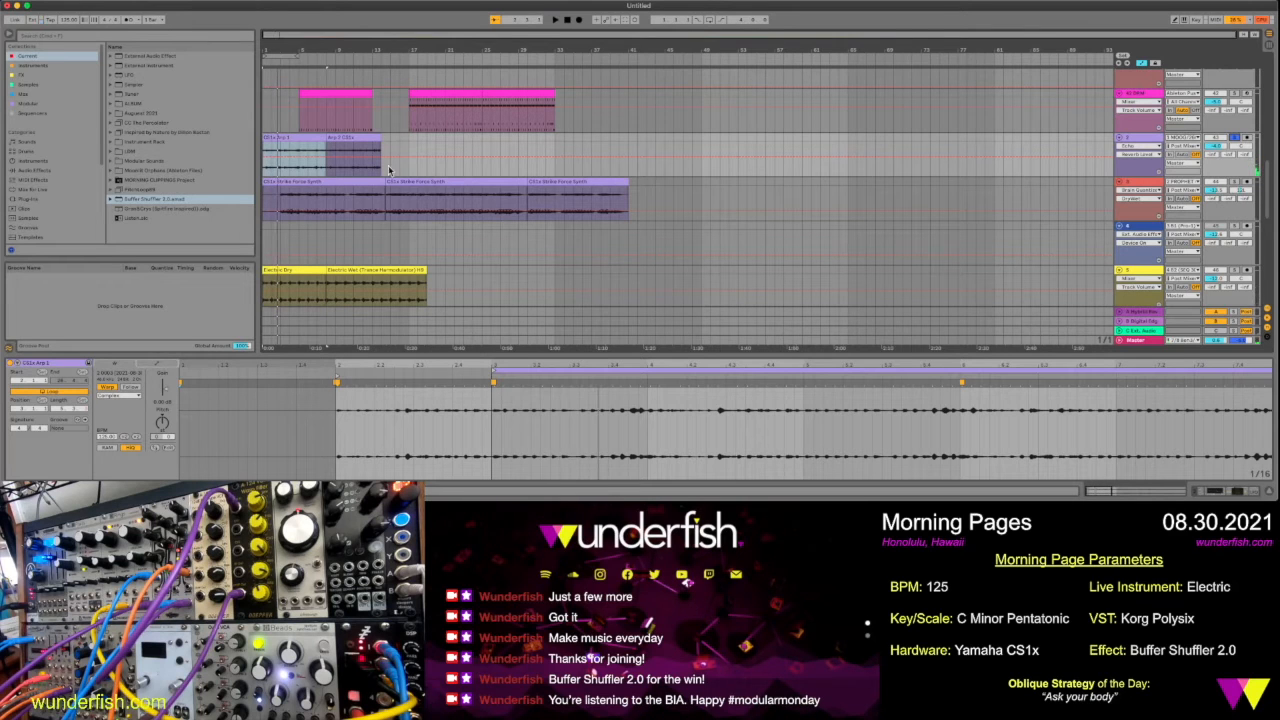
{"action": "left_click", "coordinate": [355, 137]}
{"action": "left_click_drag", "start_coordinate": [355, 137], "coordinate": [436, 149]}
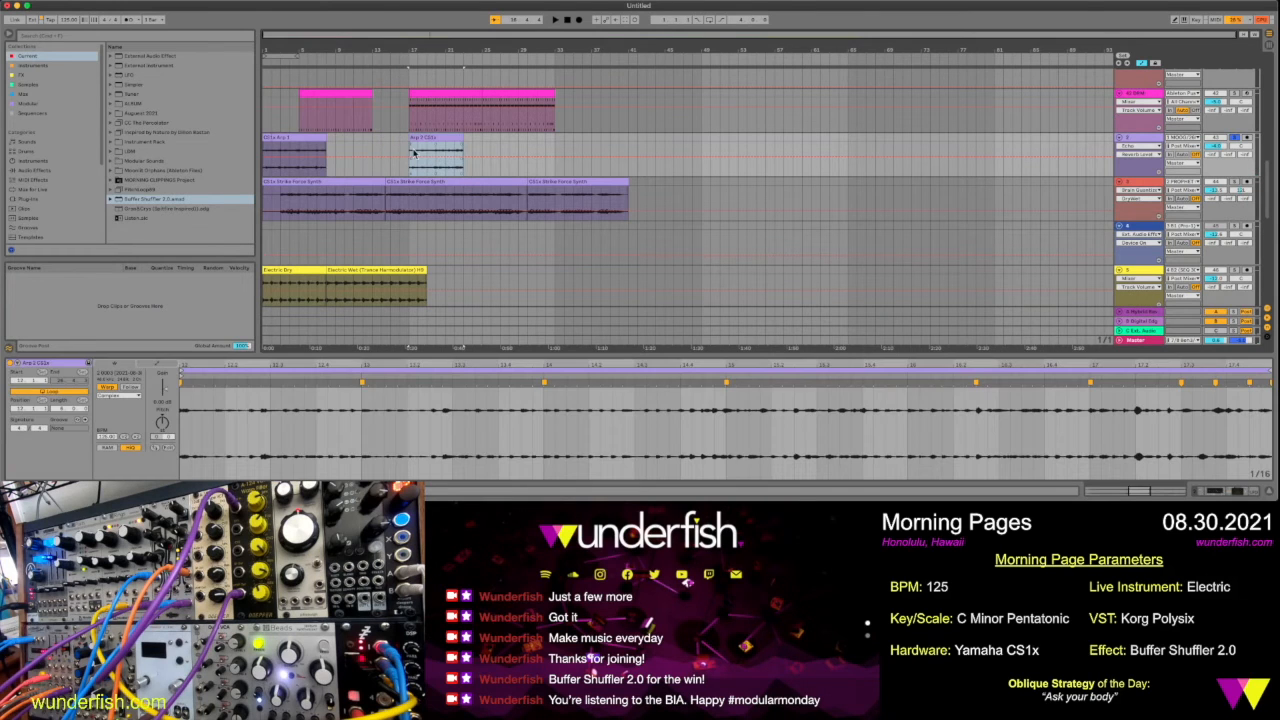
Move the three CS1x Strike Force Synth clips together to start at bar 49
{"action": "left_click", "coordinate": [312, 181]}
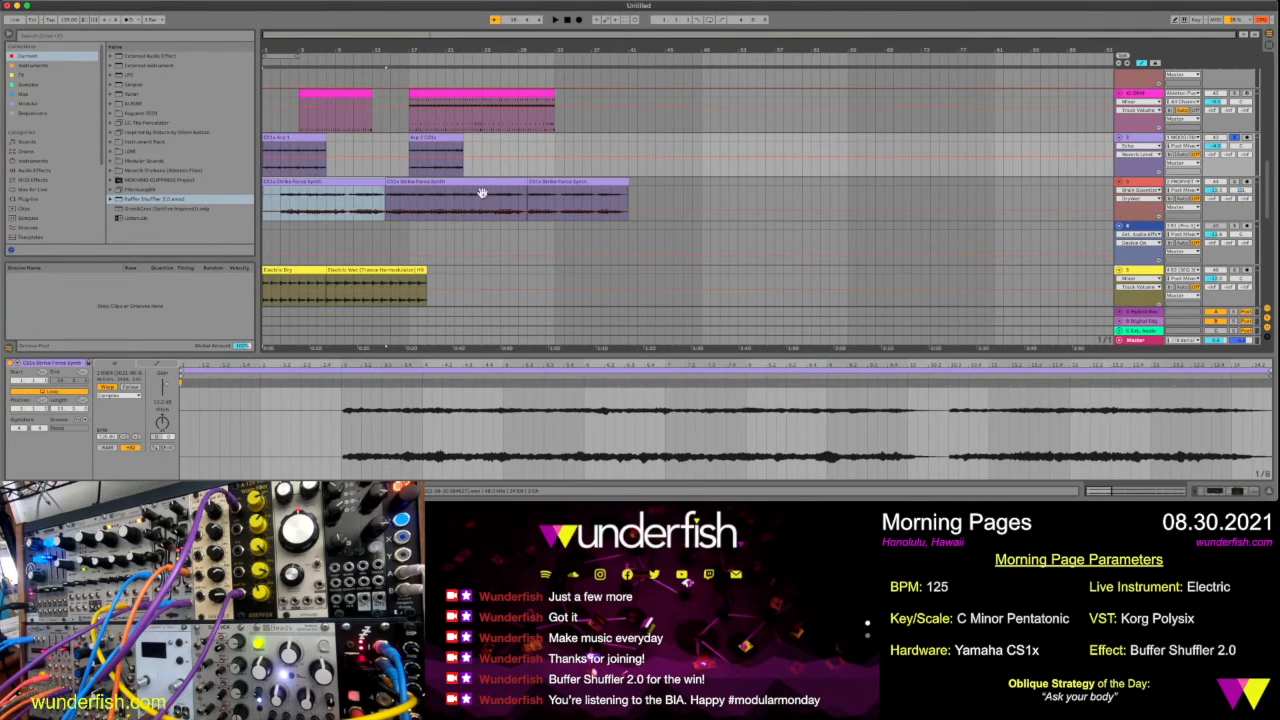
{"action": "left_click", "coordinate": [555, 183], "text": "shift"}
{"action": "left_click_drag", "start_coordinate": [445, 187], "coordinate": [880, 195]}
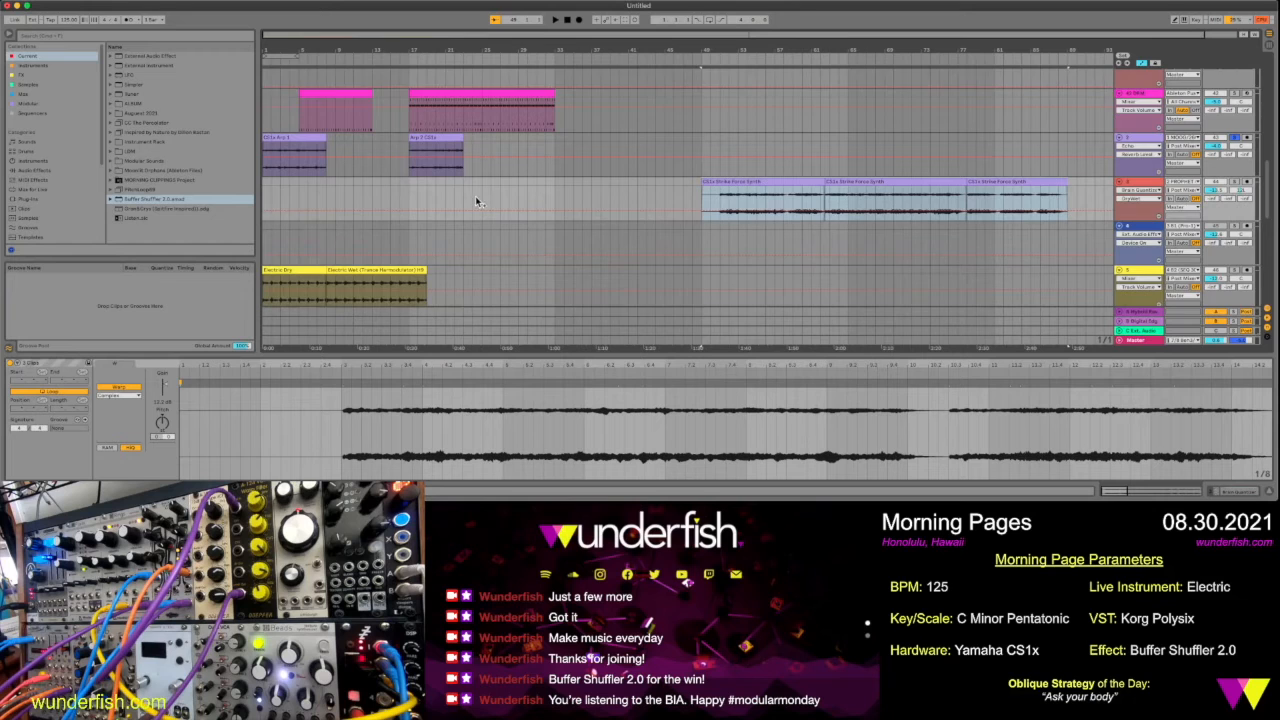
Audition the Electric track in solo, and move the Electric Dry and Electric Wet clips together to start at bar 13
{"action": "scroll", "coordinate": [476, 200], "scroll_direction": "down", "scroll_amount": 2}
{"action": "scroll", "coordinate": [471, 228], "scroll_direction": "down", "scroll_amount": 1}
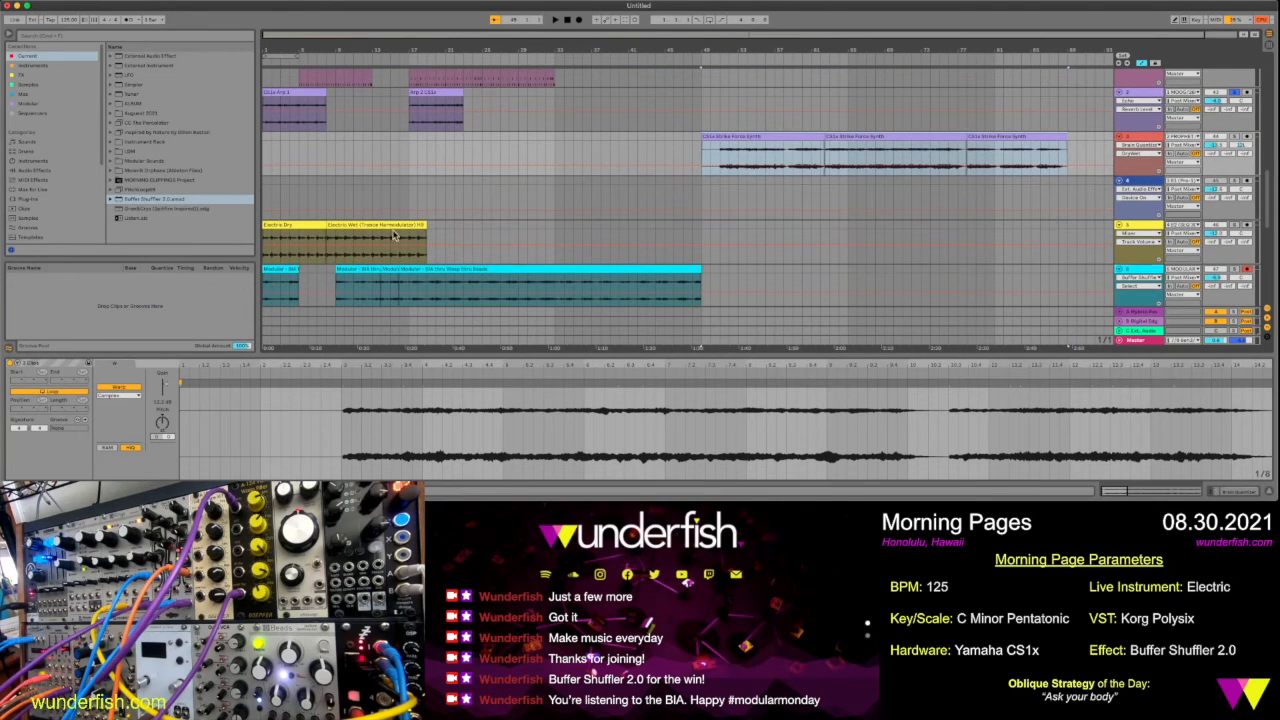
{"action": "left_click", "coordinate": [303, 225]}
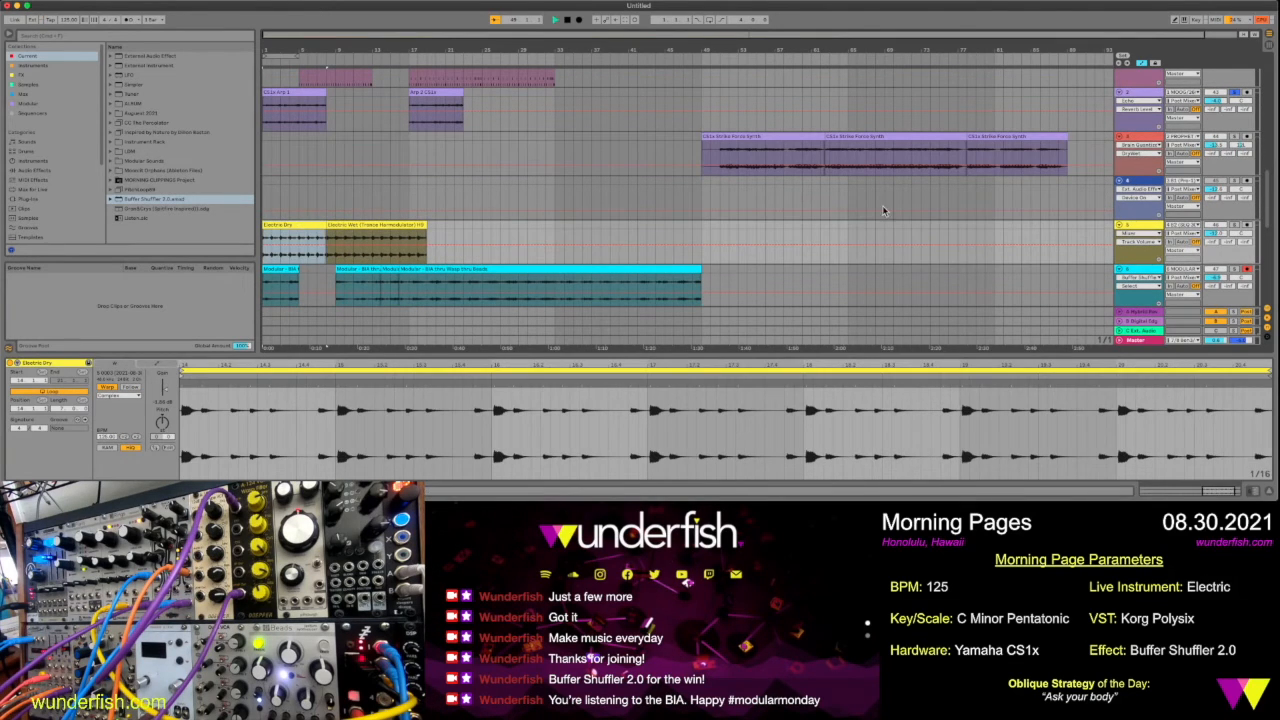
{"action": "key", "text": "space"}
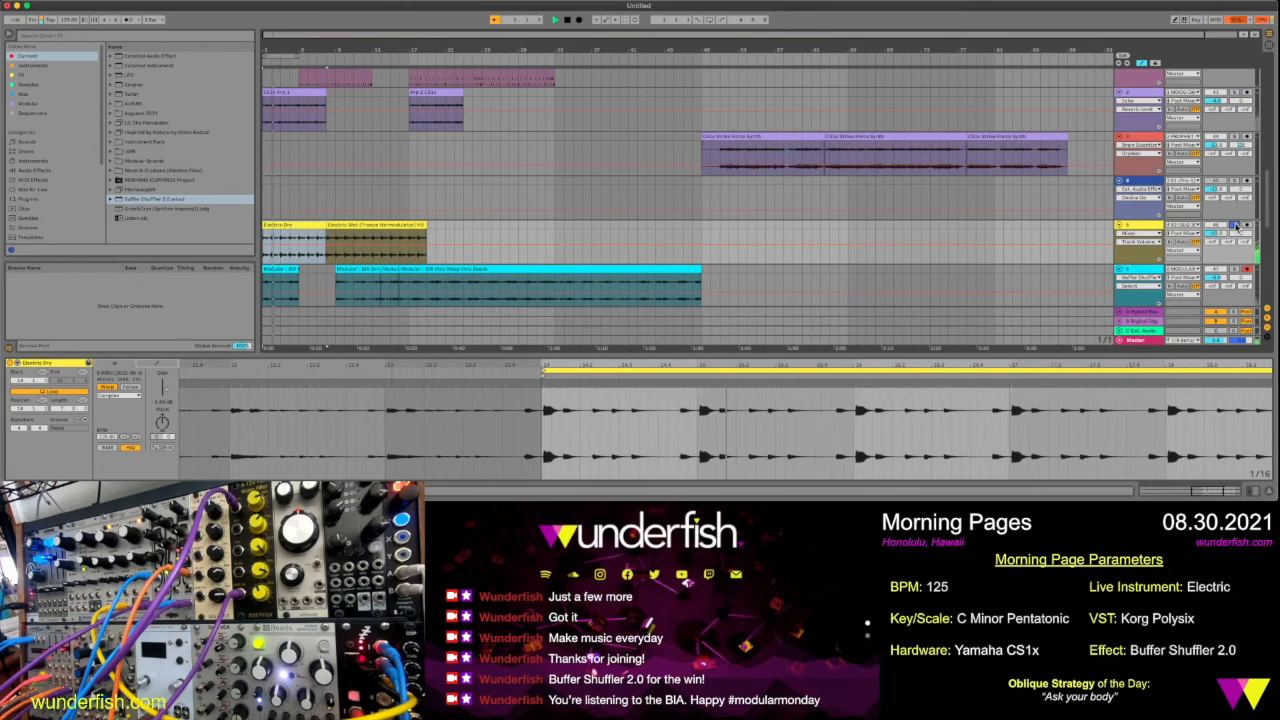
{"action": "key", "text": "space"}
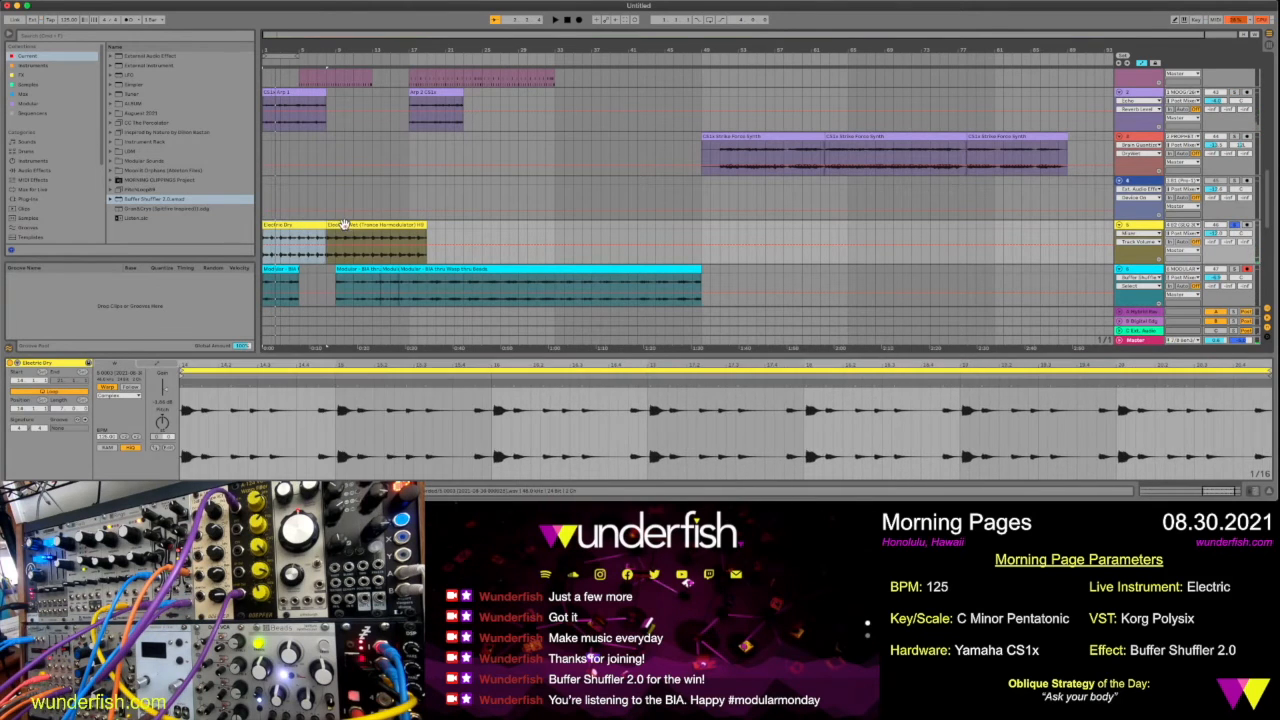
{"action": "left_click", "coordinate": [347, 225], "text": "shift"}
{"action": "left_click_drag", "start_coordinate": [343, 226], "coordinate": [455, 244]}
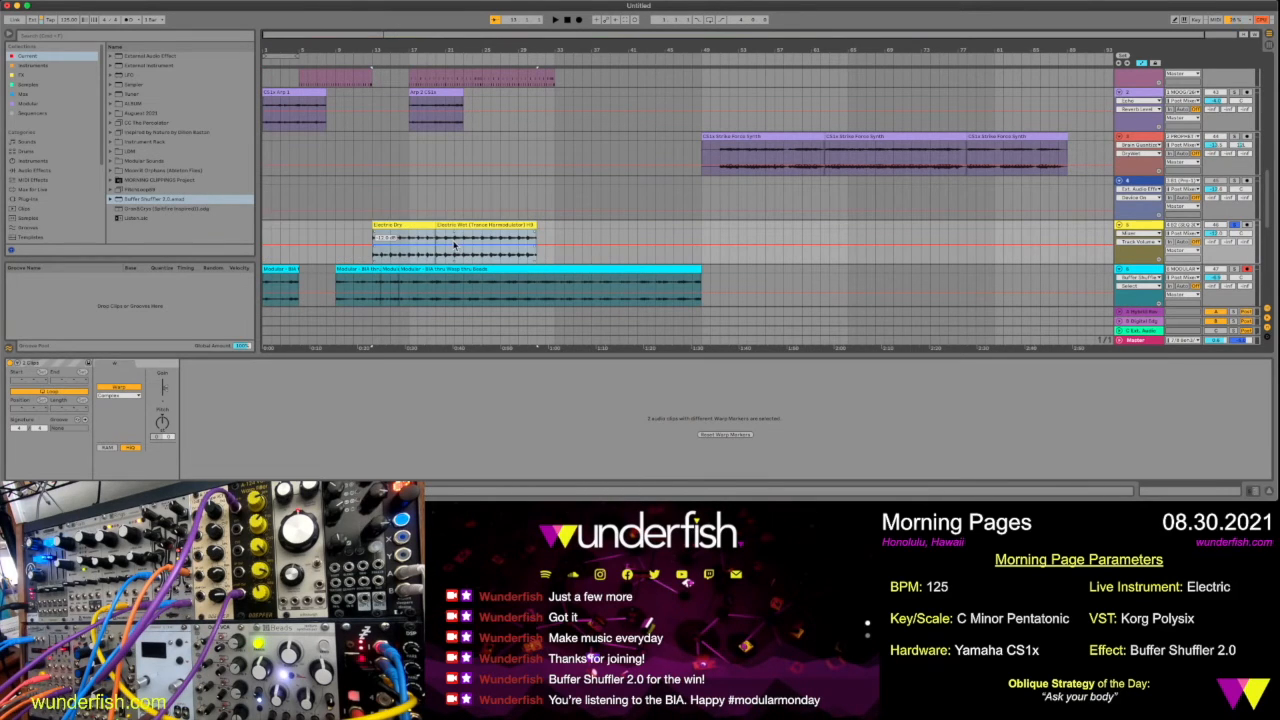
Move the first full drum clip four bars earlier so it starts at bar 13, directly after the kick-only clip
{"action": "scroll", "coordinate": [400, 256], "scroll_direction": "up", "scroll_amount": 3}
{"action": "scroll", "coordinate": [400, 256], "scroll_direction": "up", "scroll_amount": 3}
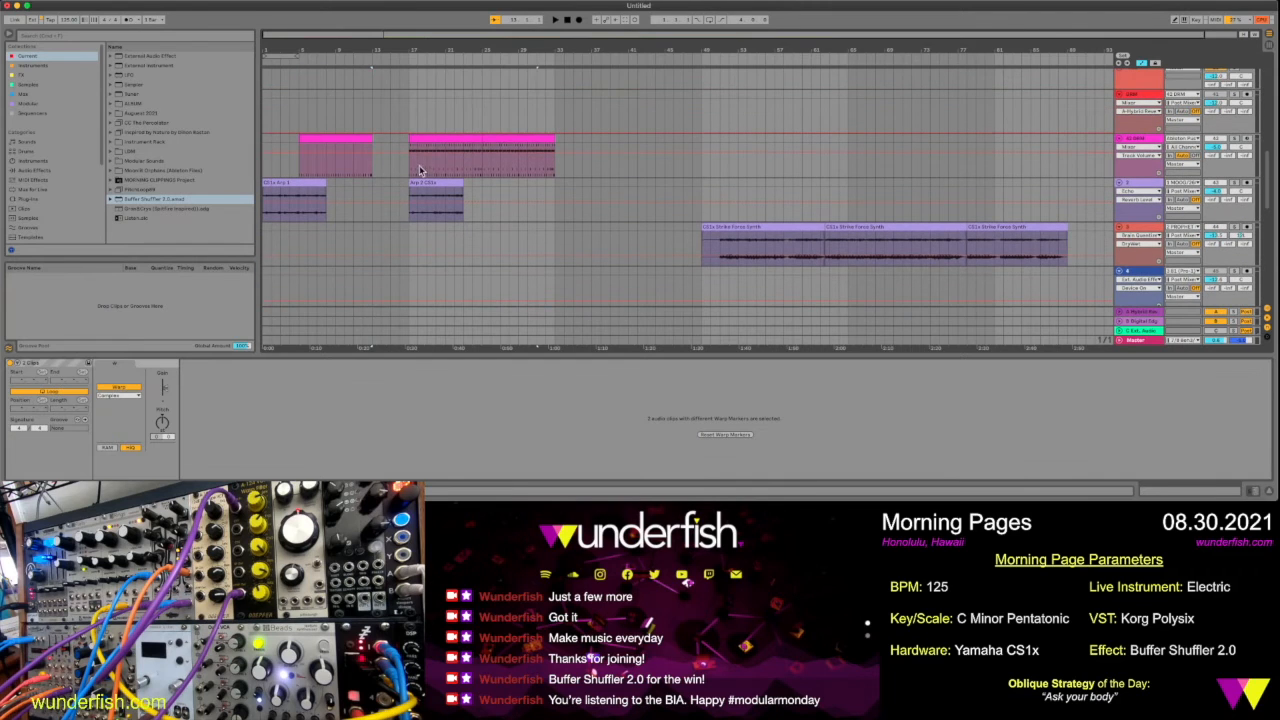
{"action": "left_click", "coordinate": [432, 140]}
{"action": "left_click_drag", "start_coordinate": [432, 140], "coordinate": [397, 153]}
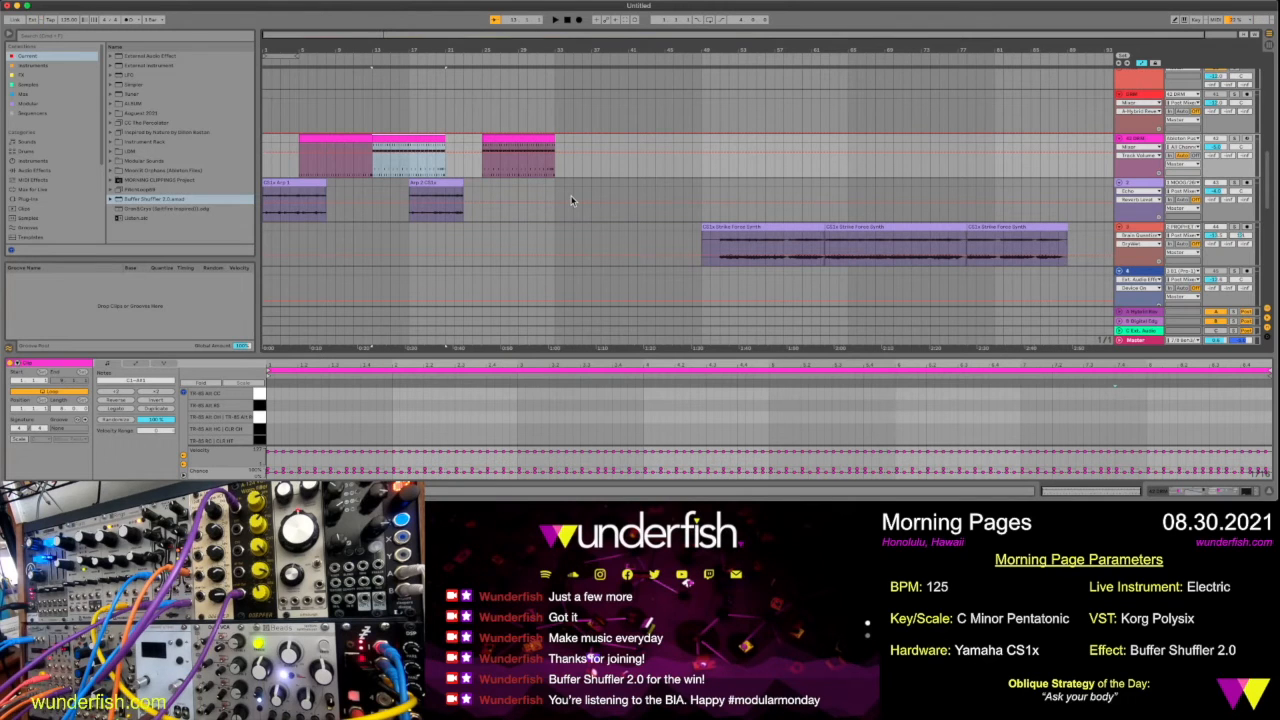
Move the modular clips after the gap together to start at bar 5, directly following the first modular clip
{"action": "scroll", "coordinate": [571, 201], "scroll_direction": "down", "scroll_amount": 1}
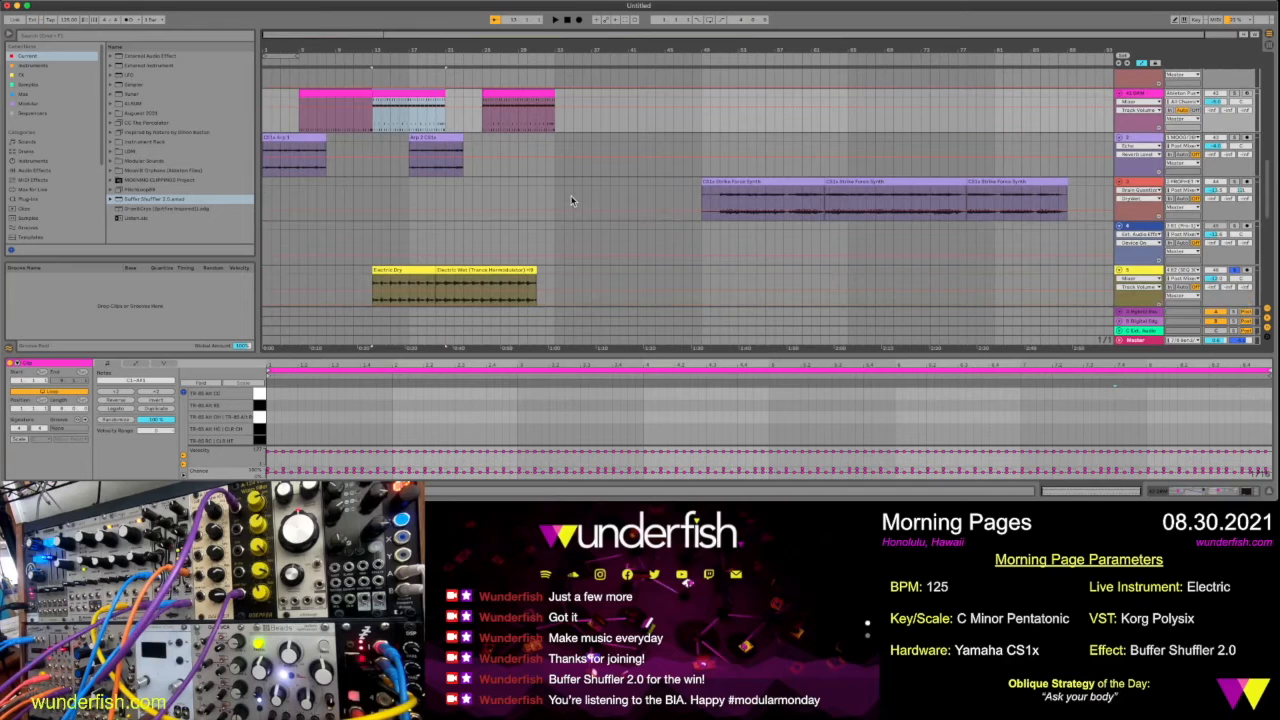
{"action": "scroll", "coordinate": [571, 201], "scroll_direction": "down", "scroll_amount": 3}
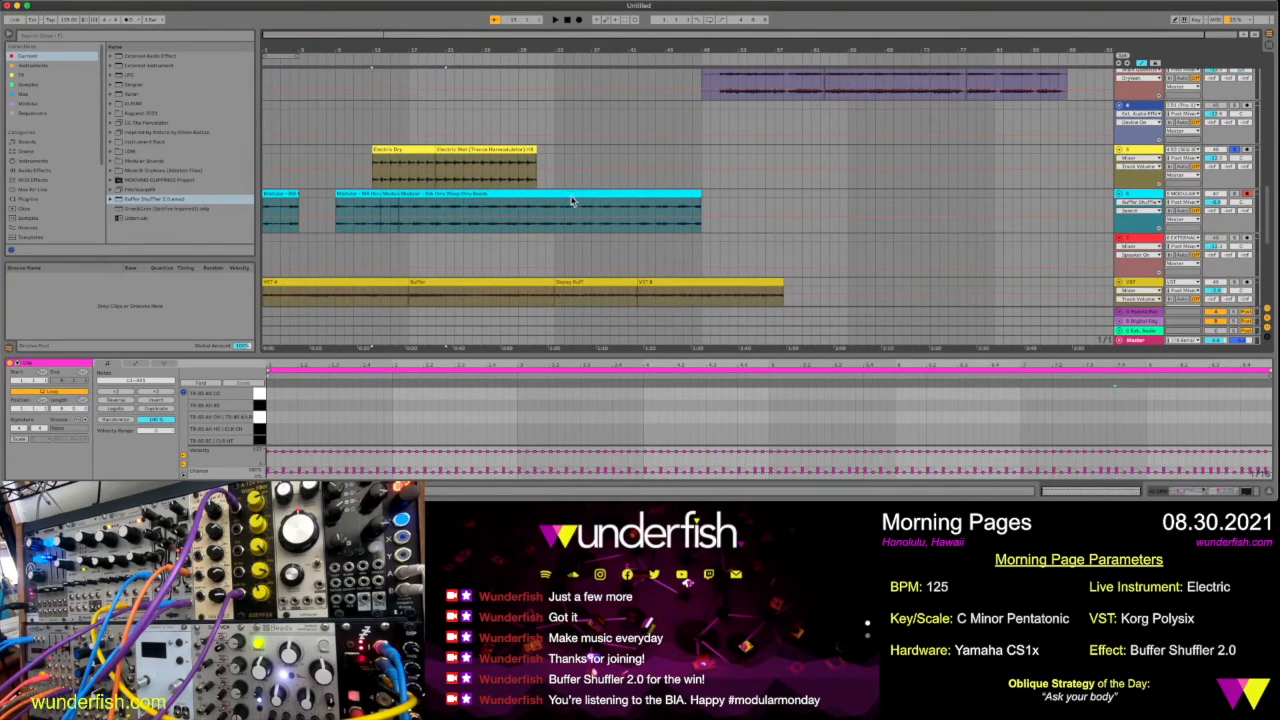
{"action": "left_click", "coordinate": [350, 194]}
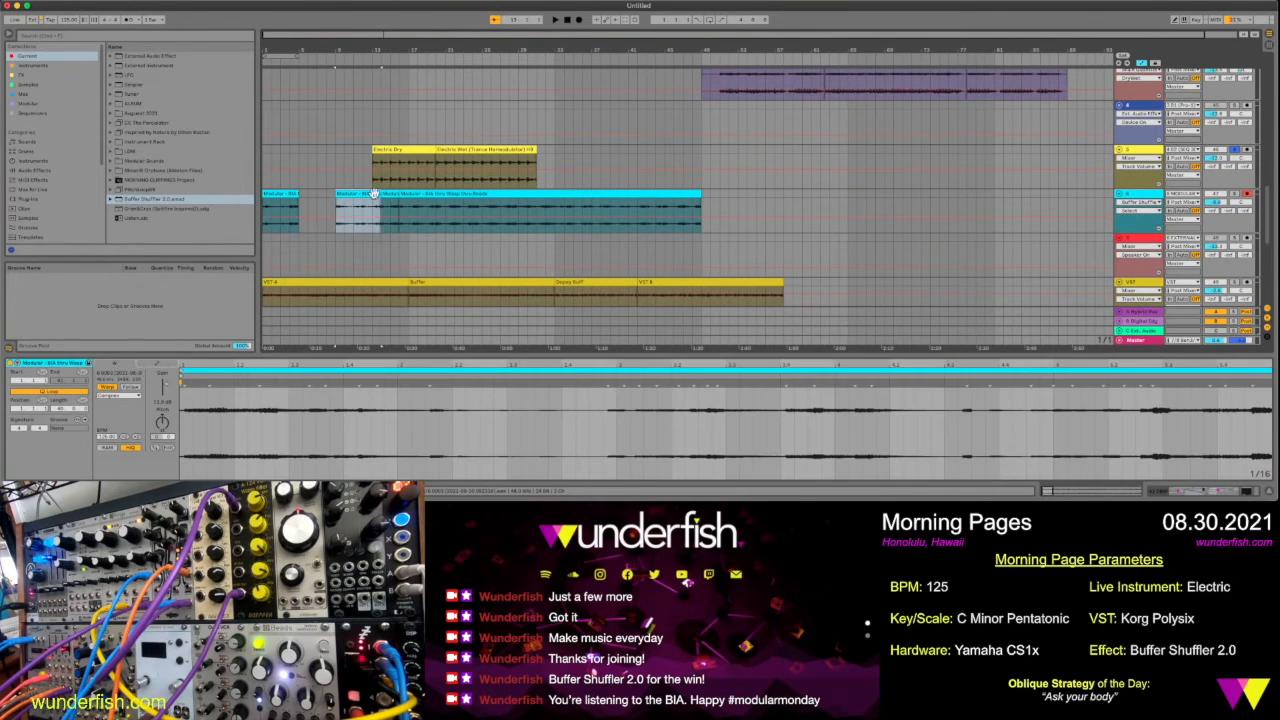
{"action": "left_click", "coordinate": [542, 194]}
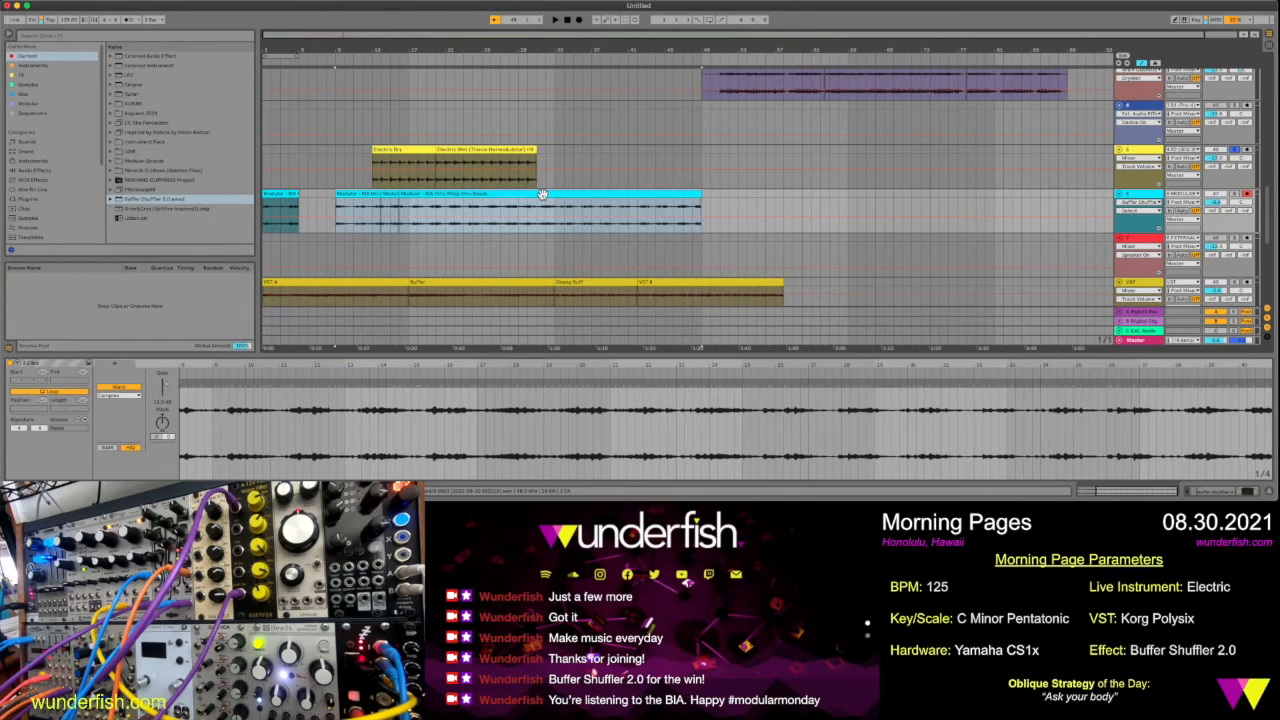
{"action": "left_click_drag", "start_coordinate": [540, 194], "coordinate": [505, 208]}
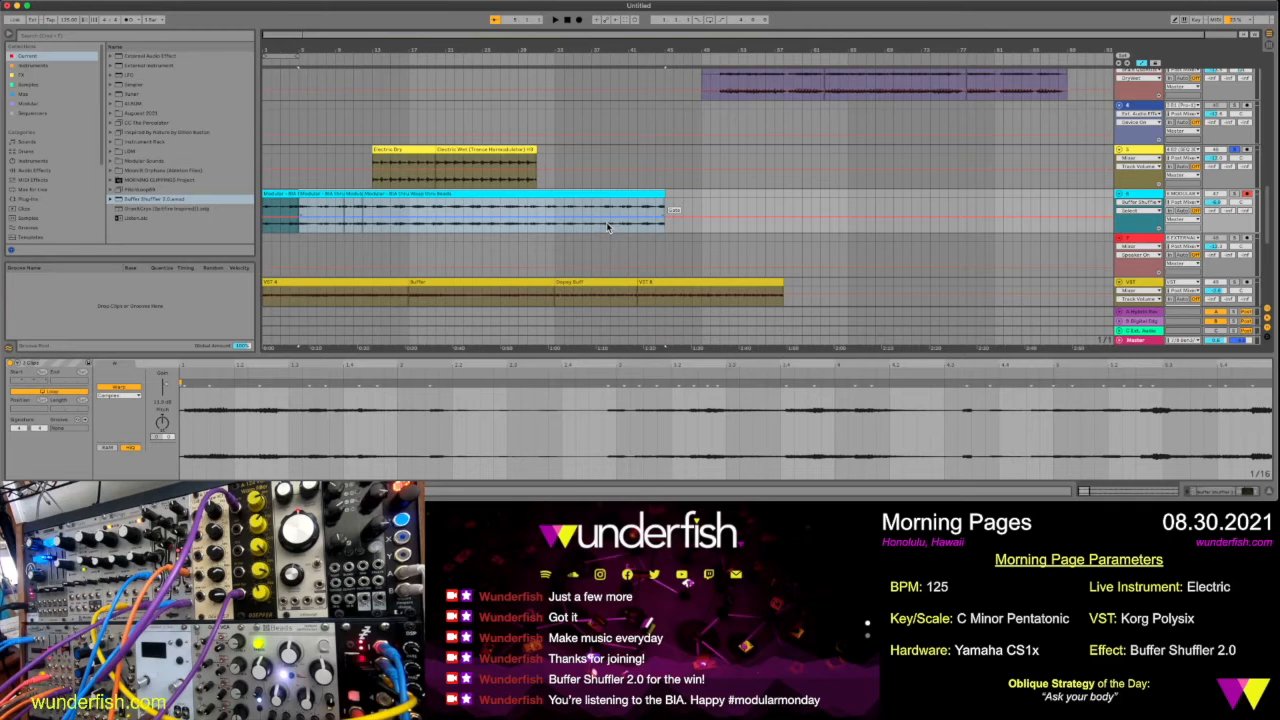
Delete the two empty tracks, the red one above VST and the blue one above the Electric track
{"action": "scroll", "coordinate": [612, 226], "scroll_direction": "down", "scroll_amount": 2}
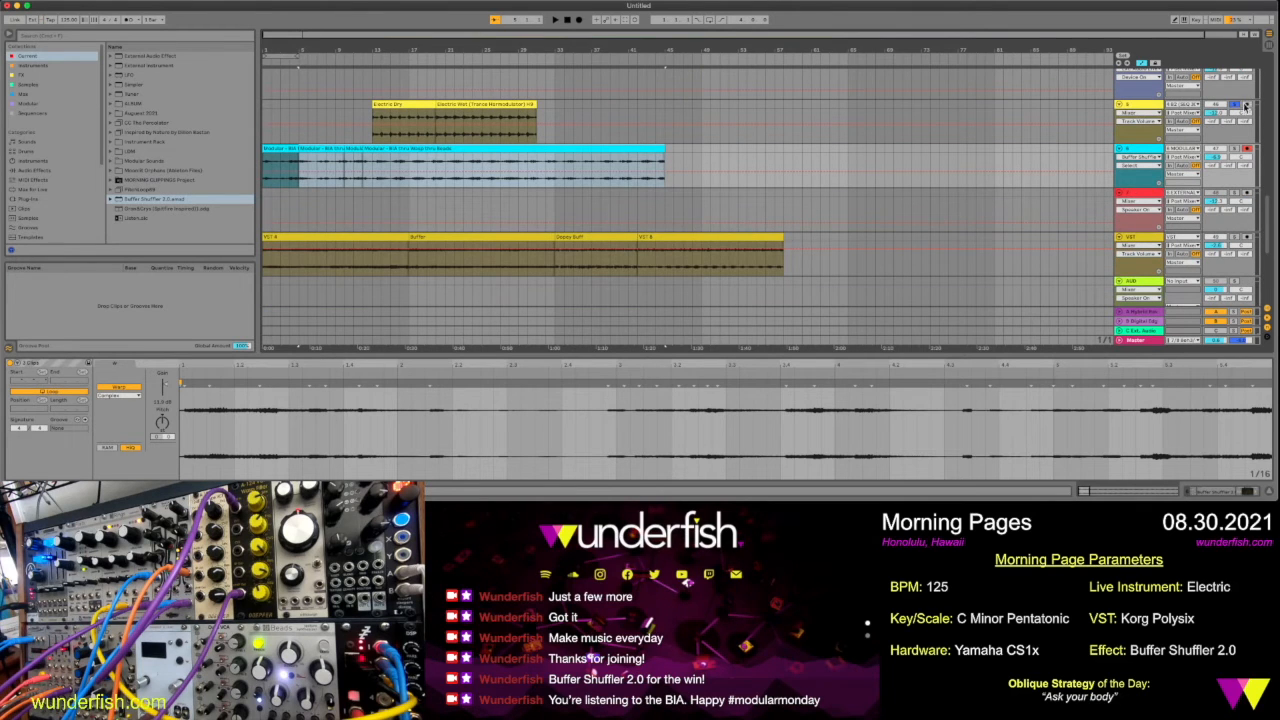
{"action": "left_click", "coordinate": [1150, 198]}
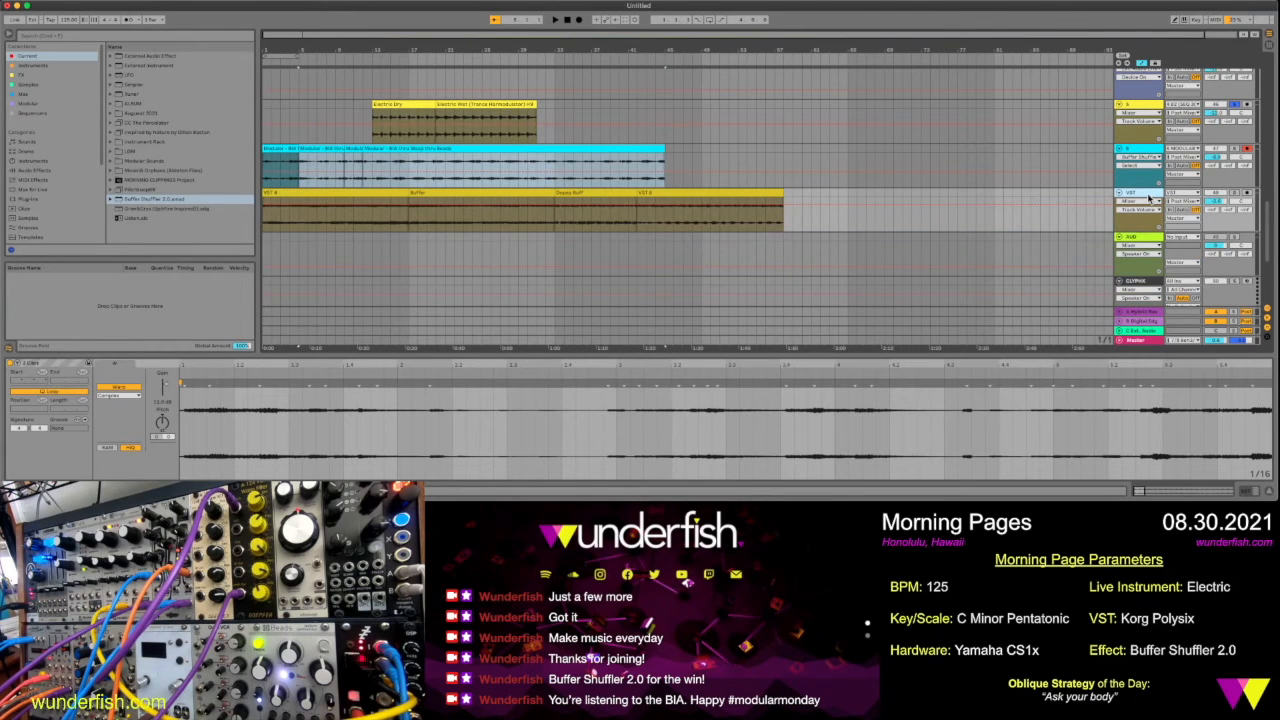
{"action": "scroll", "coordinate": [1150, 198], "scroll_direction": "up", "scroll_amount": 4}
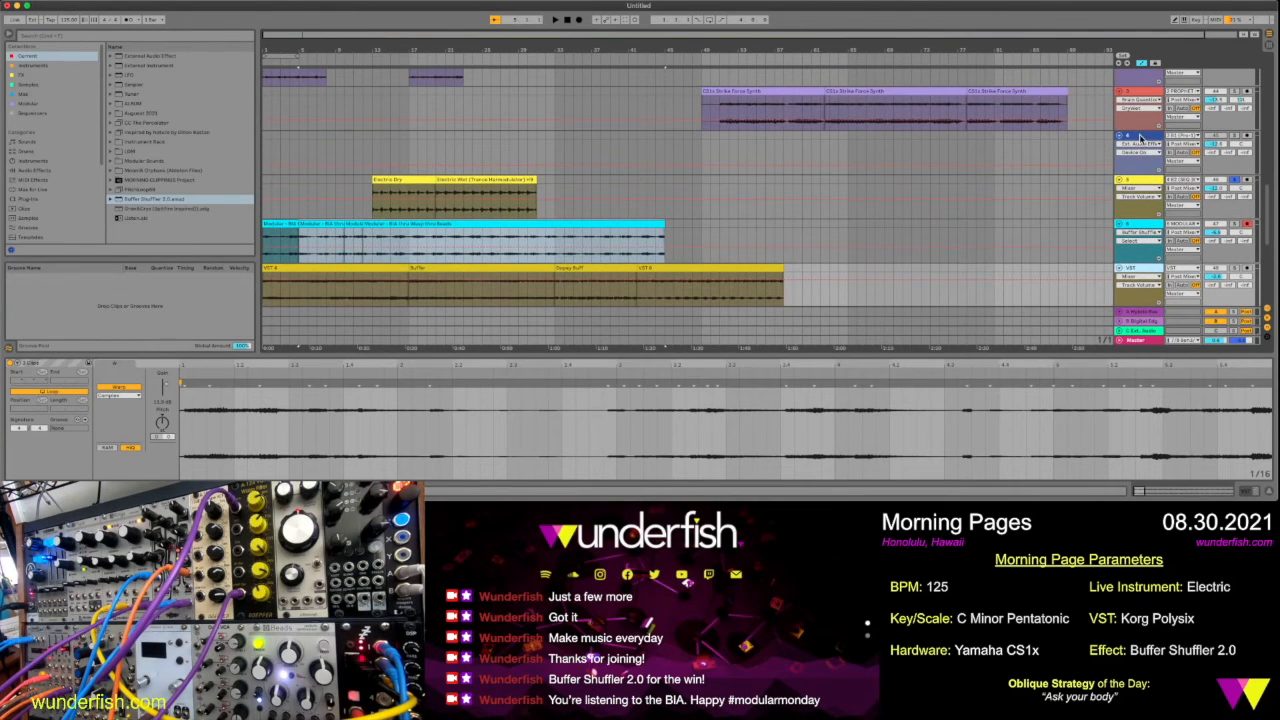
{"action": "left_click", "coordinate": [1140, 138]}
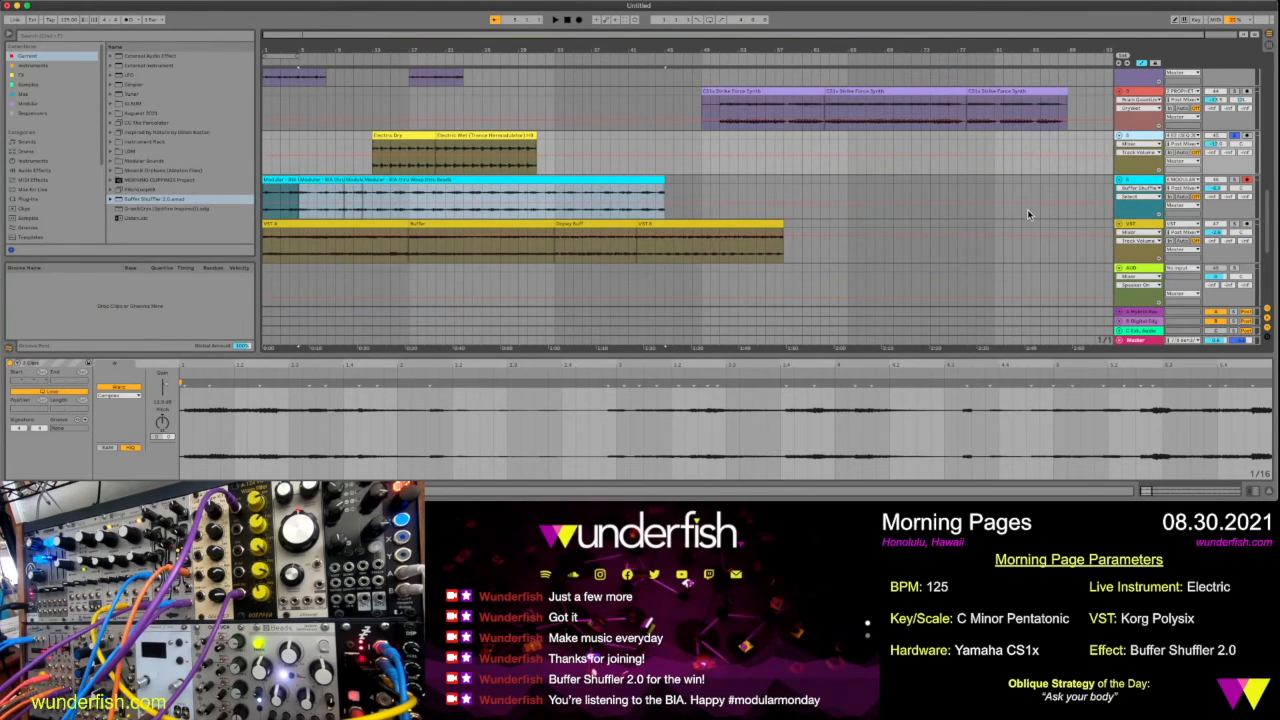
{"action": "scroll", "coordinate": [1027, 209], "scroll_direction": "down", "scroll_amount": 5}
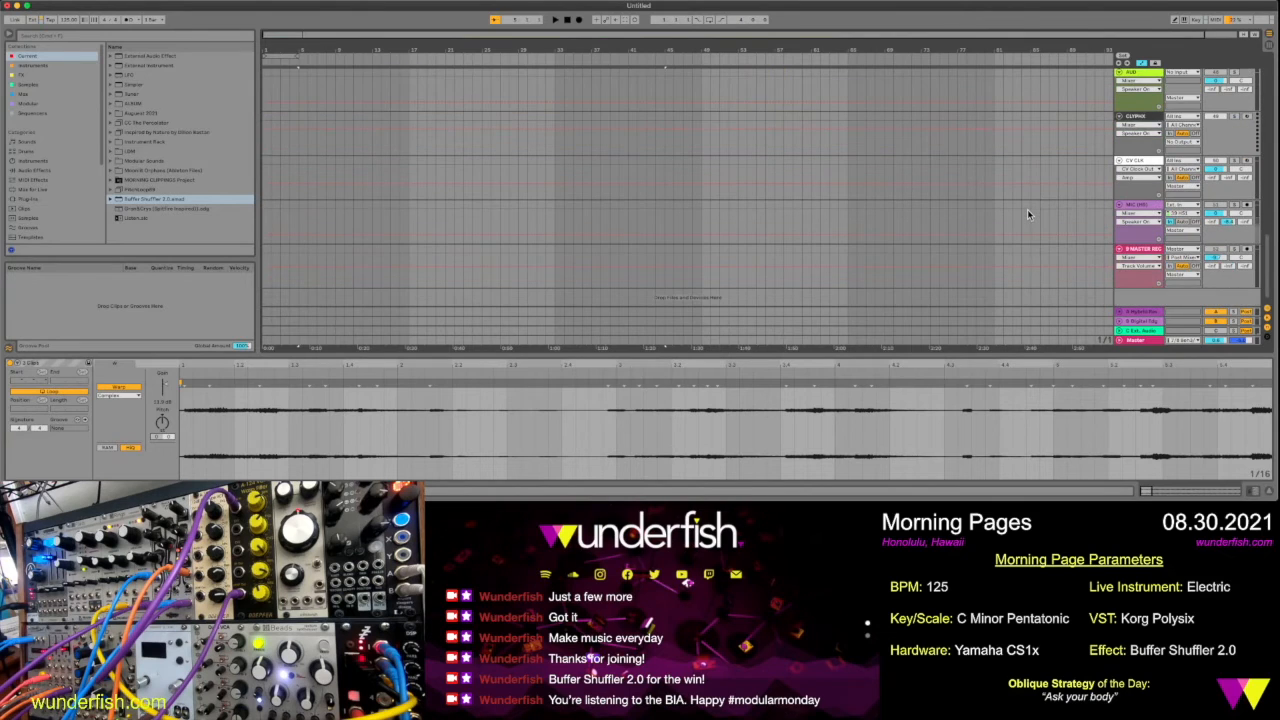
{"action": "scroll", "coordinate": [1027, 209], "scroll_direction": "up", "scroll_amount": 5}
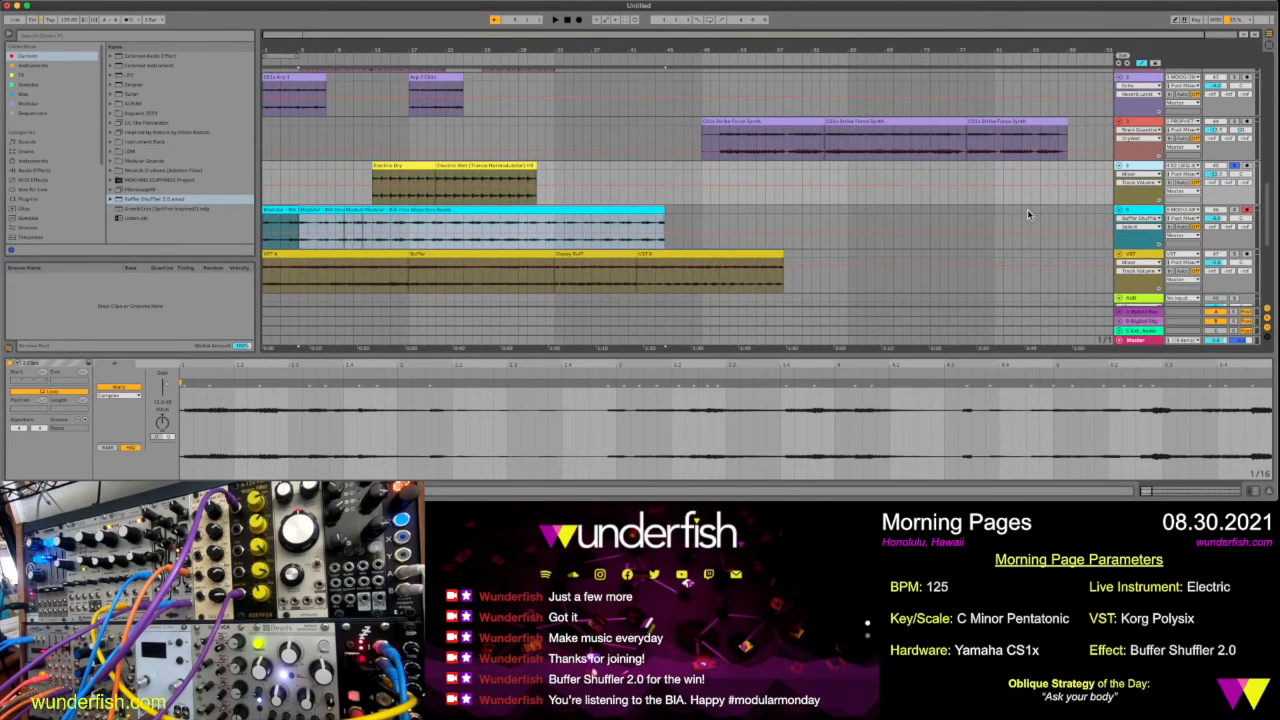
{"action": "scroll", "coordinate": [1027, 209], "scroll_direction": "up", "scroll_amount": 1}
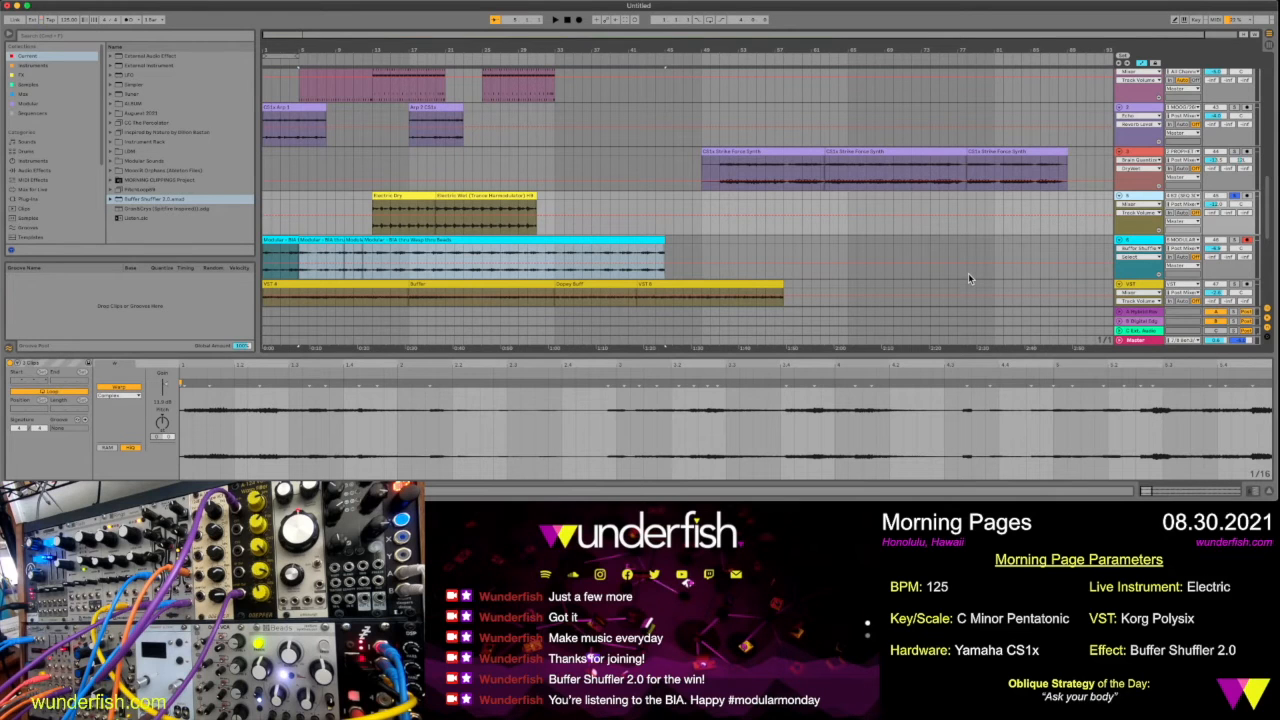
Turn off solo on the Electric track, and rename the VST A clip "Bassline - Korg Polysix"
{"action": "left_click", "coordinate": [1233, 197]}
{"action": "scroll", "coordinate": [346, 226], "scroll_direction": "down", "scroll_amount": 4}
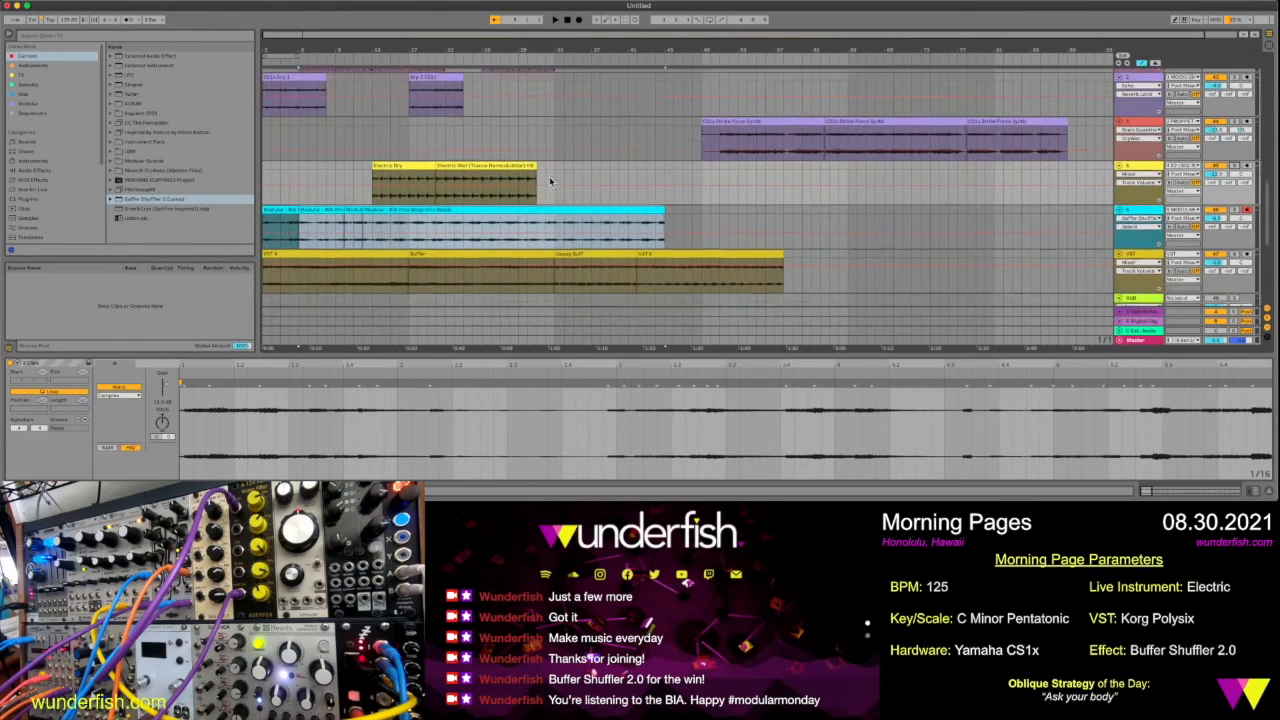
{"action": "left_click", "coordinate": [348, 194]}
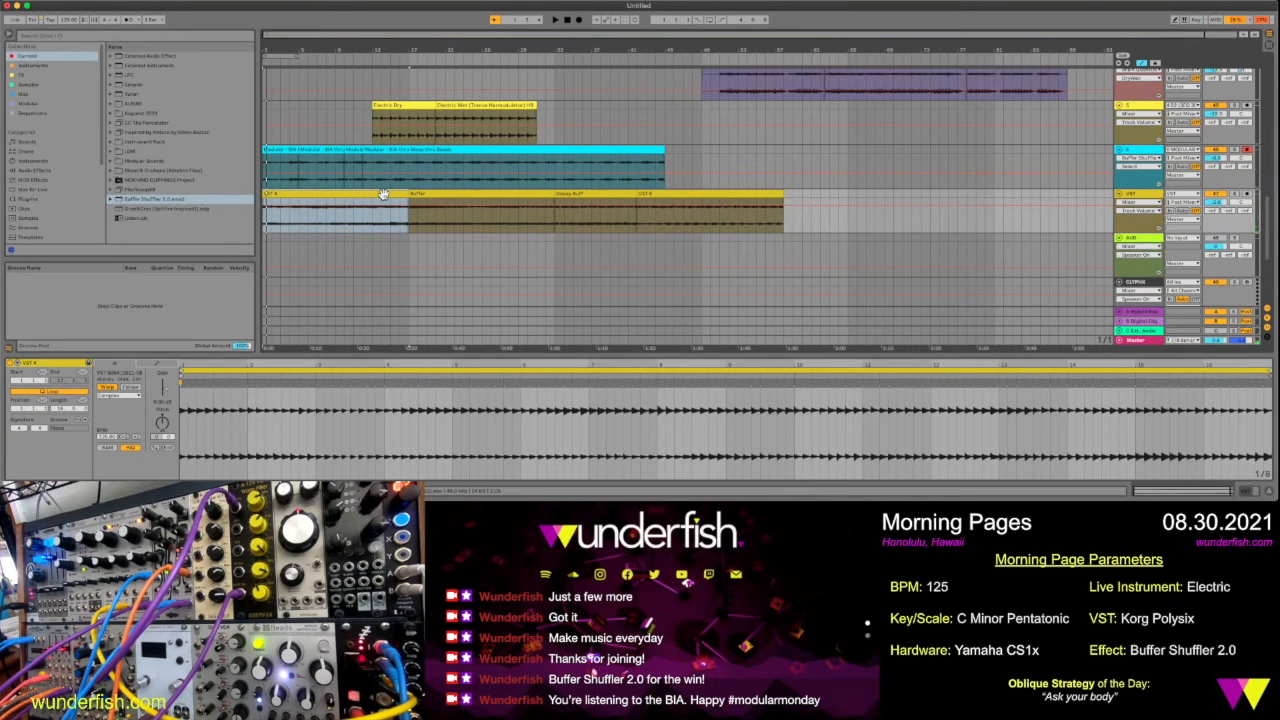
{"action": "key", "text": "super+r"}
{"action": "left_click", "coordinate": [383, 193]}
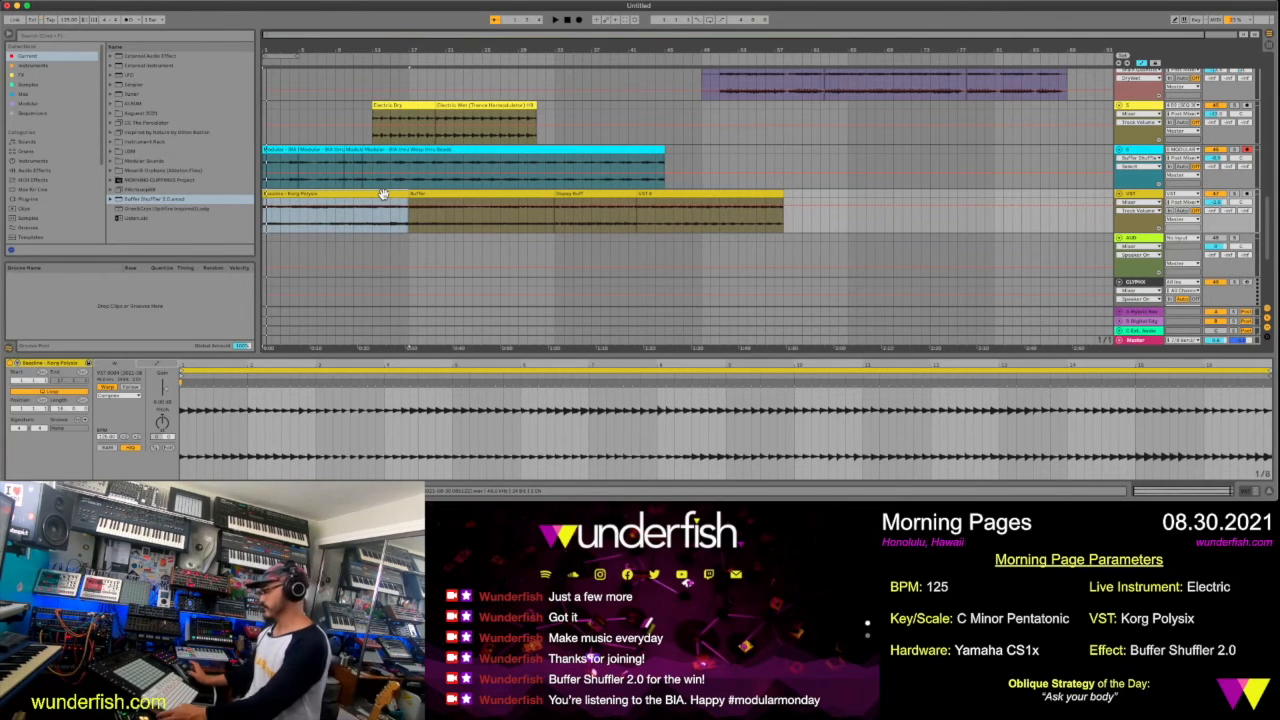
Move all four clips on the VST track together so the Korg Polysix bassline starts at bar 17
{"action": "key", "text": "space"}
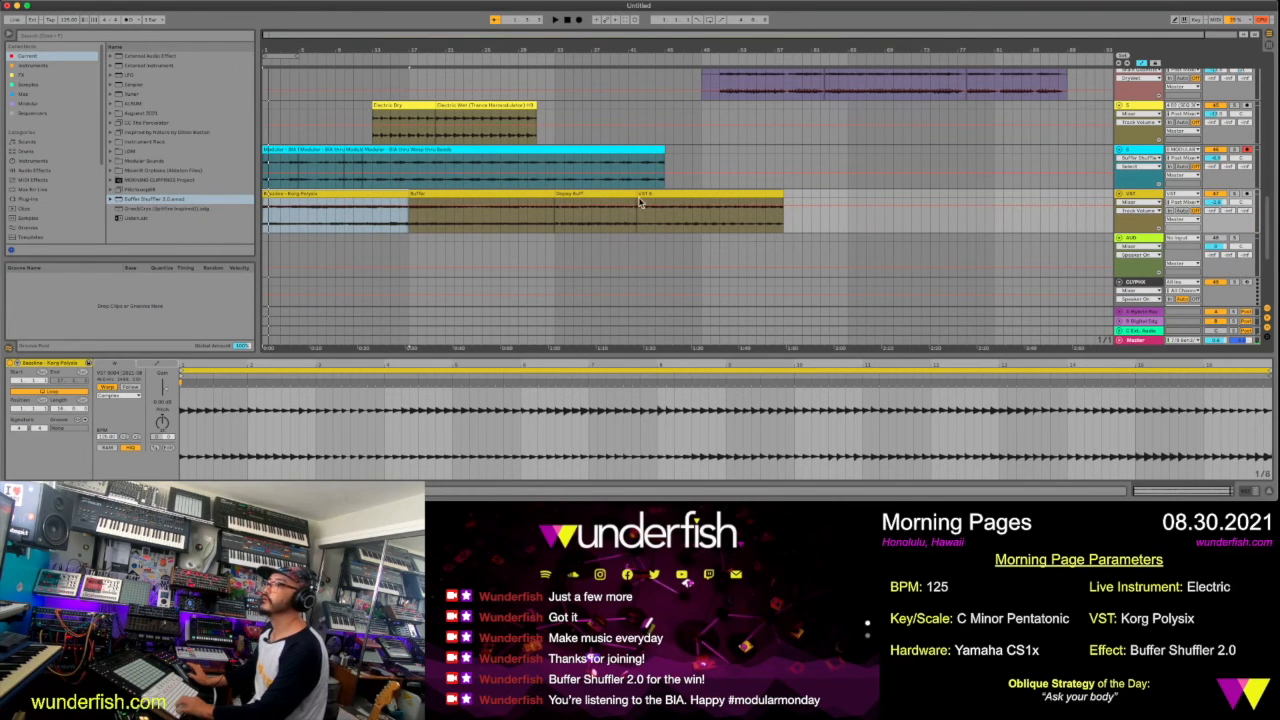
{"action": "left_click", "coordinate": [337, 175]}
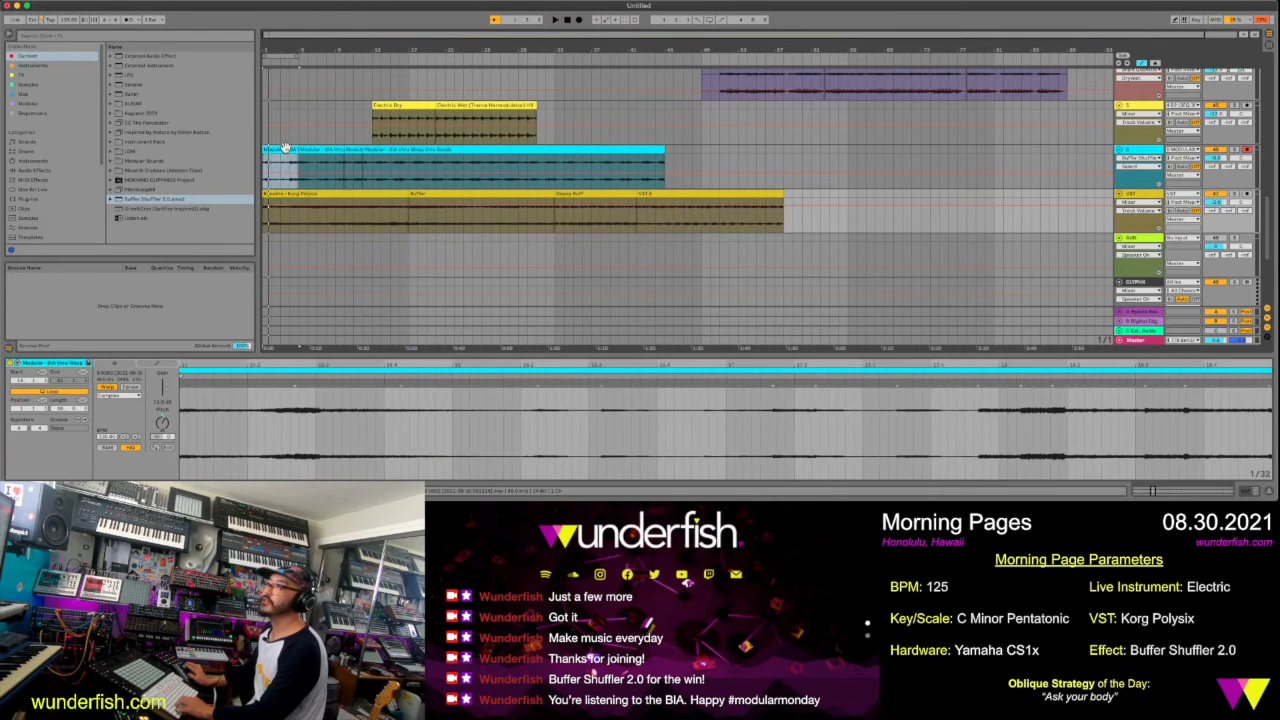
{"action": "scroll", "coordinate": [380, 173], "scroll_direction": "up", "scroll_amount": 5}
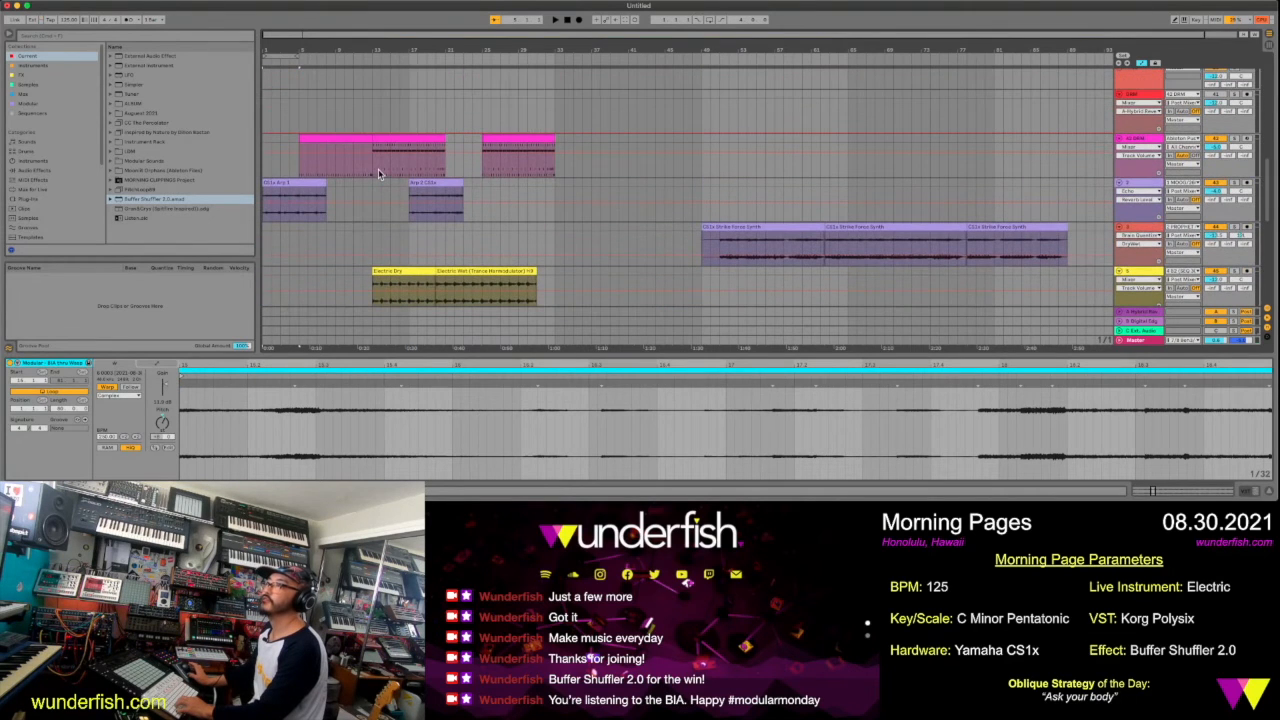
{"action": "scroll", "coordinate": [378, 174], "scroll_direction": "down", "scroll_amount": 5}
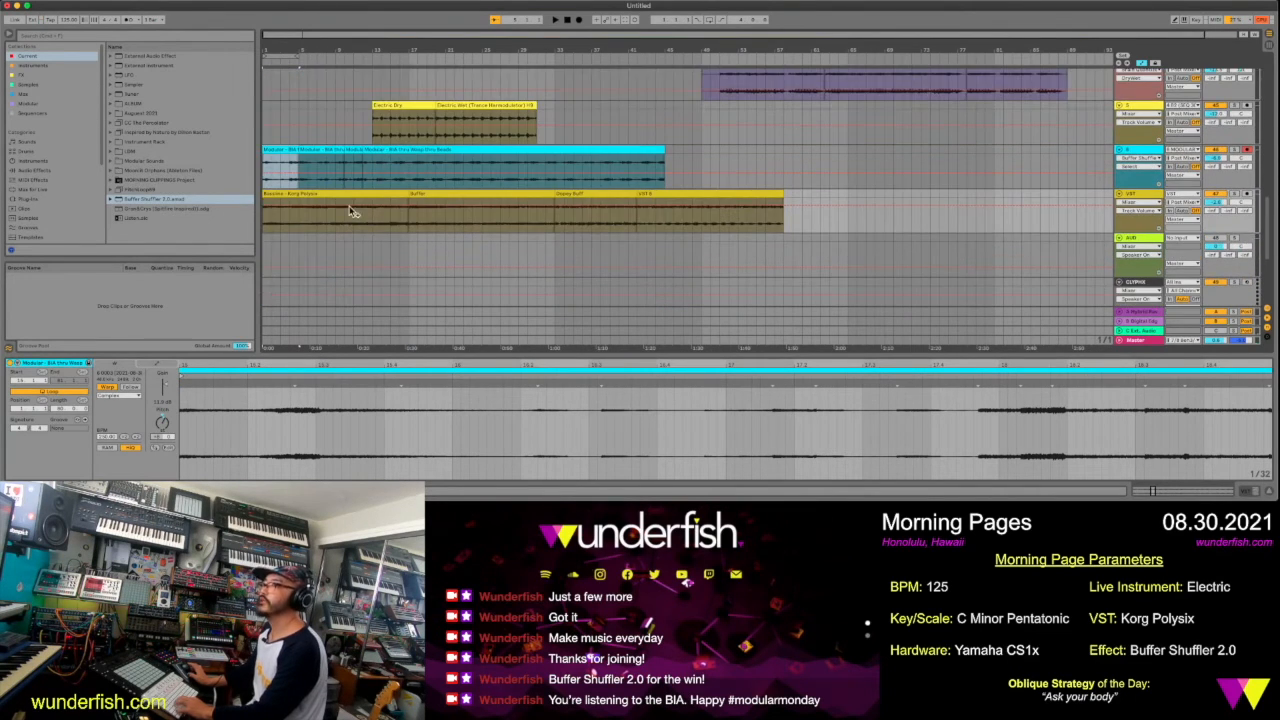
{"action": "left_click", "coordinate": [350, 190]}
{"action": "left_click", "coordinate": [665, 192], "text": "shift"}
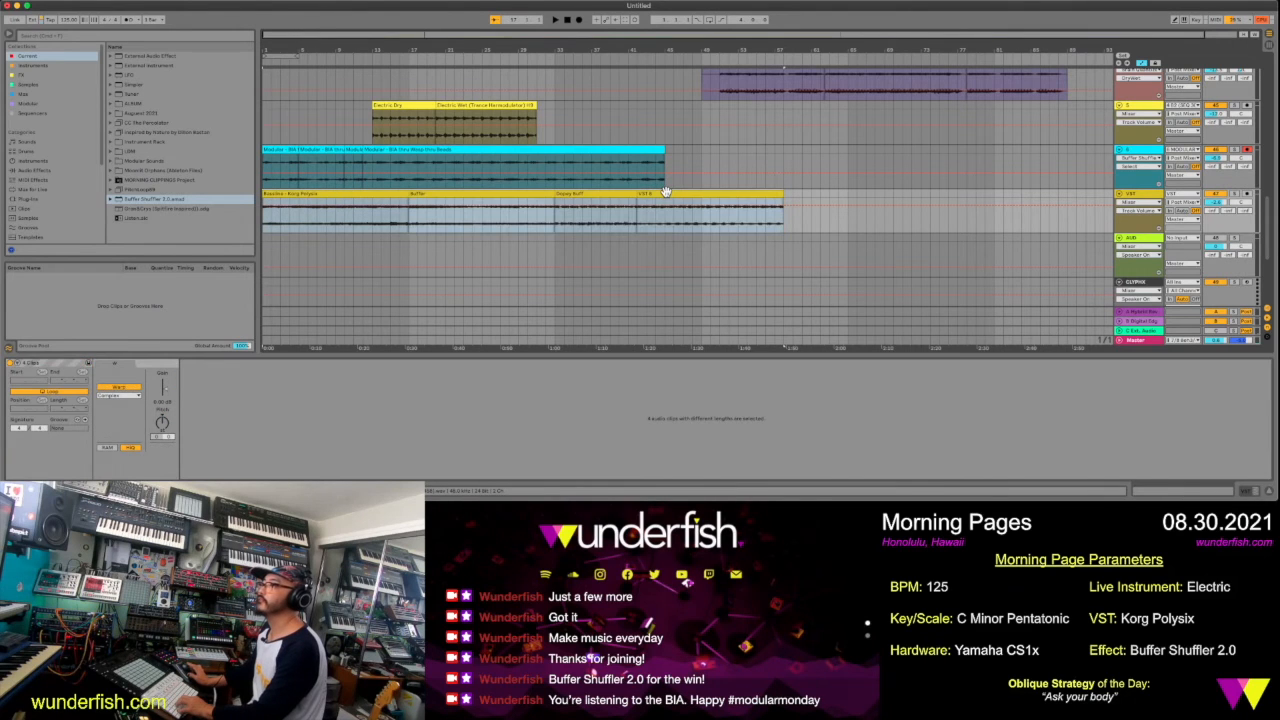
{"action": "left_click_drag", "start_coordinate": [665, 192], "coordinate": [809, 206]}
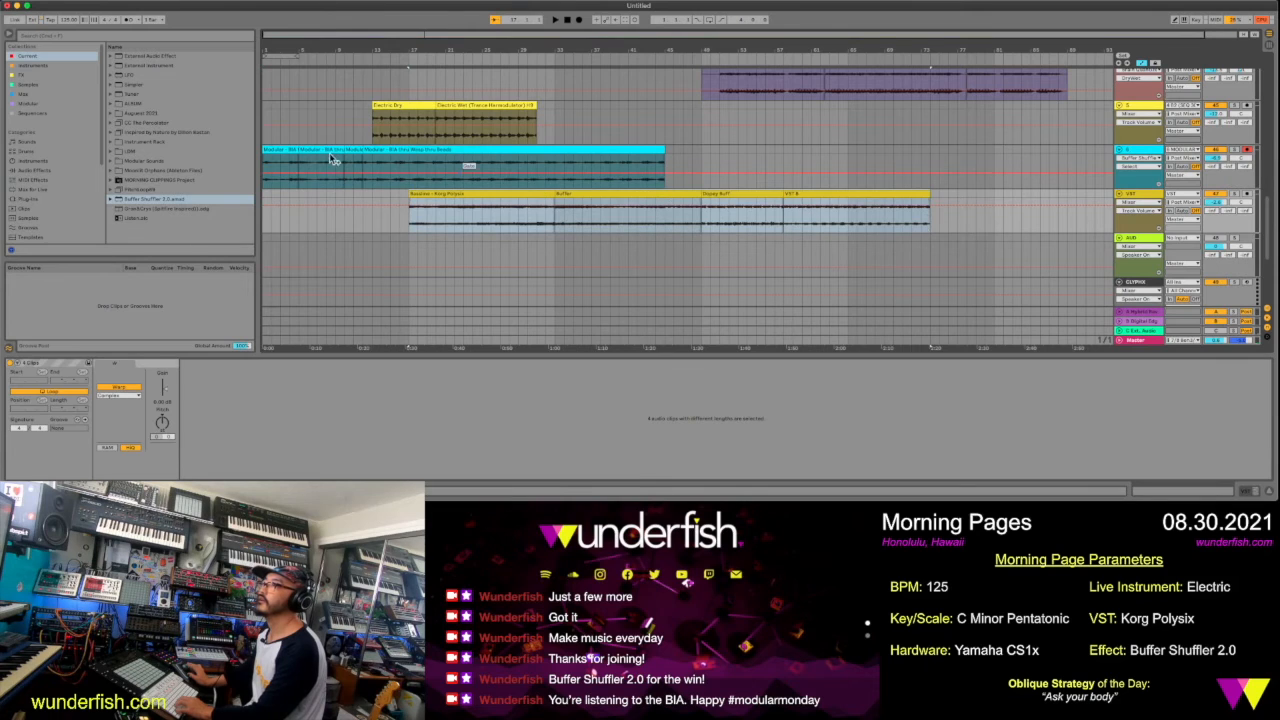
Play the arrangement from the first modular clip to hear the intro
{"action": "left_click", "coordinate": [290, 149]}
{"action": "key", "text": "space"}
{"action": "scroll", "coordinate": [288, 149], "scroll_direction": "up", "scroll_amount": 2}
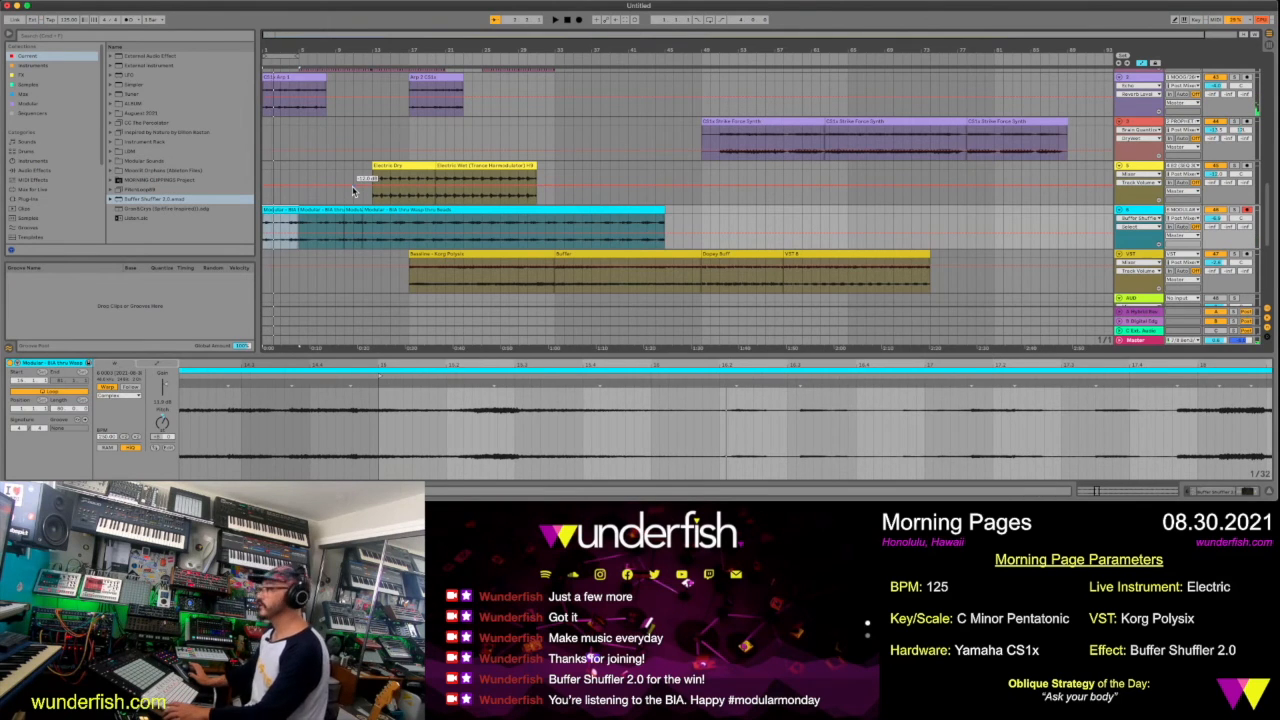
Solo and arm the RADIO track in Session View, and open its Radio plug-in window
{"action": "key", "text": "Tab"}
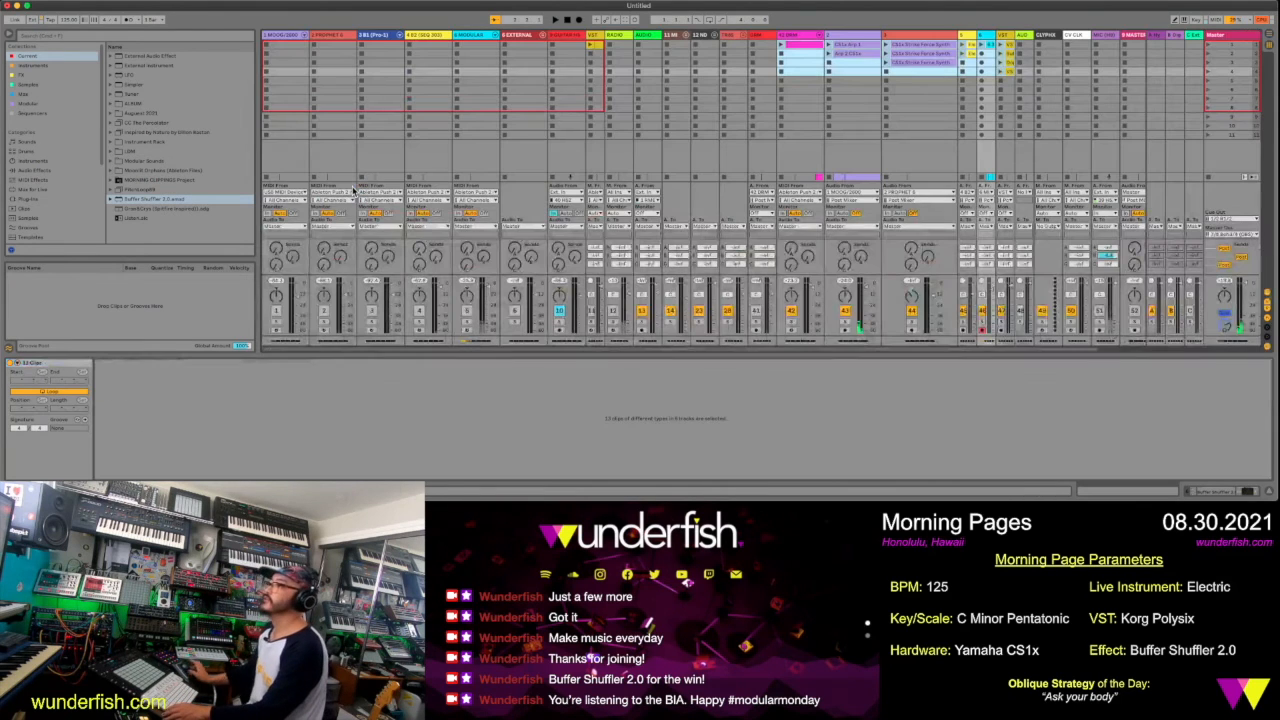
{"action": "left_click", "coordinate": [614, 40]}
{"action": "left_click", "coordinate": [613, 324]}
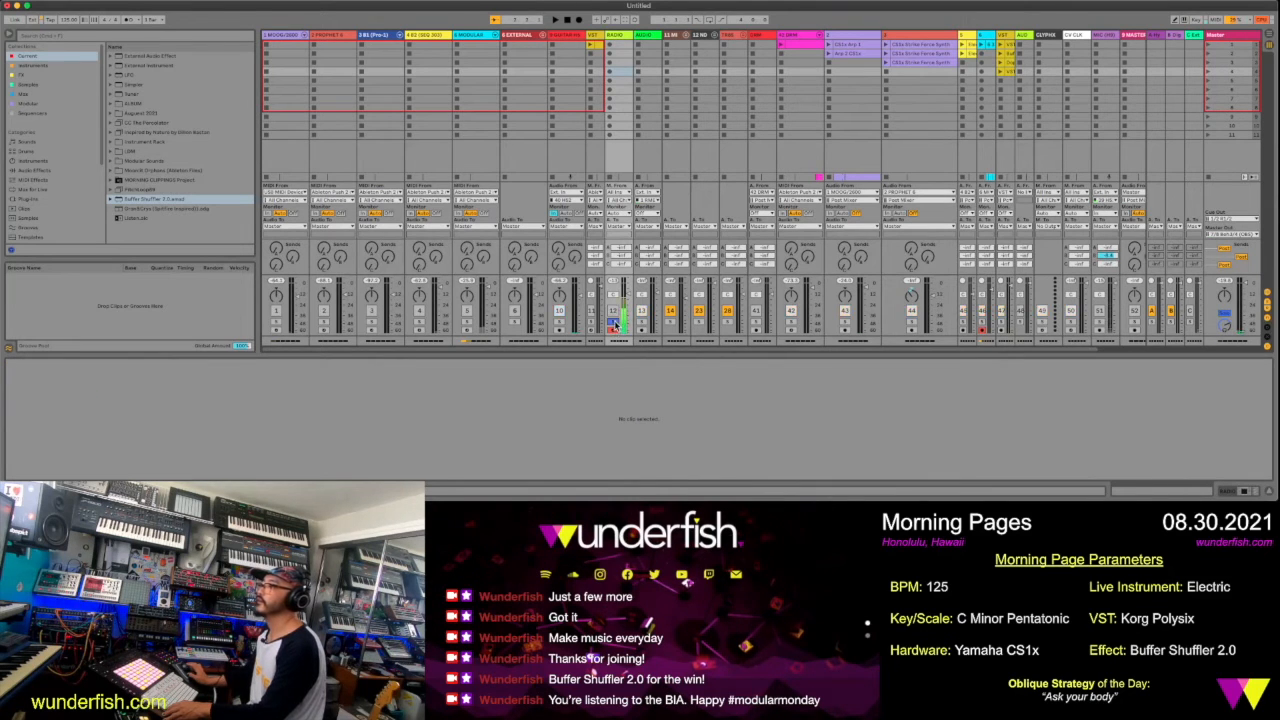
{"action": "left_click", "coordinate": [620, 35]}
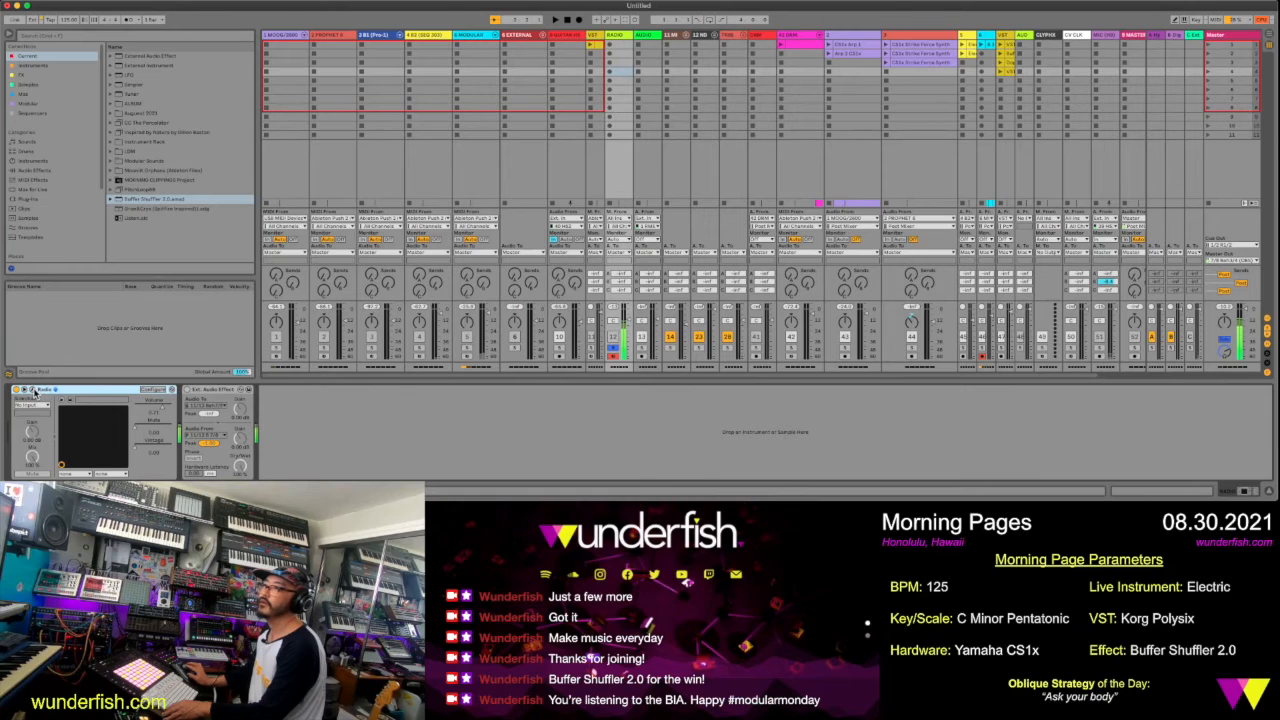
{"action": "left_click", "coordinate": [33, 391]}
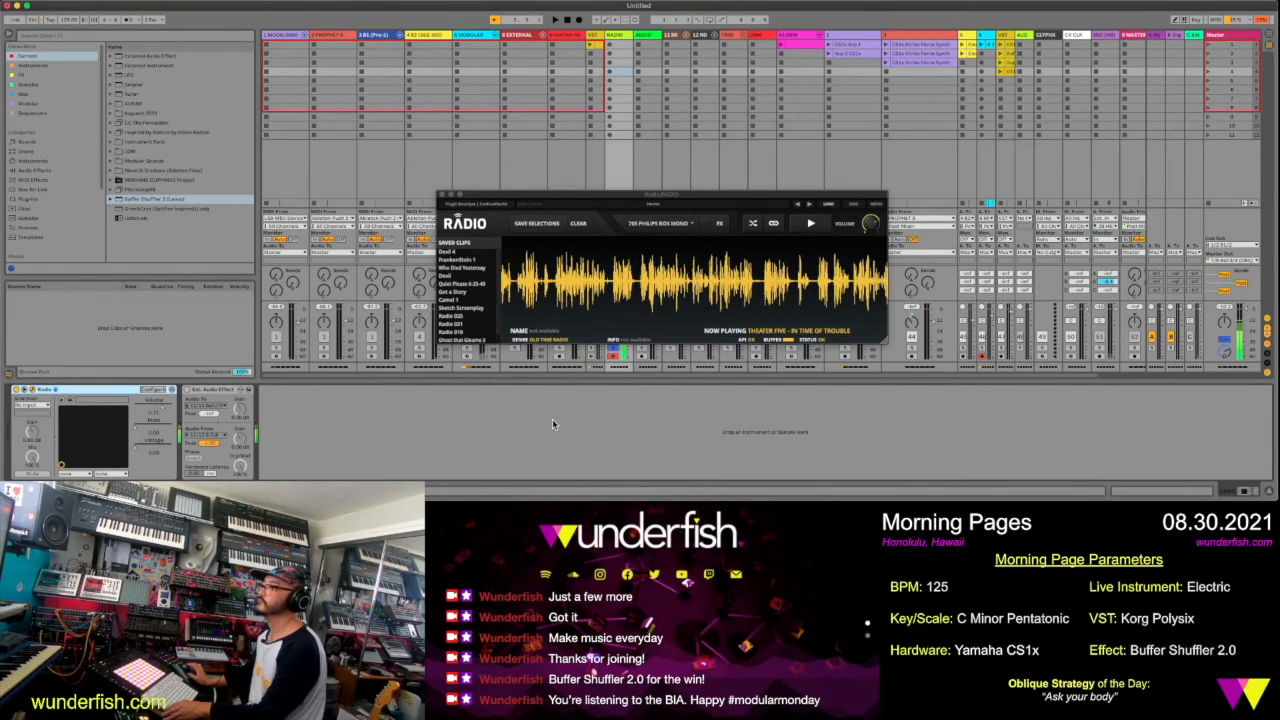
Save a section of the Theater Five - In Time of Trouble broadcast and place it in the first slot of the green track beside RADIO
{"action": "mouse_move", "coordinate": [526, 301]}
{"action": "left_click_drag", "start_coordinate": [528, 305], "coordinate": [868, 290]}
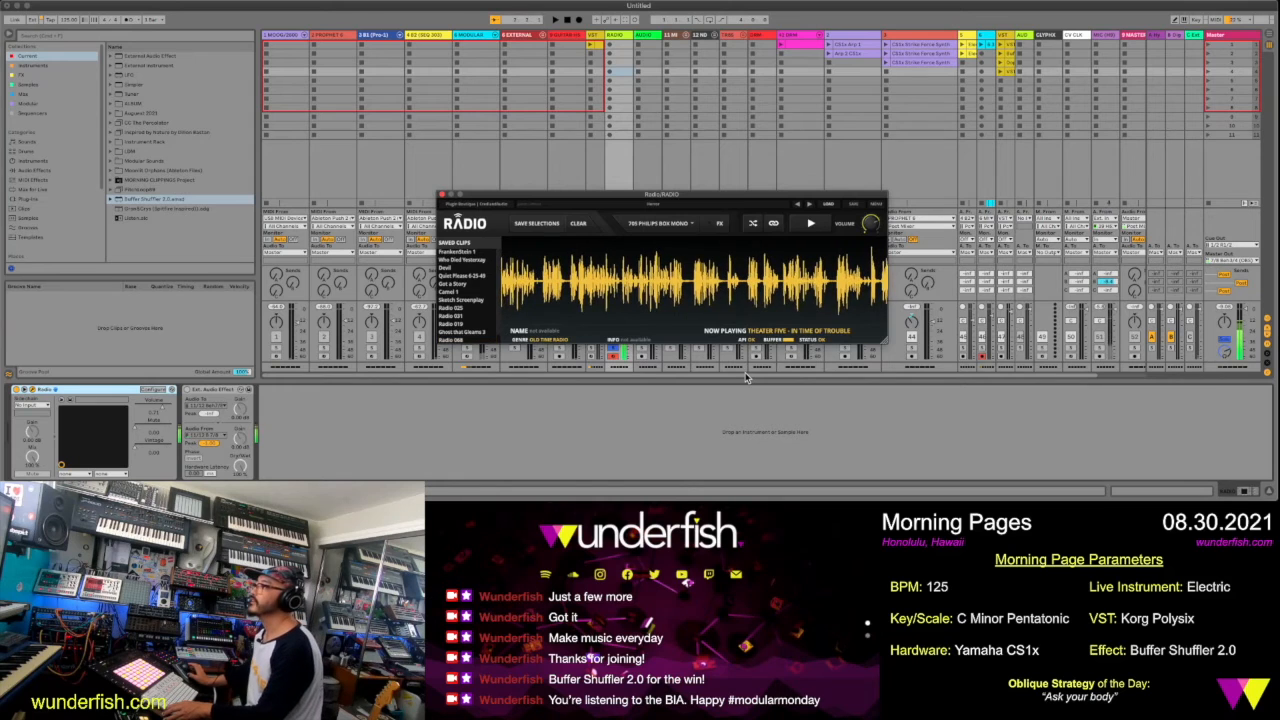
{"action": "left_click", "coordinate": [815, 227]}
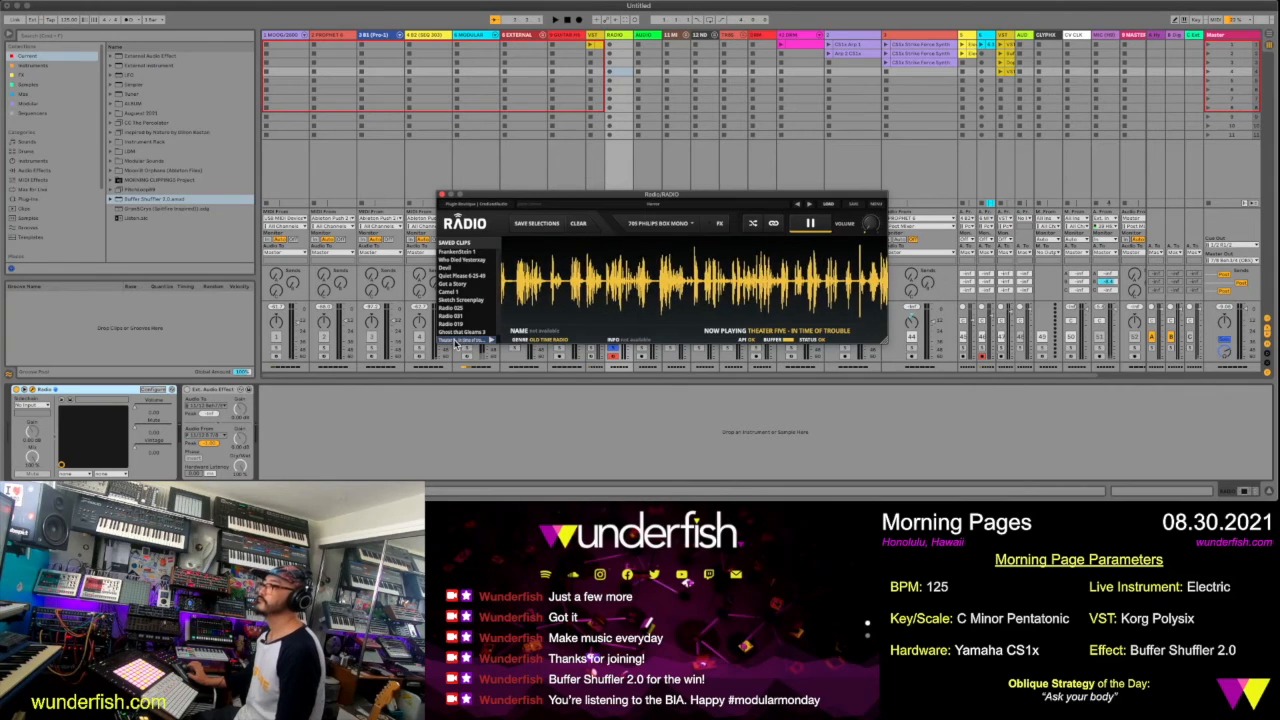
{"action": "left_click", "coordinate": [651, 45]}
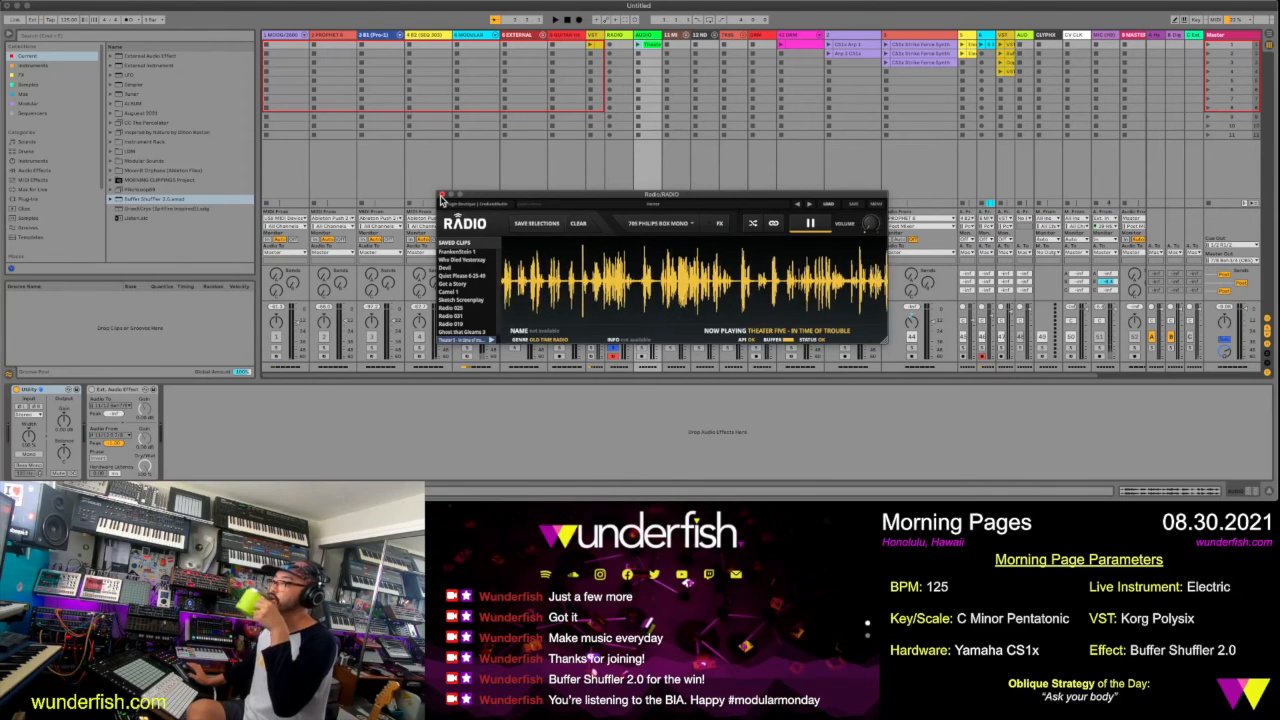
{"action": "left_click", "coordinate": [441, 197]}
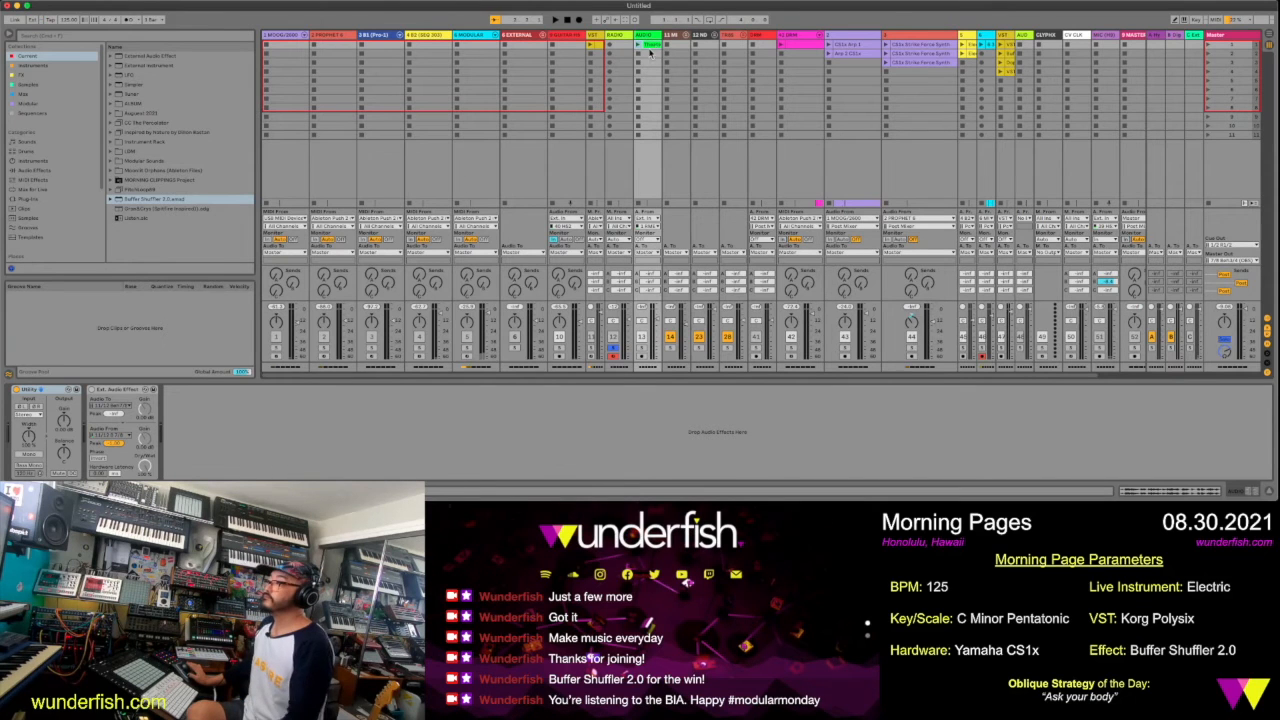
Solo the green voice track and copy the Echo effect from the cyan track onto its device chain
{"action": "left_click", "coordinate": [643, 348]}
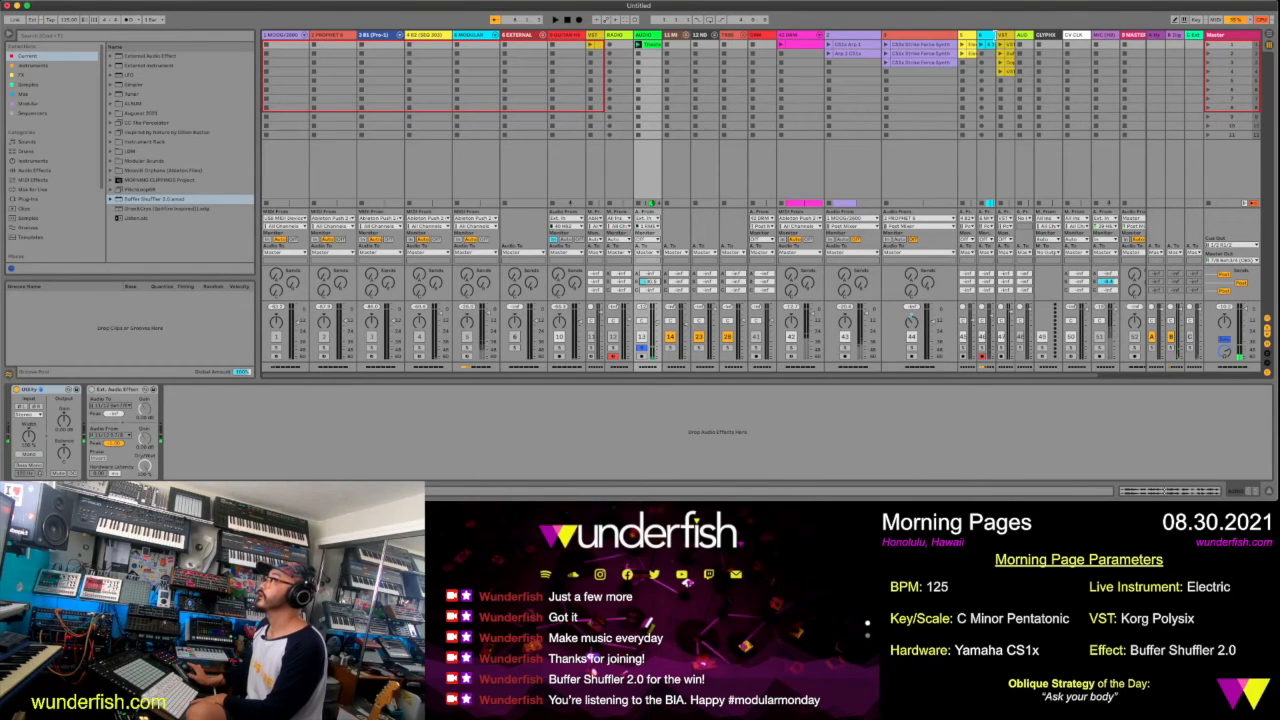
{"action": "left_click", "coordinate": [1000, 38]}
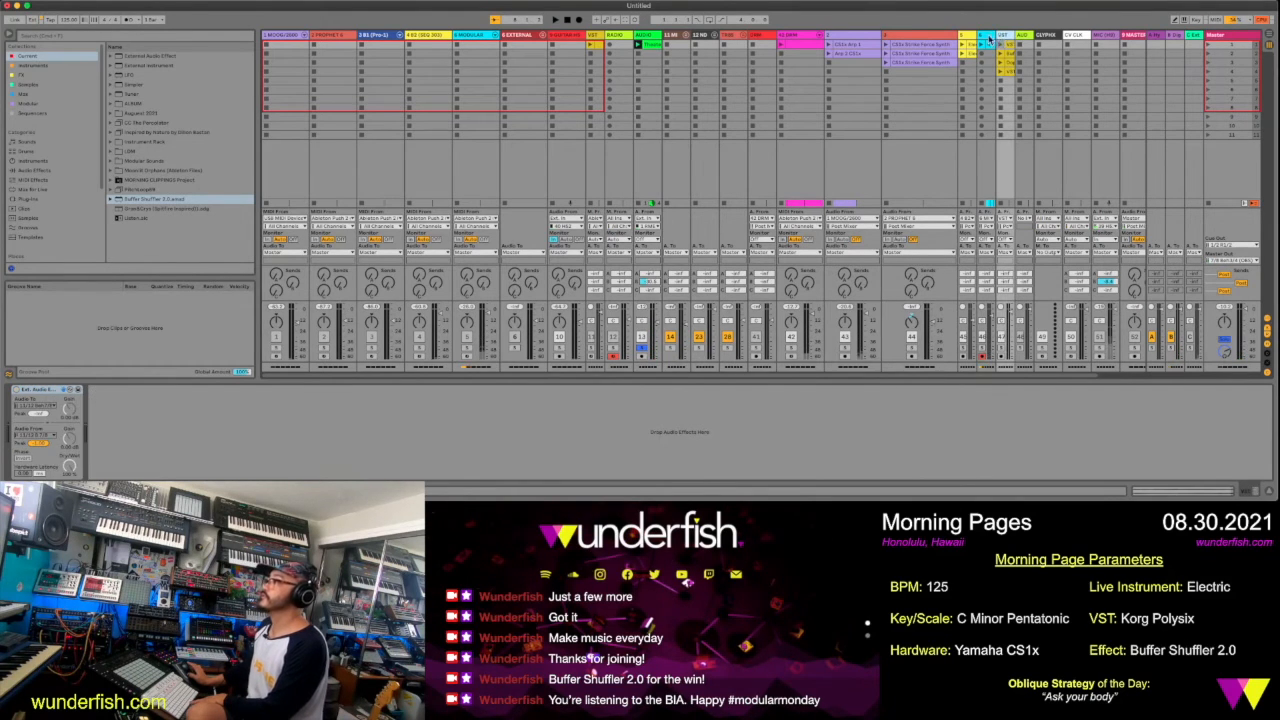
{"action": "left_click", "coordinate": [972, 38]}
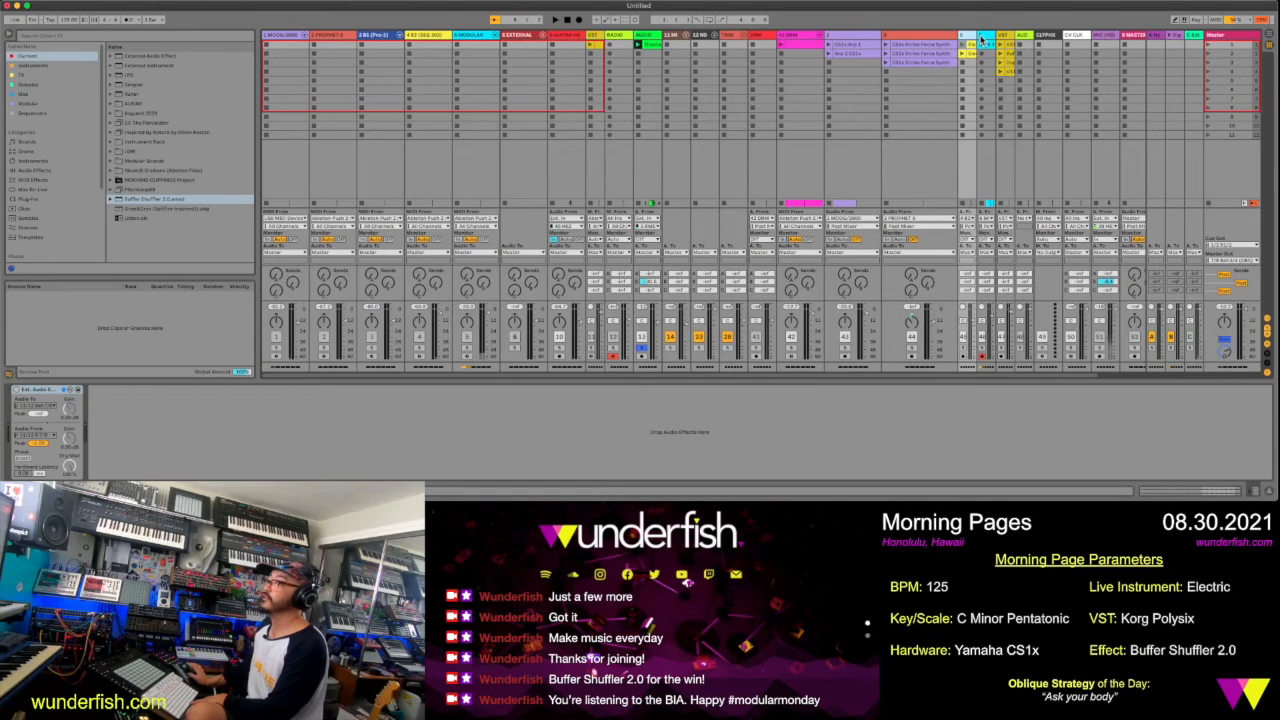
{"action": "left_click", "coordinate": [983, 38]}
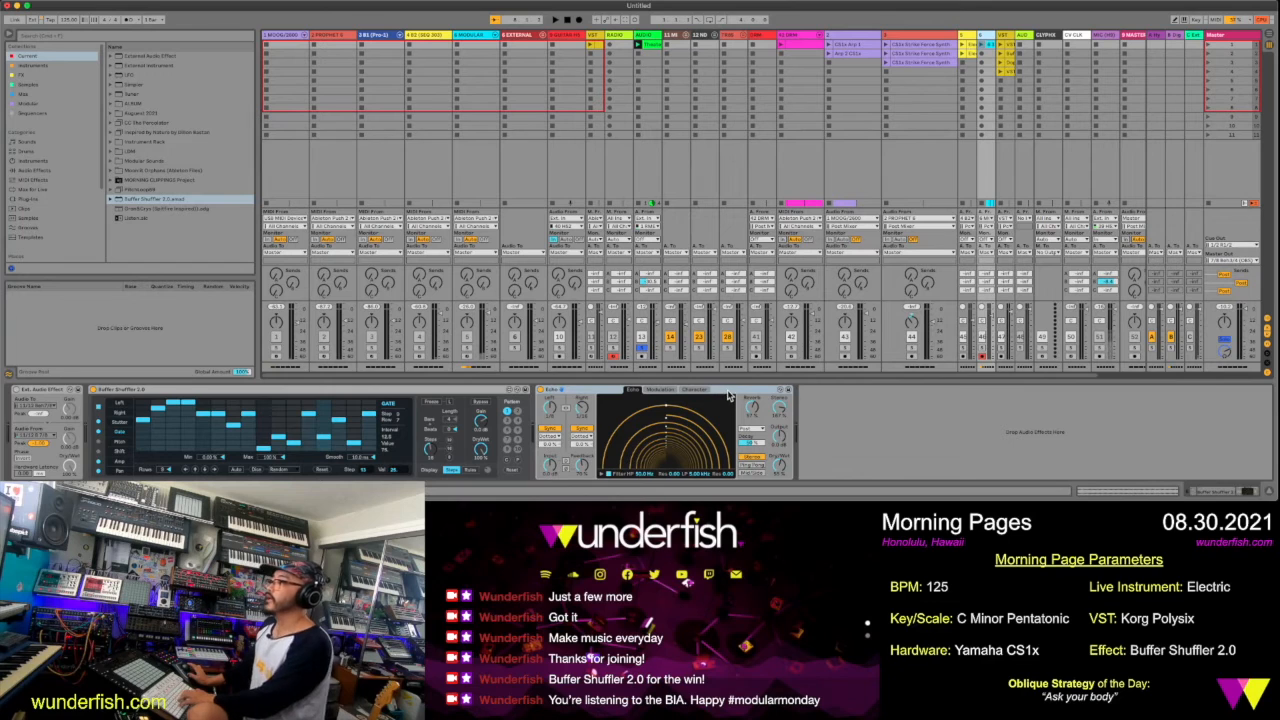
{"action": "left_click", "coordinate": [649, 107]}
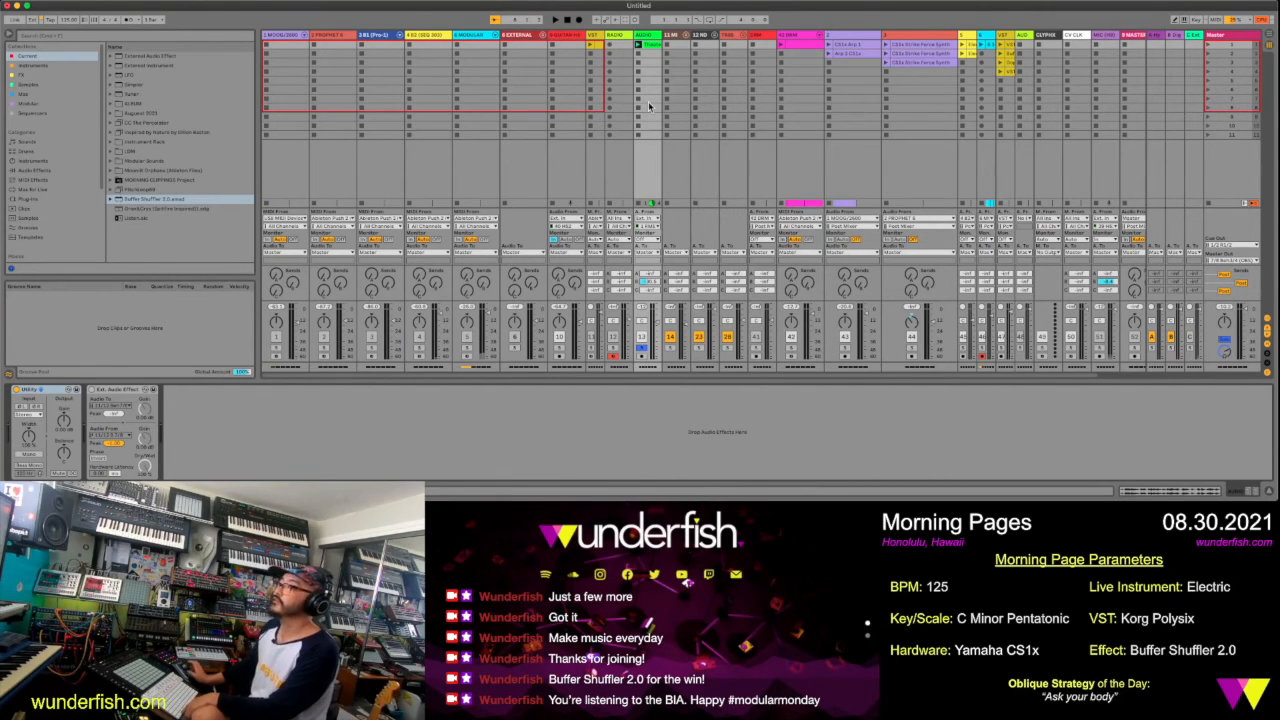
{"action": "key", "text": "super+v"}
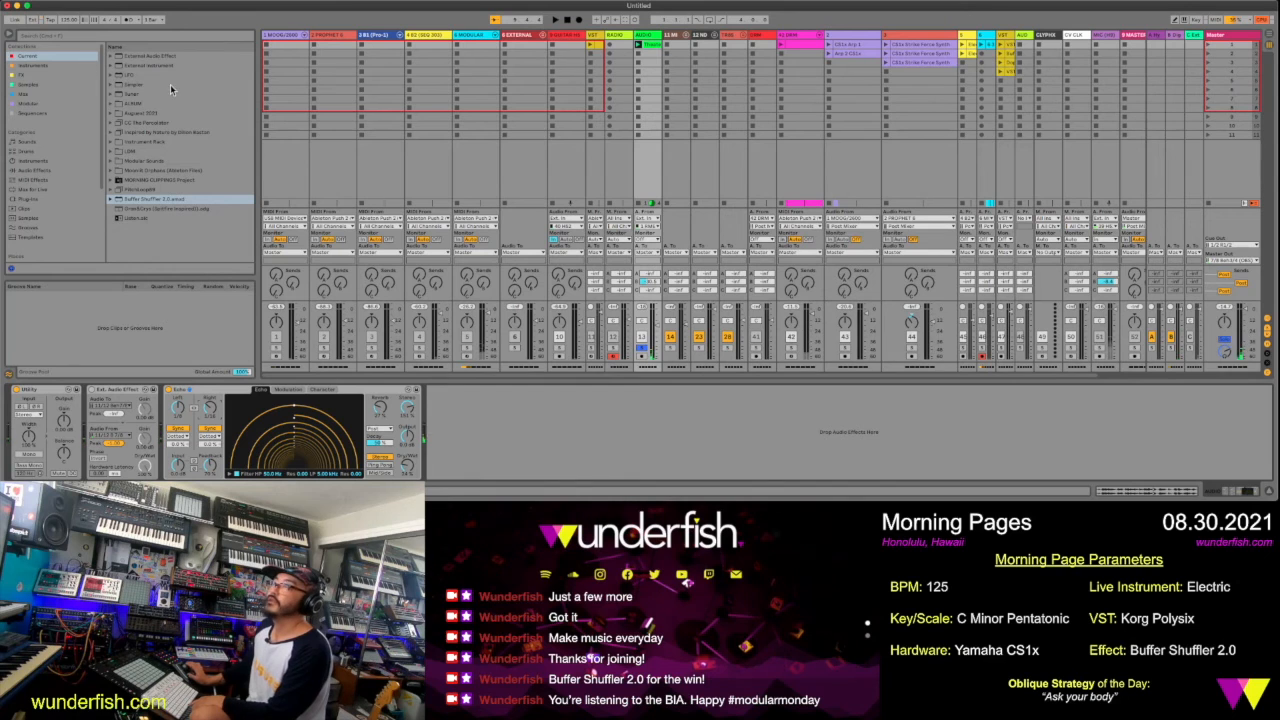
Add an LFO mapped to the Echo's R Division, then slow its rate and lower its depth while auditioning the voice clip
{"action": "left_click", "coordinate": [135, 76]}
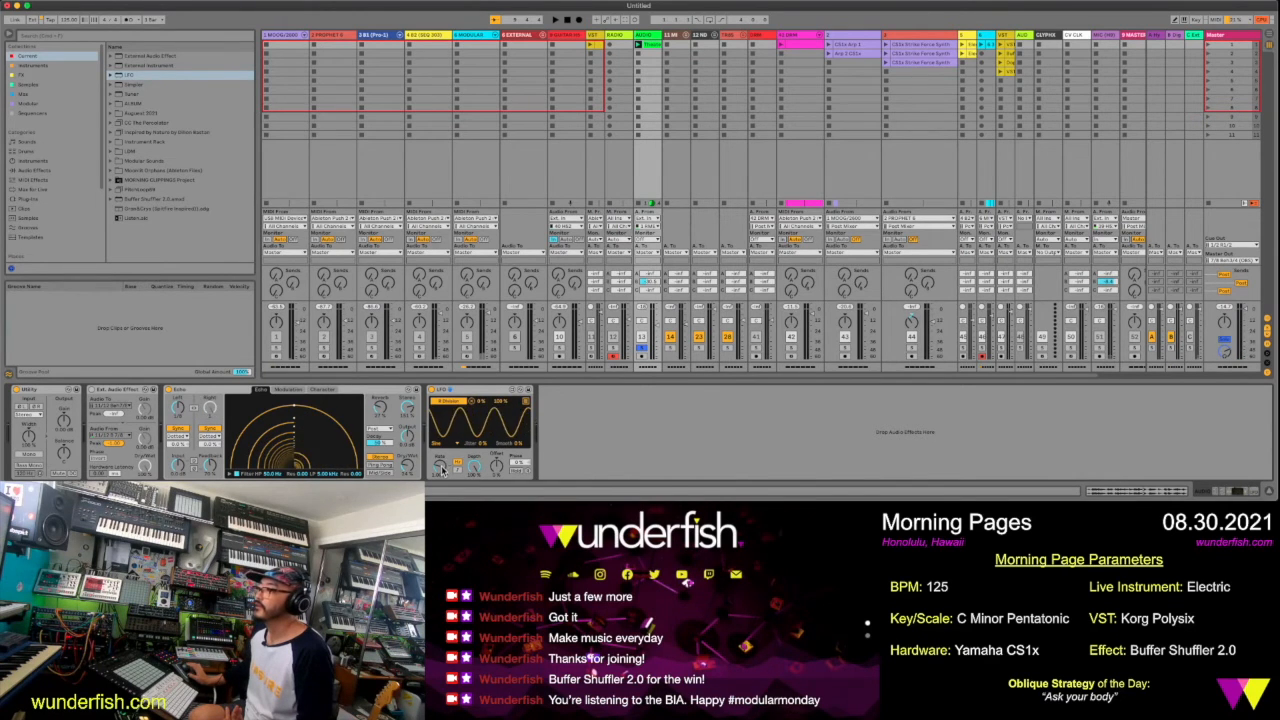
{"action": "left_click_drag", "start_coordinate": [443, 469], "coordinate": [443, 480]}
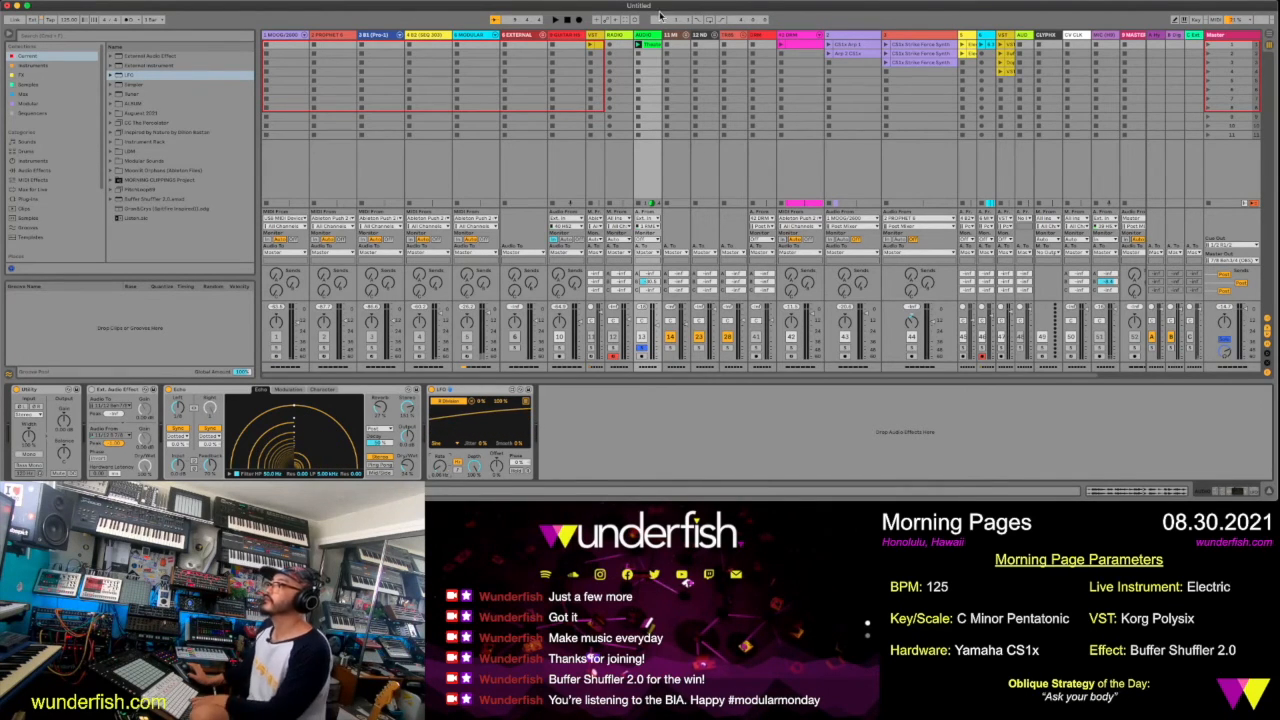
{"action": "left_click", "coordinate": [638, 45]}
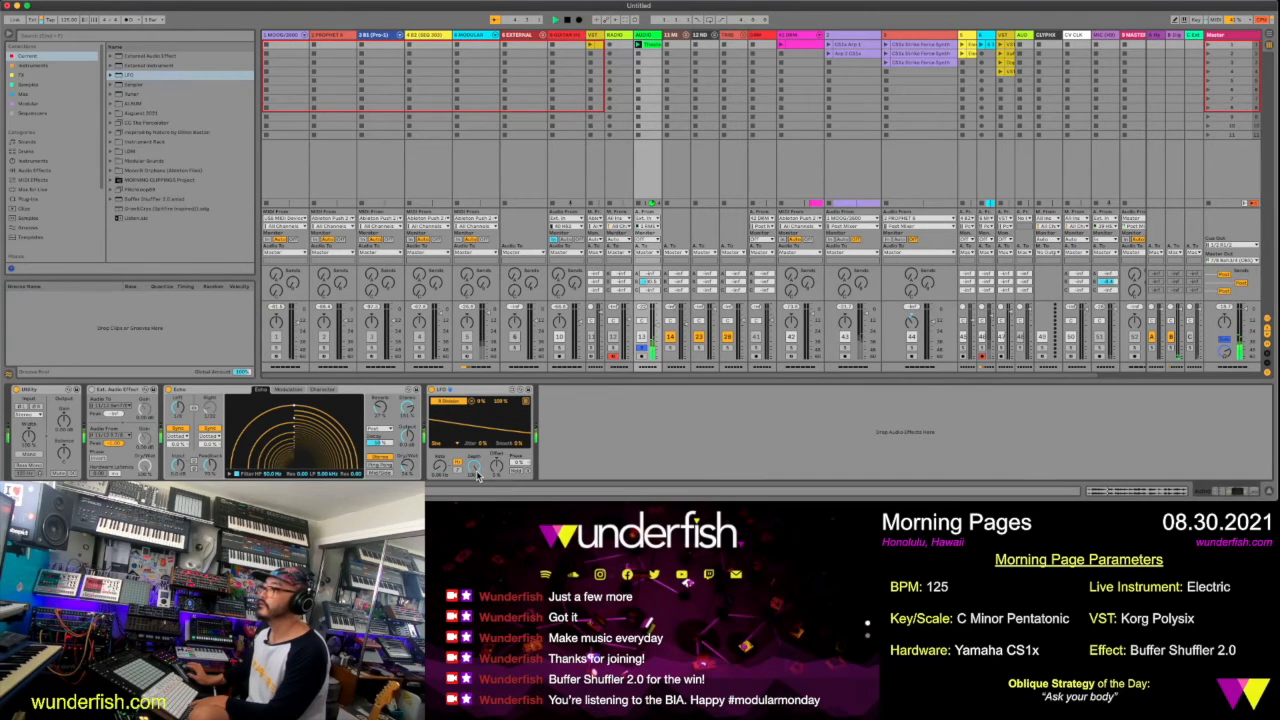
{"action": "left_click_drag", "start_coordinate": [475, 469], "coordinate": [475, 493]}
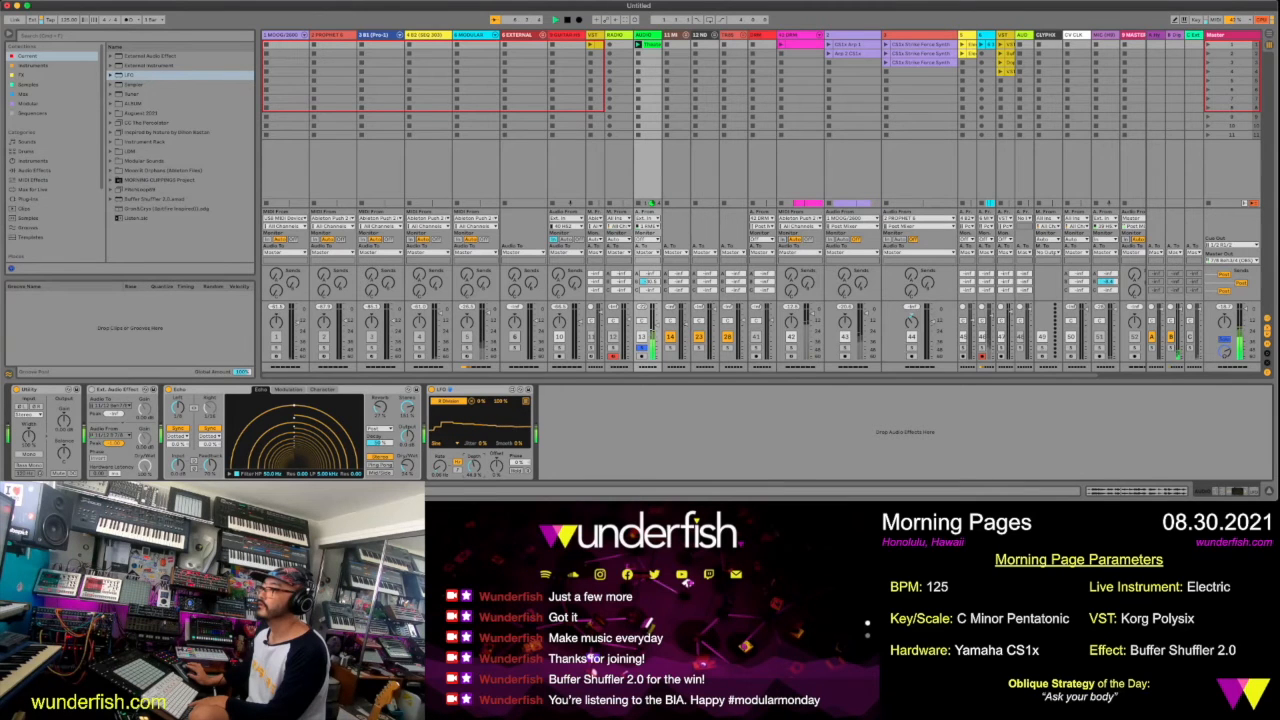
{"action": "left_click_drag", "start_coordinate": [475, 469], "coordinate": [475, 466]}
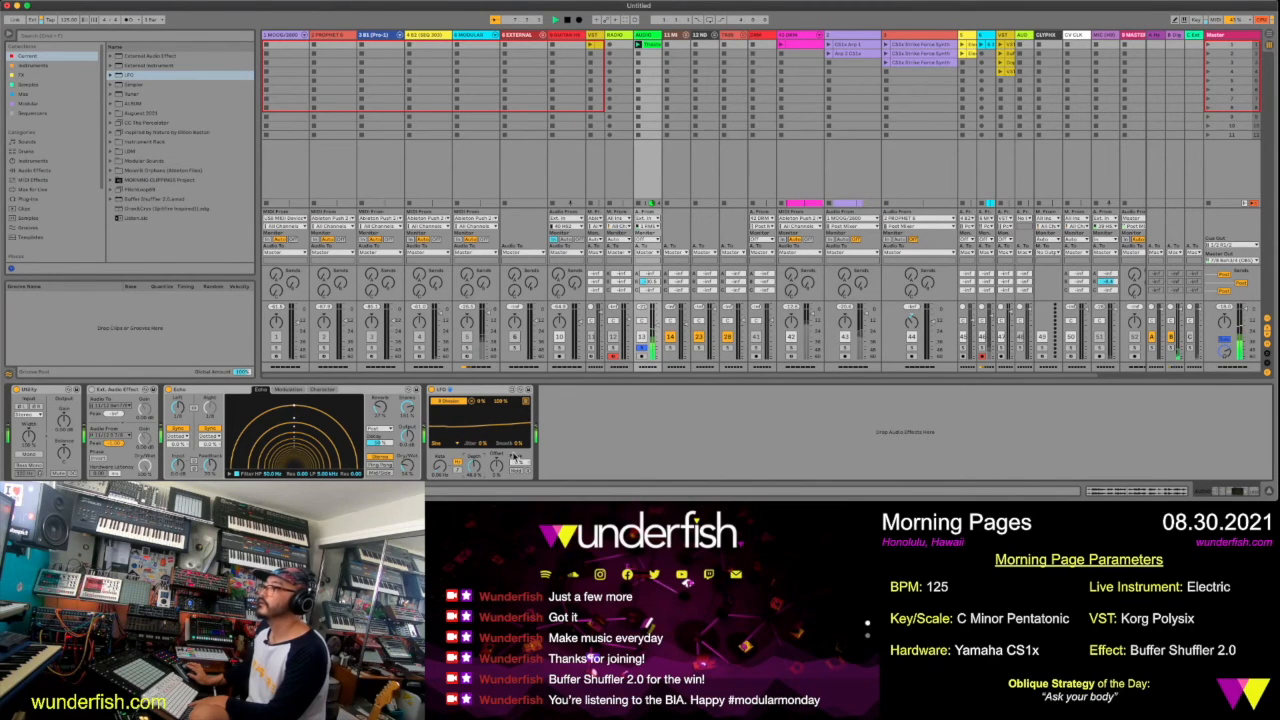
{"action": "key", "text": "space"}
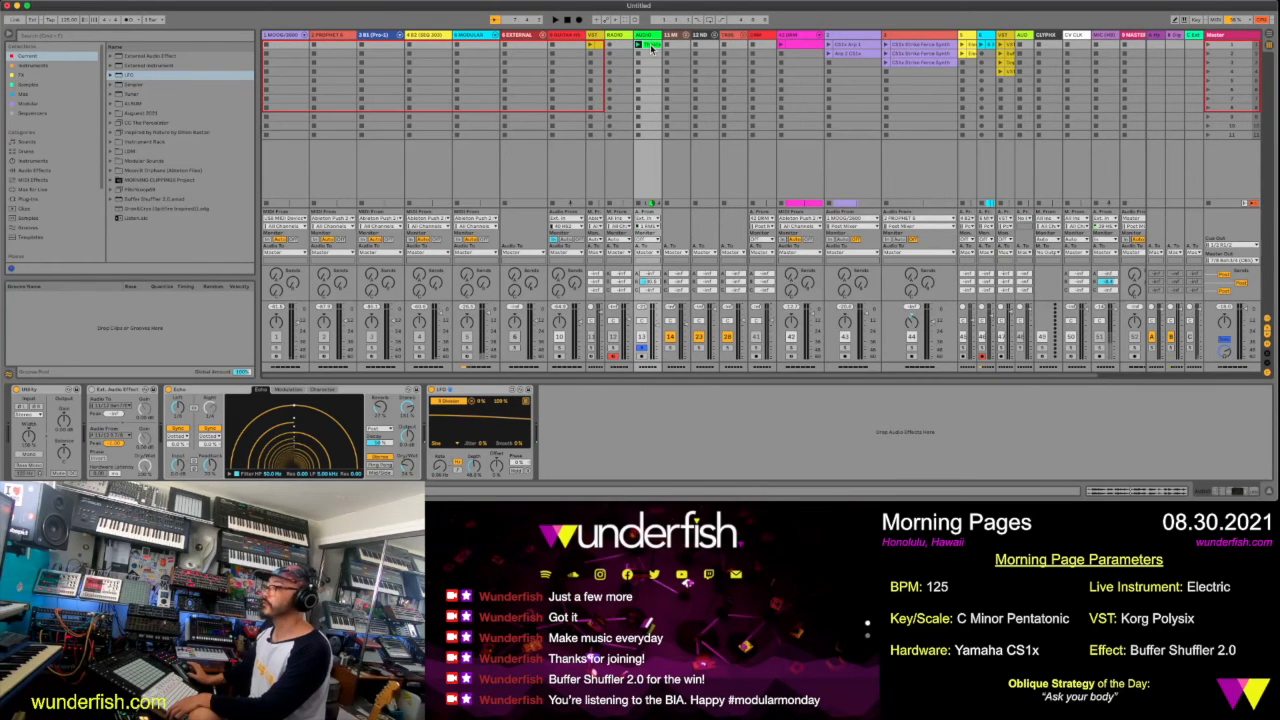
Place the Theater Five voice clip from Session View at bar 1 of its track in the arrangement
{"action": "key", "text": "Tab"}
{"action": "left_click_drag", "start_coordinate": [651, 47], "coordinate": [268, 110]}
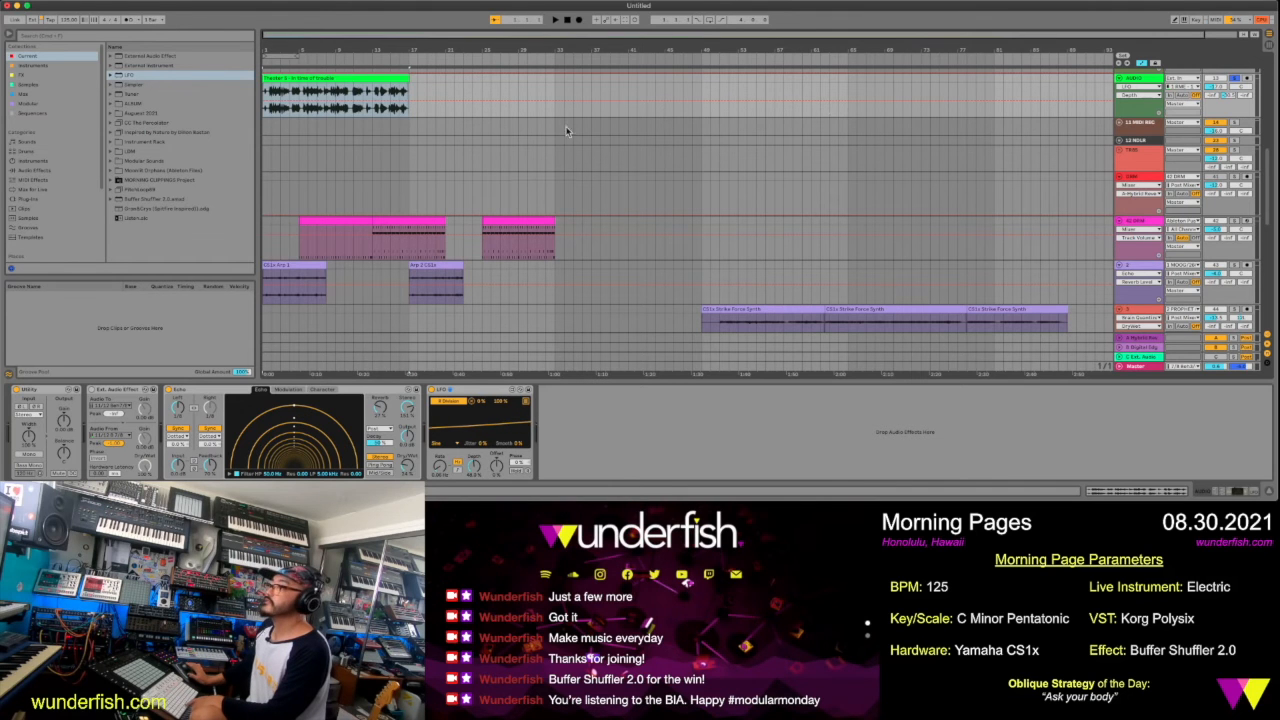
{"action": "left_click_drag", "start_coordinate": [292, 52], "coordinate": [320, 52]}
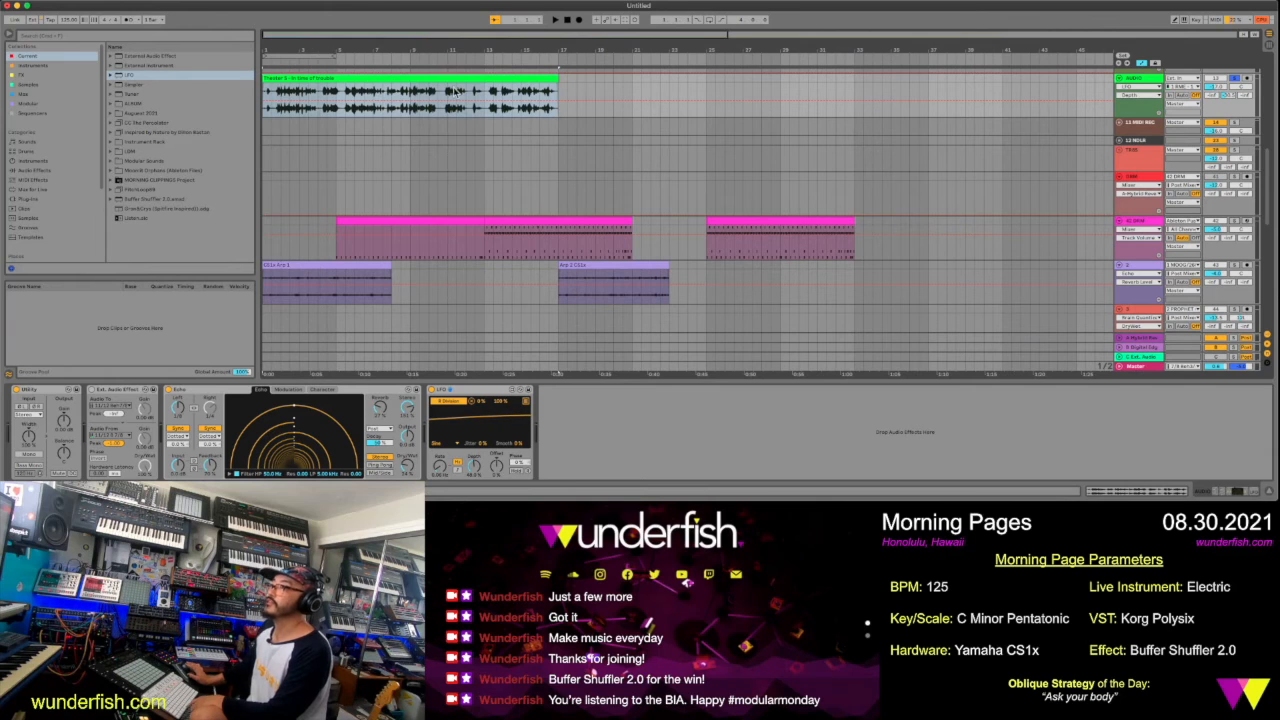
Play the voice clip in the arrangement and turn off its warping
{"action": "key", "text": "space"}
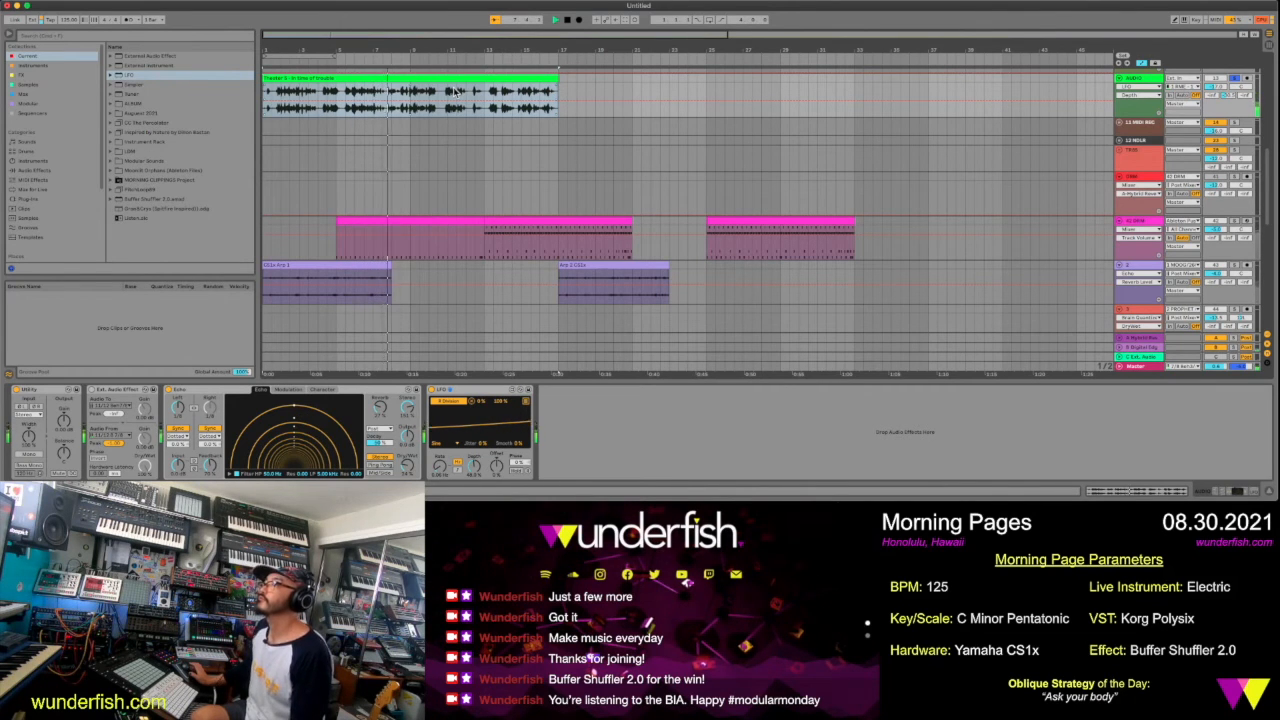
{"action": "left_click", "coordinate": [455, 81]}
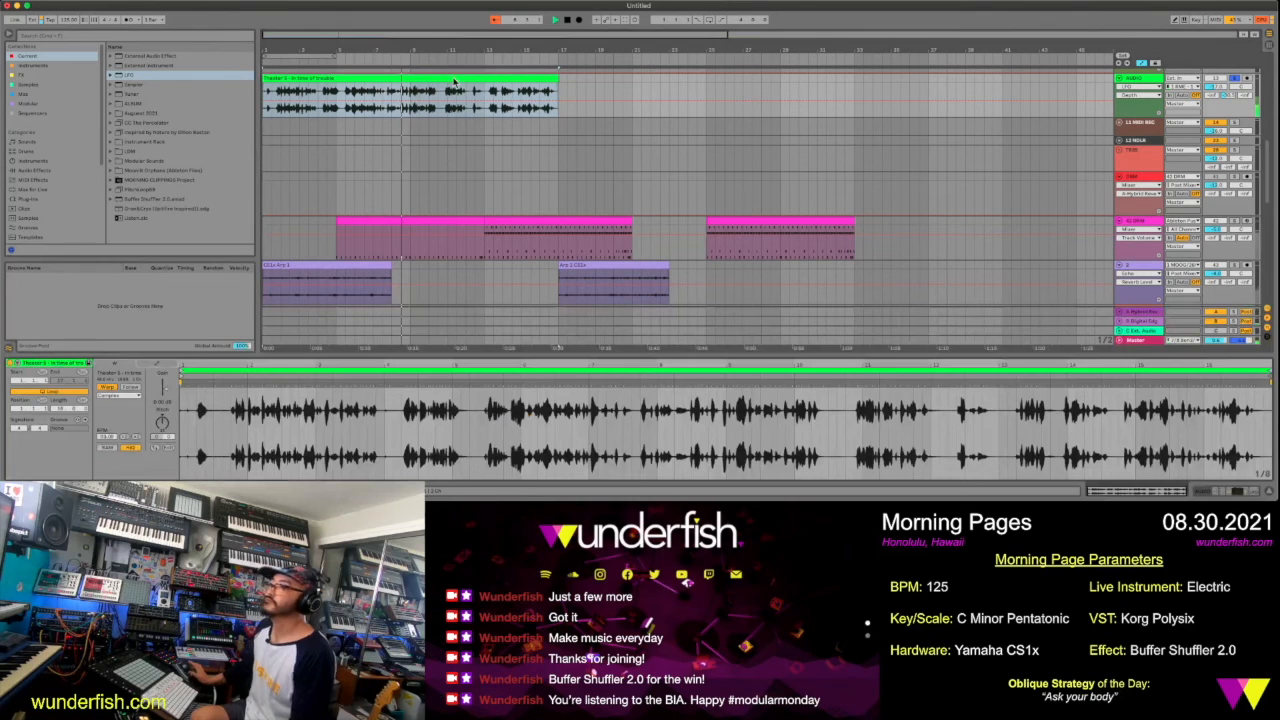
{"action": "left_click", "coordinate": [115, 390]}
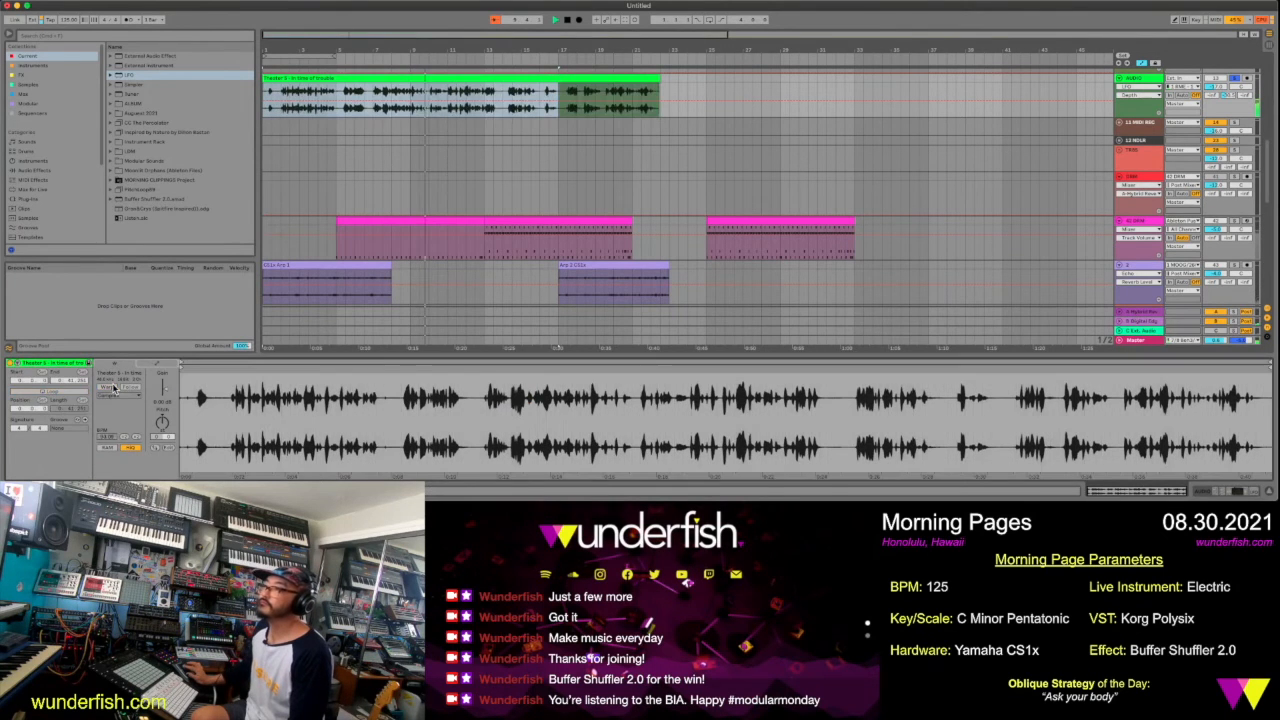
{"action": "left_click", "coordinate": [548, 88]}
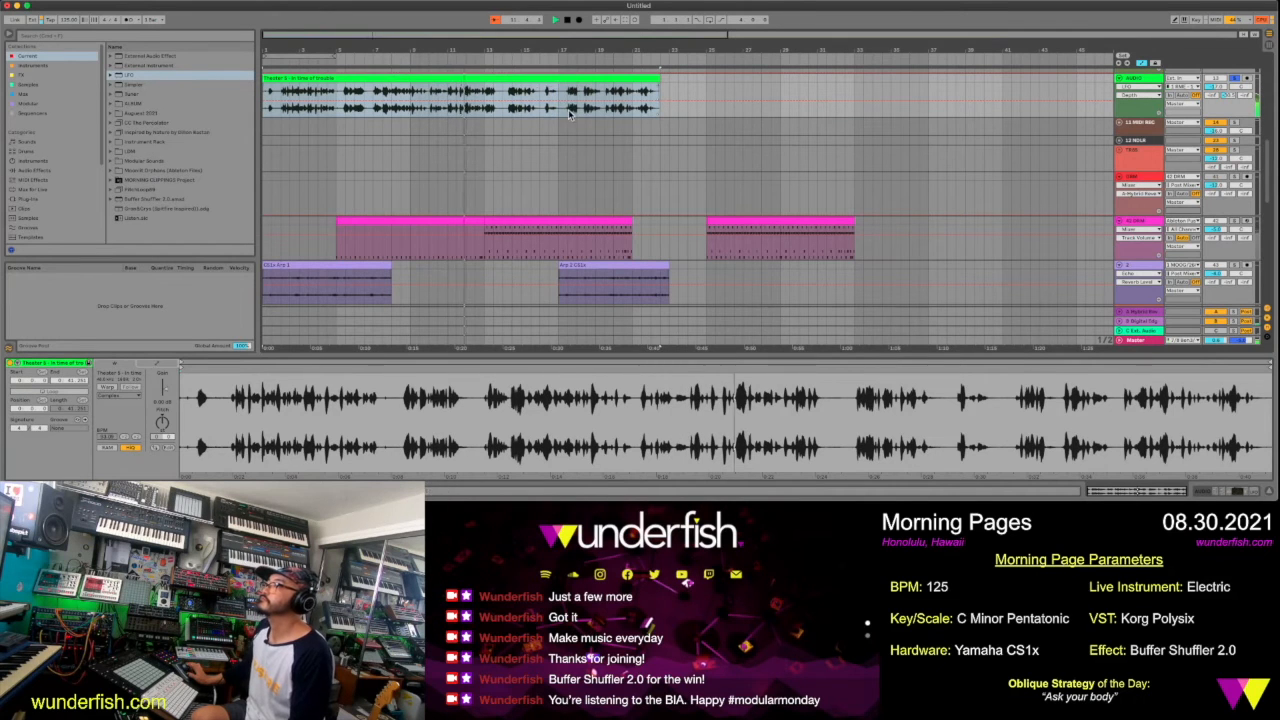
Split the voice clip just after bar 17, in the gap before the speech resumes
{"action": "left_click", "coordinate": [557, 113]}
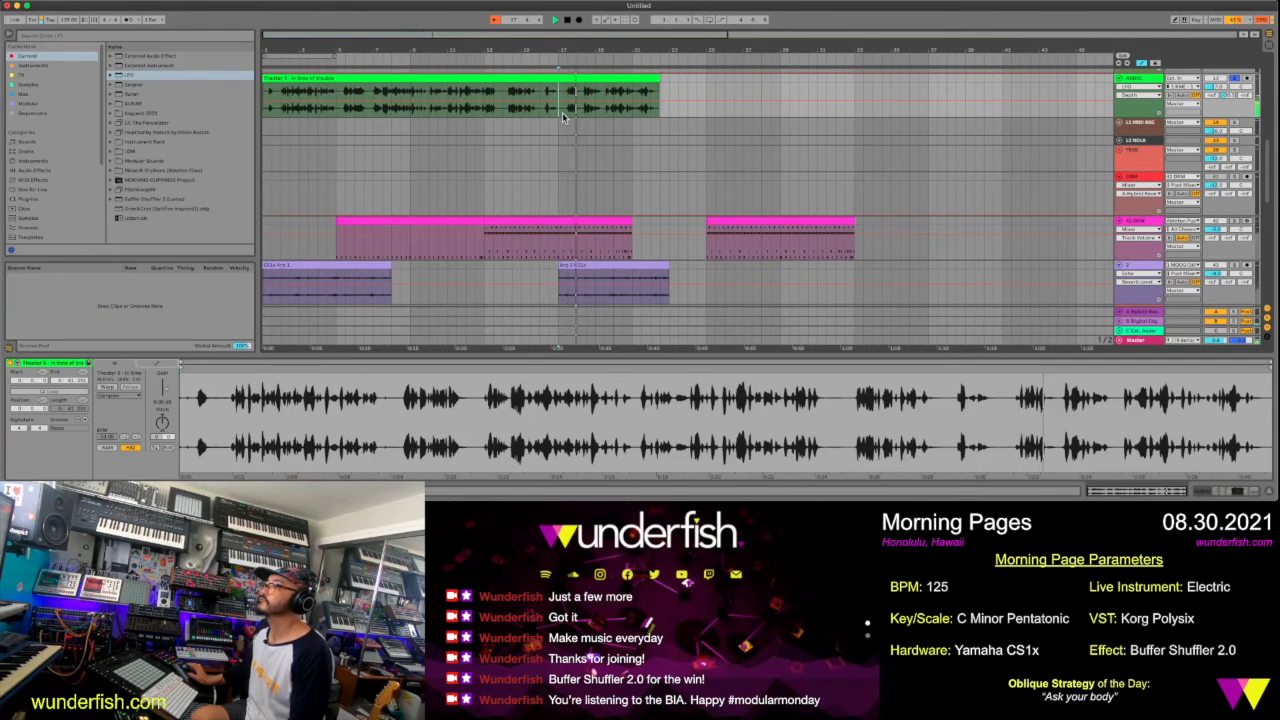
{"action": "left_click_drag", "start_coordinate": [579, 49], "coordinate": [533, 104]}
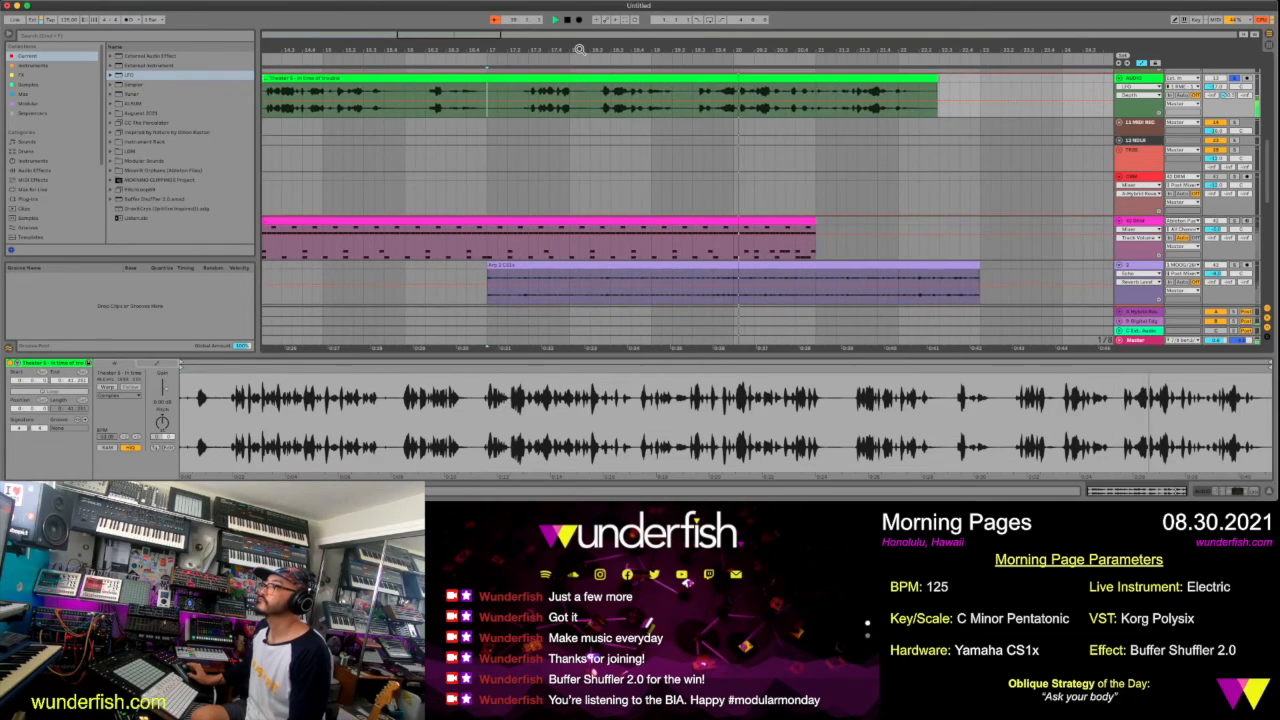
{"action": "left_click", "coordinate": [519, 112]}
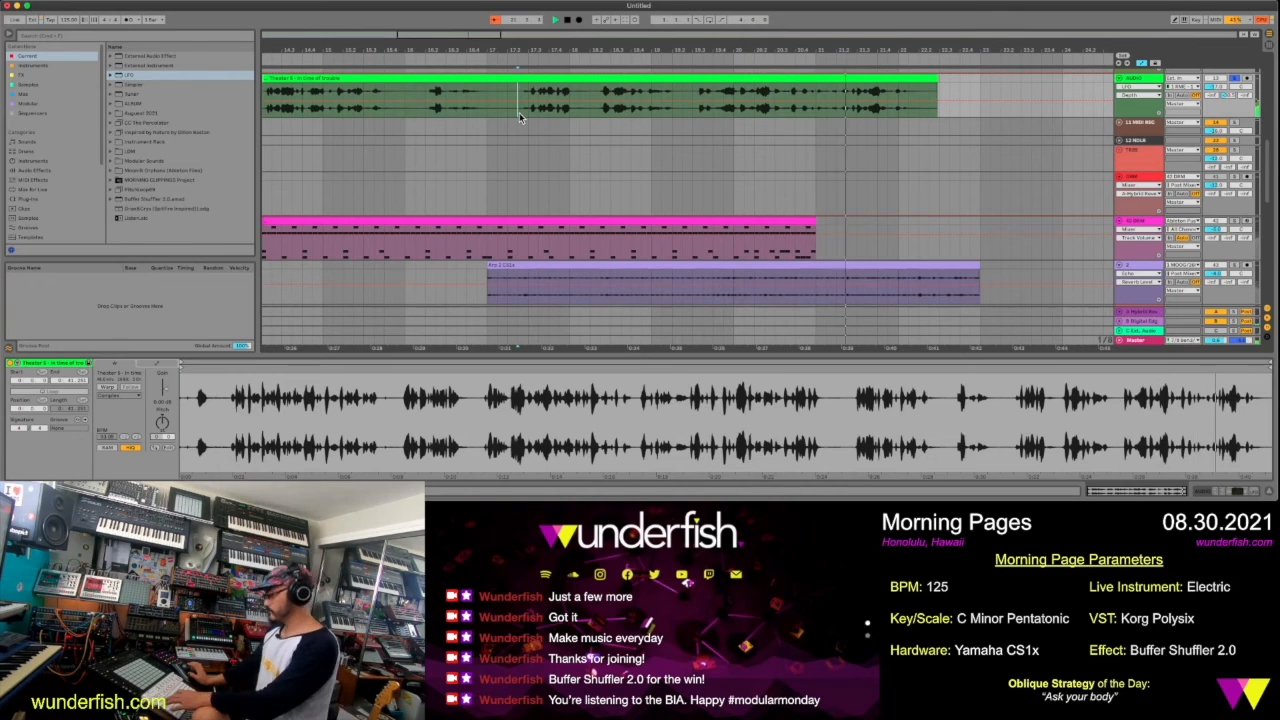
{"action": "key", "text": "super+e"}
{"action": "key", "text": "minus"}
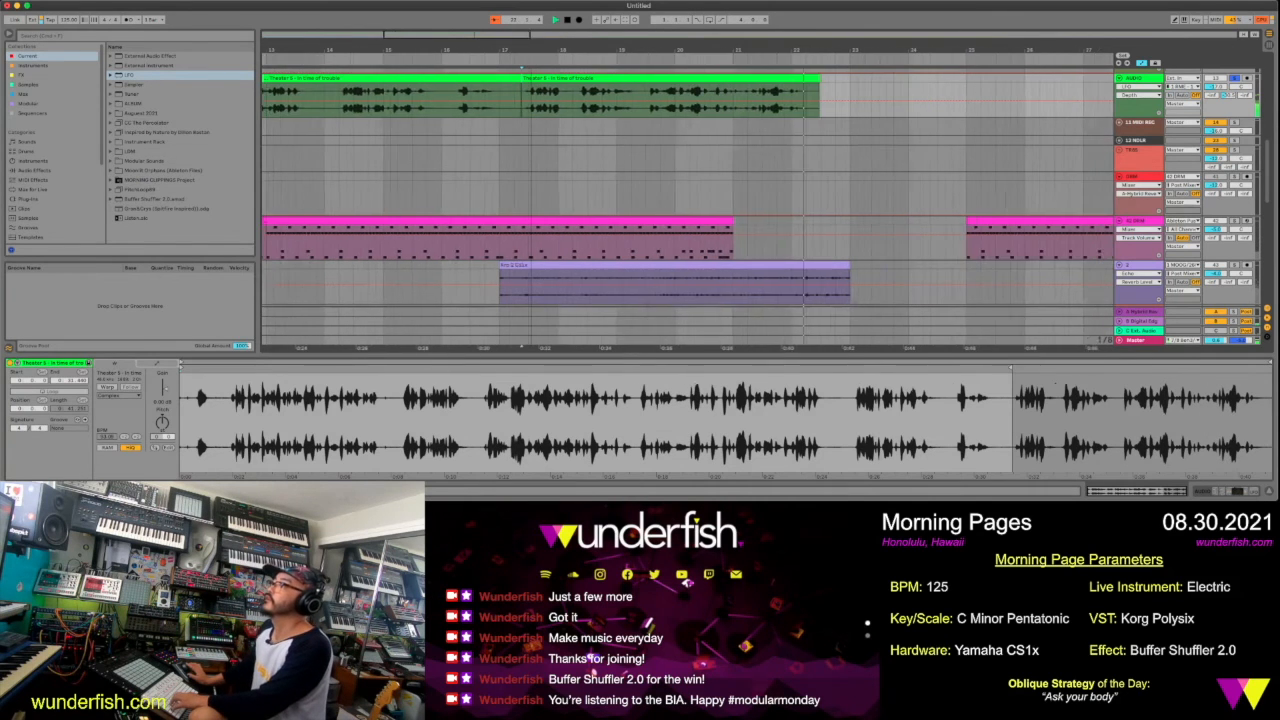
{"action": "key", "text": "minus"}
{"action": "key", "text": "minus"}
{"action": "key", "text": "minus"}
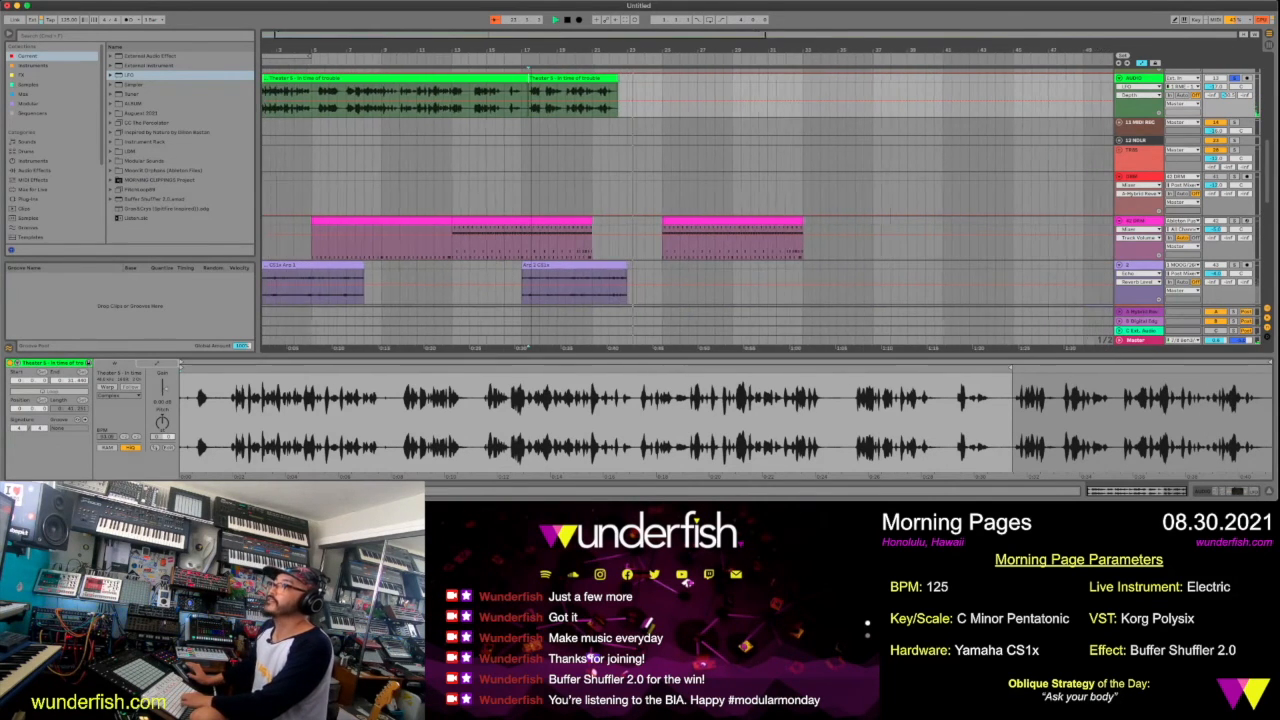
Move the long voice section past the drum clips and the short one to bar 1, playing back the new intro
{"action": "left_click", "coordinate": [395, 79]}
{"action": "left_click_drag", "start_coordinate": [393, 79], "coordinate": [726, 80]}
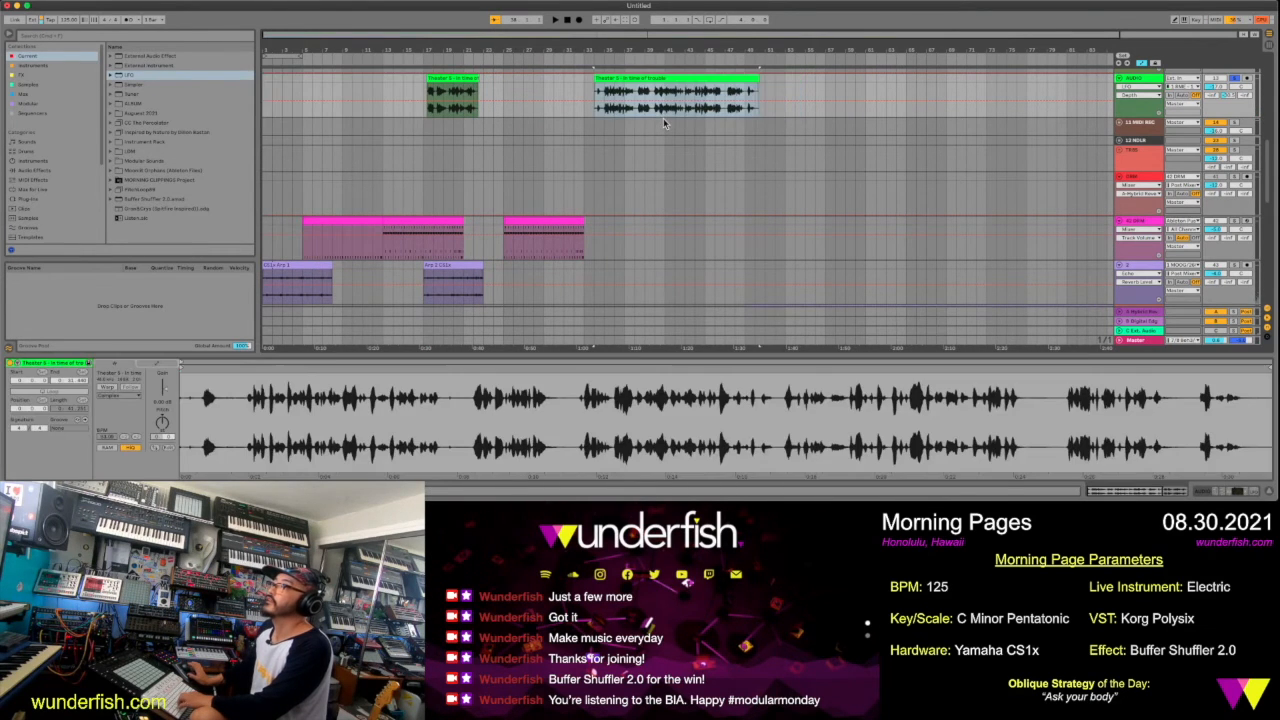
{"action": "left_click", "coordinate": [470, 78]}
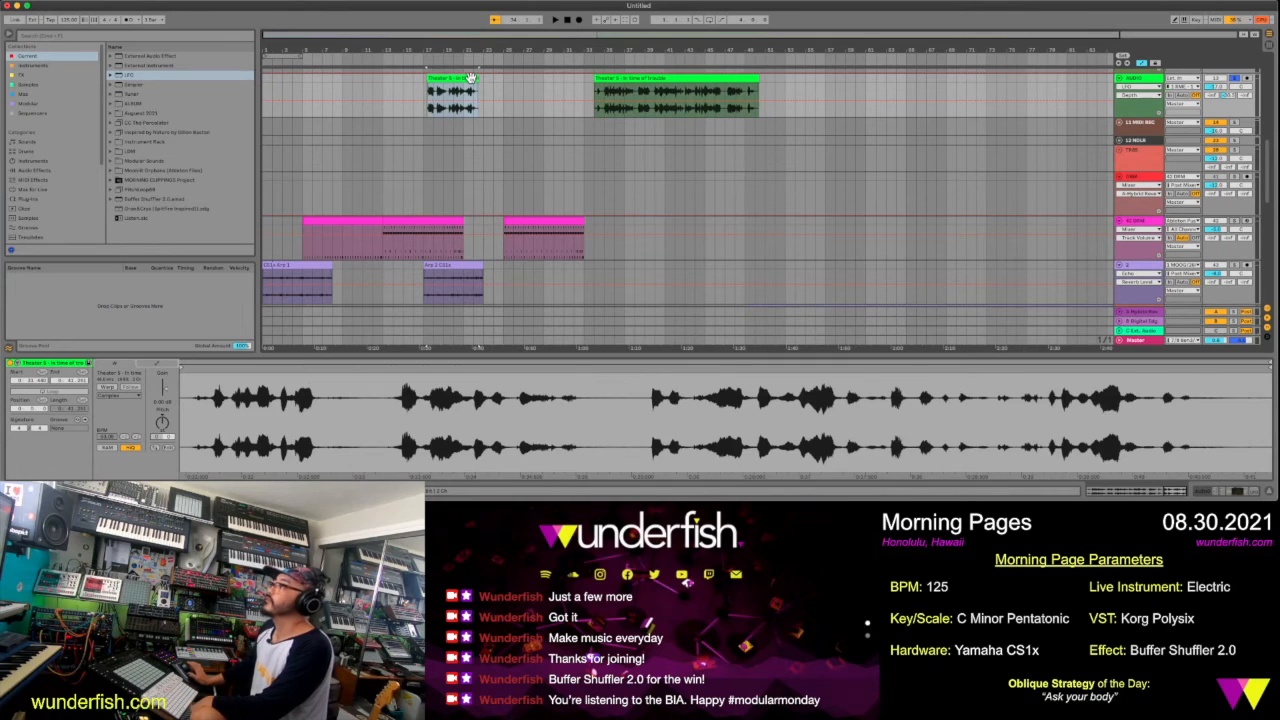
{"action": "left_click_drag", "start_coordinate": [470, 78], "coordinate": [289, 78]}
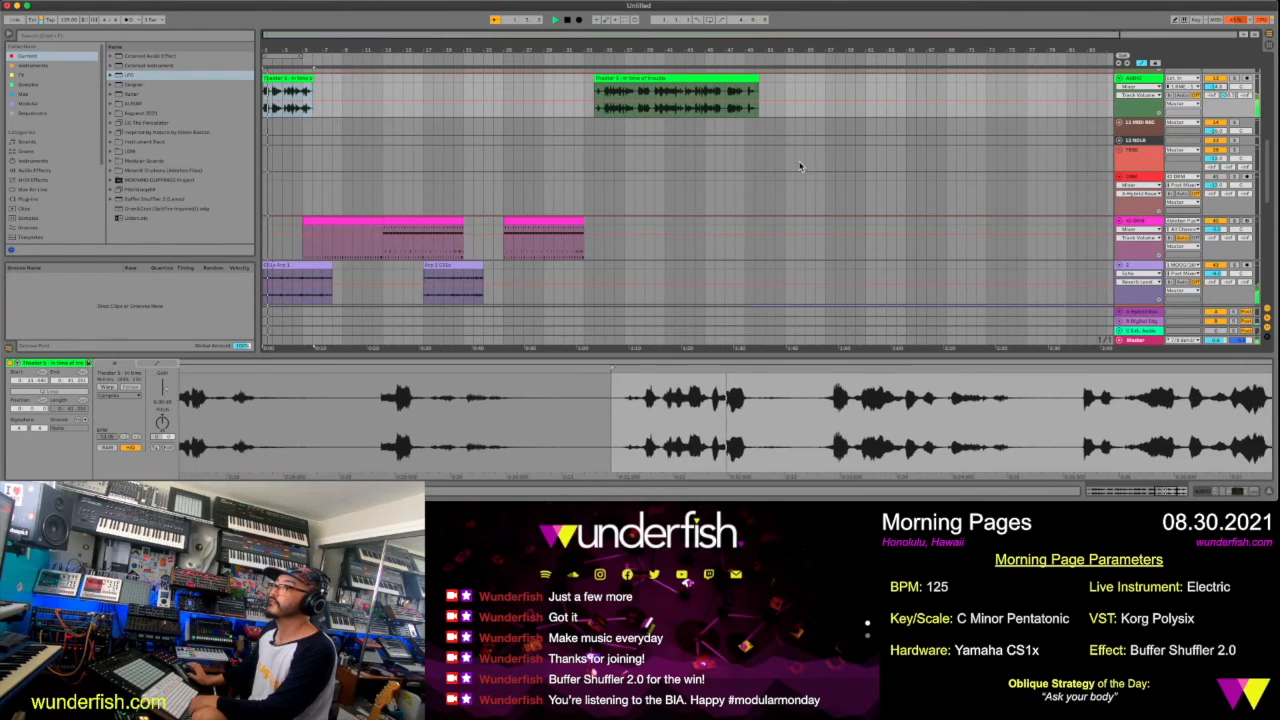
{"action": "left_click_drag", "start_coordinate": [291, 52], "coordinate": [291, 122]}
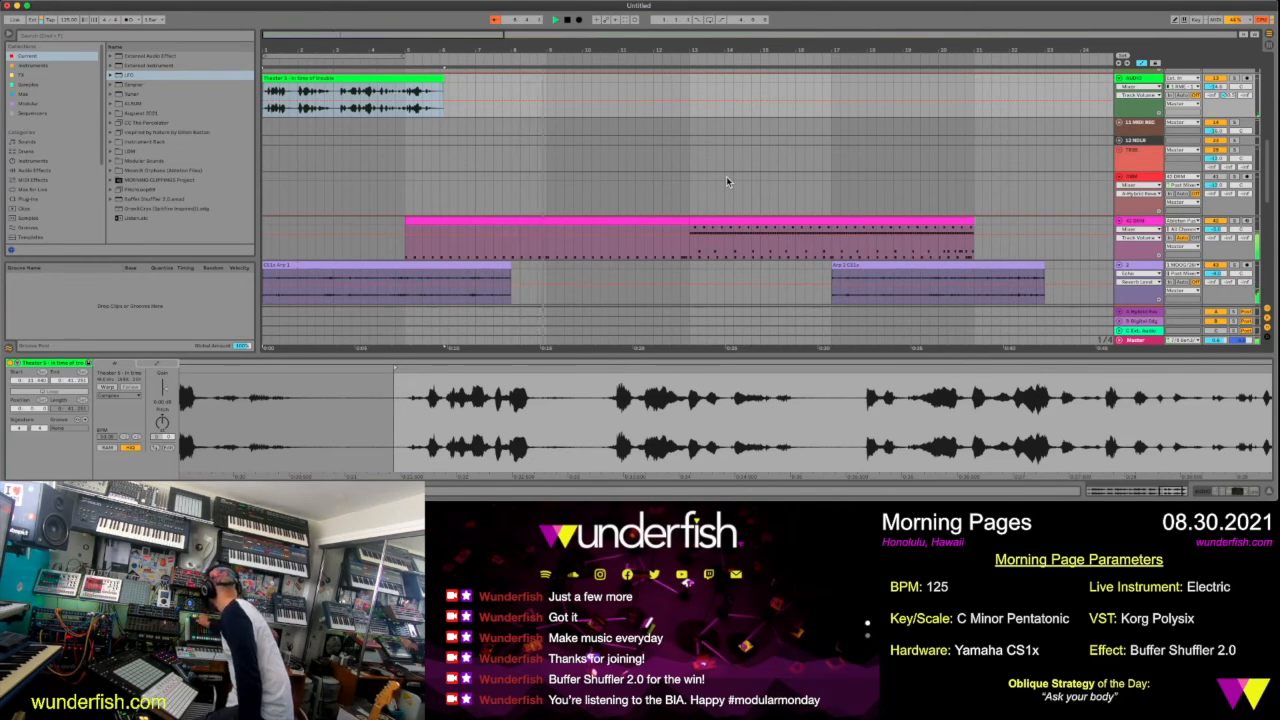
Stop playback, split the first pink drum clip at bar 9 and select its bars 9 to 13 section
{"action": "key", "text": "space"}
{"action": "left_click", "coordinate": [549, 251]}
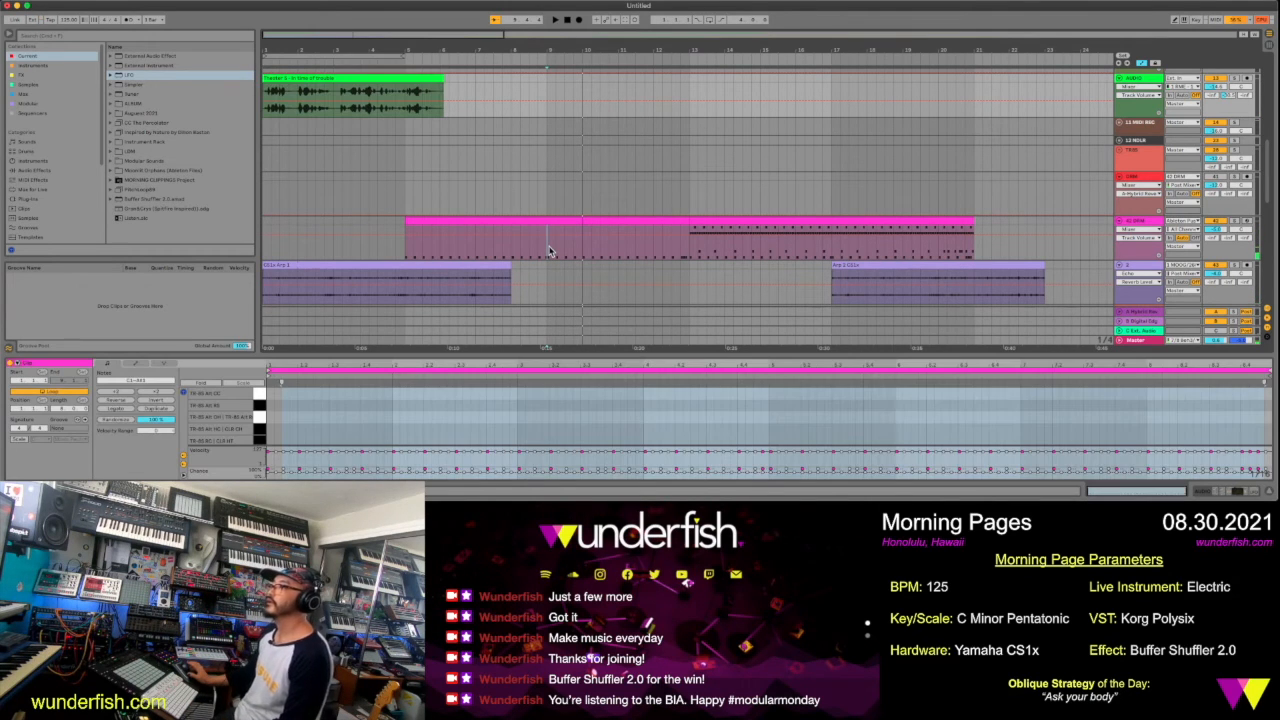
{"action": "left_click", "coordinate": [559, 237]}
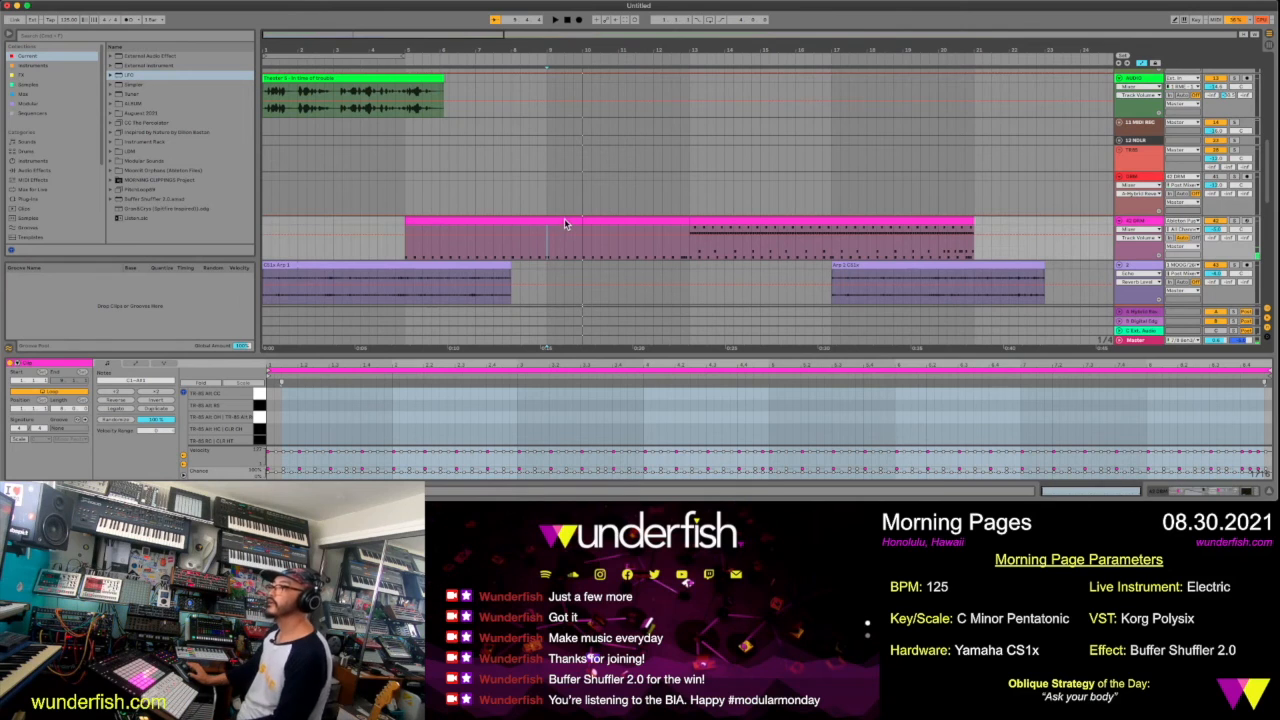
{"action": "left_click", "coordinate": [565, 219]}
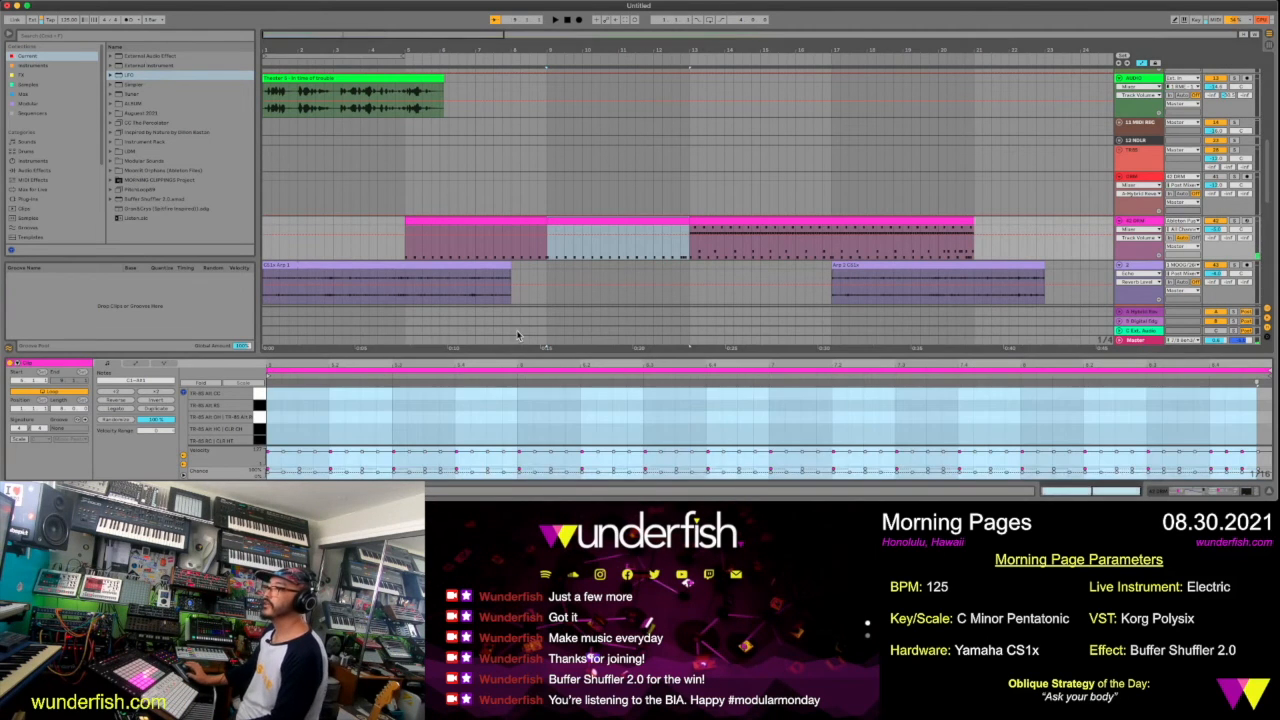
Reactivate the OH (open hi-hat) notes in the bar 9 to 13 drum section and play it
{"action": "left_click_drag", "start_coordinate": [519, 352], "coordinate": [540, 177]}
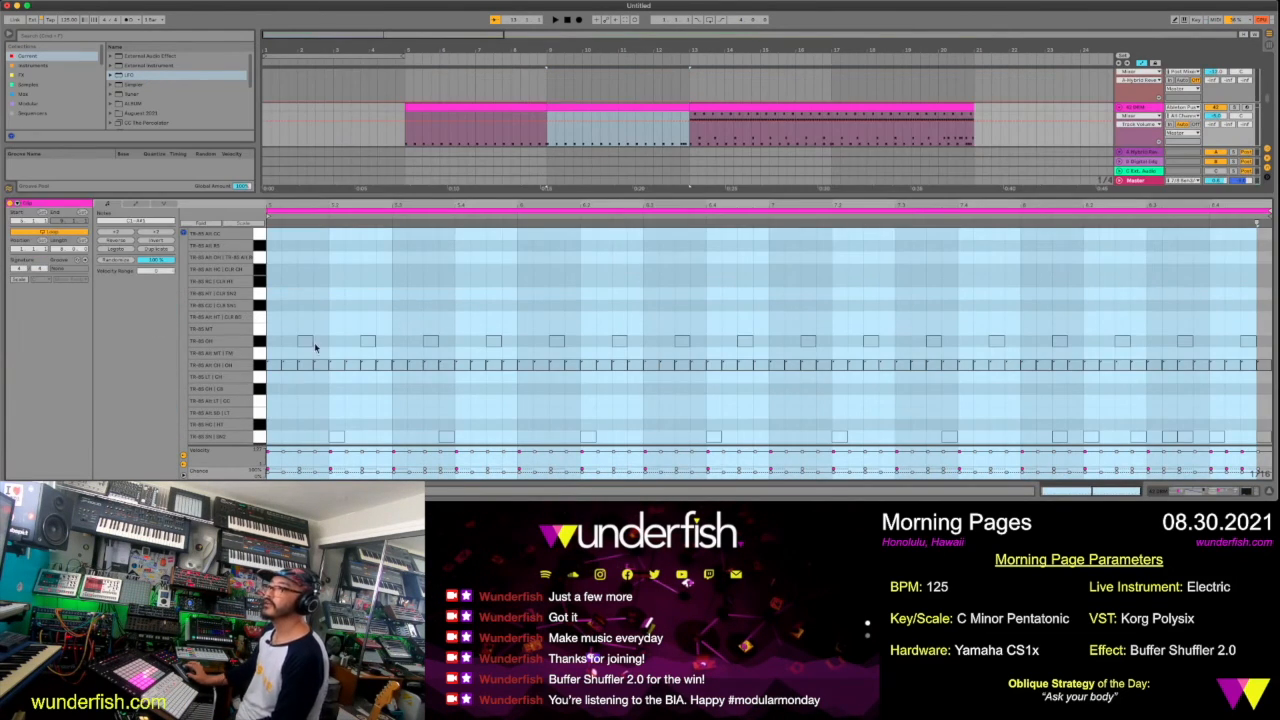
{"action": "left_click", "coordinate": [262, 346]}
{"action": "key", "text": "0"}
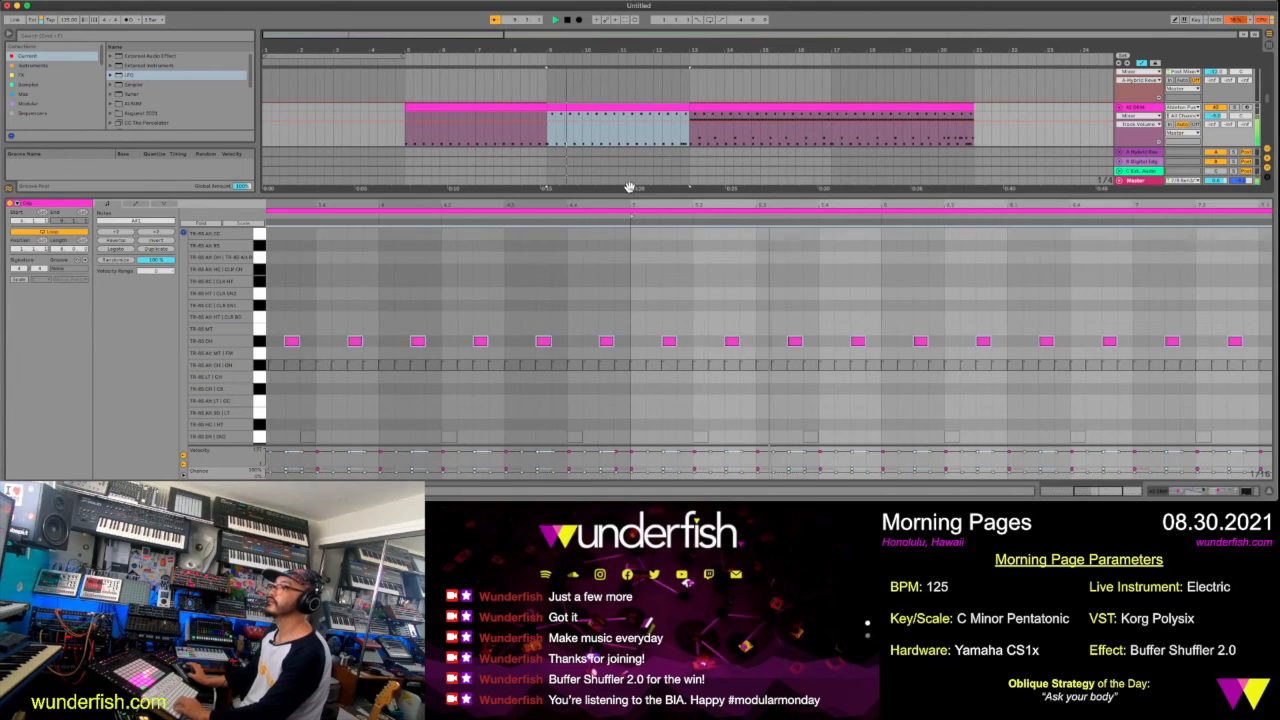
{"action": "mouse_move", "coordinate": [627, 233]}
{"action": "left_mouse_down"}
{"action": "mouse_move", "coordinate": [610, 370]}
{"action": "mouse_move", "coordinate": [612, 252]}
{"action": "left_mouse_up"}
Move the pink drum clips from bar 13 onward together so they start at bar 17
{"action": "left_click_drag", "start_coordinate": [728, 51], "coordinate": [783, 108]}
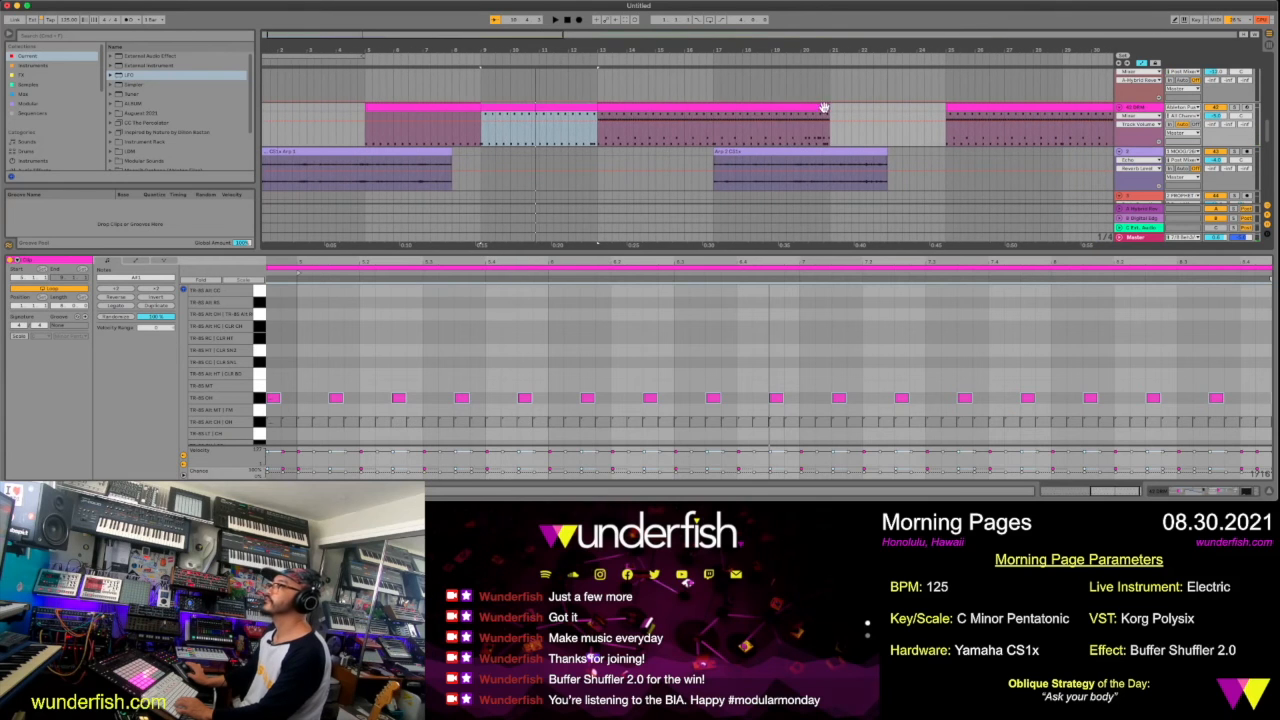
{"action": "left_click", "coordinate": [790, 108]}
{"action": "left_click", "coordinate": [963, 106], "text": "shift"}
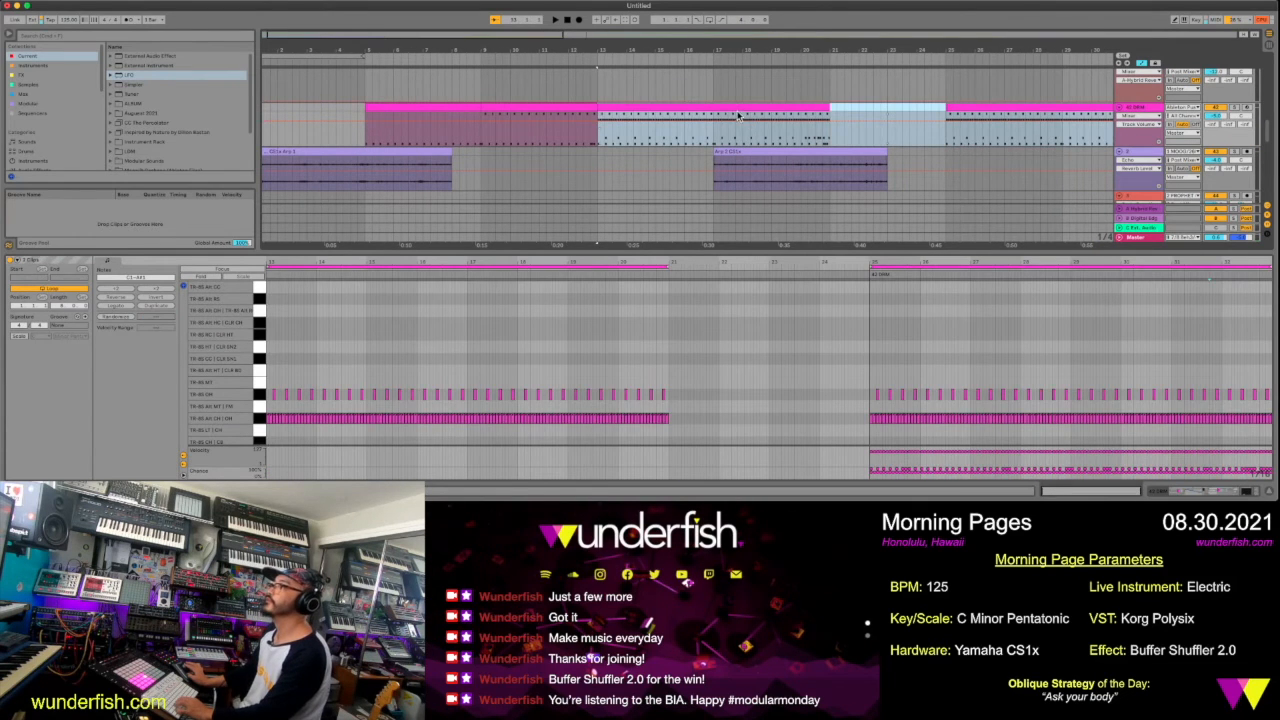
{"action": "mouse_move", "coordinate": [757, 109]}
{"action": "left_mouse_down"}
{"action": "mouse_move", "coordinate": [857, 131]}
{"action": "mouse_move", "coordinate": [847, 135]}
{"action": "left_mouse_up"}
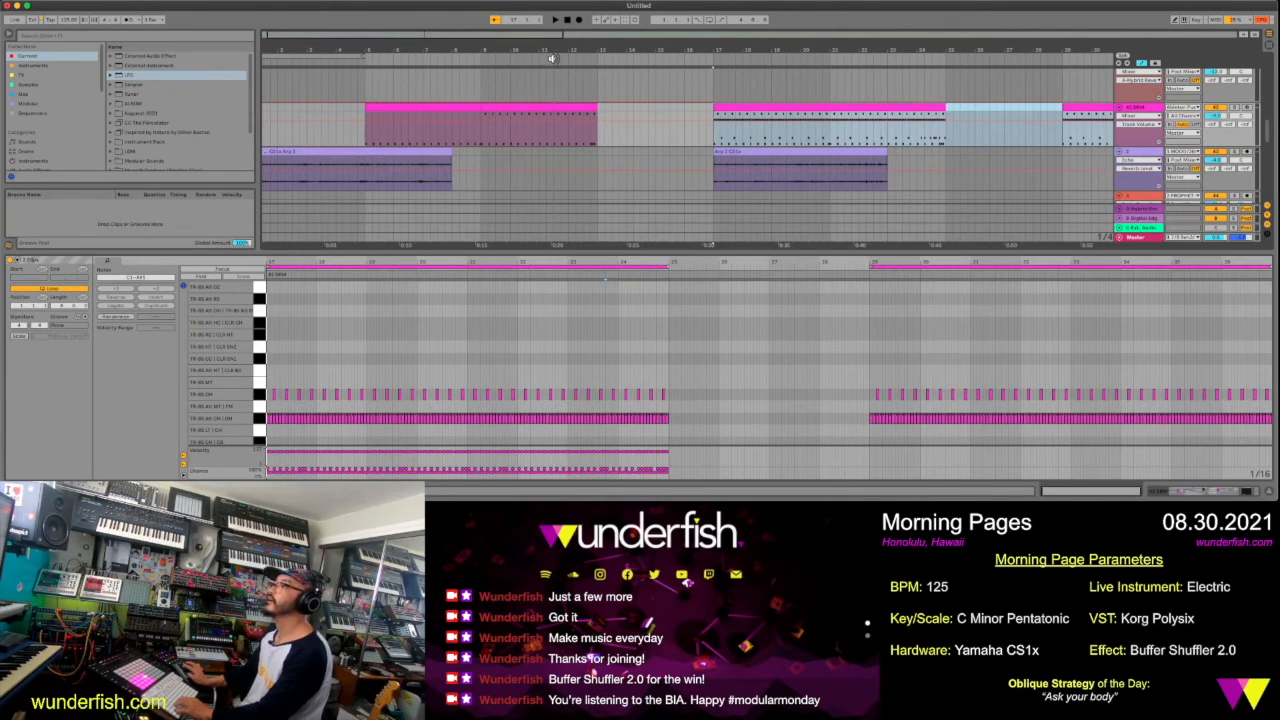
Enlarge the arrangement area and extend the first purple CS1x arp clip to end at bar 13, playing the intro from bar 1
{"action": "key", "text": "space"}
{"action": "scroll", "coordinate": [676, 136], "scroll_direction": "down", "scroll_amount": 1}
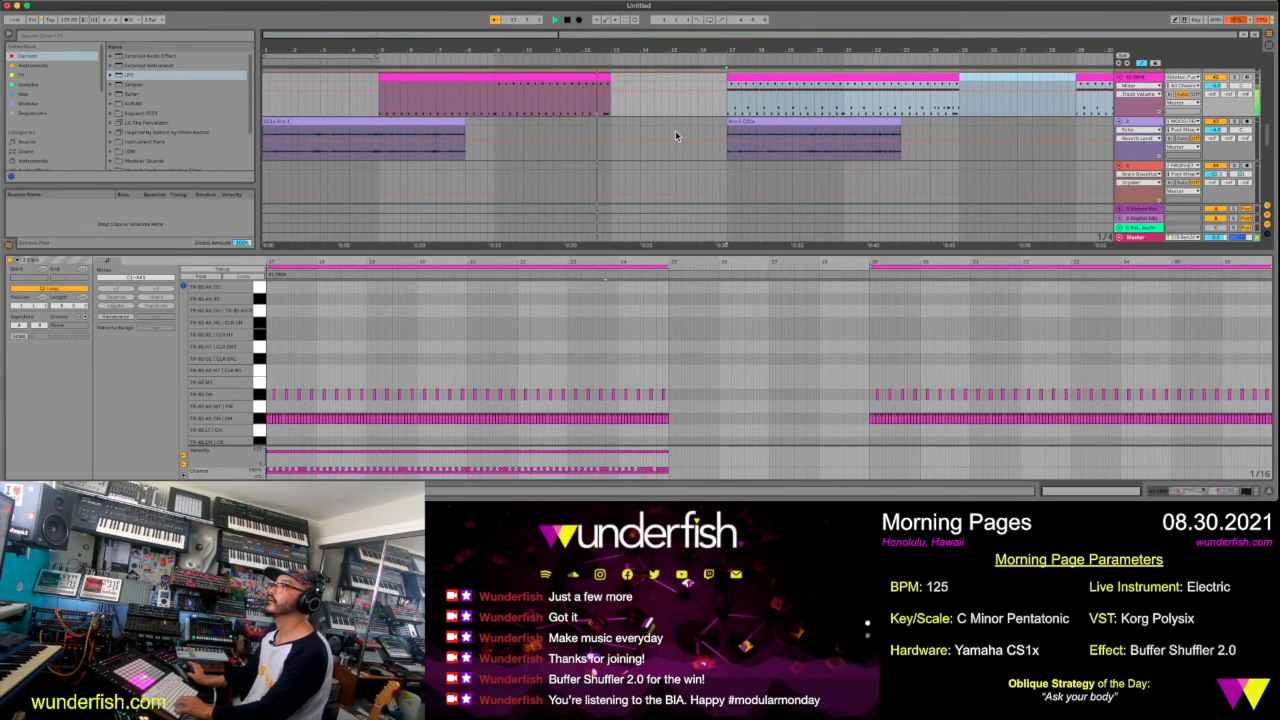
{"action": "scroll", "coordinate": [675, 135], "scroll_direction": "down", "scroll_amount": 1}
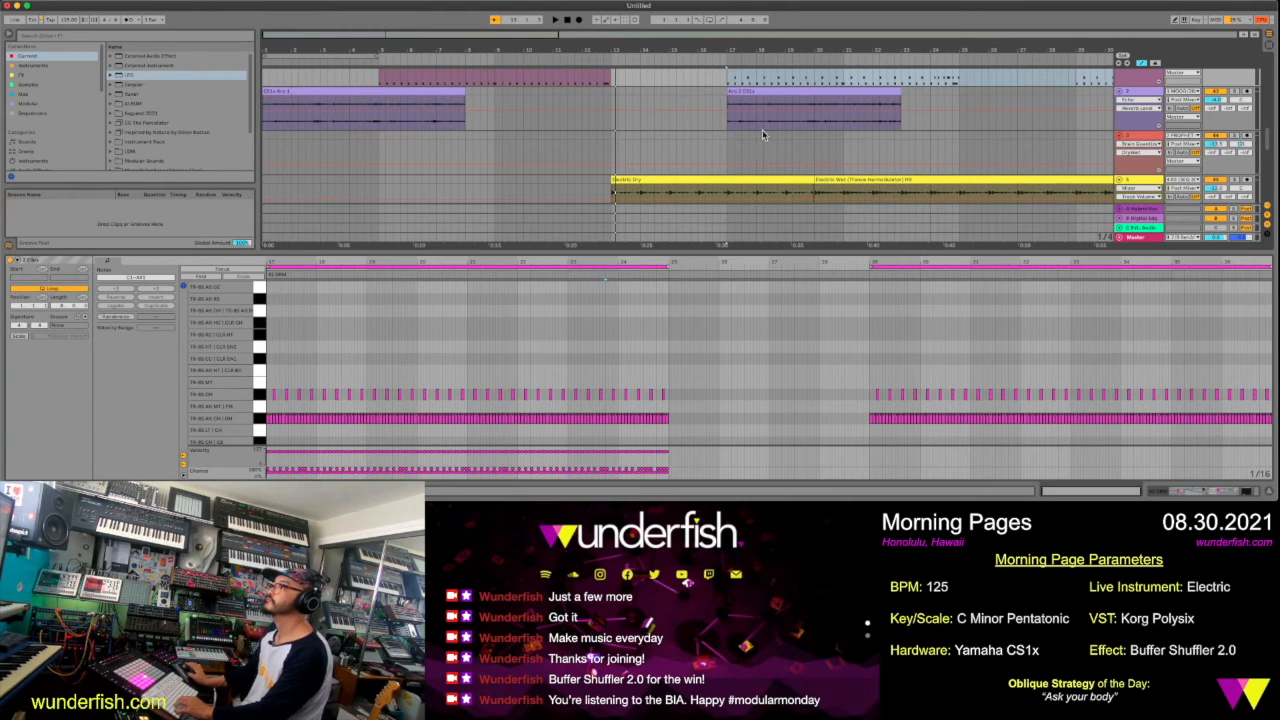
{"action": "left_click_drag", "start_coordinate": [770, 250], "coordinate": [755, 382]}
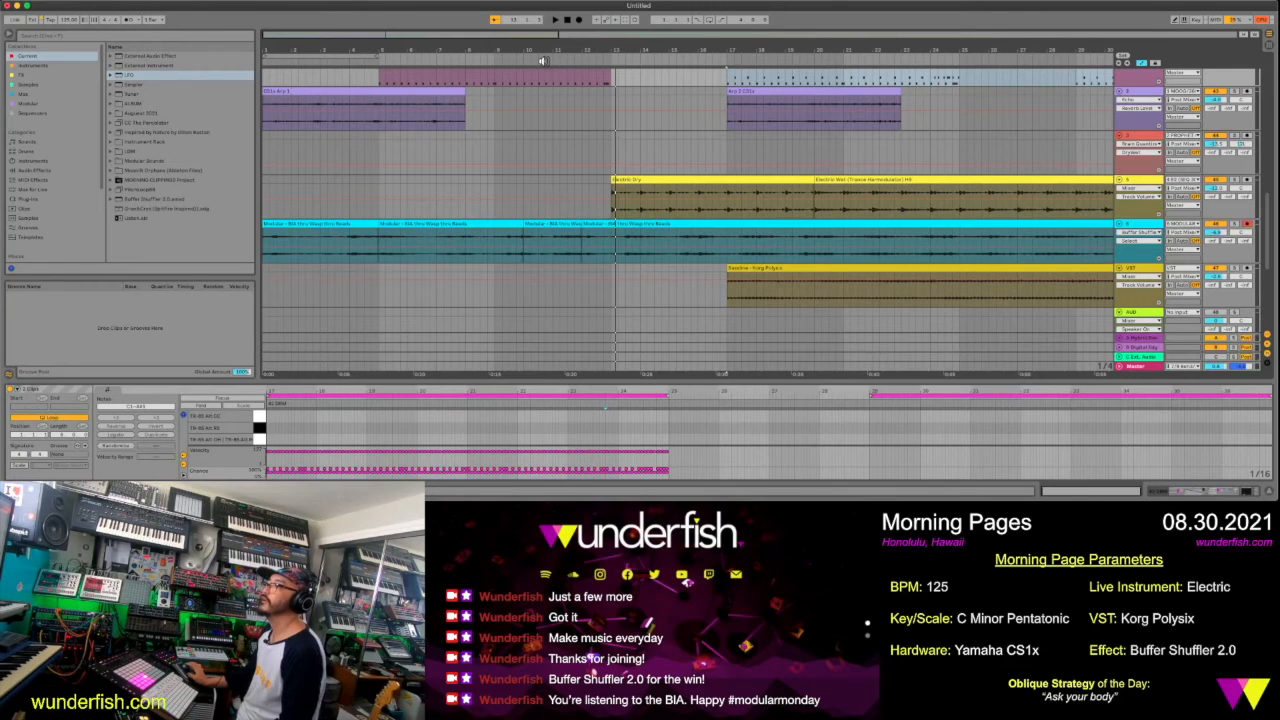
{"action": "left_click", "coordinate": [432, 91]}
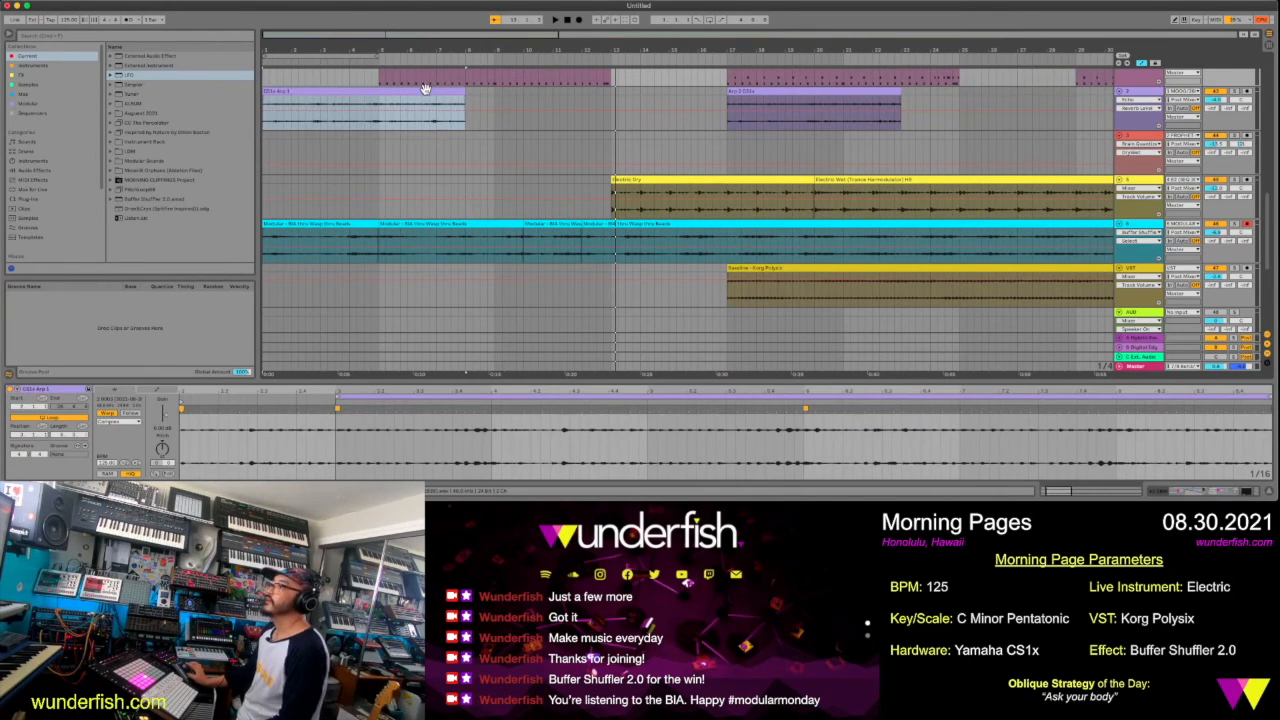
{"action": "key", "text": "space"}
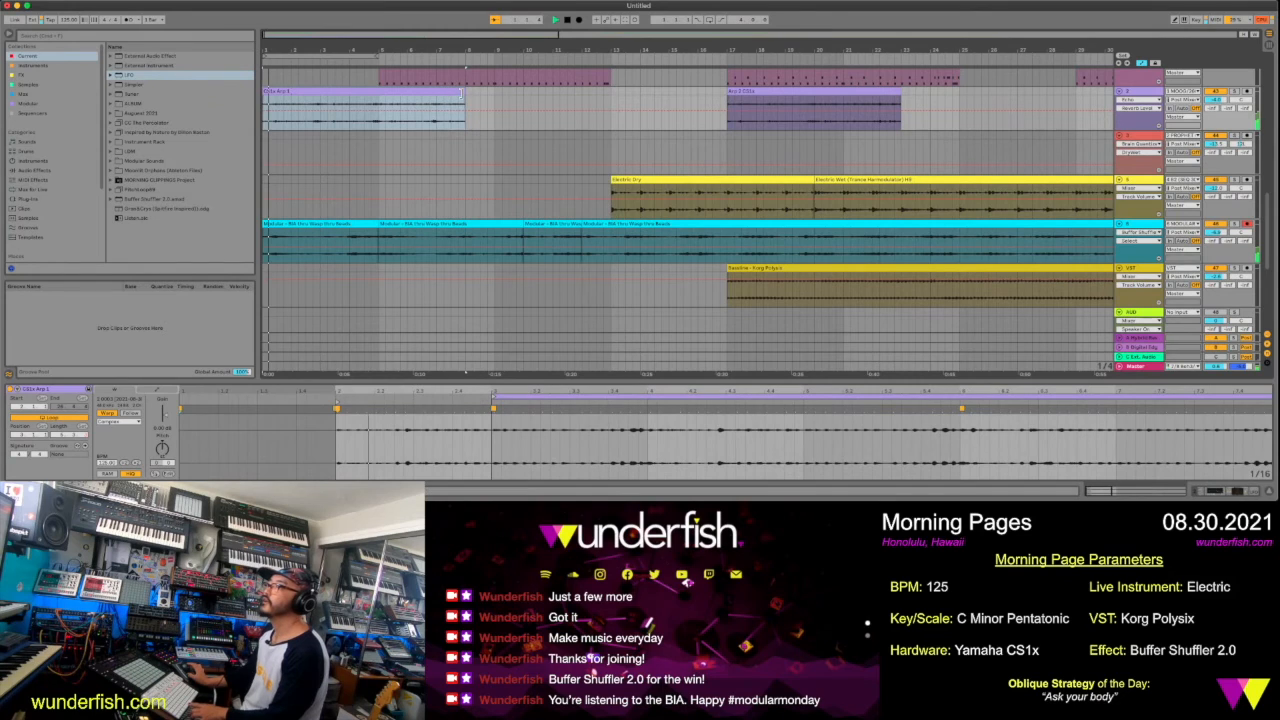
{"action": "left_click_drag", "start_coordinate": [462, 93], "coordinate": [610, 108]}
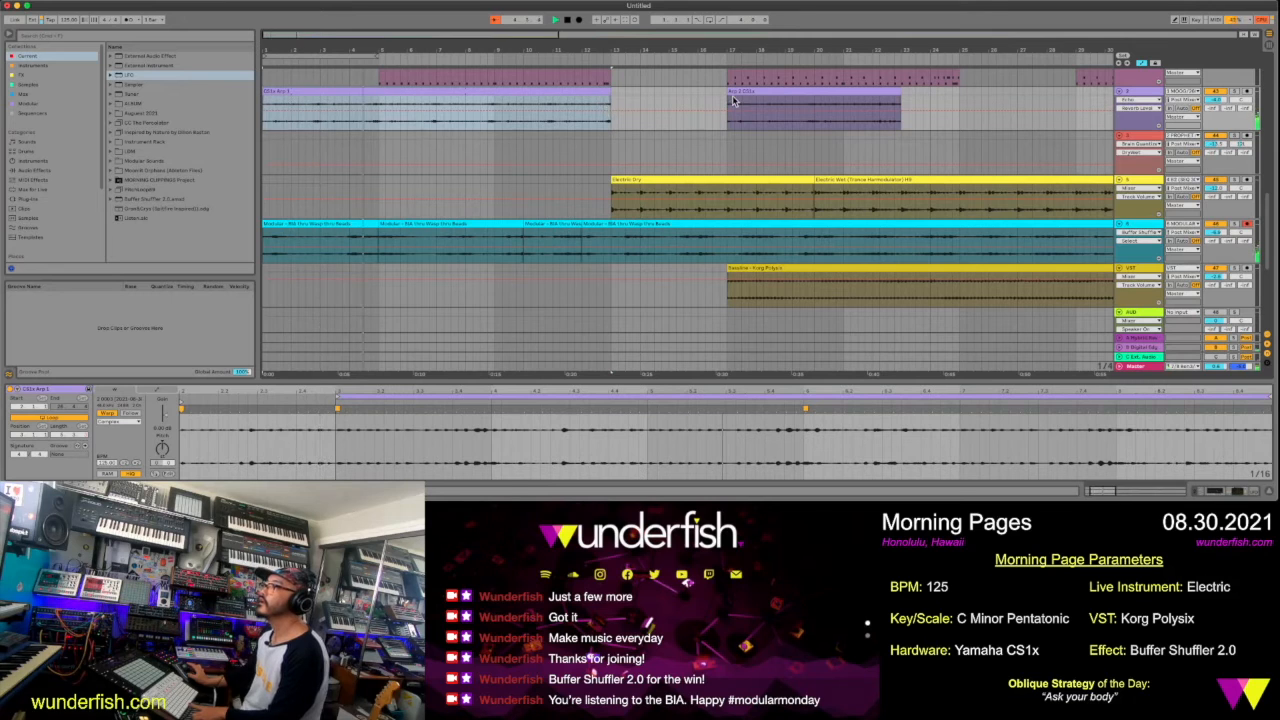
Move the second CS1x arp clip so it starts at bar 13 and colour it blue
{"action": "left_click_drag", "start_coordinate": [735, 90], "coordinate": [627, 105]}
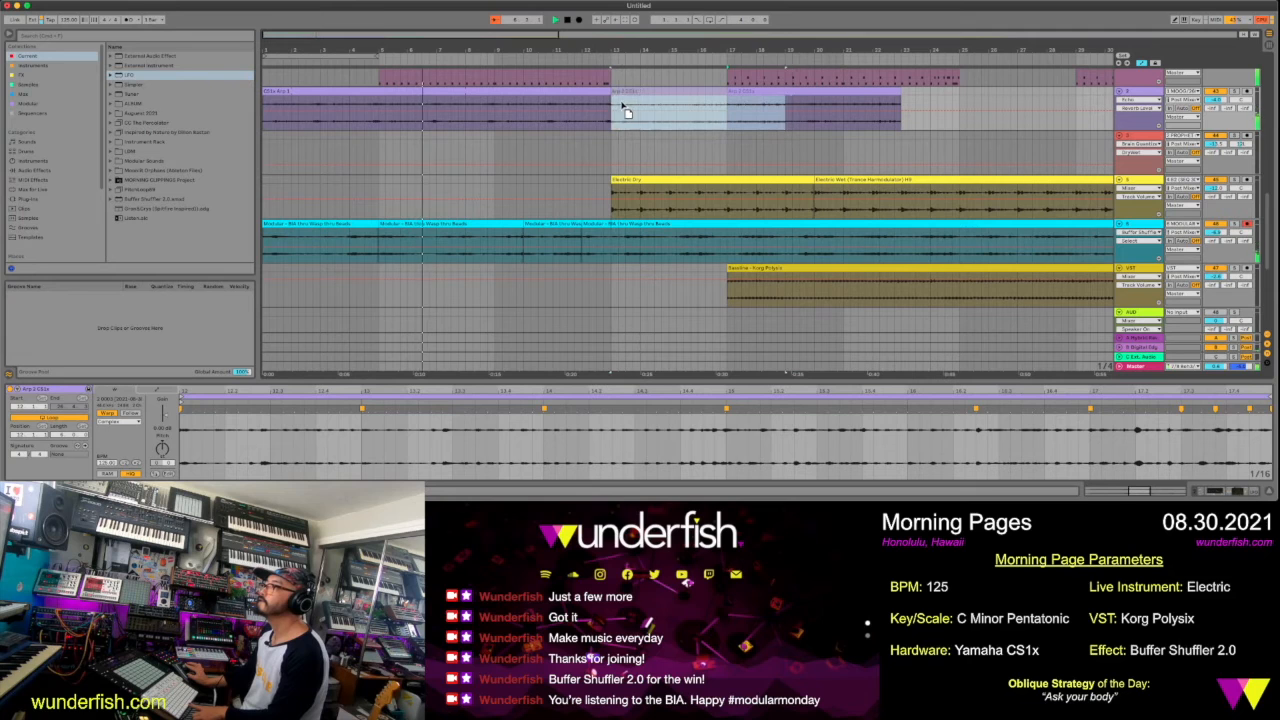
{"action": "right_click", "coordinate": [641, 93]}
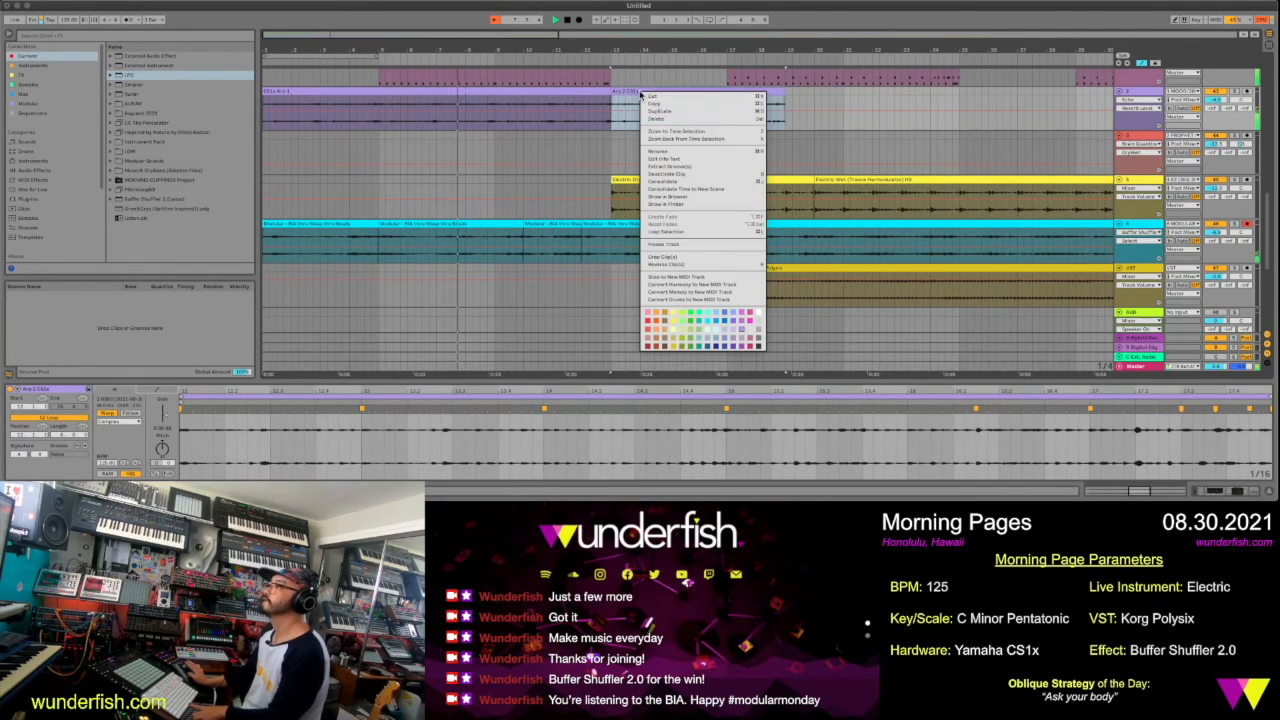
{"action": "left_click", "coordinate": [725, 323]}
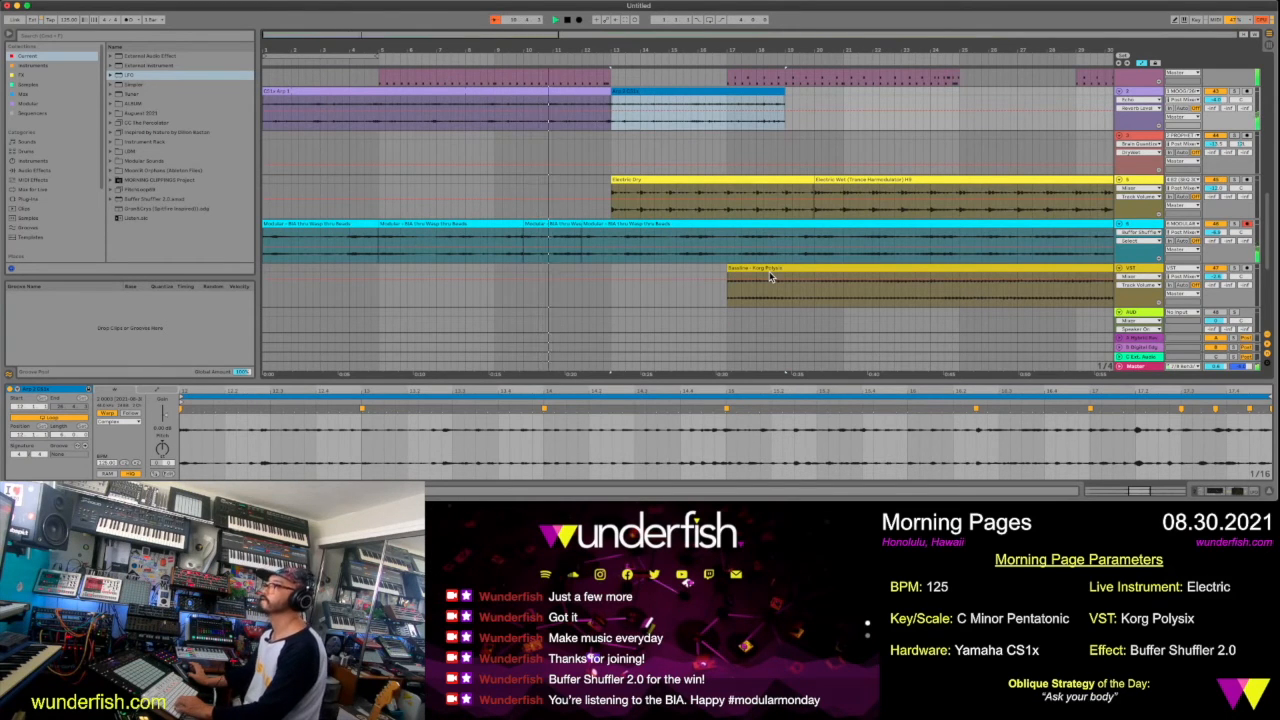
Stop playback and move the later, longer green voice clip so it starts at bar 13
{"action": "scroll", "coordinate": [769, 271], "scroll_direction": "up", "scroll_amount": 2}
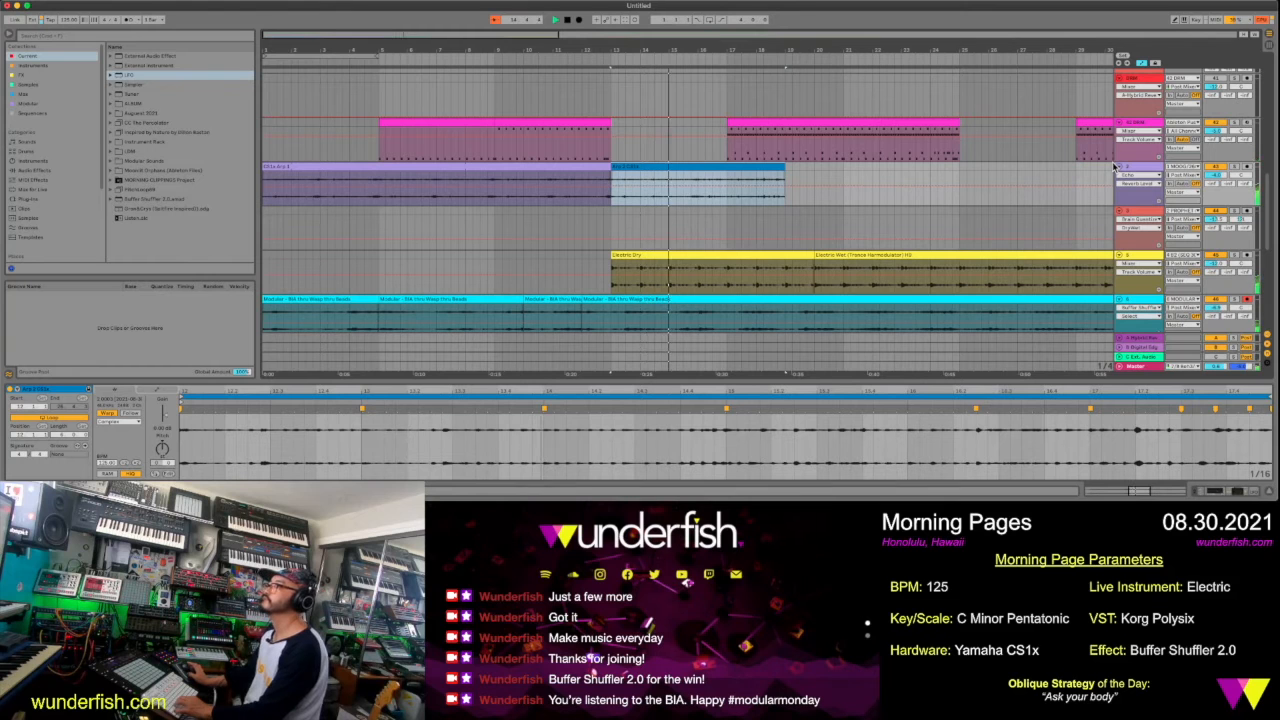
{"action": "scroll", "coordinate": [1115, 167], "scroll_direction": "up", "scroll_amount": 1}
{"action": "scroll", "coordinate": [1113, 166], "scroll_direction": "up", "scroll_amount": 4}
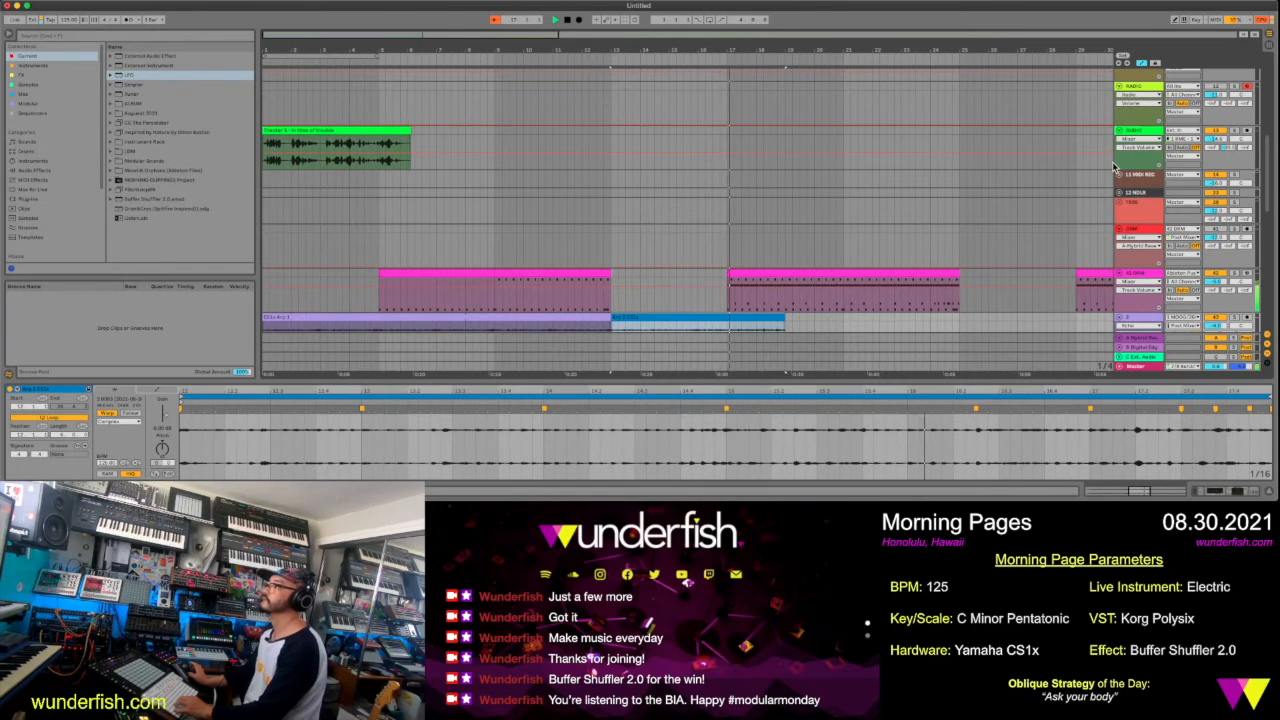
{"action": "scroll", "coordinate": [1112, 161], "scroll_direction": "up", "scroll_amount": 3}
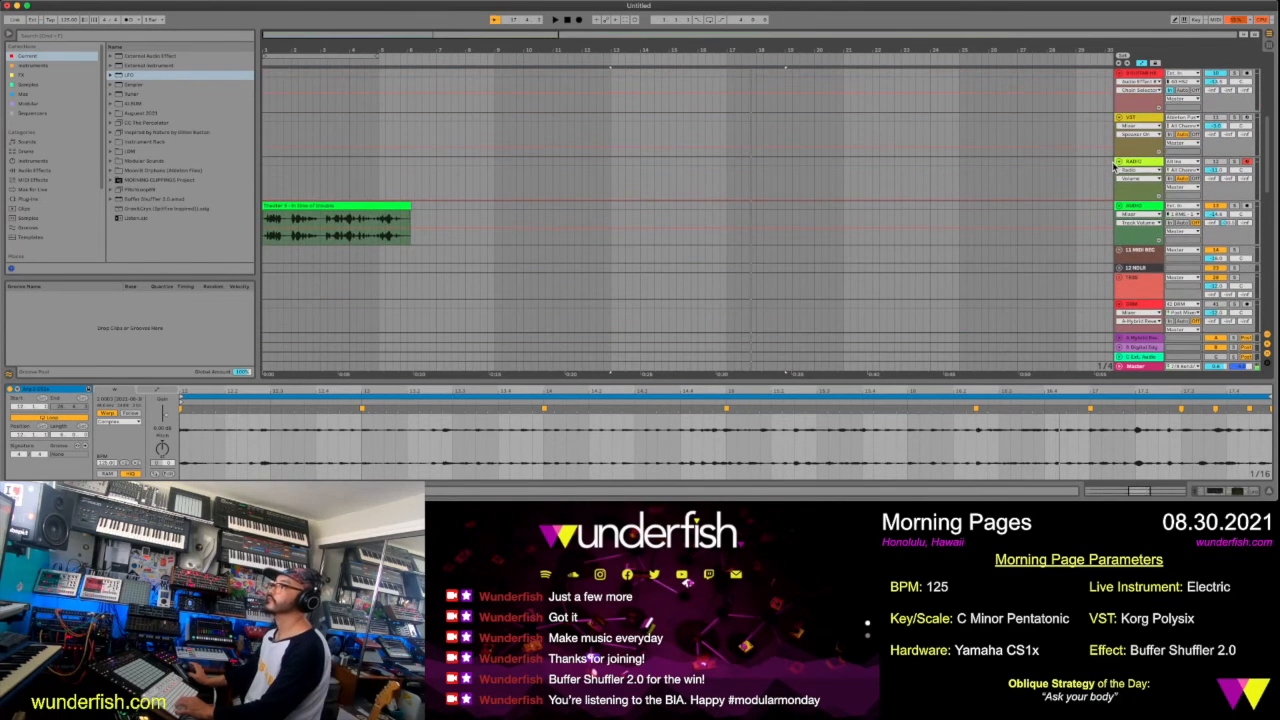
{"action": "scroll", "coordinate": [1113, 168], "scroll_direction": "up", "scroll_amount": 2}
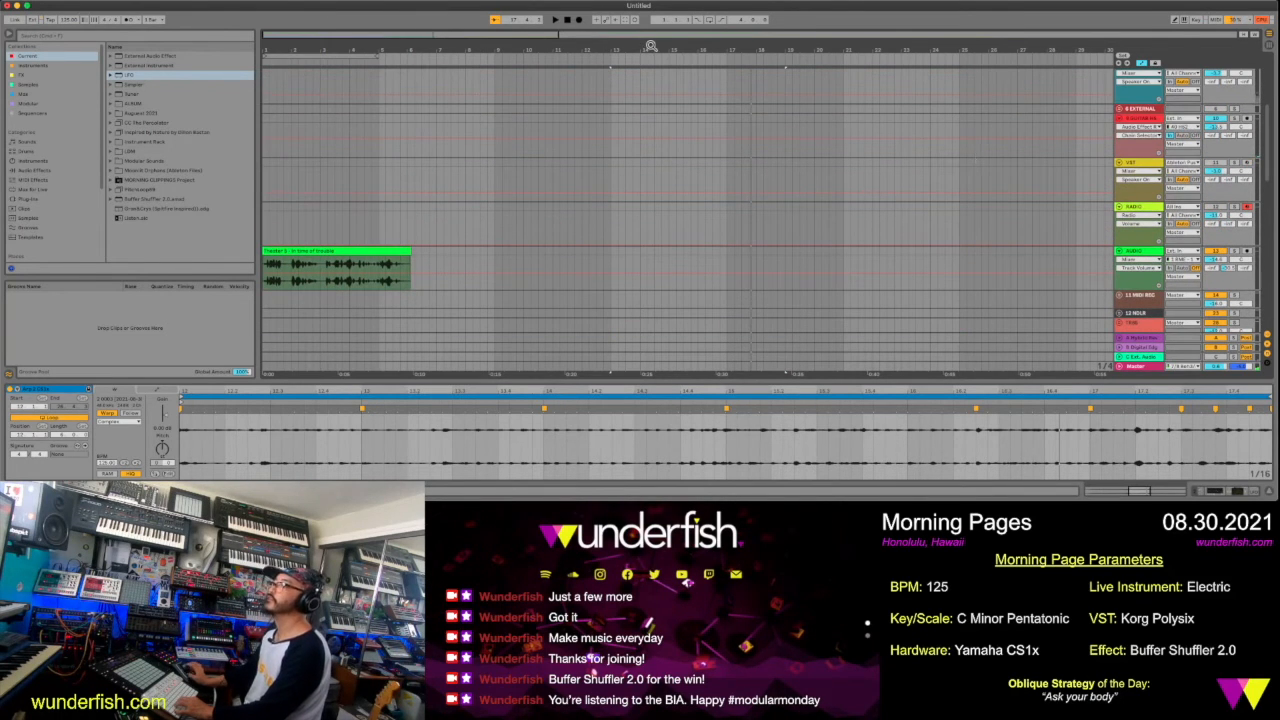
{"action": "left_click_drag", "start_coordinate": [651, 45], "coordinate": [650, 21]}
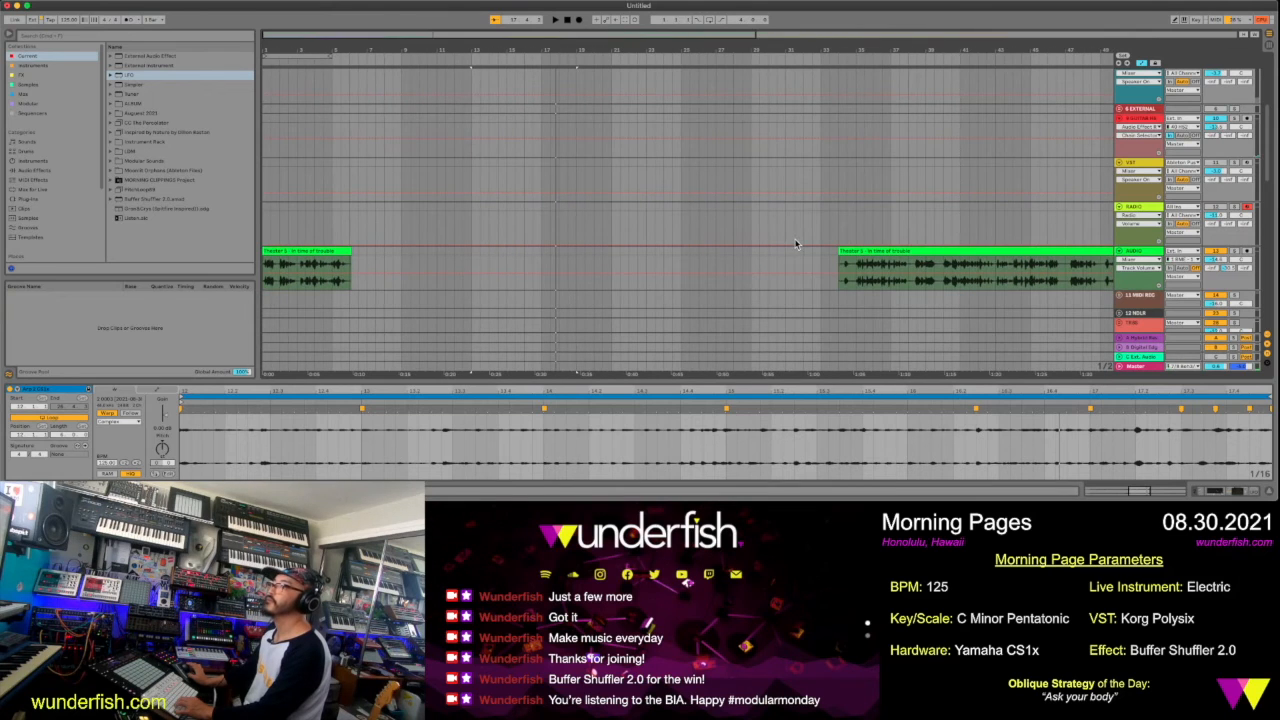
{"action": "left_click_drag", "start_coordinate": [892, 251], "coordinate": [518, 260]}
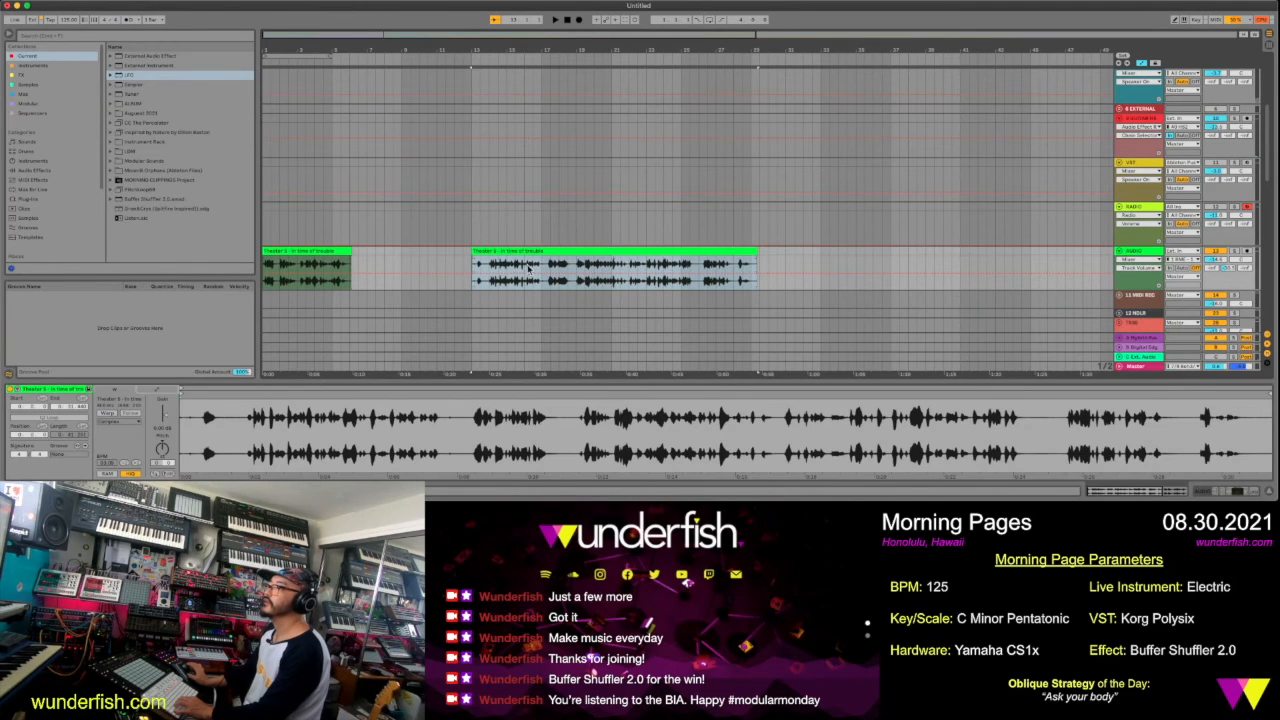
Audition and split the voice clip before its last phrases, park the long section past bar 32 and start the short section at bar 13
{"action": "left_click", "coordinate": [540, 274]}
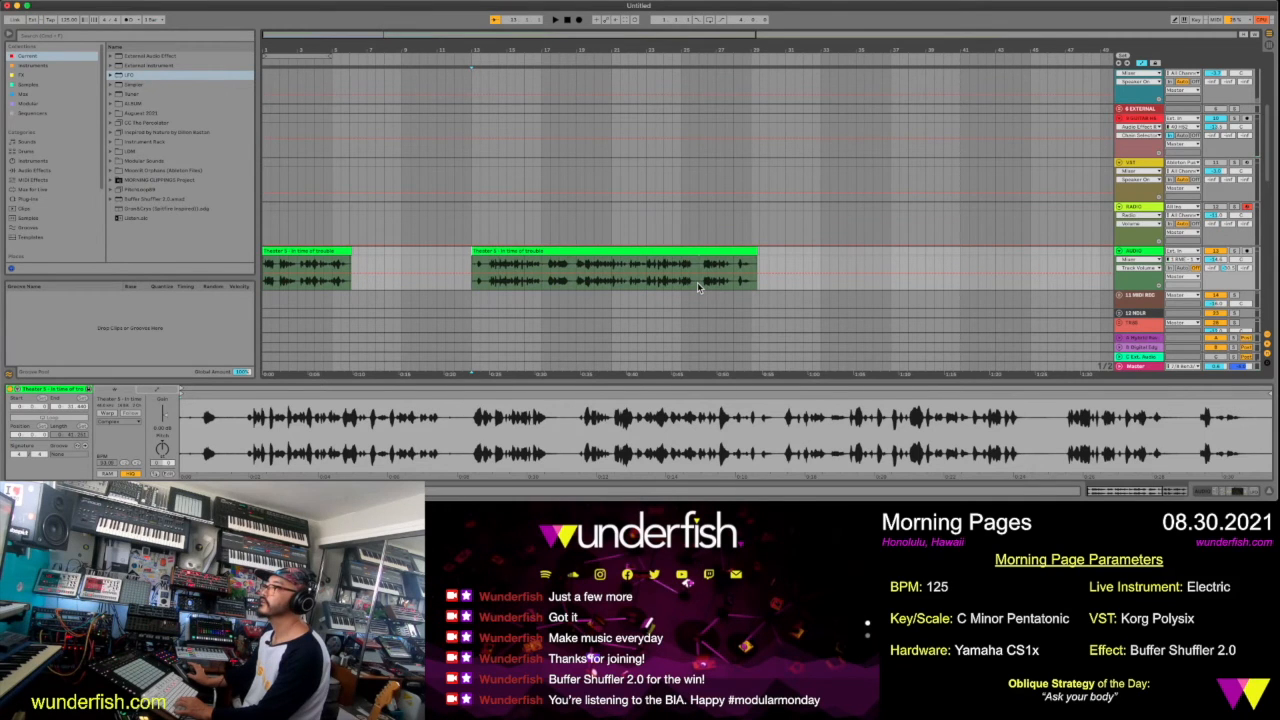
{"action": "key", "text": "space"}
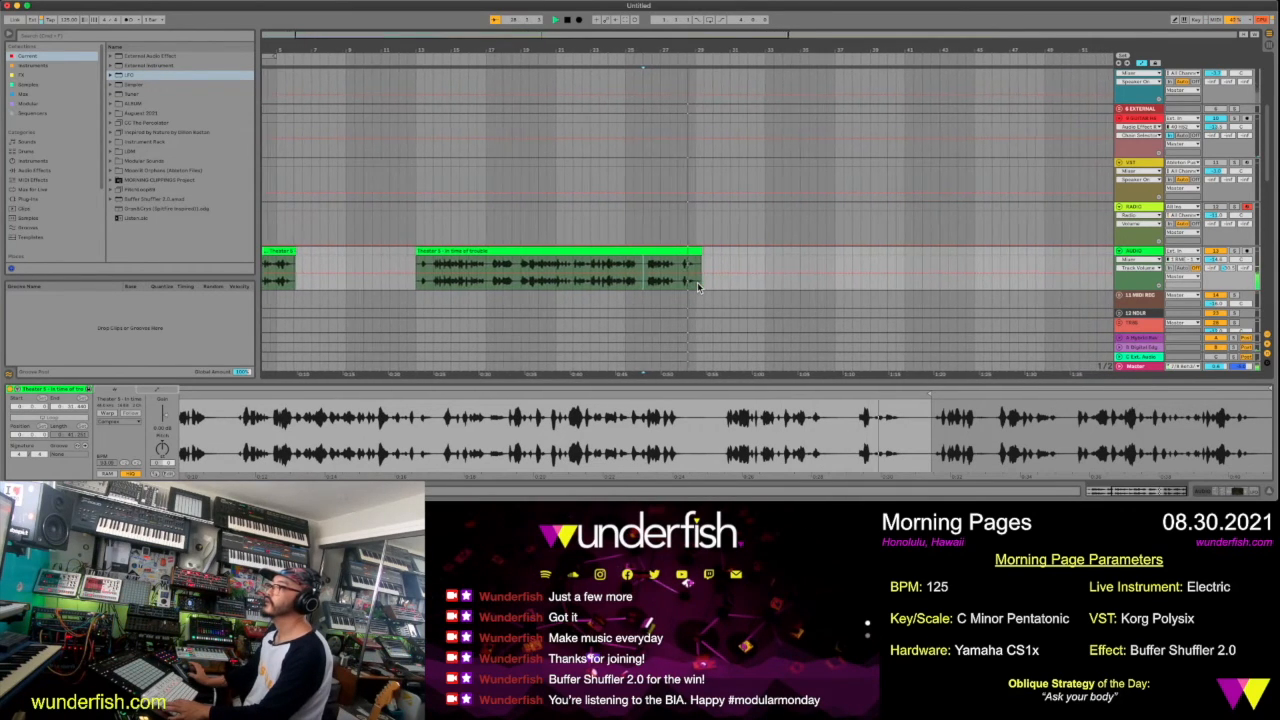
{"action": "key", "text": "space"}
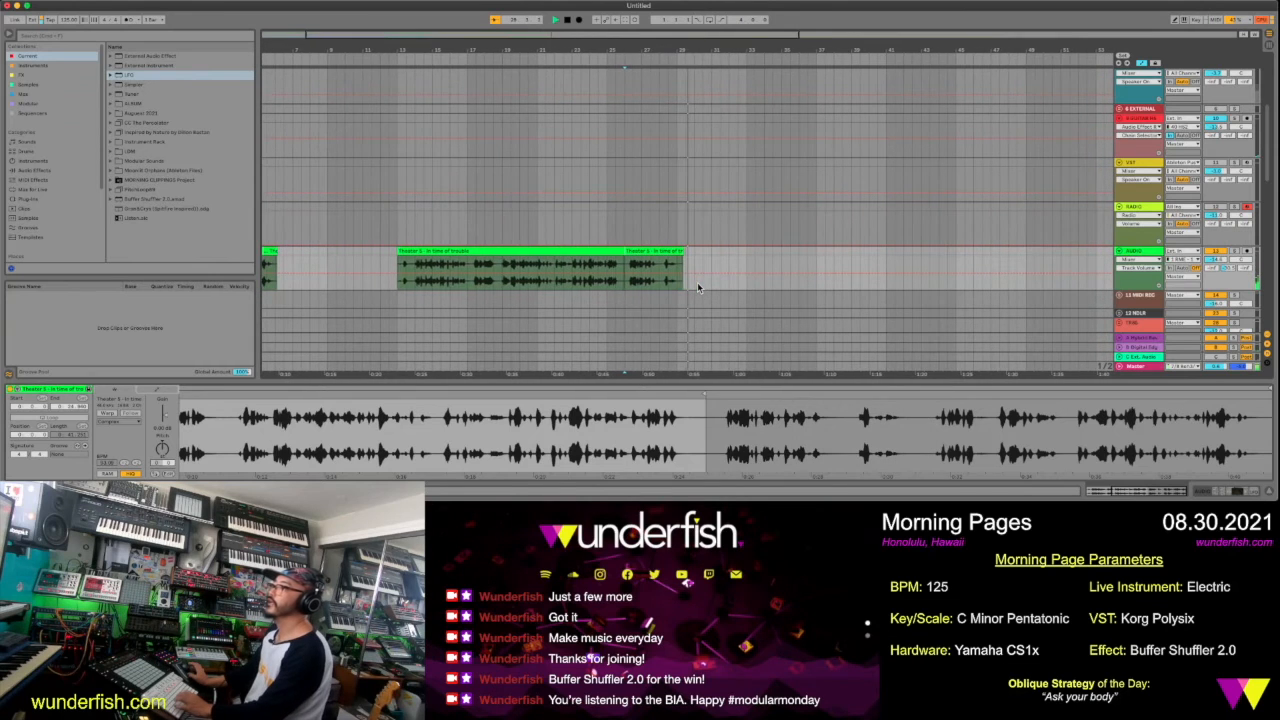
{"action": "left_click_drag", "start_coordinate": [575, 250], "coordinate": [913, 282]}
{"action": "left_click_drag", "start_coordinate": [663, 250], "coordinate": [437, 270]}
{"action": "scroll", "coordinate": [486, 274], "scroll_direction": "left", "scroll_amount": 3}
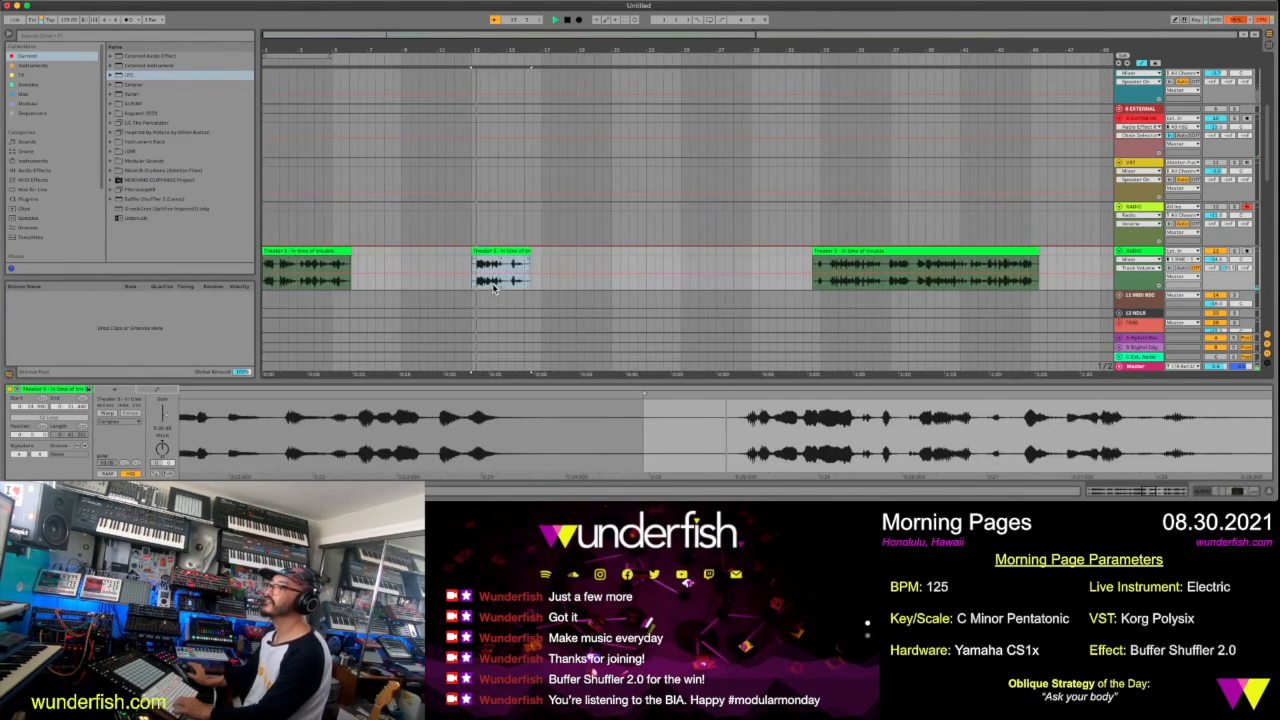
Cut a short word out of the parked voice section and place it at the end of the short voice section, just before bar 17
{"action": "scroll", "coordinate": [492, 284], "scroll_direction": "down", "scroll_amount": 3}
{"action": "scroll", "coordinate": [492, 284], "scroll_direction": "down", "scroll_amount": 2}
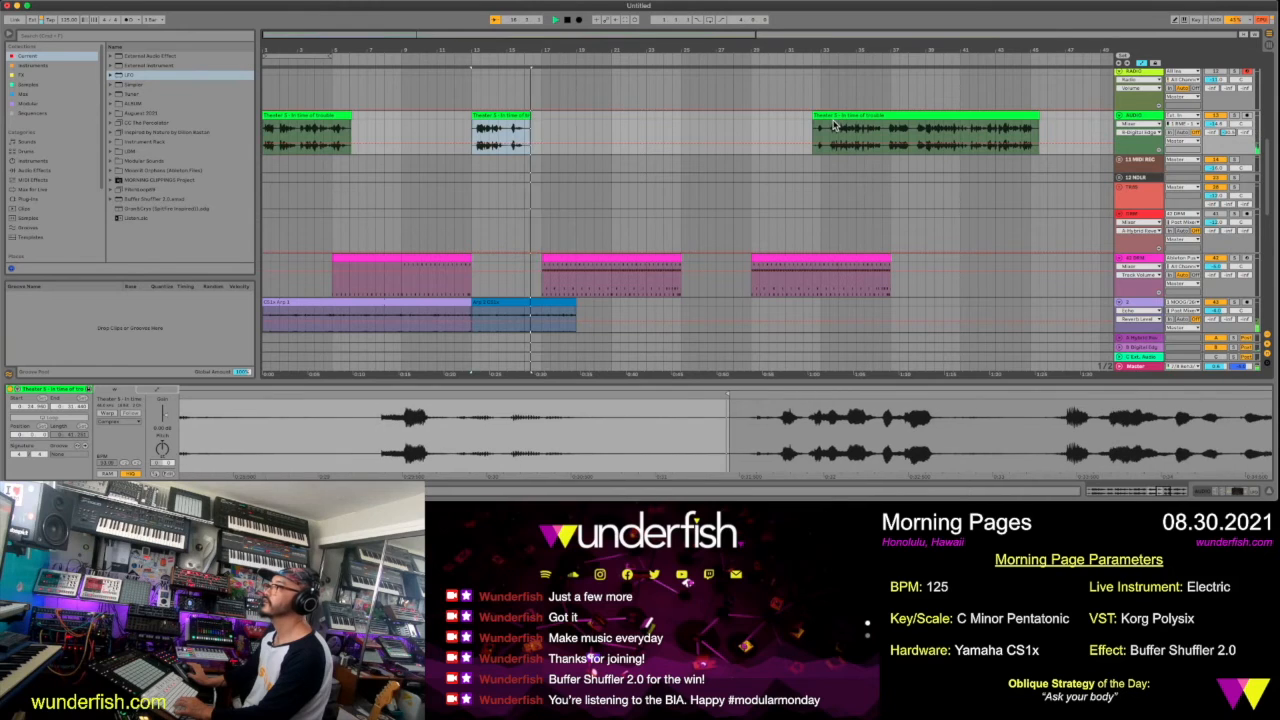
{"action": "key", "text": "space"}
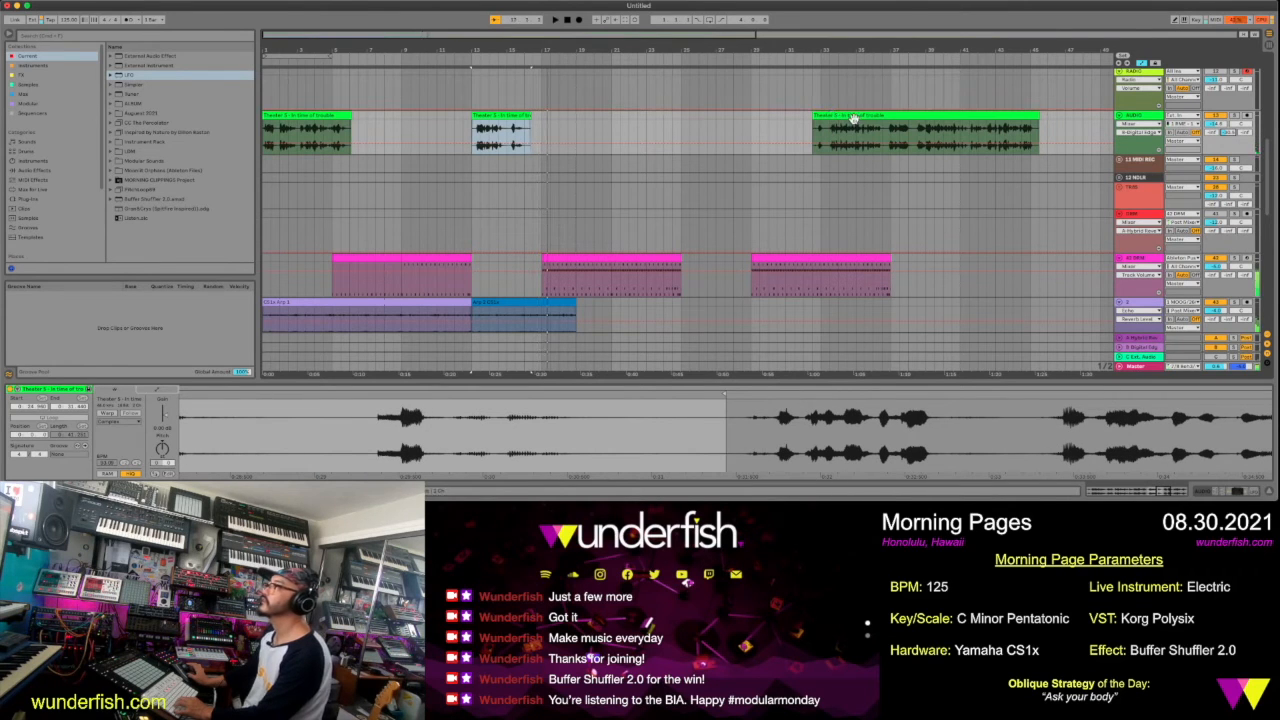
{"action": "left_click", "coordinate": [921, 138]}
{"action": "key", "text": "super+e"}
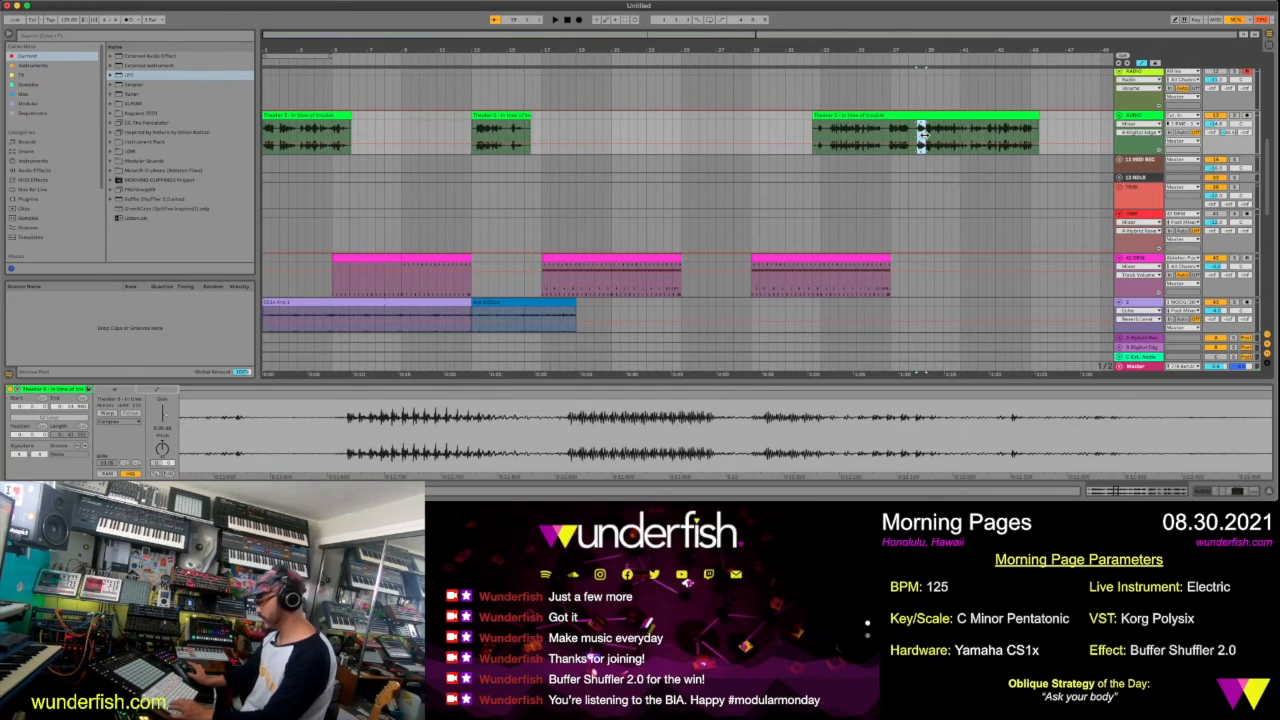
{"action": "left_click_drag", "start_coordinate": [922, 117], "coordinate": [597, 120]}
{"action": "left_click_drag", "start_coordinate": [526, 137], "coordinate": [525, 137]}
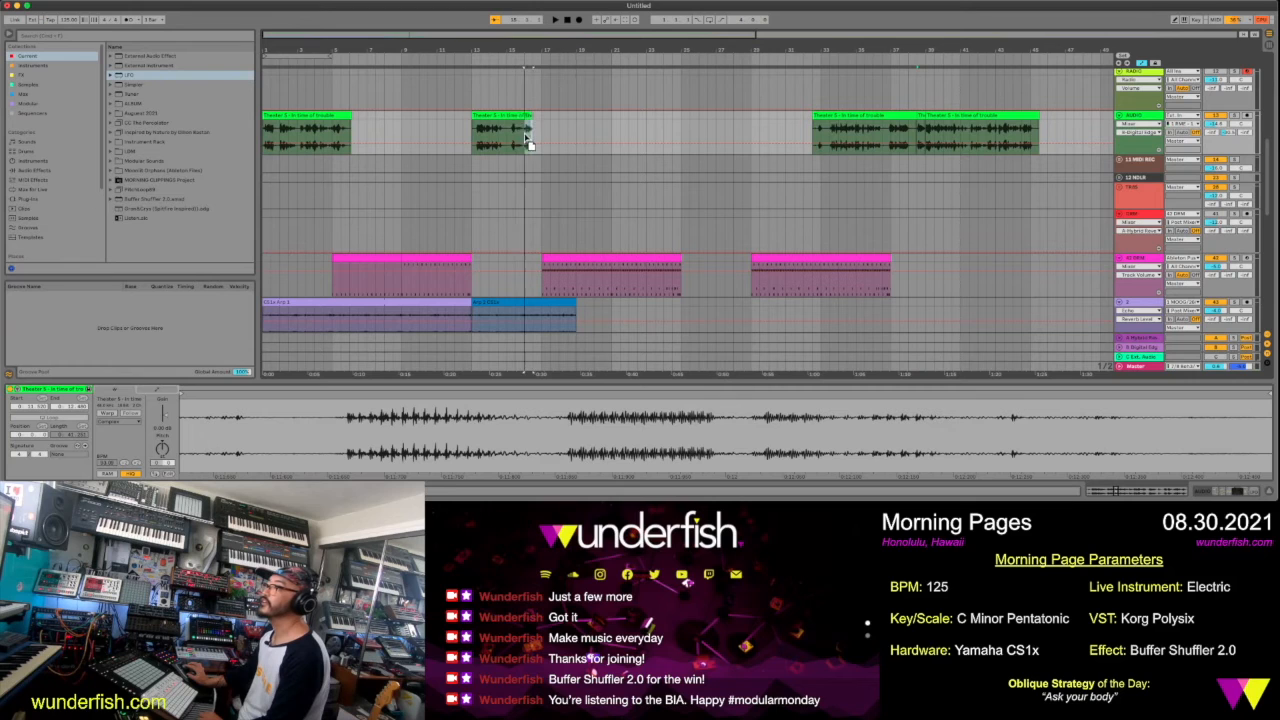
Draw a raised automation step on the short voice piece before bar 17 and play the transition from around bar 15
{"action": "left_click", "coordinate": [534, 141]}
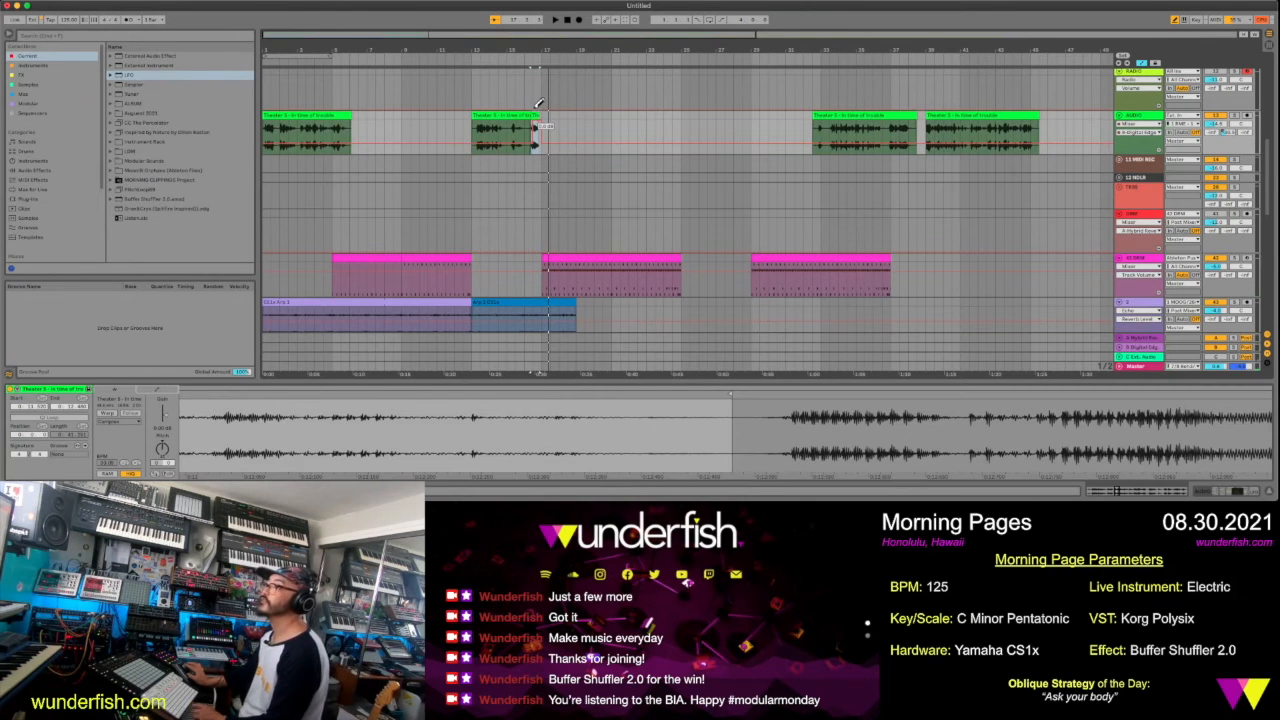
{"action": "left_click", "coordinate": [518, 61]}
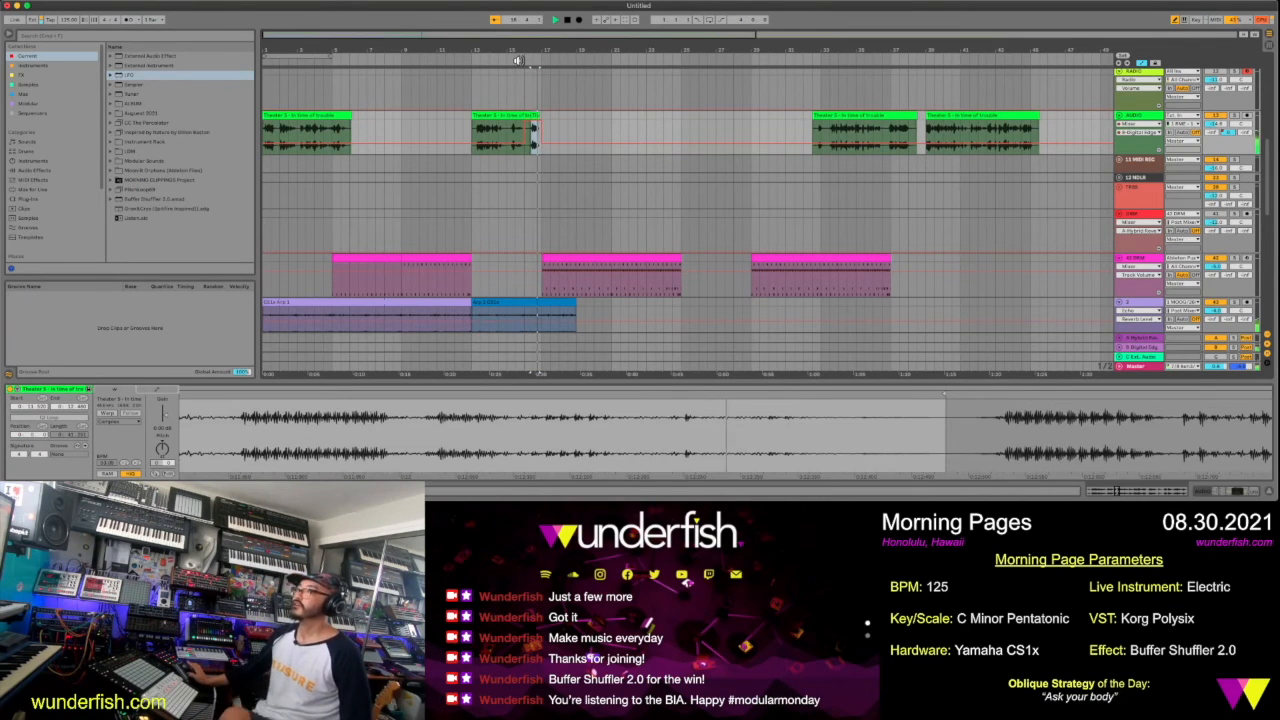
{"action": "scroll", "coordinate": [682, 154], "scroll_direction": "down", "scroll_amount": 2}
{"action": "scroll", "coordinate": [682, 154], "scroll_direction": "down", "scroll_amount": 5}
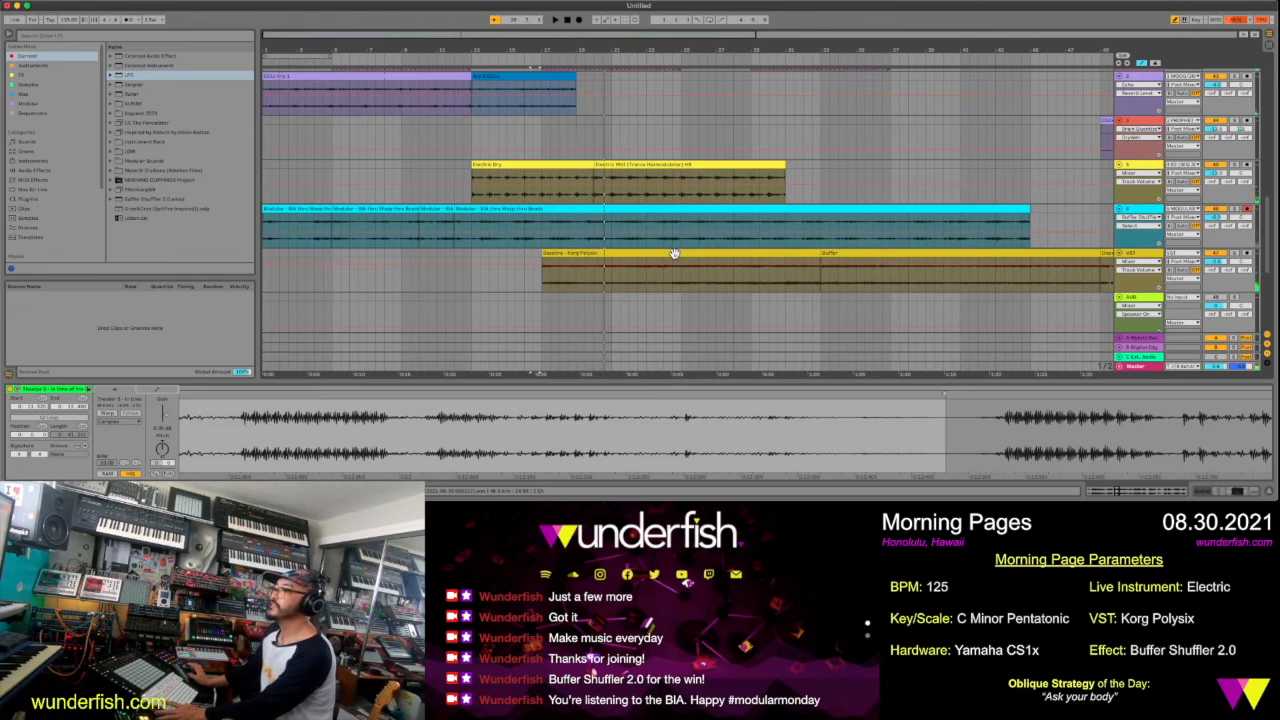
Try starting the Bassline - Korg Polysix clip at bar 9 and return it to bar 17
{"action": "left_click_drag", "start_coordinate": [675, 253], "coordinate": [538, 267]}
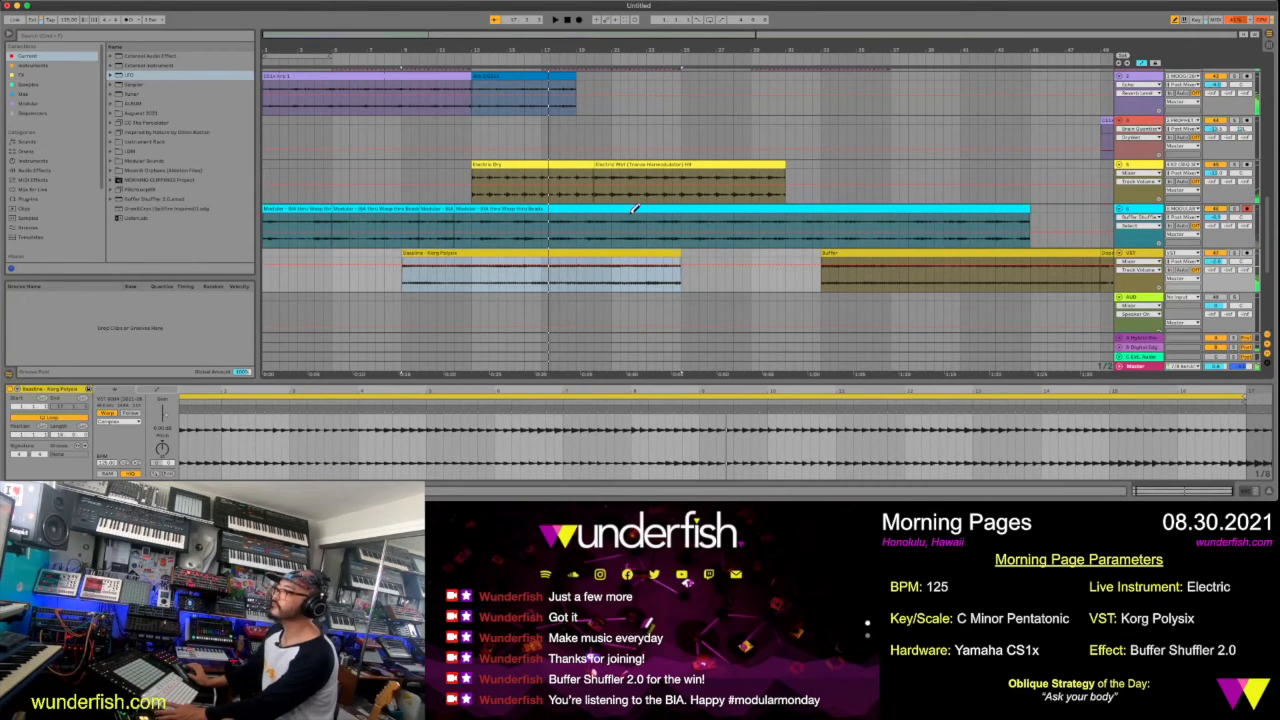
{"action": "left_click_drag", "start_coordinate": [615, 271], "coordinate": [752, 259]}
{"action": "scroll", "coordinate": [722, 263], "scroll_direction": "down", "scroll_amount": 10}
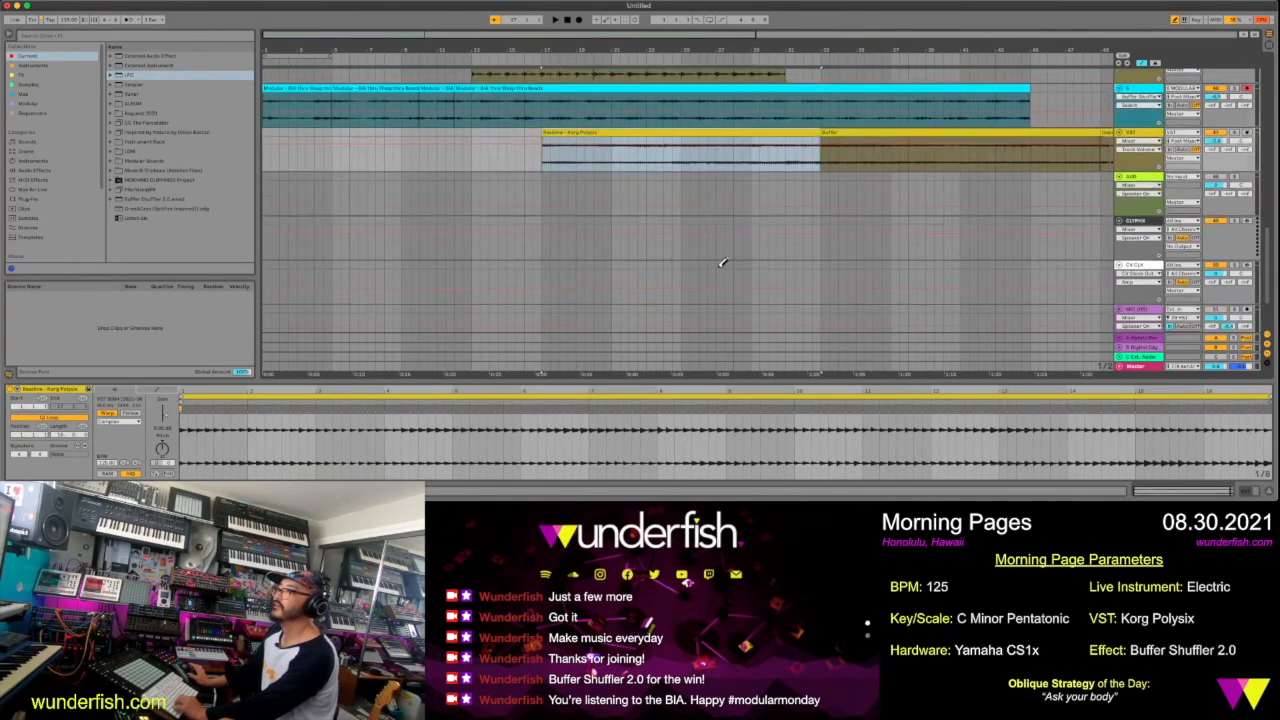
{"action": "scroll", "coordinate": [722, 263], "scroll_direction": "up", "scroll_amount": 12}
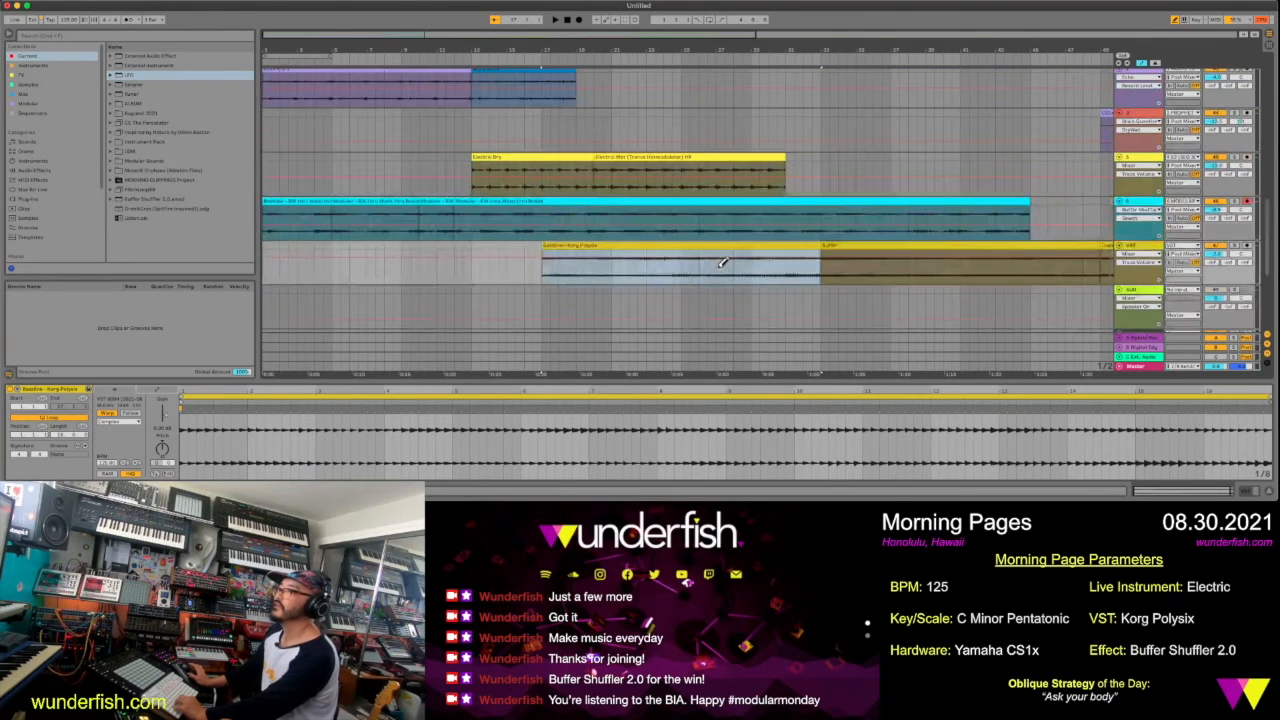
Move the last pink drum clip so it starts at bar 33, in line with the Buffer bass clip
{"action": "scroll", "coordinate": [722, 263], "scroll_direction": "up", "scroll_amount": 1}
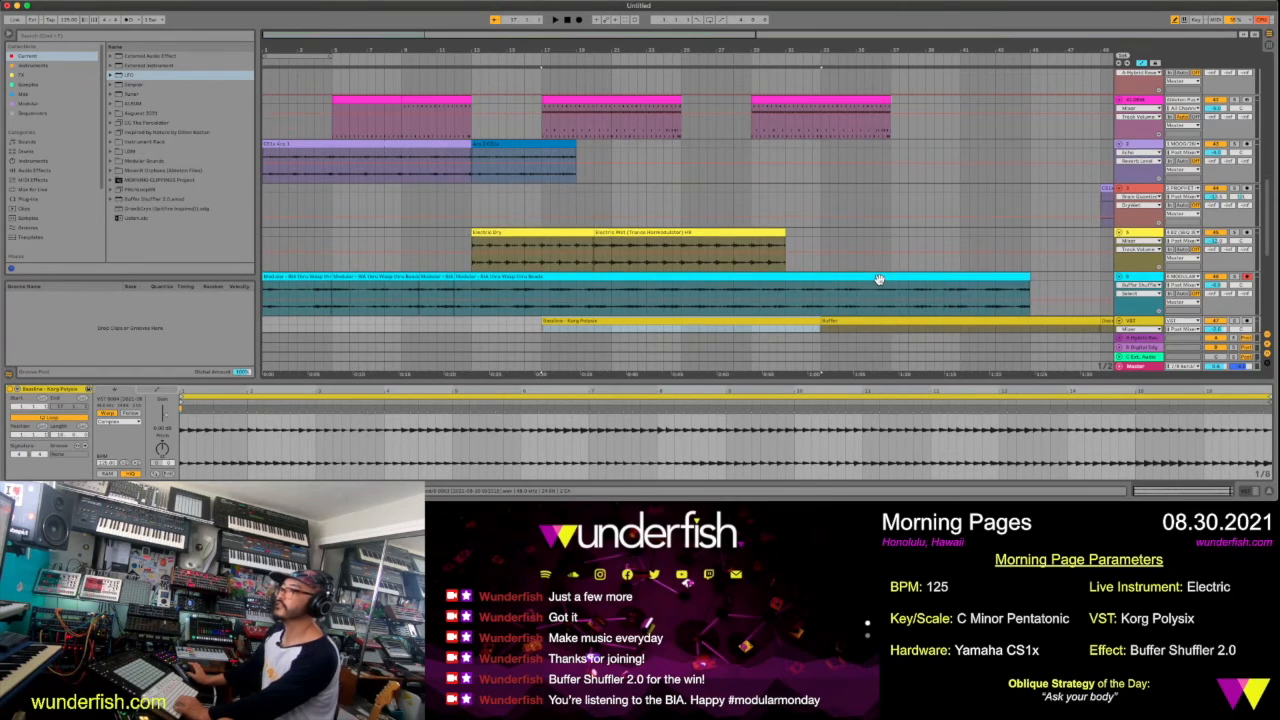
{"action": "scroll", "coordinate": [878, 279], "scroll_direction": "up", "scroll_amount": 4}
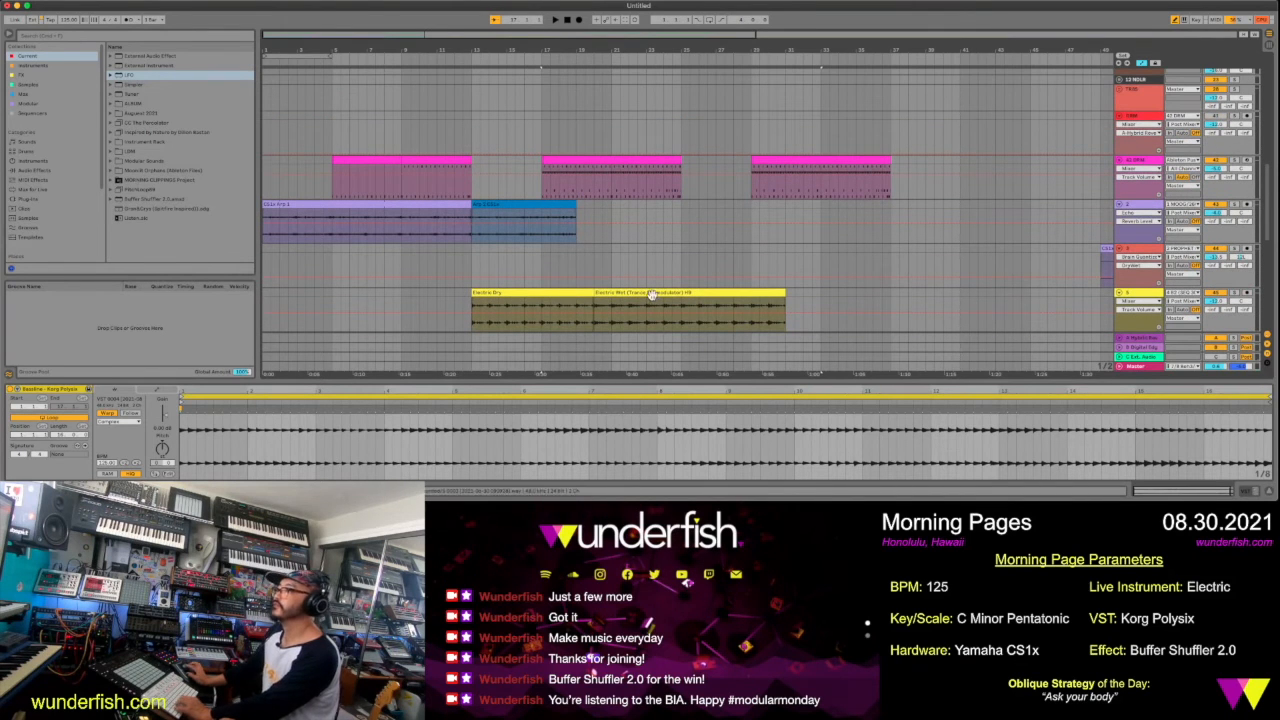
{"action": "left_click", "coordinate": [656, 292]}
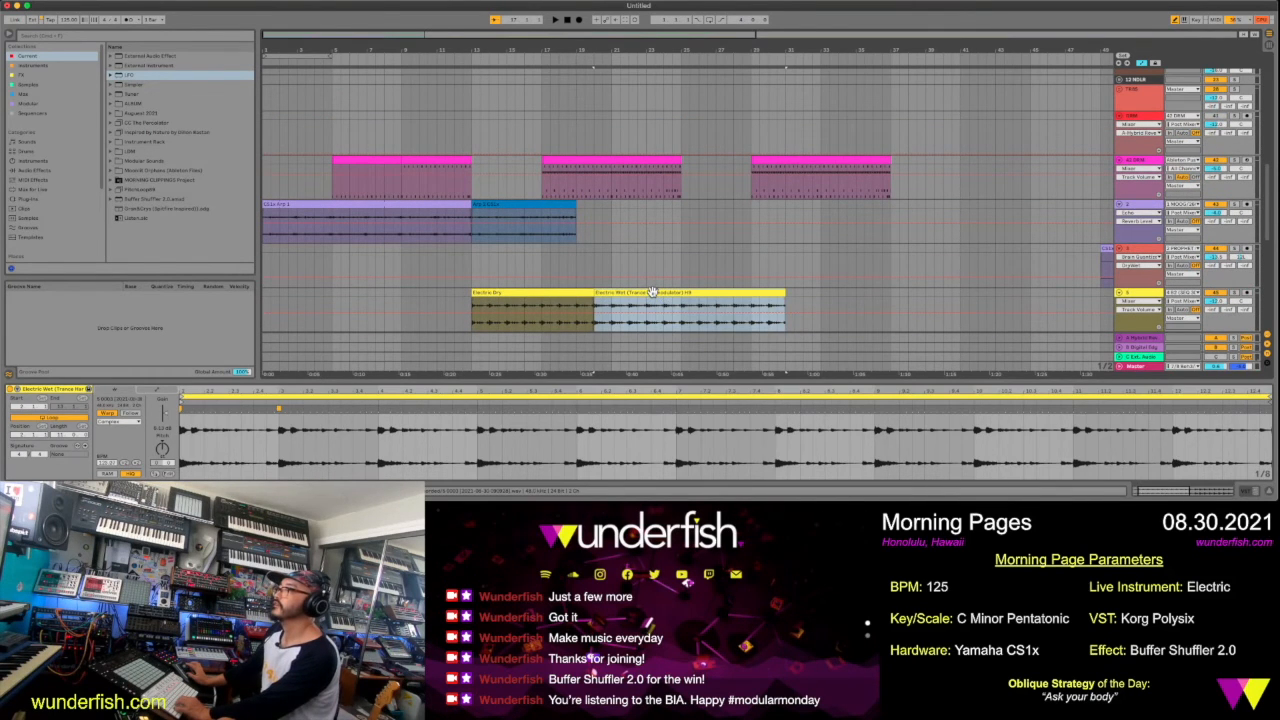
{"action": "left_click", "coordinate": [653, 159]}
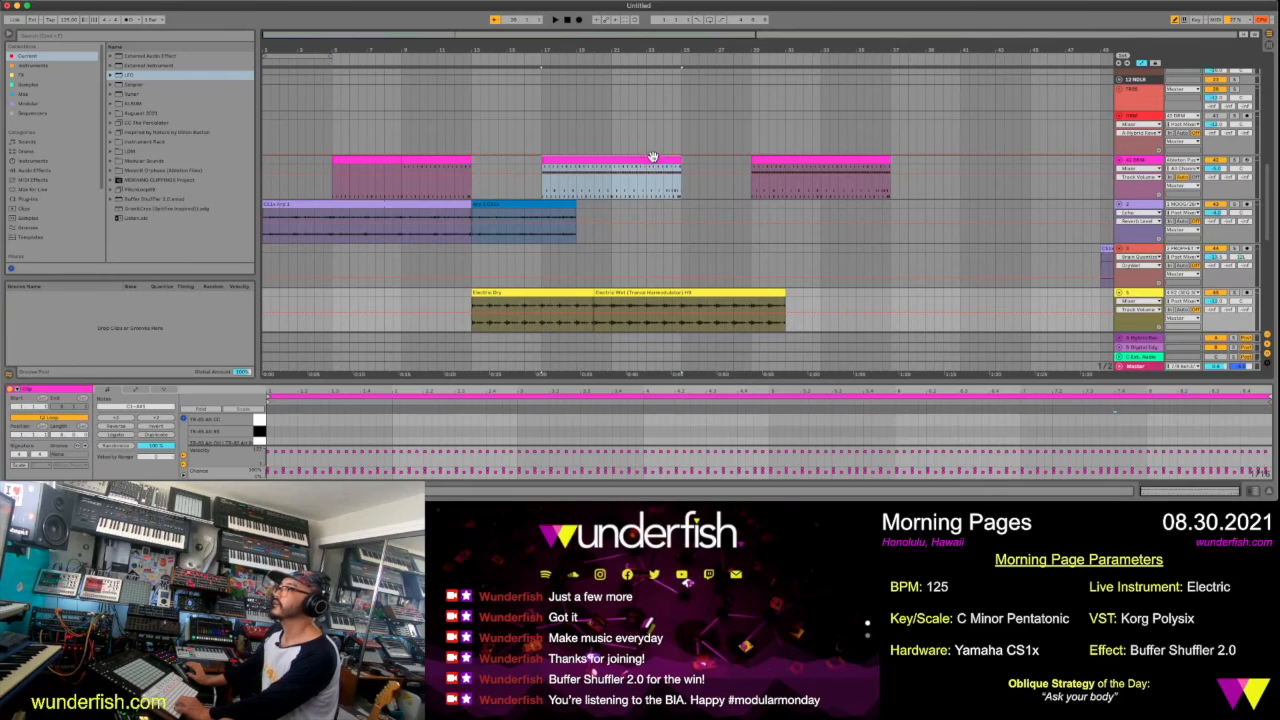
{"action": "left_click", "coordinate": [760, 158]}
{"action": "left_click_drag", "start_coordinate": [760, 158], "coordinate": [830, 172]}
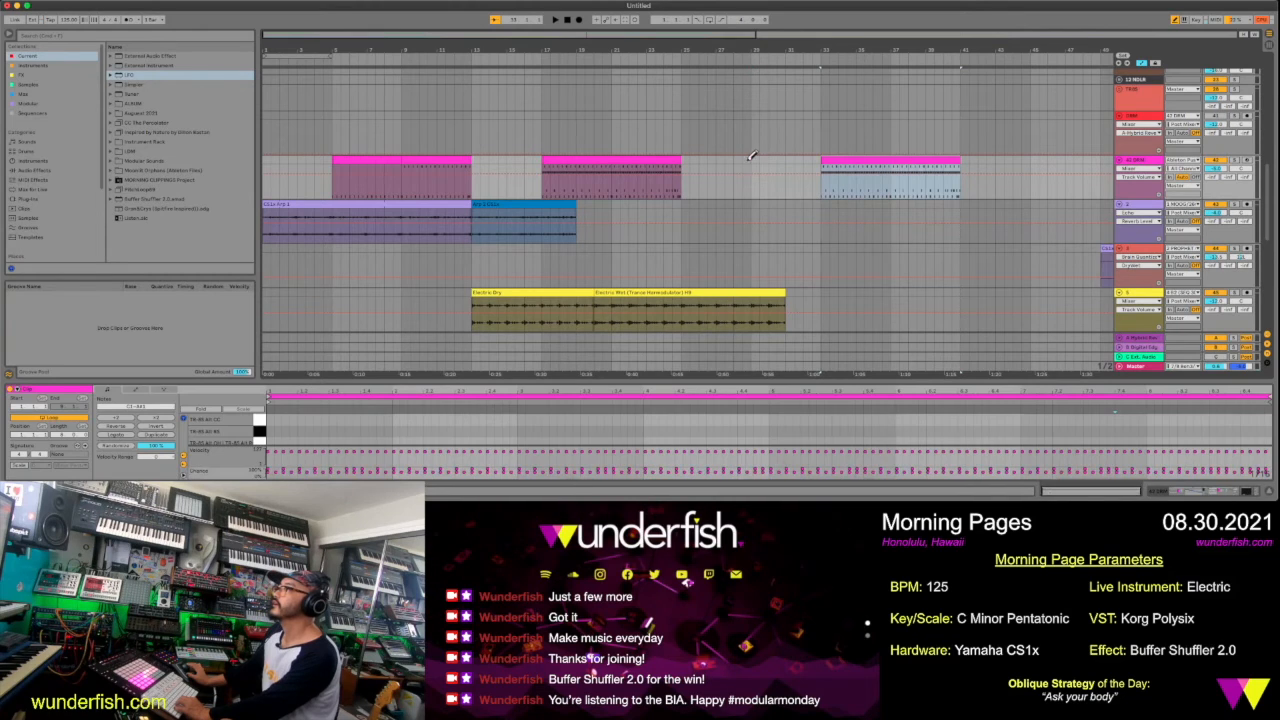
Duplicate the pink drum clip at bar 17 so its copy fills the gap from bar 25 to bar 33
{"action": "left_click", "coordinate": [631, 160]}
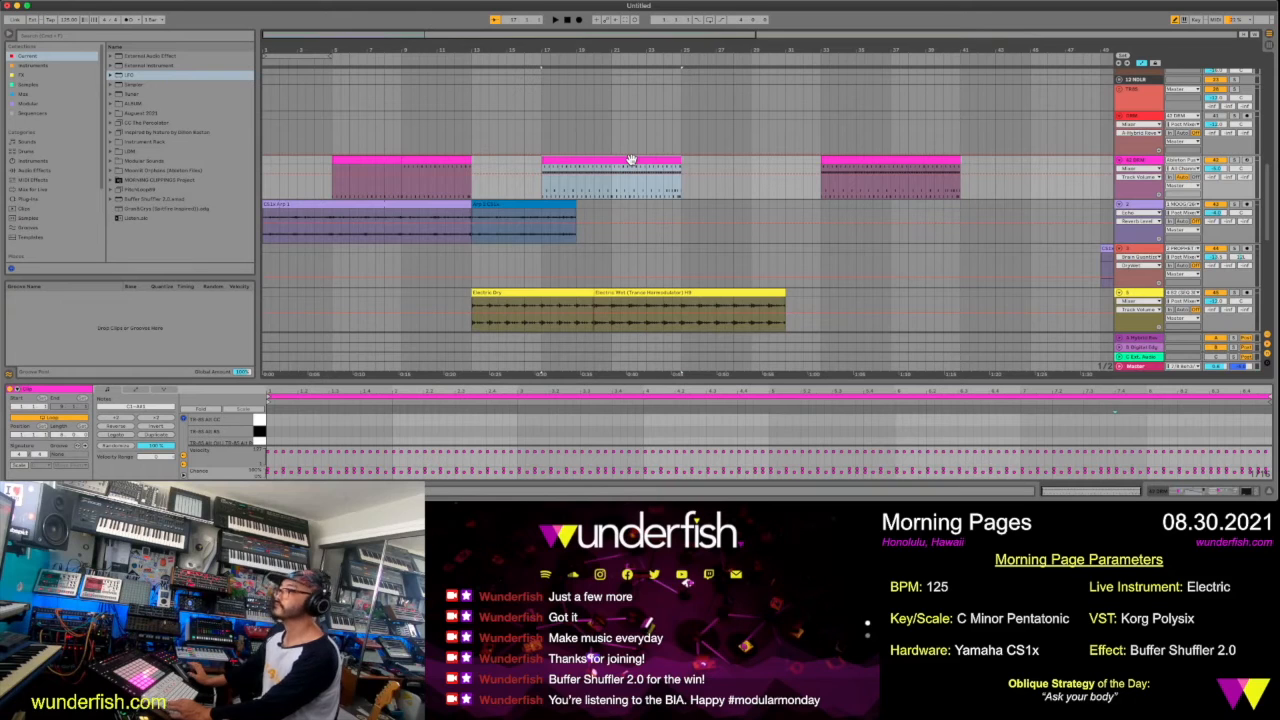
{"action": "key", "text": "ctrl+d"}
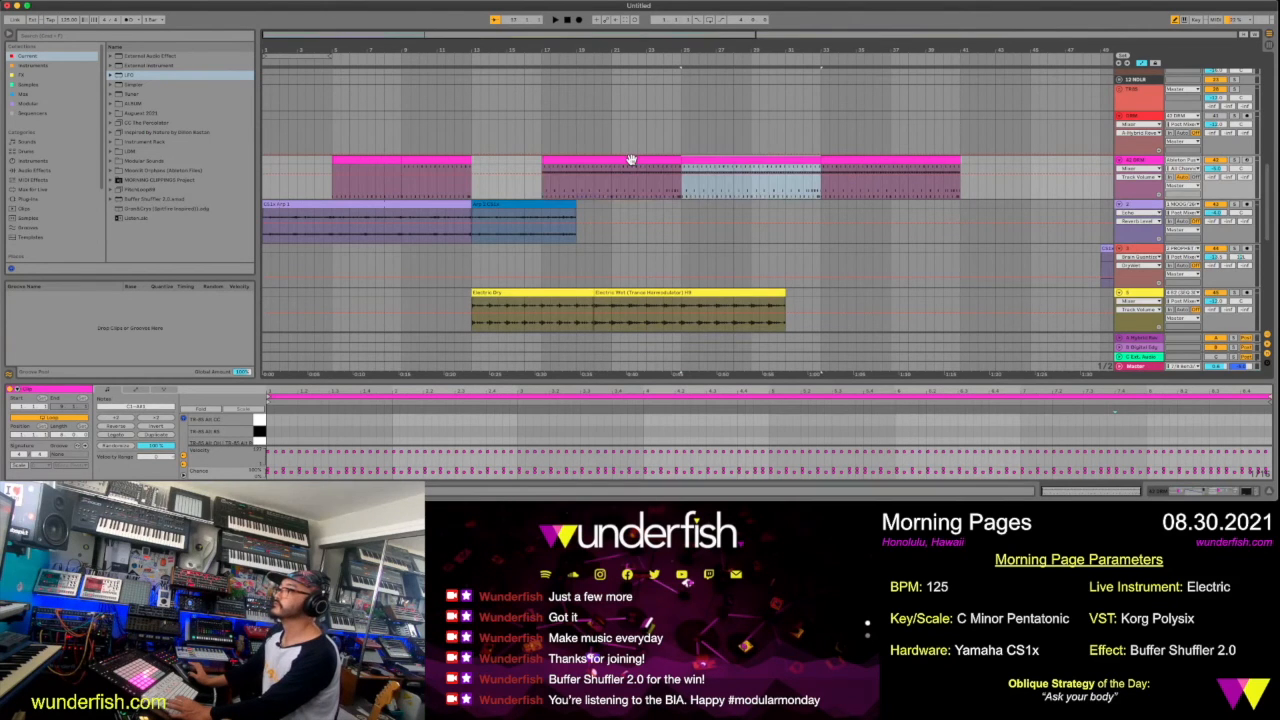
Try starting the Electric Wet clip at bar 25 and play the section
{"action": "scroll", "coordinate": [694, 218], "scroll_direction": "down", "scroll_amount": 3}
{"action": "scroll", "coordinate": [694, 218], "scroll_direction": "down", "scroll_amount": 6}
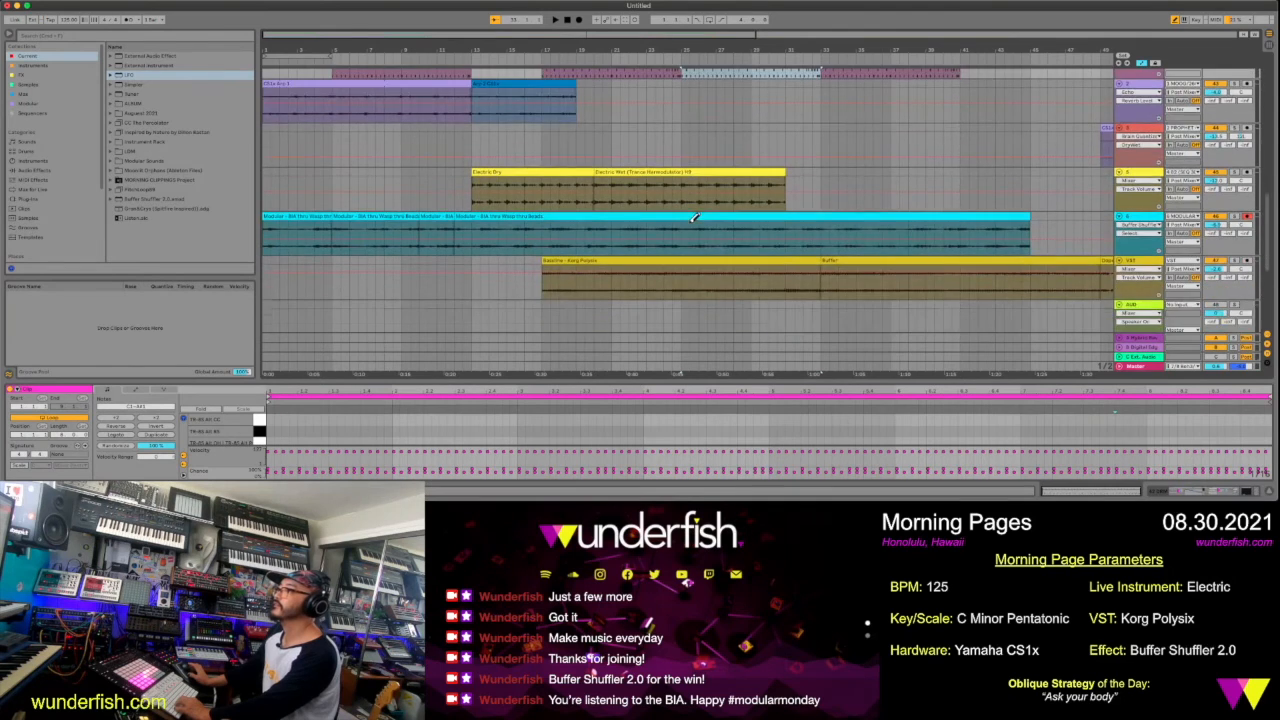
{"action": "scroll", "coordinate": [694, 218], "scroll_direction": "up", "scroll_amount": 6}
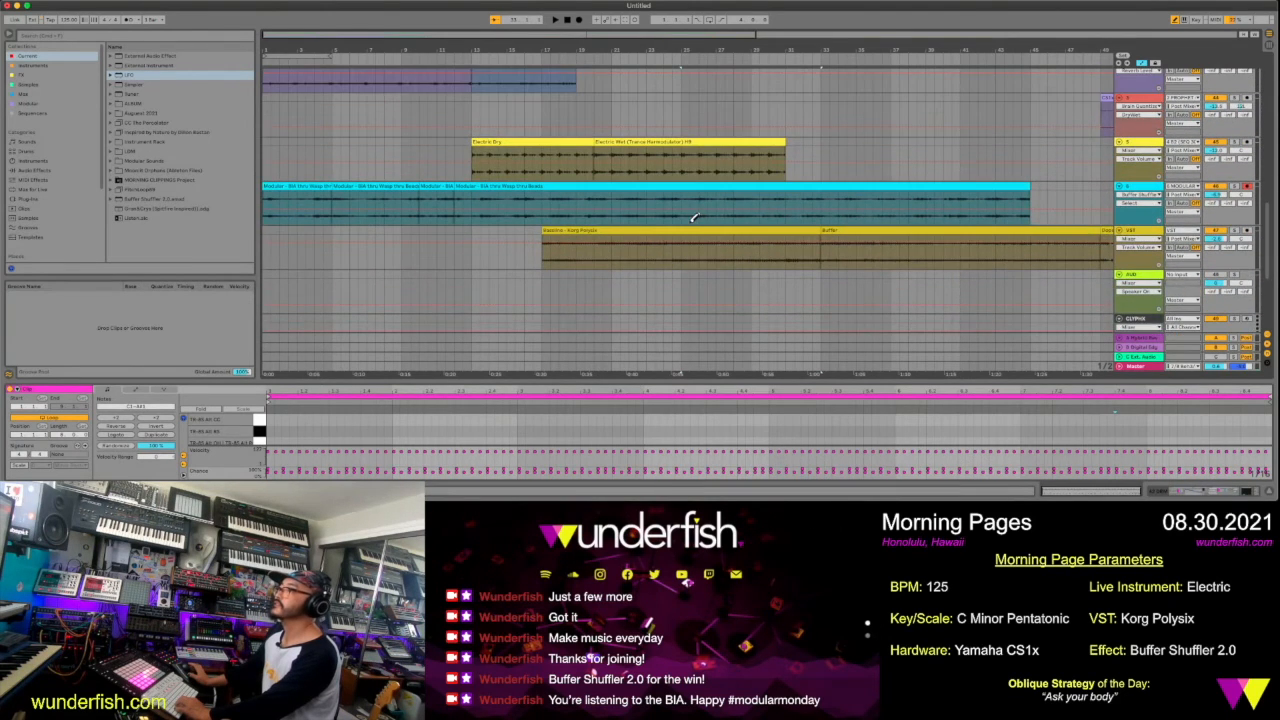
{"action": "scroll", "coordinate": [694, 218], "scroll_direction": "up", "scroll_amount": 2}
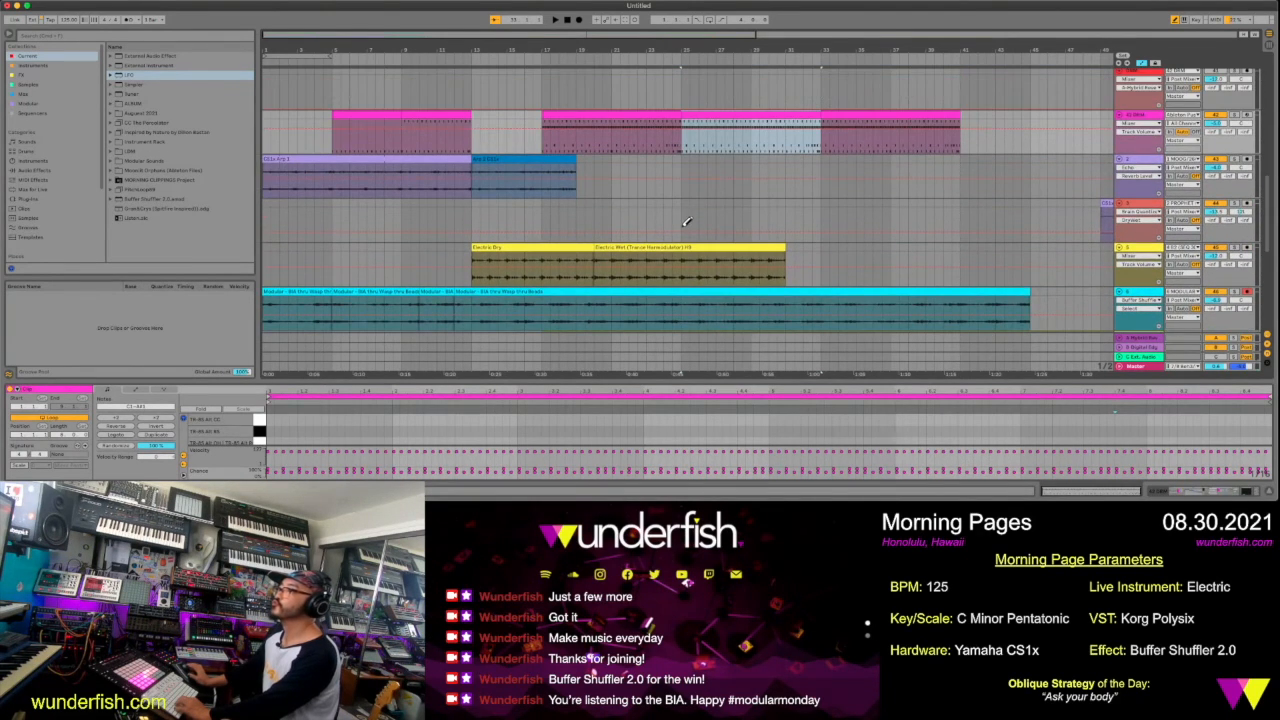
{"action": "left_click_drag", "start_coordinate": [671, 247], "coordinate": [755, 250]}
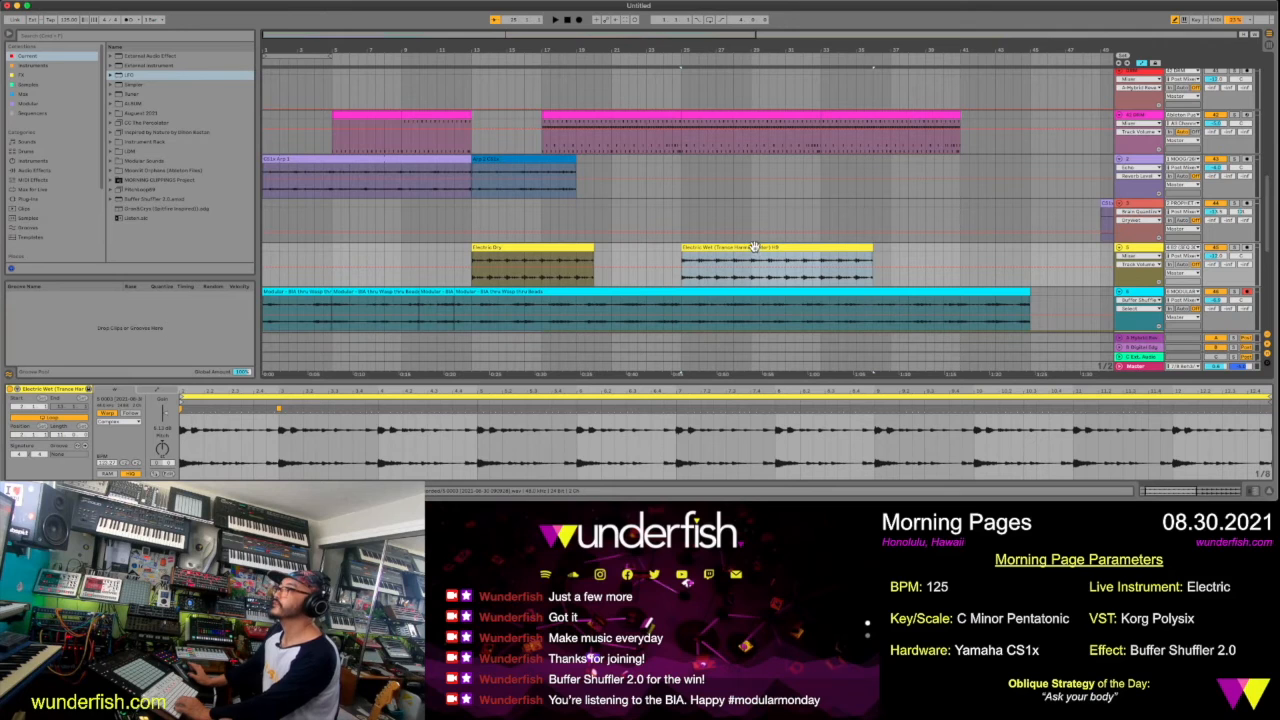
{"action": "key", "text": "space"}
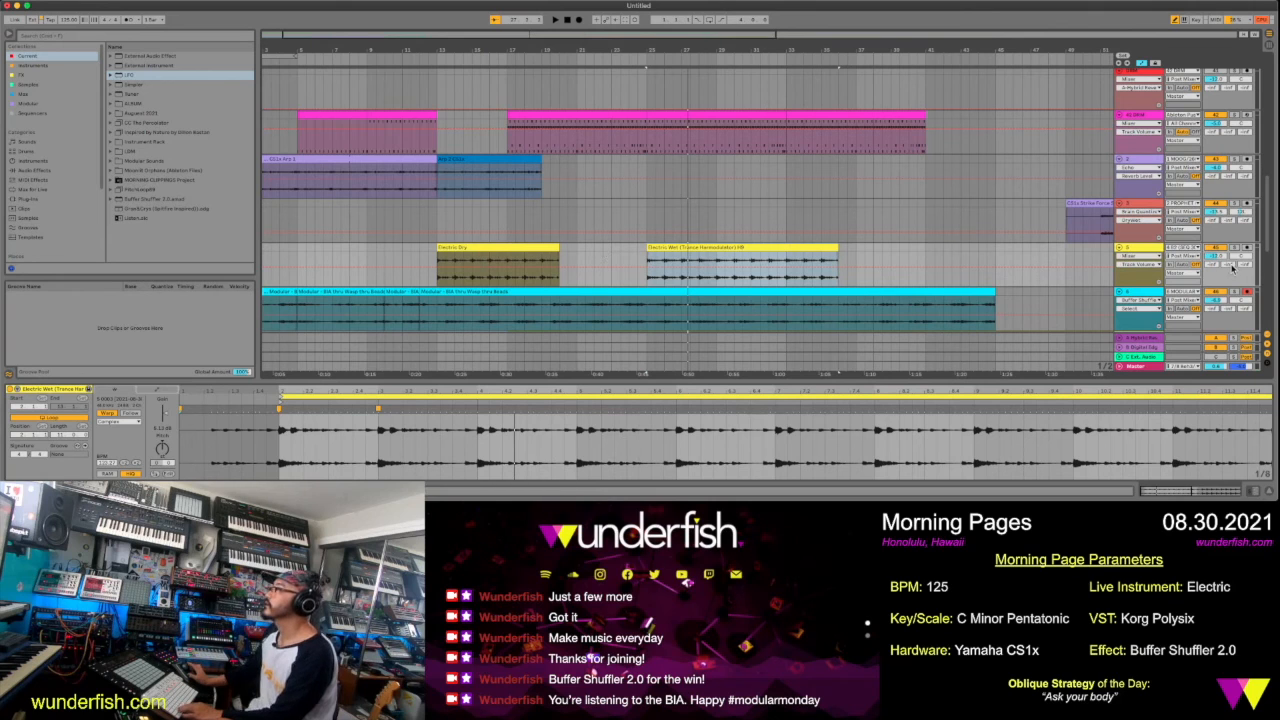
Move the Electric Wet clip to start at bar 17 and place a copy of the Electric Dry clip at bar 9
{"action": "left_click", "coordinate": [506, 254]}
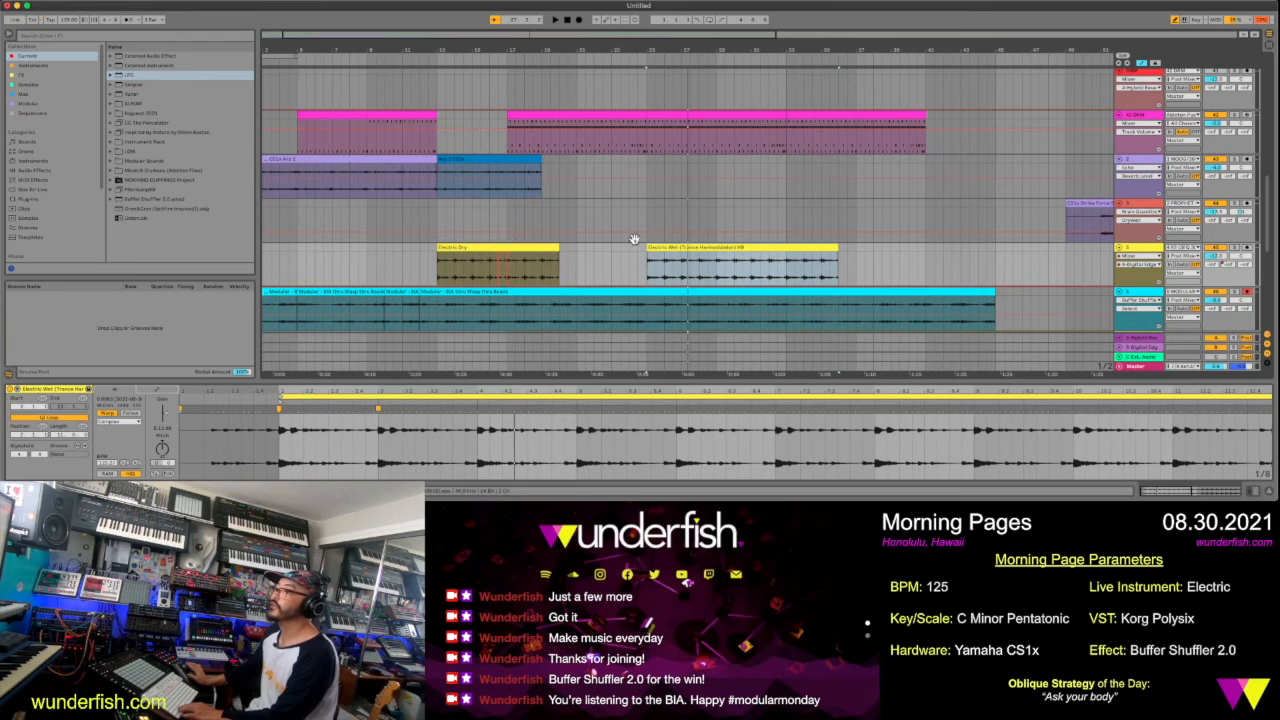
{"action": "left_click_drag", "start_coordinate": [650, 247], "coordinate": [530, 264]}
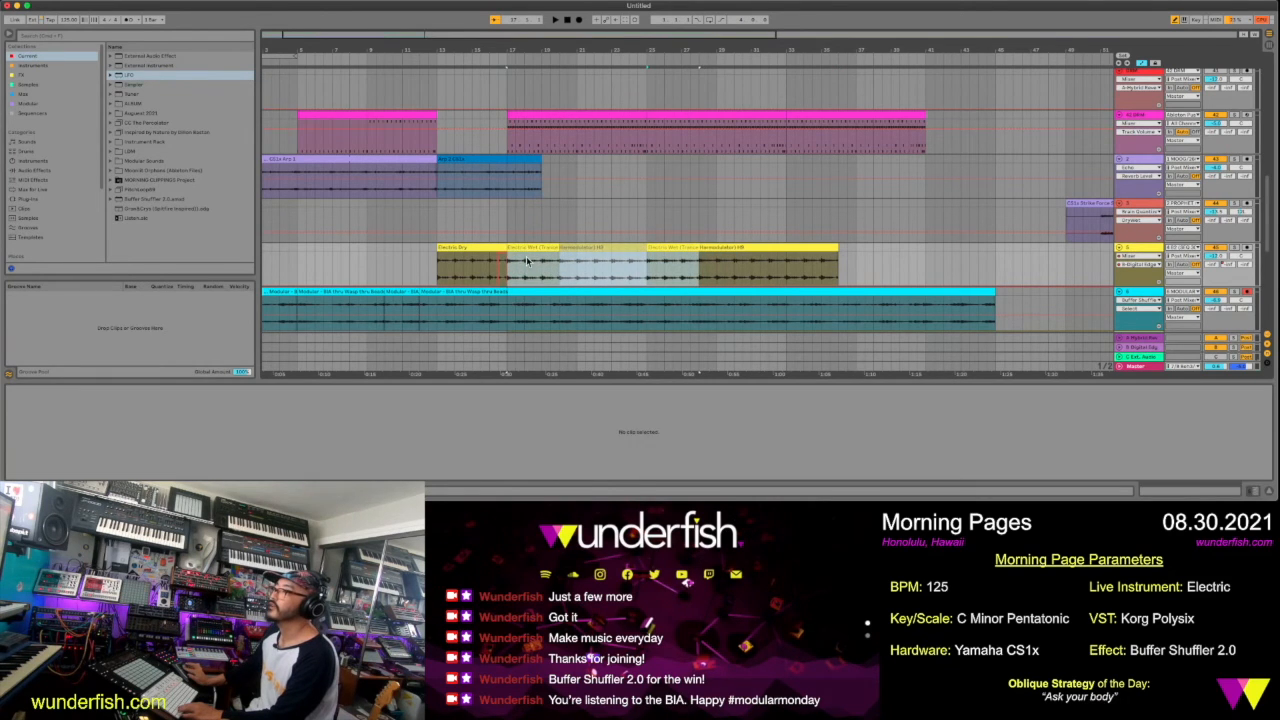
{"action": "left_click_drag", "start_coordinate": [491, 247], "coordinate": [424, 262]}
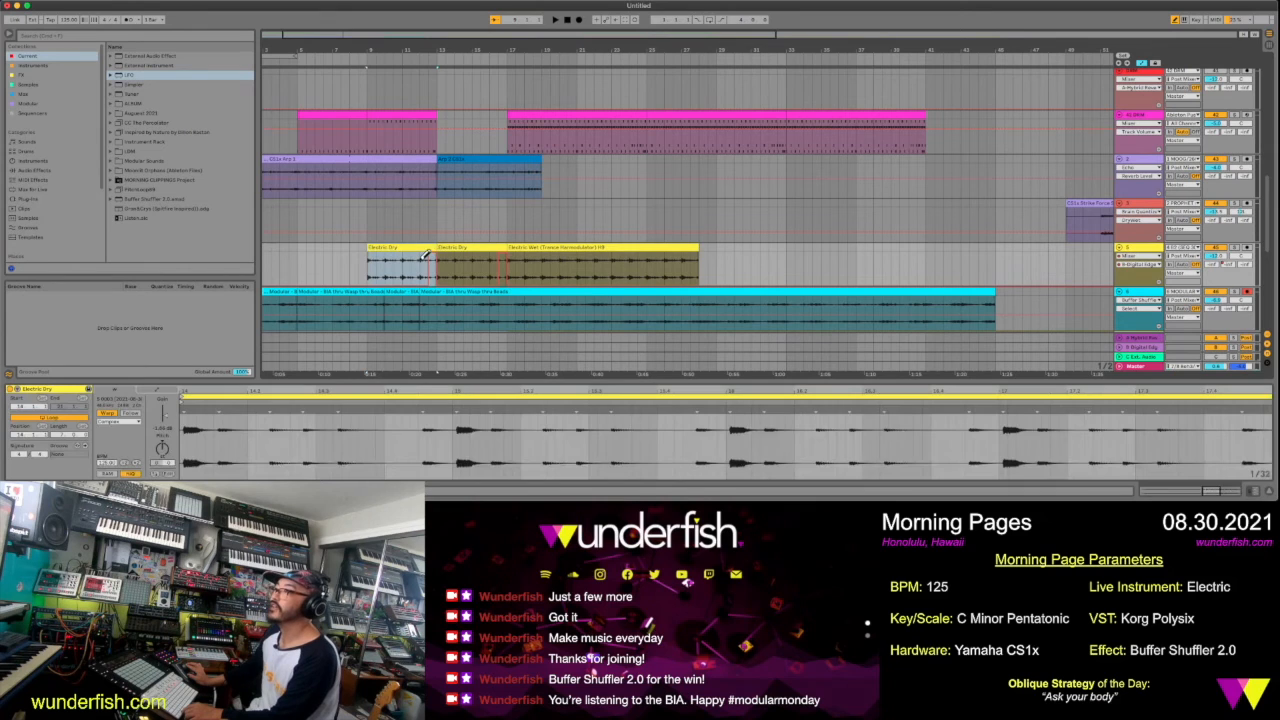
Play the arrangement and extend the blue arp clip so it ends at bar 33
{"action": "key", "text": "space"}
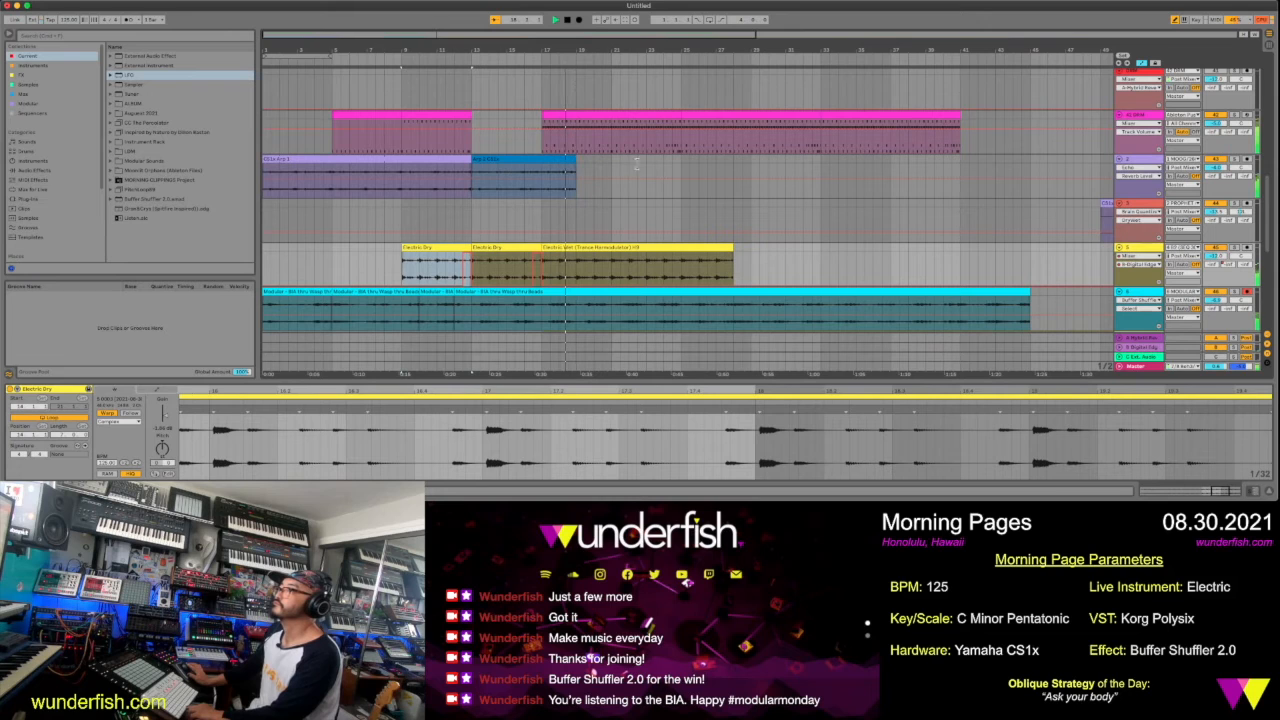
{"action": "left_click_drag", "start_coordinate": [575, 167], "coordinate": [682, 166]}
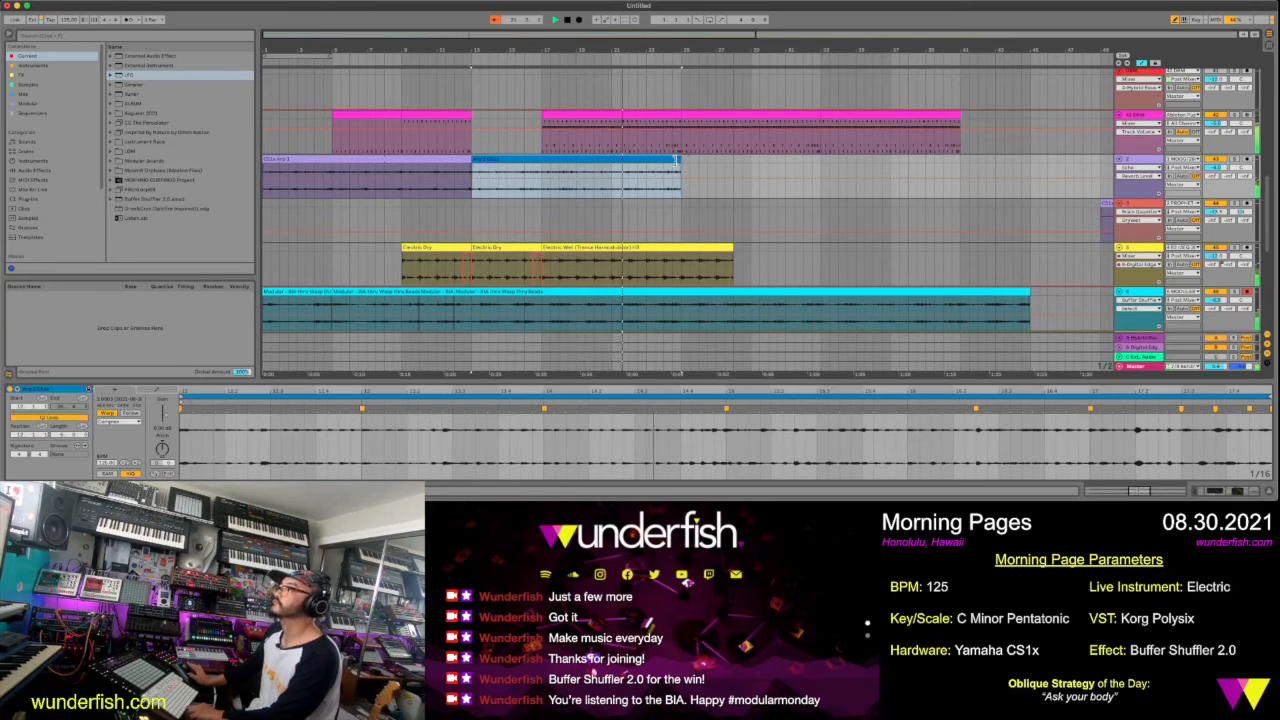
{"action": "left_click_drag", "start_coordinate": [677, 162], "coordinate": [821, 180]}
Move the last pink drum clip from bar 33 to bar 39
{"action": "scroll", "coordinate": [815, 205], "scroll_direction": "down", "scroll_amount": 3}
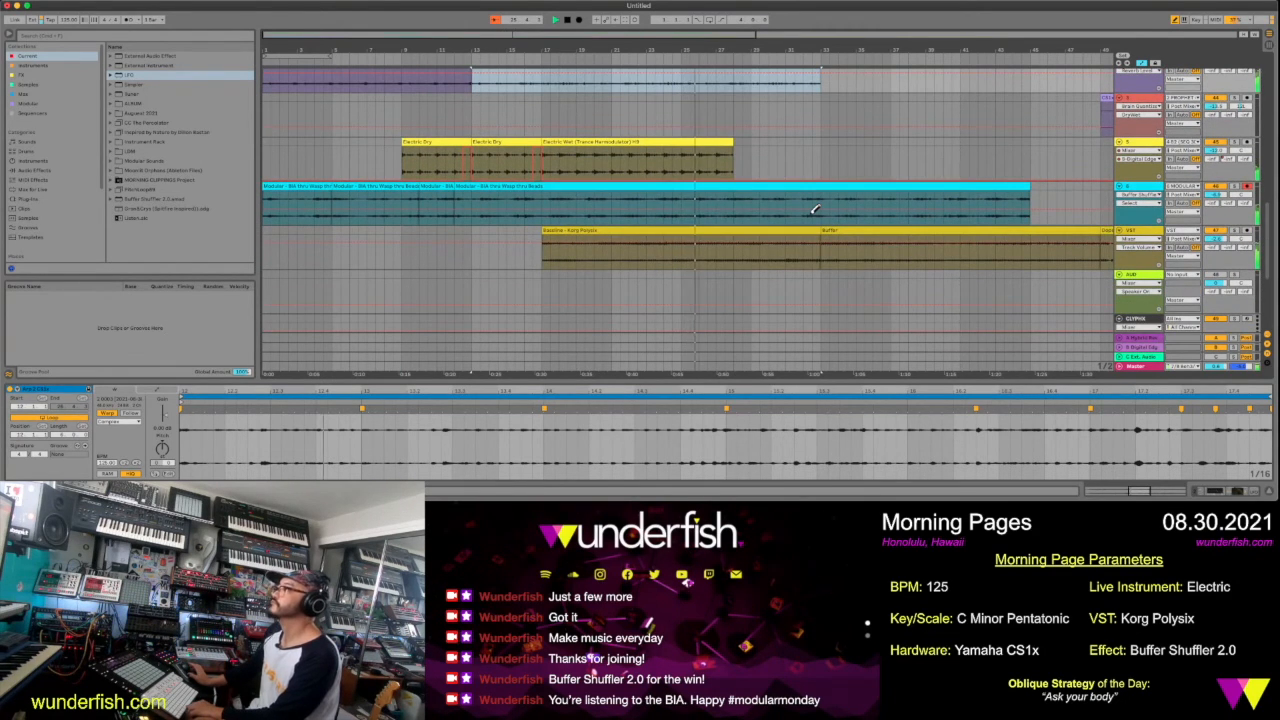
{"action": "scroll", "coordinate": [815, 210], "scroll_direction": "down", "scroll_amount": 3}
{"action": "scroll", "coordinate": [815, 210], "scroll_direction": "up", "scroll_amount": 3}
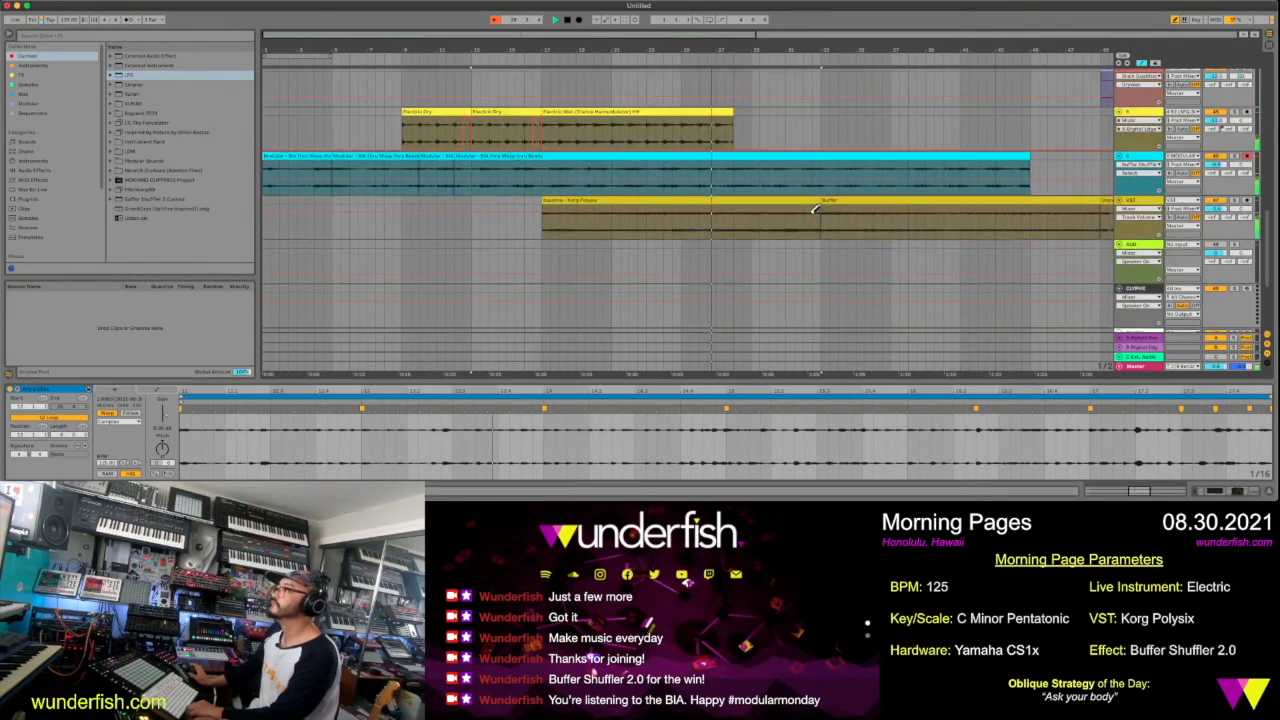
{"action": "scroll", "coordinate": [815, 210], "scroll_direction": "up", "scroll_amount": 5}
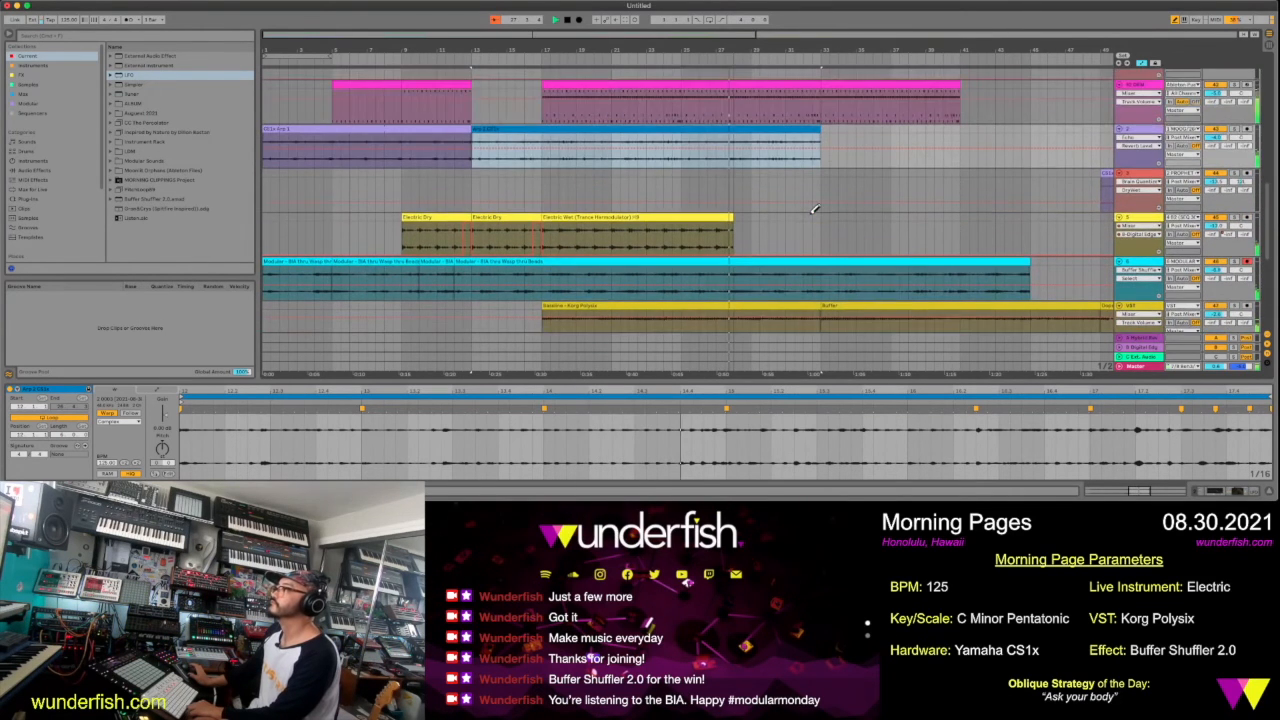
{"action": "left_click", "coordinate": [850, 143]}
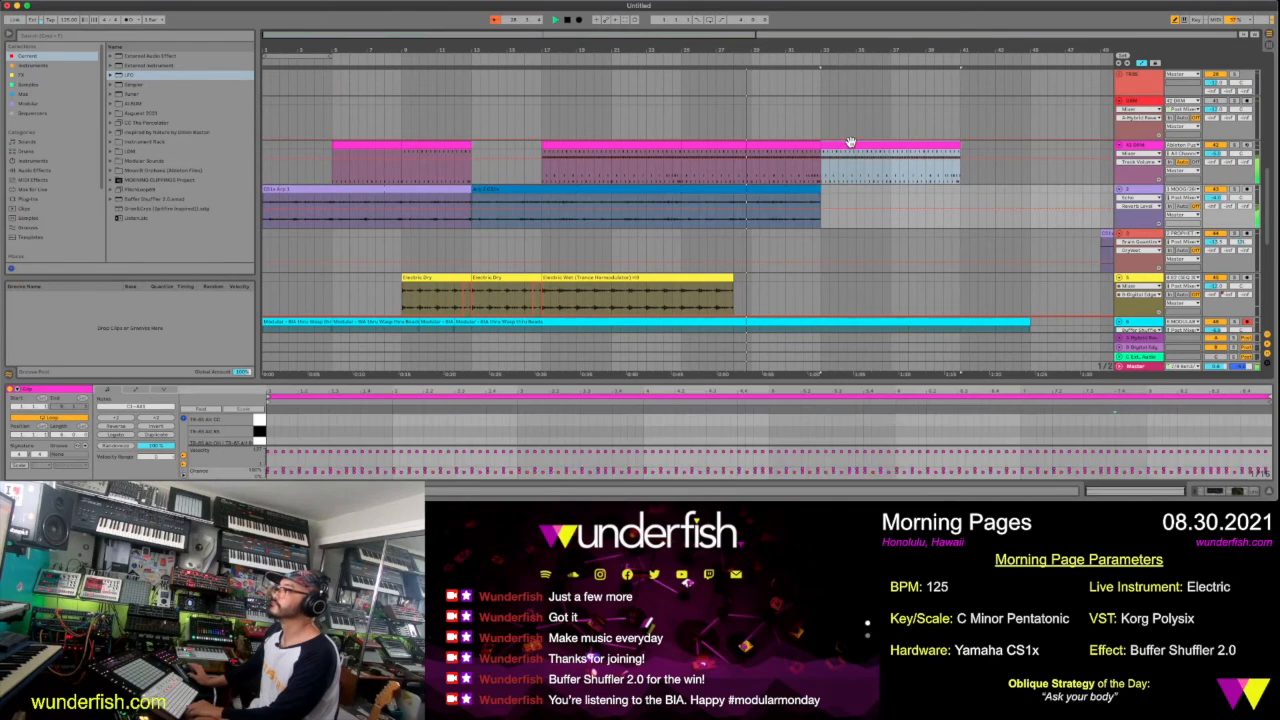
{"action": "left_click_drag", "start_coordinate": [992, 159], "coordinate": [1021, 153]}
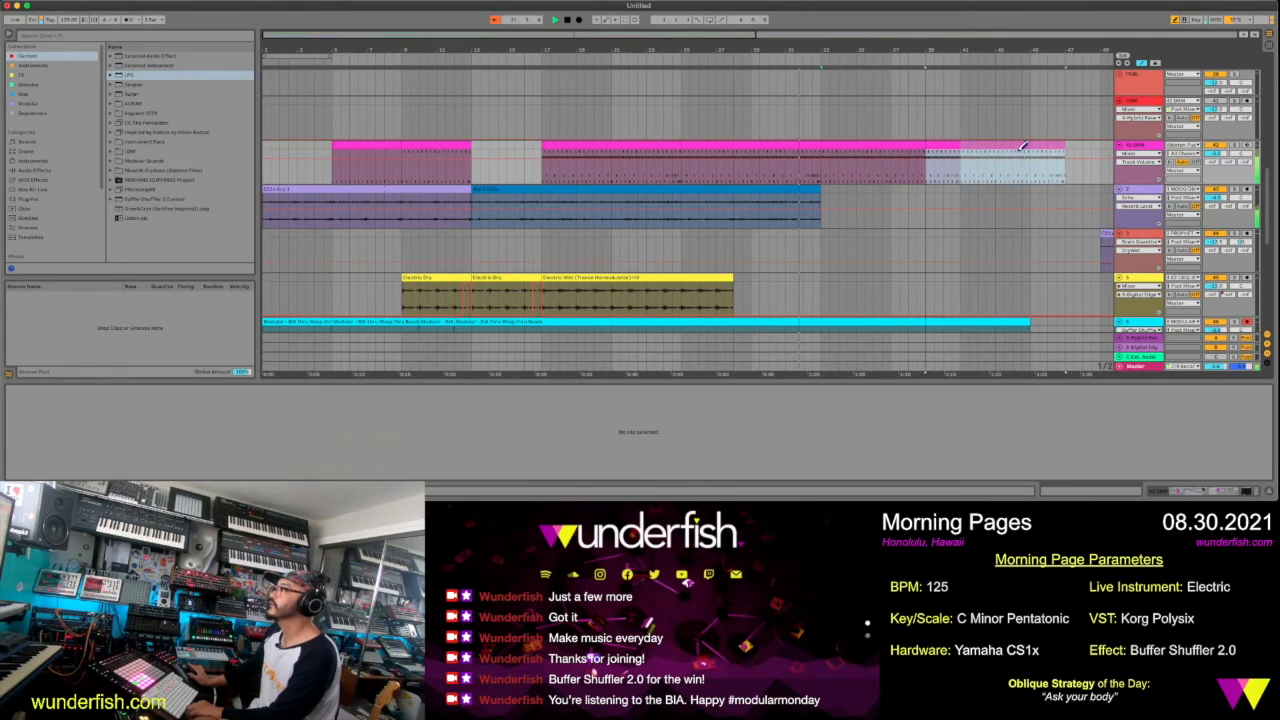
Move the first CS1x Strike Force Synth clip to start at bar 31 and play the transition
{"action": "left_click_drag", "start_coordinate": [947, 53], "coordinate": [861, 48]}
{"action": "scroll", "coordinate": [914, 149], "scroll_direction": "down", "scroll_amount": 3}
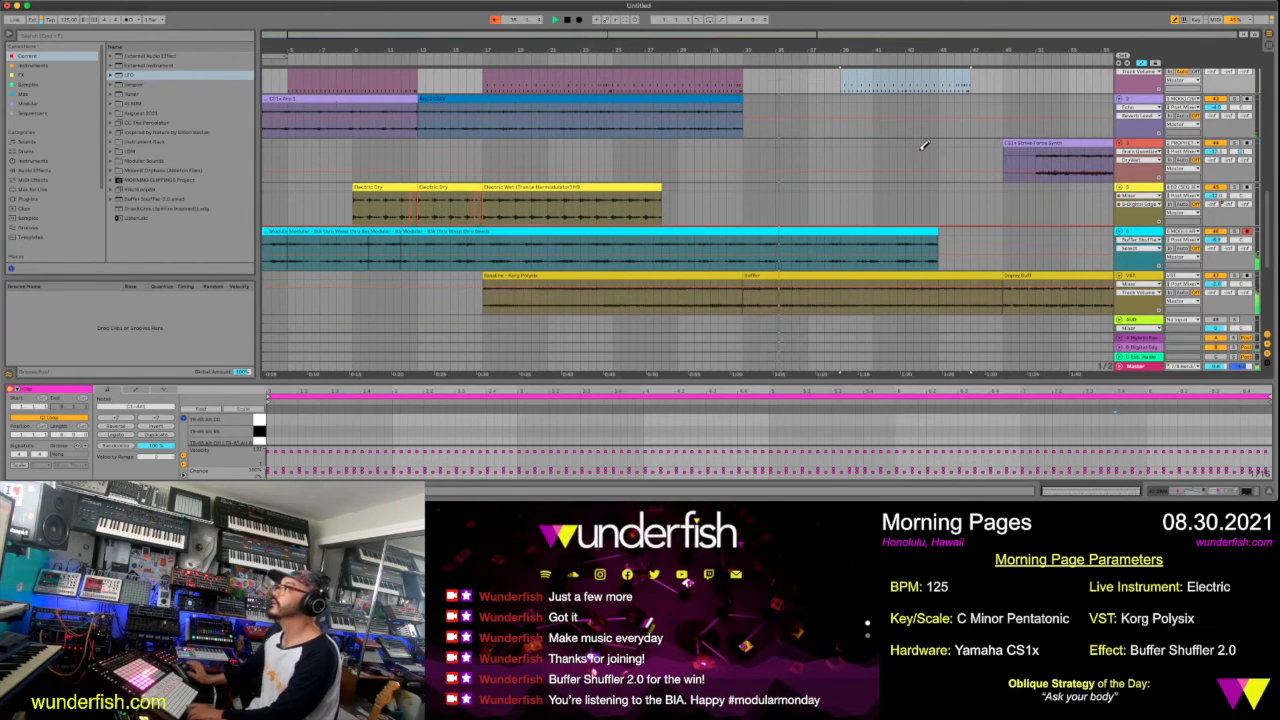
{"action": "left_click", "coordinate": [1036, 144]}
{"action": "left_click_drag", "start_coordinate": [1036, 144], "coordinate": [748, 155]}
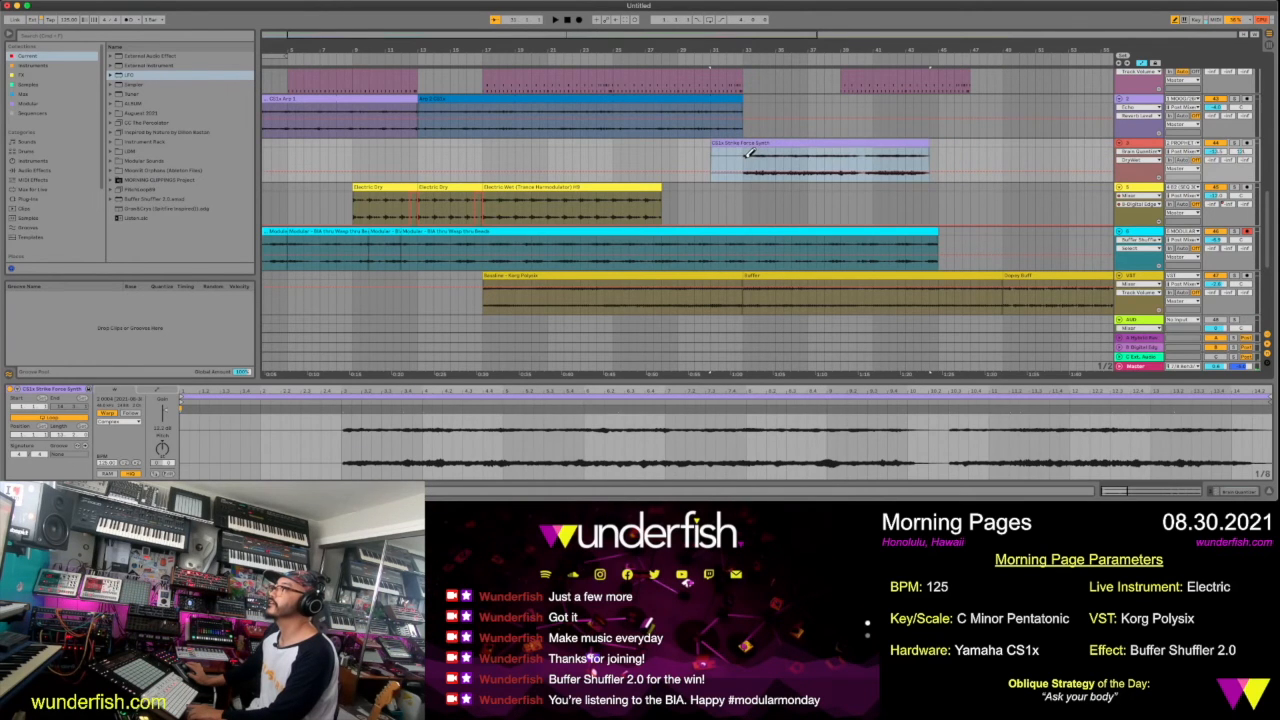
{"action": "key", "text": "space"}
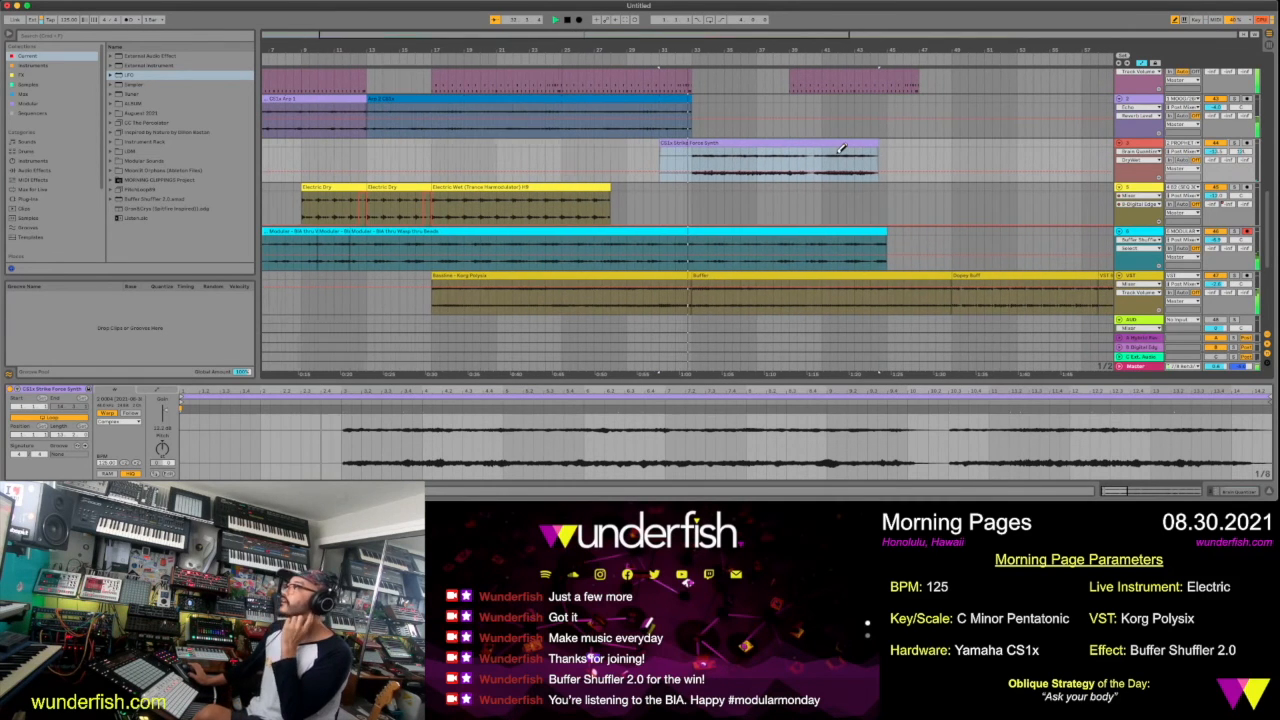
Move the last pink drum clip to start at bar 45, where the cyan Modular clip ends
{"action": "scroll", "coordinate": [841, 148], "scroll_direction": "up", "scroll_amount": 2}
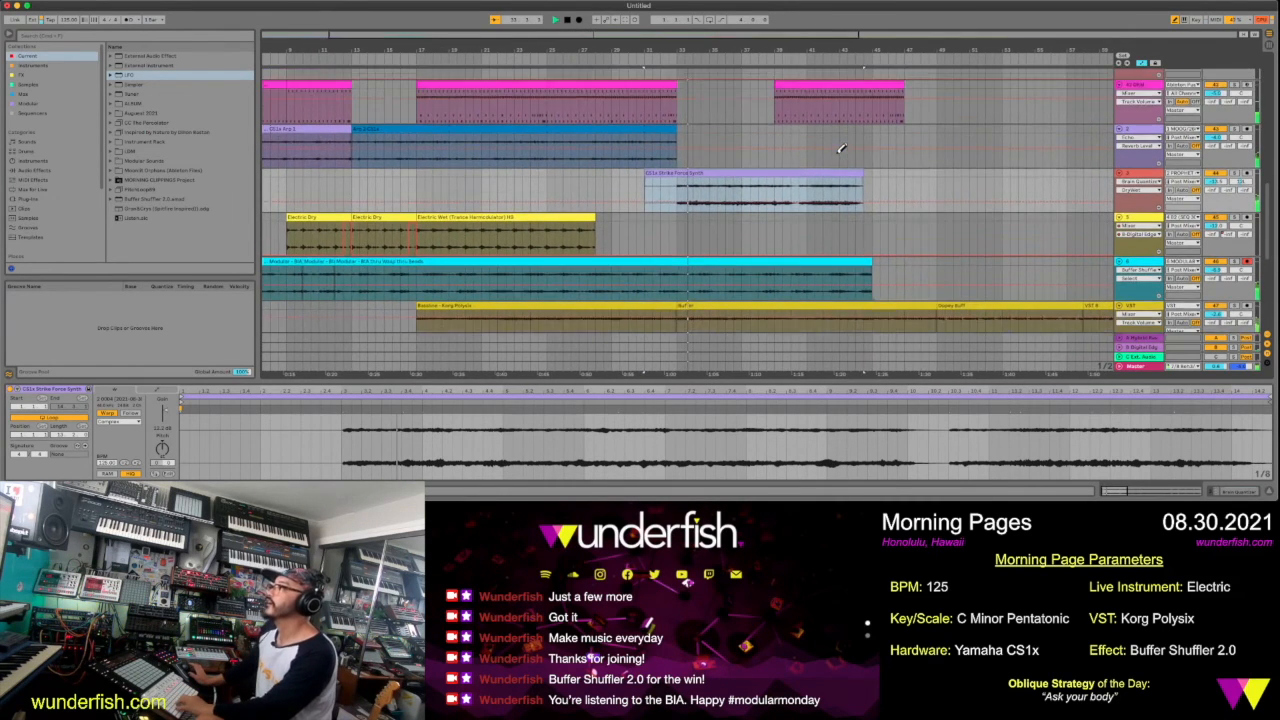
{"action": "scroll", "coordinate": [841, 148], "scroll_direction": "up", "scroll_amount": 1}
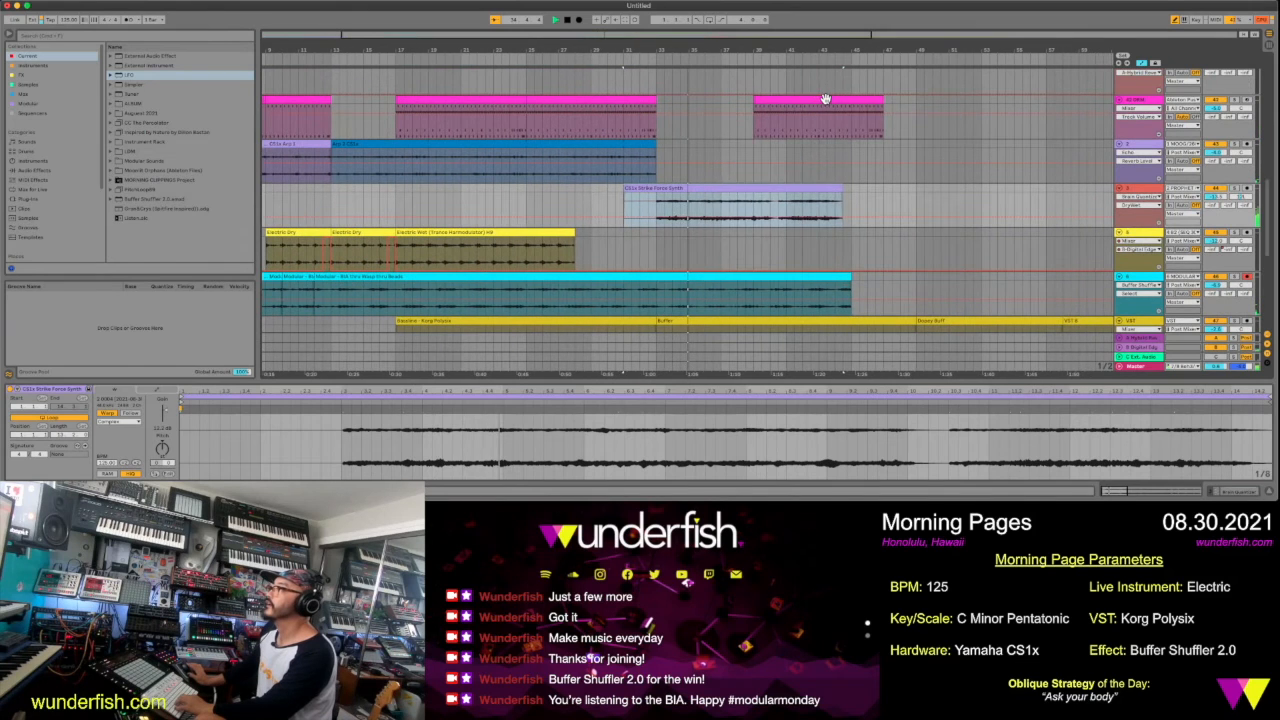
{"action": "left_click", "coordinate": [825, 99]}
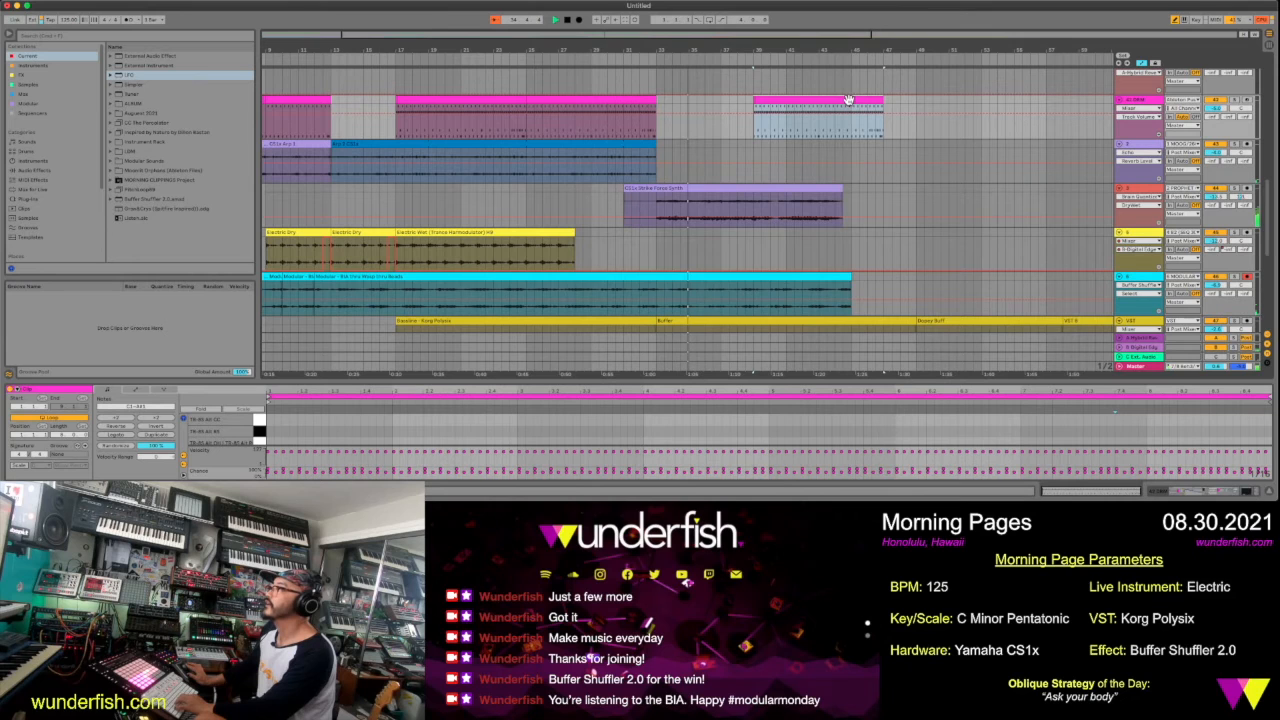
{"action": "left_click_drag", "start_coordinate": [855, 100], "coordinate": [953, 107]}
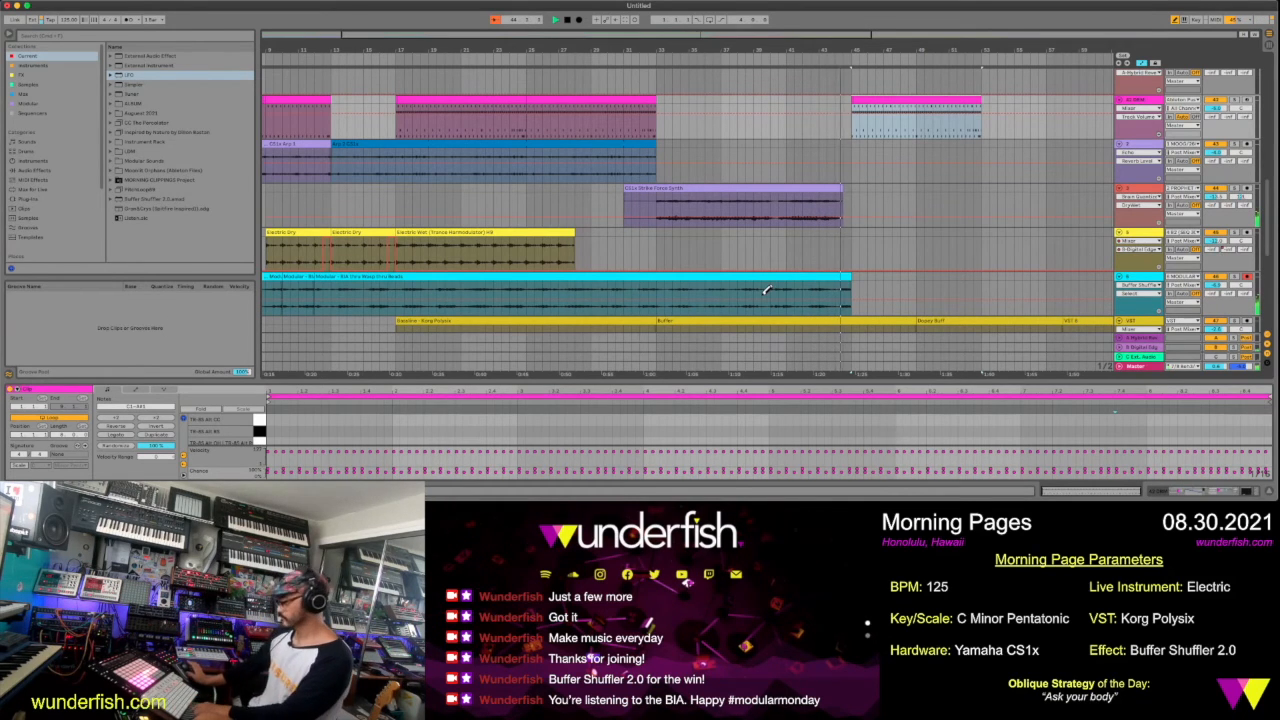
Split the cyan Modular clip at bar 33 and move the second part to start at bar 45
{"action": "left_click", "coordinate": [659, 308]}
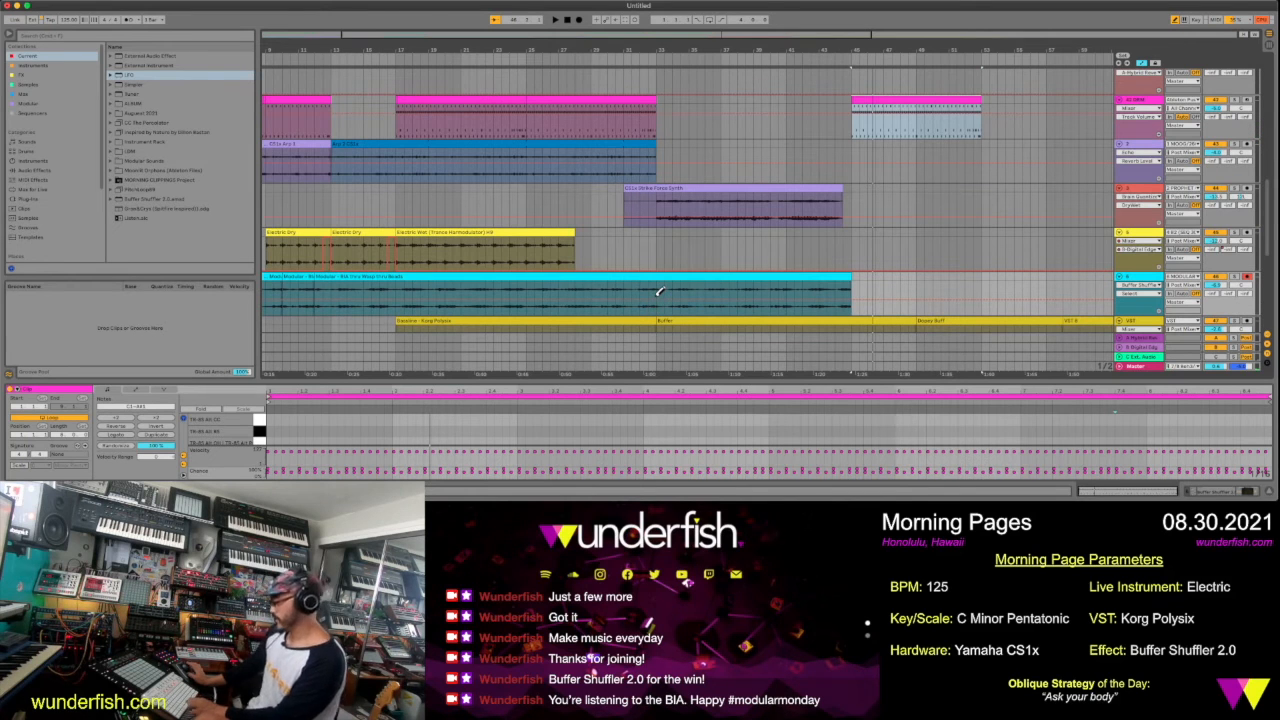
{"action": "left_click", "coordinate": [656, 293]}
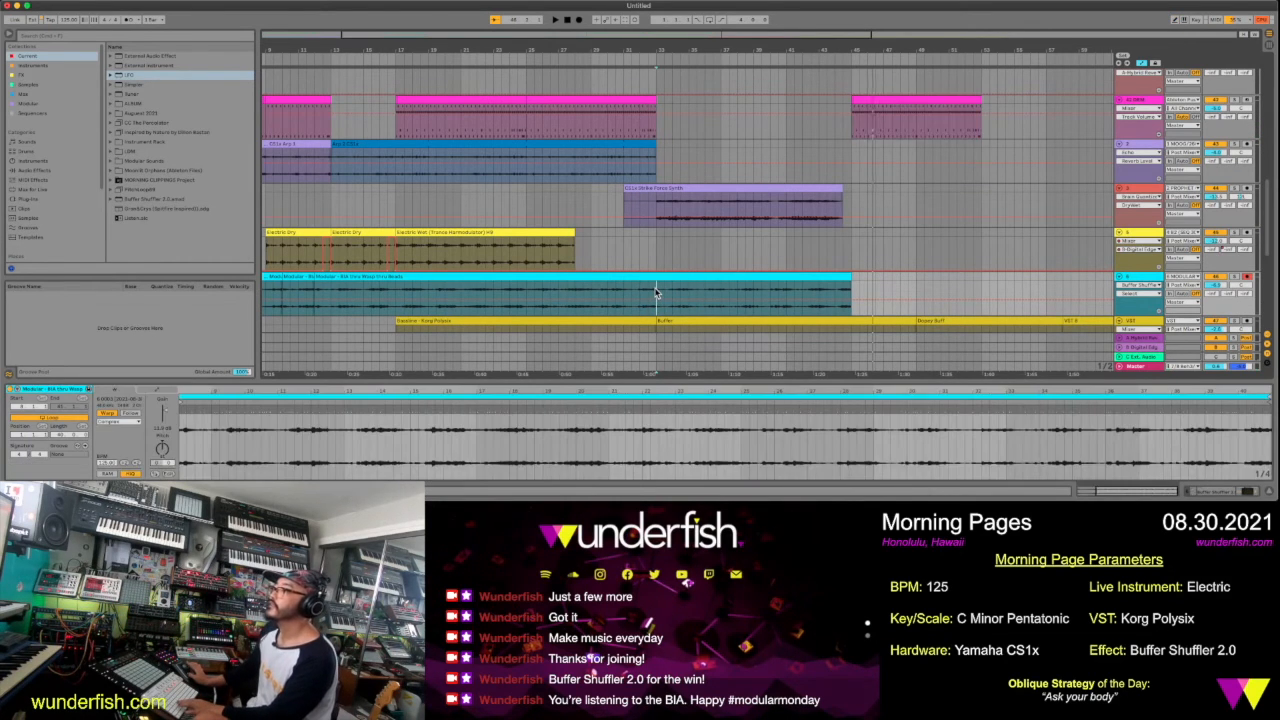
{"action": "key", "text": "super+e"}
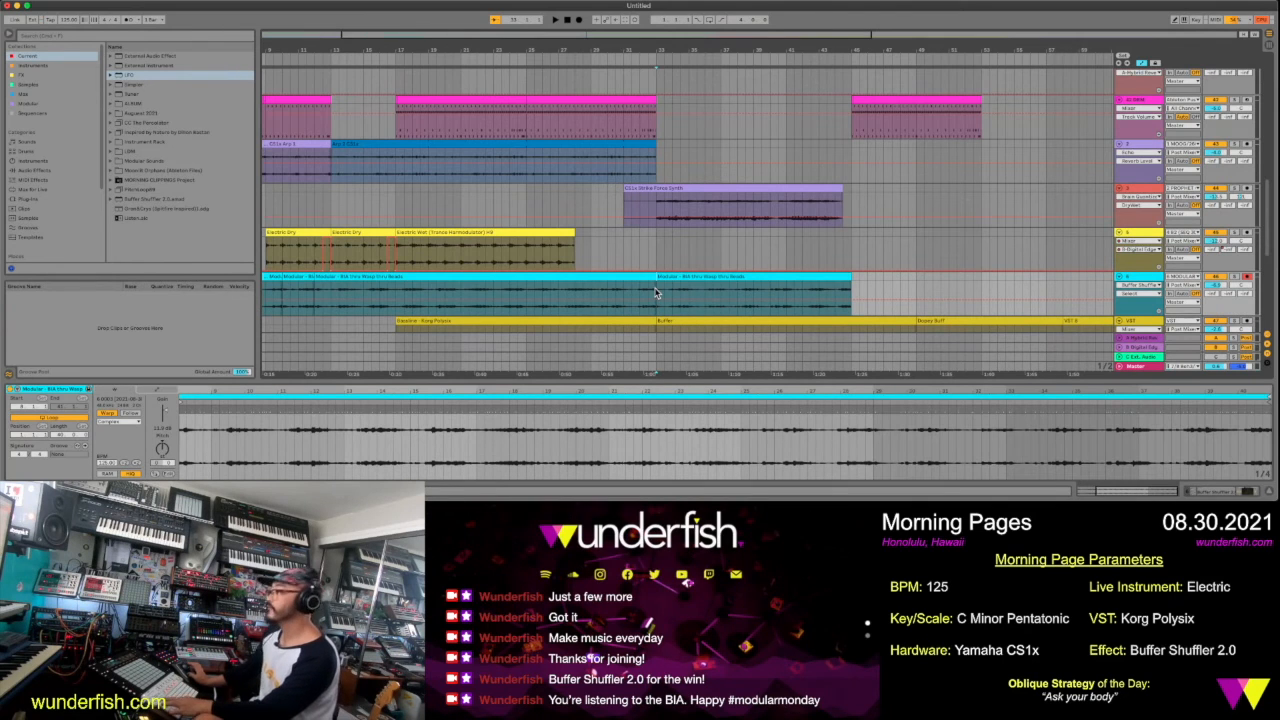
{"action": "left_click_drag", "start_coordinate": [688, 49], "coordinate": [611, 18]}
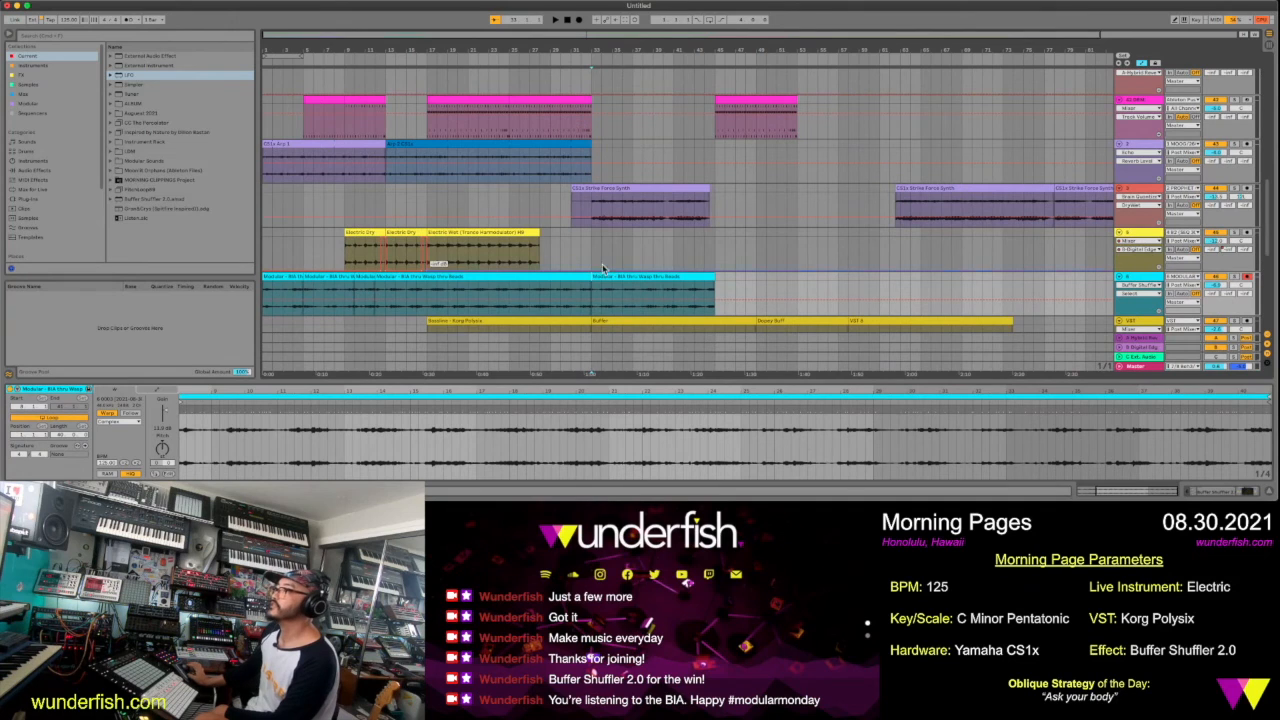
{"action": "left_click_drag", "start_coordinate": [608, 276], "coordinate": [730, 285]}
Move the second CS1x Strike Force Synth clip to start at bar 45, in line with the drum and Modular clips
{"action": "left_click_drag", "start_coordinate": [921, 191], "coordinate": [700, 200]}
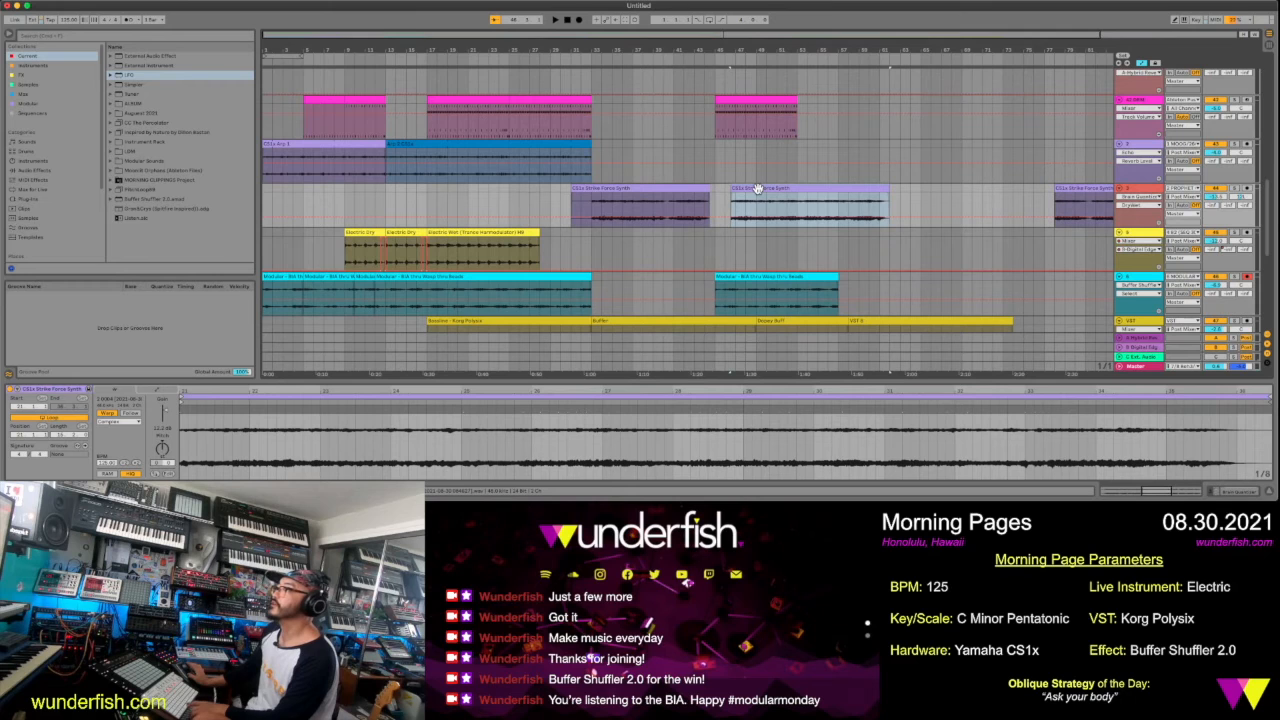
{"action": "left_click_drag", "start_coordinate": [757, 188], "coordinate": [742, 190]}
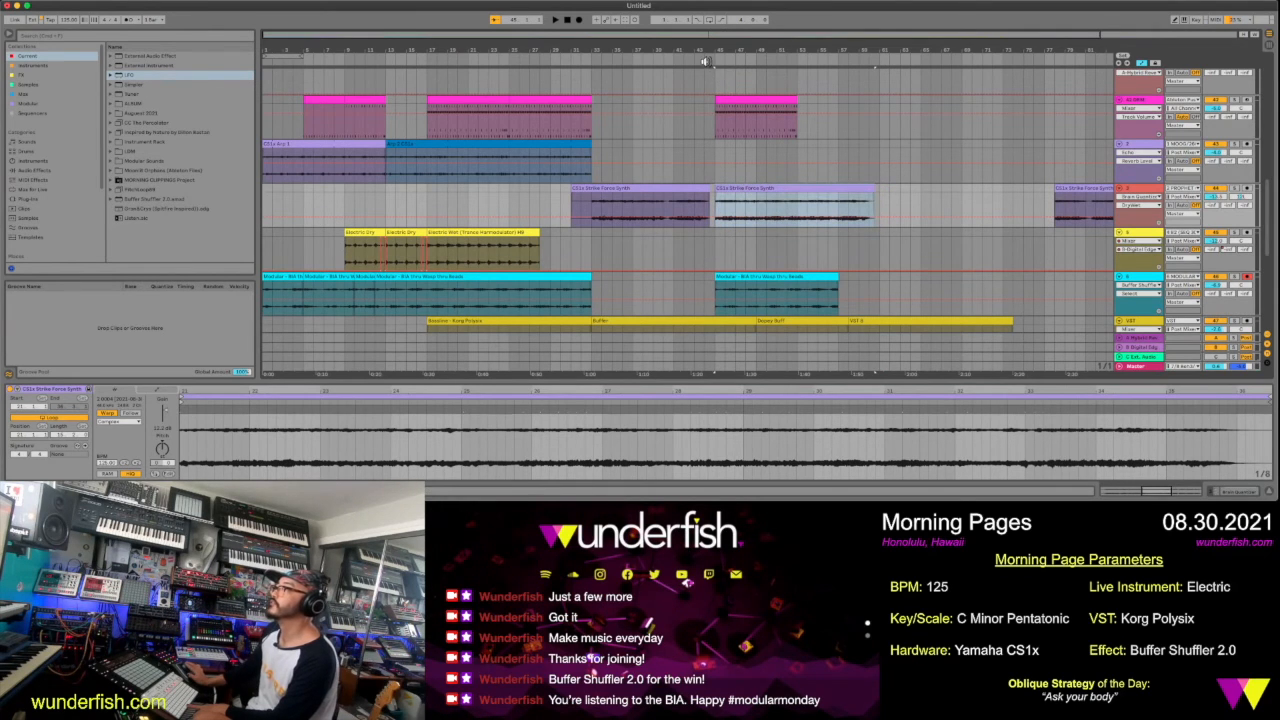
Play from bar 45 and duplicate the pink drum clip there so the copy follows at bar 53
{"action": "scroll", "coordinate": [704, 62], "scroll_direction": "right", "scroll_amount": 2}
{"action": "left_click", "coordinate": [758, 97]}
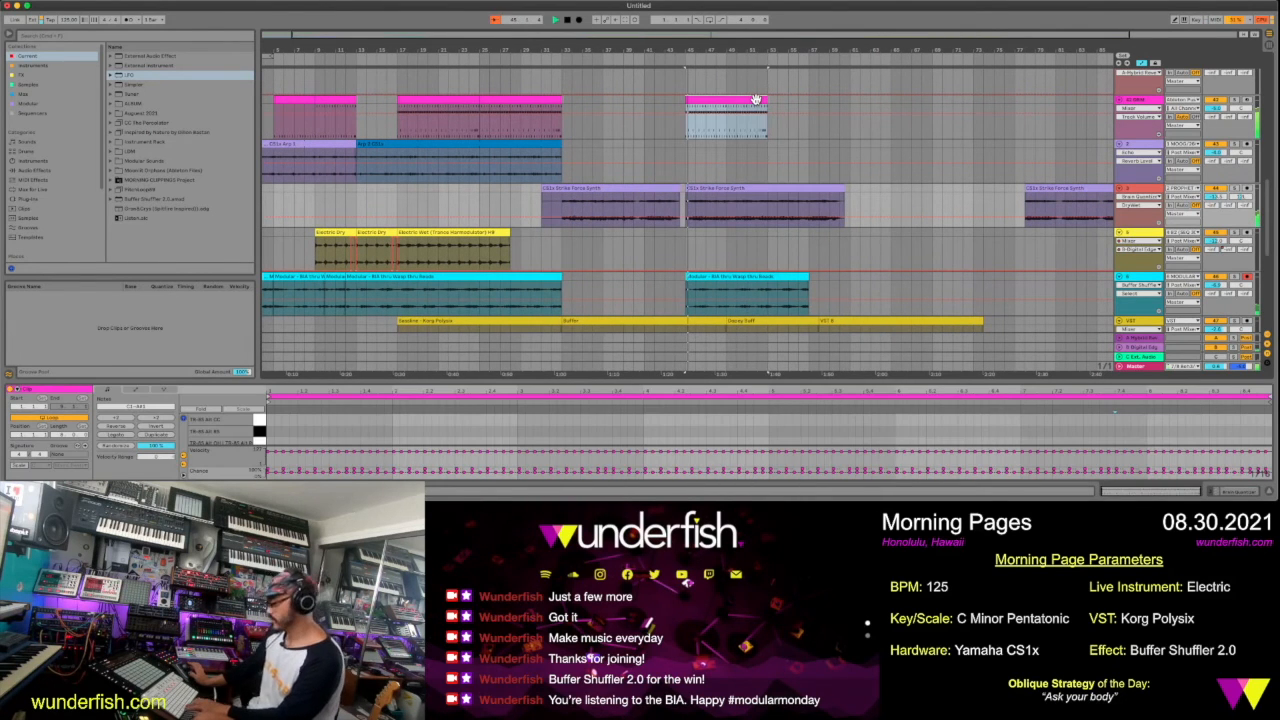
{"action": "key", "text": "ctrl+d"}
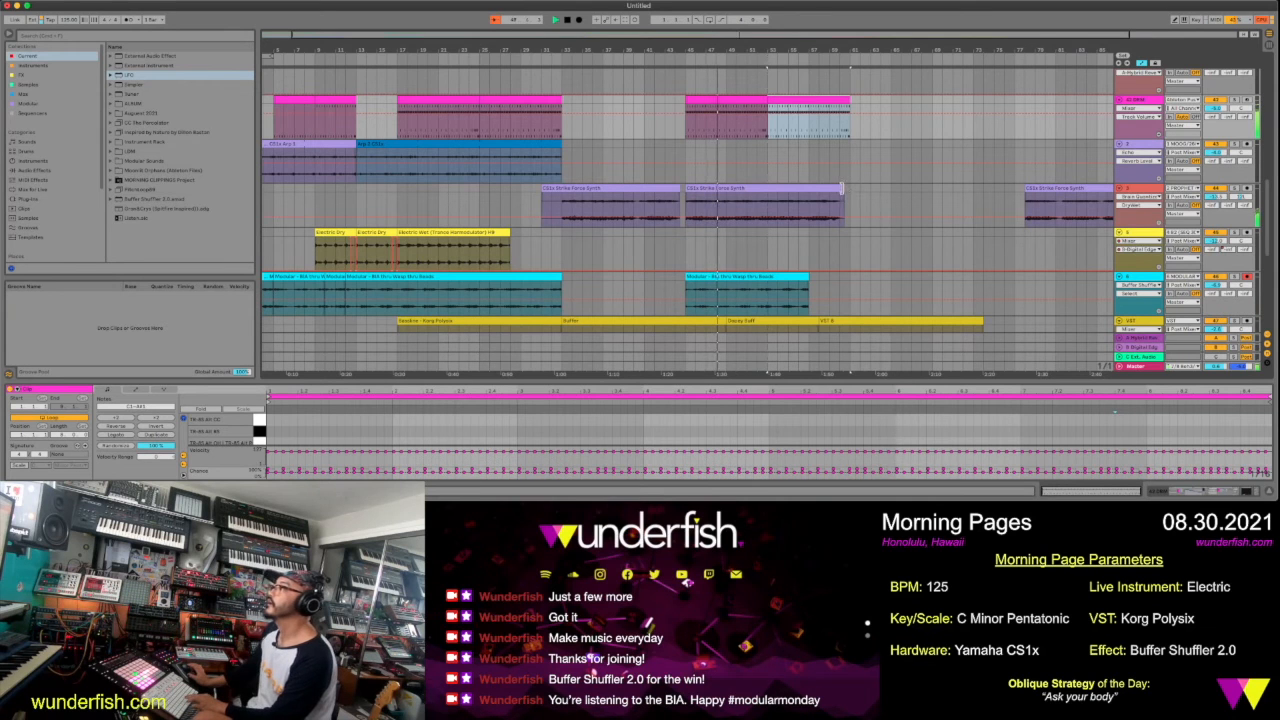
Try extending the end of the second CS1x Strike Force Synth clip to bar 61, in line with the drums
{"action": "left_click_drag", "start_coordinate": [847, 189], "coordinate": [851, 189]}
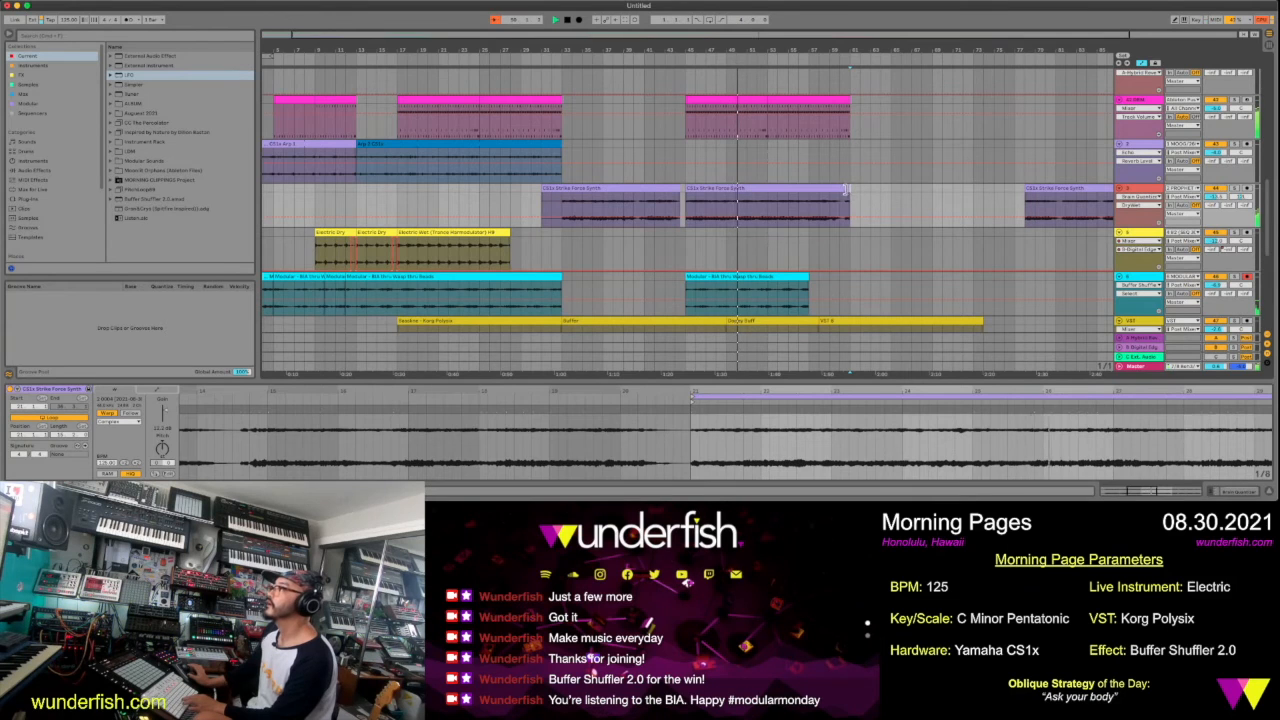
{"action": "left_click", "coordinate": [846, 189]}
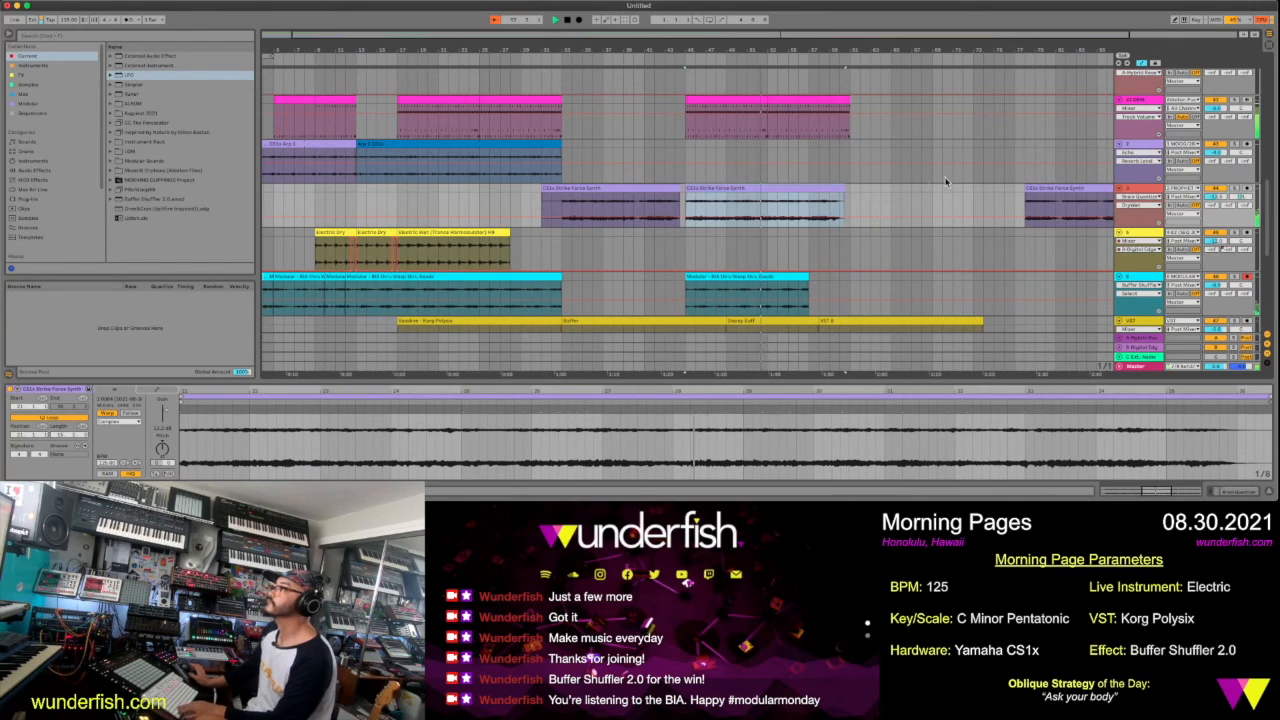
{"action": "scroll", "coordinate": [923, 180], "scroll_direction": "down", "scroll_amount": 3}
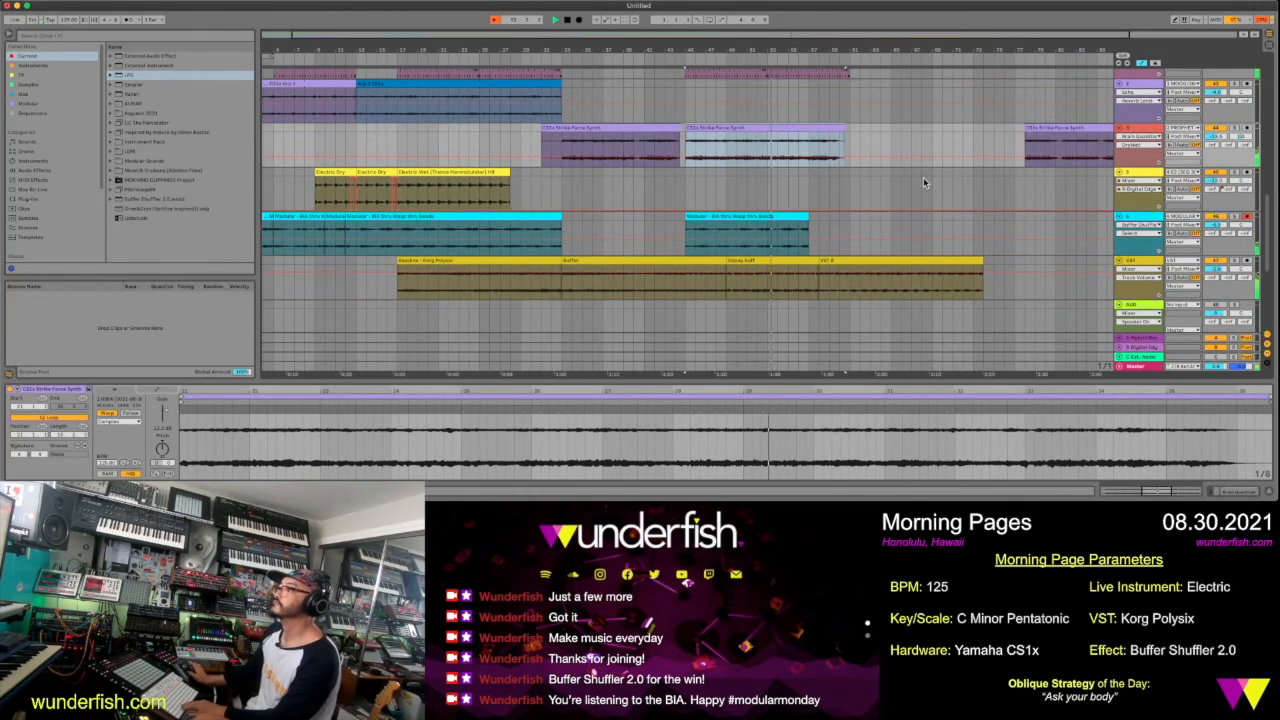
Move the Buffer clip behind VST B and place Dopey Buff right after the Bassline clip, filling bars 33 to 45
{"action": "left_click", "coordinate": [768, 258]}
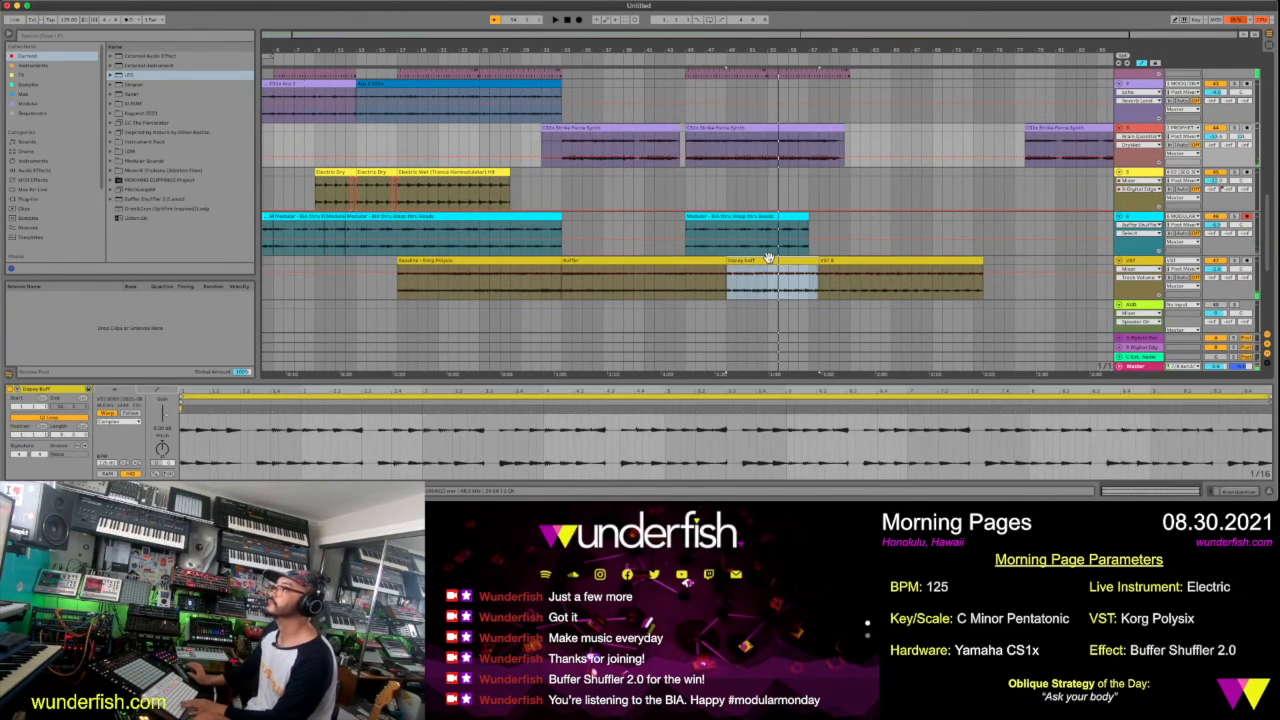
{"action": "left_click", "coordinate": [595, 260]}
{"action": "left_click_drag", "start_coordinate": [595, 260], "coordinate": [1021, 278]}
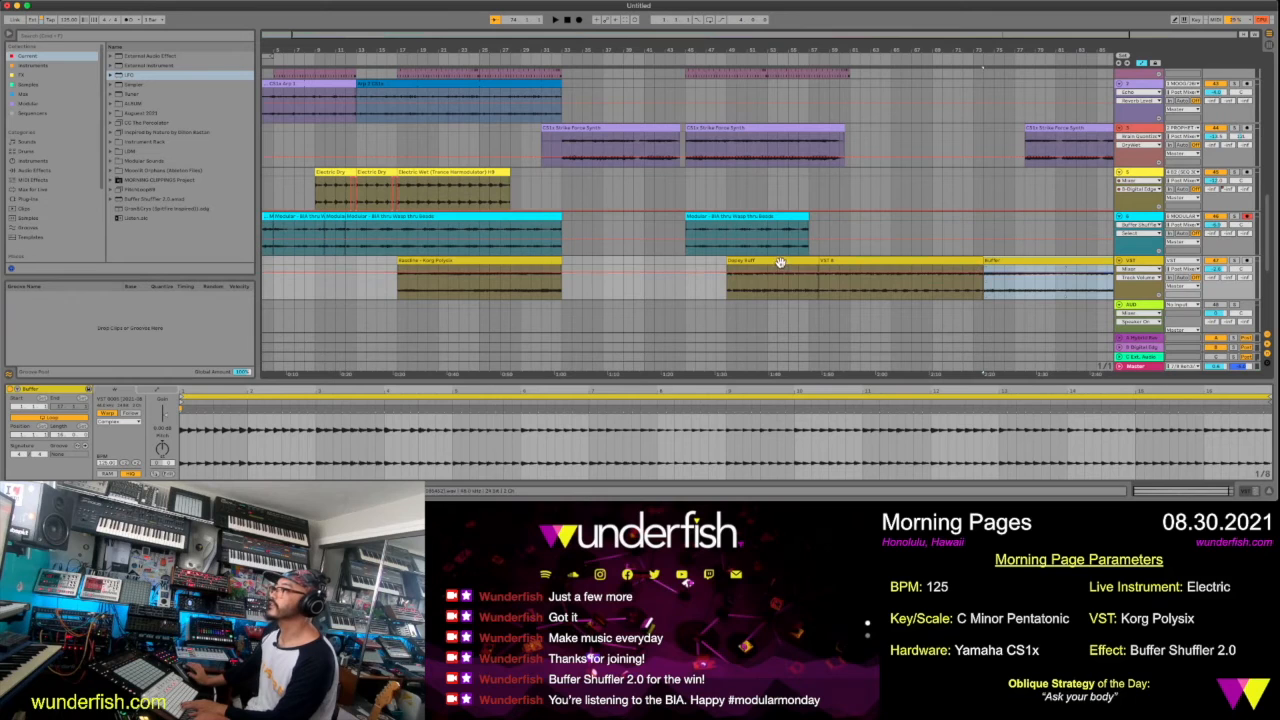
{"action": "left_click", "coordinate": [780, 262]}
{"action": "left_click_drag", "start_coordinate": [728, 270], "coordinate": [669, 263]}
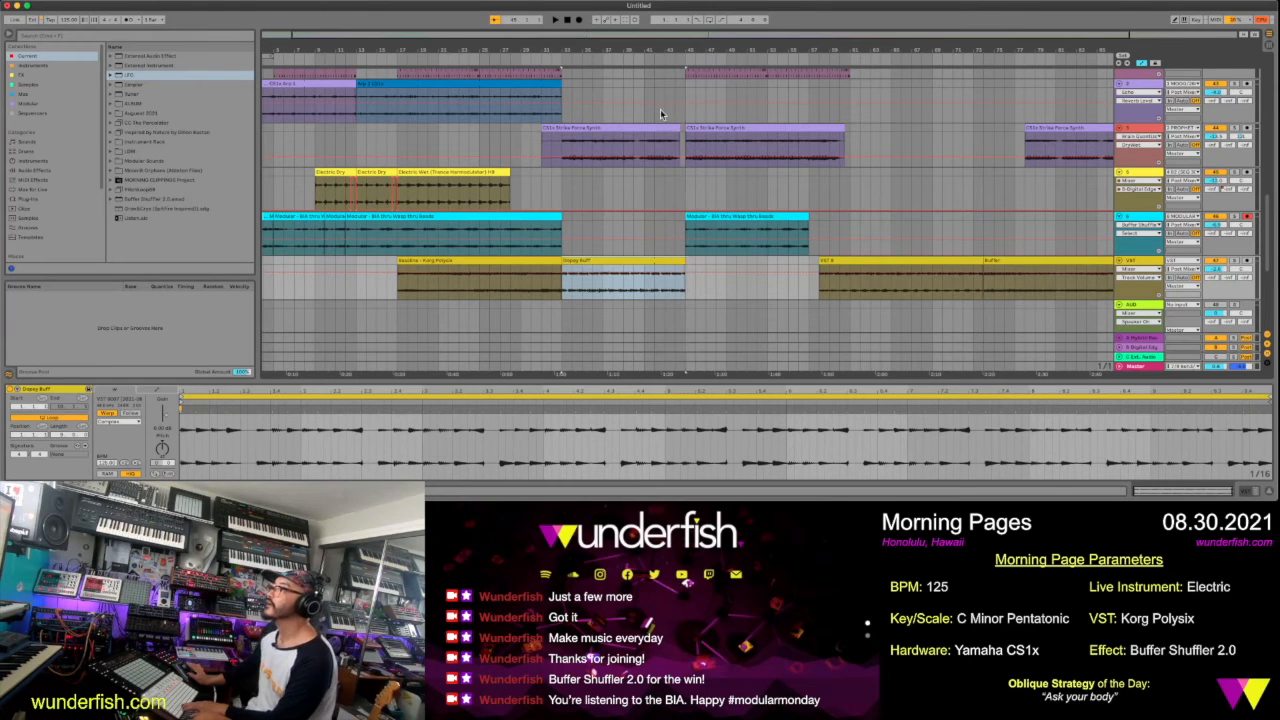
Play the section leading up to bar 45 and move the VST B clip to start at bar 45, directly behind Dopey Buff
{"action": "left_click", "coordinate": [652, 58]}
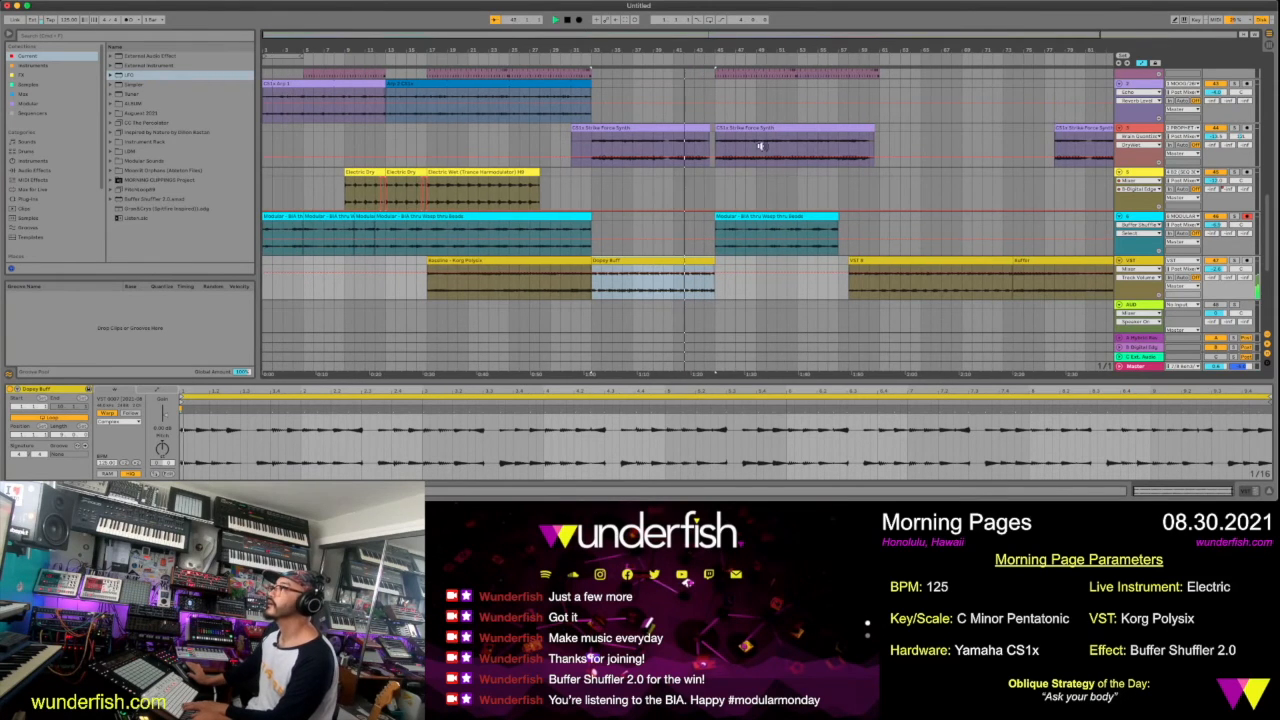
{"action": "left_click", "coordinate": [862, 259]}
{"action": "left_click_drag", "start_coordinate": [862, 259], "coordinate": [743, 263]}
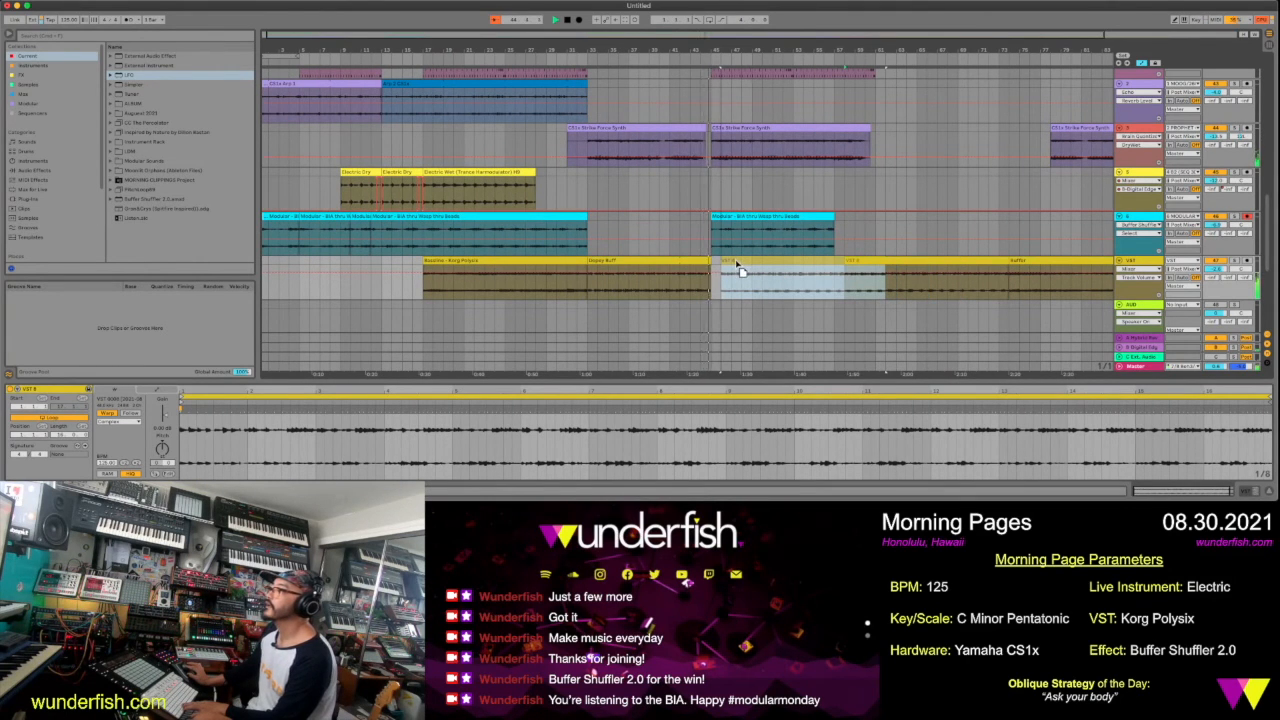
{"action": "left_click_drag", "start_coordinate": [737, 268], "coordinate": [727, 268]}
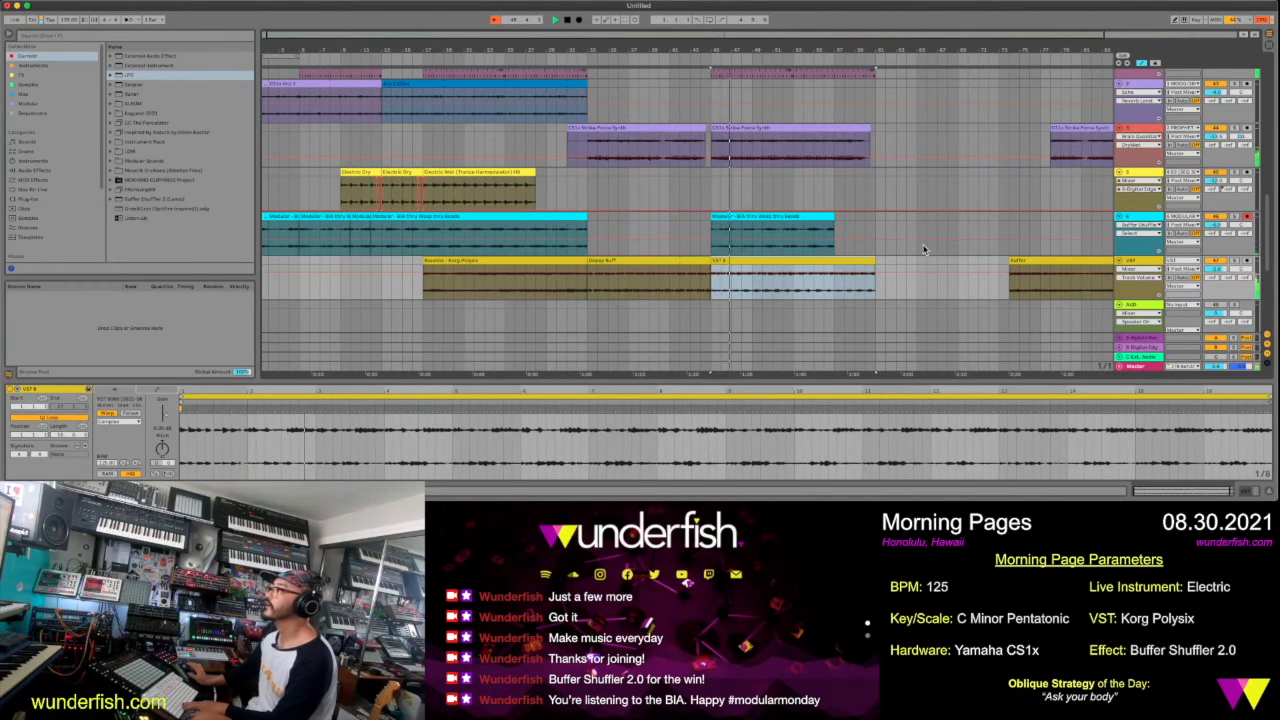
Move the Dopey Buff clip out to around bar 61 and put VST B in its place, starting at bar 33
{"action": "left_click_drag", "start_coordinate": [684, 264], "coordinate": [970, 279]}
{"action": "left_click_drag", "start_coordinate": [841, 262], "coordinate": [715, 264]}
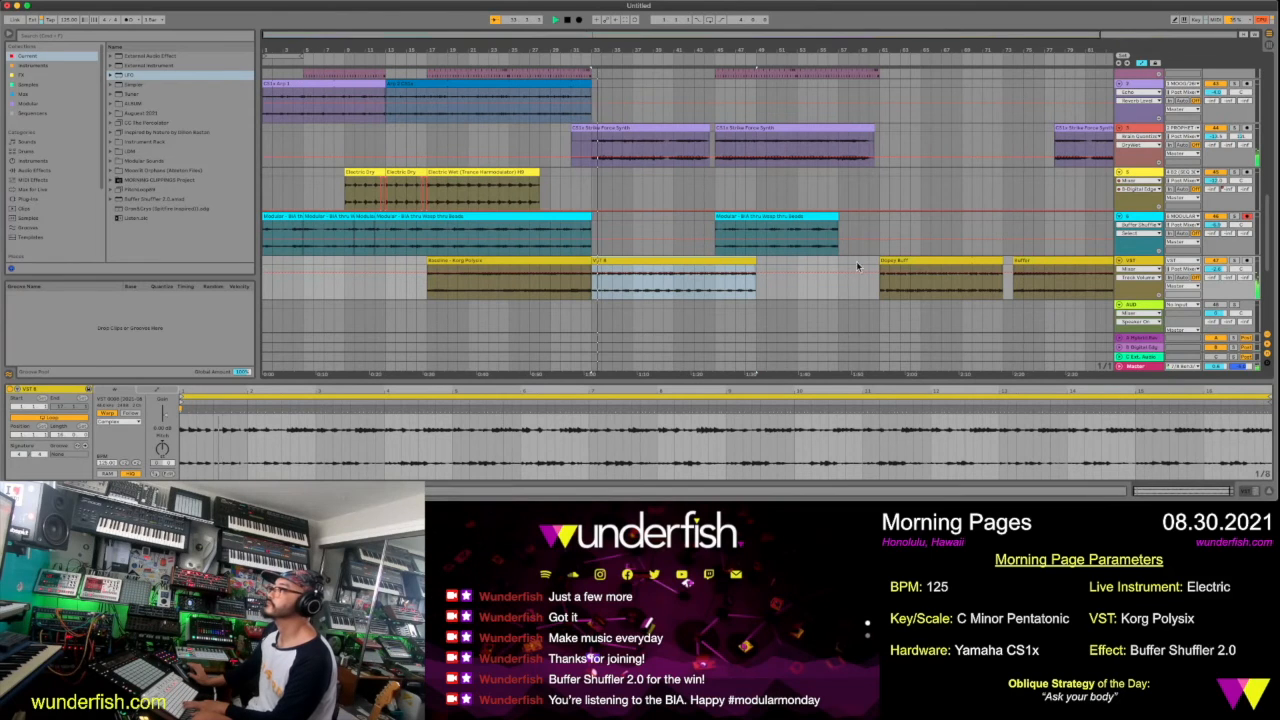
{"action": "mouse_move", "coordinate": [896, 262]}
{"action": "left_mouse_down"}
{"action": "mouse_move", "coordinate": [737, 275]}
{"action": "mouse_move", "coordinate": [931, 286]}
{"action": "mouse_move", "coordinate": [910, 281]}
{"action": "left_mouse_up"}
Park Dopey Buff on the cyan Modular track around bar 71 and place the Buffer clip at bar 45, in line with the drums
{"action": "left_click_drag", "start_coordinate": [899, 50], "coordinate": [811, 40]}
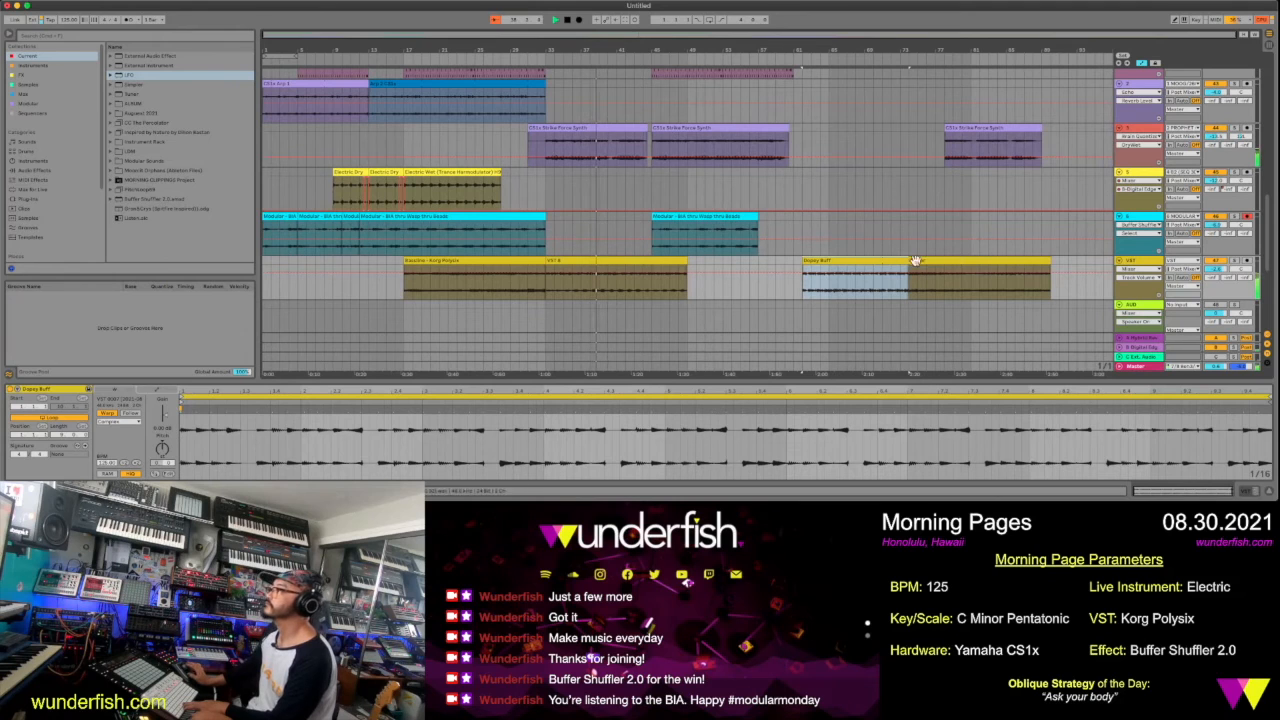
{"action": "left_click_drag", "start_coordinate": [929, 263], "coordinate": [704, 288]}
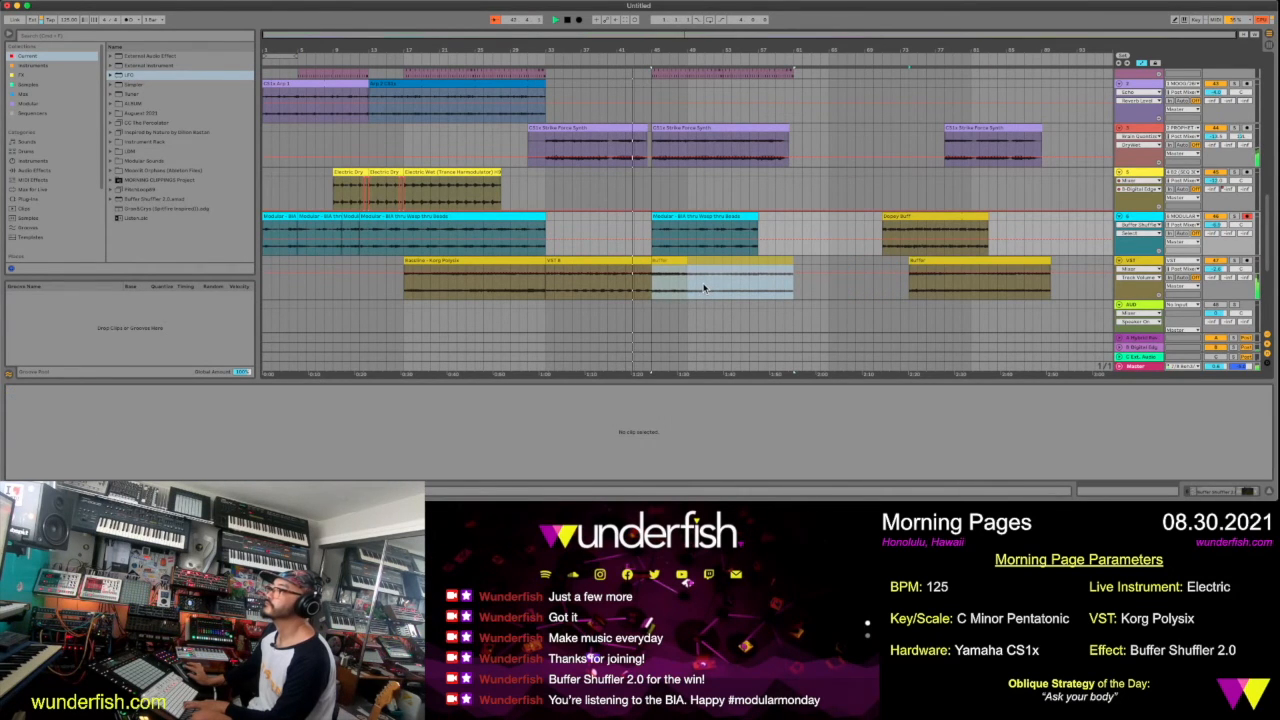
{"action": "left_click", "coordinate": [783, 283]}
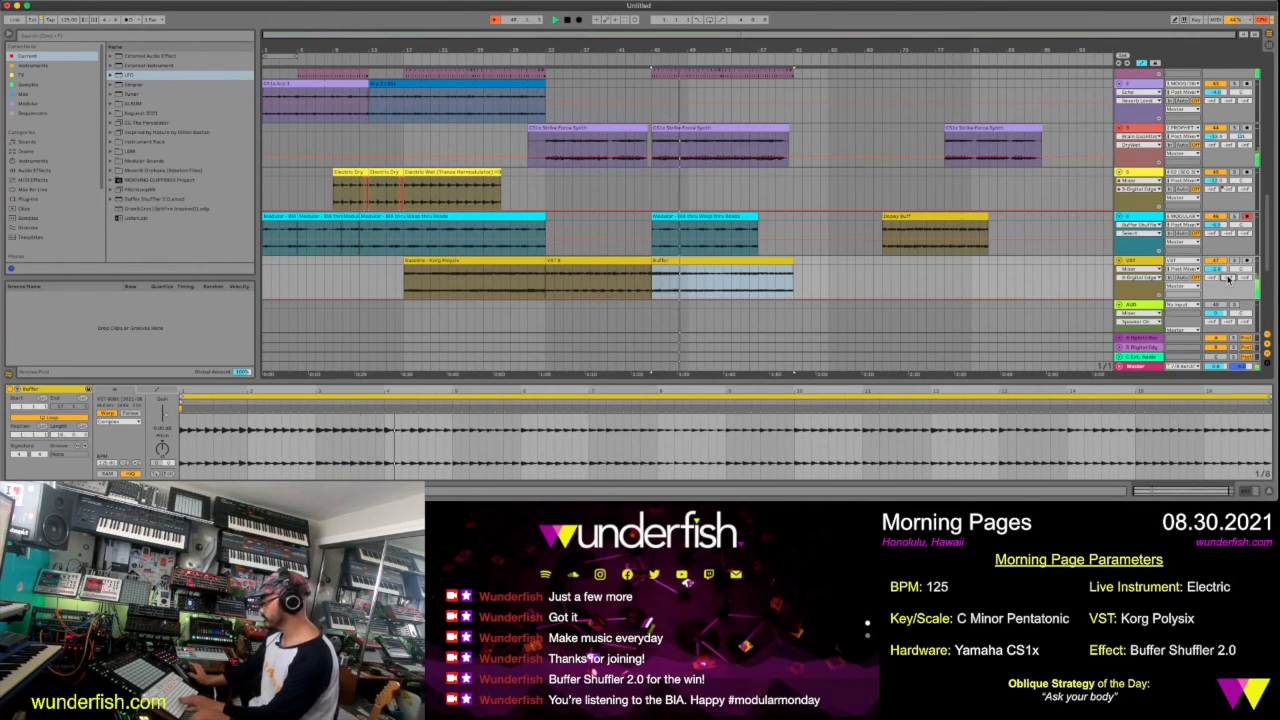
Draw a rising Digital Edge send automation ramp on the yellow VST track across the VST B clip, from bar 33 to 45
{"action": "left_click", "coordinate": [578, 262]}
{"action": "left_click_drag", "start_coordinate": [579, 298], "coordinate": [579, 283]}
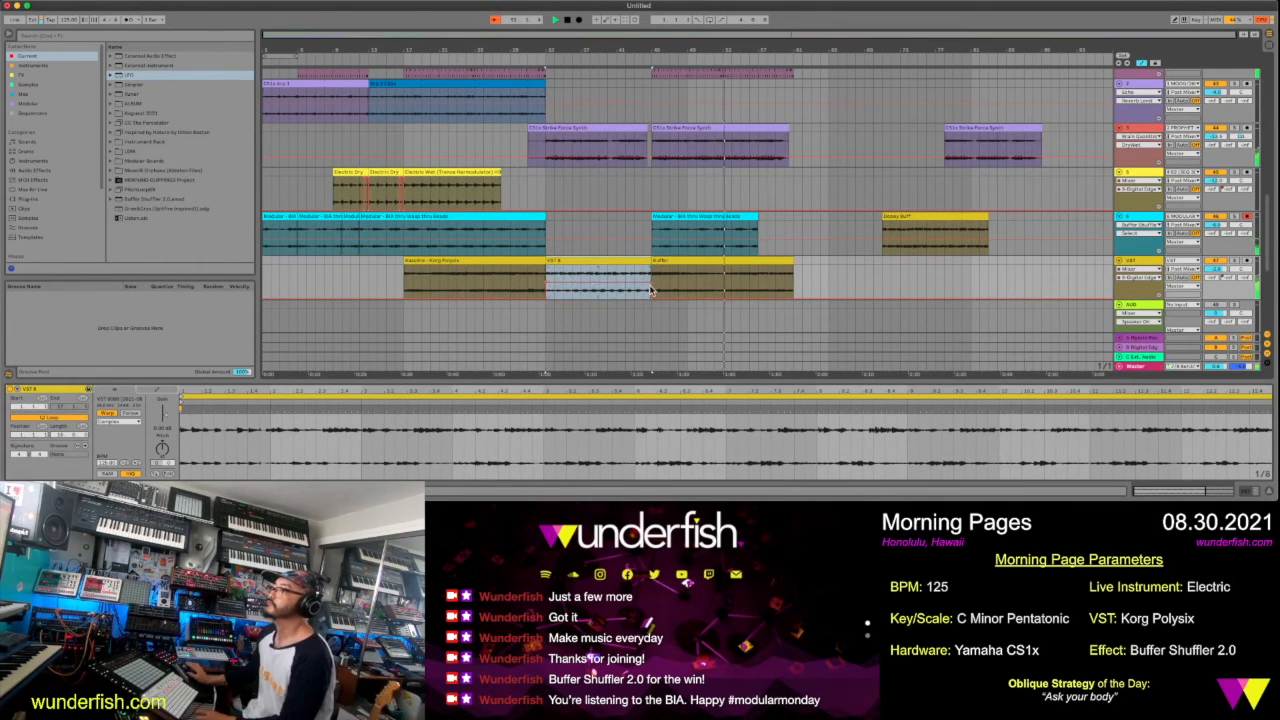
{"action": "mouse_move", "coordinate": [651, 288]}
{"action": "left_mouse_down"}
{"action": "mouse_move", "coordinate": [653, 271]}
{"action": "mouse_move", "coordinate": [653, 299]}
{"action": "left_mouse_up"}
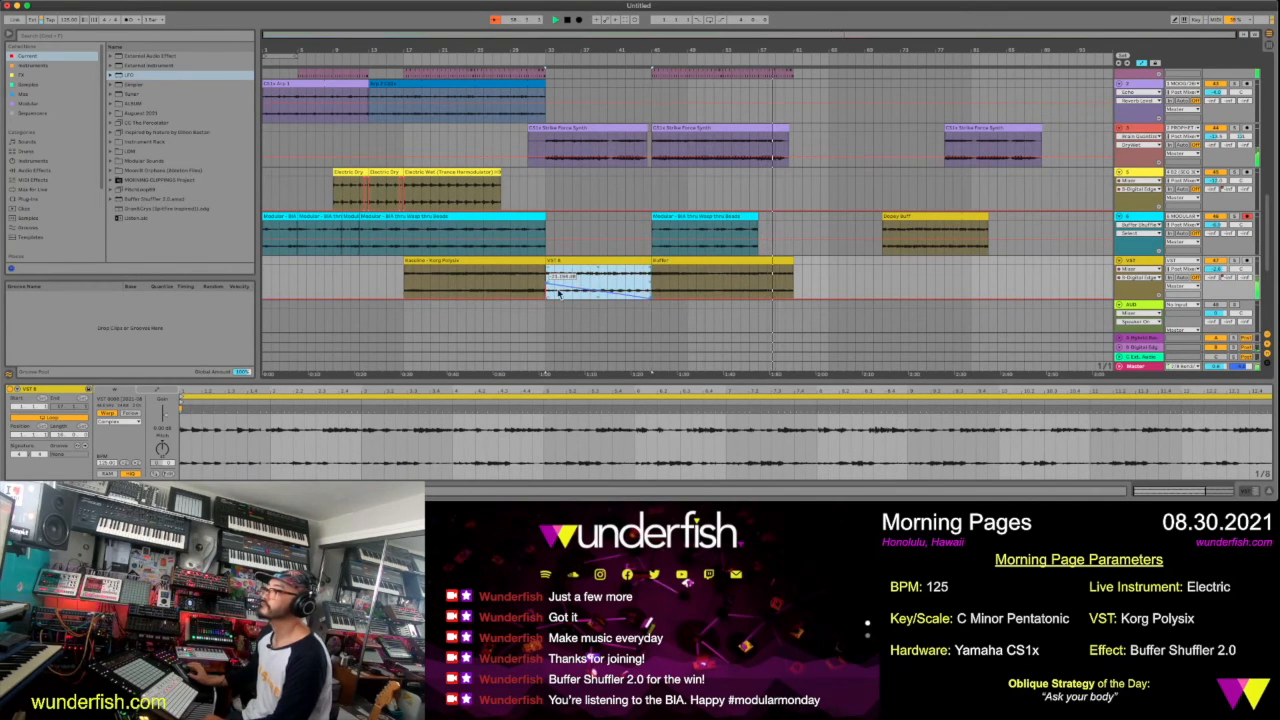
{"action": "mouse_move", "coordinate": [548, 283]}
{"action": "left_mouse_down"}
{"action": "mouse_move", "coordinate": [603, 279]}
{"action": "mouse_move", "coordinate": [555, 291]}
{"action": "left_mouse_up"}
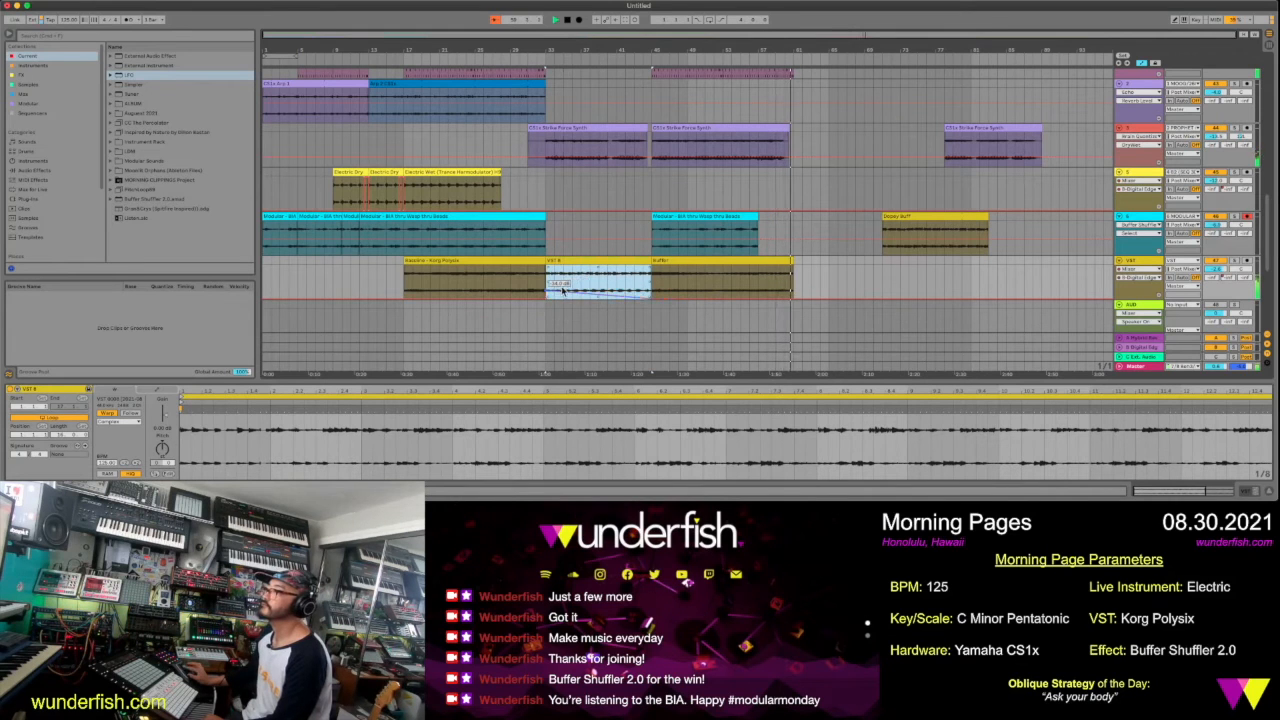
{"action": "left_click", "coordinate": [592, 287]}
{"action": "mouse_move", "coordinate": [652, 297]}
{"action": "left_mouse_down"}
{"action": "mouse_move", "coordinate": [652, 266]}
{"action": "mouse_move", "coordinate": [656, 291]}
{"action": "left_mouse_up"}
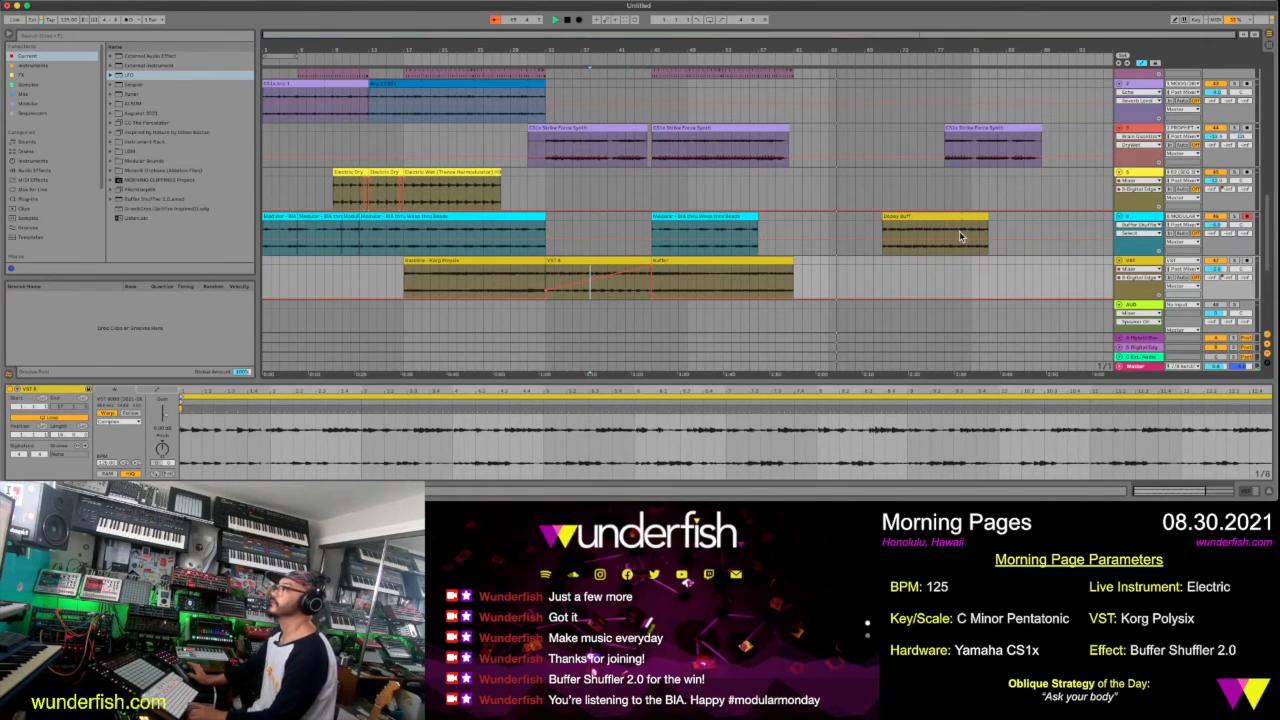
Copy the first green Theater voice clip to the end of the voice track, starting at about bar 46
{"action": "scroll", "coordinate": [859, 290], "scroll_direction": "up", "scroll_amount": 2}
{"action": "scroll", "coordinate": [859, 292], "scroll_direction": "up", "scroll_amount": 10}
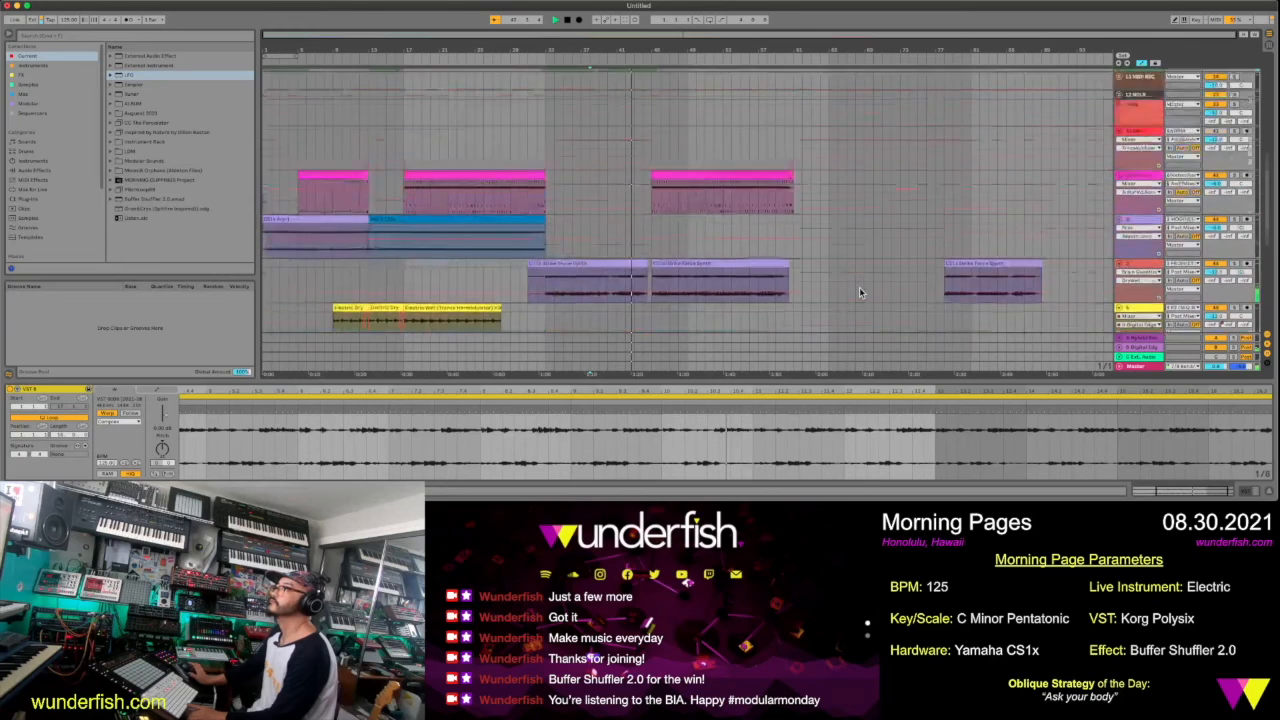
{"action": "scroll", "coordinate": [859, 287], "scroll_direction": "up", "scroll_amount": 3}
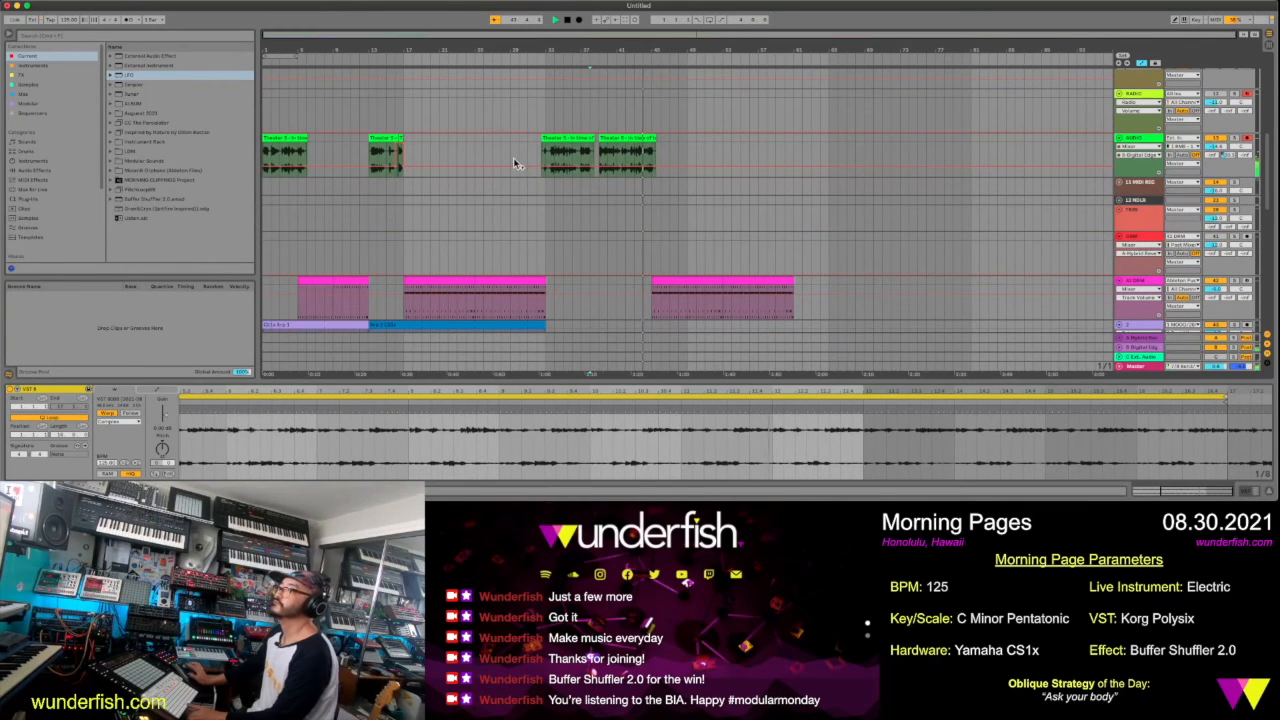
{"action": "left_click", "coordinate": [293, 137]}
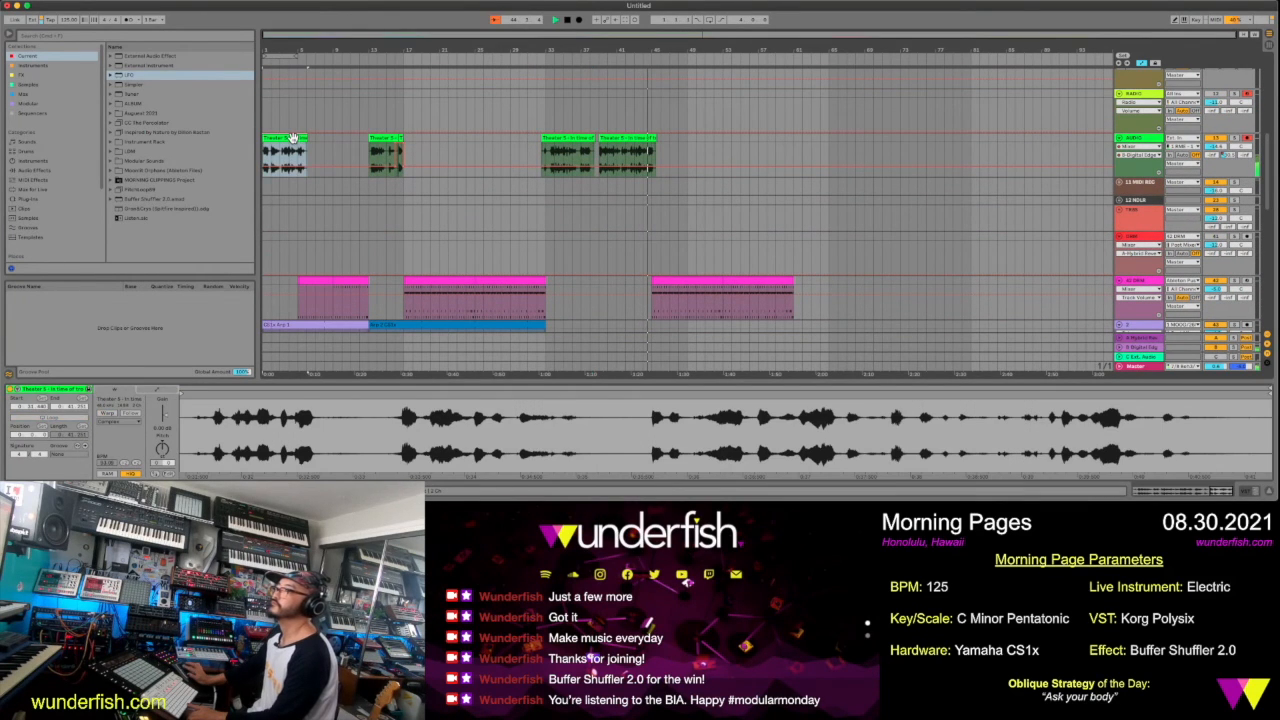
{"action": "left_click", "coordinate": [610, 157]}
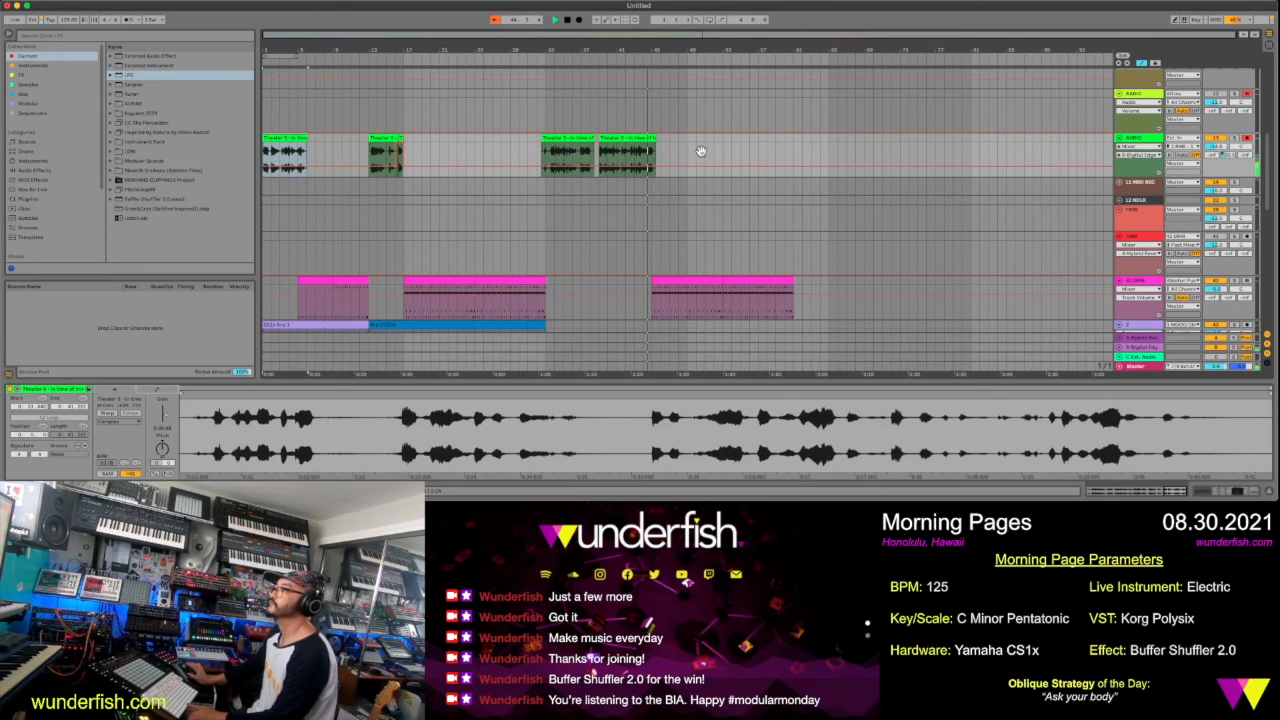
{"action": "left_click_drag", "start_coordinate": [714, 153], "coordinate": [697, 152]}
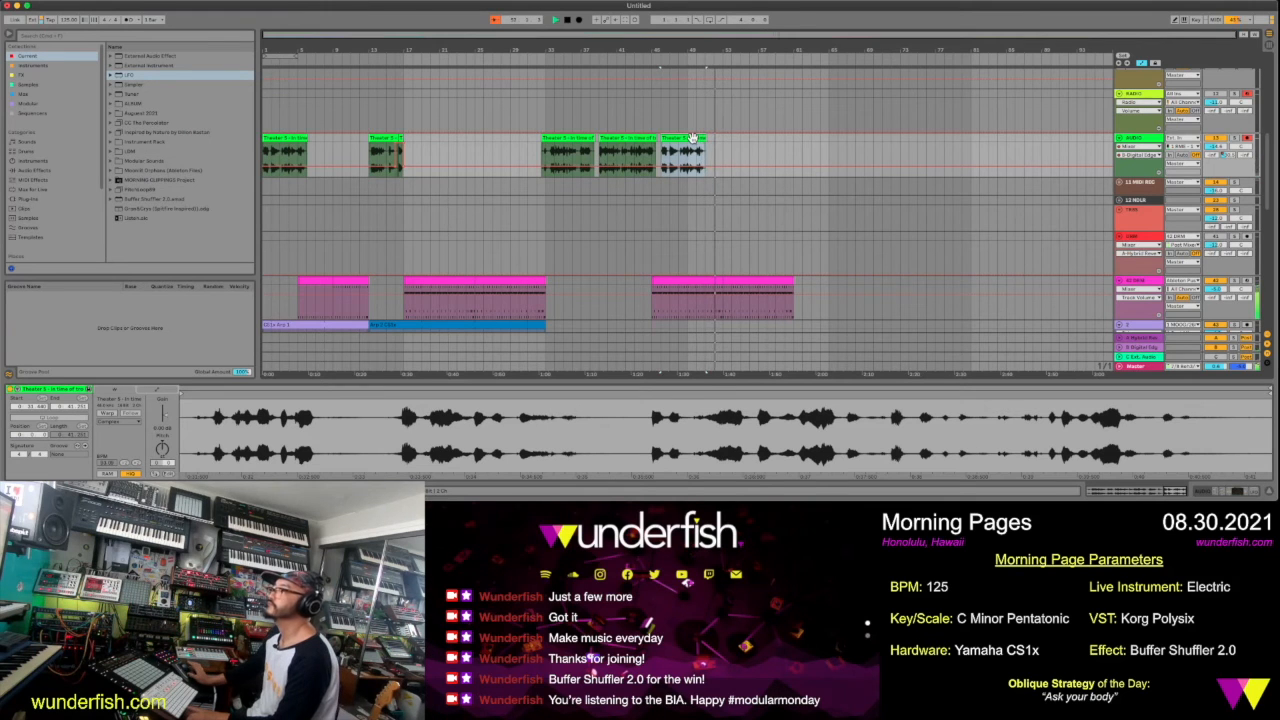
Turn on Warp and Loop for the copied voice clip, extend its end to about bar 73 and stop playback
{"action": "left_click", "coordinate": [113, 412]}
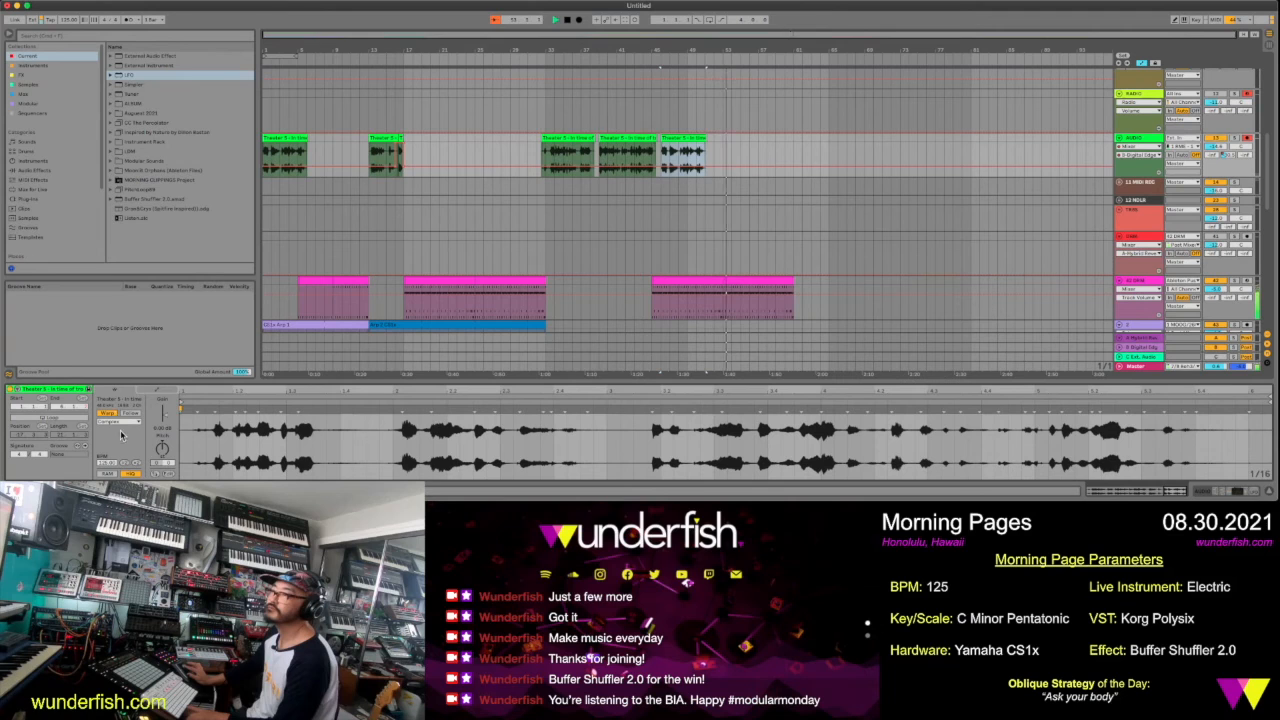
{"action": "left_click", "coordinate": [69, 406]}
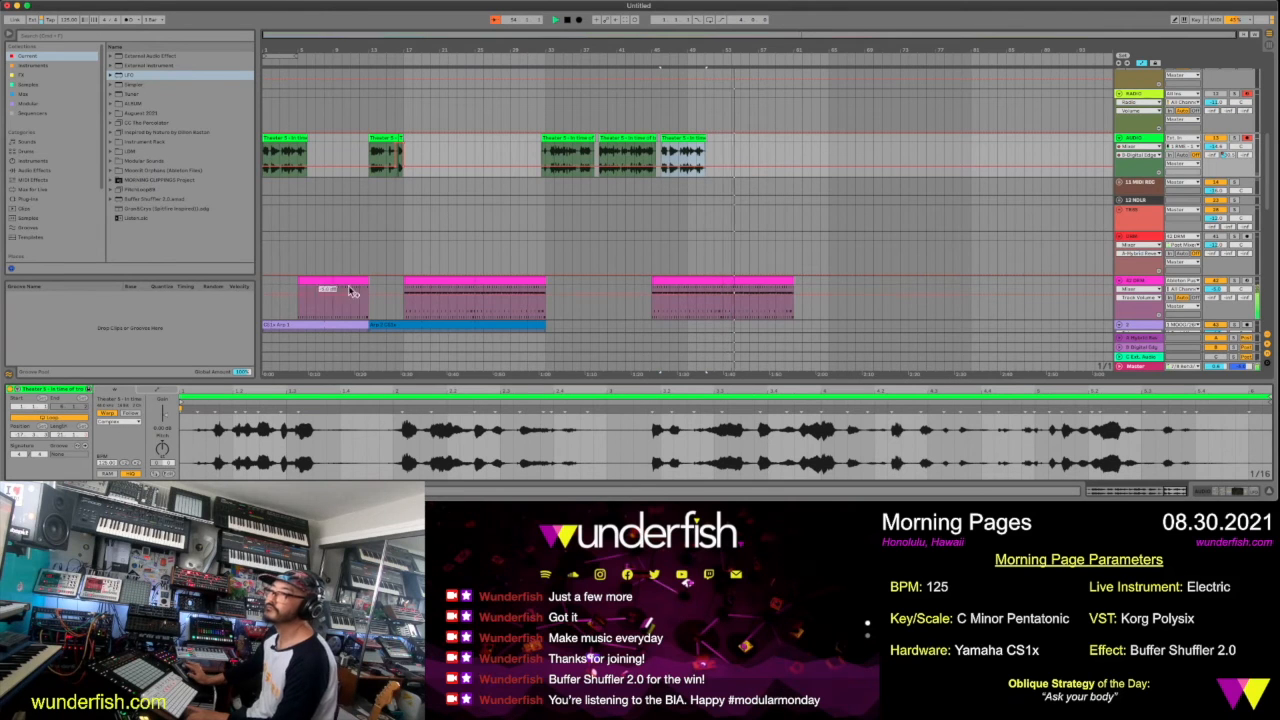
{"action": "left_click_drag", "start_coordinate": [704, 145], "coordinate": [897, 148]}
{"action": "key", "text": "space"}
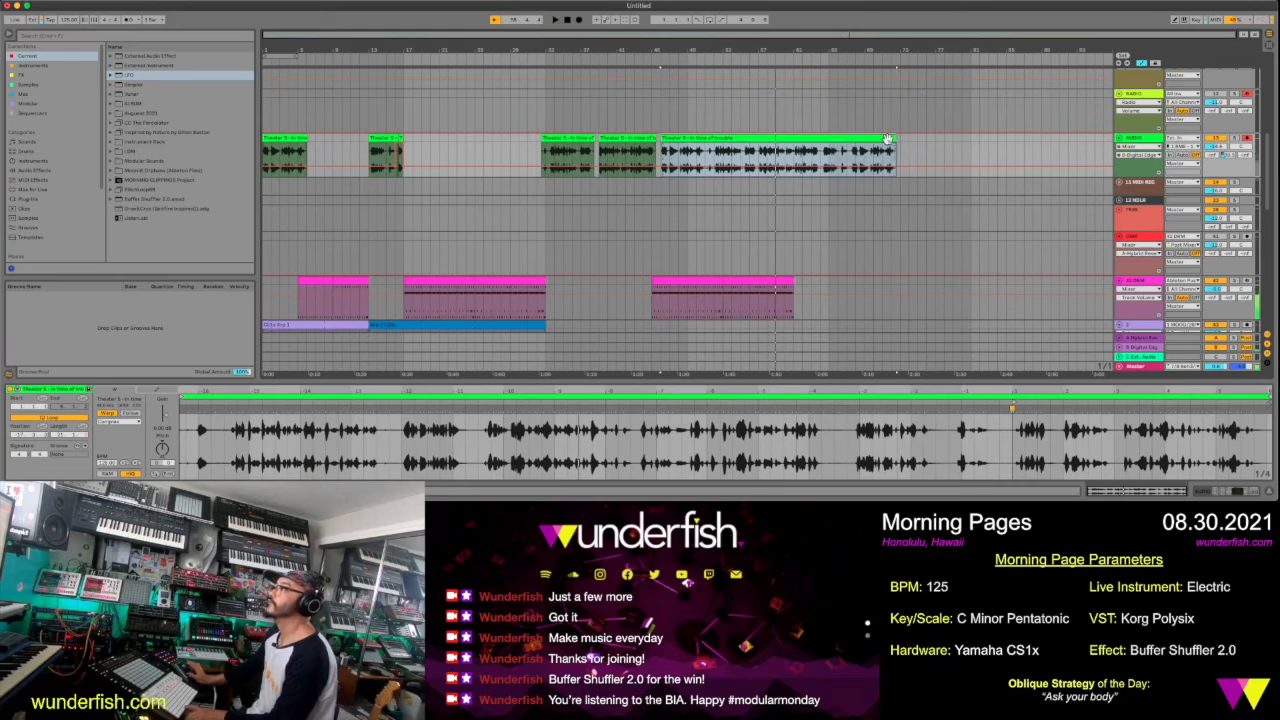
Add the Madness preset of Buffer Shuffler 2.0 to the green voice track's device chain
{"action": "left_click", "coordinate": [1135, 138]}
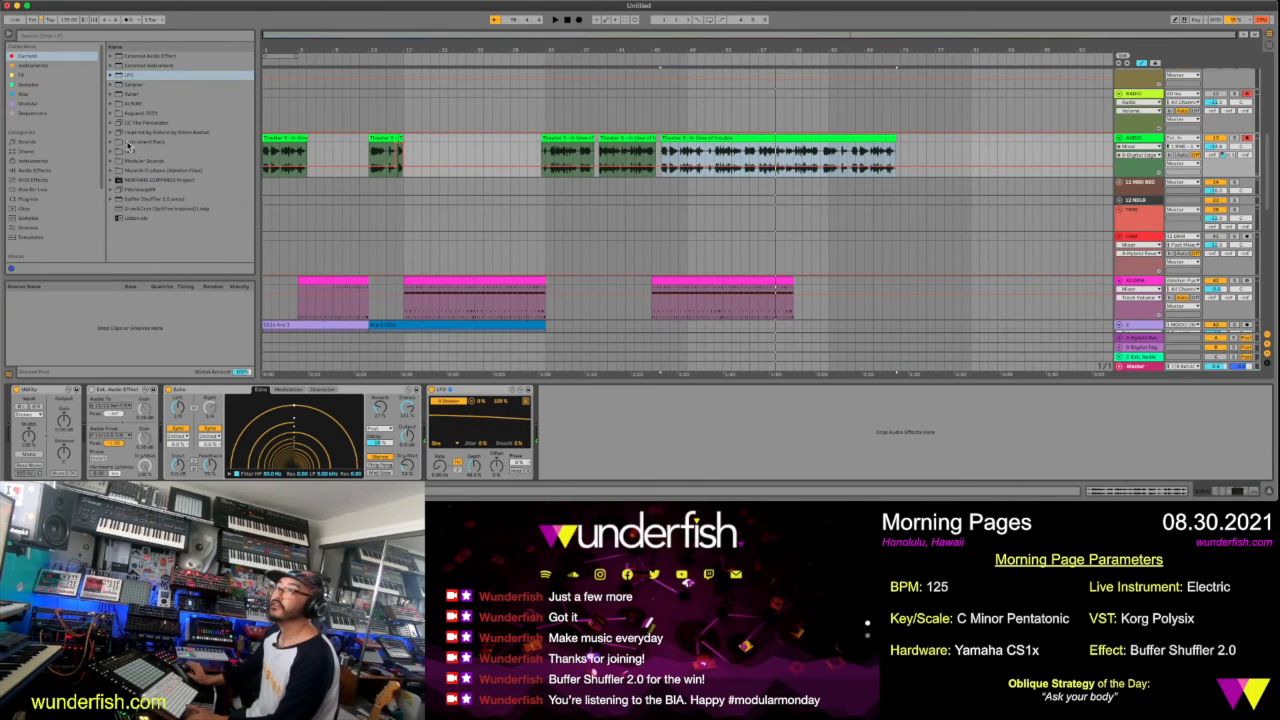
{"action": "left_click", "coordinate": [110, 200]}
{"action": "scroll", "coordinate": [173, 245], "scroll_direction": "down", "scroll_amount": 1}
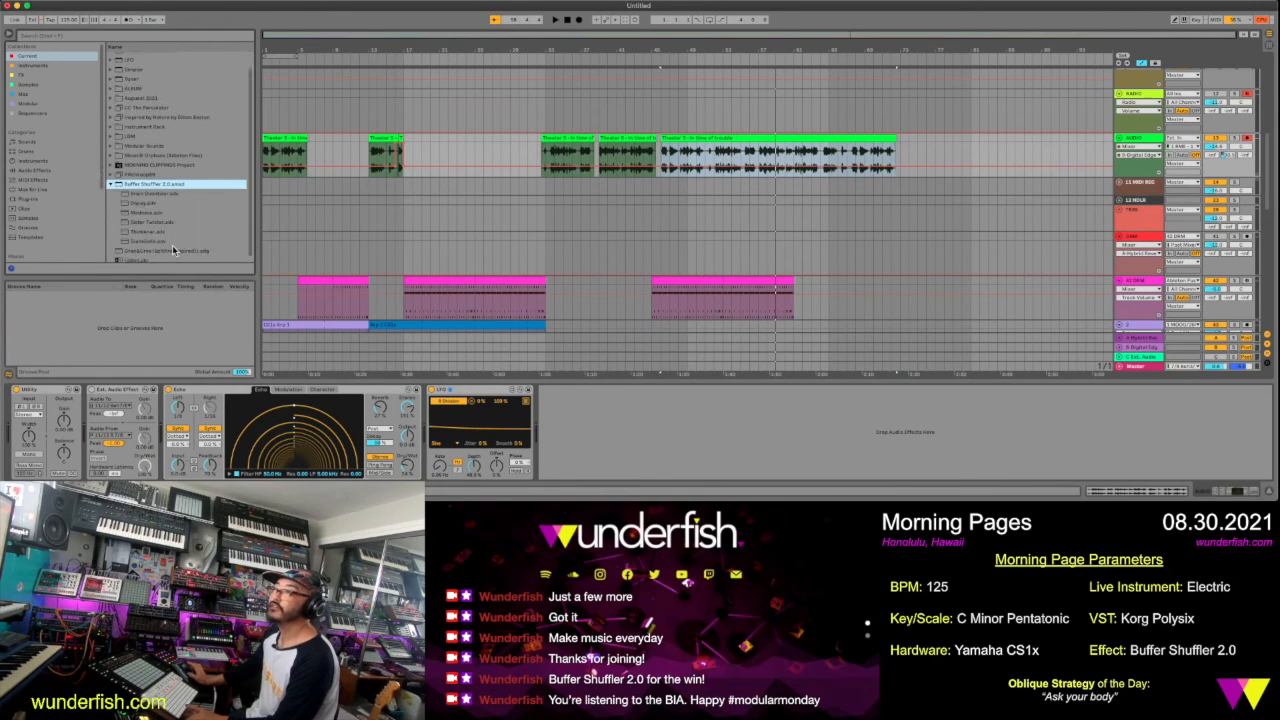
{"action": "left_click", "coordinate": [157, 213]}
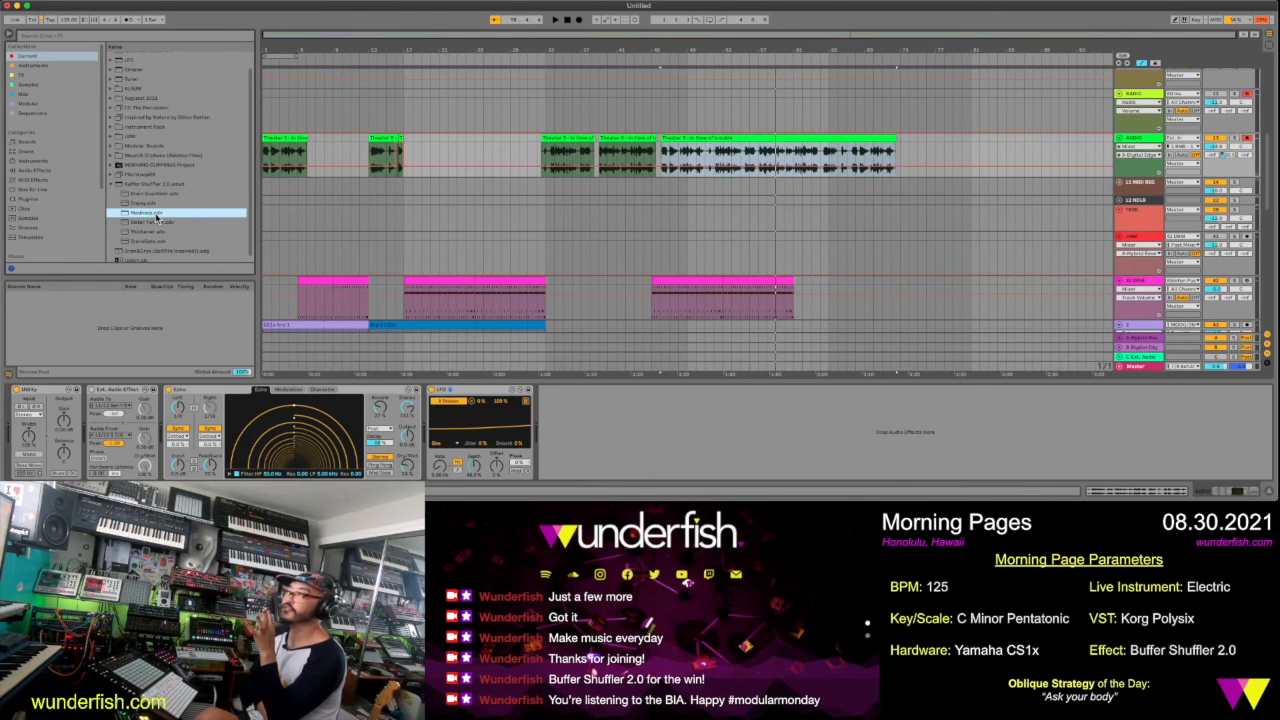
{"action": "double_click", "coordinate": [156, 214]}
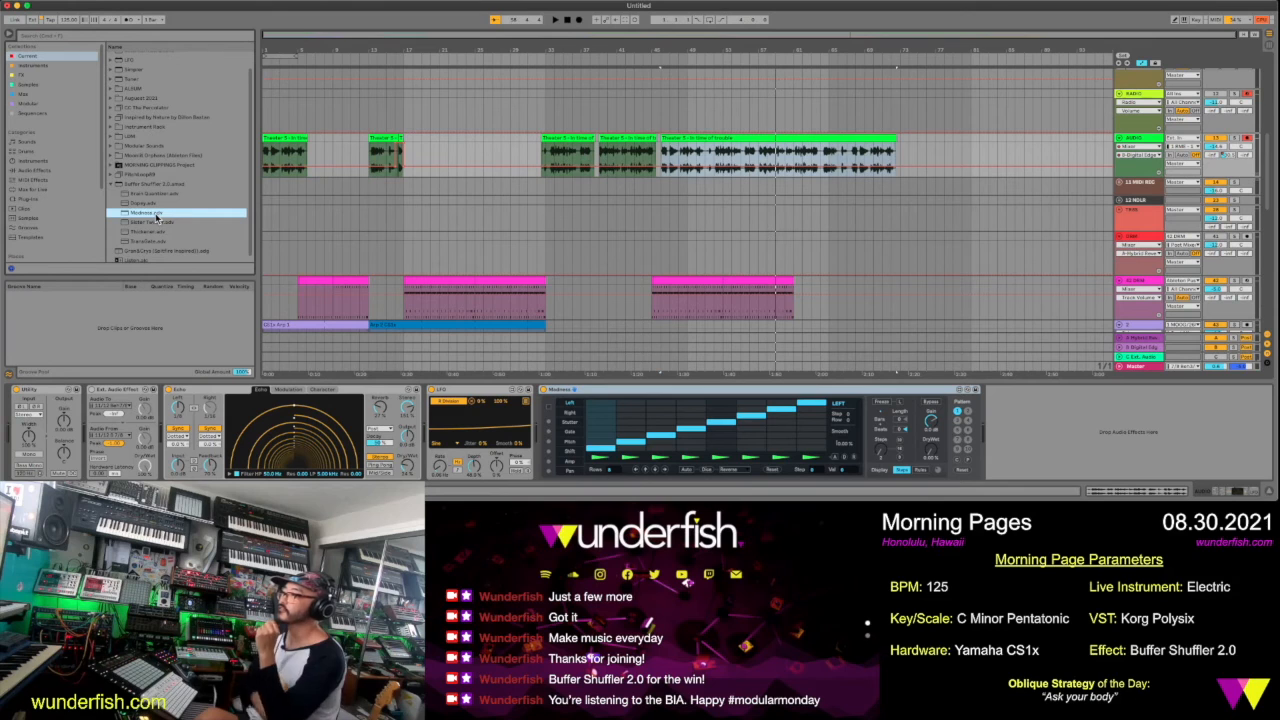
{"action": "left_click", "coordinate": [572, 414]}
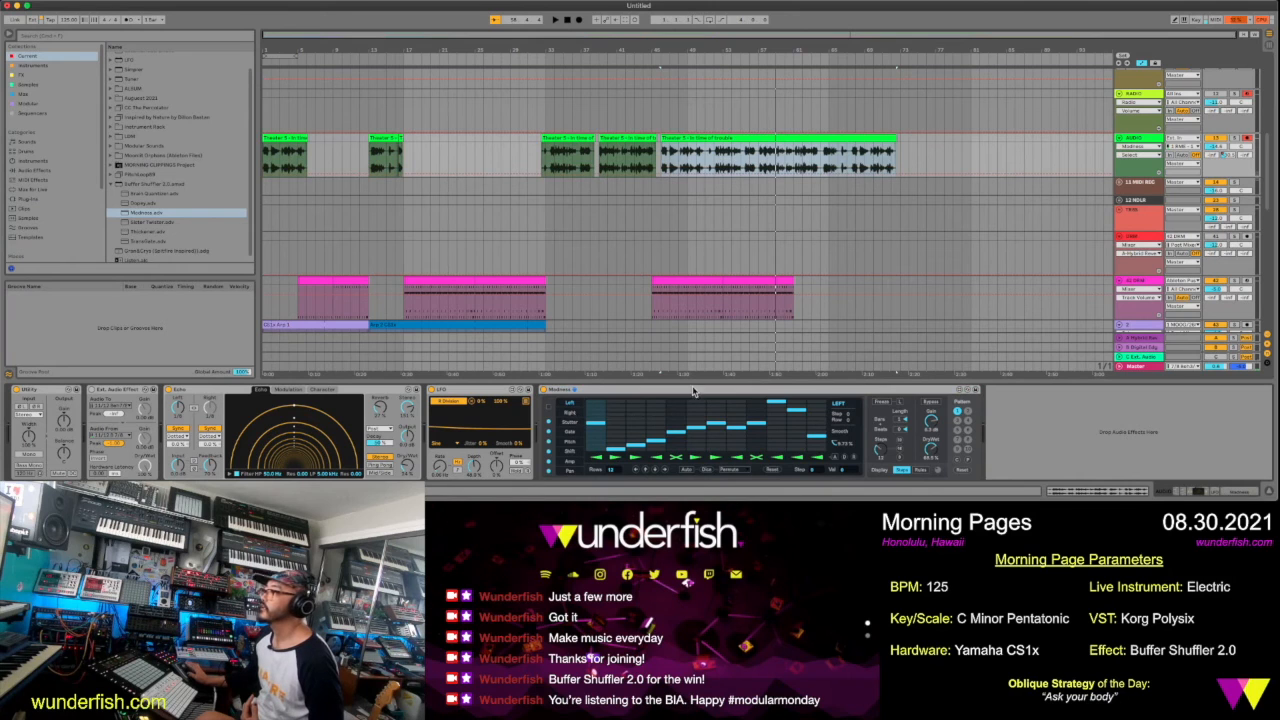
Solo the green voice track and play the extended clip while checking the Right and Left patterns of Madness
{"action": "left_click", "coordinate": [1233, 138]}
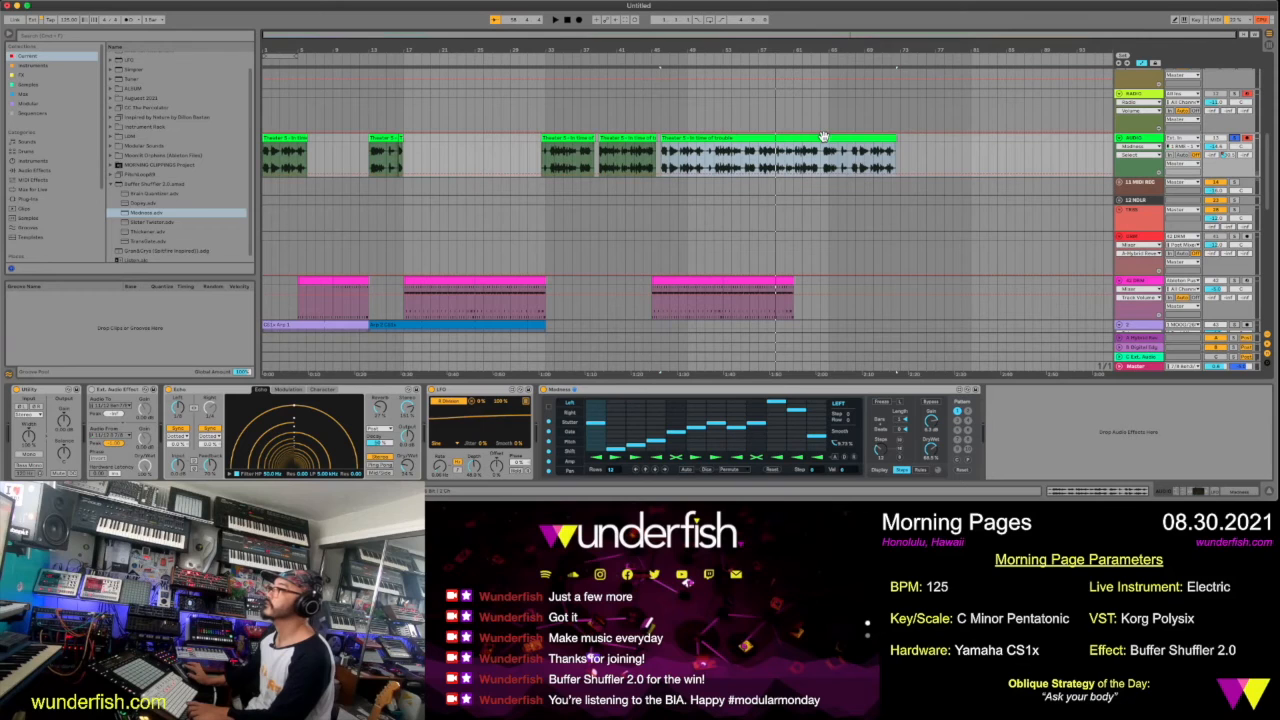
{"action": "key", "text": "space"}
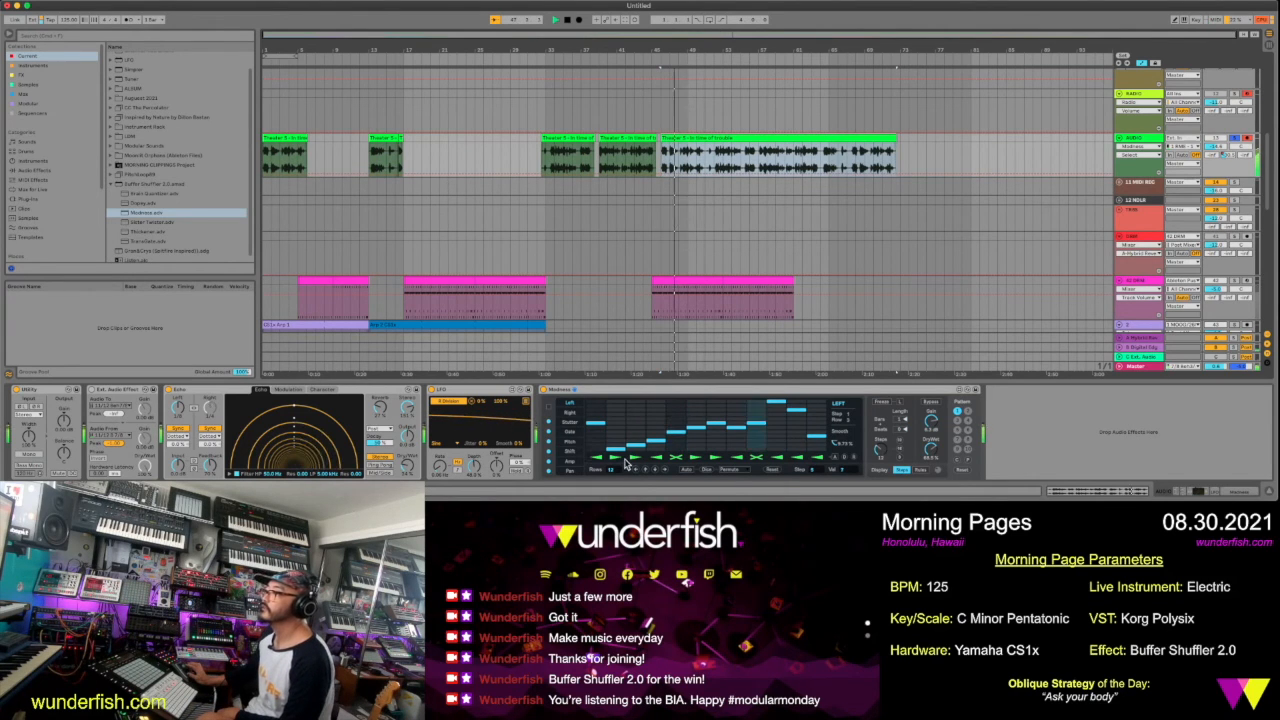
{"action": "left_click", "coordinate": [572, 410]}
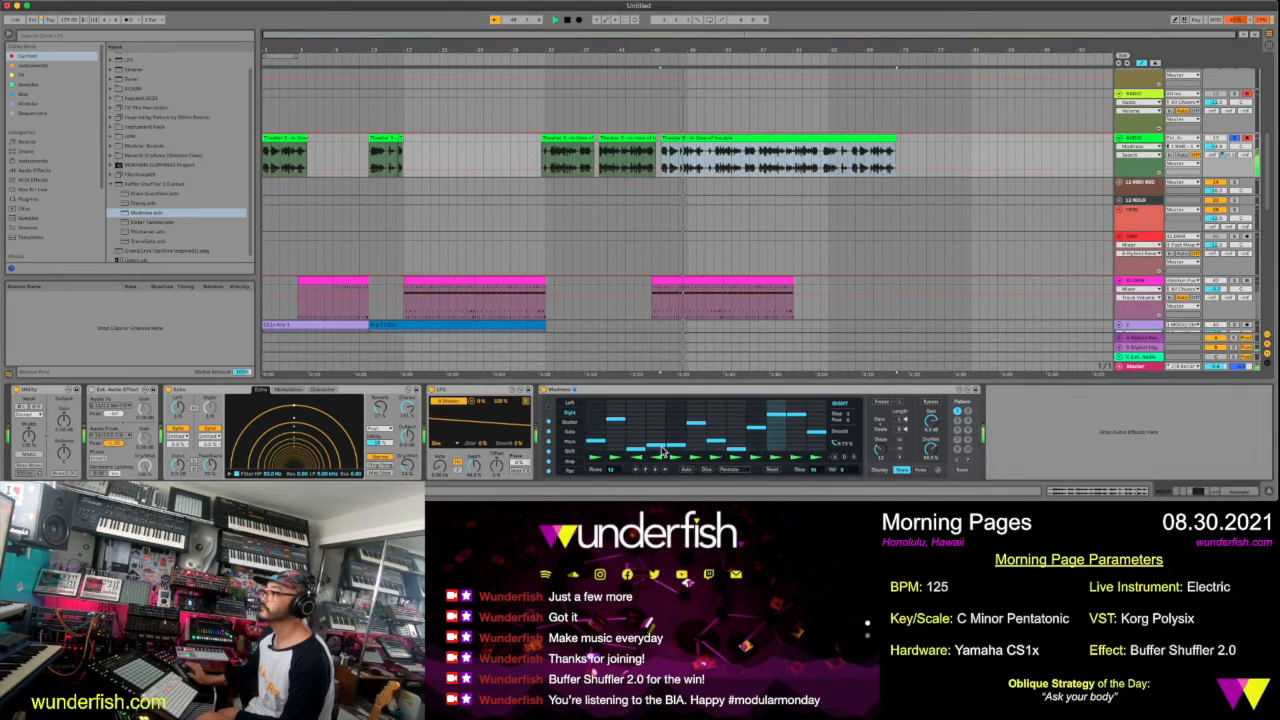
{"action": "left_click", "coordinate": [575, 402]}
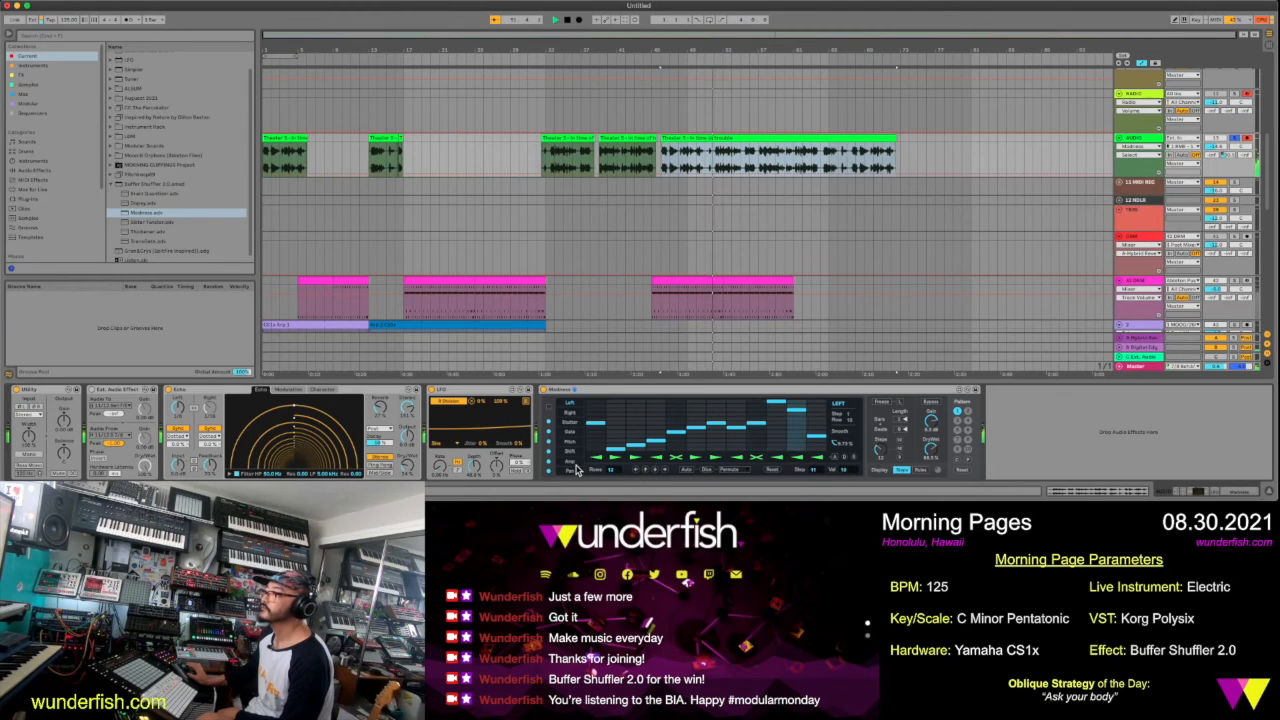
Move the Madness device ahead of Echo in the voice track's chain, right after Ext. Audio Effect
{"action": "left_click", "coordinate": [605, 397]}
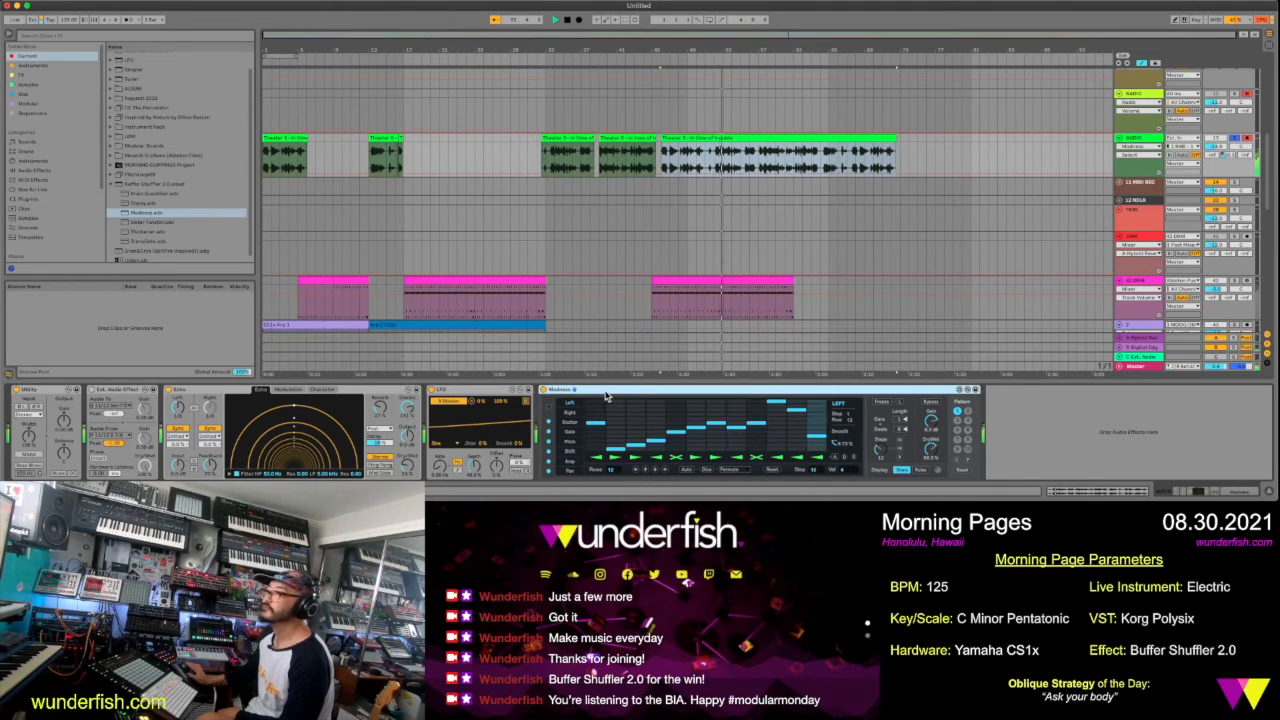
{"action": "left_click_drag", "start_coordinate": [605, 395], "coordinate": [148, 403]}
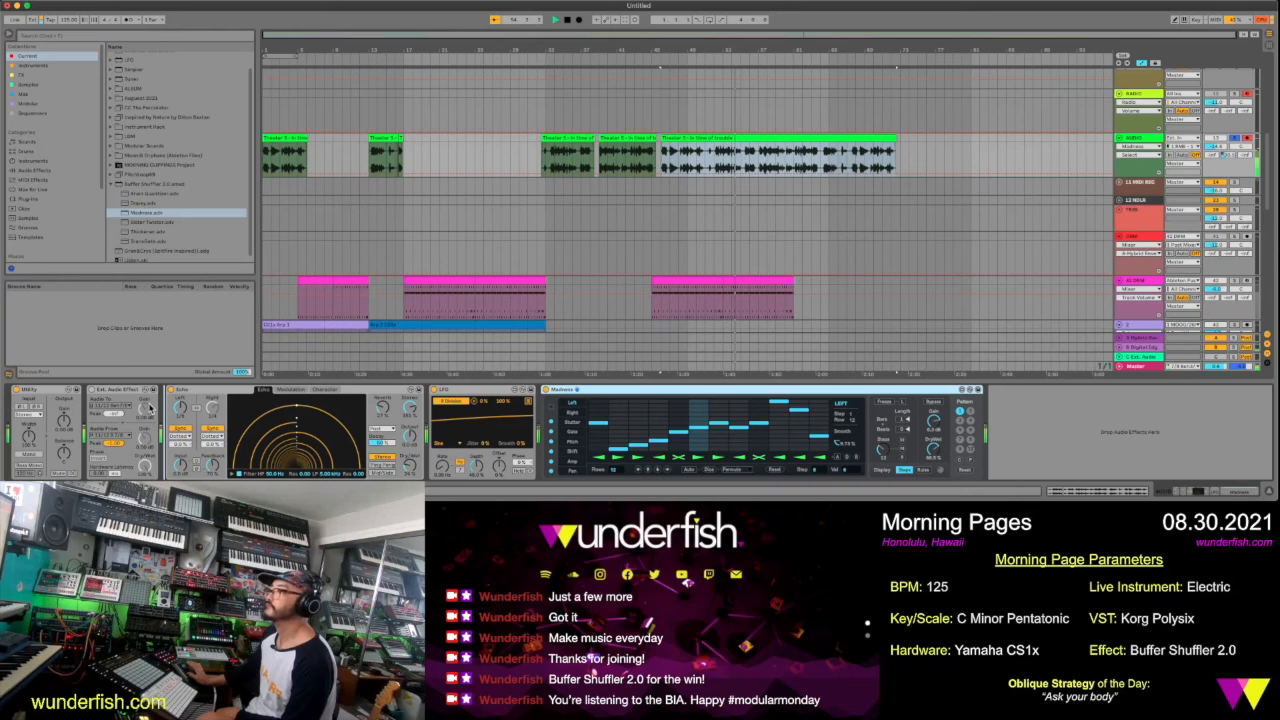
{"action": "left_click_drag", "start_coordinate": [149, 408], "coordinate": [150, 408]}
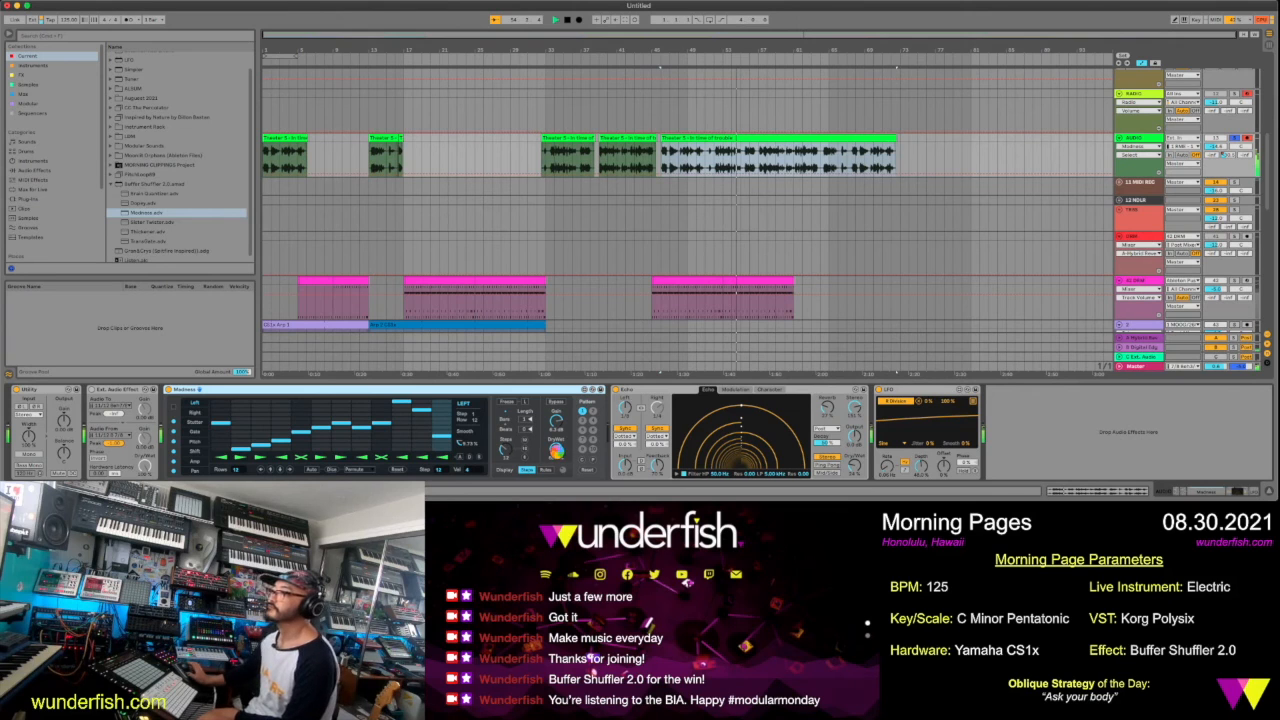
Randomize the Pitch pattern of Madness and lower its third step
{"action": "left_click", "coordinate": [200, 442]}
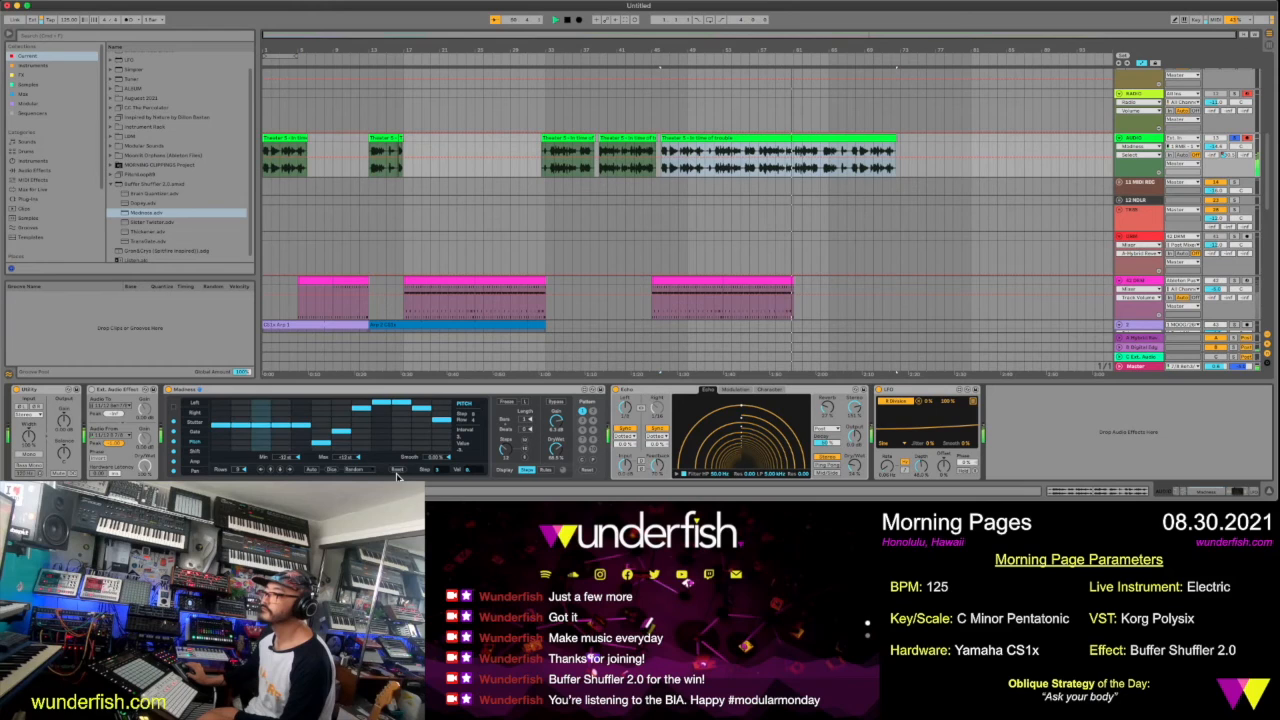
{"action": "left_click", "coordinate": [332, 473]}
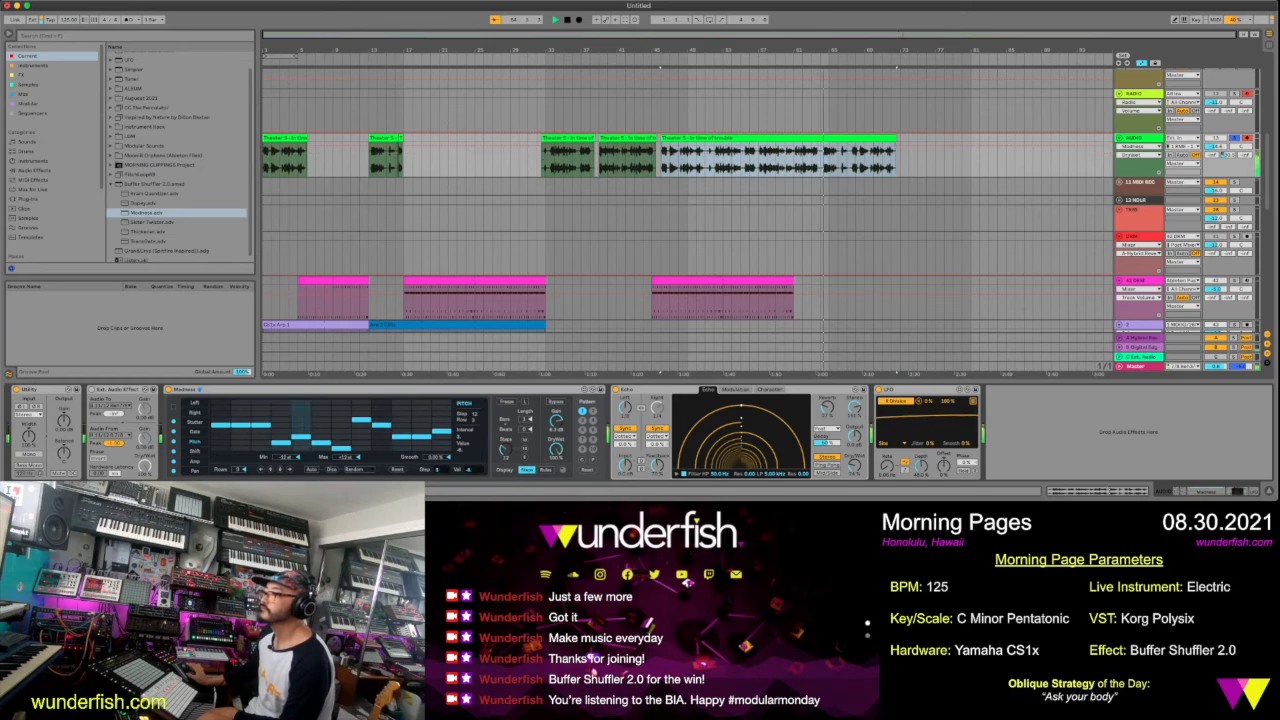
{"action": "left_click", "coordinate": [255, 438]}
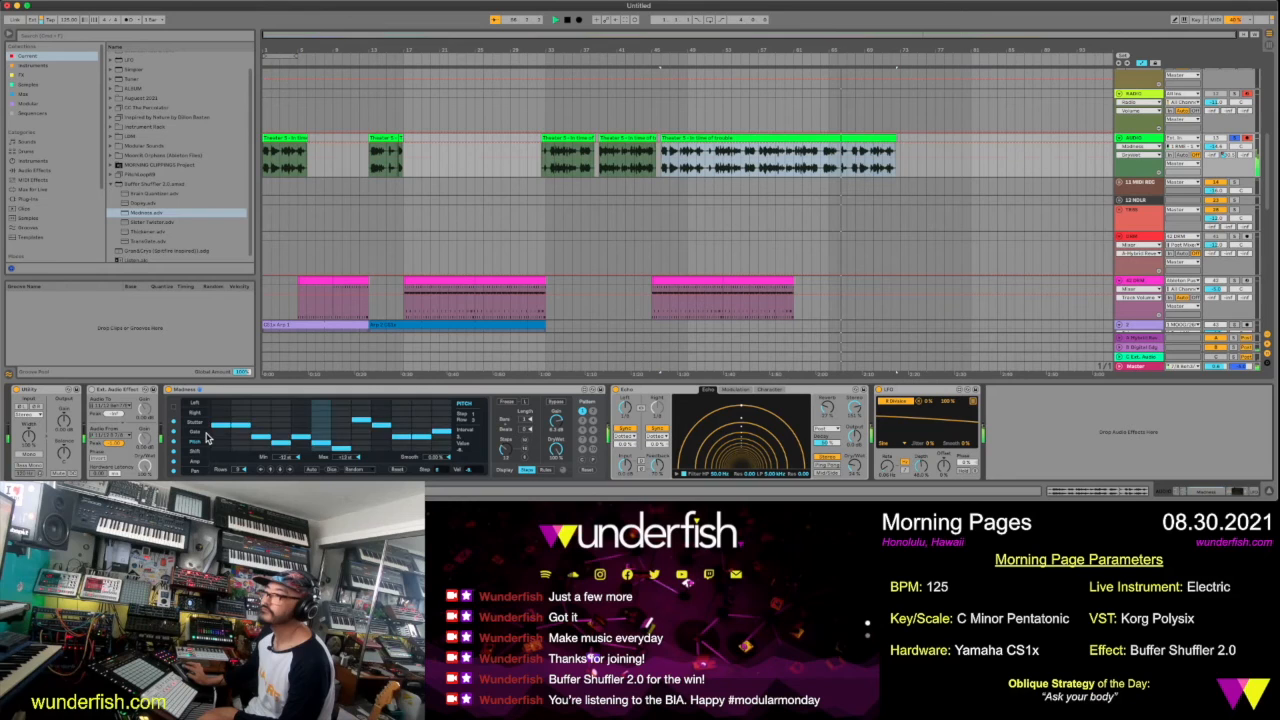
Randomize the Gate pattern of Madness, lower its third step to the bottom row and stop playback
{"action": "left_click", "coordinate": [205, 432]}
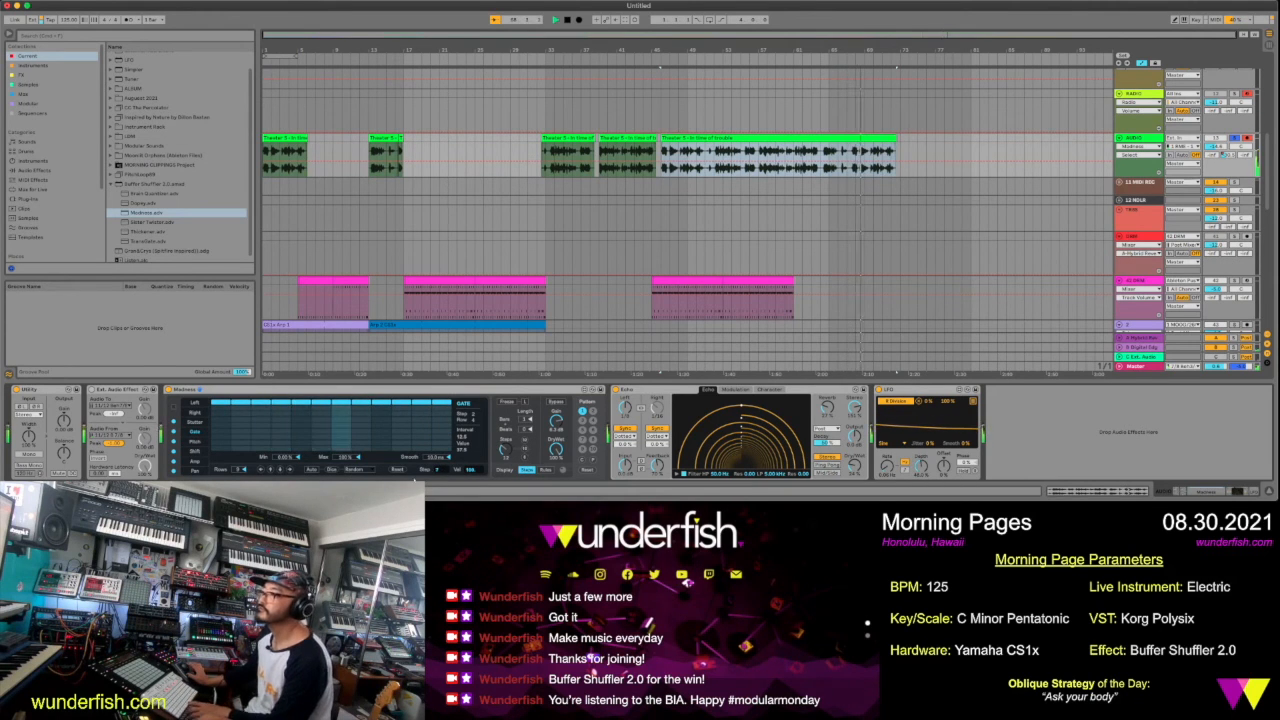
{"action": "left_click", "coordinate": [333, 473]}
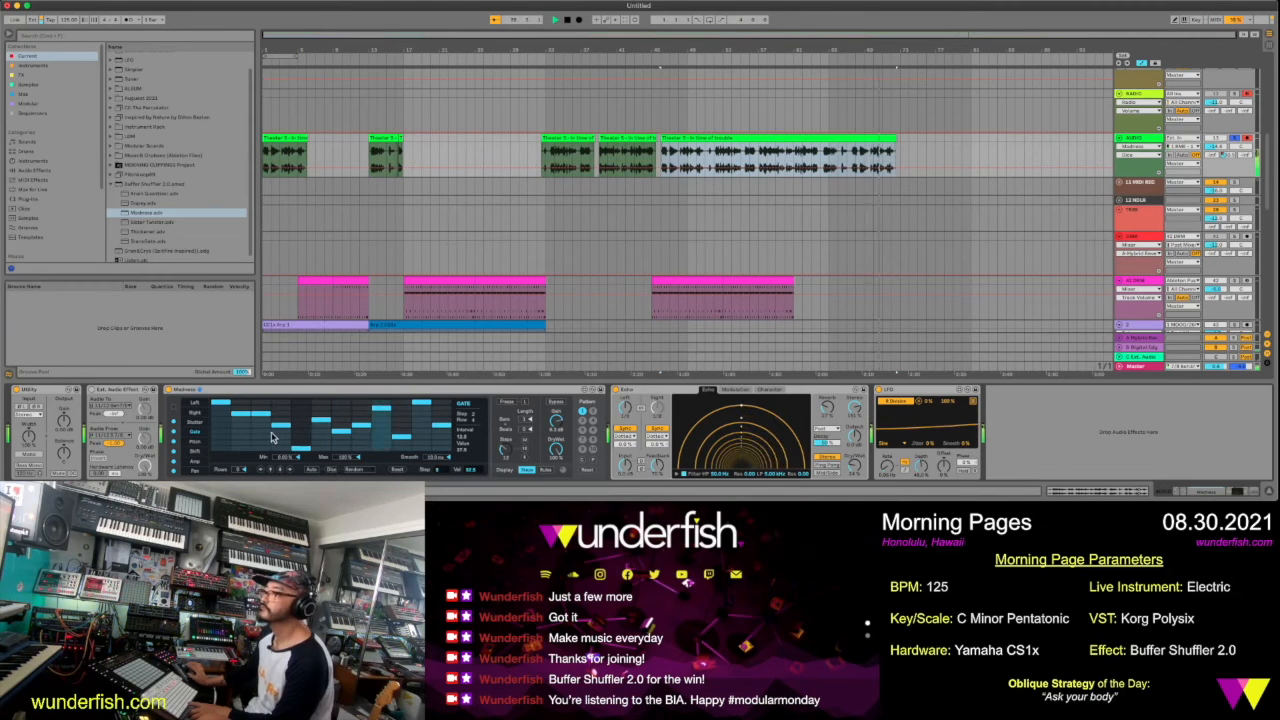
{"action": "left_click_drag", "start_coordinate": [265, 433], "coordinate": [265, 447]}
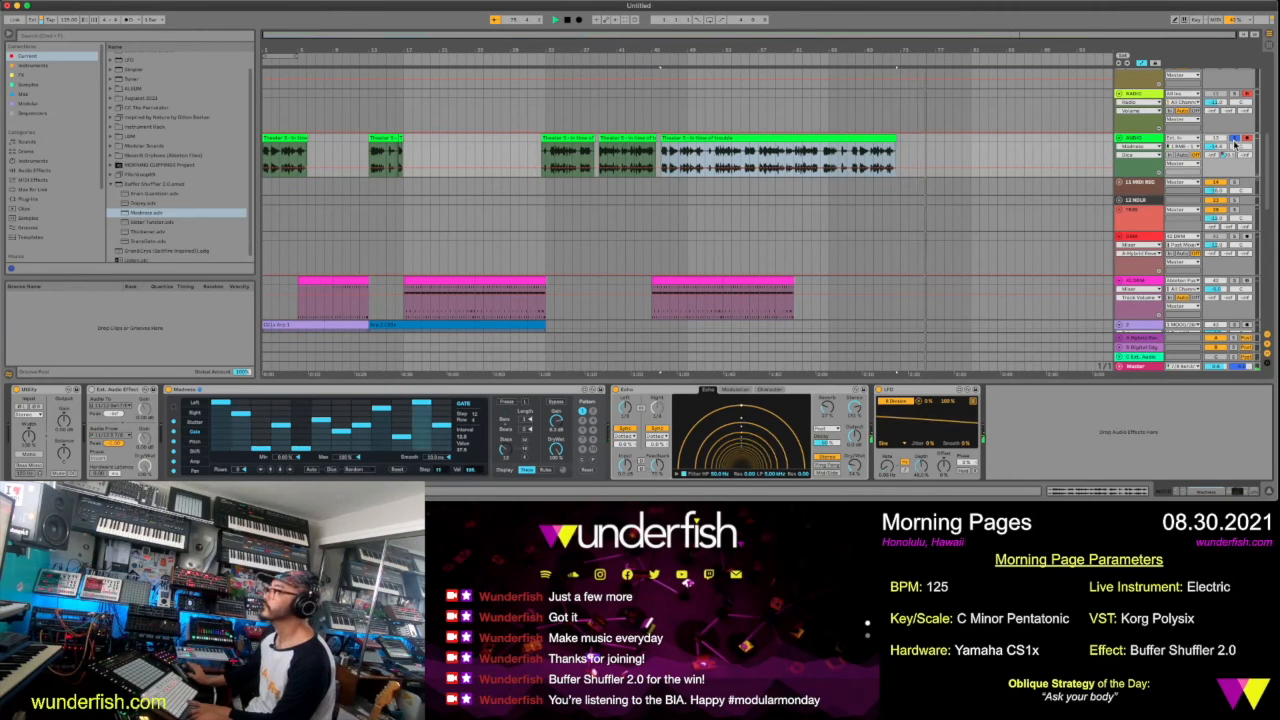
{"action": "key", "text": "space"}
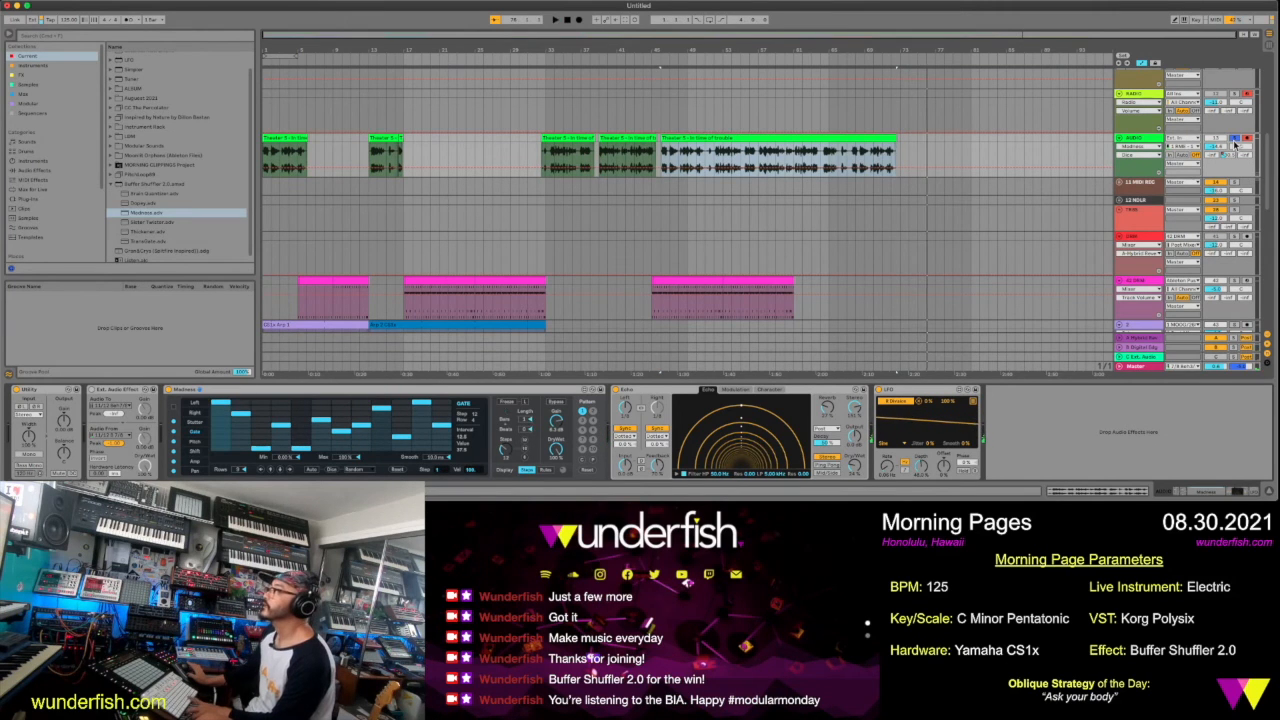
Automate the Madness Bypass on the voice track: on up to the last long voice clip, off from that clip's start
{"action": "left_click", "coordinate": [560, 403]}
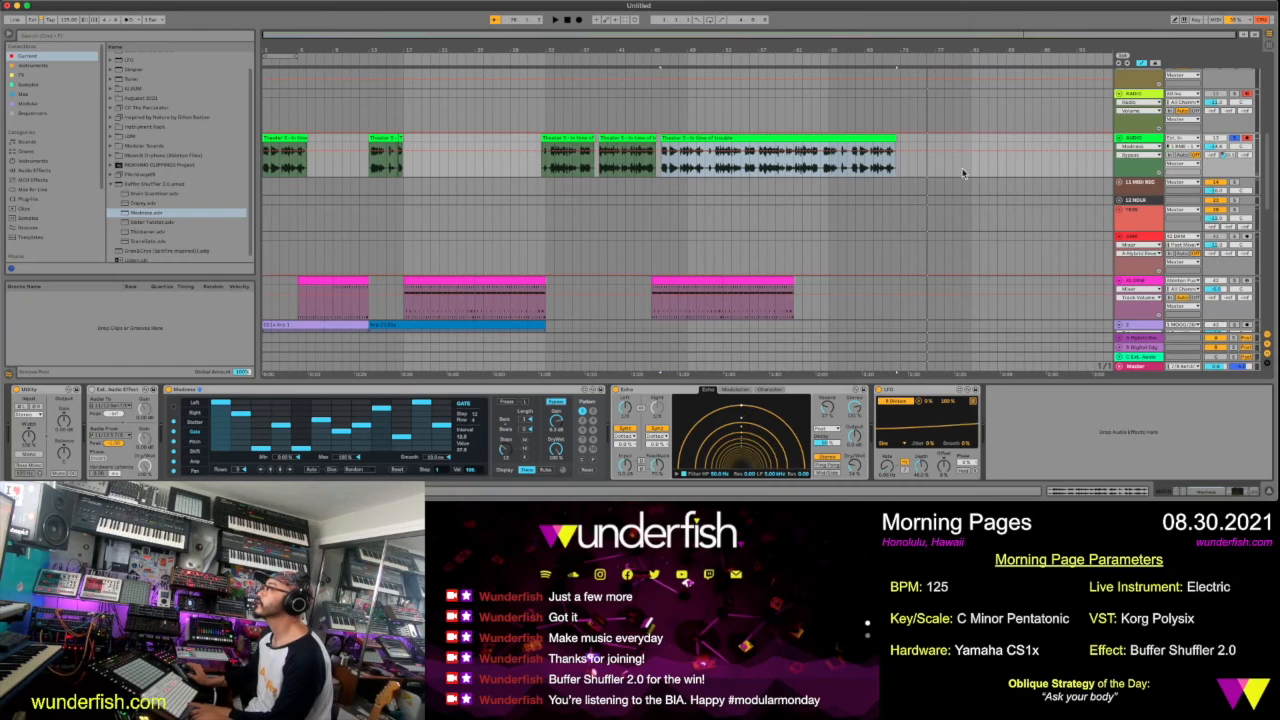
{"action": "left_click", "coordinate": [663, 172]}
{"action": "left_click", "coordinate": [707, 139]}
{"action": "key", "text": "super+d"}
{"action": "left_click", "coordinate": [708, 156]}
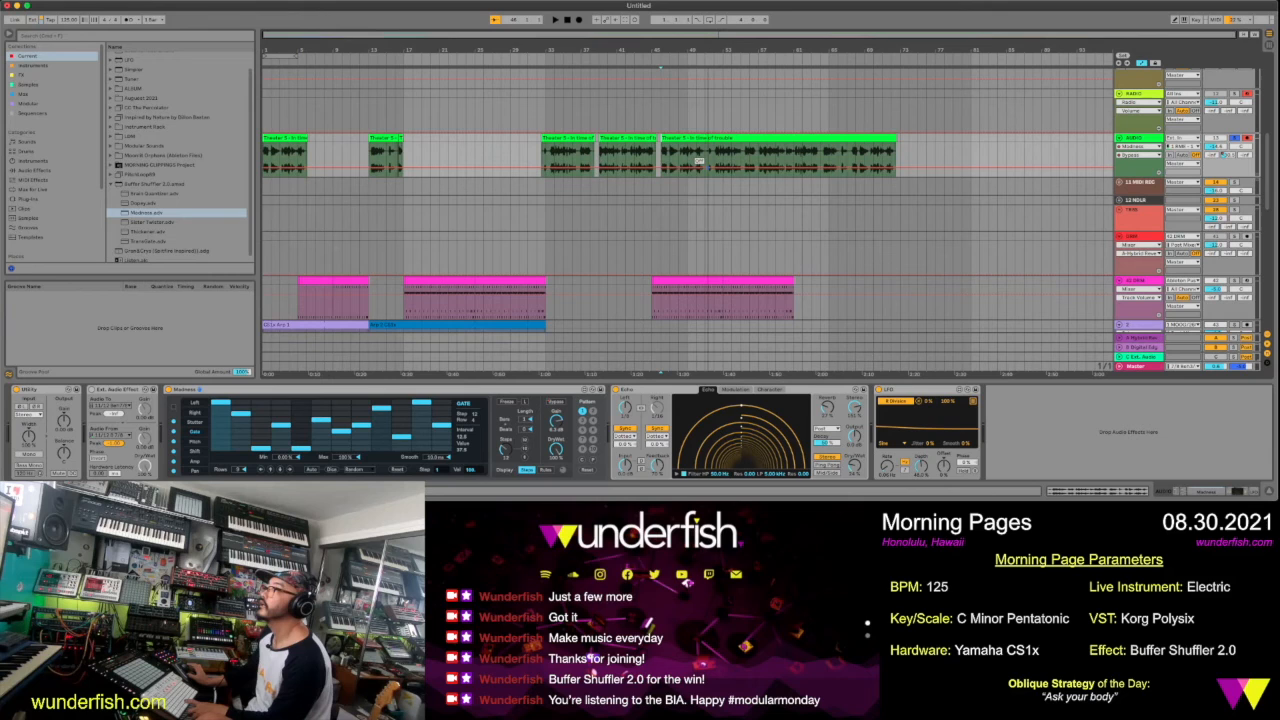
{"action": "left_click_drag", "start_coordinate": [660, 170], "coordinate": [660, 152]}
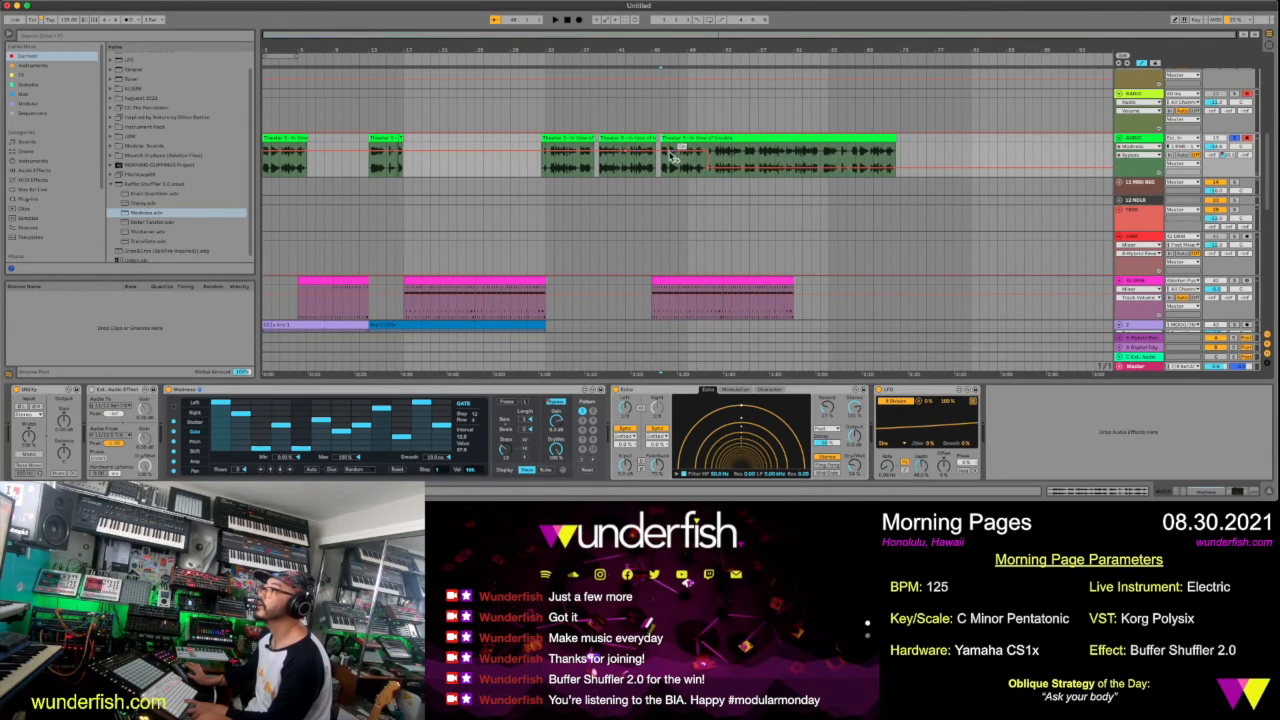
{"action": "left_click_drag", "start_coordinate": [664, 153], "coordinate": [663, 168]}
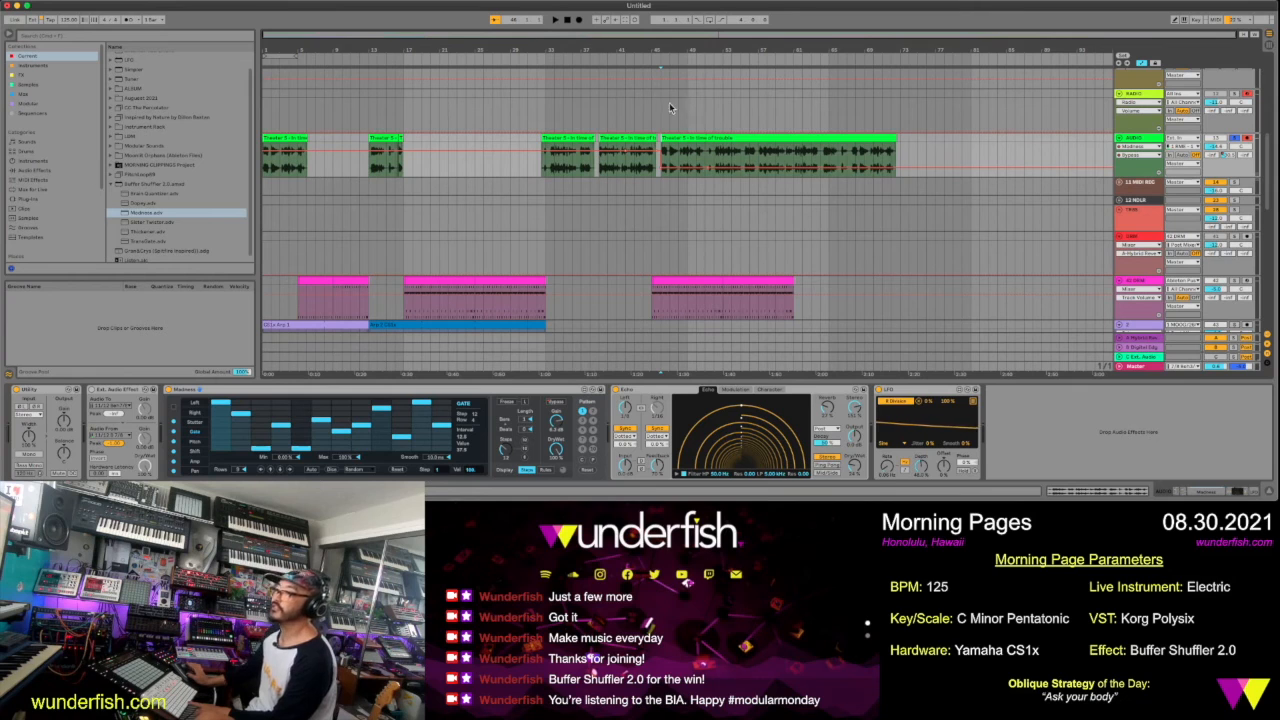
Play the last section with the voice track unsoloed, lower that track's volume slightly and open the long voice clip's sample view
{"action": "left_click", "coordinate": [625, 59]}
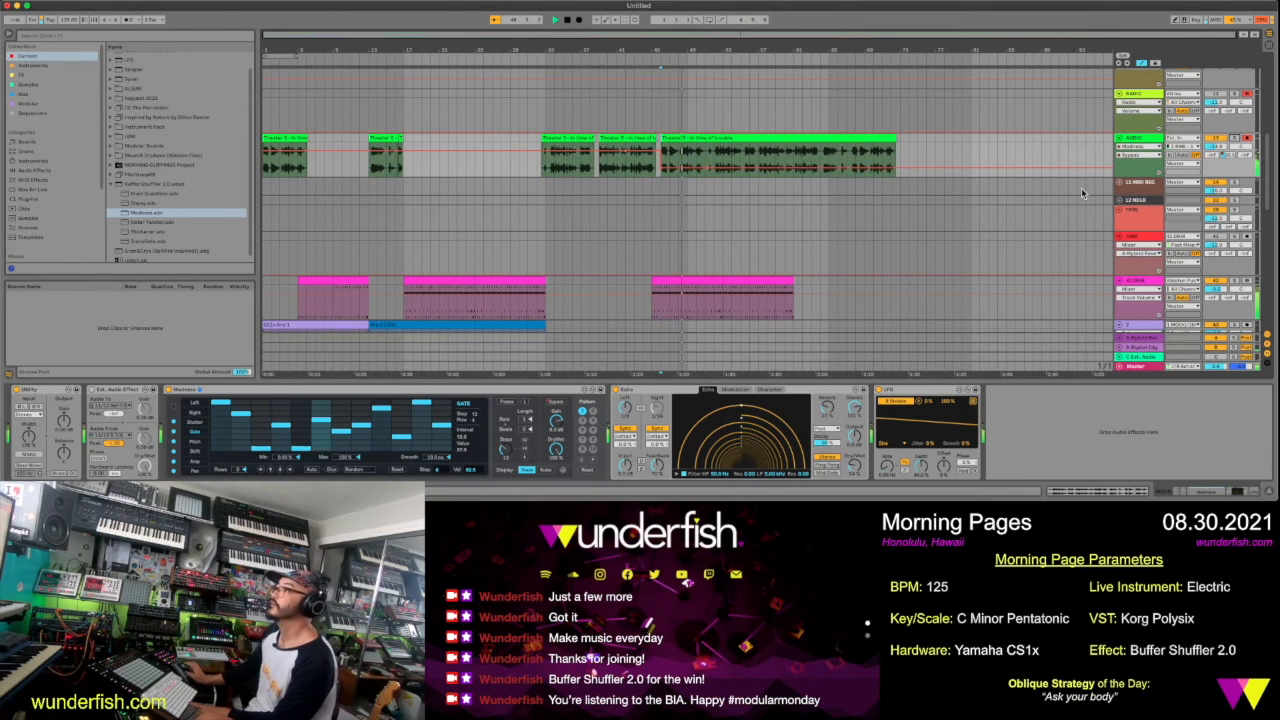
{"action": "scroll", "coordinate": [1081, 187], "scroll_direction": "down", "scroll_amount": 2}
{"action": "left_click_drag", "start_coordinate": [1214, 116], "coordinate": [1214, 121]}
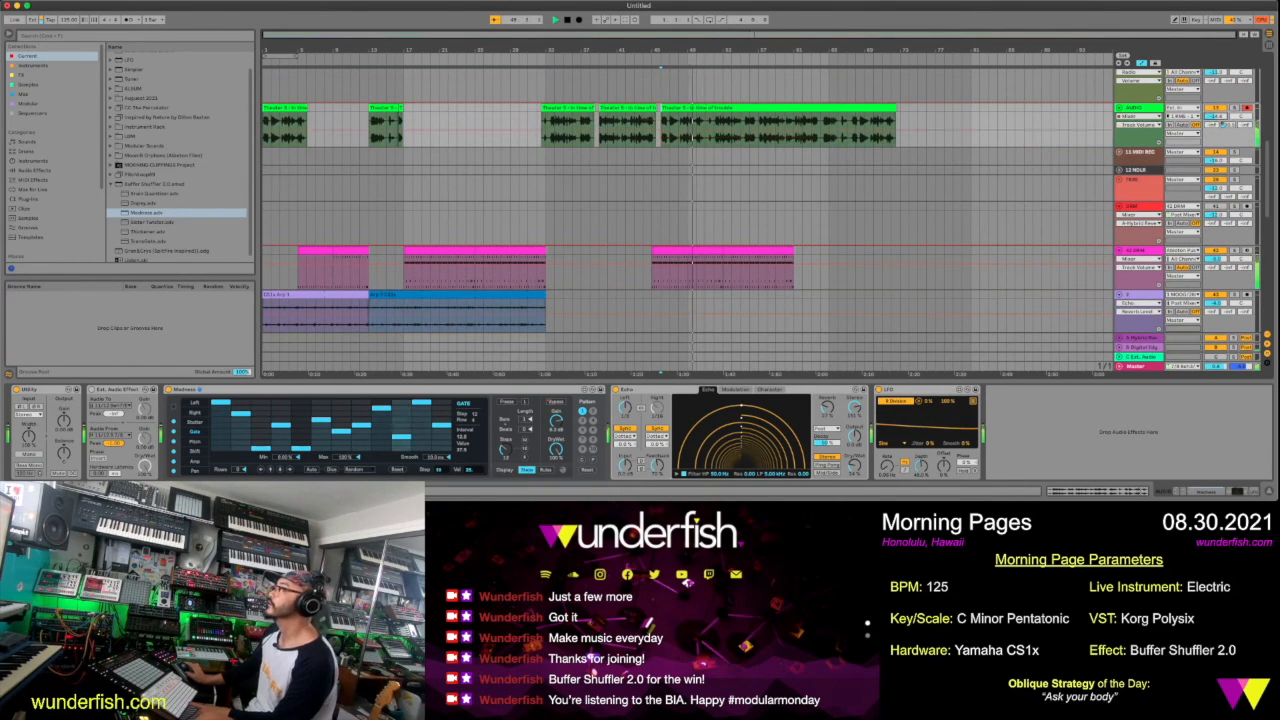
{"action": "left_click", "coordinate": [875, 106]}
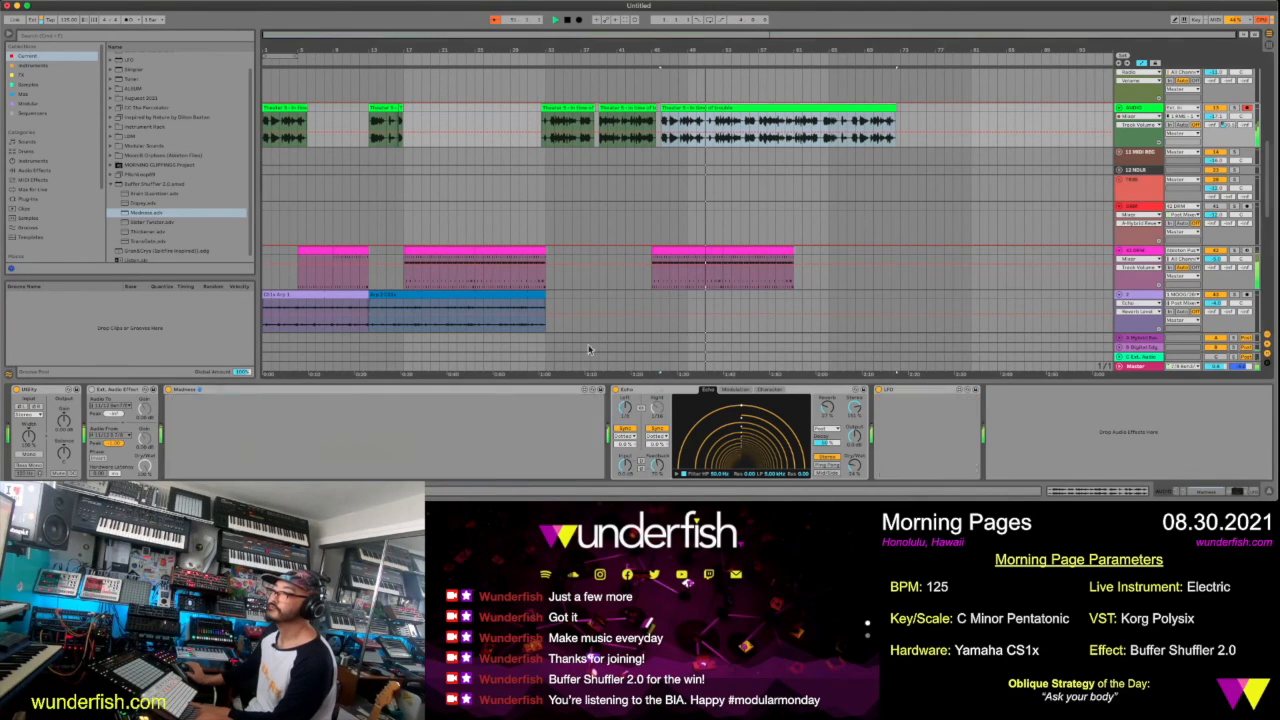
{"action": "key", "text": "shift+Tab"}
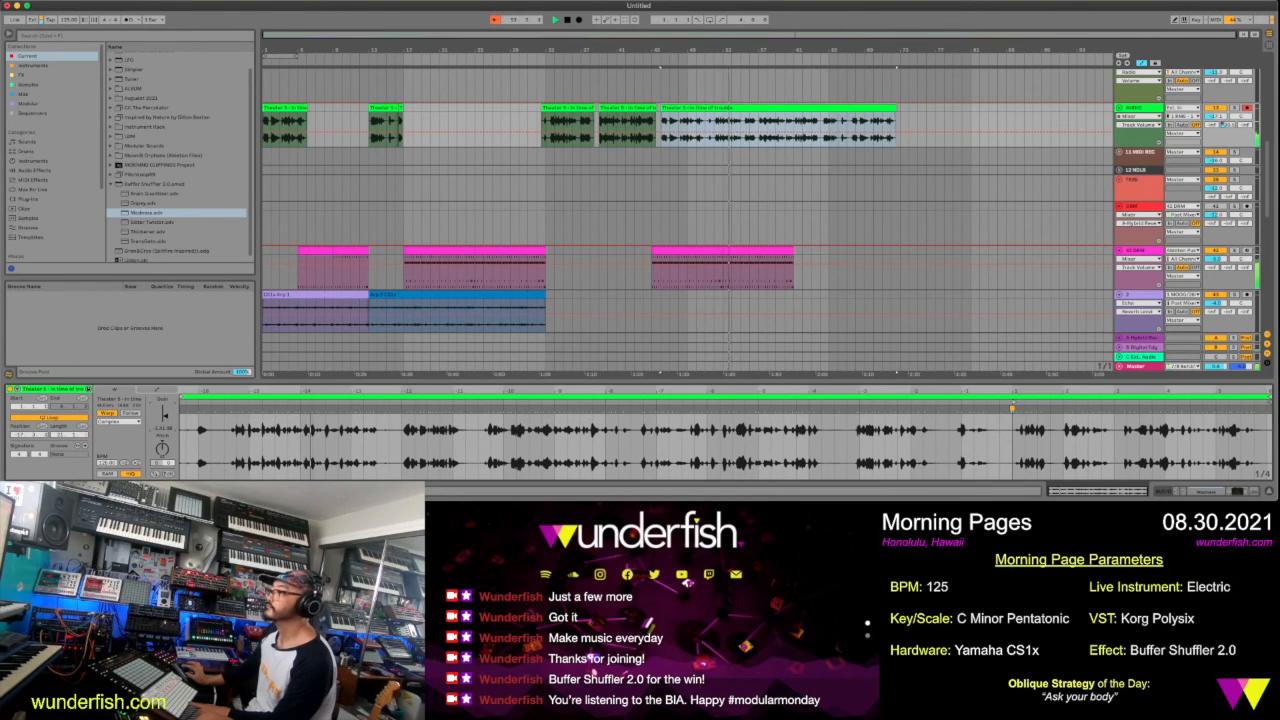
{"action": "key", "text": "space"}
Move the second half of the last pink drum section one bar later, so it starts at about bar 54
{"action": "scroll", "coordinate": [707, 264], "scroll_direction": "up", "scroll_amount": 5}
{"action": "scroll", "coordinate": [707, 264], "scroll_direction": "down", "scroll_amount": 5}
{"action": "scroll", "coordinate": [706, 262], "scroll_direction": "down", "scroll_amount": 3}
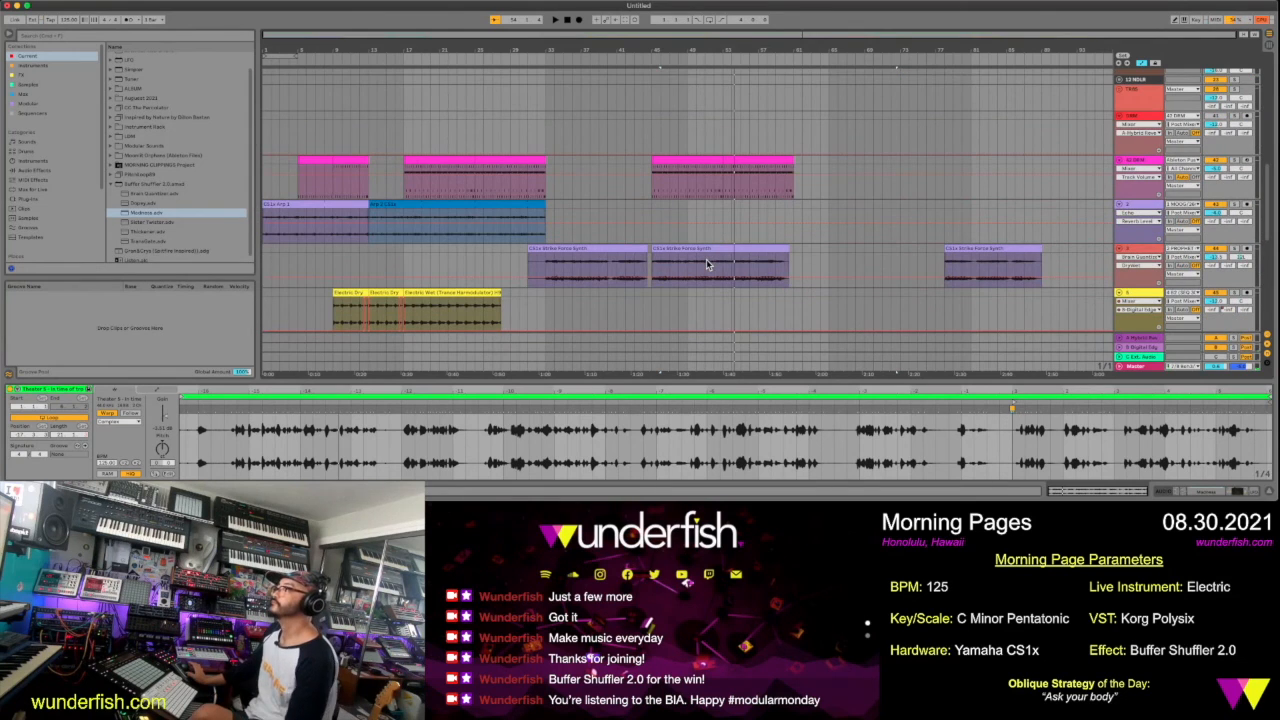
{"action": "left_click", "coordinate": [693, 159]}
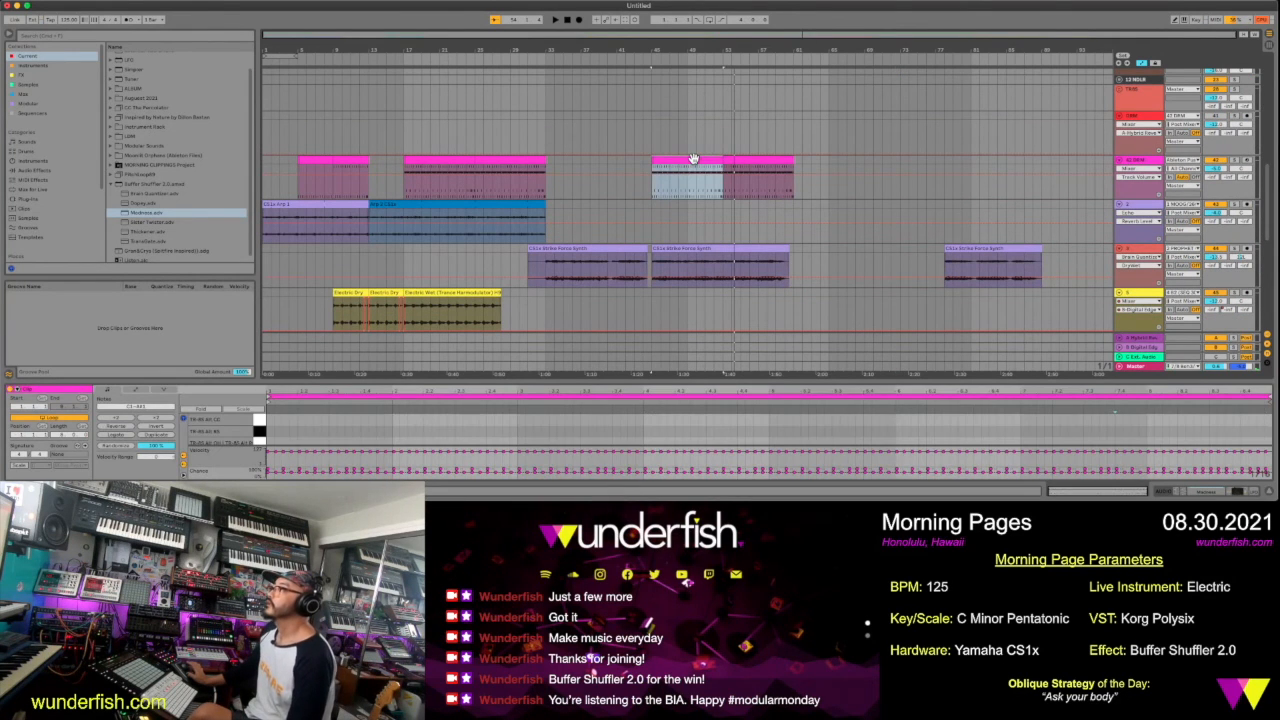
{"action": "left_click", "coordinate": [733, 160]}
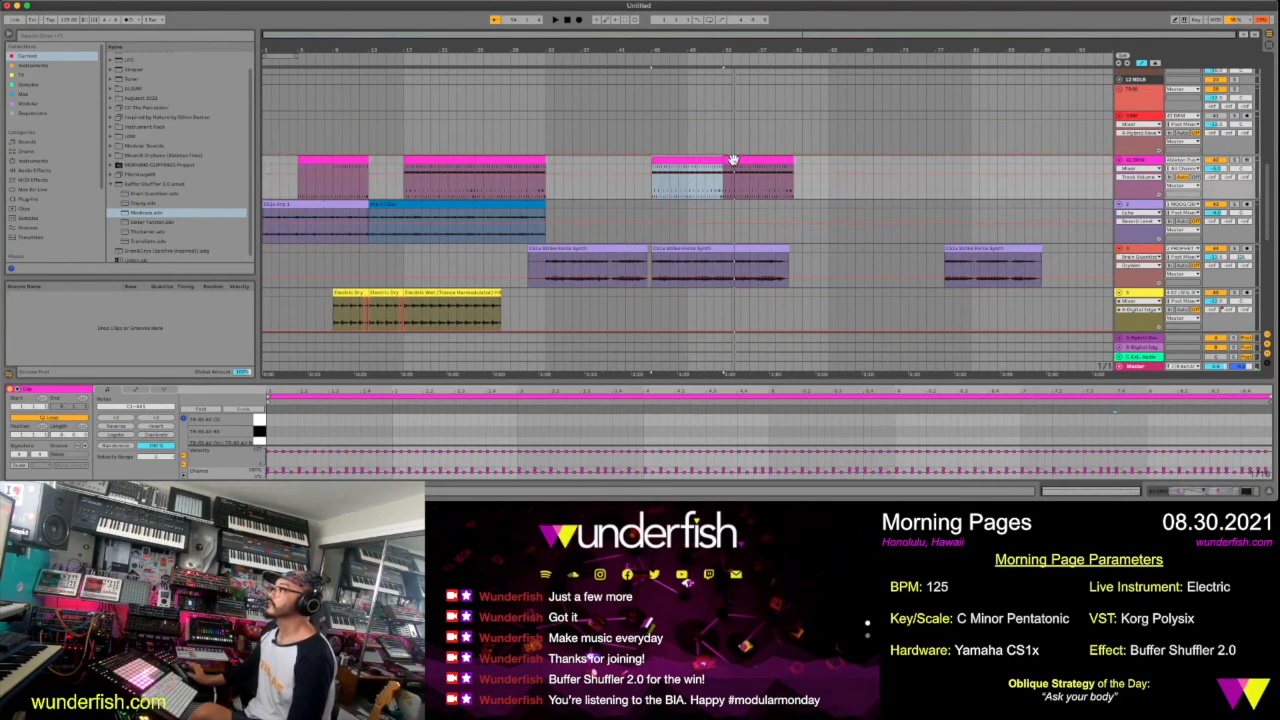
{"action": "left_click", "coordinate": [733, 160]}
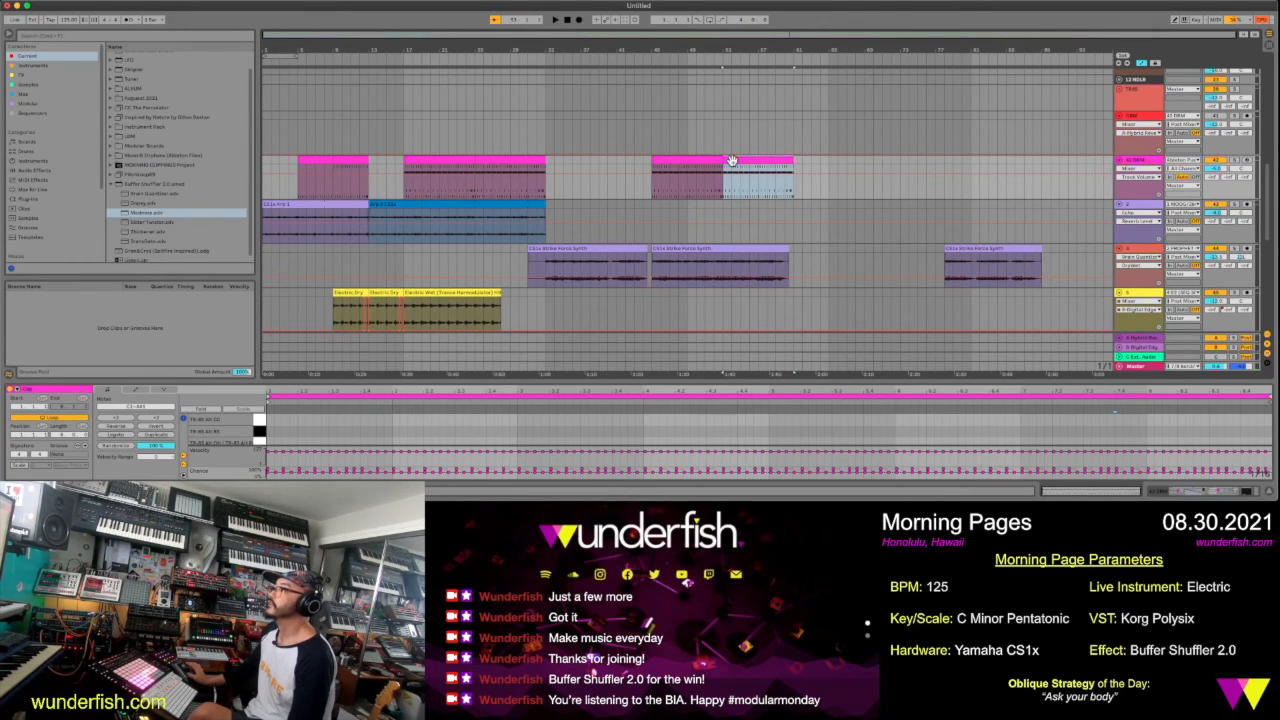
{"action": "scroll", "coordinate": [732, 160], "scroll_direction": "up", "scroll_amount": 3}
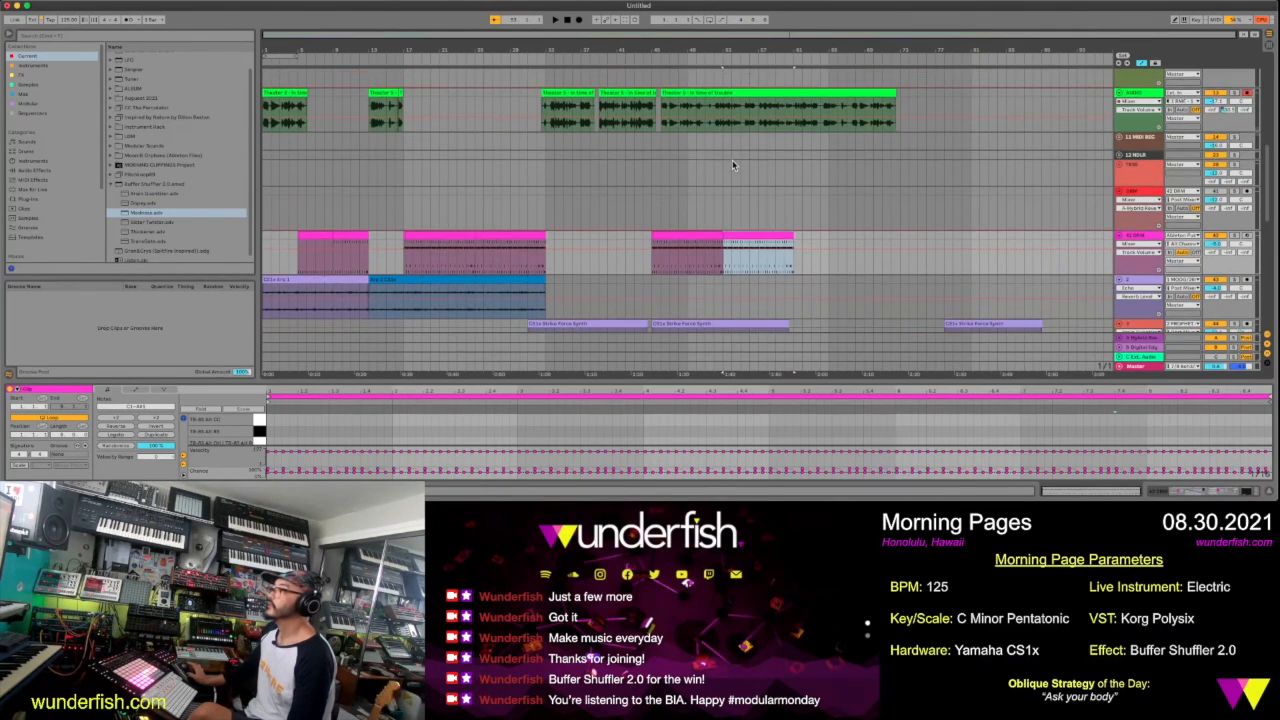
{"action": "left_click_drag", "start_coordinate": [739, 218], "coordinate": [750, 222]}
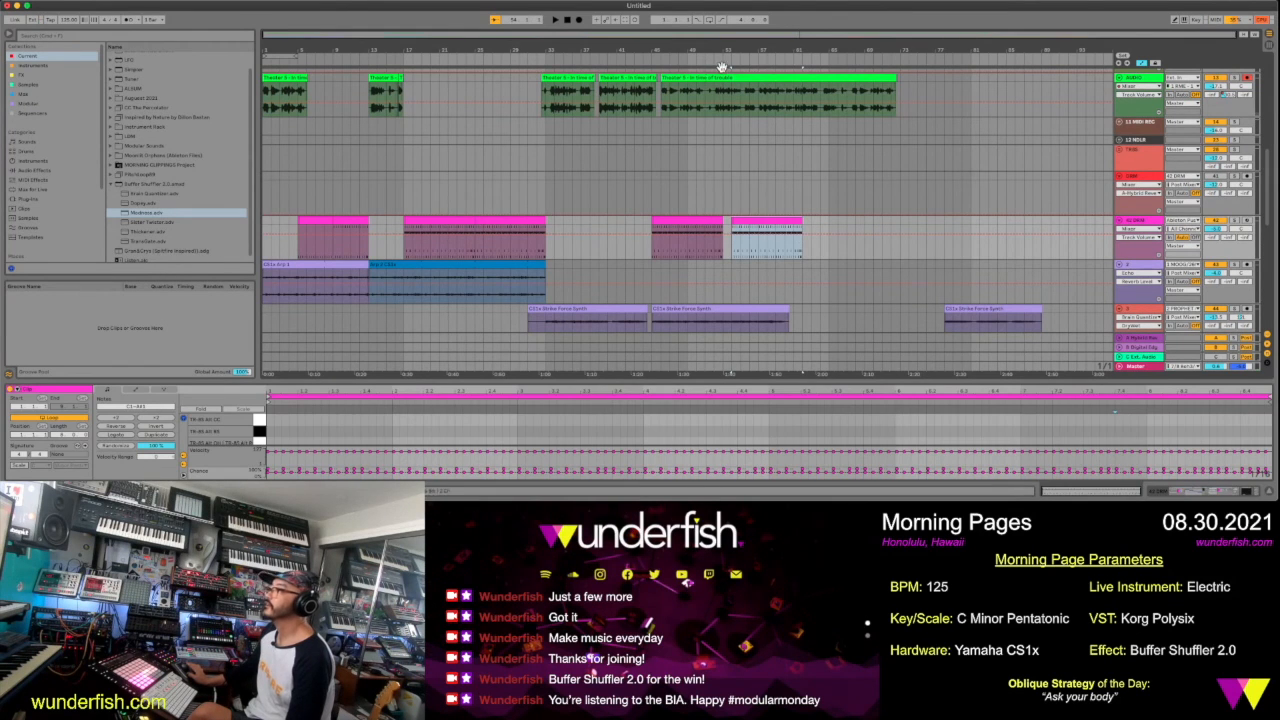
Play from about bar 54 and move the Dopey Buff clip from the modular track to the VST track, starting at about bar 53
{"action": "key", "text": "space"}
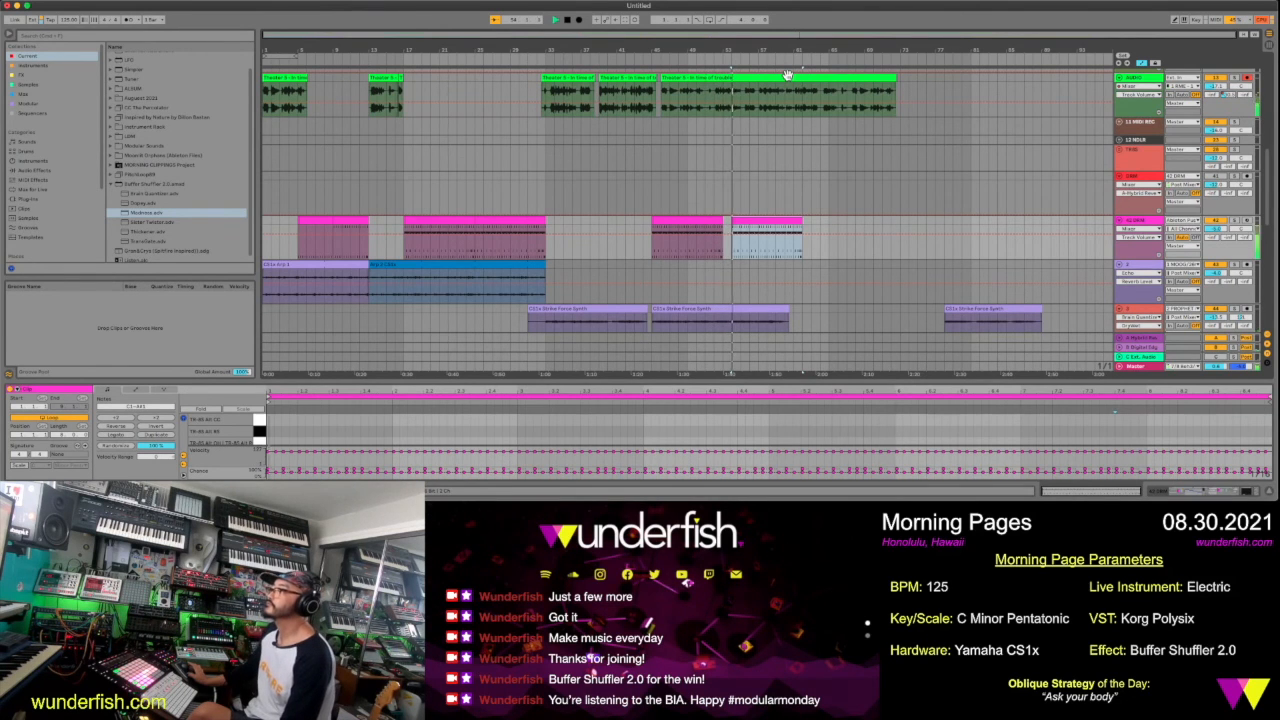
{"action": "scroll", "coordinate": [787, 75], "scroll_direction": "down", "scroll_amount": 3}
{"action": "scroll", "coordinate": [787, 75], "scroll_direction": "down", "scroll_amount": 5}
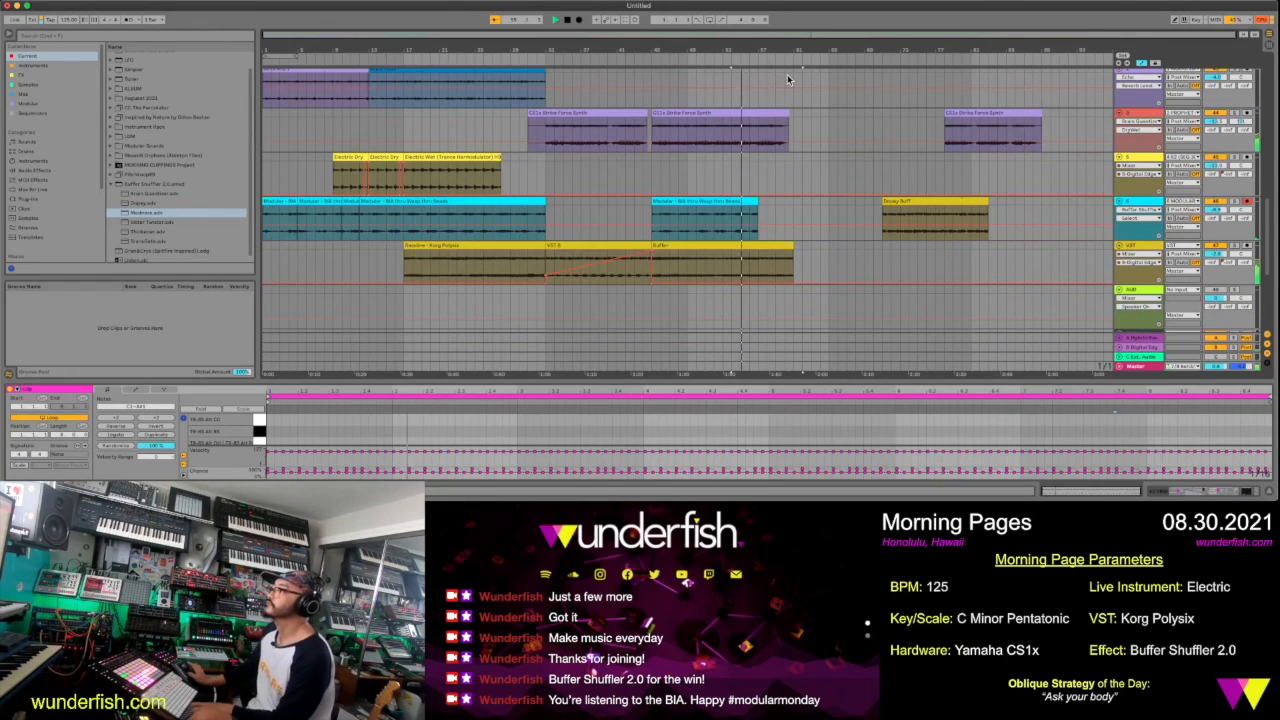
{"action": "left_click", "coordinate": [901, 202]}
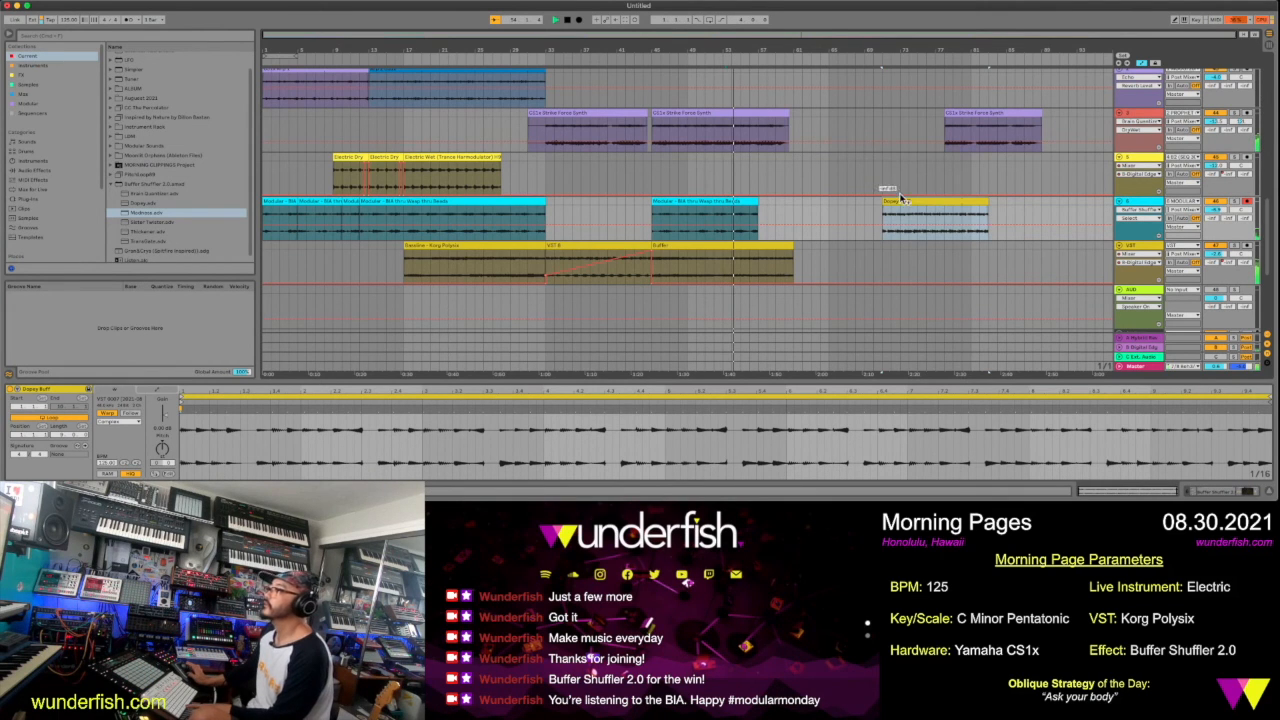
{"action": "left_click_drag", "start_coordinate": [901, 200], "coordinate": [745, 274]}
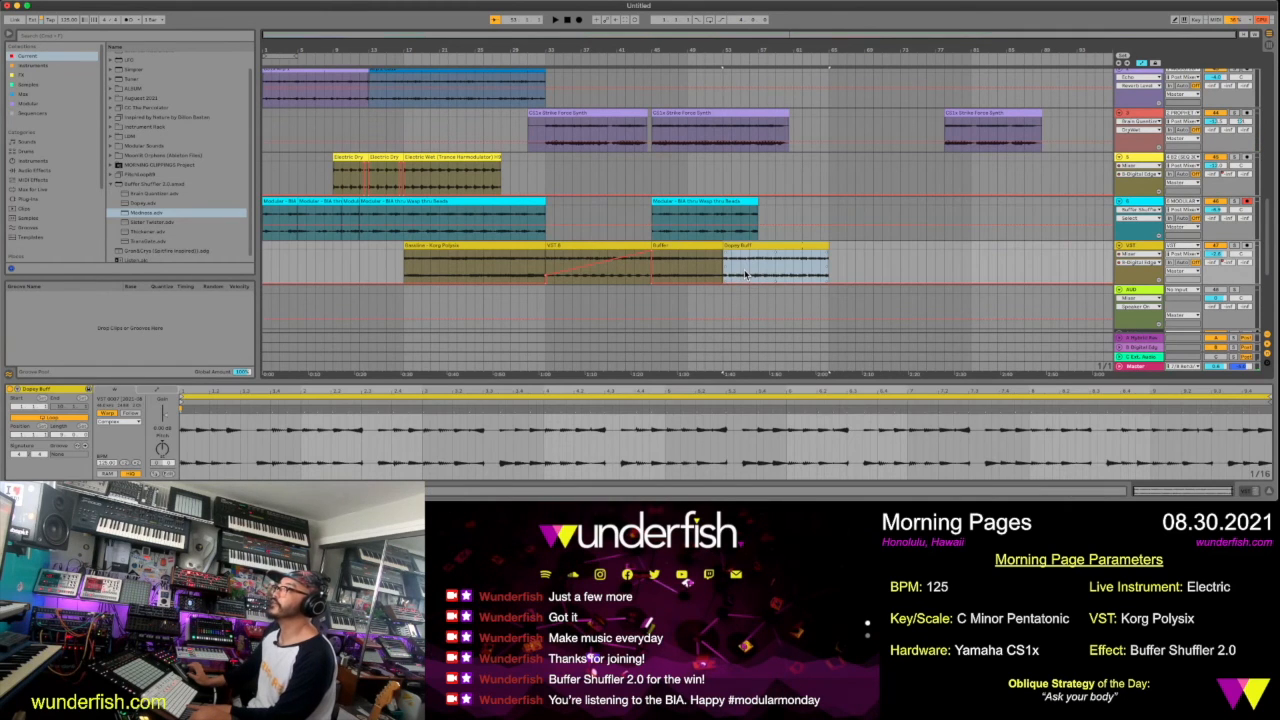
Play from about bar 51, move the last CS1x Strike Force Synth clip to about bar 61 and show its track volume automation
{"action": "left_click", "coordinate": [706, 60]}
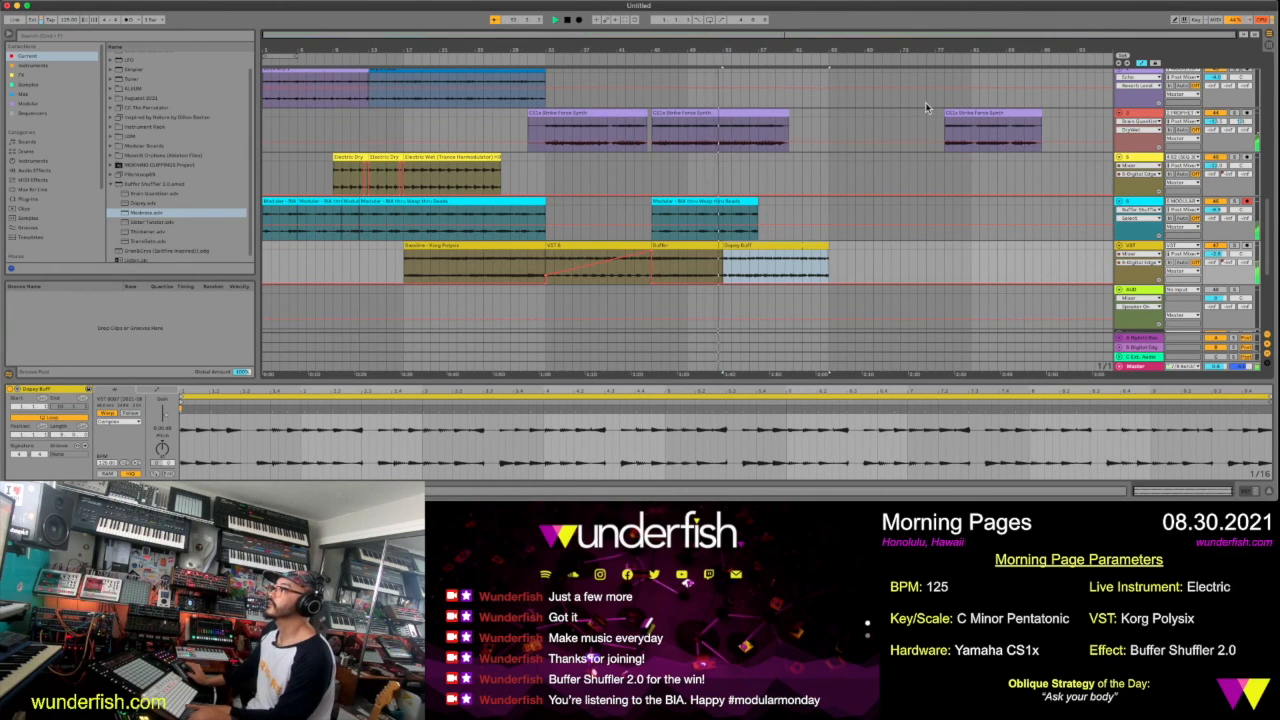
{"action": "left_click_drag", "start_coordinate": [960, 115], "coordinate": [811, 128]}
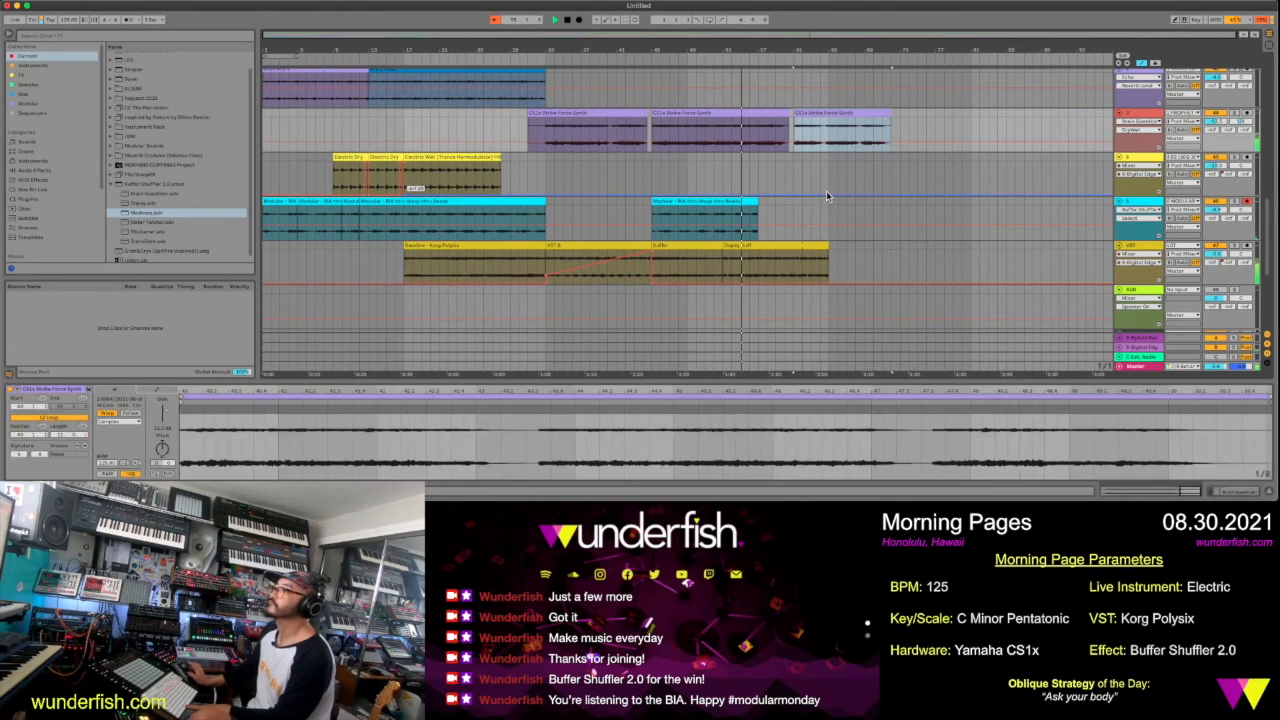
{"action": "left_click", "coordinate": [1215, 124]}
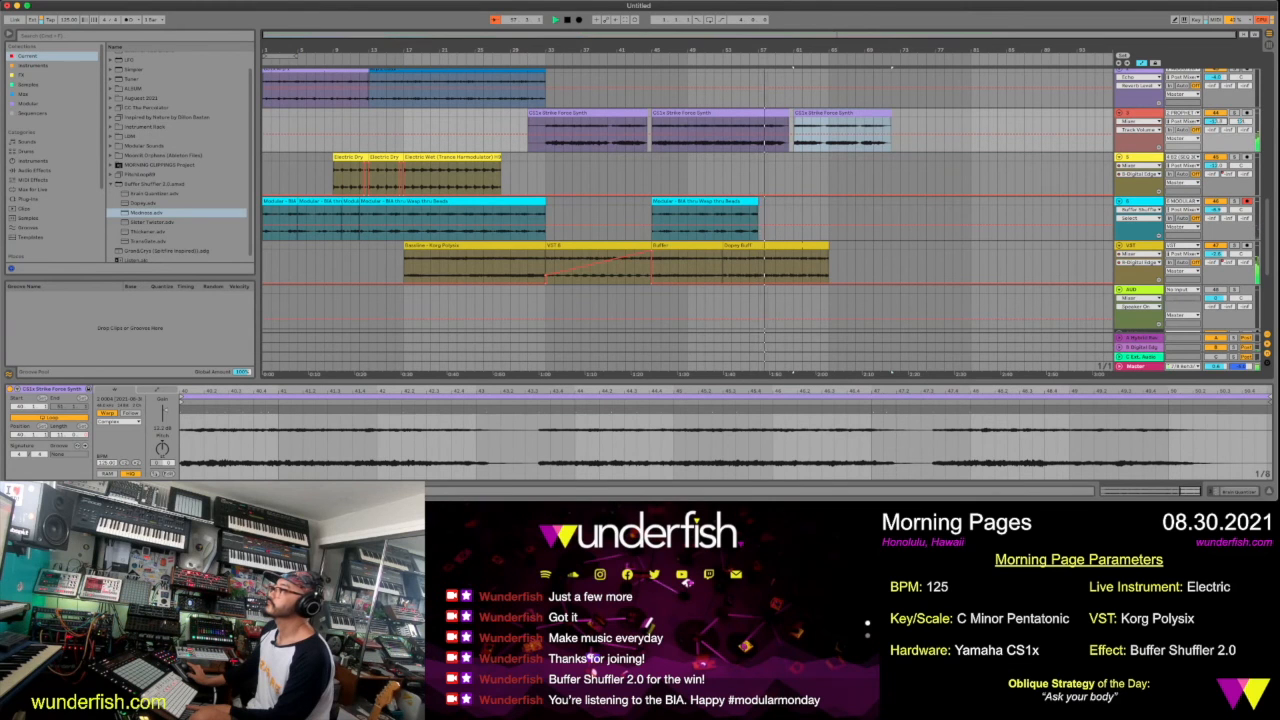
Extend the end of the last pink drum clip to about the middle of bar 68 and stop playback
{"action": "scroll", "coordinate": [1002, 143], "scroll_direction": "up", "scroll_amount": 5}
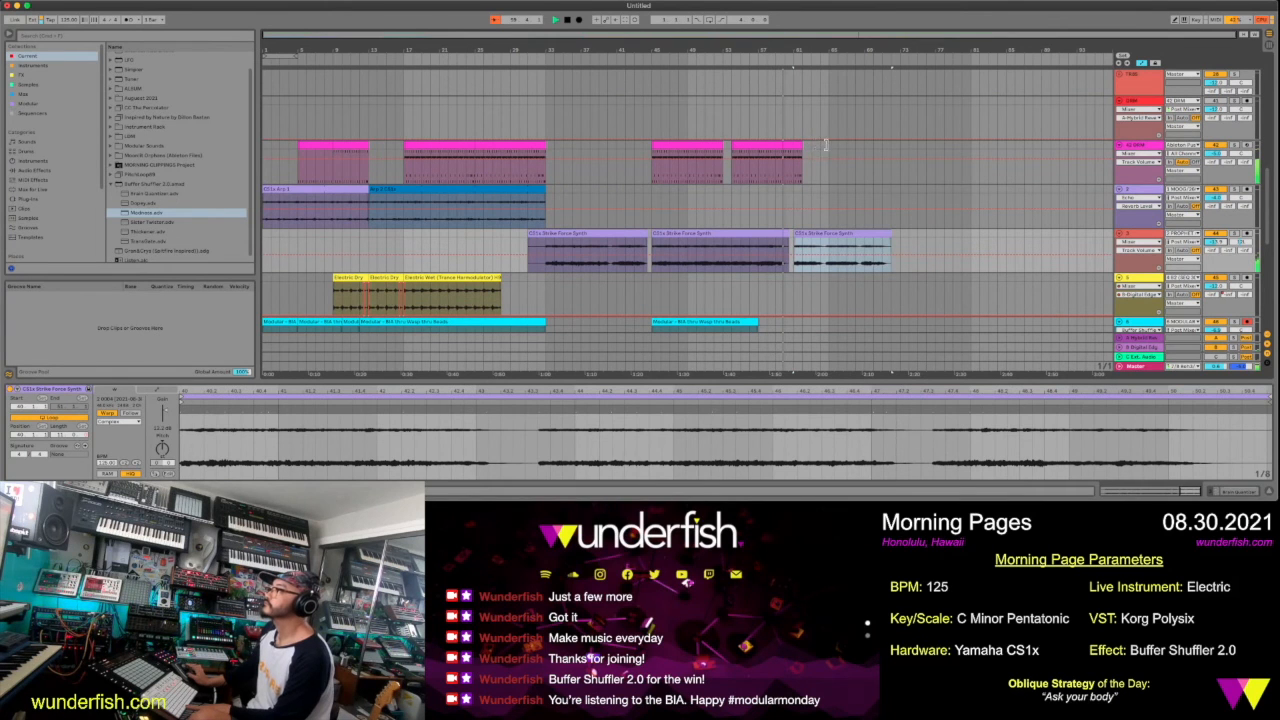
{"action": "left_click_drag", "start_coordinate": [802, 146], "coordinate": [828, 146]}
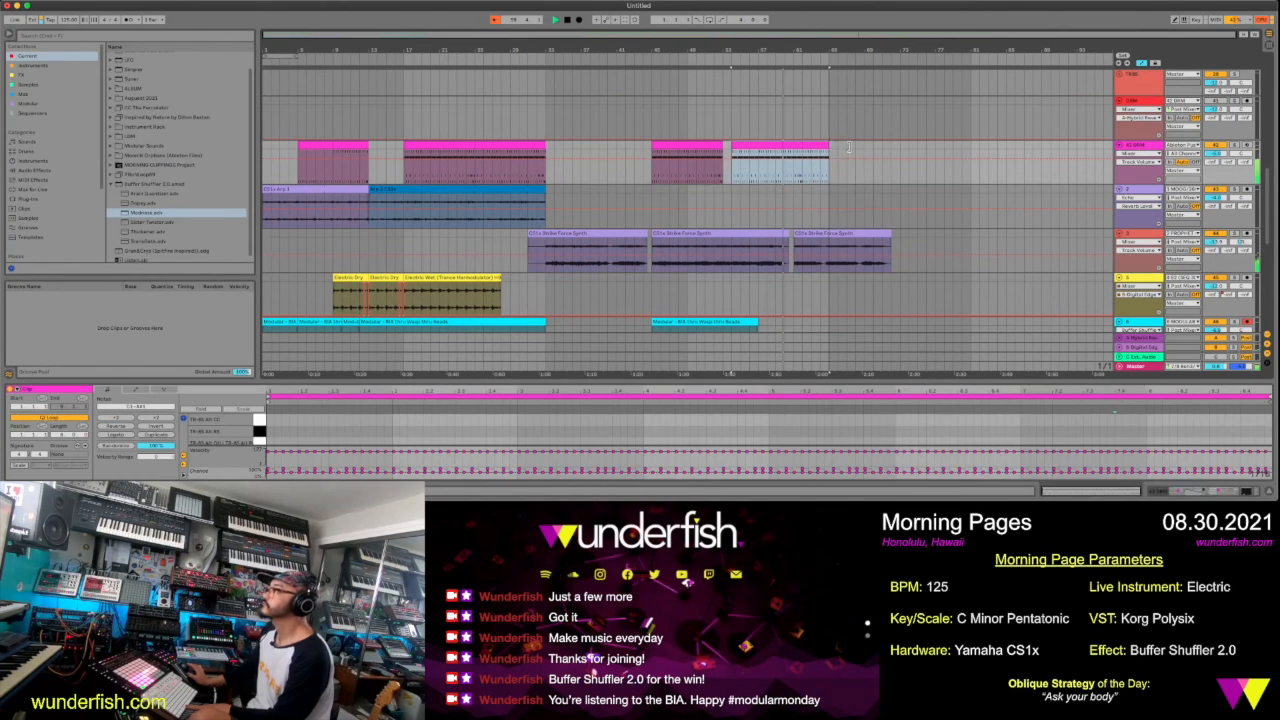
{"action": "left_click_drag", "start_coordinate": [828, 146], "coordinate": [855, 146]}
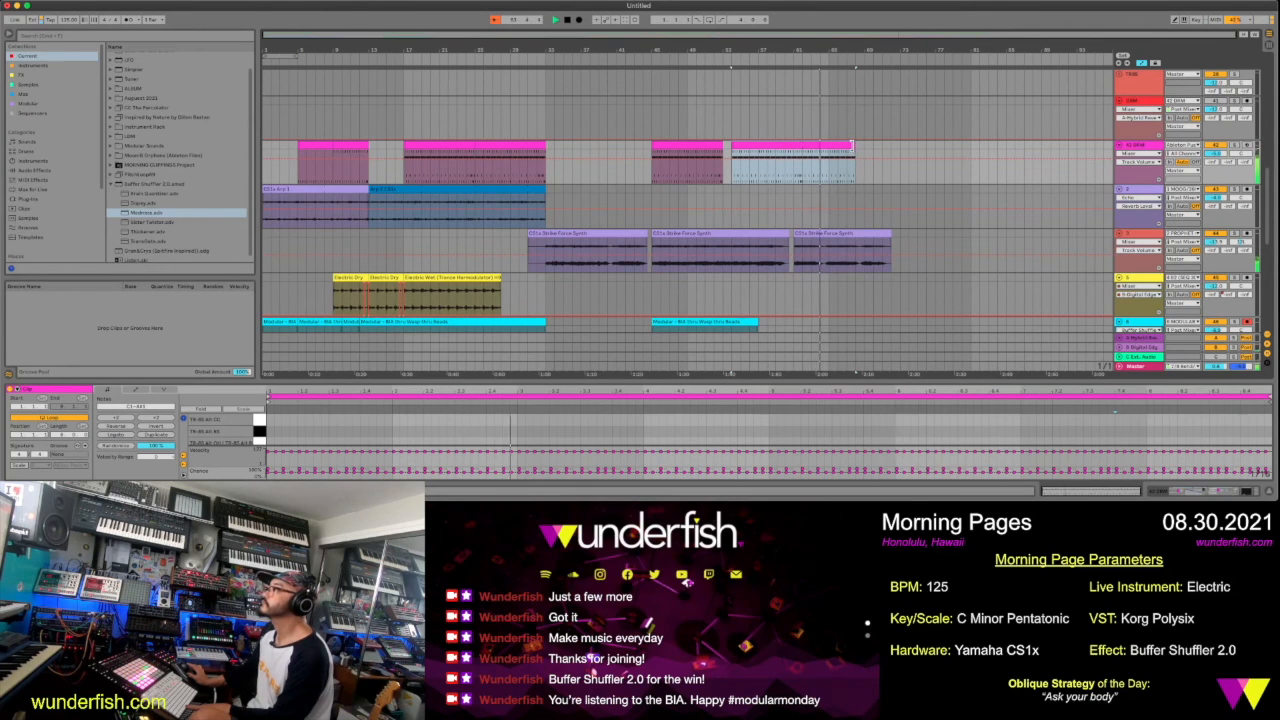
{"action": "left_click_drag", "start_coordinate": [867, 50], "coordinate": [851, 87]}
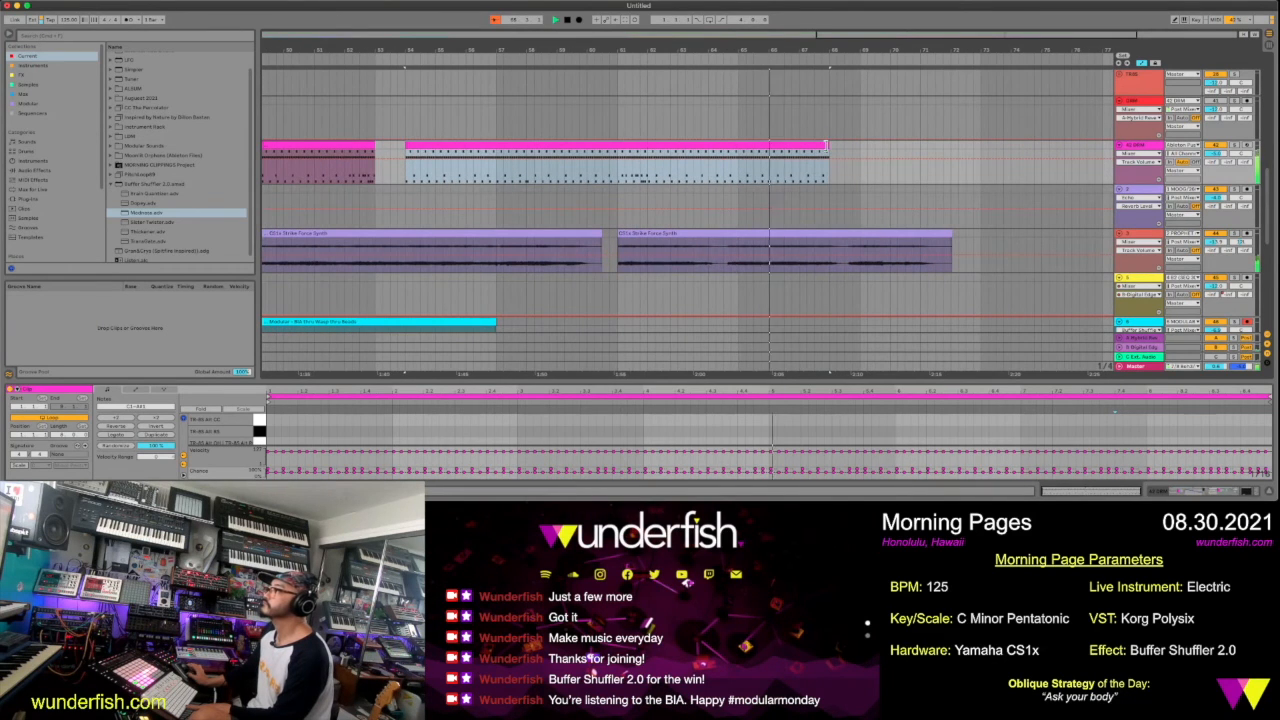
{"action": "left_click_drag", "start_coordinate": [828, 146], "coordinate": [845, 147]}
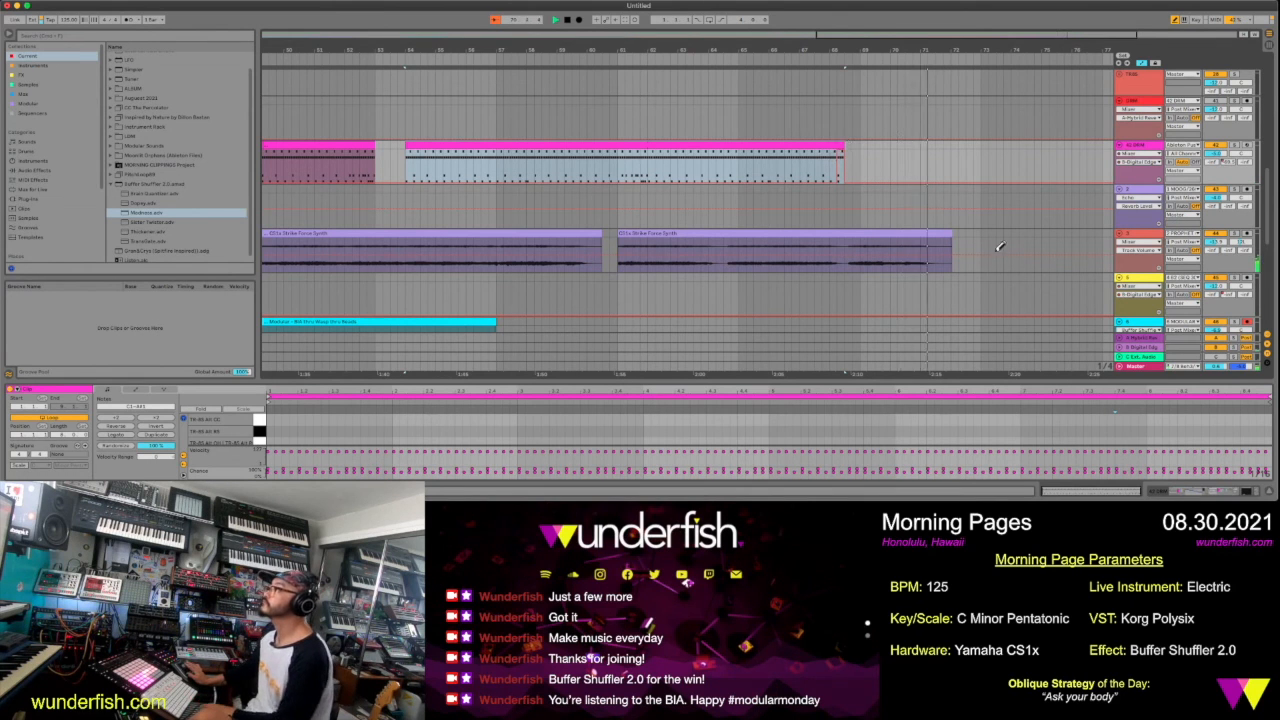
{"action": "scroll", "coordinate": [1000, 247], "scroll_direction": "down", "scroll_amount": 4}
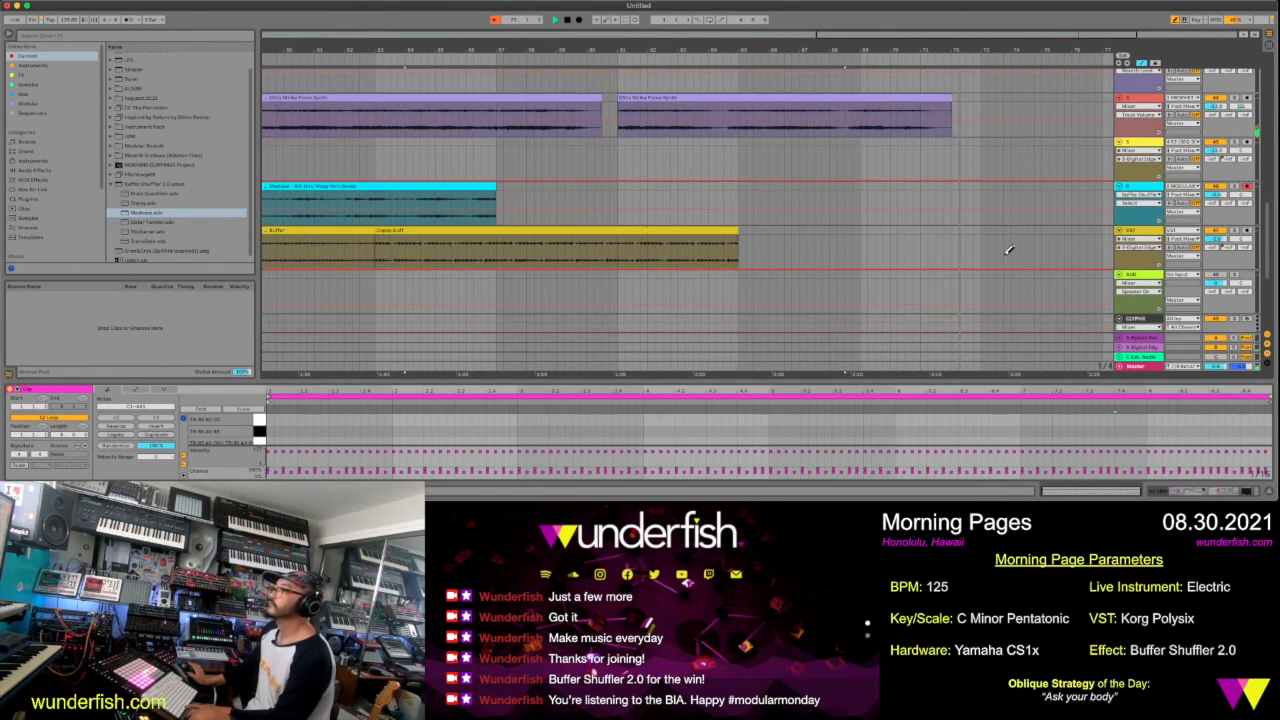
{"action": "scroll", "coordinate": [1008, 250], "scroll_direction": "down", "scroll_amount": 2}
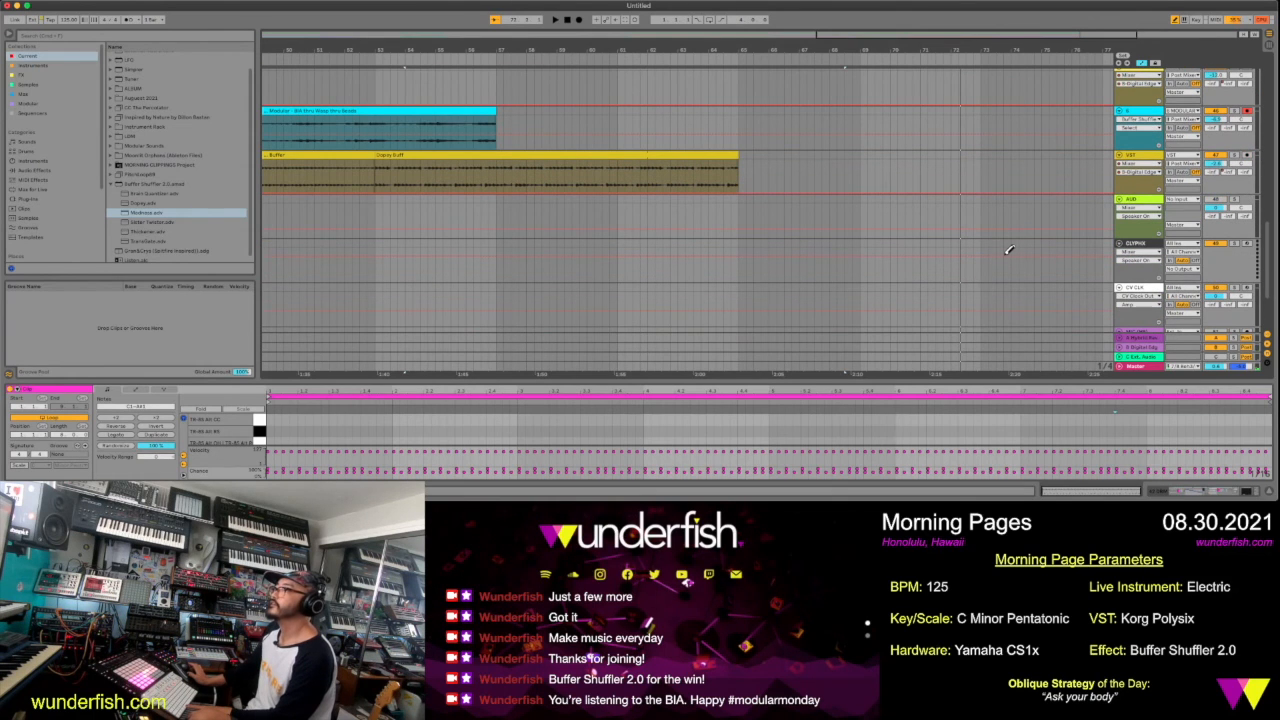
Copy the CS1x Arp 1 clip within its own track so the copy starts at bar 45
{"action": "left_click_drag", "start_coordinate": [564, 50], "coordinate": [566, 10]}
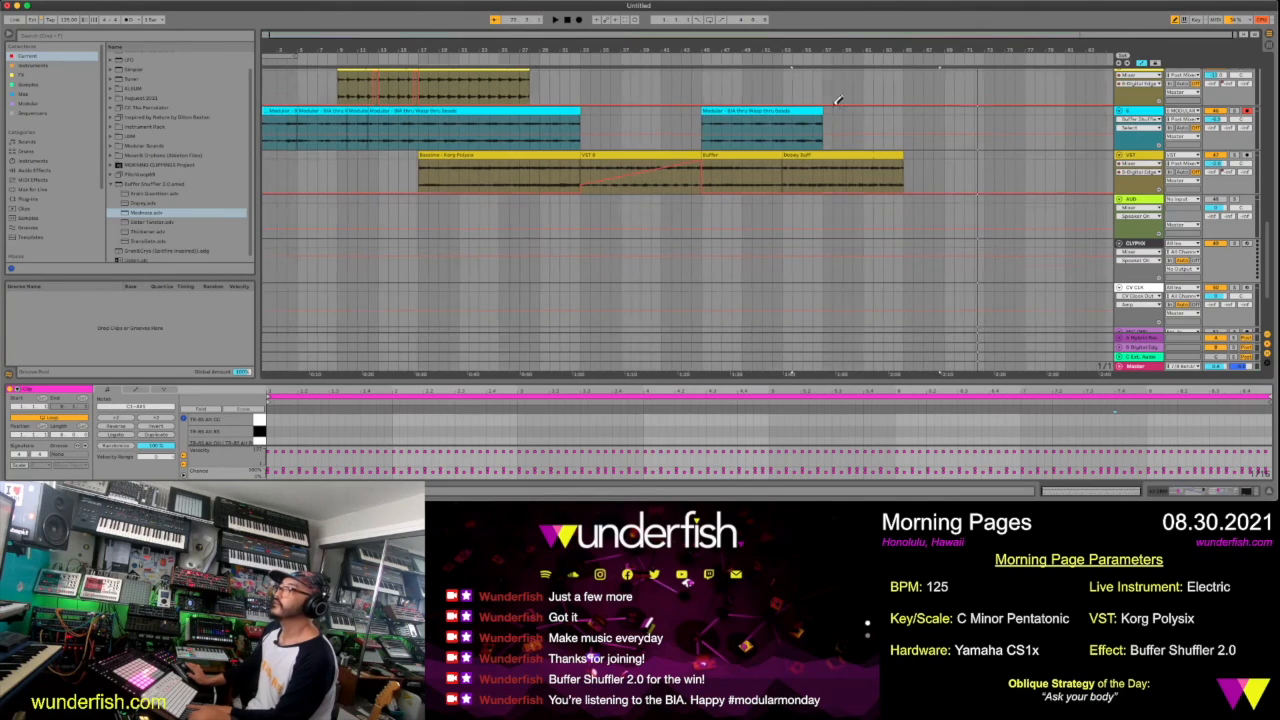
{"action": "scroll", "coordinate": [706, 97], "scroll_direction": "up", "scroll_amount": 4}
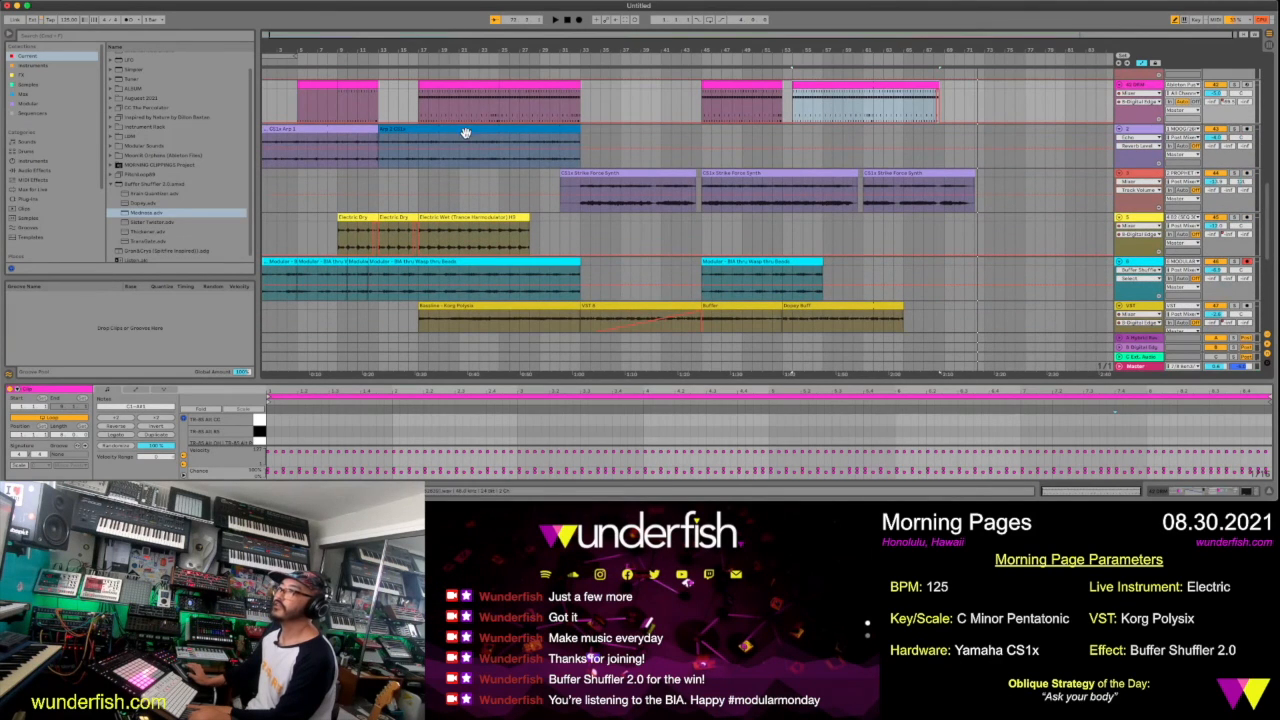
{"action": "left_click", "coordinate": [465, 131]}
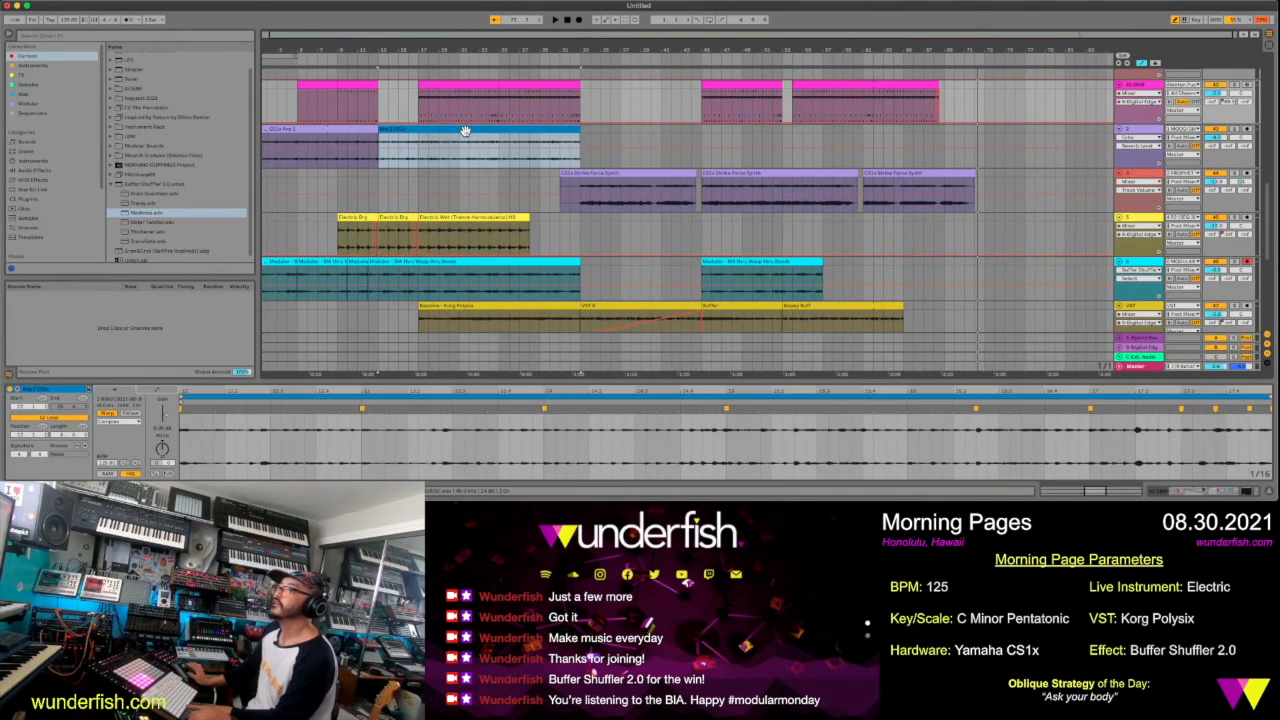
{"action": "key", "text": "space"}
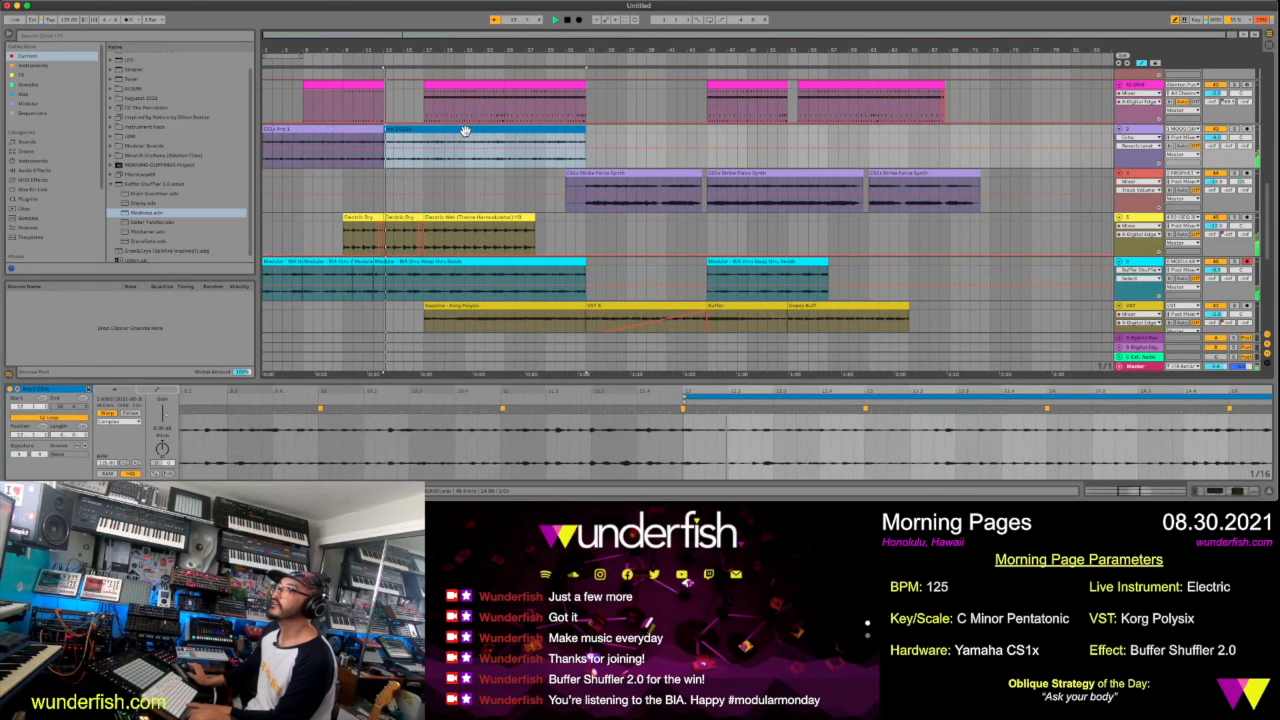
{"action": "left_click", "coordinate": [313, 131]}
{"action": "left_click_drag", "start_coordinate": [315, 131], "coordinate": [763, 133]}
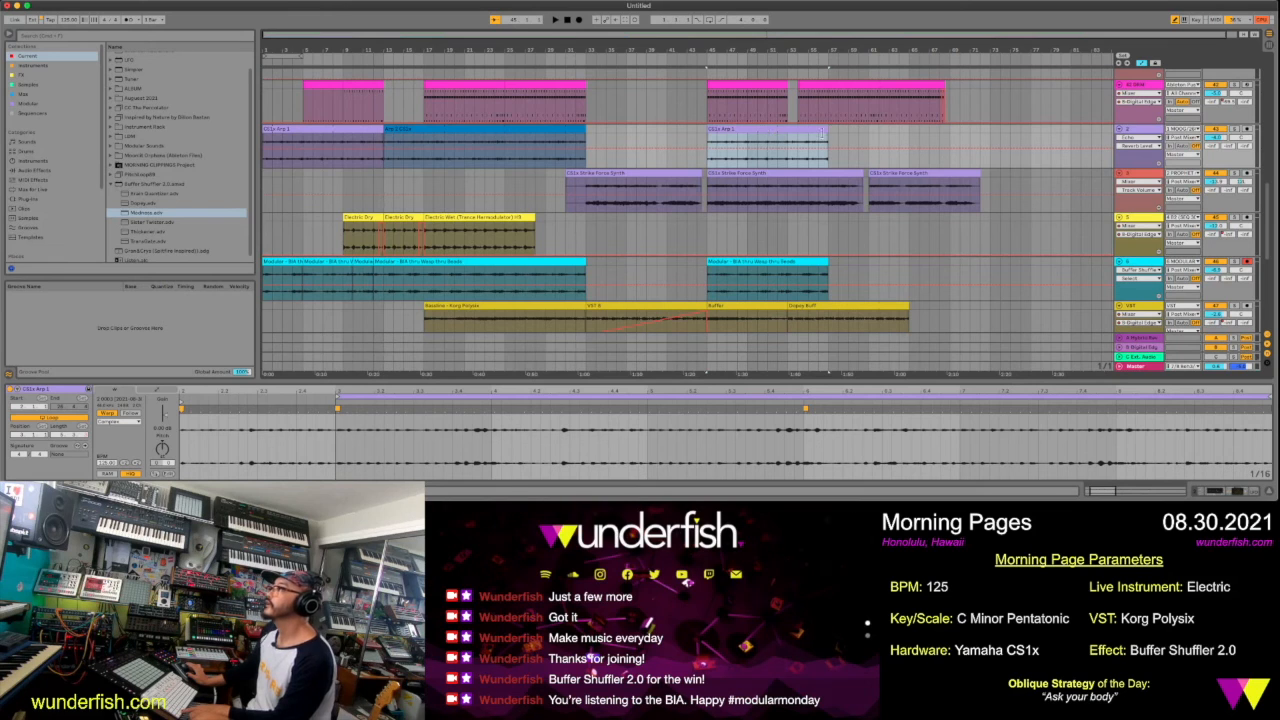
Copy the Arp 2 CS1x clip to bar 53 and shorten the copy to end at about the middle of bar 60
{"action": "left_click_drag", "start_coordinate": [538, 130], "coordinate": [941, 158]}
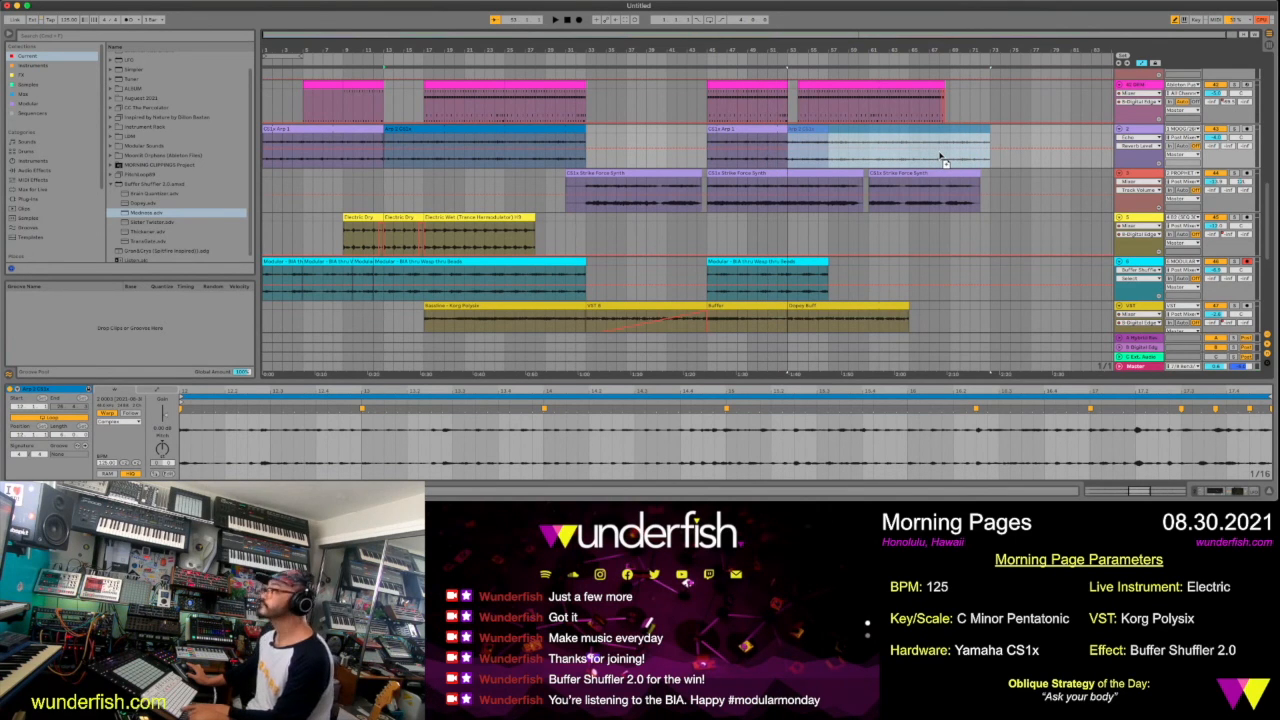
{"action": "left_click_drag", "start_coordinate": [940, 157], "coordinate": [865, 142]}
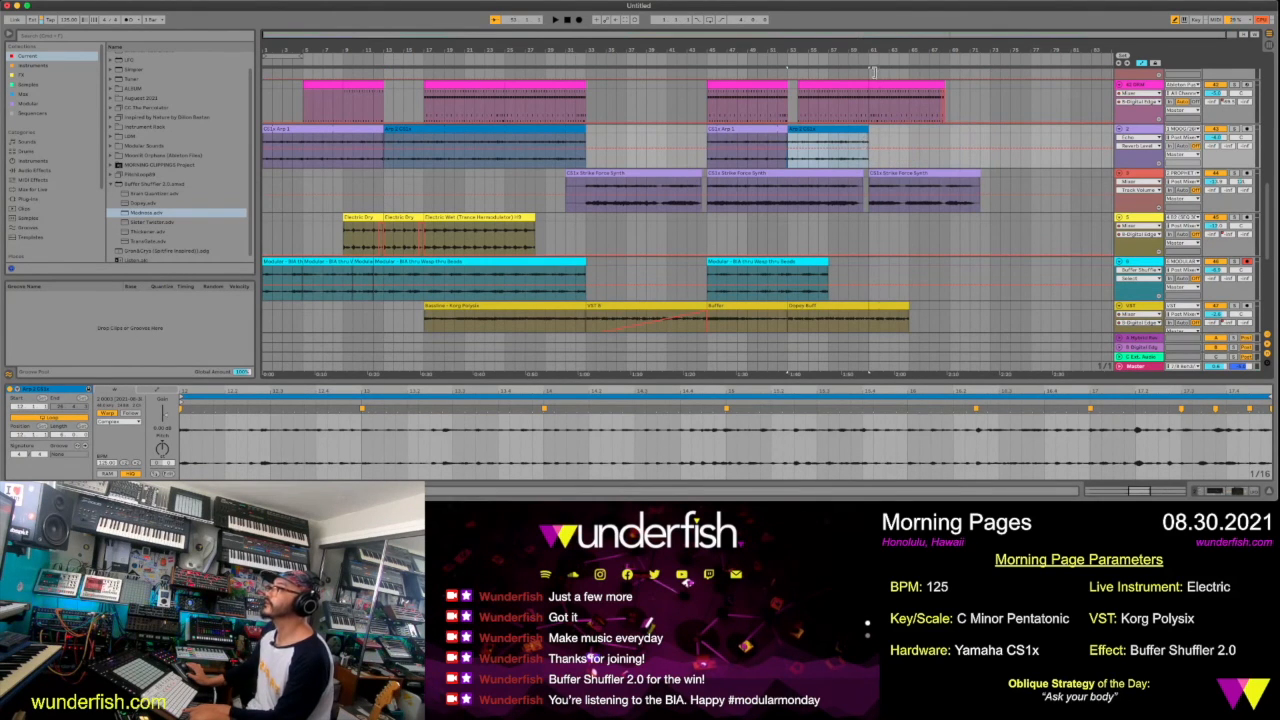
{"action": "mouse_move", "coordinate": [868, 68]}
{"action": "left_mouse_down"}
{"action": "mouse_move", "coordinate": [874, 100]}
{"action": "mouse_move", "coordinate": [855, 131]}
{"action": "left_mouse_up"}
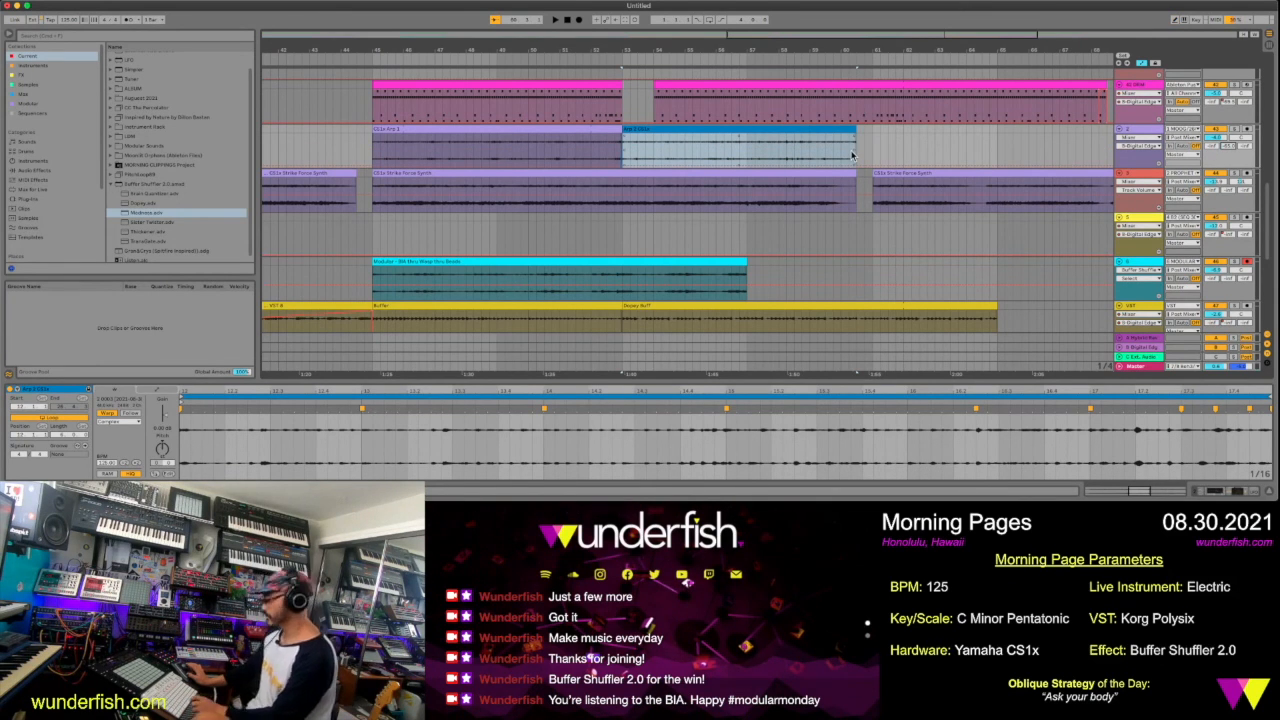
Draw a short Digital Edge send automation spike at the end of the copied Arp 2 CS1x clip and play from about bar 60
{"action": "left_click_drag", "start_coordinate": [853, 150], "coordinate": [853, 136]}
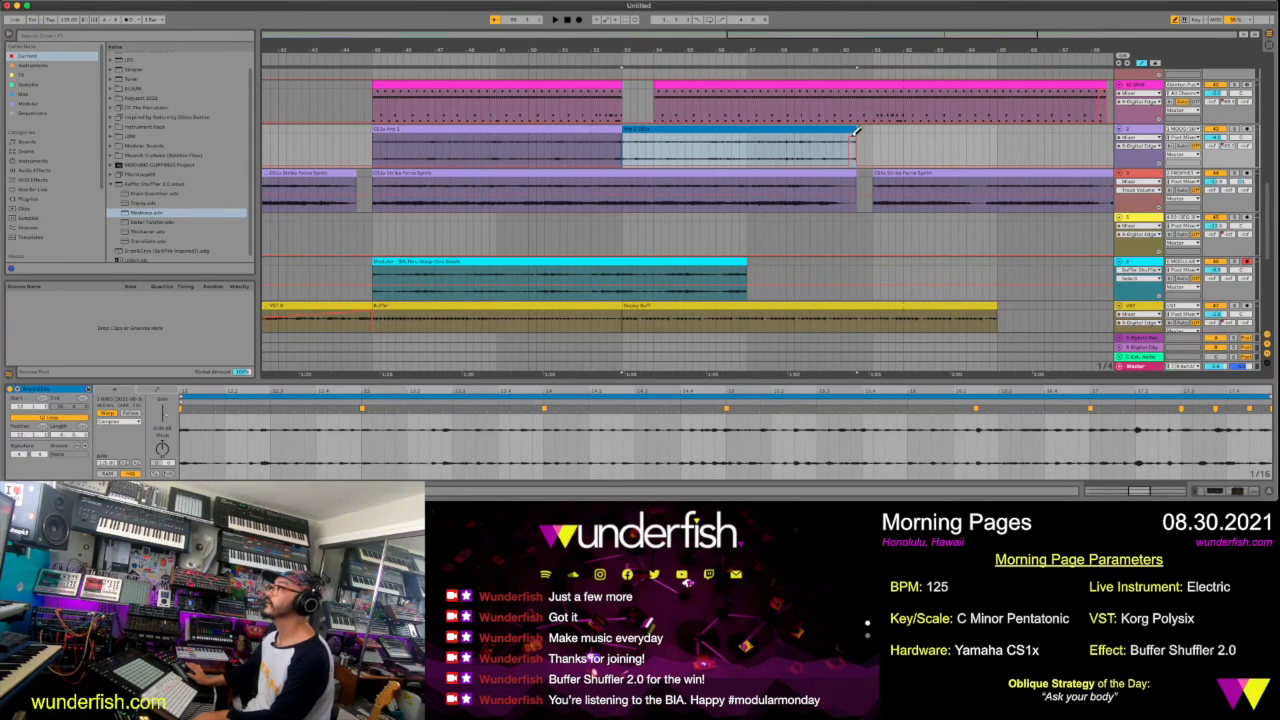
{"action": "left_click", "coordinate": [838, 59]}
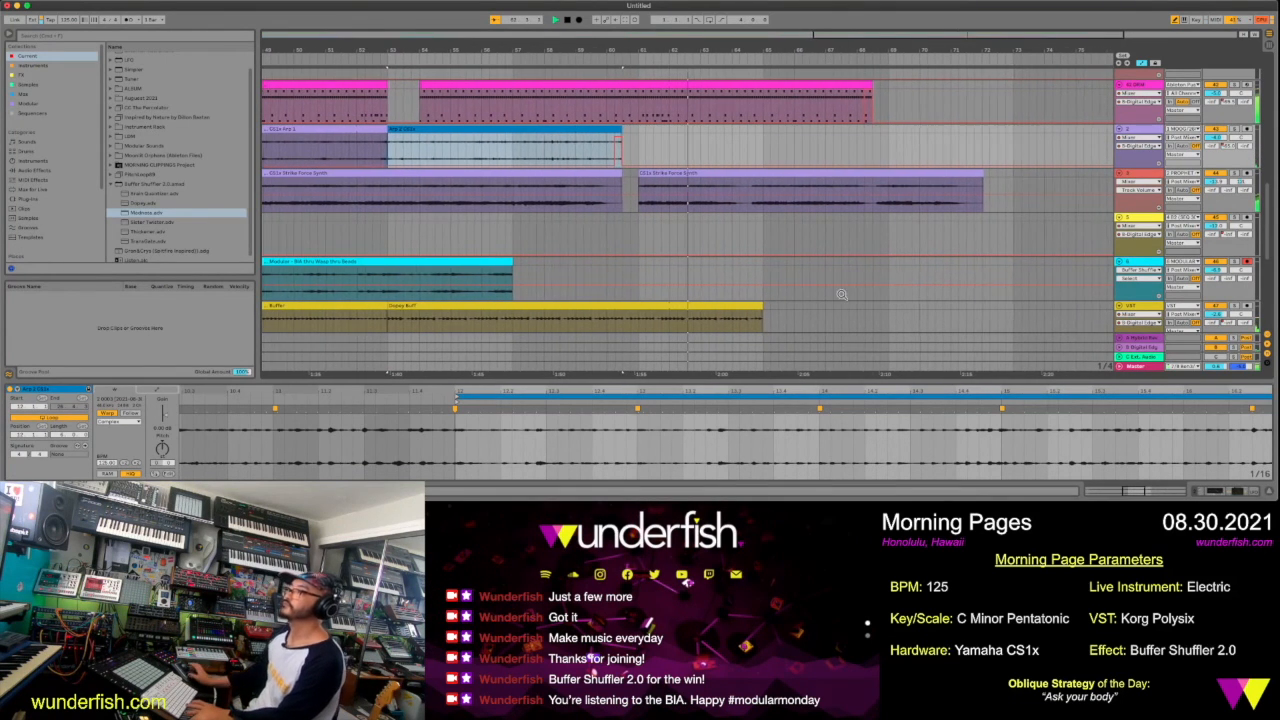
{"action": "scroll", "coordinate": [845, 288], "scroll_direction": "down", "scroll_amount": 3}
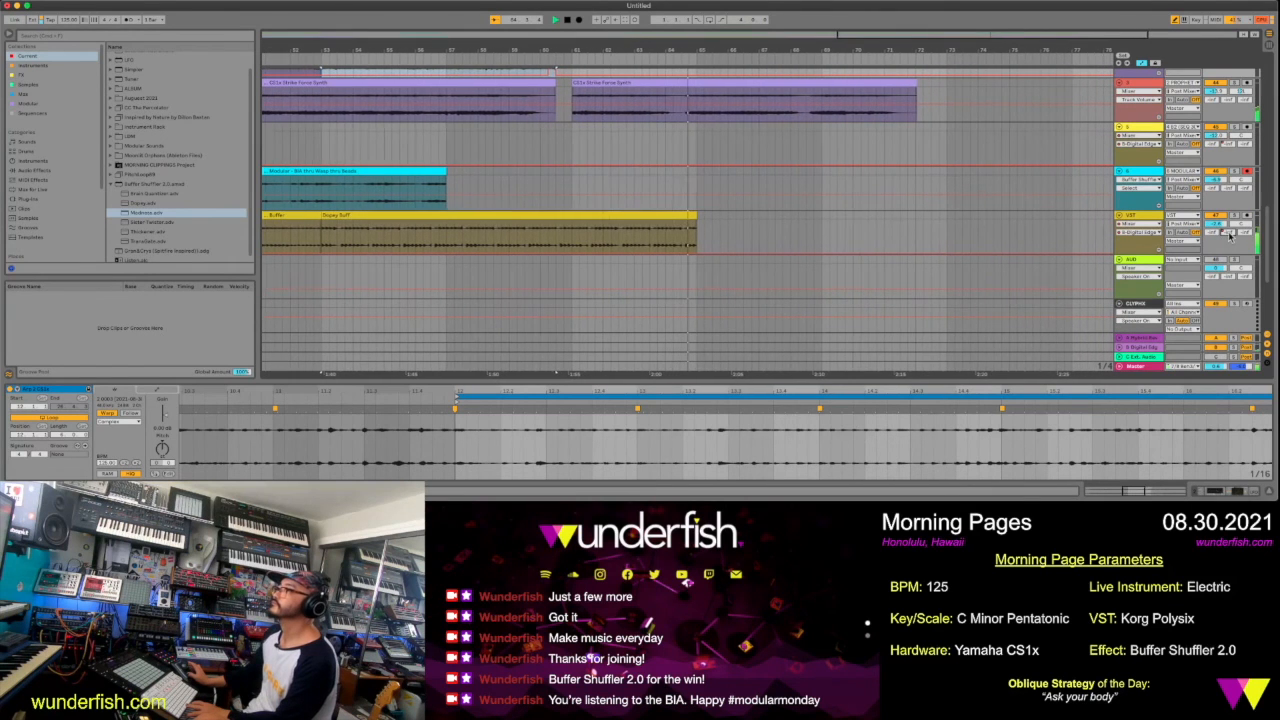
Stop playback, extend the Dopey Buff clip to bar 68 and add a Digital Edge send spike at its end
{"action": "key", "text": "space"}
{"action": "left_click_drag", "start_coordinate": [673, 220], "coordinate": [765, 228]}
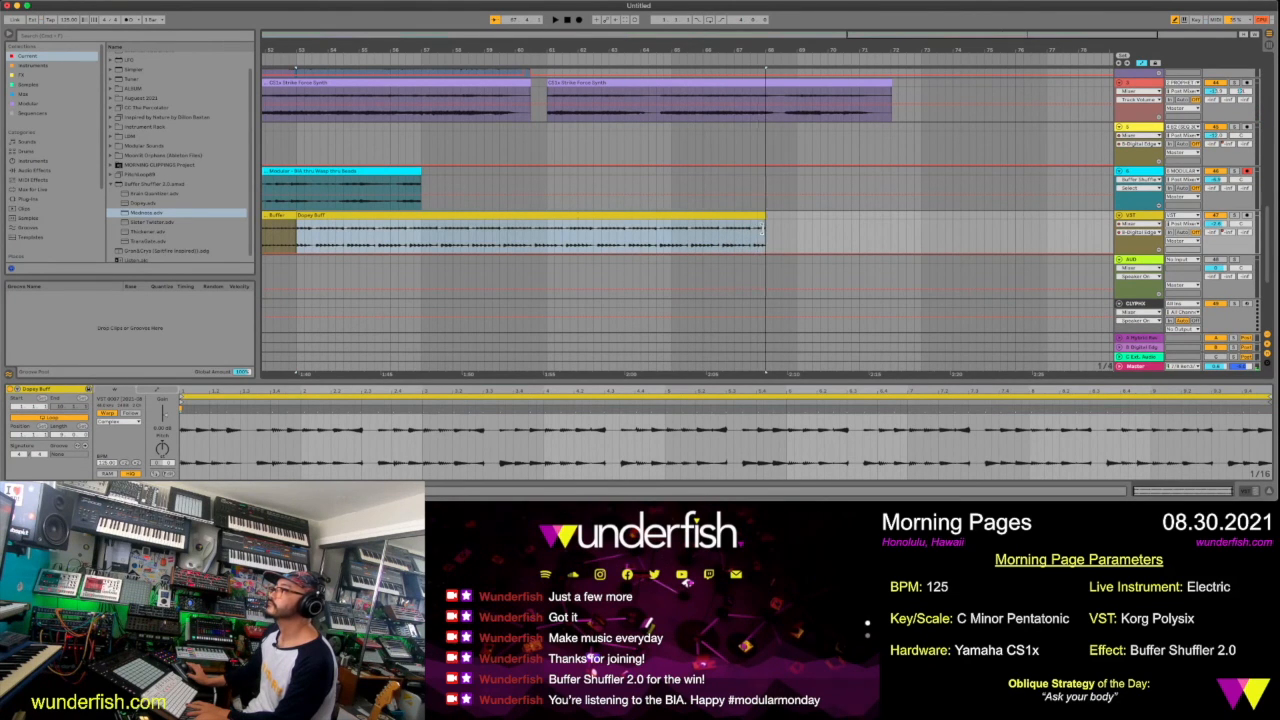
{"action": "left_click", "coordinate": [743, 61]}
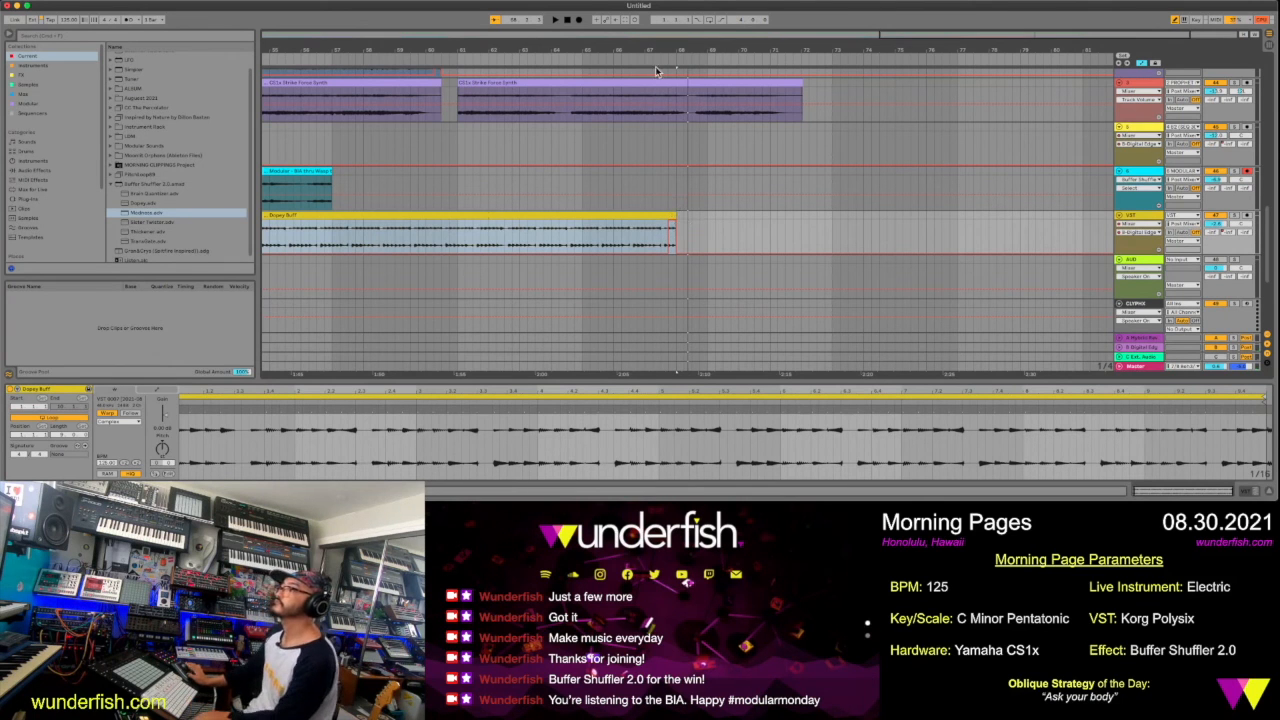
Extend the Digital Edge send automation slightly past the end of the last pink drum clip
{"action": "scroll", "coordinate": [763, 246], "scroll_direction": "up", "scroll_amount": 3}
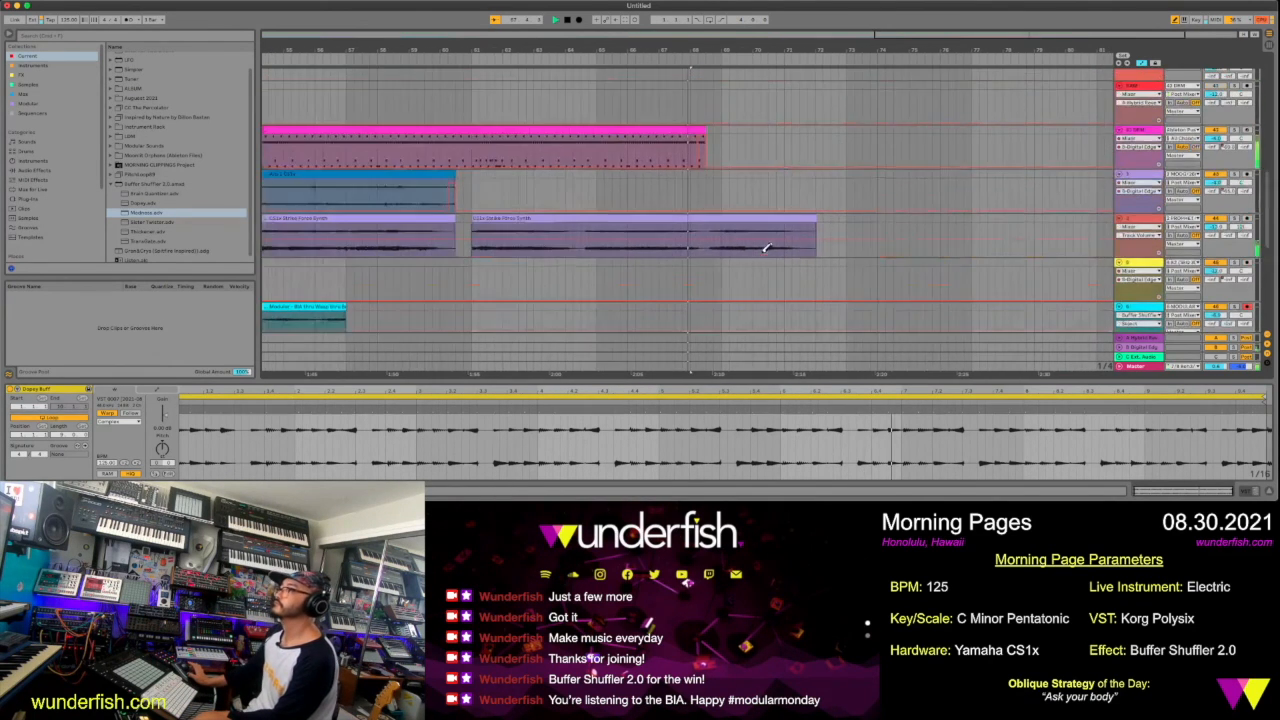
{"action": "scroll", "coordinate": [766, 243], "scroll_direction": "down", "scroll_amount": 2}
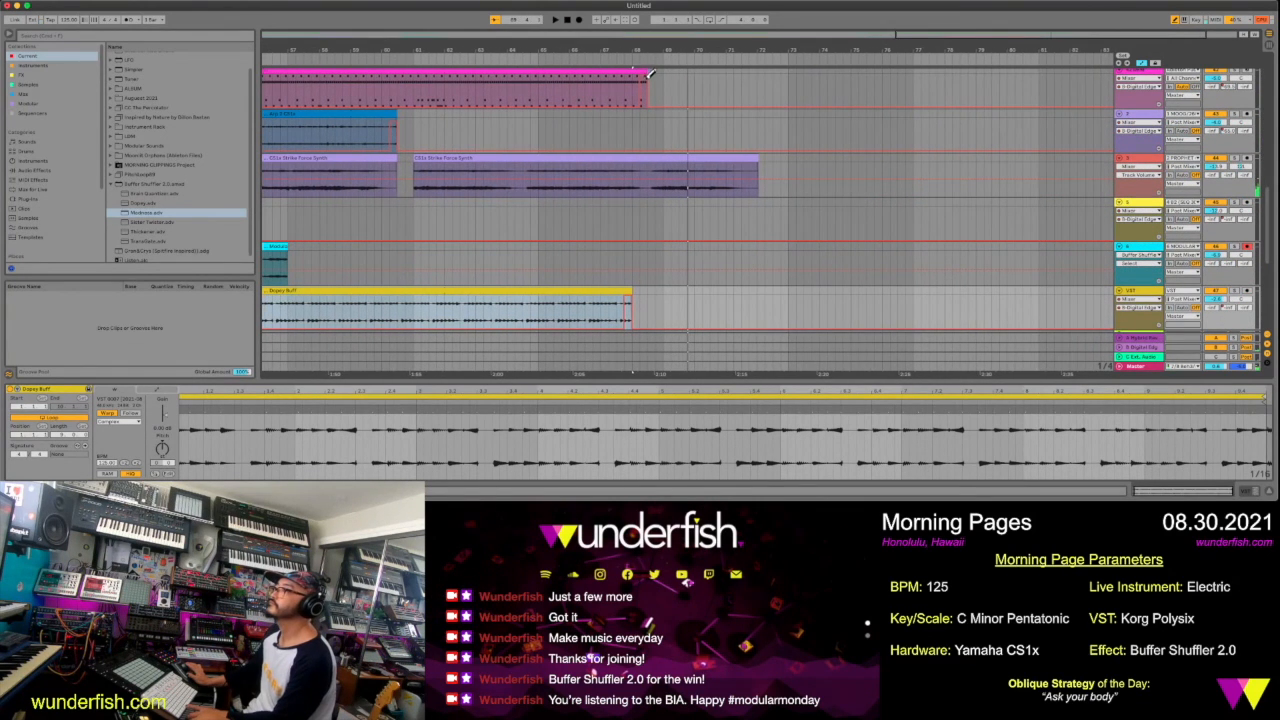
{"action": "left_click", "coordinate": [648, 75]}
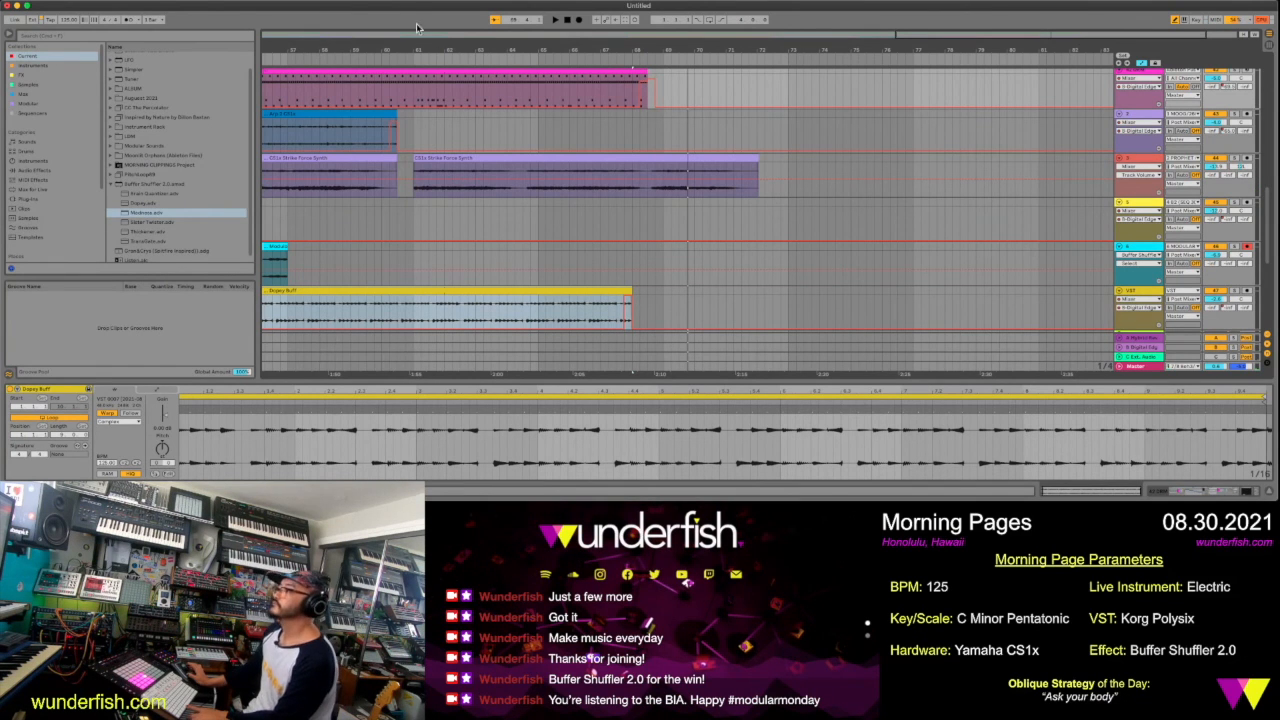
Select the arrangement from bar 1 to bar 74 on an empty track and loop that range
{"action": "left_click_drag", "start_coordinate": [449, 47], "coordinate": [449, 14]}
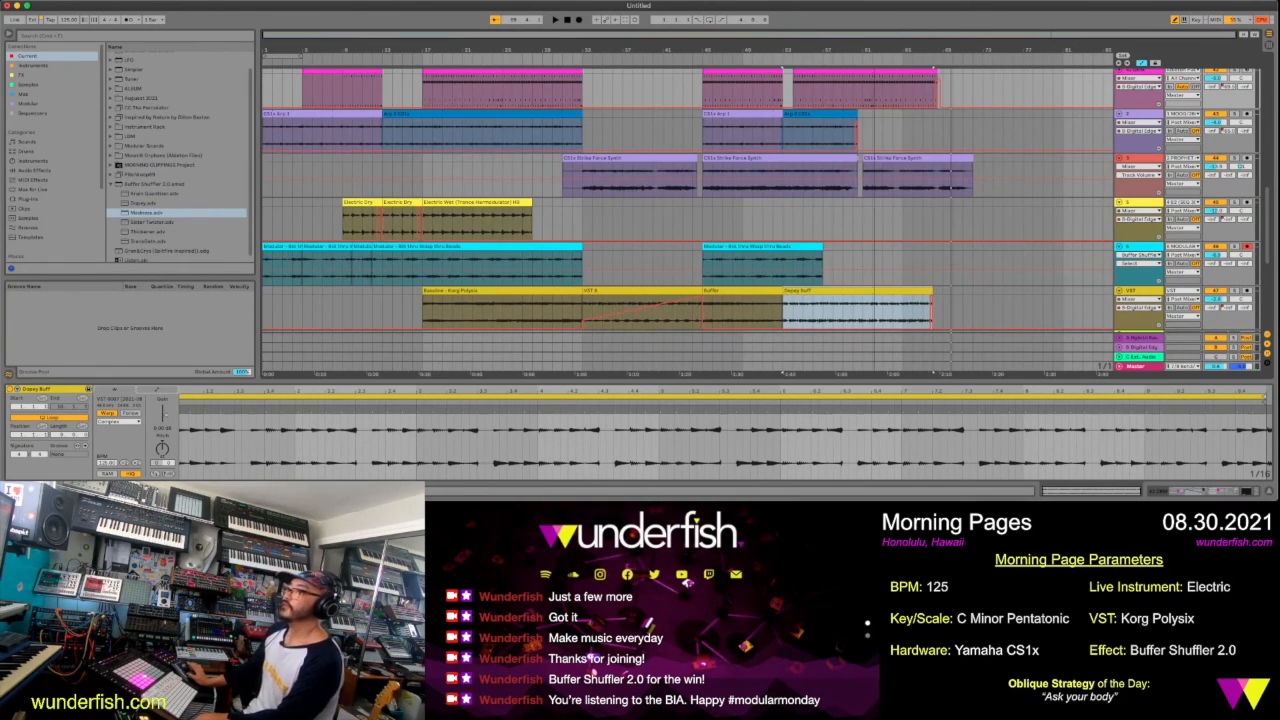
{"action": "scroll", "coordinate": [882, 214], "scroll_direction": "down", "scroll_amount": 3}
{"action": "scroll", "coordinate": [882, 214], "scroll_direction": "up", "scroll_amount": 5}
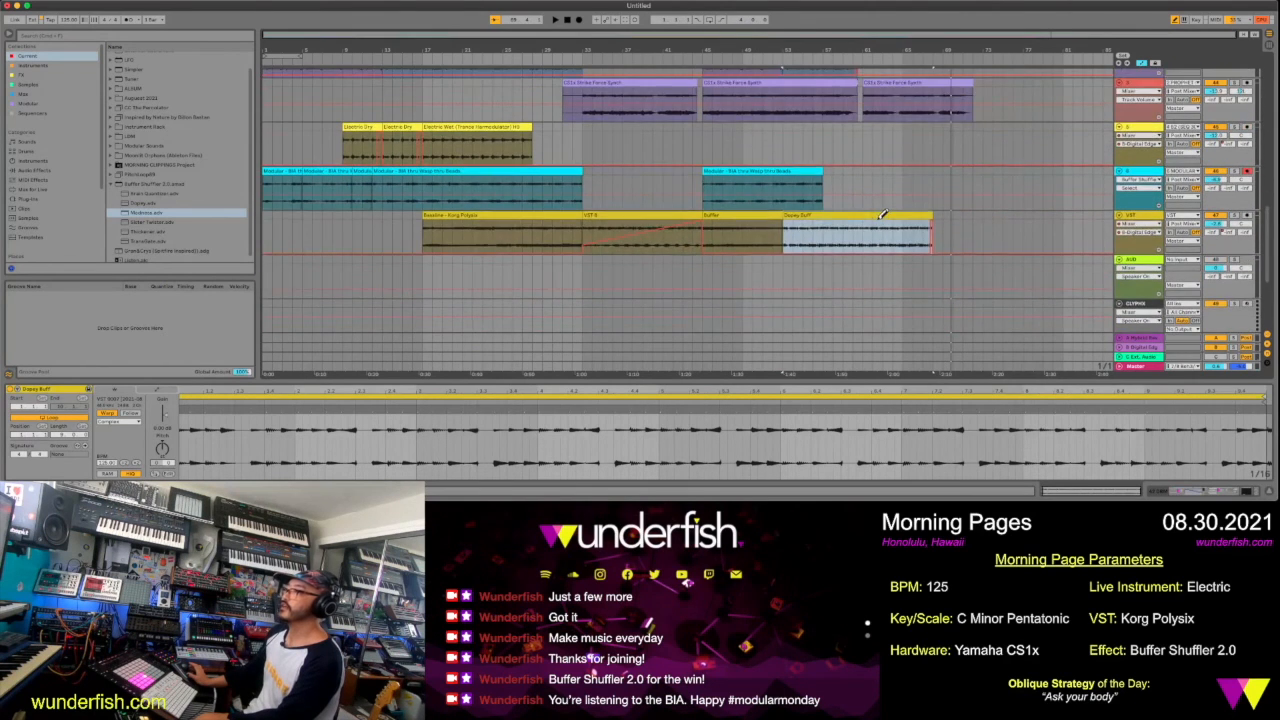
{"action": "scroll", "coordinate": [876, 219], "scroll_direction": "up", "scroll_amount": 3}
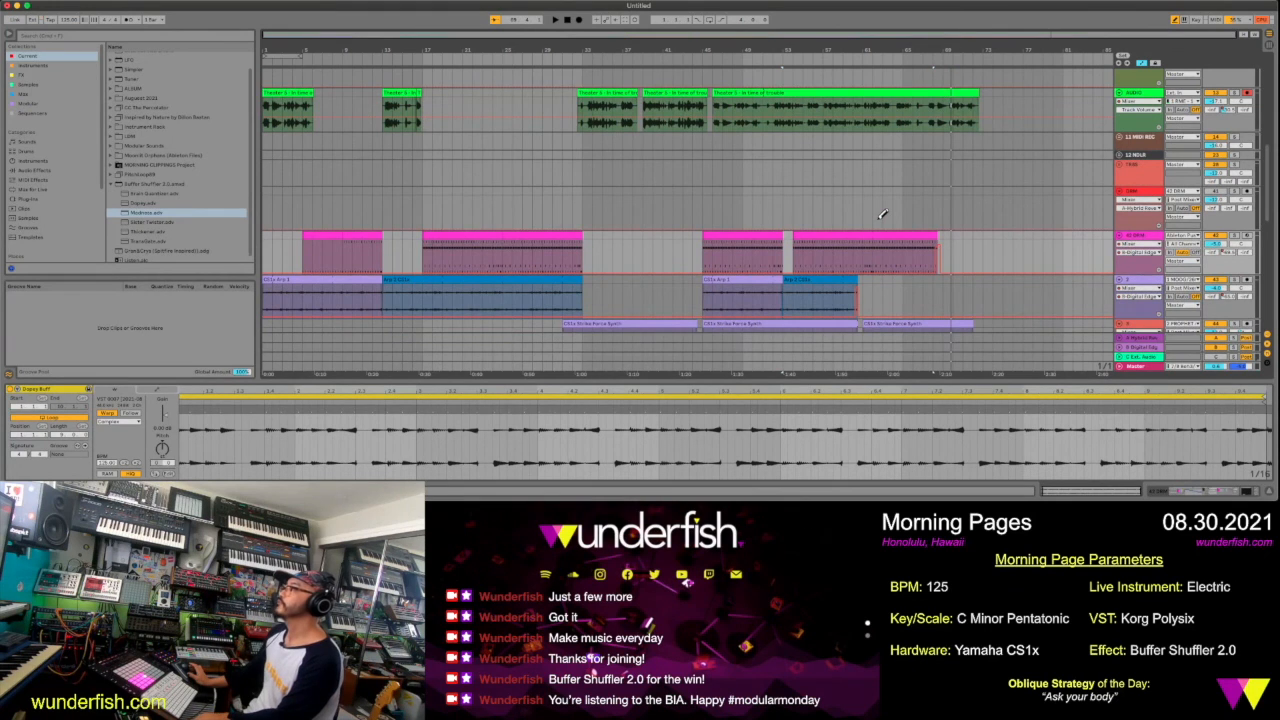
{"action": "scroll", "coordinate": [880, 216], "scroll_direction": "down", "scroll_amount": 1}
{"action": "scroll", "coordinate": [882, 214], "scroll_direction": "up", "scroll_amount": 1}
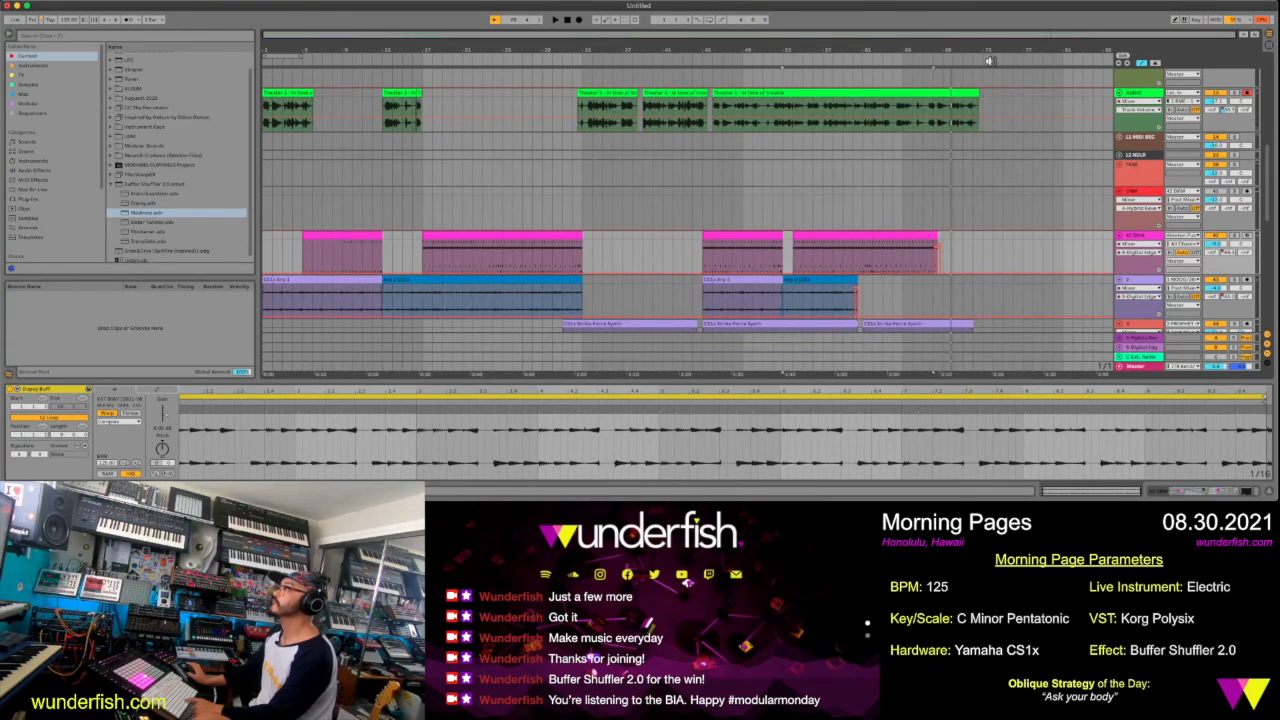
{"action": "key", "text": "space"}
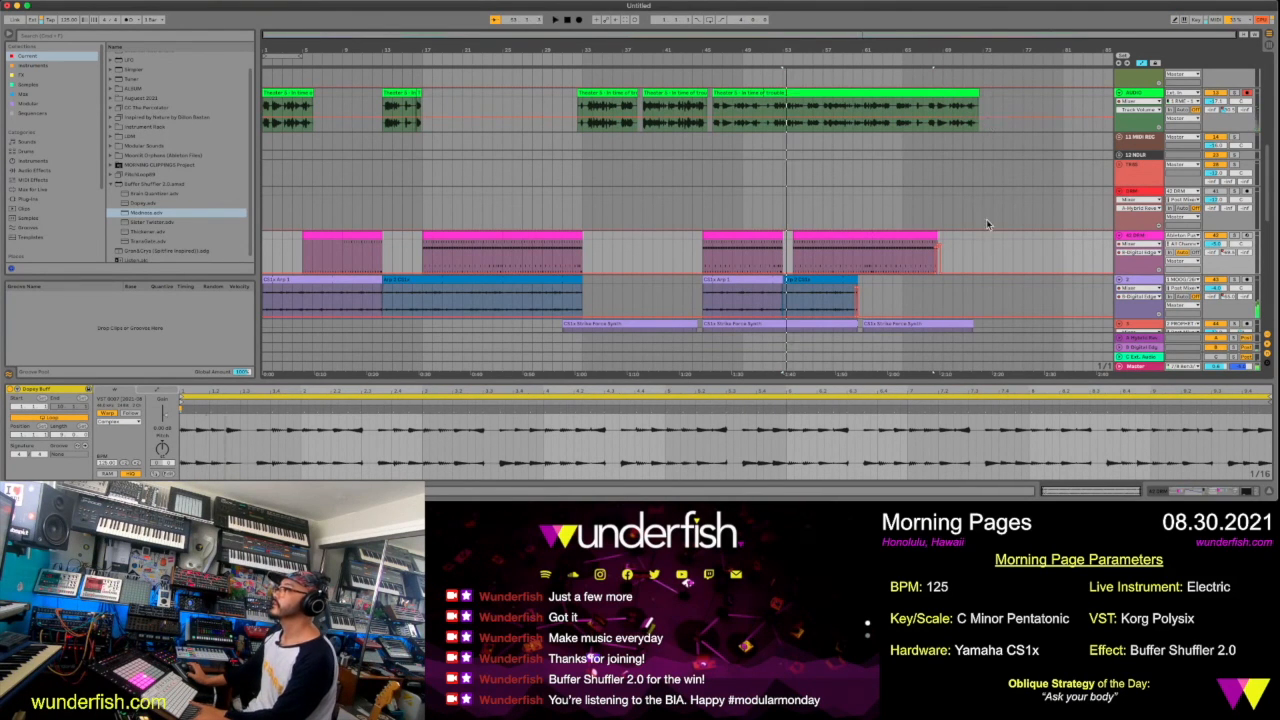
{"action": "left_click", "coordinate": [990, 175]}
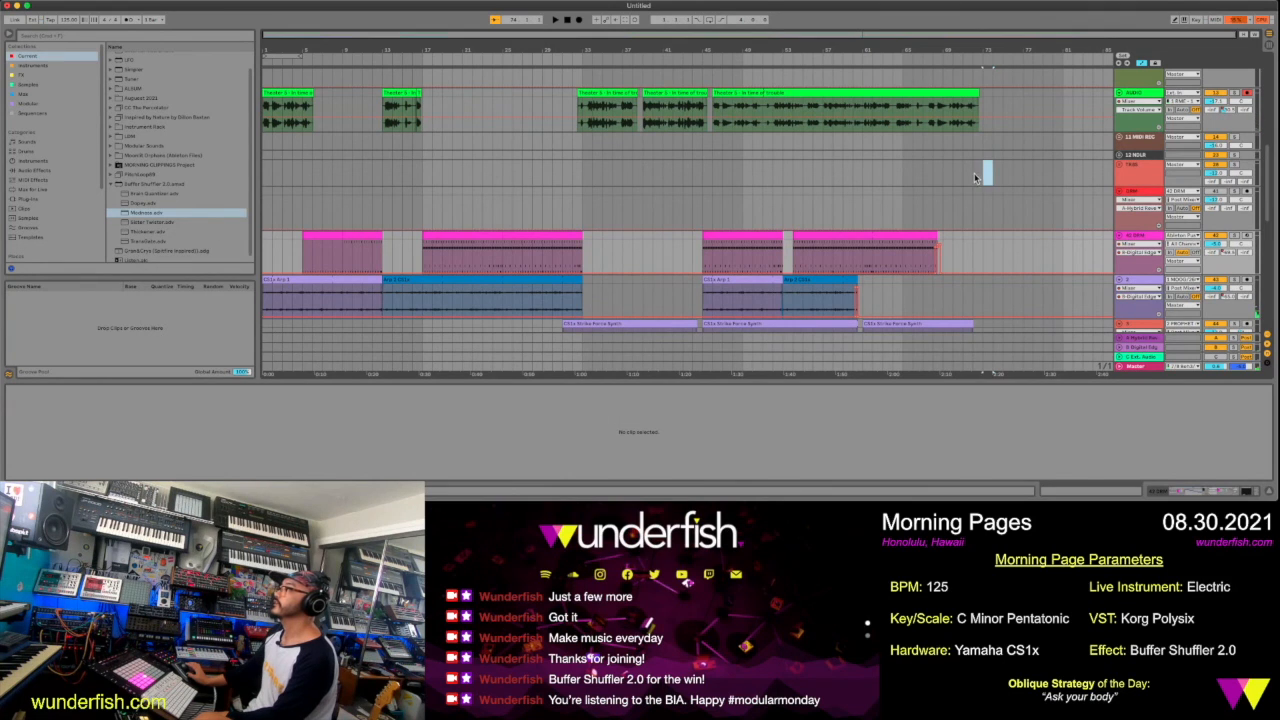
{"action": "left_click_drag", "start_coordinate": [695, 157], "coordinate": [193, 170]}
{"action": "key", "text": "super+l"}
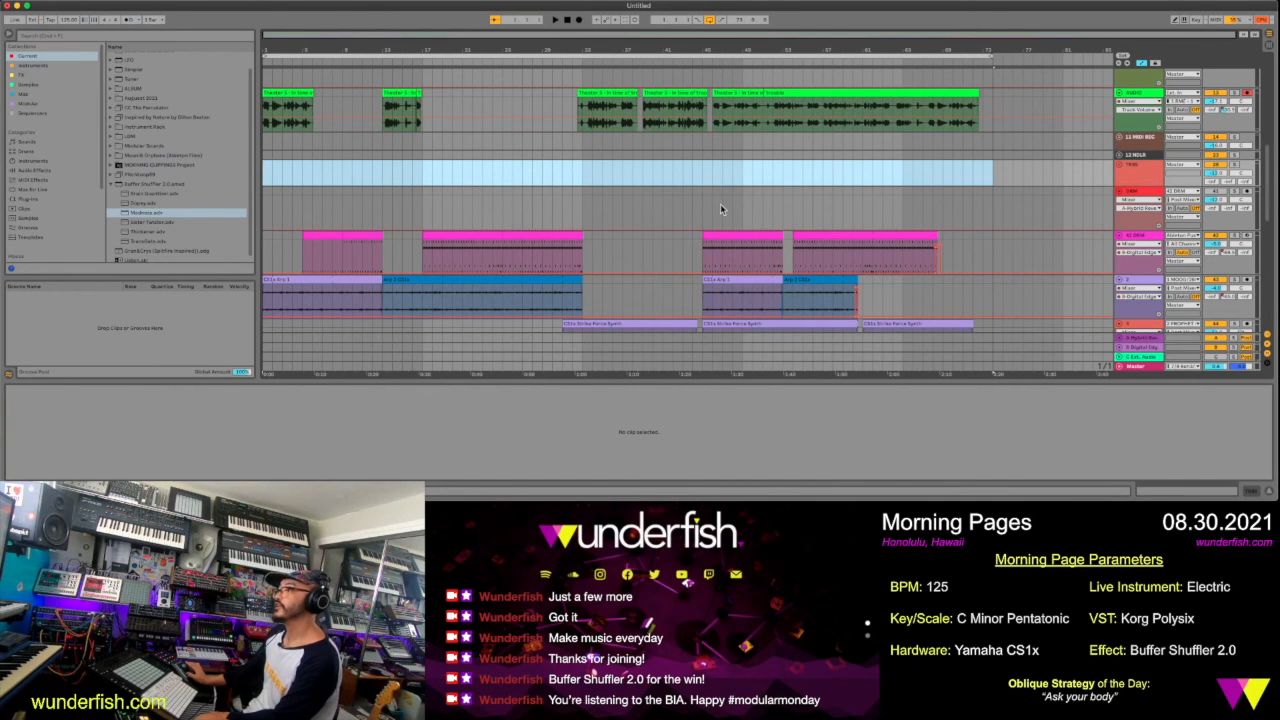
Arm the MASTER REC track for recording
{"action": "left_click", "coordinate": [720, 203]}
{"action": "scroll", "coordinate": [720, 203], "scroll_direction": "down", "scroll_amount": 10}
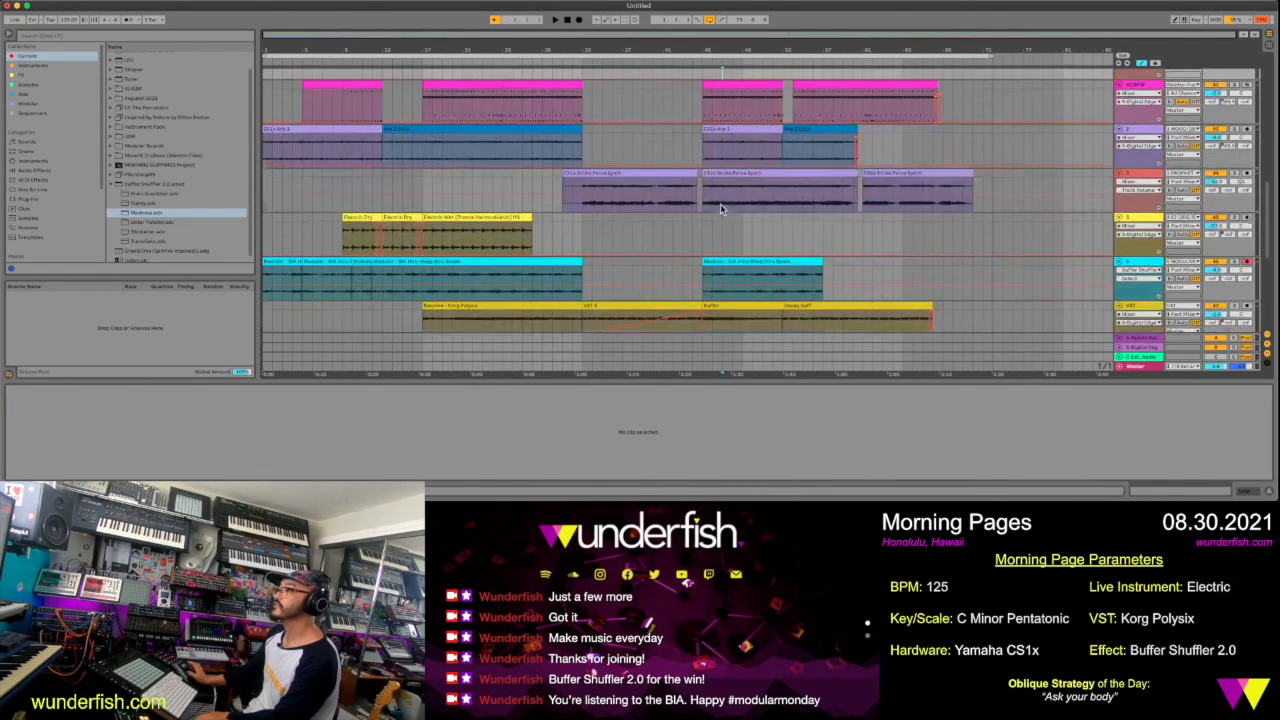
{"action": "scroll", "coordinate": [720, 203], "scroll_direction": "down", "scroll_amount": 3}
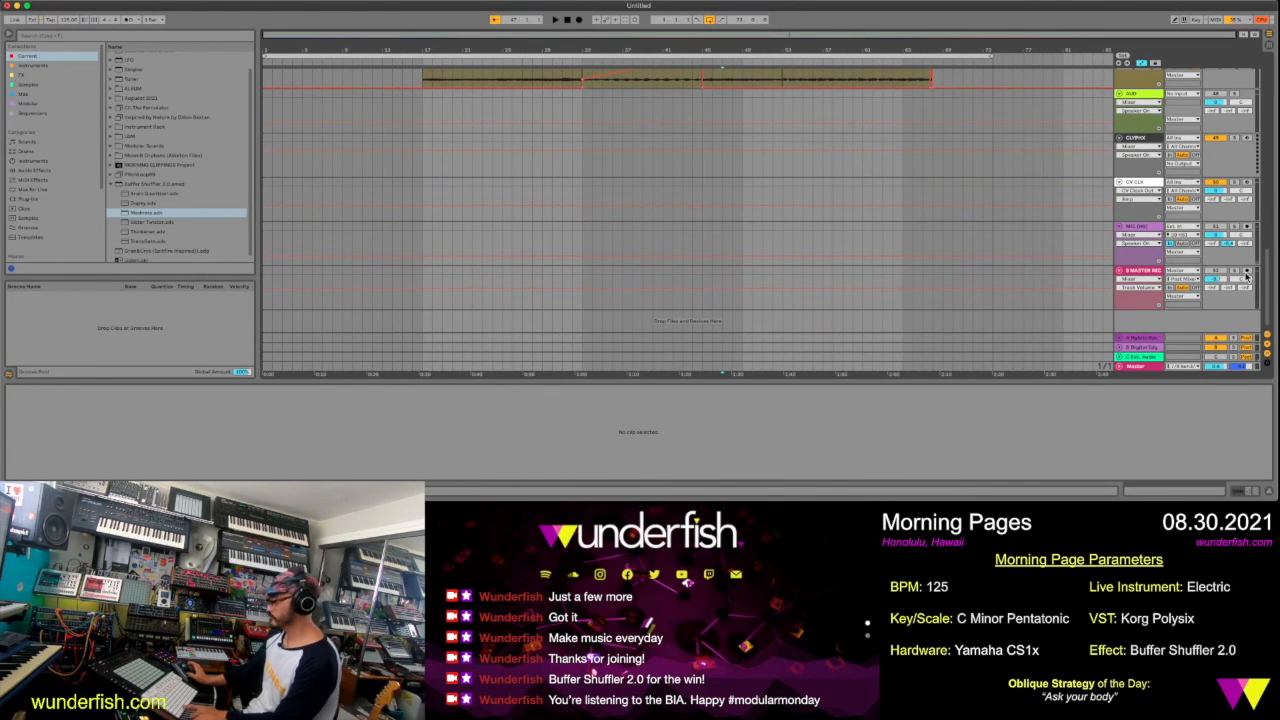
{"action": "scroll", "coordinate": [1105, 265], "scroll_direction": "up", "scroll_amount": 10}
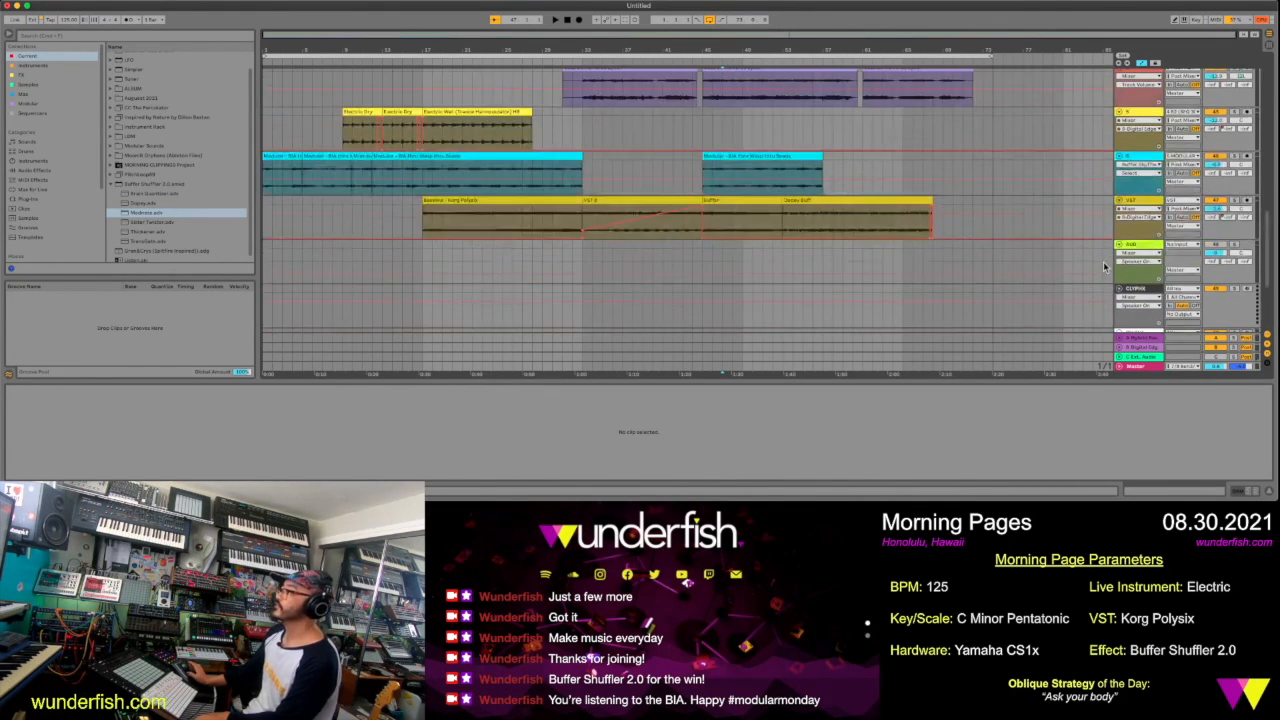
{"action": "scroll", "coordinate": [1105, 265], "scroll_direction": "up", "scroll_amount": 3}
{"action": "scroll", "coordinate": [1105, 266], "scroll_direction": "down", "scroll_amount": 10}
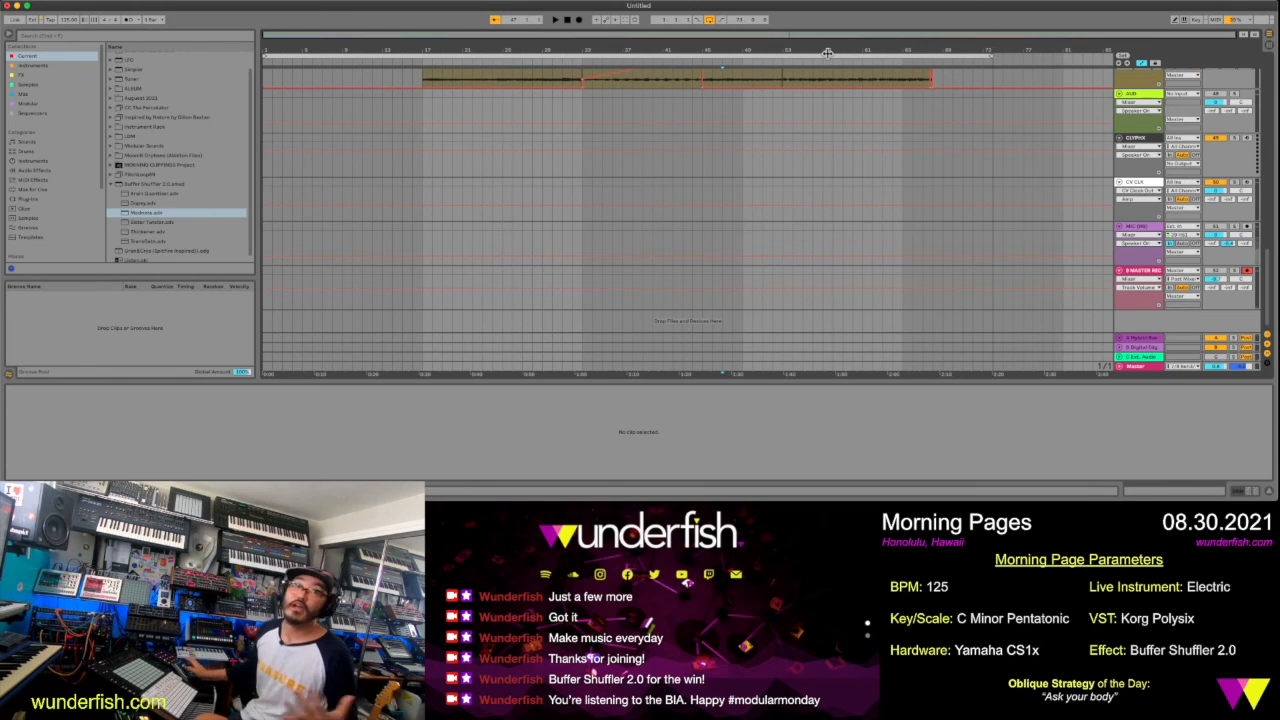
Enable arrangement recording and start recording the full track from bar 1
{"action": "scroll", "coordinate": [704, 153], "scroll_direction": "up", "scroll_amount": 1}
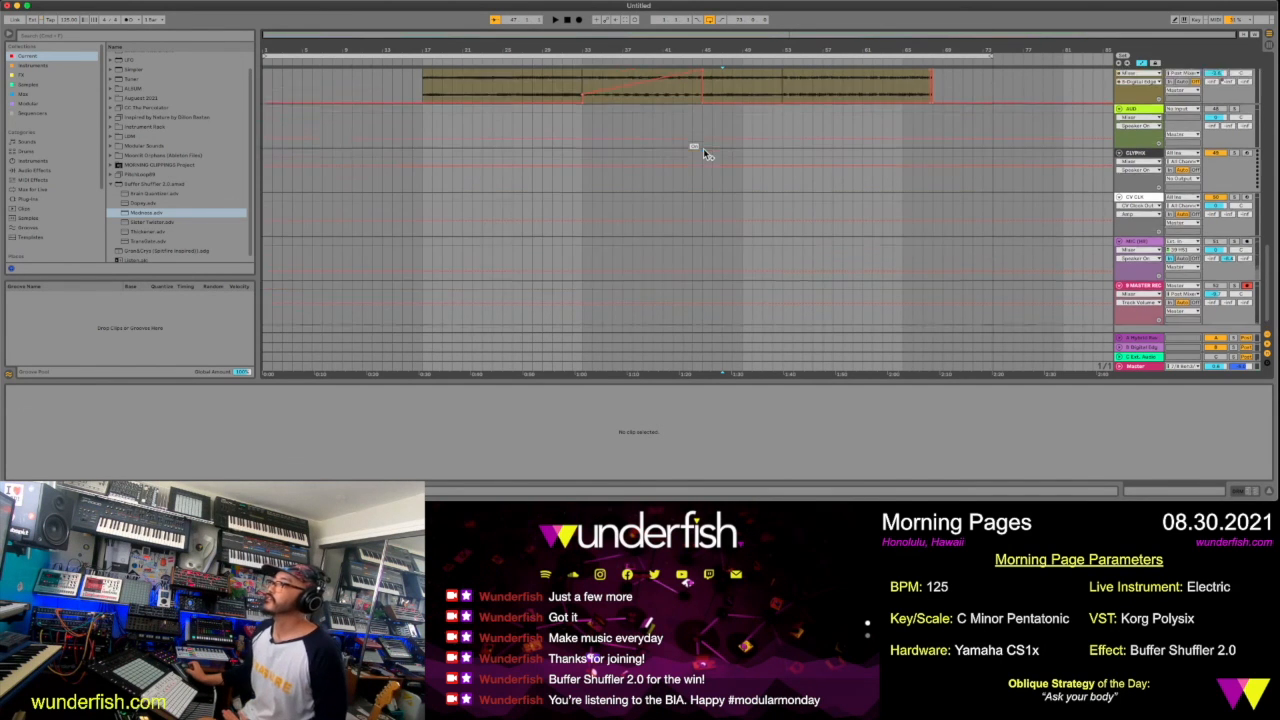
{"action": "scroll", "coordinate": [703, 150], "scroll_direction": "up", "scroll_amount": 10}
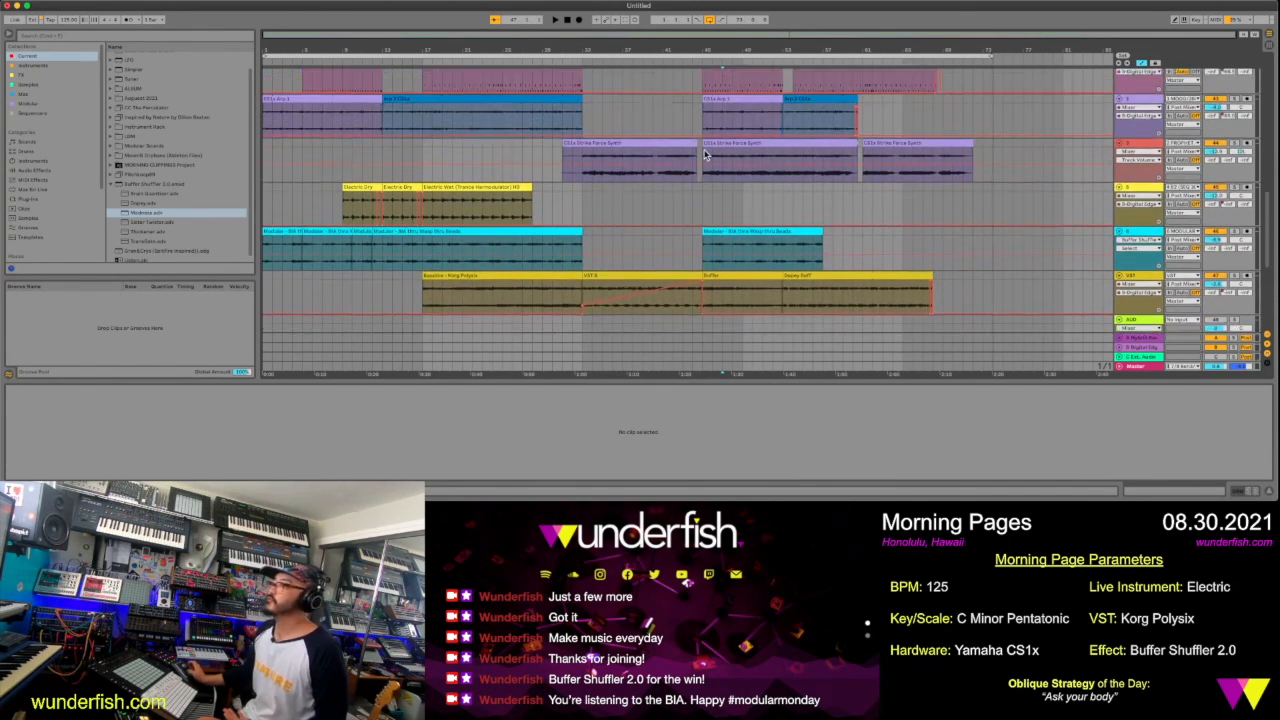
{"action": "scroll", "coordinate": [704, 150], "scroll_direction": "up", "scroll_amount": 2}
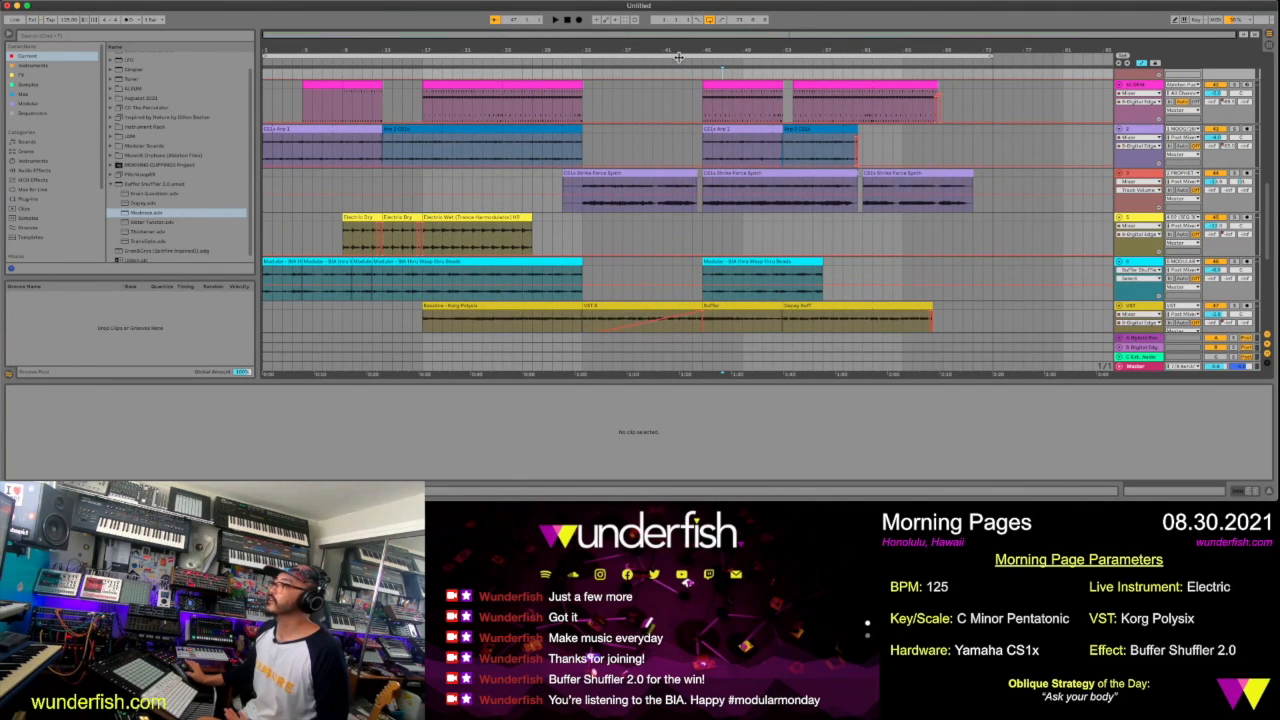
{"action": "key", "text": "super+a"}
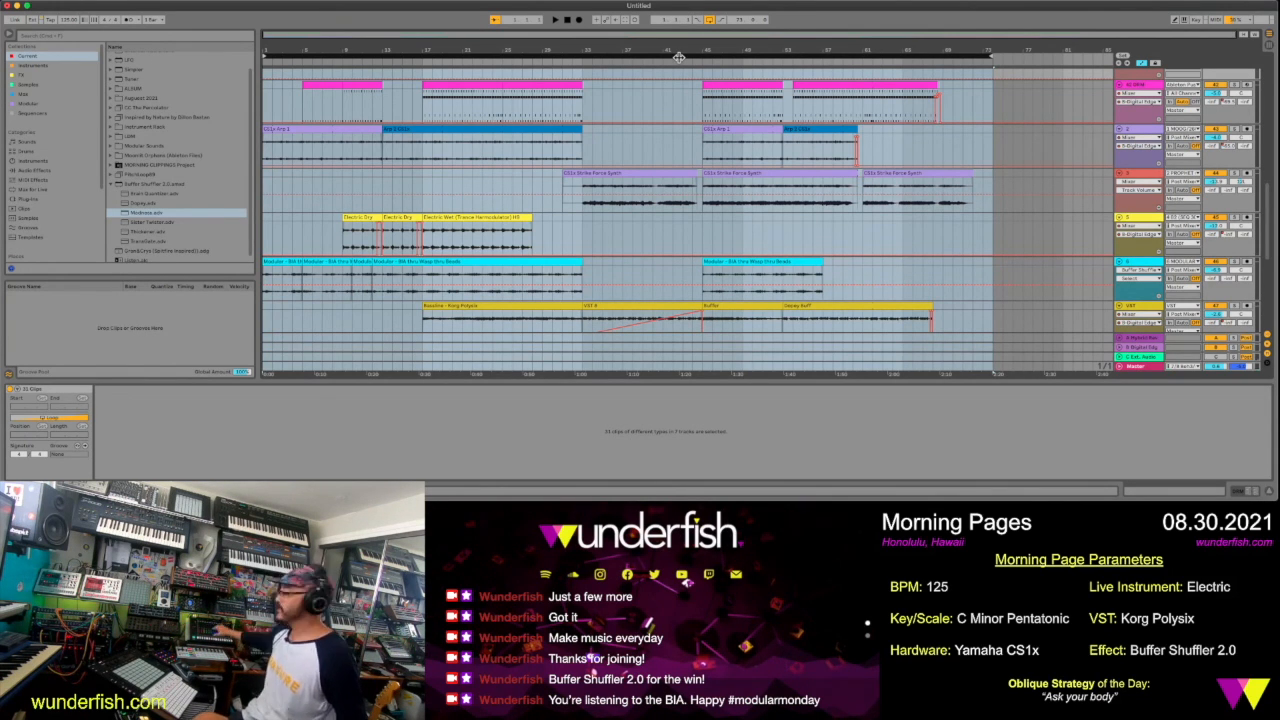
{"action": "left_click", "coordinate": [566, 21]}
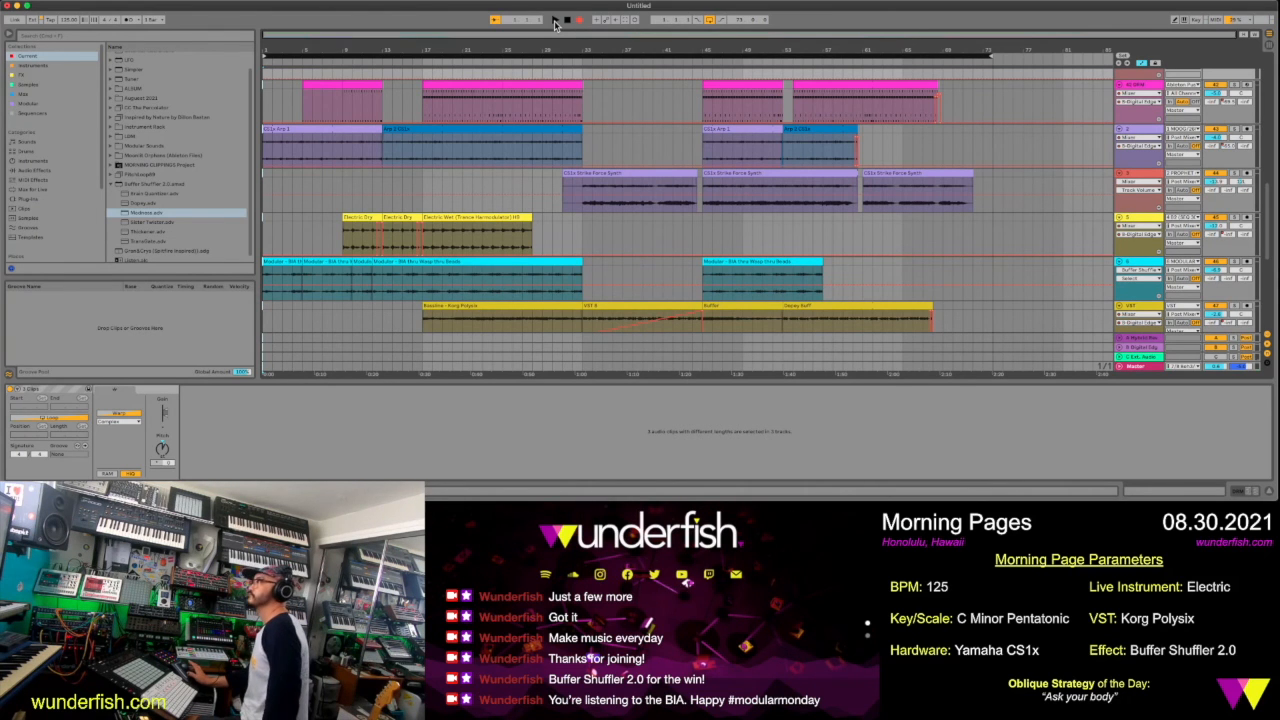
{"action": "left_click", "coordinate": [555, 21]}
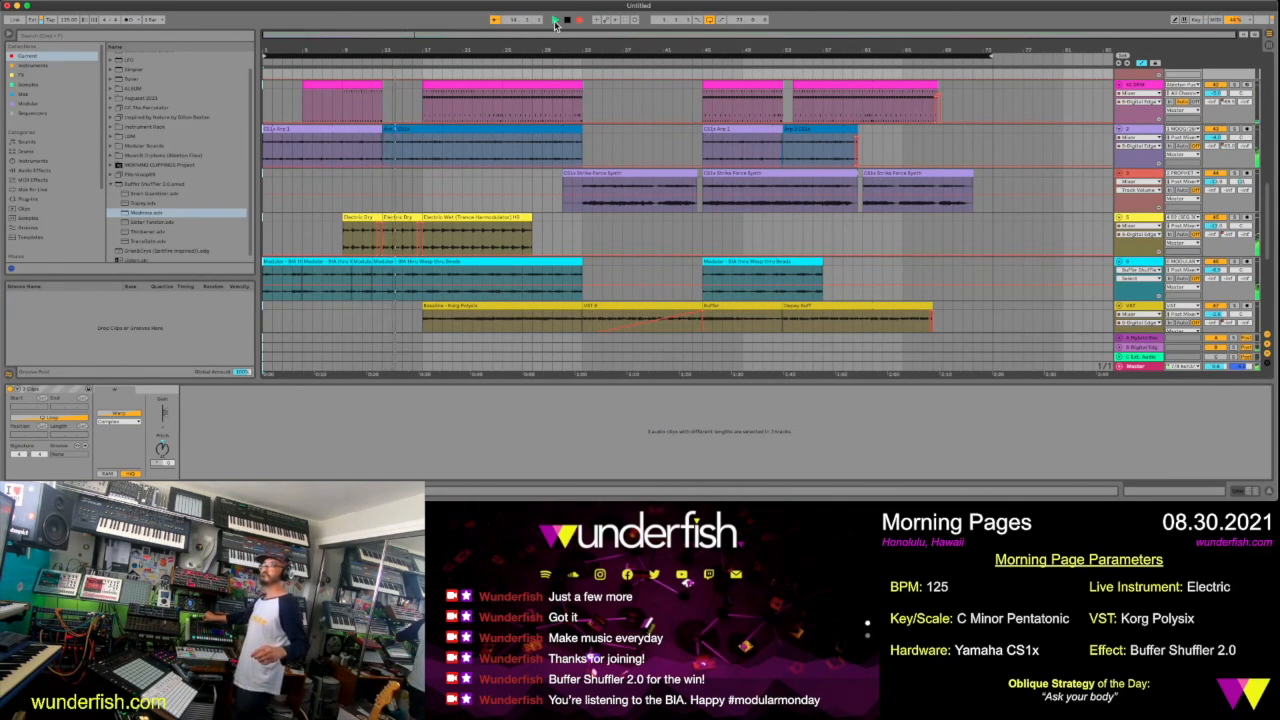
Place two more copies of the Electric Wet (Trance Harmodulator) clip after the original and trim the last one to end at bar 45
{"action": "left_click", "coordinate": [490, 217]}
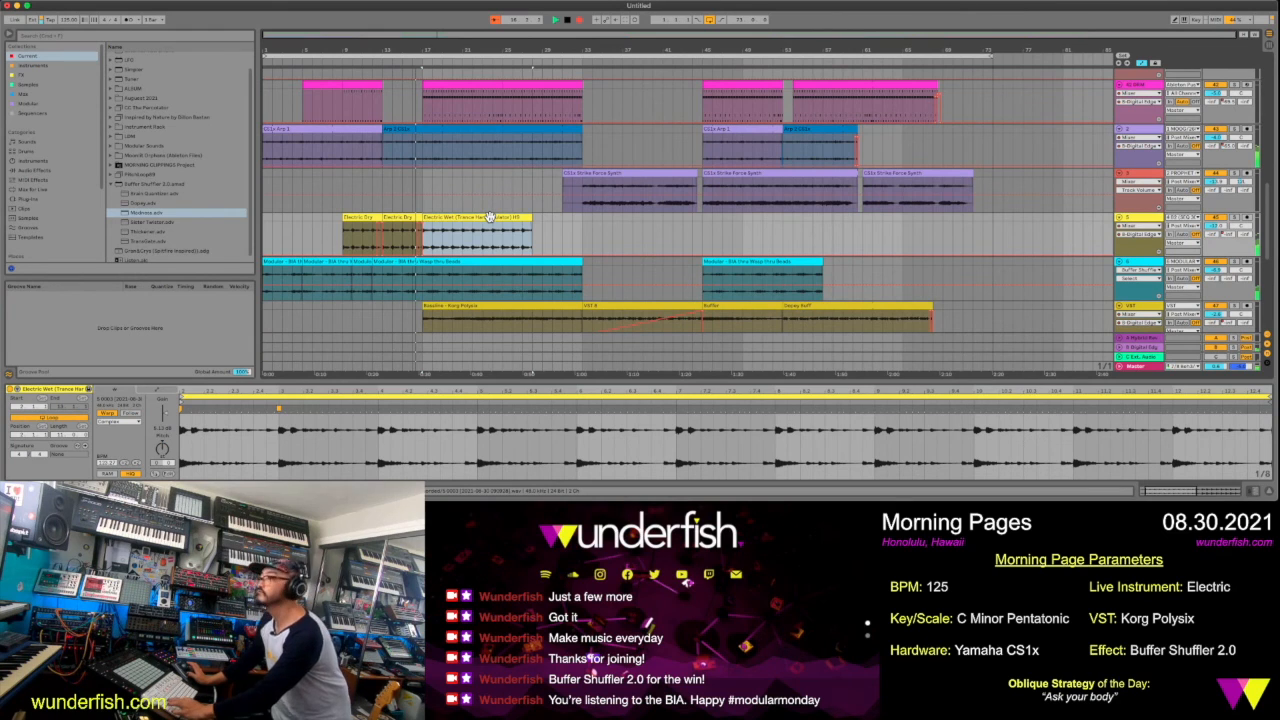
{"action": "key", "text": "super+d"}
{"action": "key", "text": "super+d"}
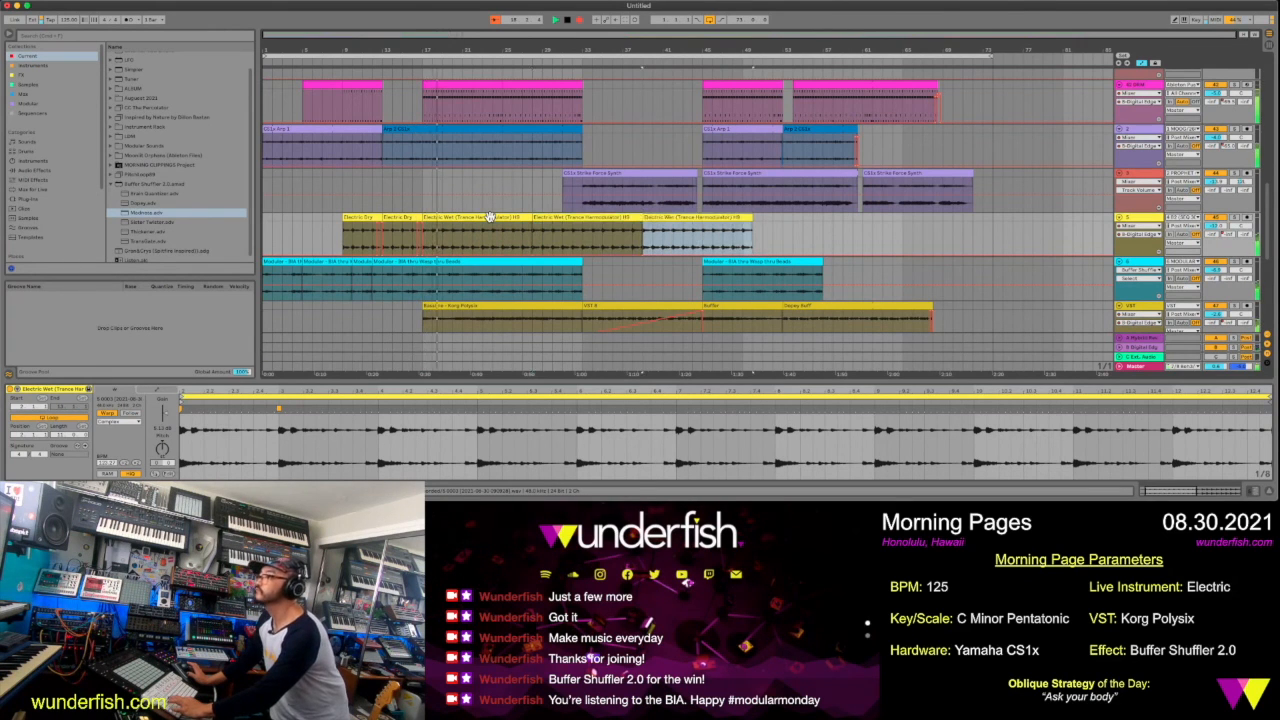
{"action": "key", "text": "super+d"}
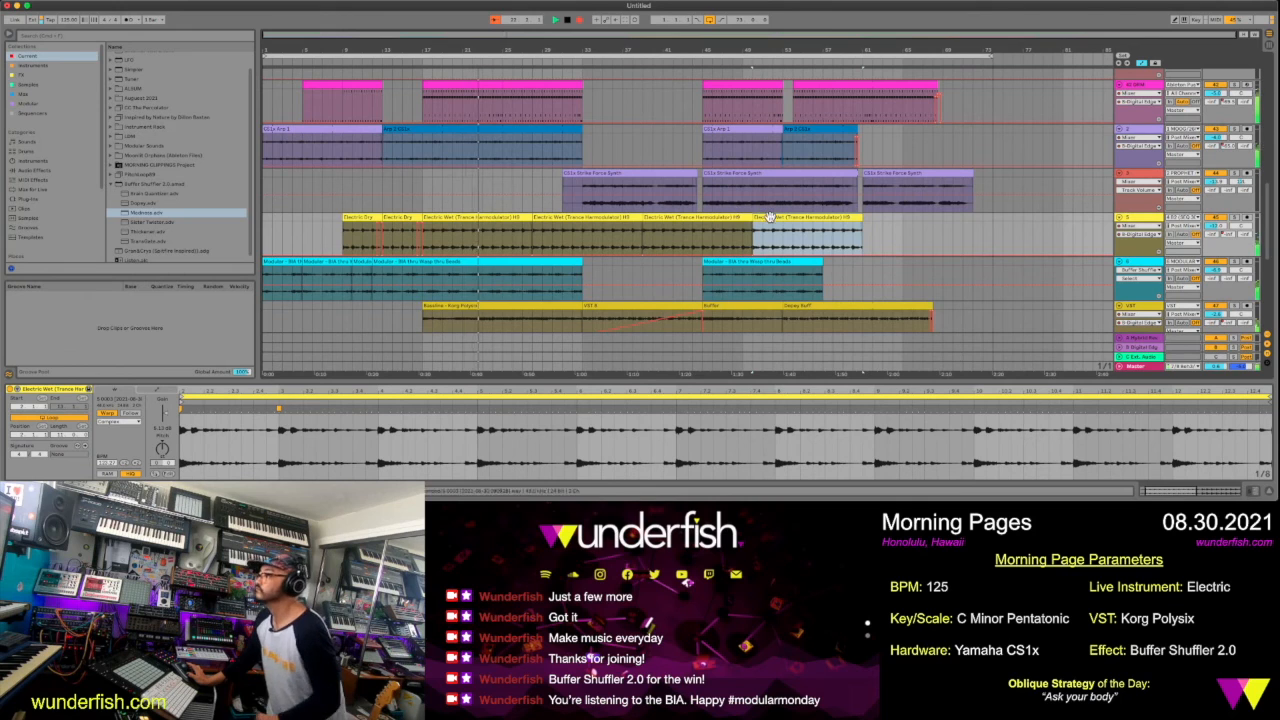
{"action": "key", "text": "Delete"}
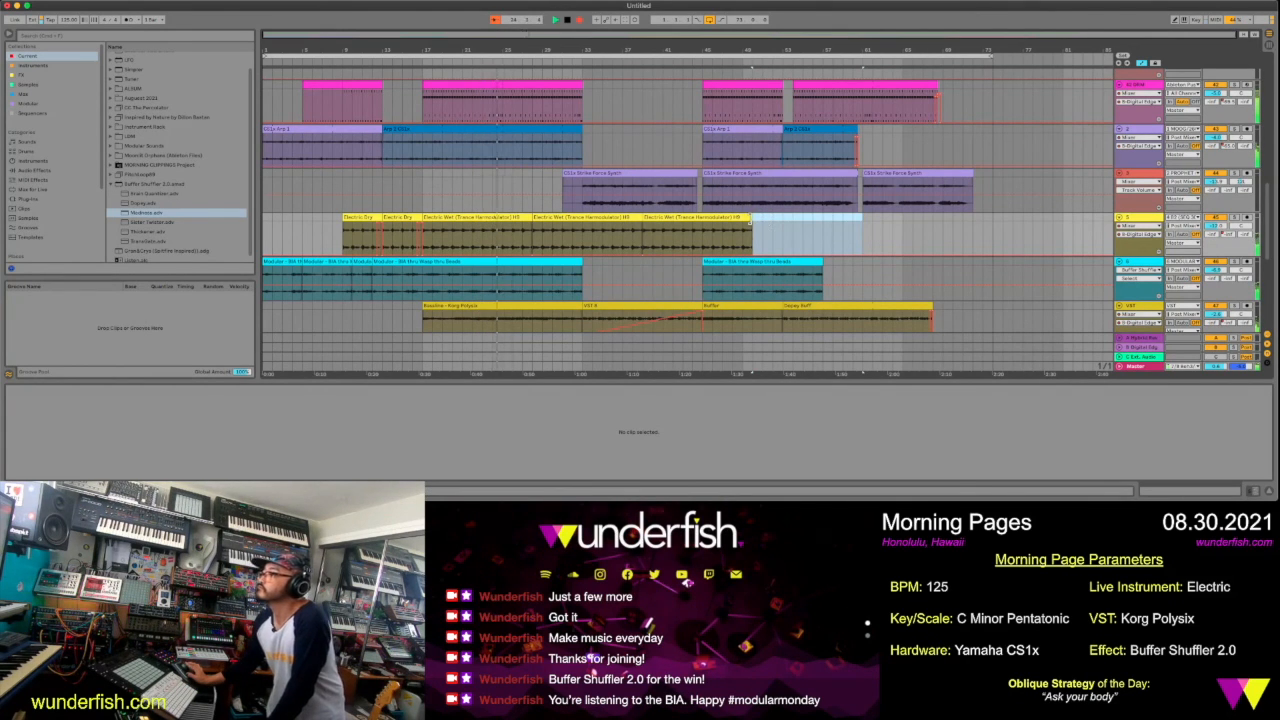
{"action": "left_click_drag", "start_coordinate": [751, 218], "coordinate": [703, 220]}
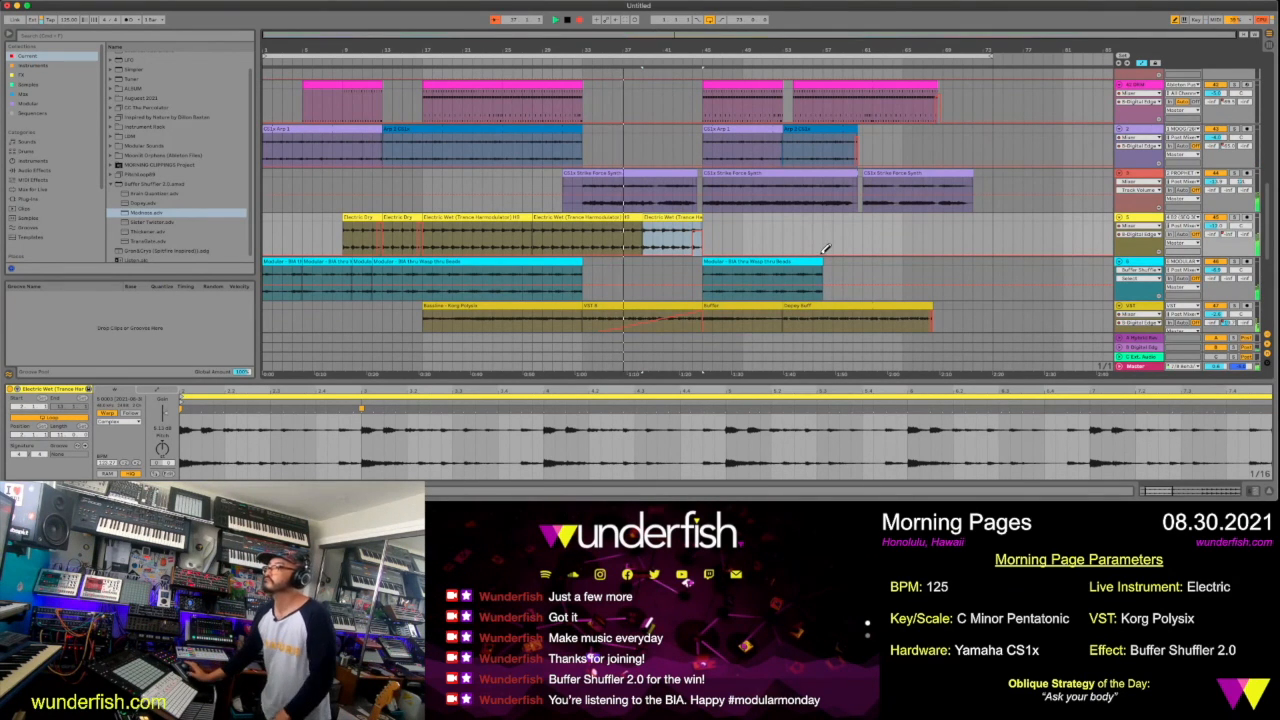
Turn off the arrangement loop while the recording is running
{"action": "scroll", "coordinate": [825, 248], "scroll_direction": "down", "scroll_amount": 1}
{"action": "scroll", "coordinate": [825, 248], "scroll_direction": "down", "scroll_amount": 1}
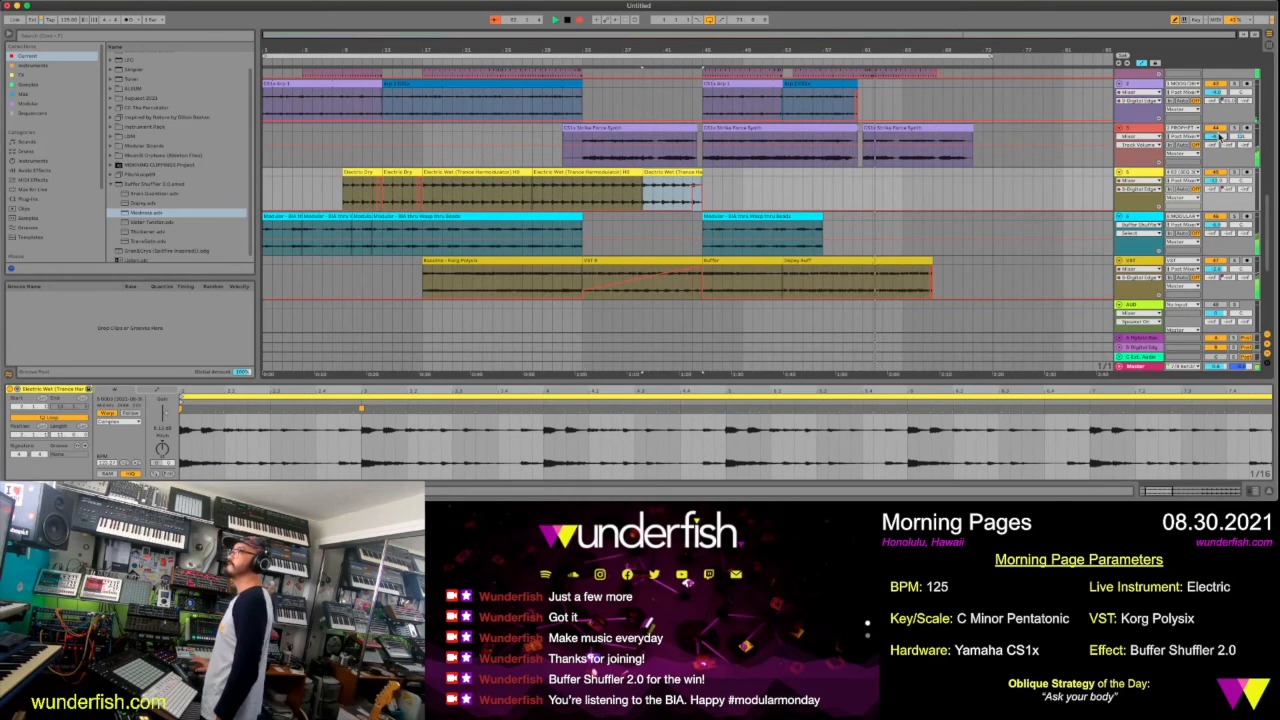
{"action": "left_click", "coordinate": [708, 20]}
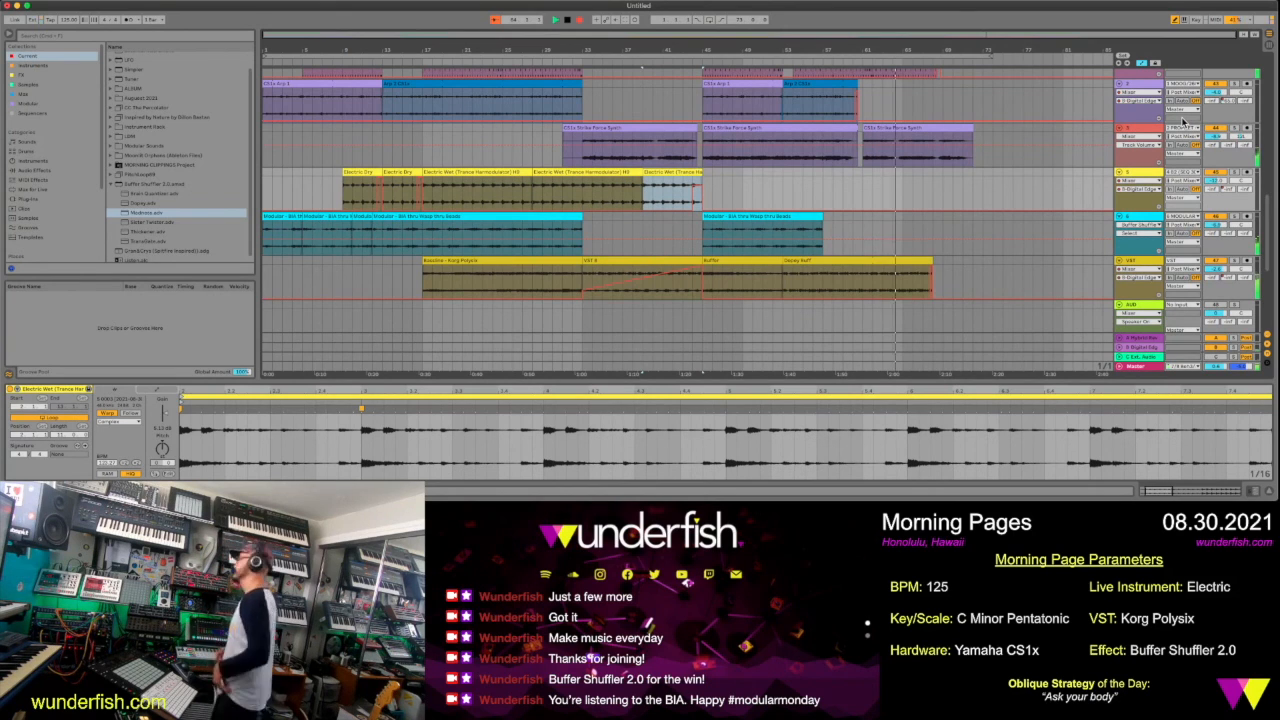